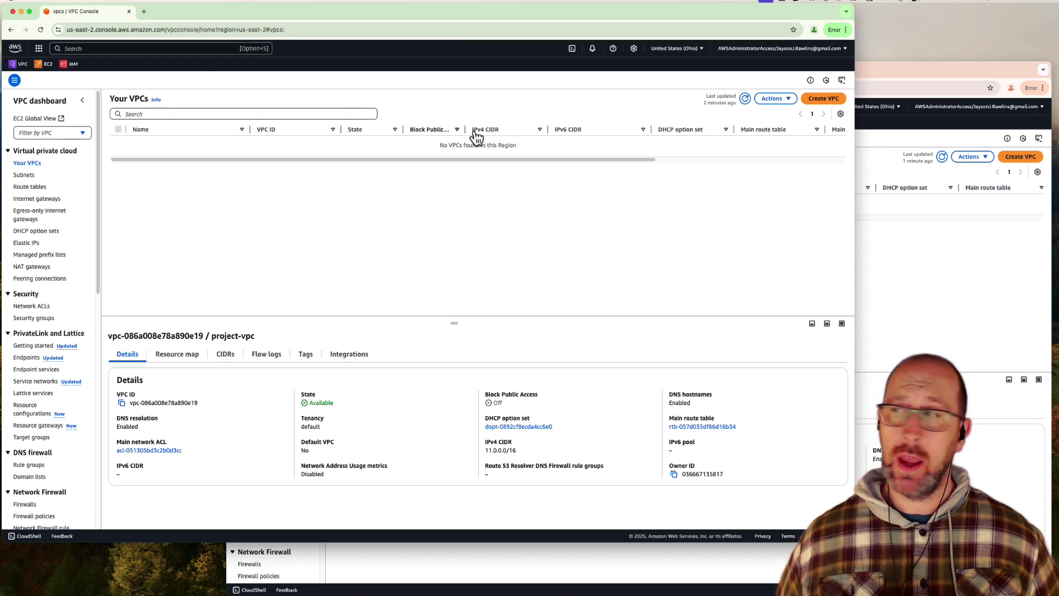
# Step: Close the extra VPC console tab in the second browser window
pyautogui.click(894, 72)
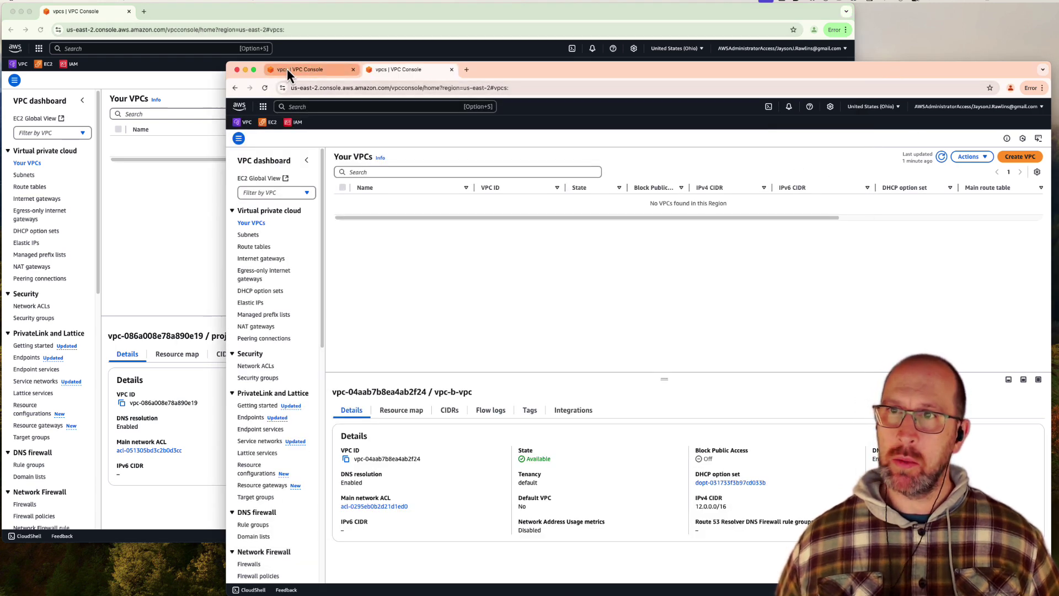
pyautogui.click(316, 68)
pyautogui.click(353, 69)
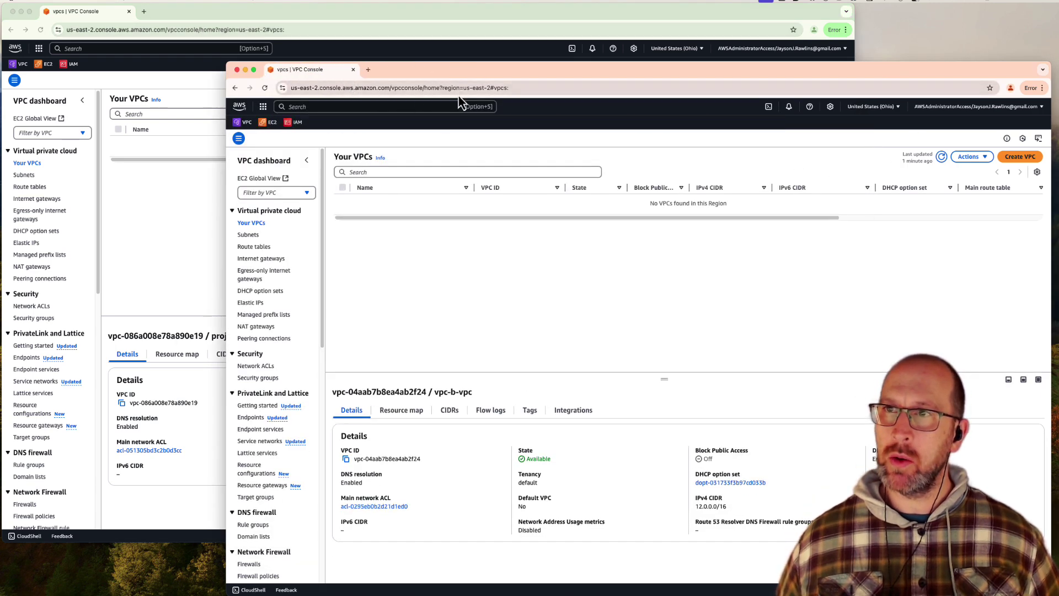
# Step: In the first browser window, start a new VPC with the VPC and more option and set its IPv4 CIDR block to 11.0.0.0/16
pyautogui.click(177, 136)
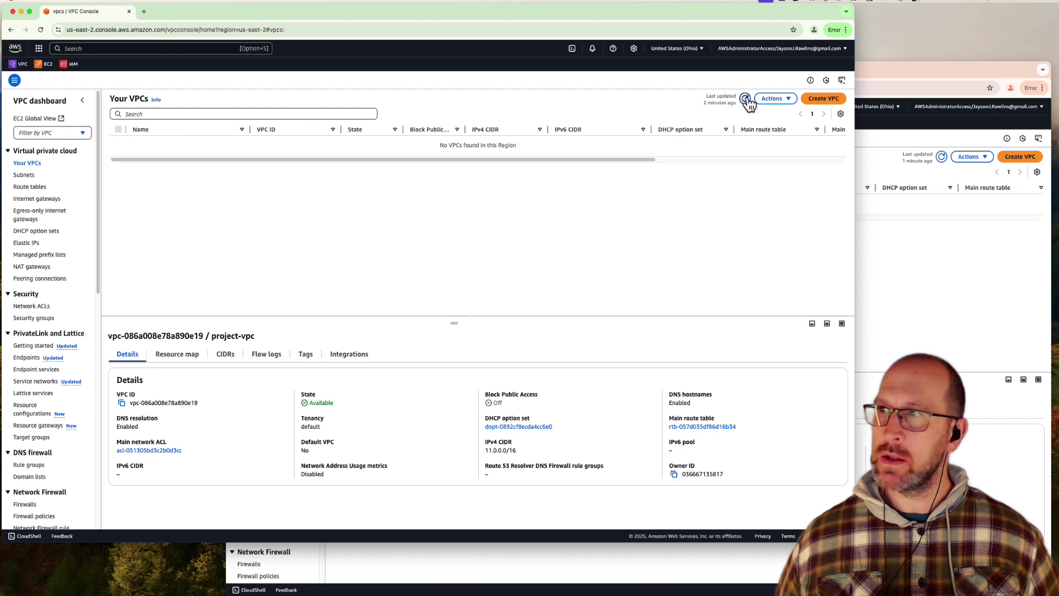
pyautogui.click(824, 99)
pyautogui.click(298, 176)
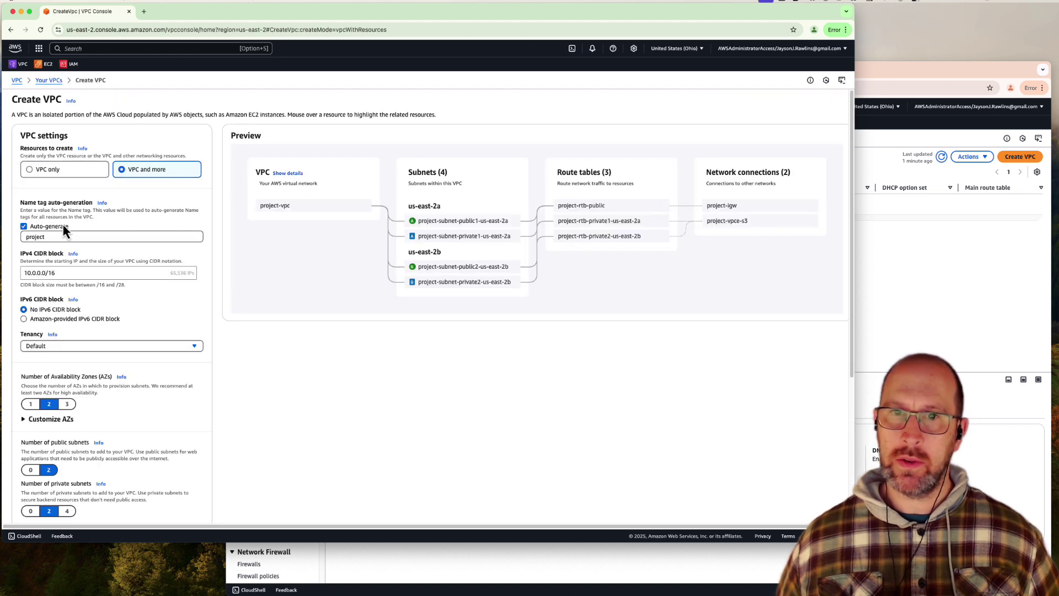
pyautogui.click(40, 238)
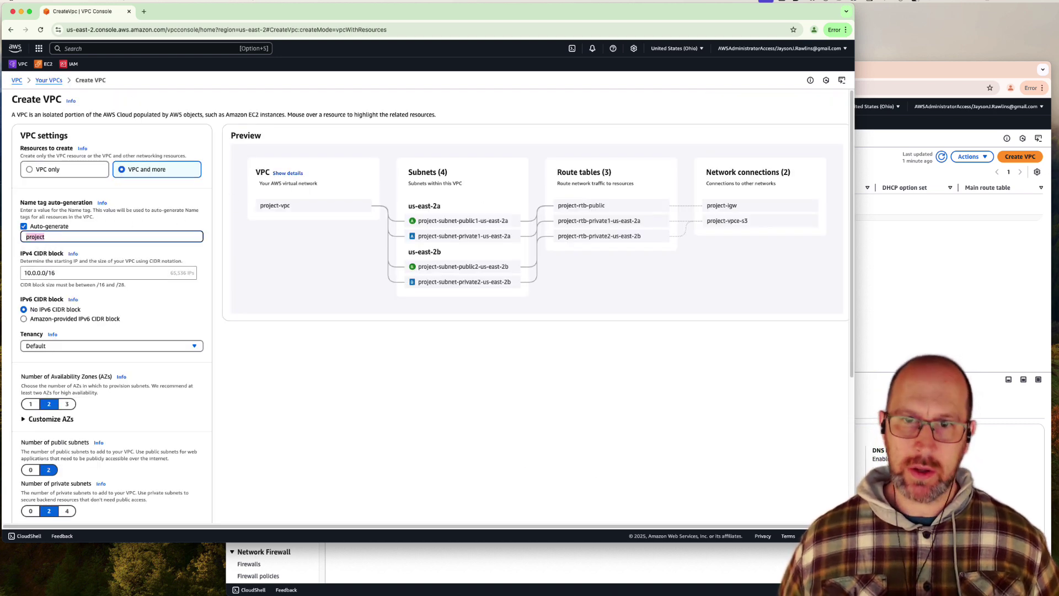
pyautogui.click(30, 273)
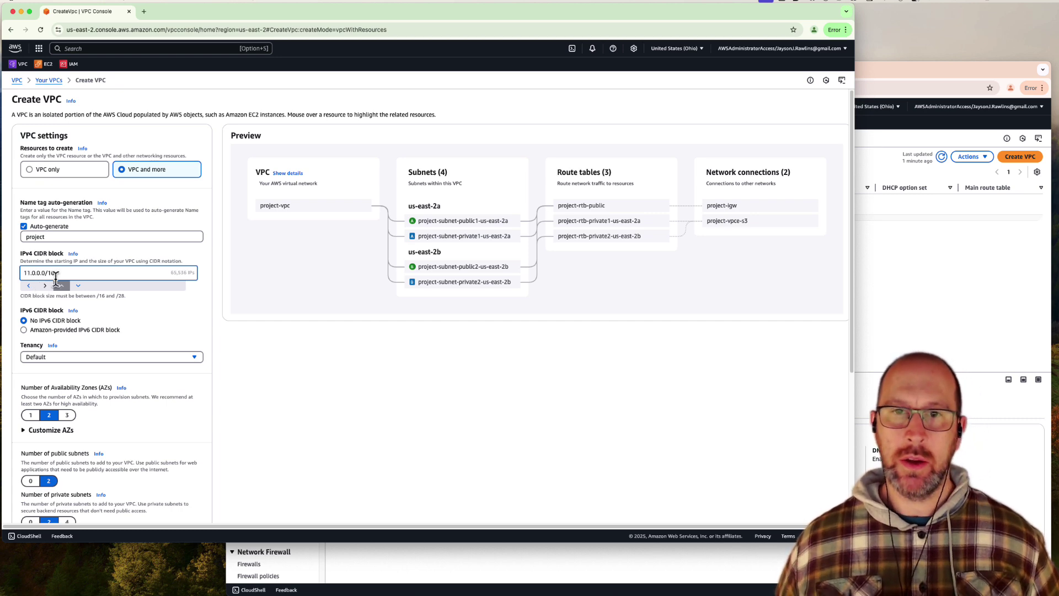
# Step: Set the auto-generated name tag for the VPC resources to vpc-a
pyautogui.moveTo(54, 236); pyautogui.dragTo(26, 236)
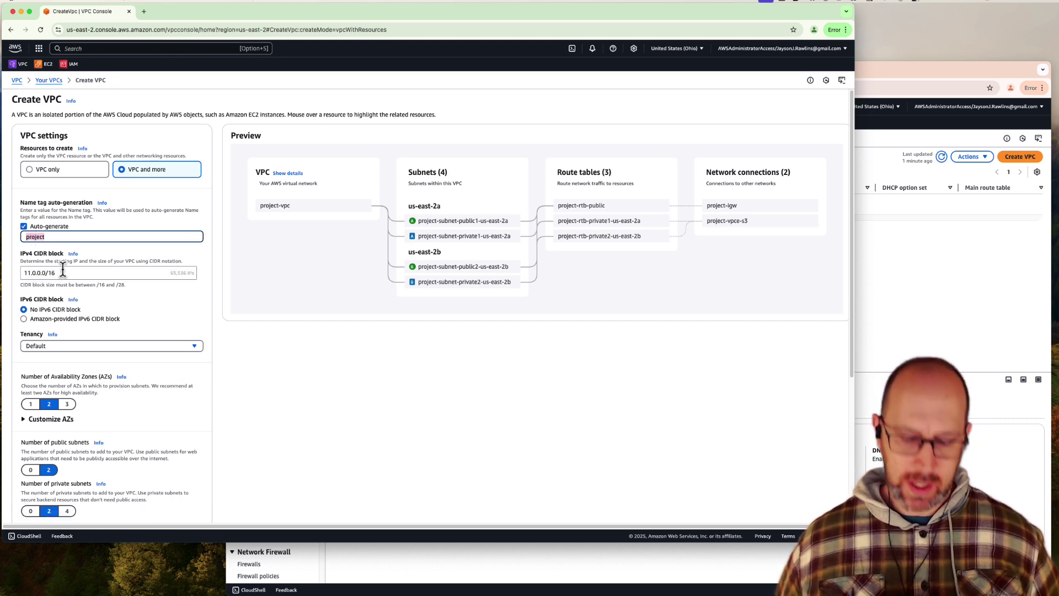
pyautogui.press('BackSpace')
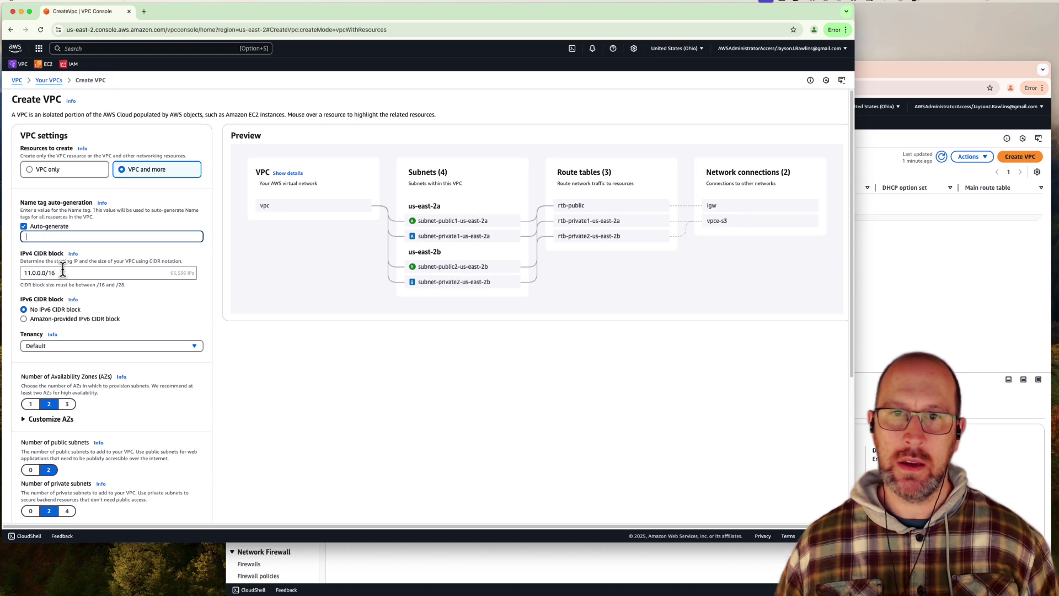
pyautogui.write('vpc-a')
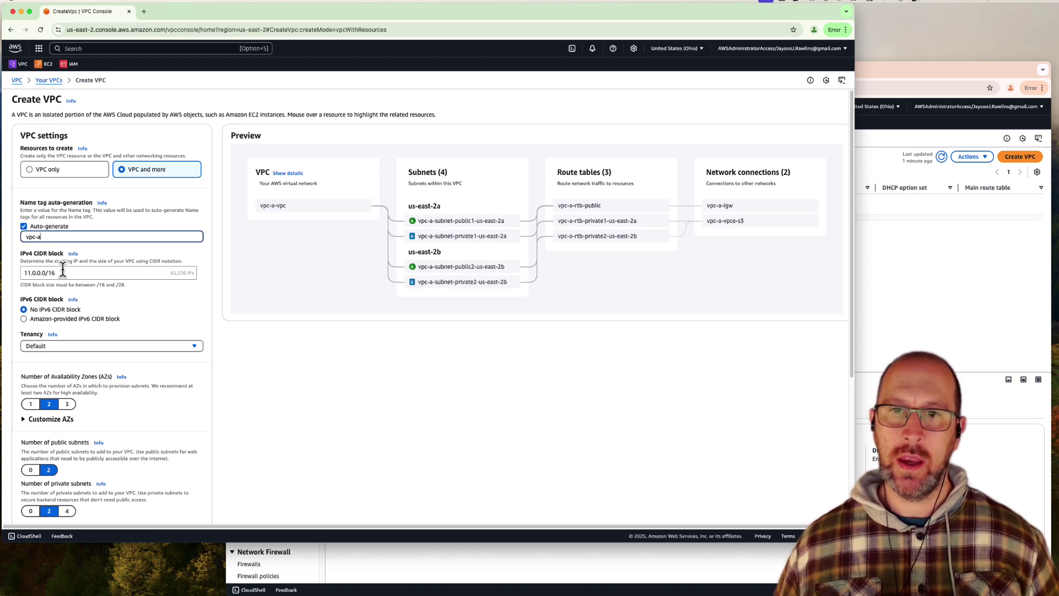
pyautogui.click(257, 337)
# Step: Configure vpc-a with a NAT gateway in 1 AZ and no VPC endpoints
pyautogui.scroll(-3, 88, 392)
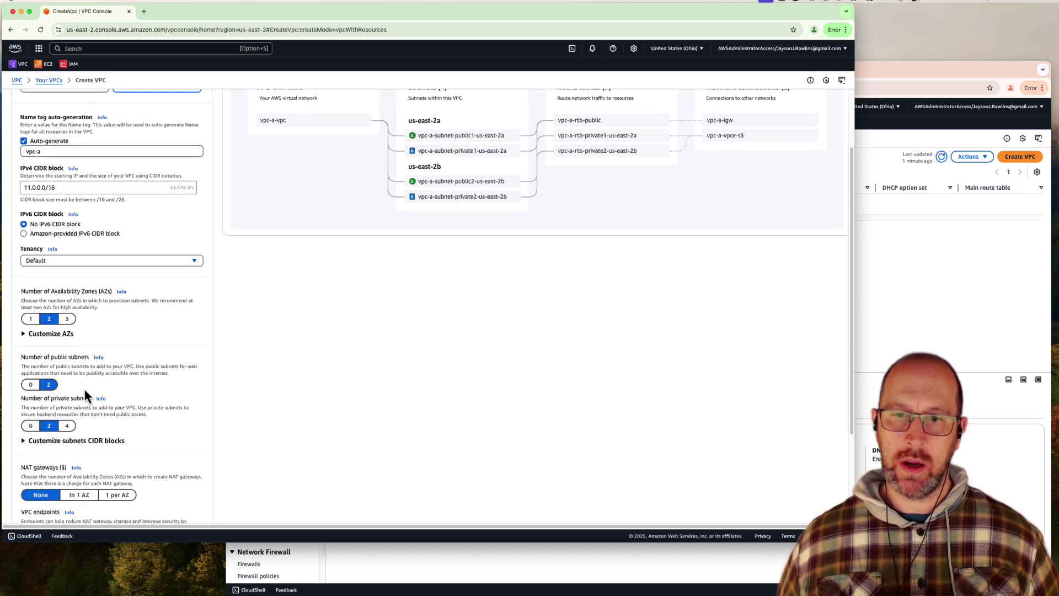
pyautogui.scroll(-2, 66, 420)
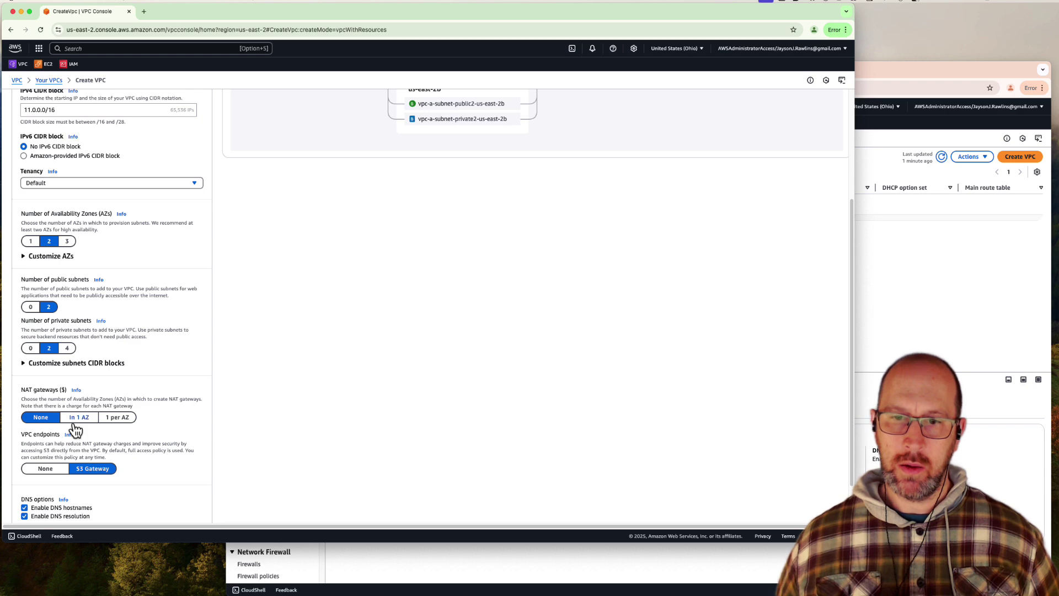
pyautogui.click(79, 418)
pyautogui.scroll(-1, 171, 373)
pyautogui.click(46, 418)
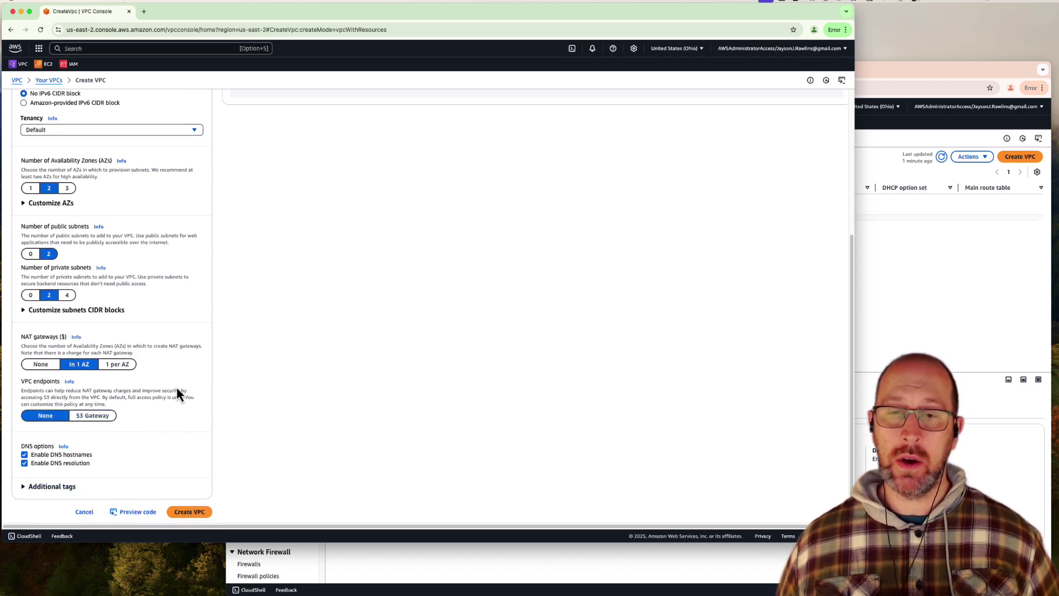
# Step: Review the vpc-a preview, availability zone customization, subnet counts and additional tags settings
pyautogui.scroll(2, 183, 356)
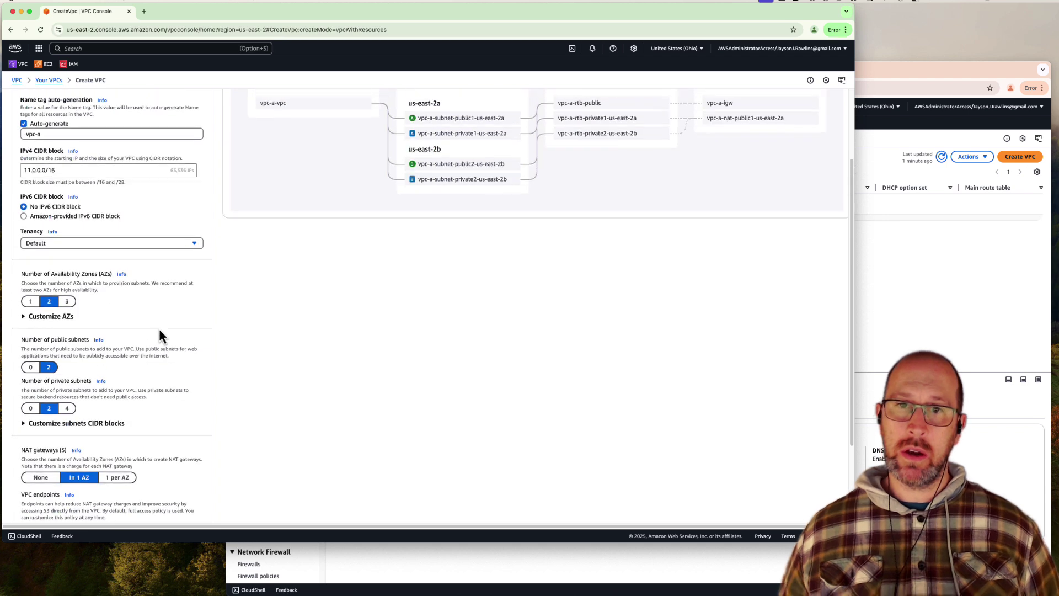
pyautogui.scroll(-2, 136, 314)
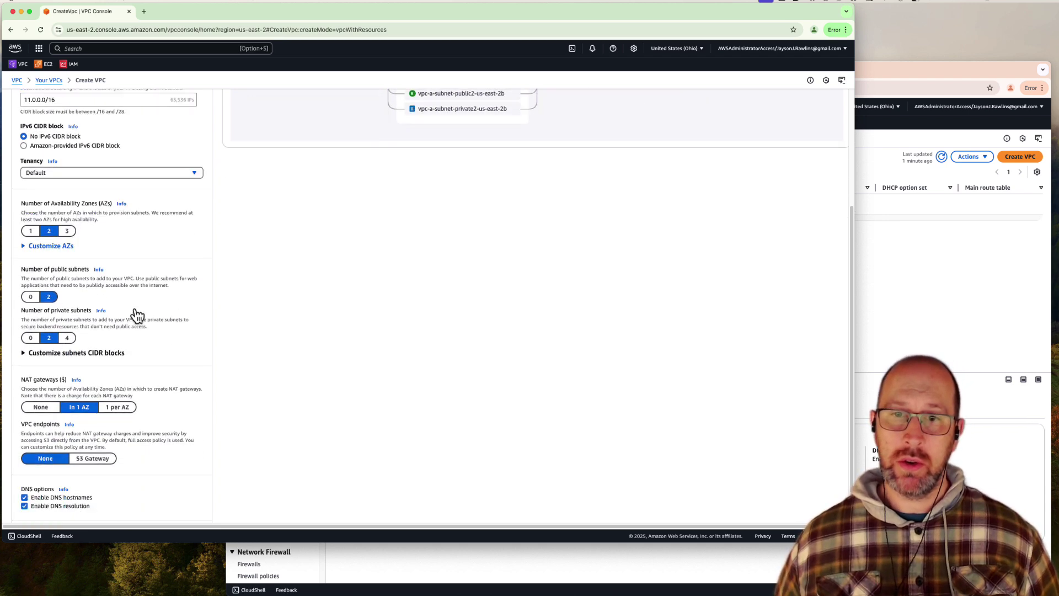
pyautogui.scroll(4, 135, 314)
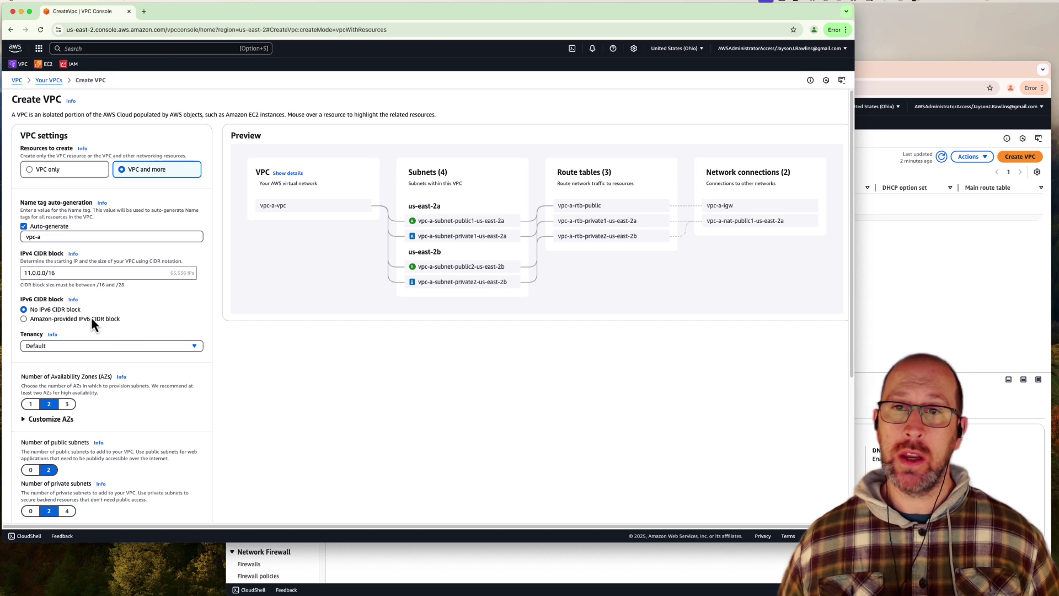
pyautogui.scroll(-5, 152, 311)
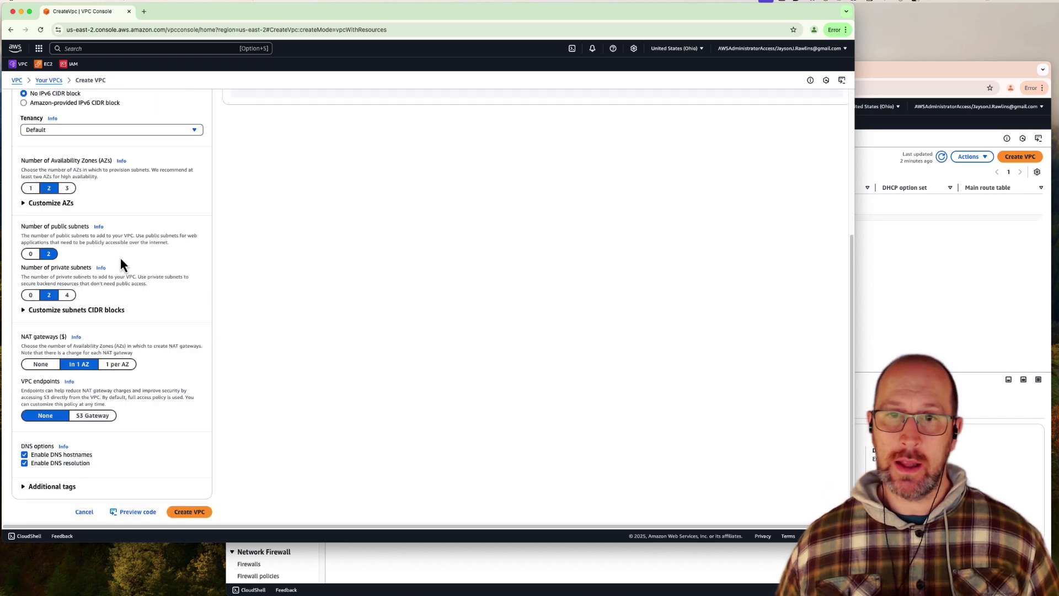
pyautogui.click(25, 204)
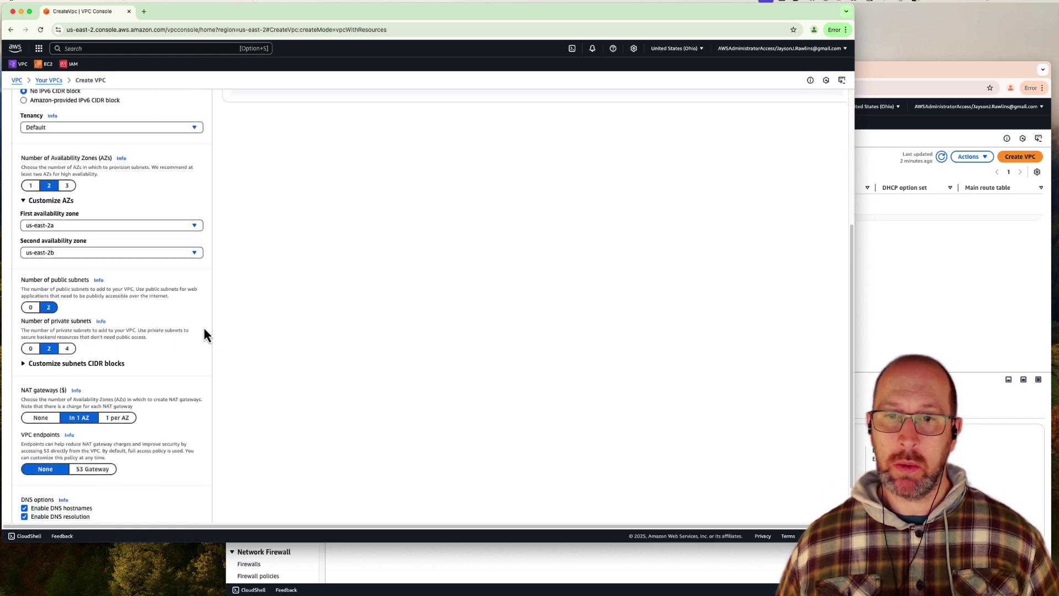
pyautogui.scroll(-2, 193, 320)
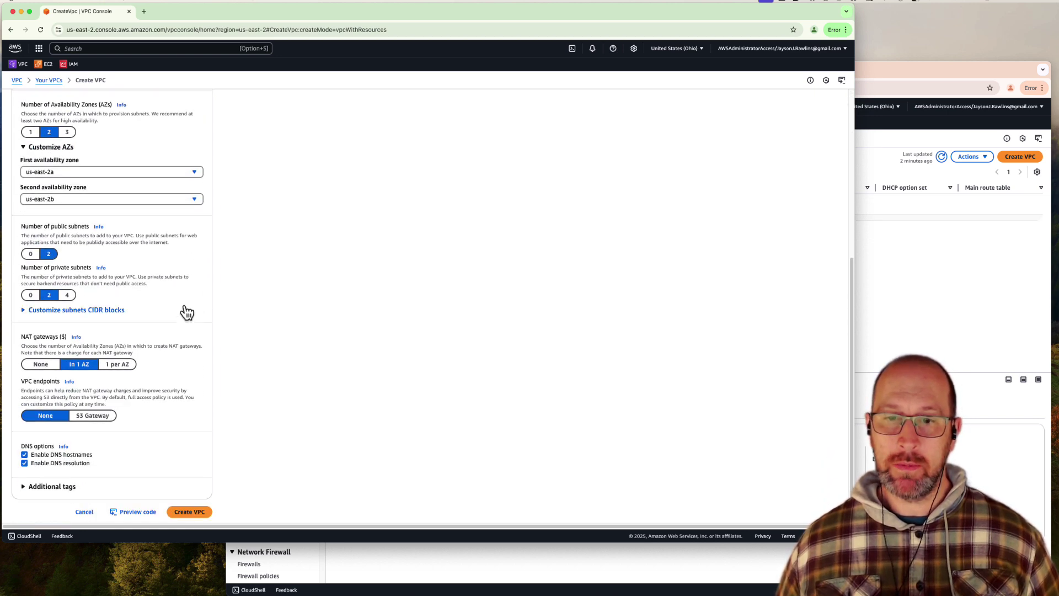
pyautogui.click(25, 488)
pyautogui.scroll(-2, 157, 452)
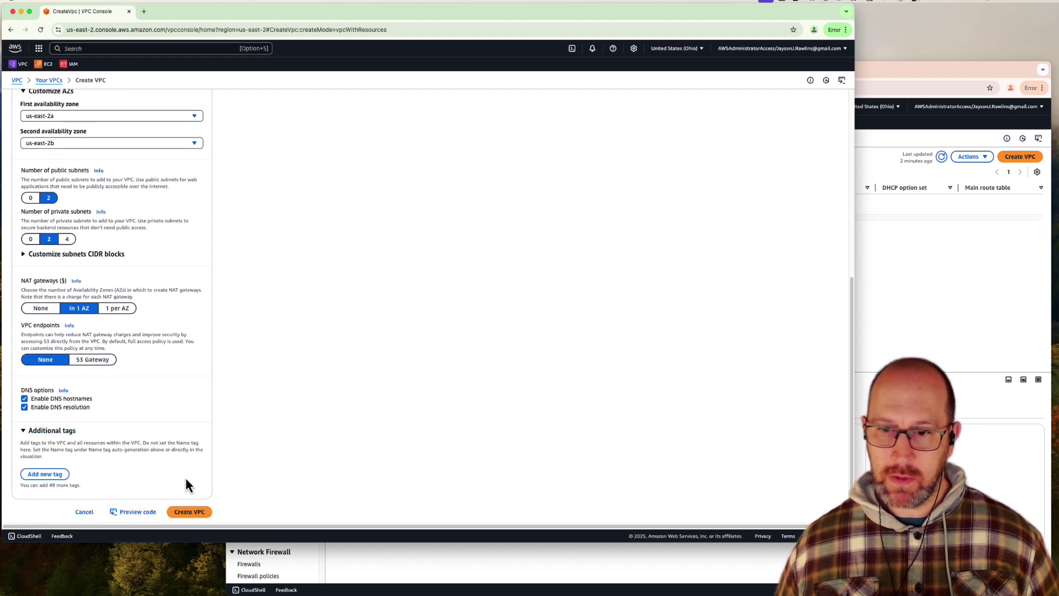
# Step: Create the vpc-a VPC with the configured settings
pyautogui.scroll(6, 85, 313)
pyautogui.scroll(-6, 201, 386)
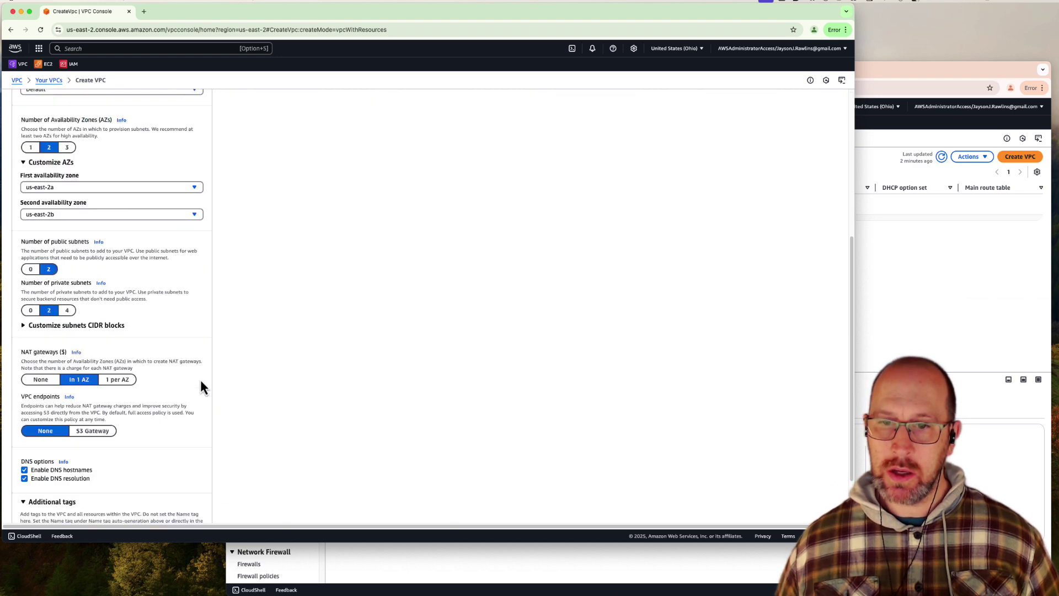
pyautogui.click(189, 512)
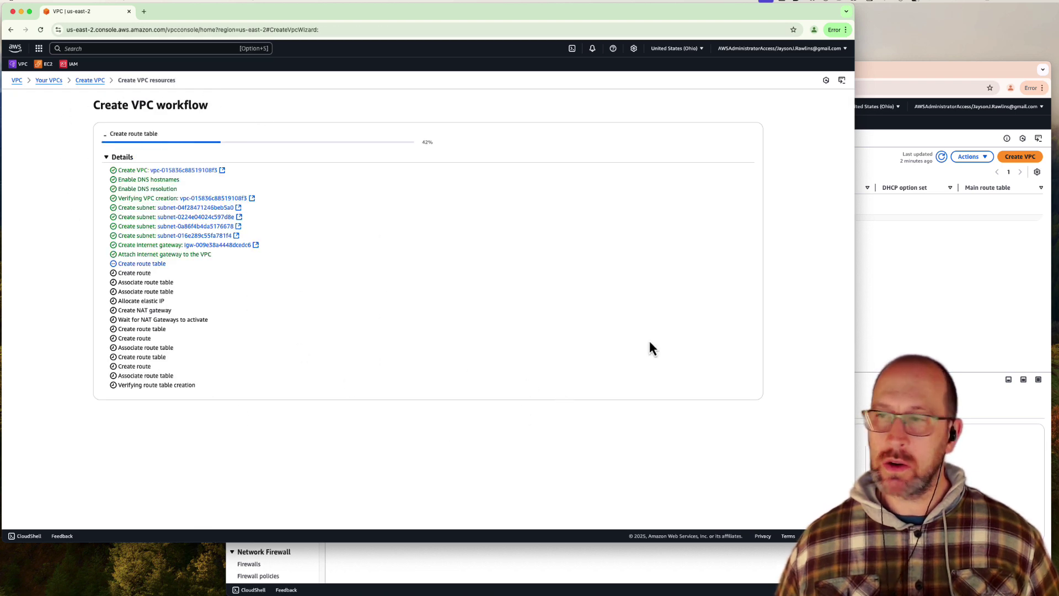
# Step: In the second browser window, start a new VPC with the VPC and more option and set its IPv4 CIDR block to 12.0.0.0/16
pyautogui.click(925, 280)
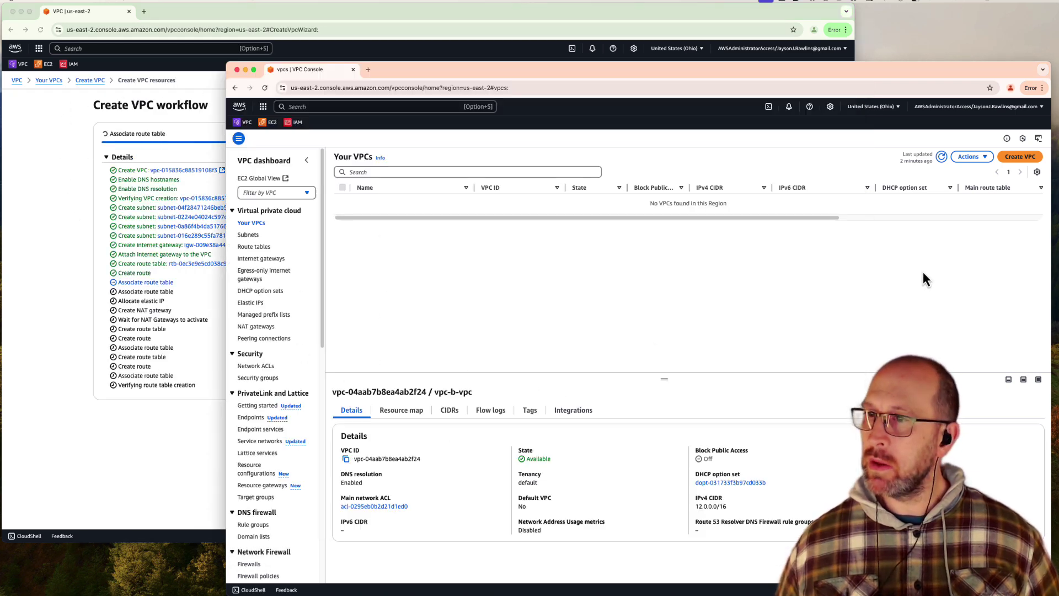
pyautogui.click(1019, 158)
pyautogui.click(515, 234)
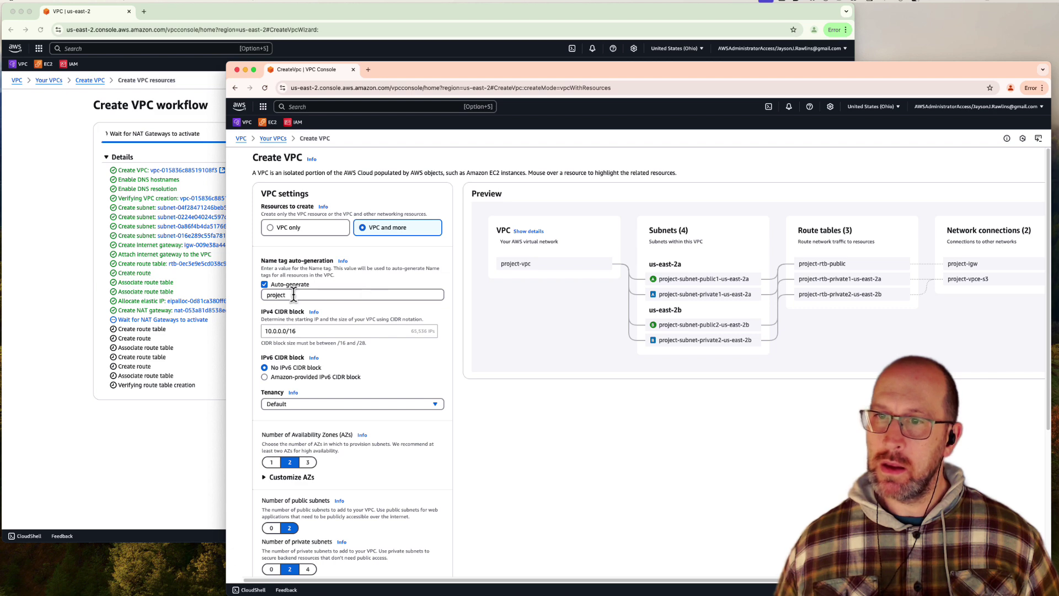
pyautogui.moveTo(293, 295); pyautogui.dragTo(236, 293)
pyautogui.click(275, 331)
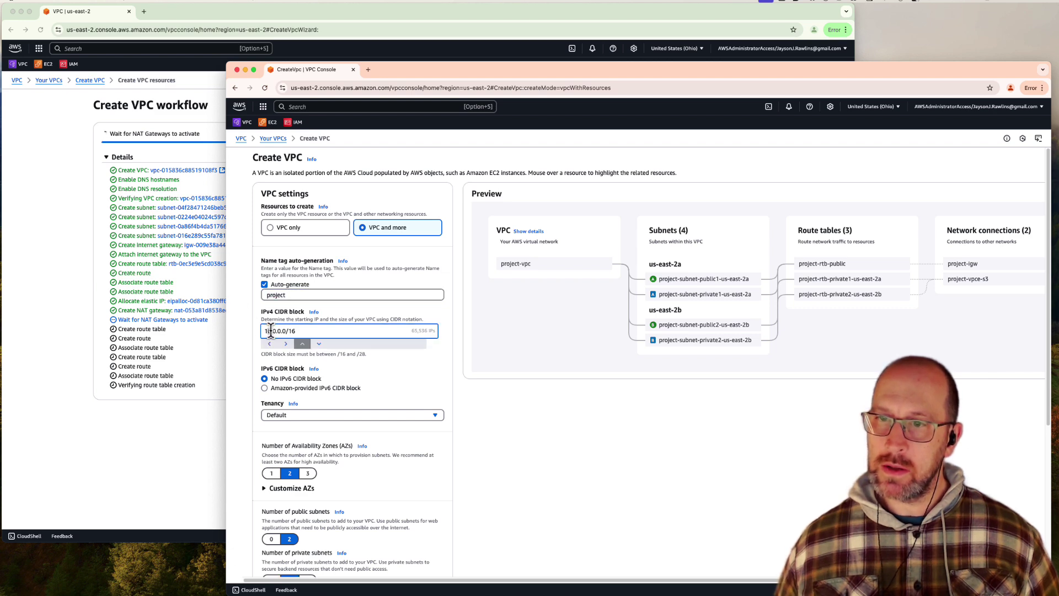
# Step: Set the auto-generated name tag for this VPC's resources to vpc-b
pyautogui.click(245, 298)
pyautogui.moveTo(288, 296); pyautogui.dragTo(248, 296)
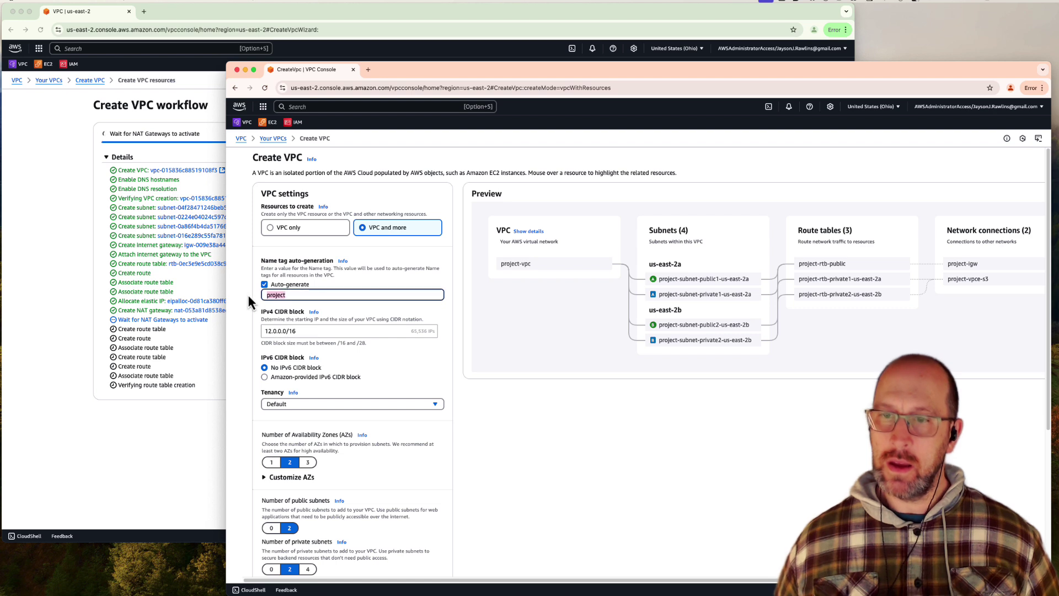
pyautogui.write('vpc-b')
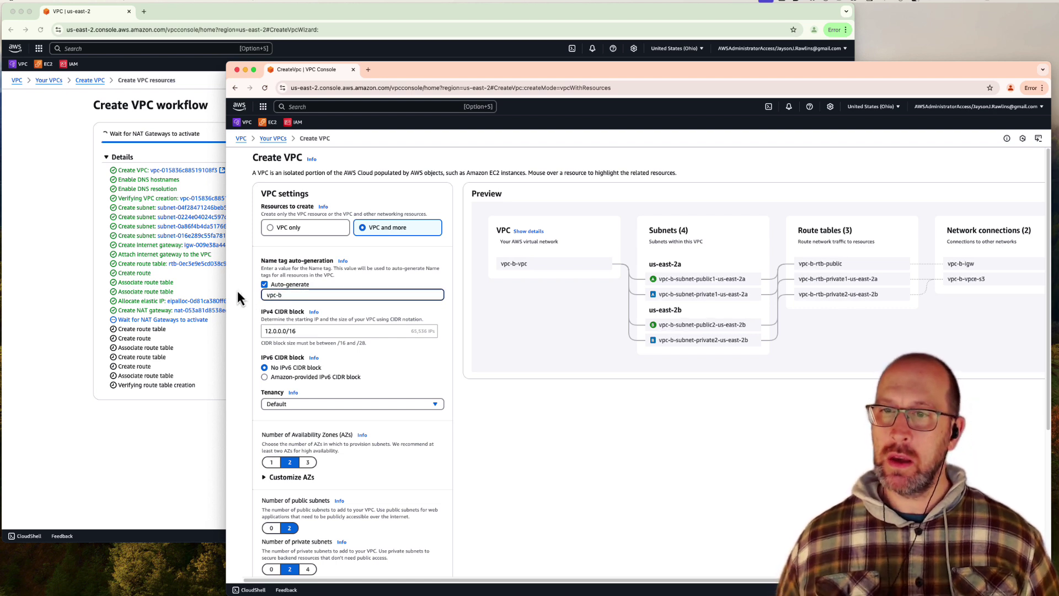
pyautogui.click(237, 291)
# Step: Configure vpc-b with a NAT gateway in 1 AZ and no VPC endpoints
pyautogui.scroll(-3, 267, 402)
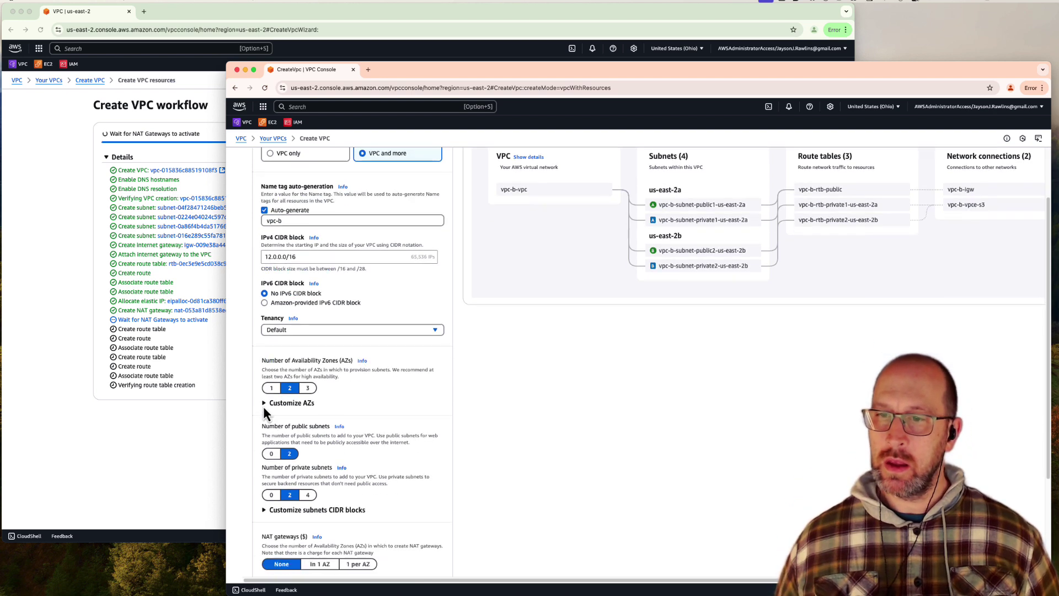
pyautogui.scroll(-3, 312, 452)
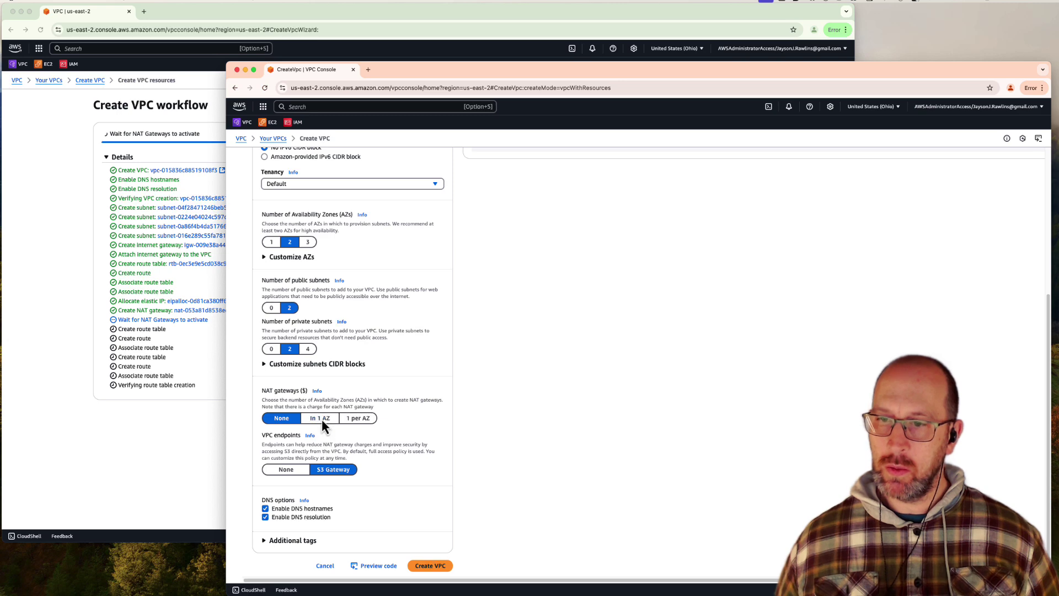
pyautogui.click(322, 420)
pyautogui.click(298, 469)
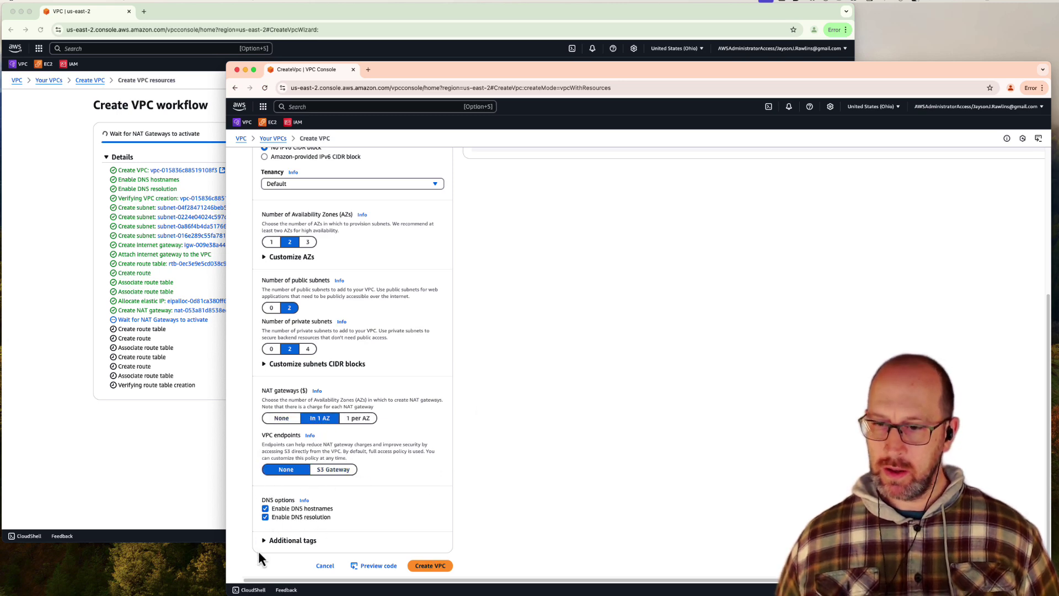
# Step: Check the additional tags section and create the vpc-b VPC
pyautogui.click(276, 540)
pyautogui.scroll(-2, 490, 390)
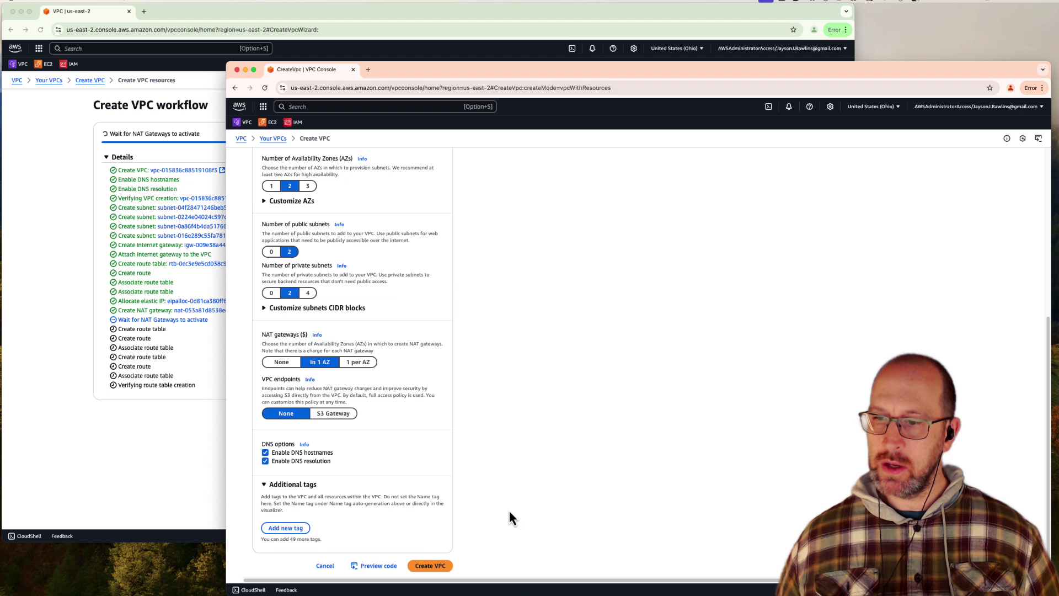
pyautogui.click(431, 568)
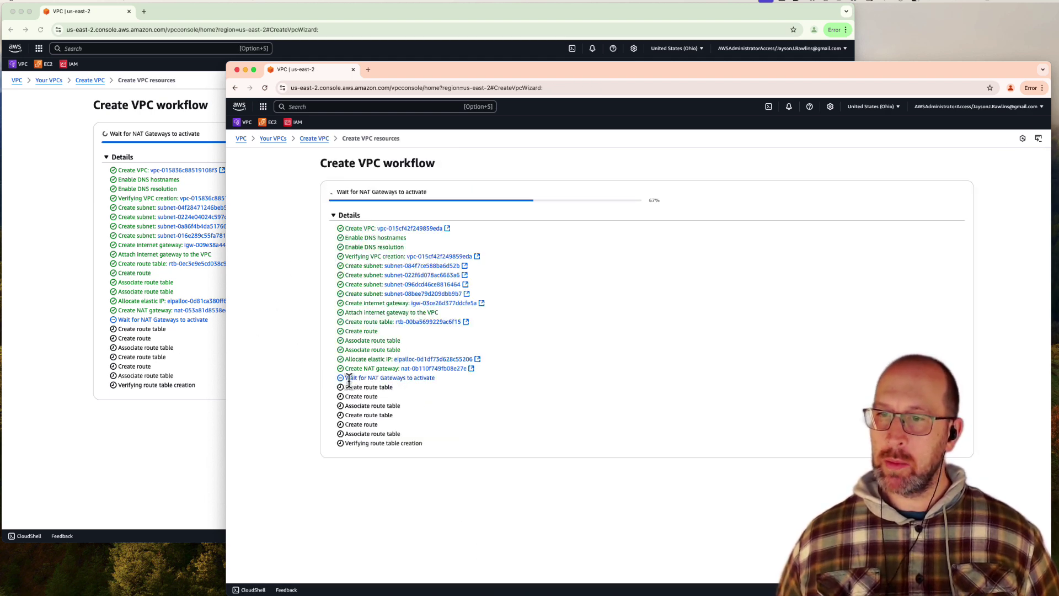
# Step: Check both VPC creation workflows and open the details of the new vpc-a VPC in the first browser window
pyautogui.click(64, 207)
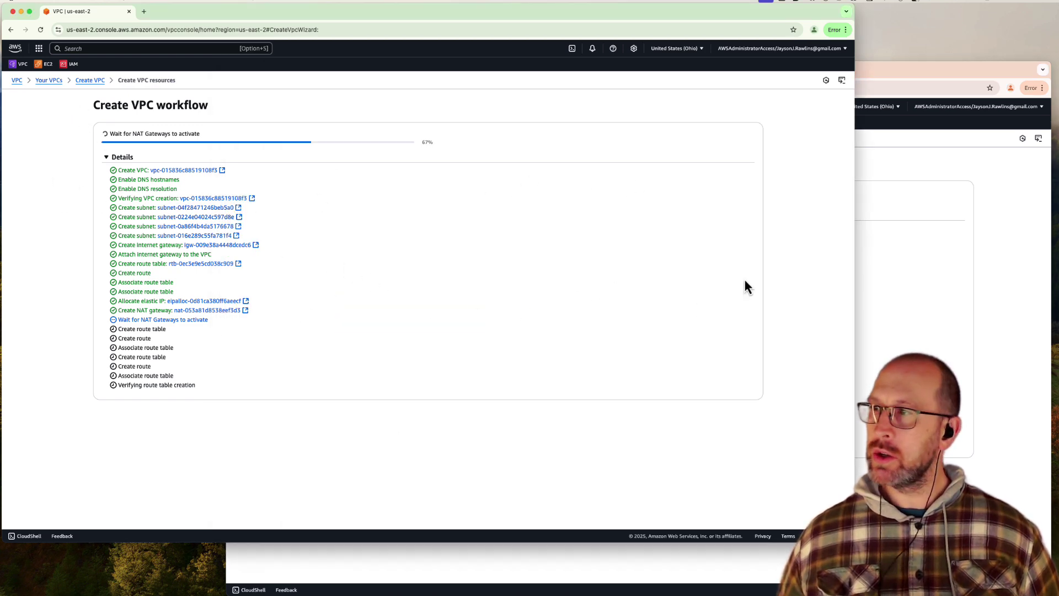
pyautogui.click(937, 196)
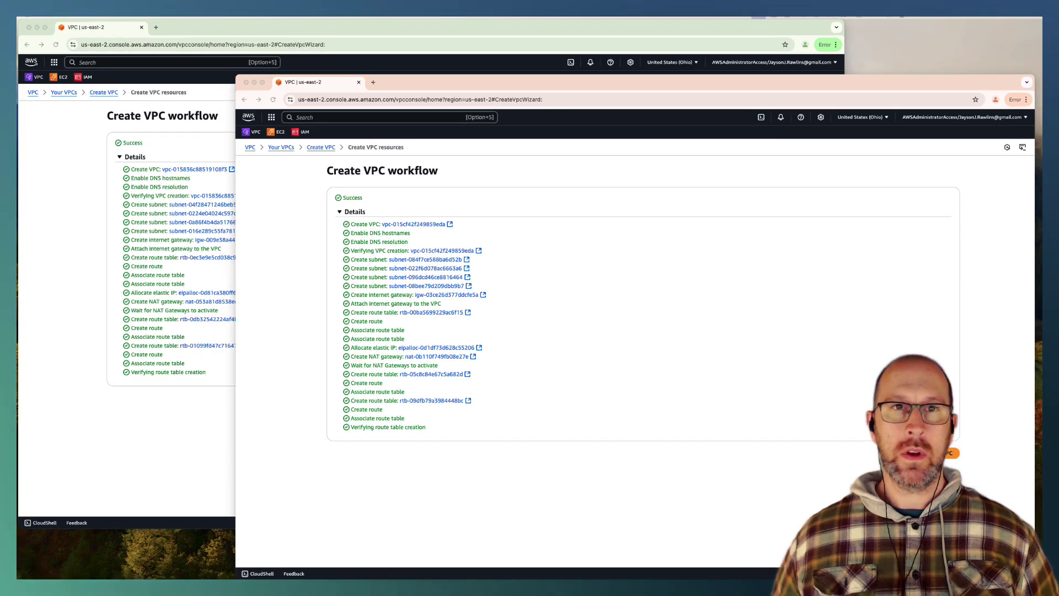
pyautogui.click(64, 177)
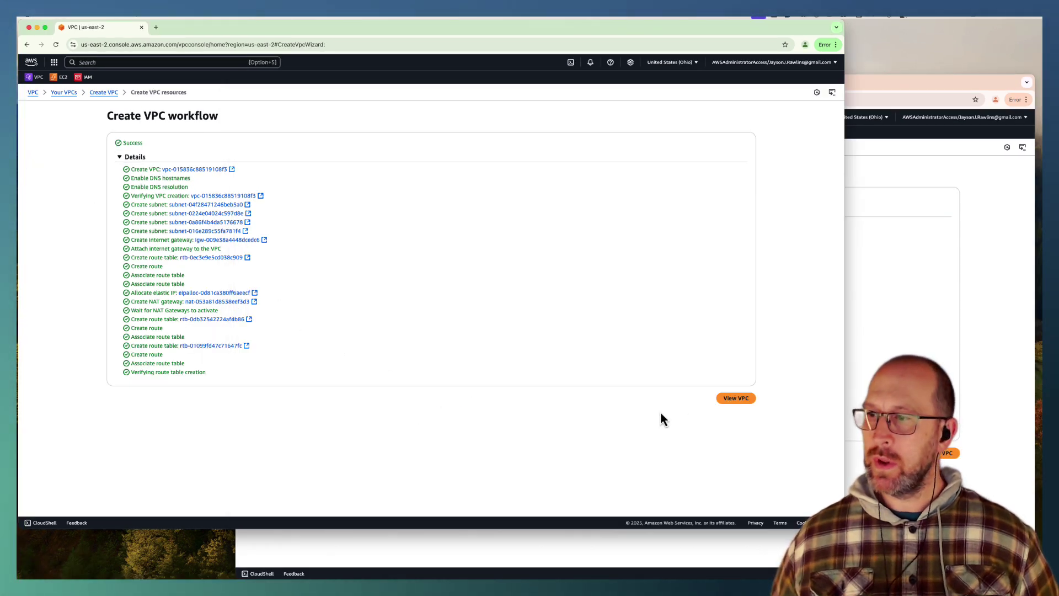
pyautogui.click(734, 398)
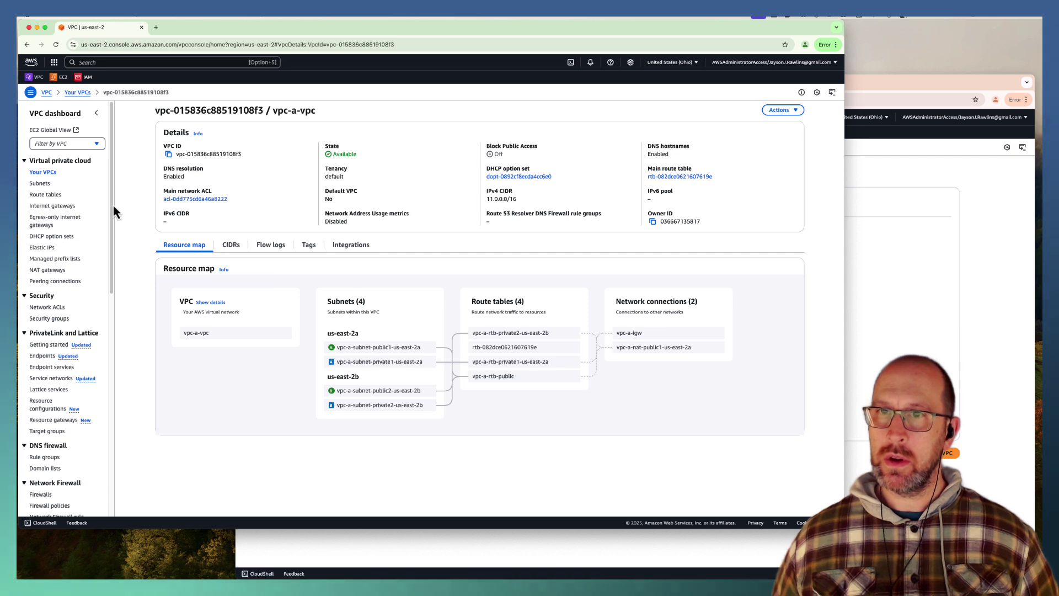
# Step: Open the list of VPCs in both console windows and look over the vpc-a-vpc and vpc-b-vpc entries
pyautogui.click(47, 93)
pyautogui.click(946, 459)
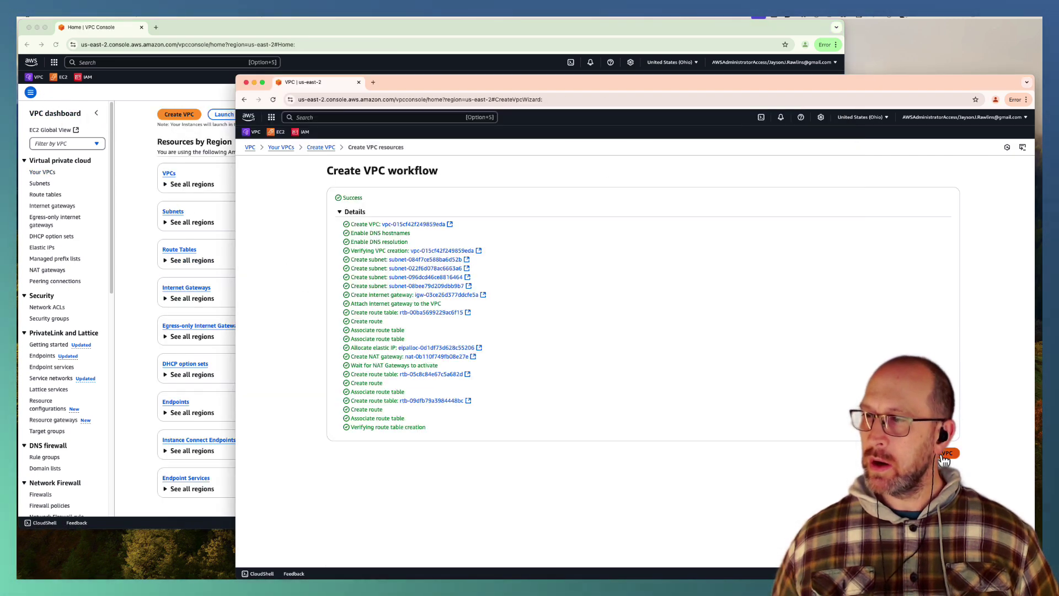
pyautogui.click(946, 459)
pyautogui.click(269, 161)
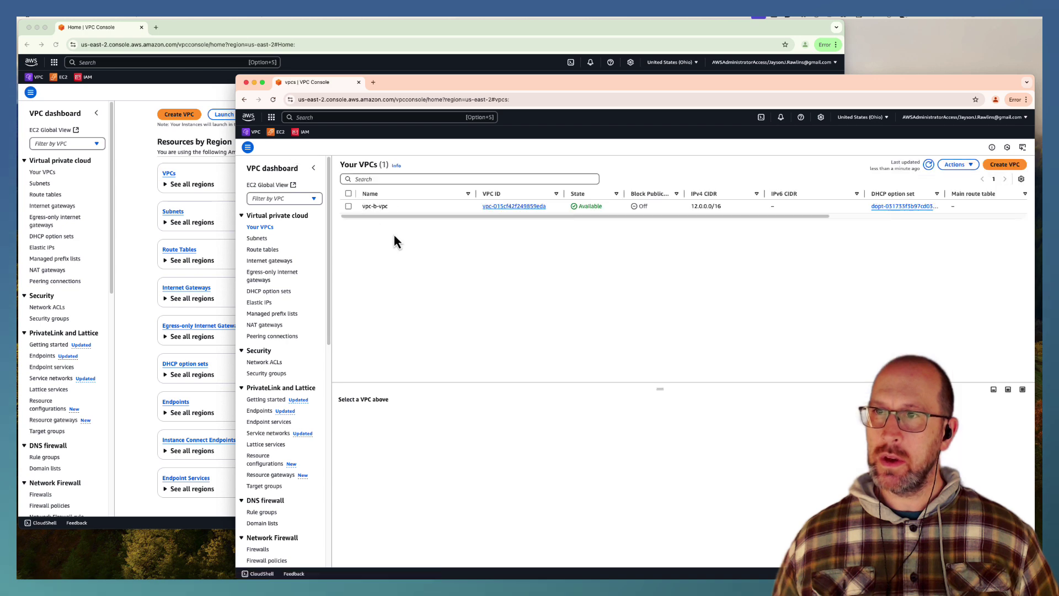
pyautogui.click(167, 177)
pyautogui.click(168, 174)
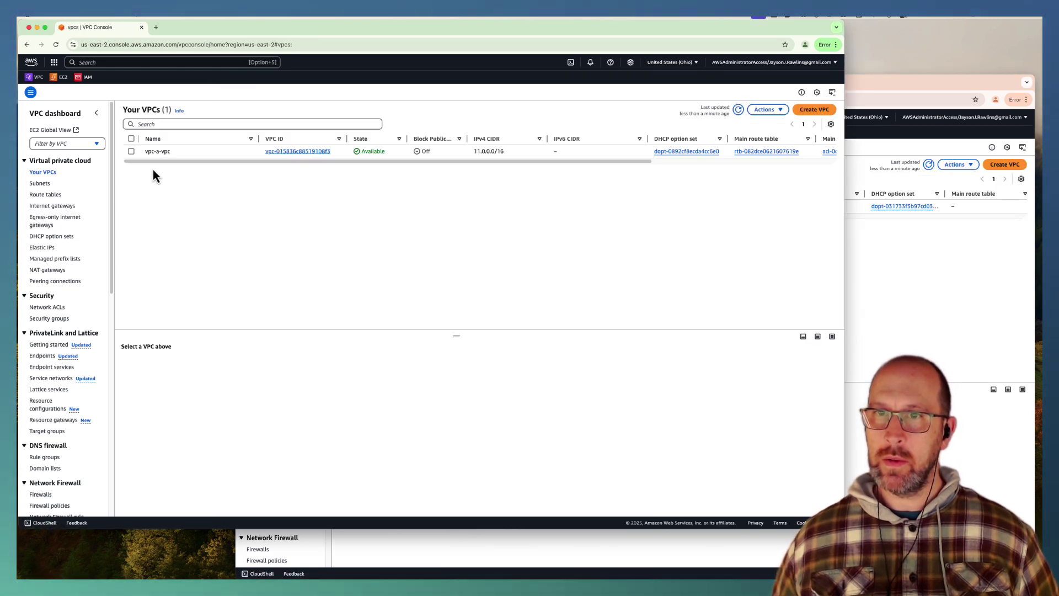
pyautogui.click(904, 283)
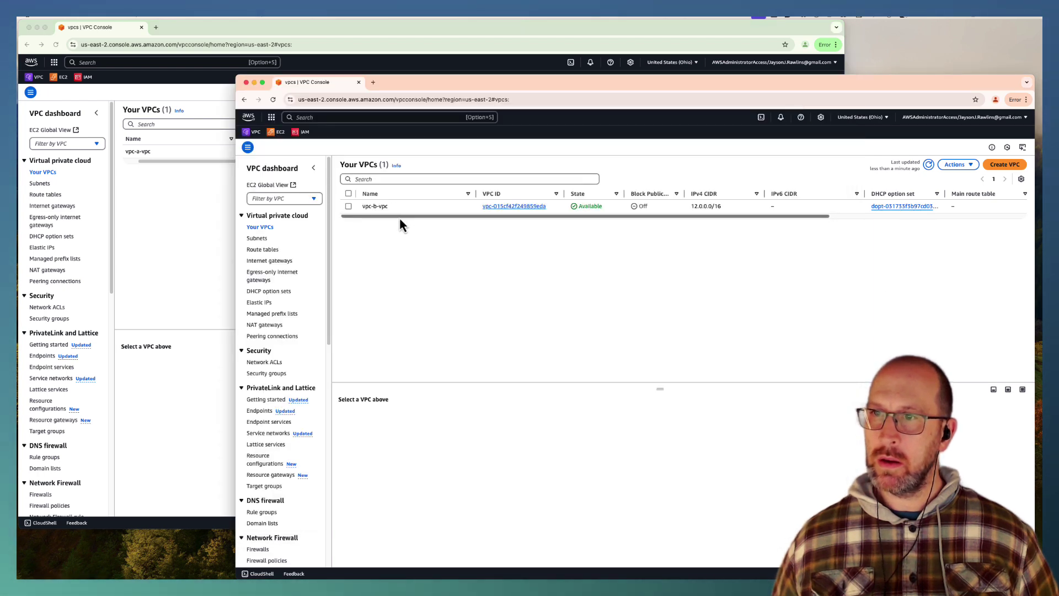
pyautogui.moveTo(400, 216); pyautogui.dragTo(335, 217)
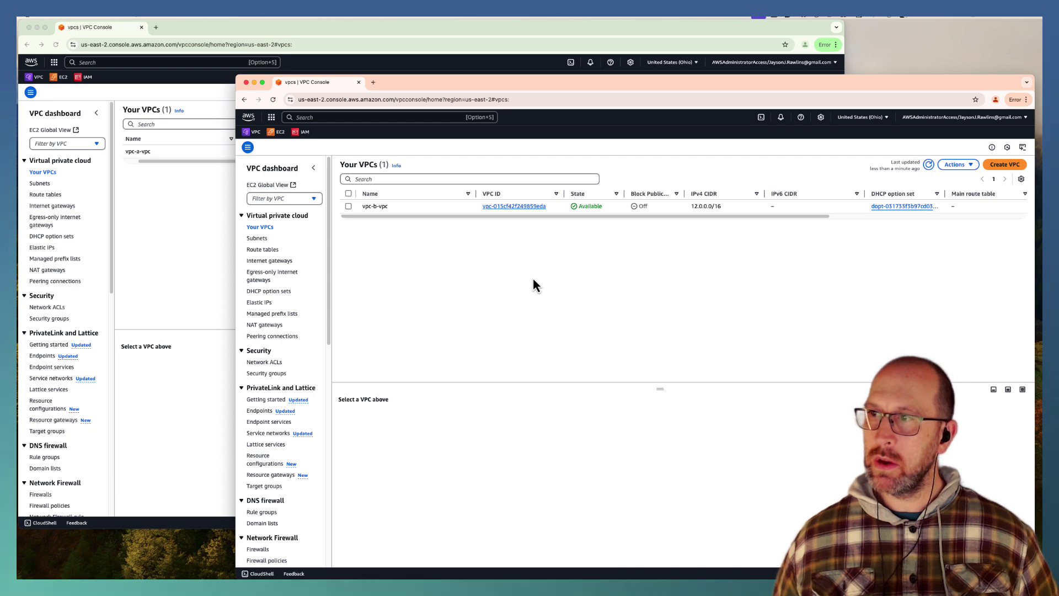
pyautogui.moveTo(480, 218)
pyautogui.mouseDown()
pyautogui.moveTo(732, 235)
pyautogui.moveTo(489, 224)
pyautogui.mouseUp()
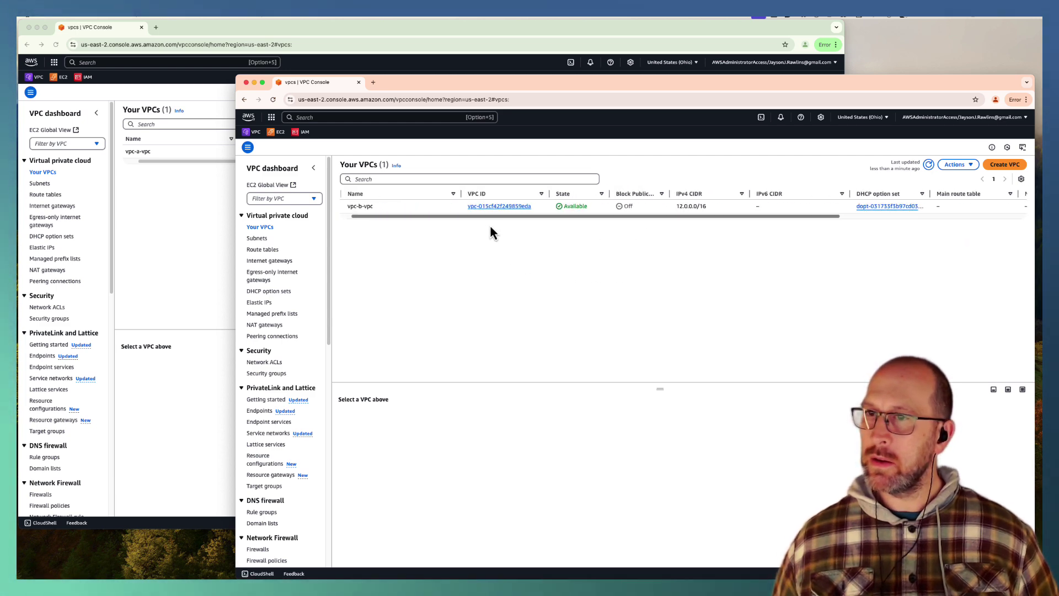
# Step: Start launching an EC2 instance in the console window that holds vpc-a and name it ec2-a
pyautogui.click(177, 226)
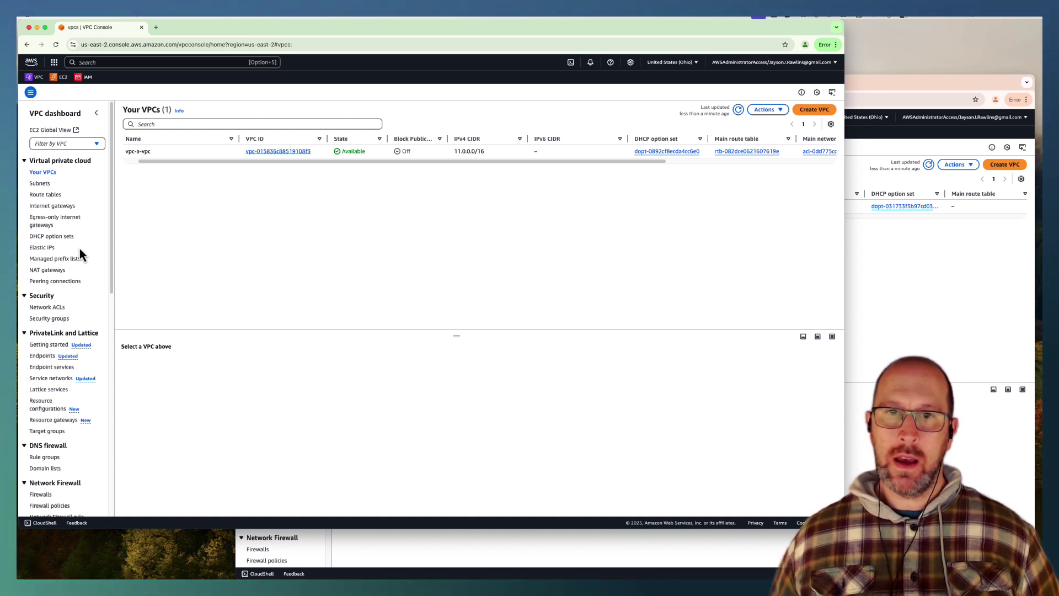
pyautogui.moveTo(113, 148); pyautogui.dragTo(102, 168)
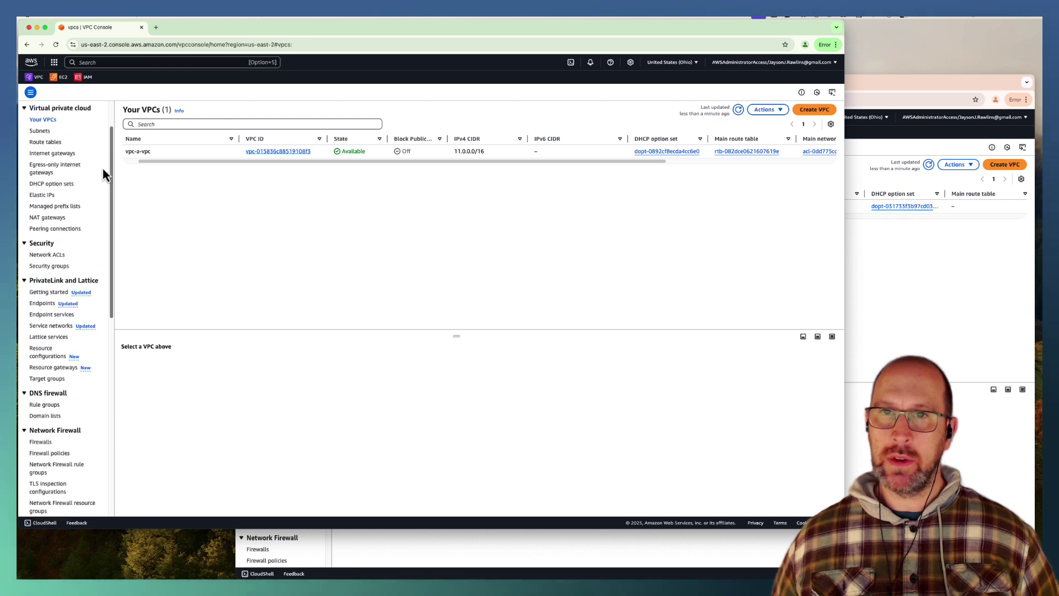
pyautogui.scroll(2, 53, 141)
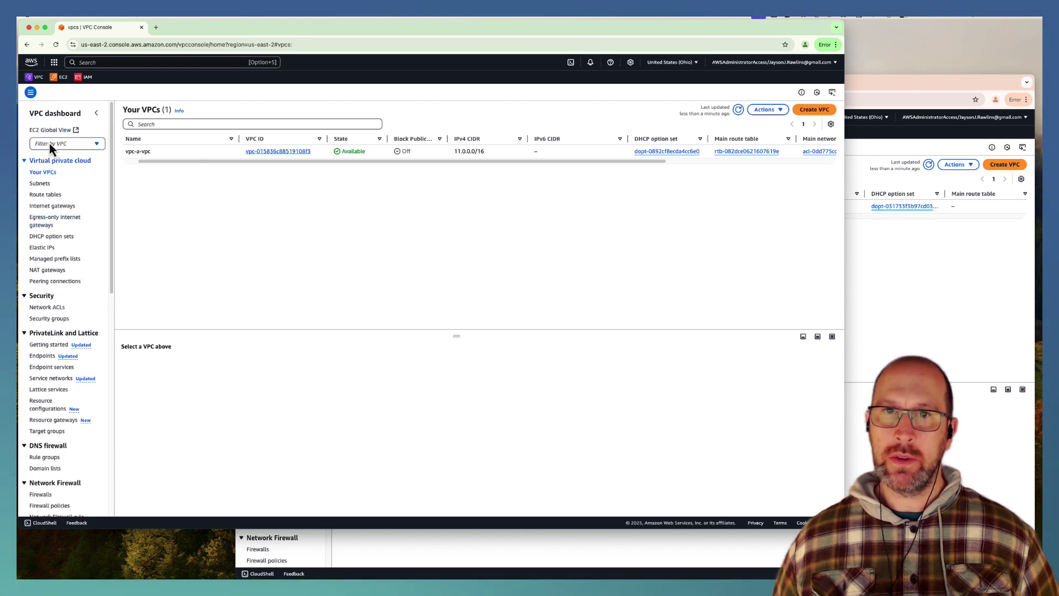
pyautogui.click(62, 78)
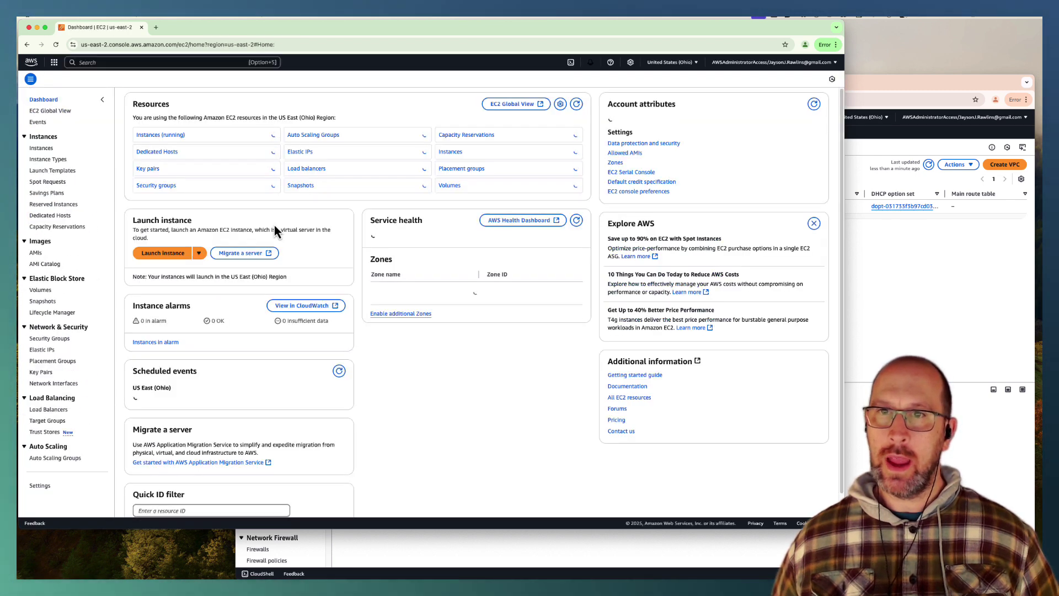
pyautogui.click(163, 269)
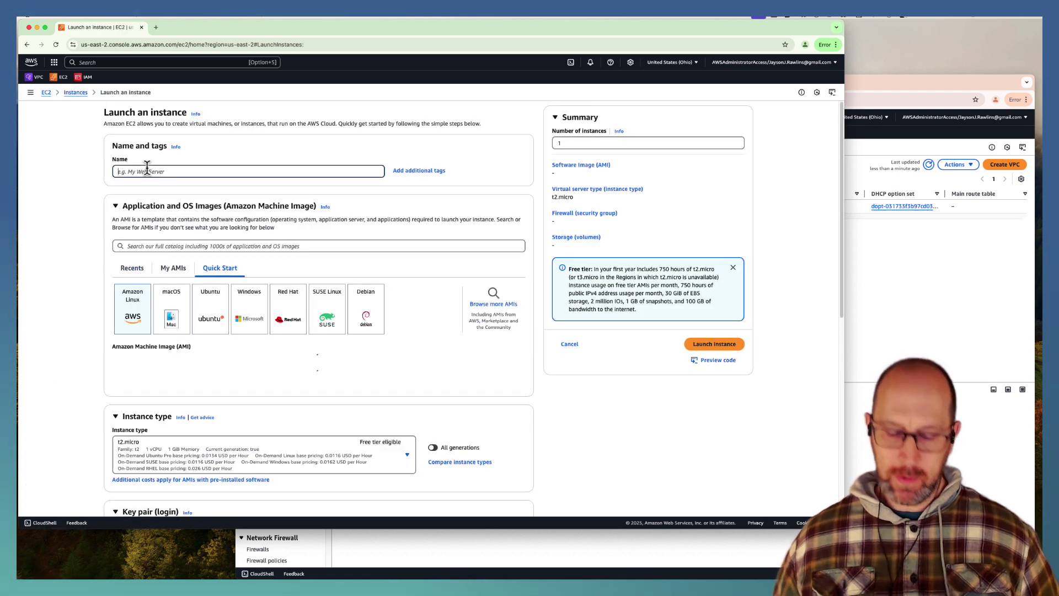
pyautogui.write('ec2-a')
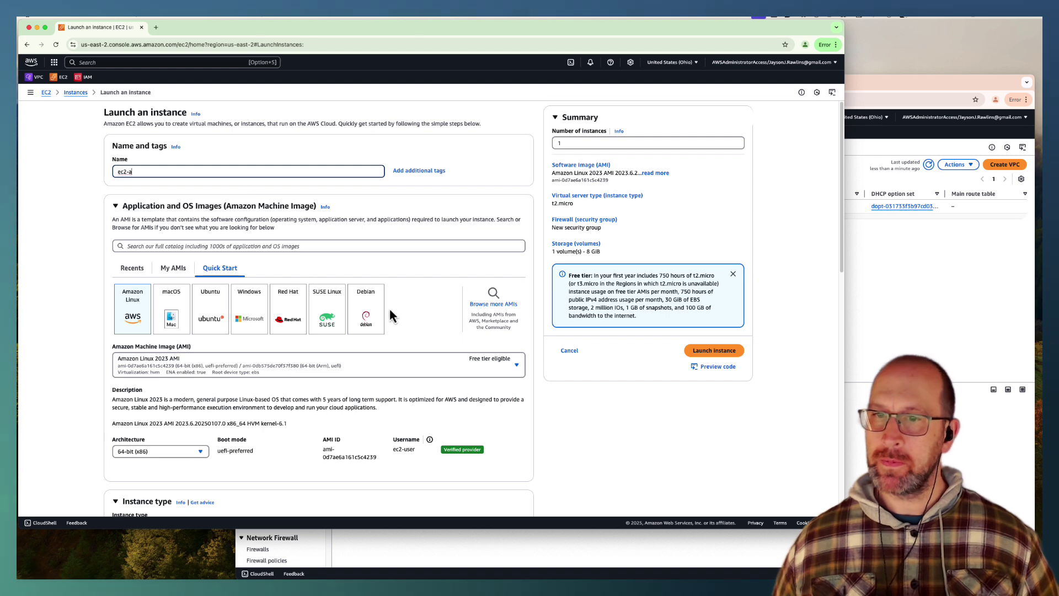
# Step: Edit the ec2-a network settings, using vpc-a-vpc and the subnet vpc-a-subnet-private1-us-east-2a
pyautogui.scroll(-2, 248, 287)
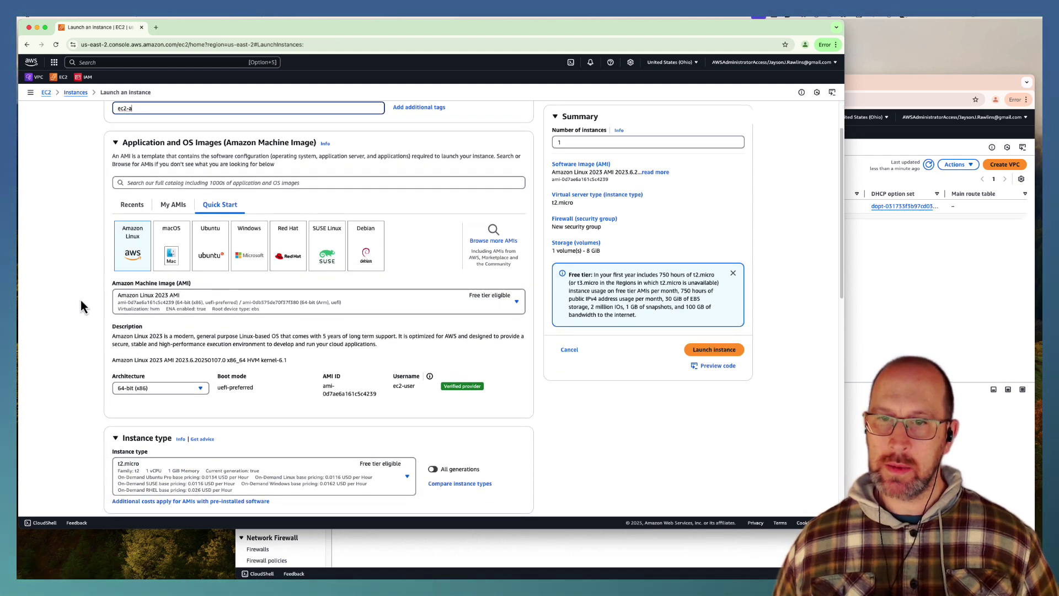
pyautogui.scroll(-9, 82, 306)
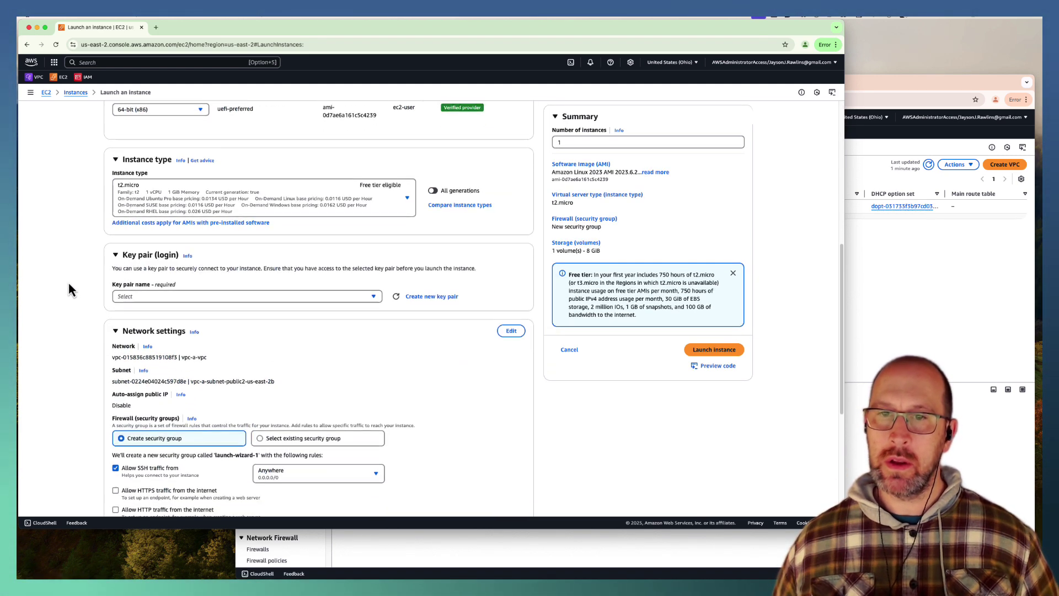
pyautogui.scroll(-1, 68, 289)
pyautogui.scroll(-3, 284, 322)
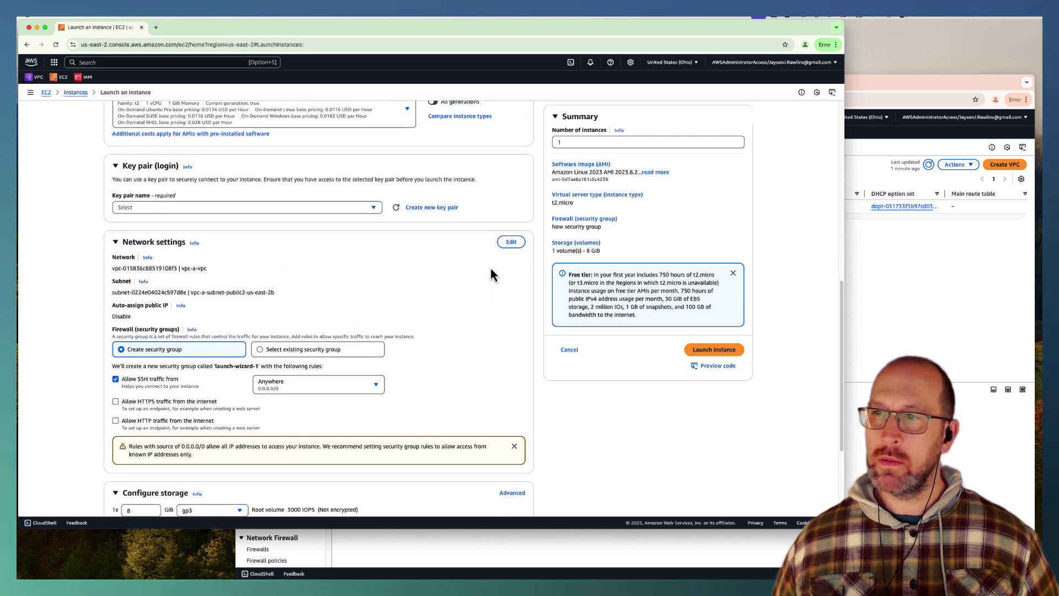
pyautogui.click(507, 241)
pyautogui.scroll(-1, 144, 287)
pyautogui.click(145, 286)
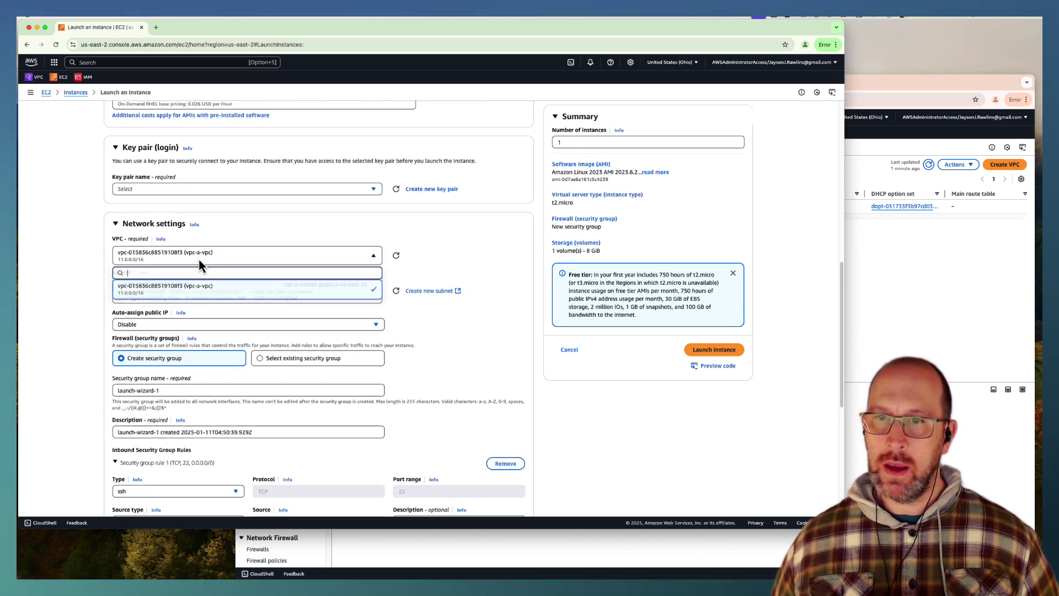
pyautogui.click(200, 260)
pyautogui.scroll(-3, 207, 256)
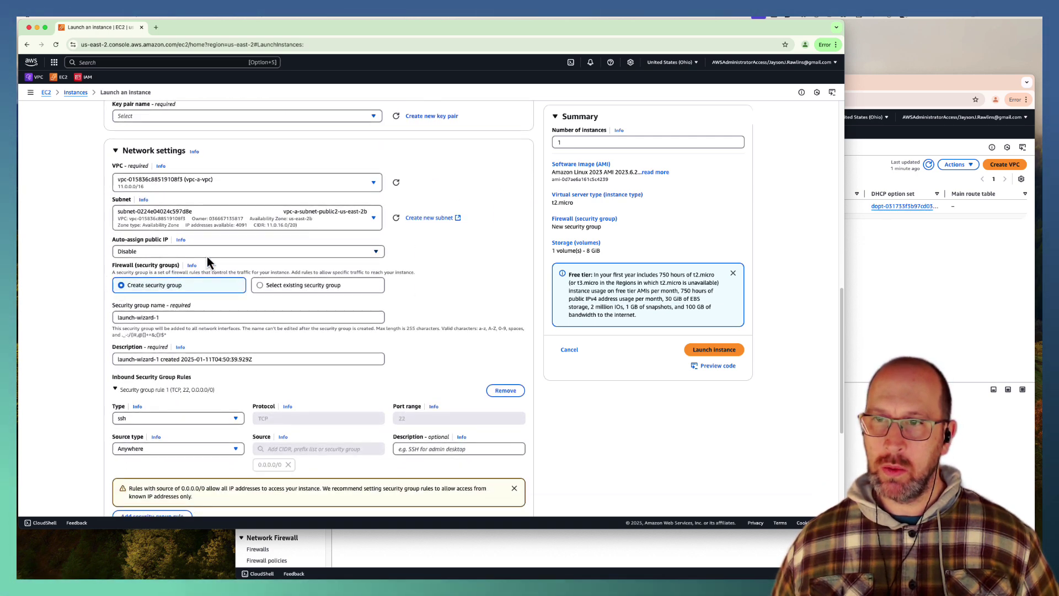
pyautogui.click(262, 221)
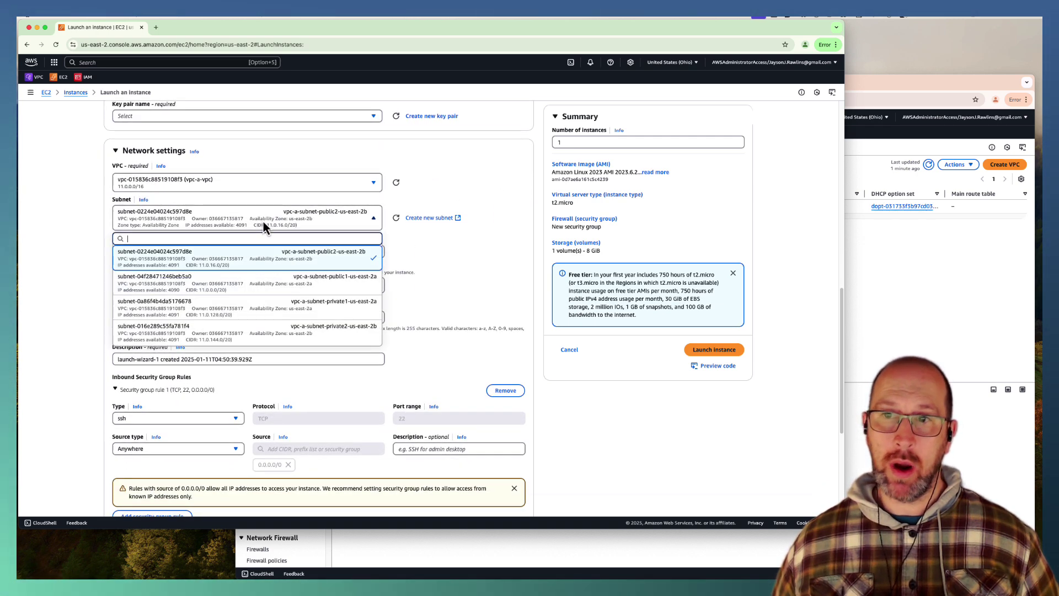
pyautogui.click(278, 311)
# Step: Set both the name and the description of the new security group to DeleteMe
pyautogui.scroll(-1, 92, 308)
pyautogui.moveTo(177, 304); pyautogui.dragTo(106, 307)
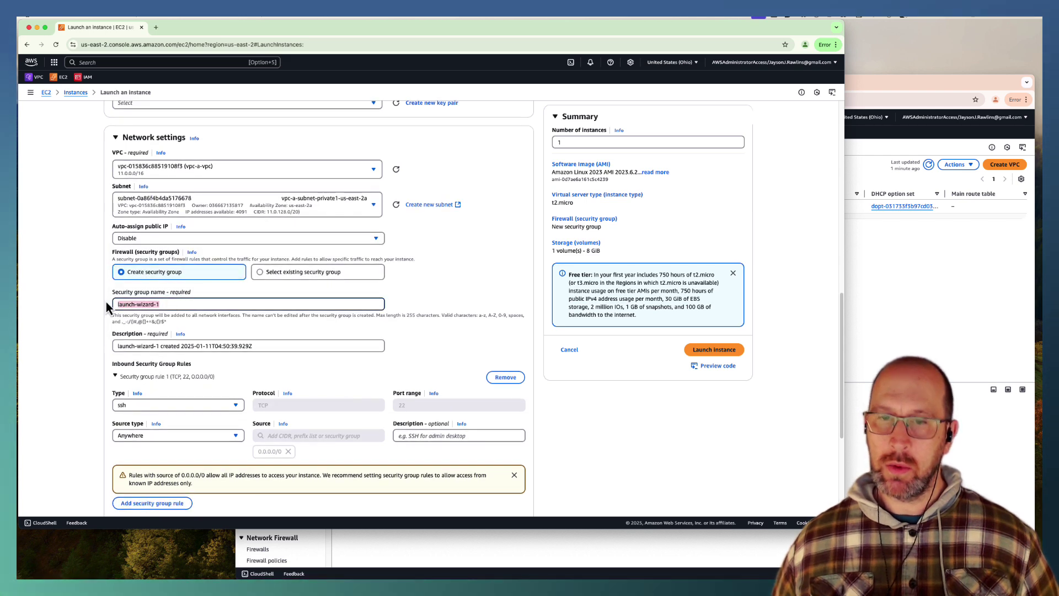
pyautogui.write('Delete')
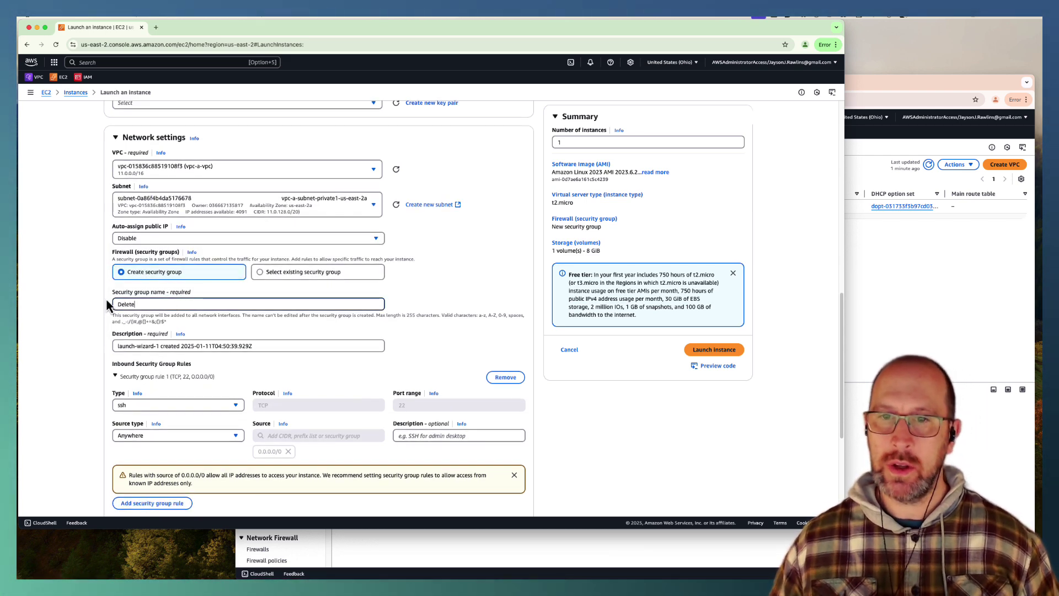
pyautogui.write('Me')
pyautogui.click(223, 341)
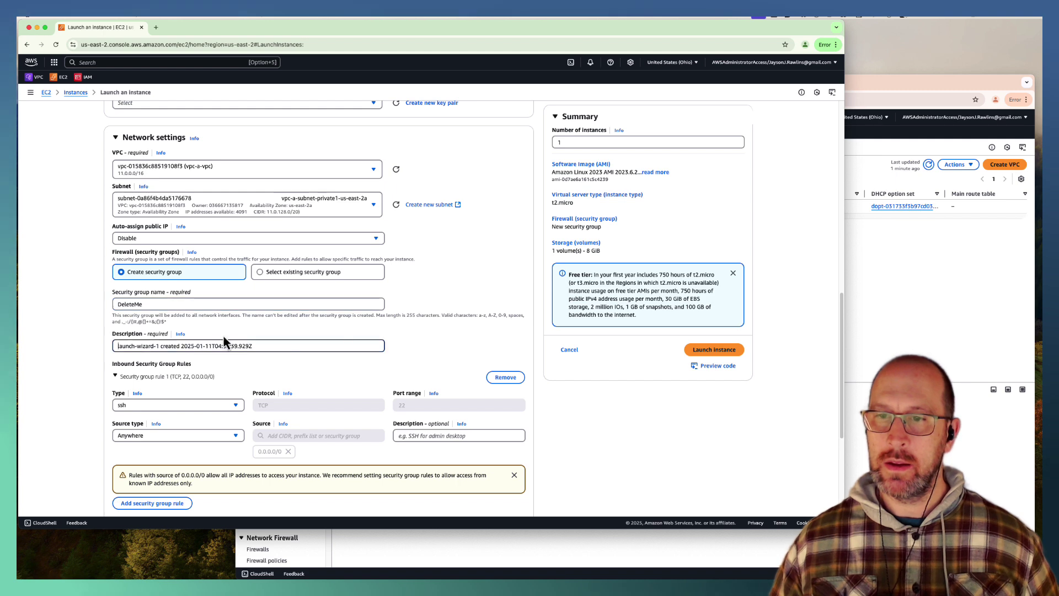
pyautogui.moveTo(252, 346); pyautogui.dragTo(118, 346)
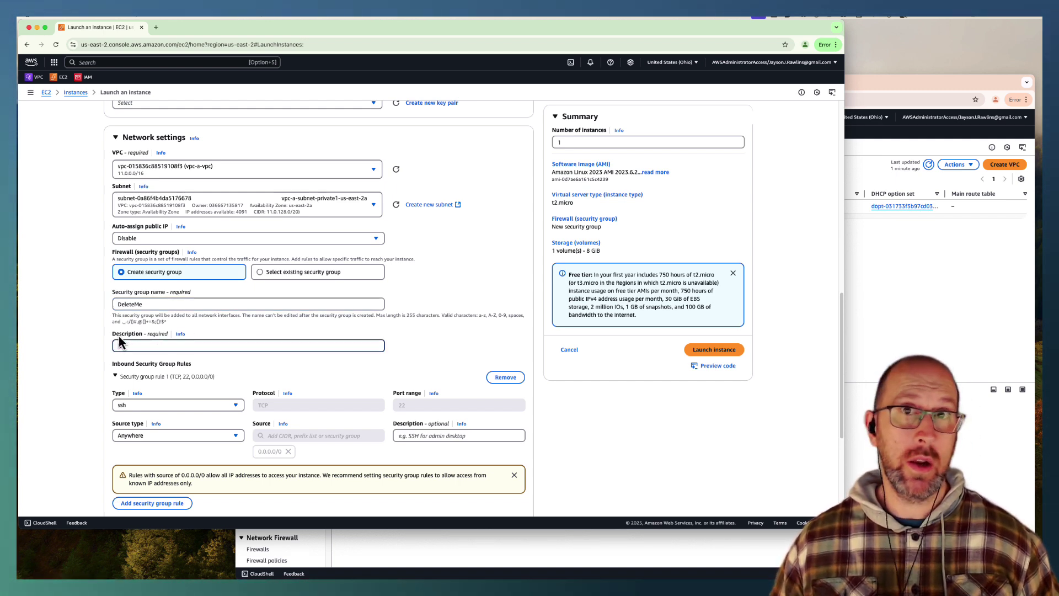
pyautogui.write('DeleteMe')
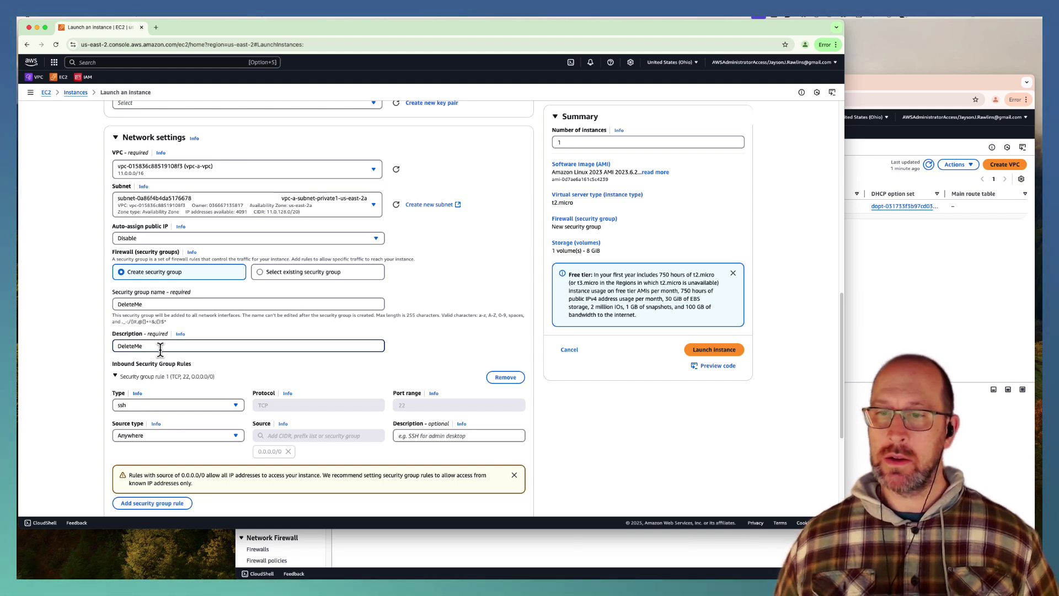
# Step: Remove the SSH inbound rule from the security group and expand the advanced network configuration to review it
pyautogui.scroll(-5, 160, 349)
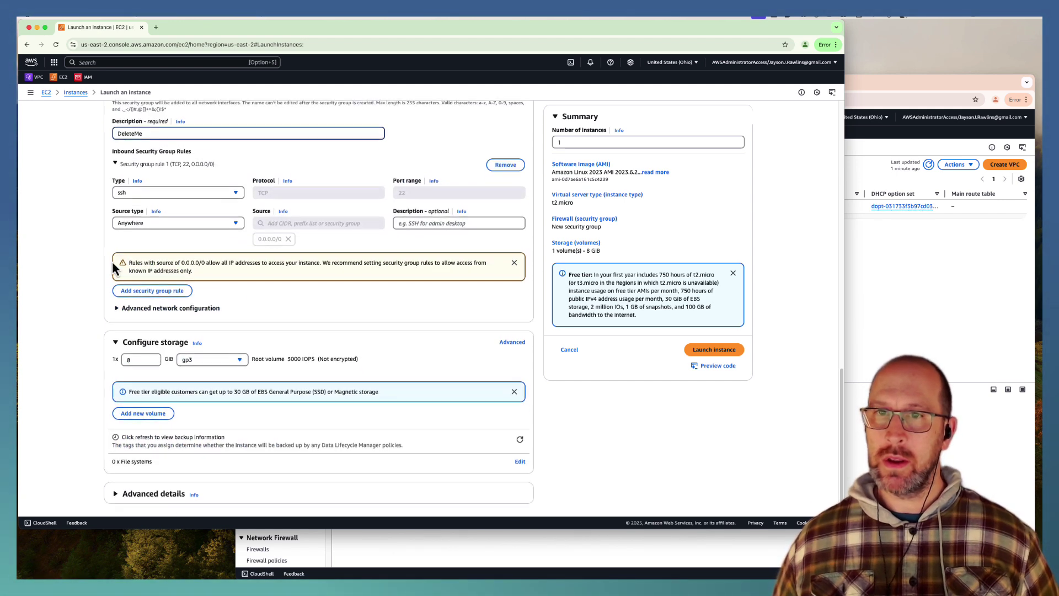
pyautogui.scroll(1, 320, 242)
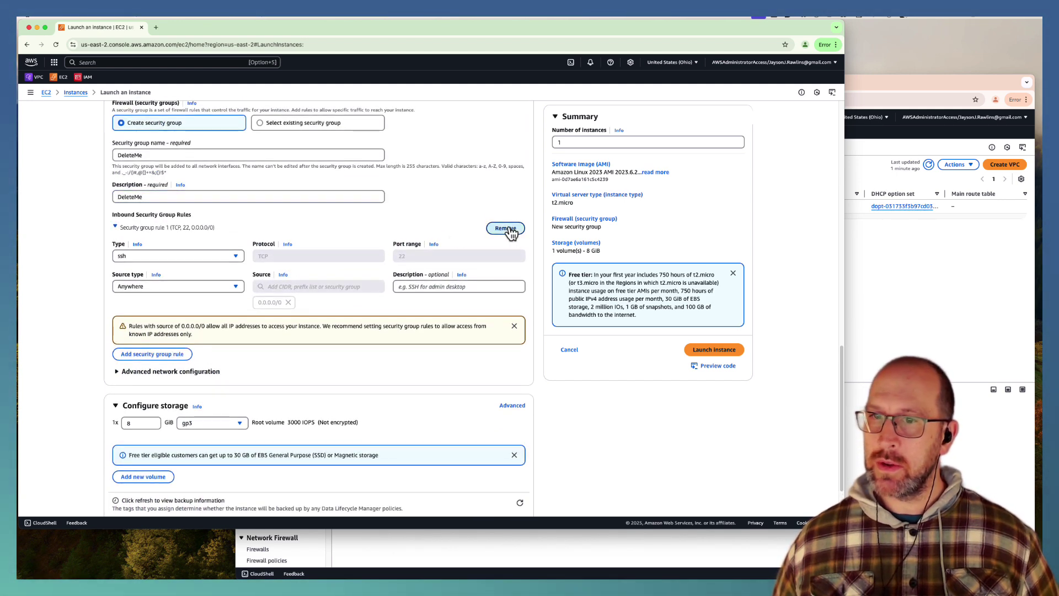
pyautogui.click(507, 229)
pyautogui.click(115, 303)
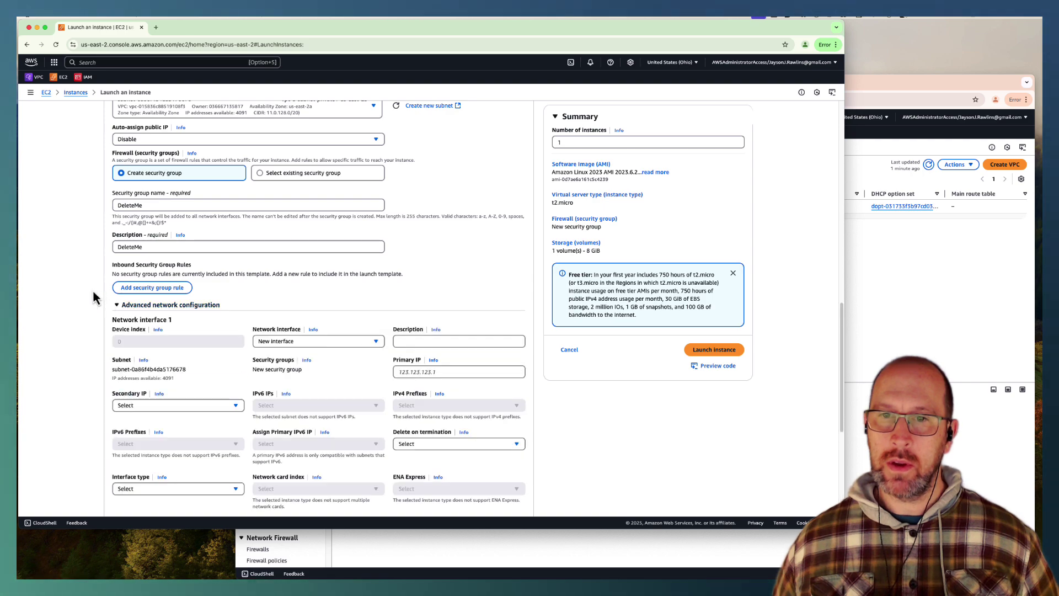
pyautogui.scroll(3, 93, 286)
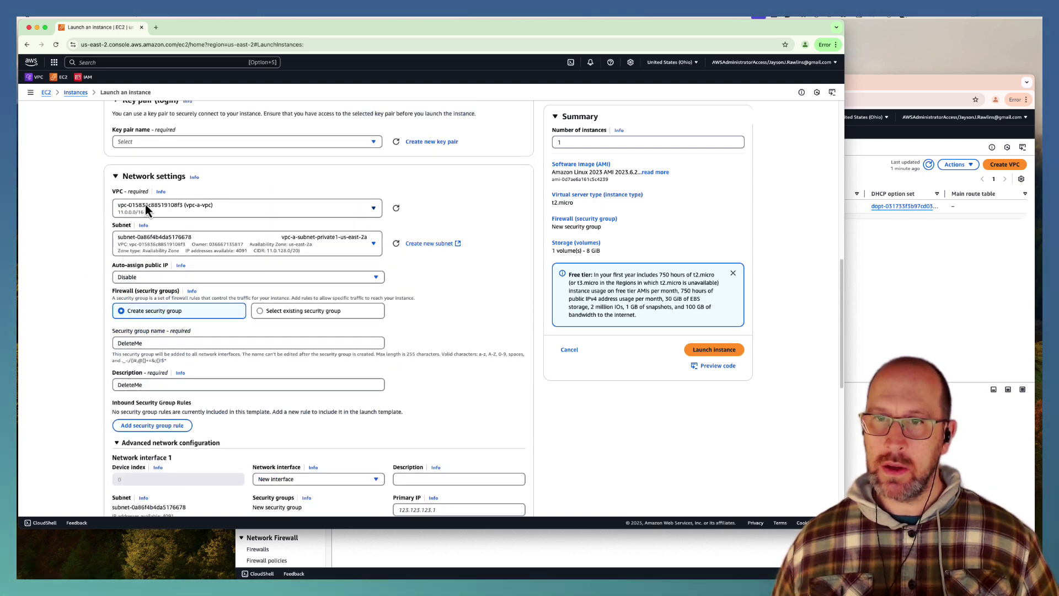
pyautogui.scroll(-6, 93, 312)
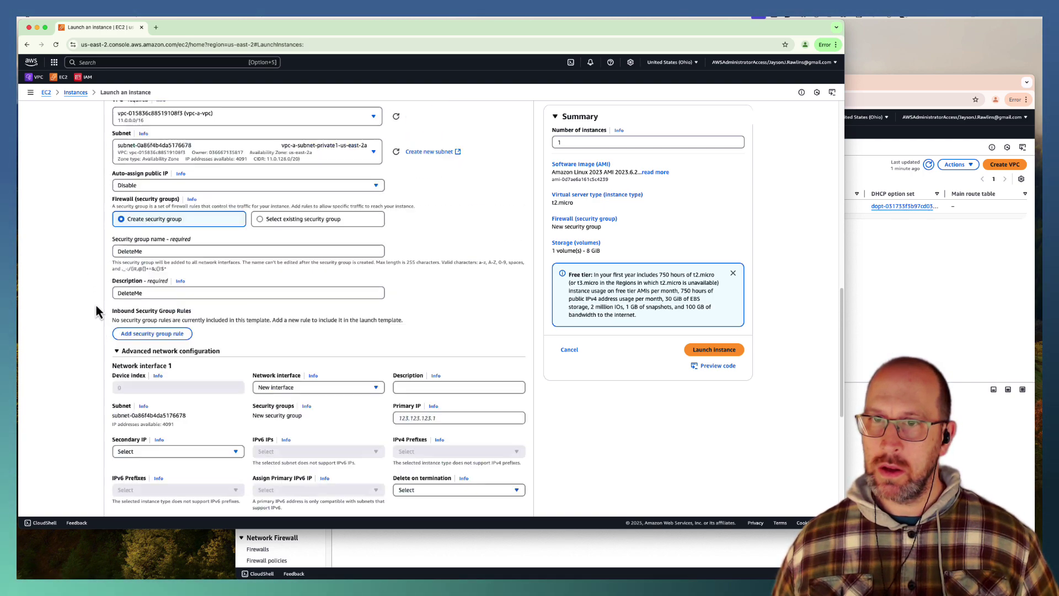
pyautogui.scroll(-1, 91, 312)
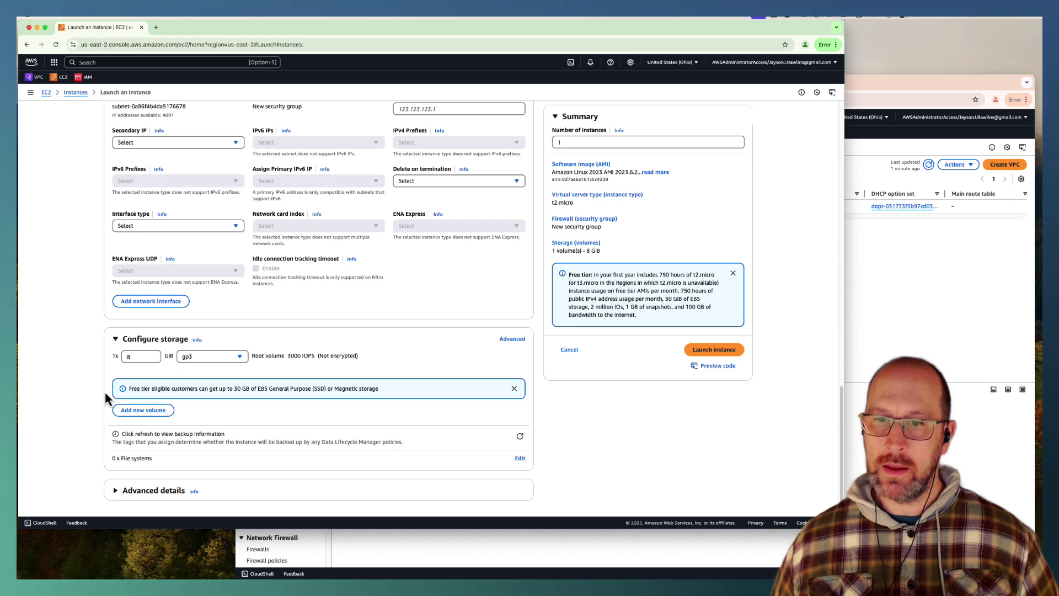
# Step: Expand the instance's advanced details and check which IAM instance profiles are available, leaving none selected
pyautogui.click(123, 491)
pyautogui.scroll(-6, 94, 366)
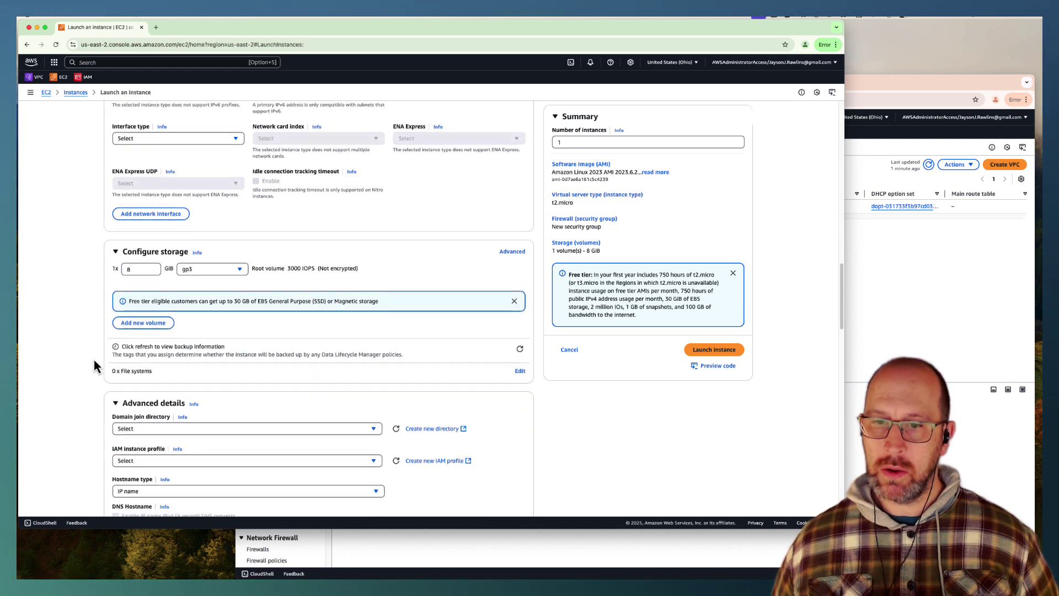
pyautogui.click(124, 288)
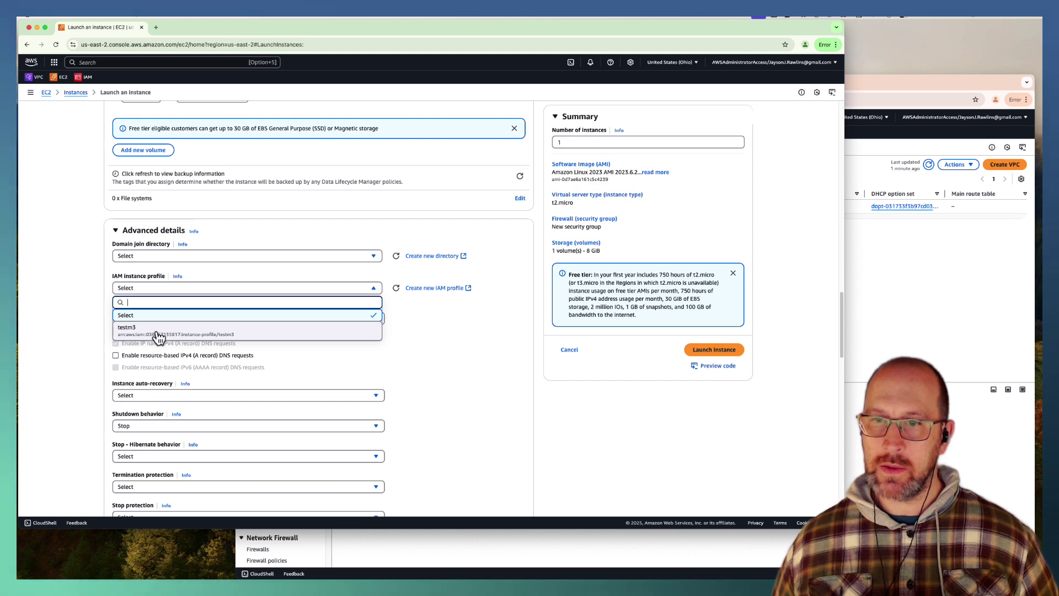
pyautogui.click(100, 301)
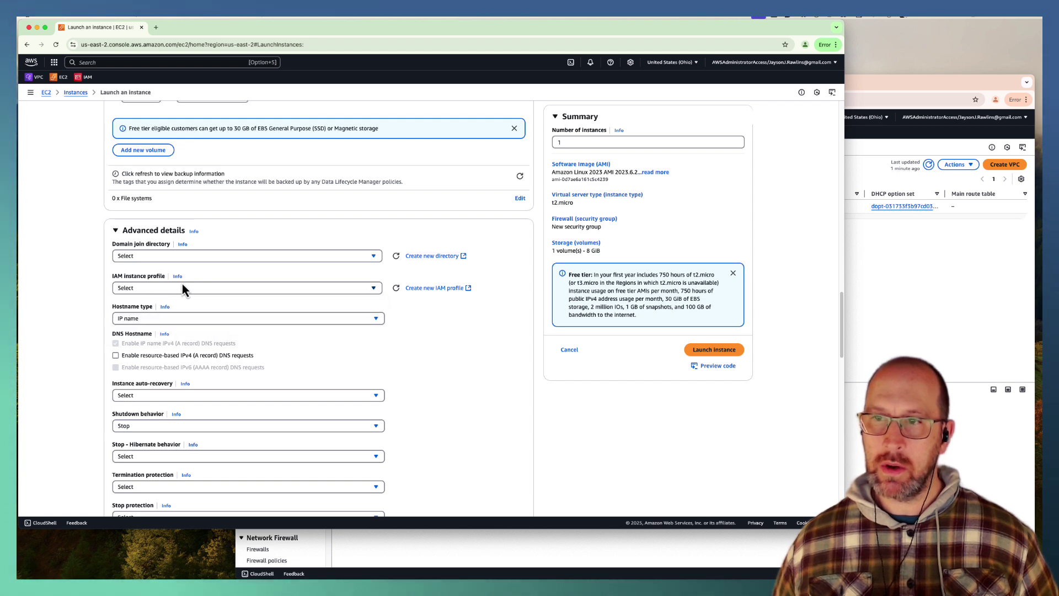
# Step: Start creating a new IAM role with AWS service as the trusted entity type and EC2 as the use case
pyautogui.click(418, 292)
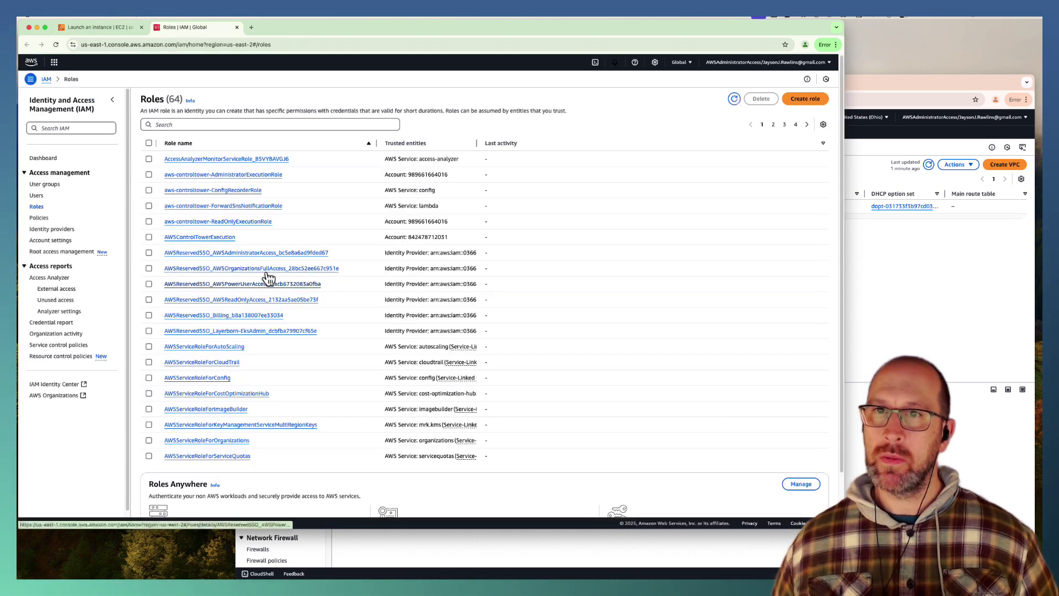
pyautogui.click(801, 113)
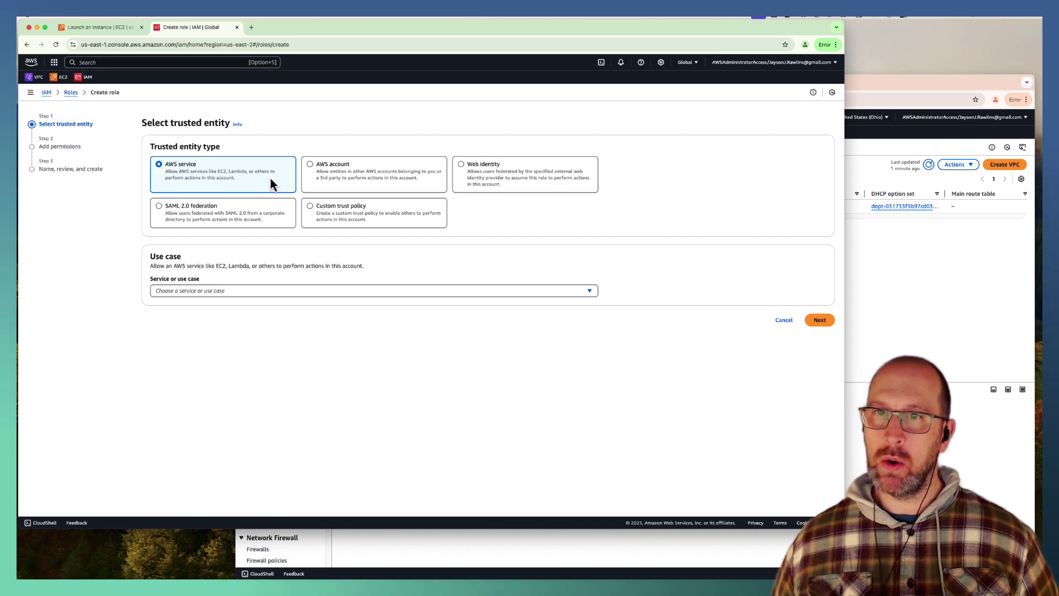
pyautogui.click(208, 291)
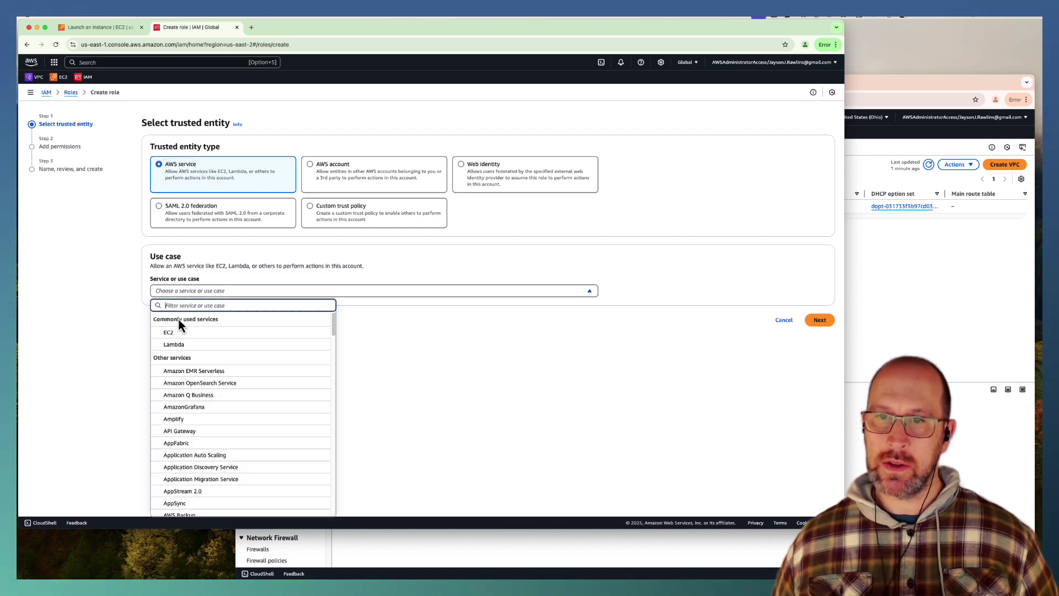
pyautogui.click(172, 333)
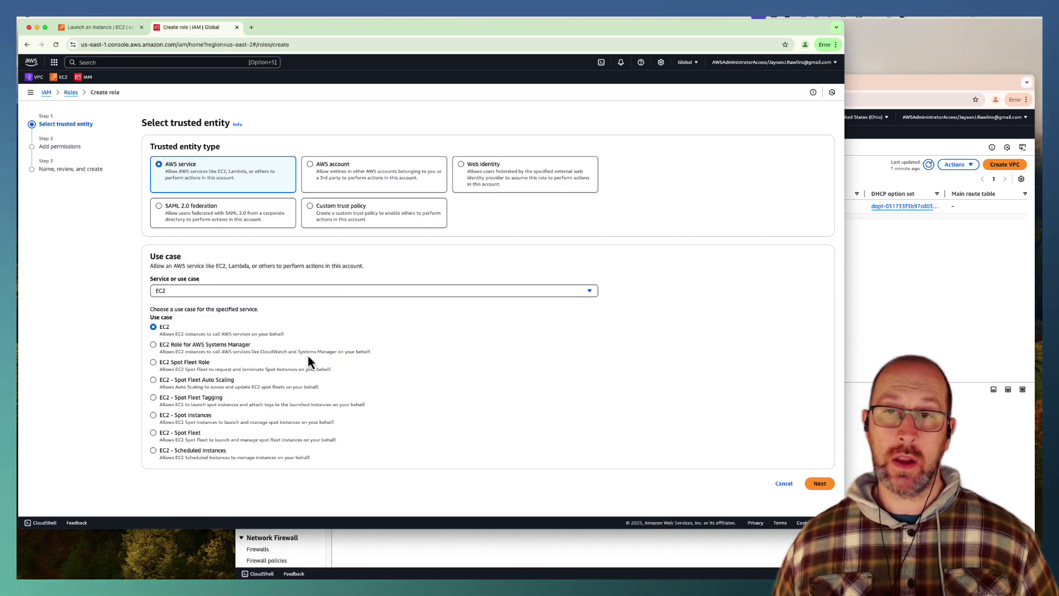
pyautogui.click(811, 487)
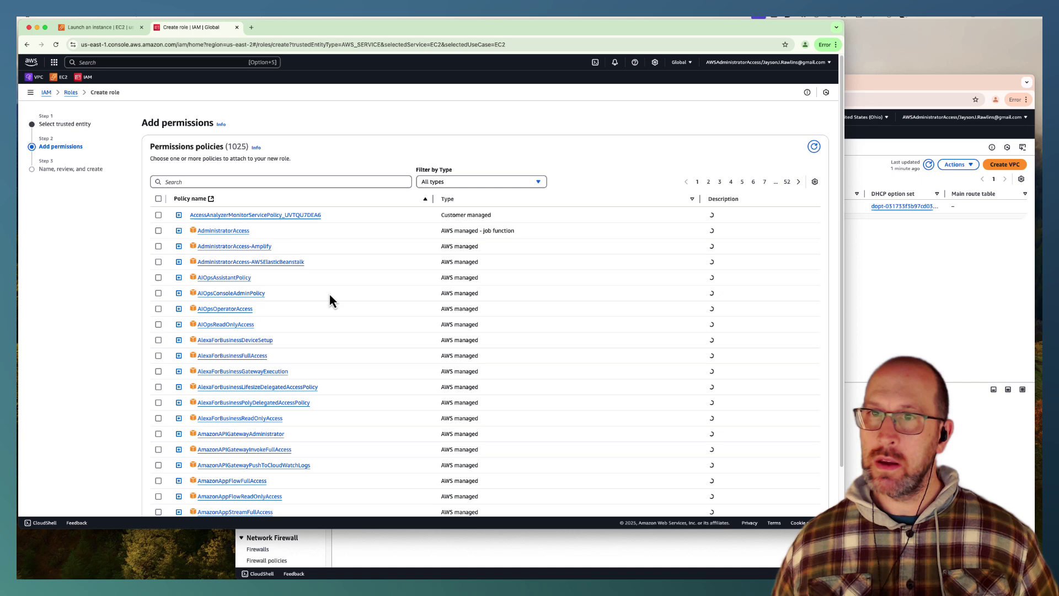
# Step: Search the permissions policies for ssm, attach AmazonSSMManagedInstanceCore to the role and proceed to the review stage
pyautogui.click(182, 180)
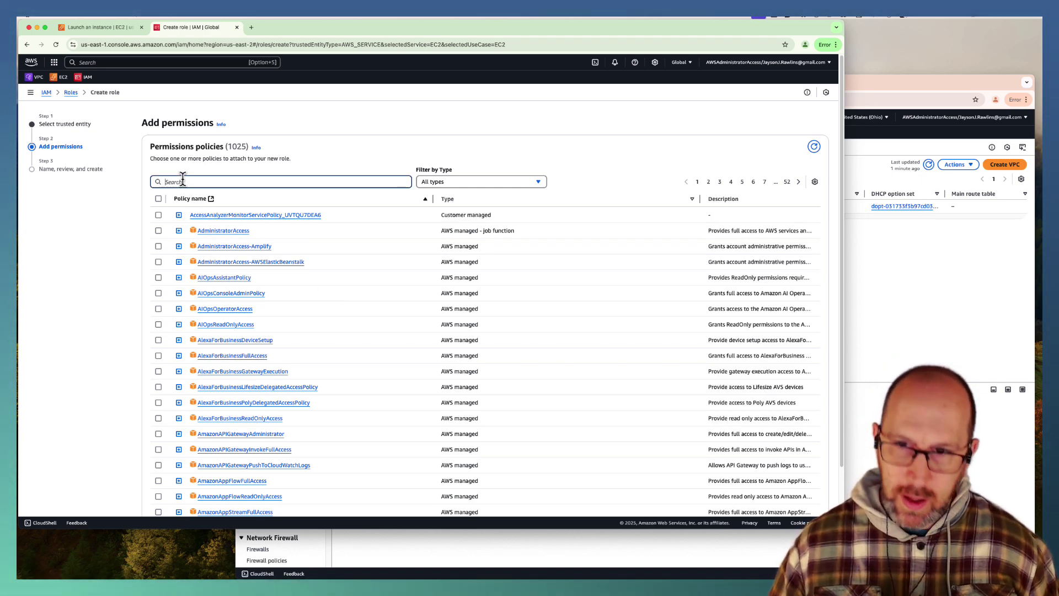
pyautogui.write('aws')
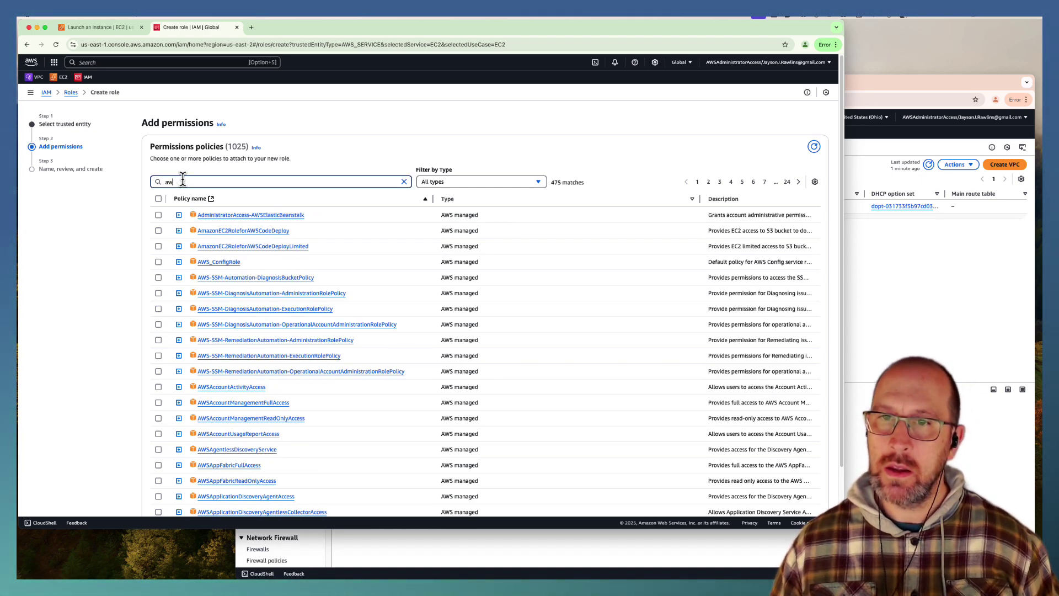
pyautogui.press('BackSpace')
pyautogui.press('BackSpace')
pyautogui.write('ssm')
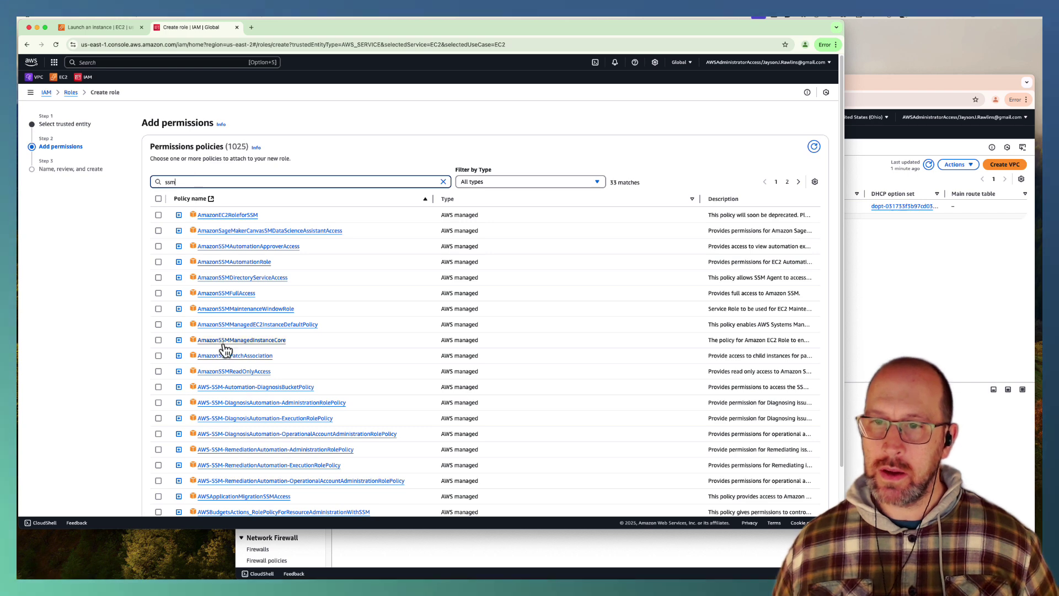
pyautogui.moveTo(224, 345); pyautogui.dragTo(157, 342)
pyautogui.click(158, 340)
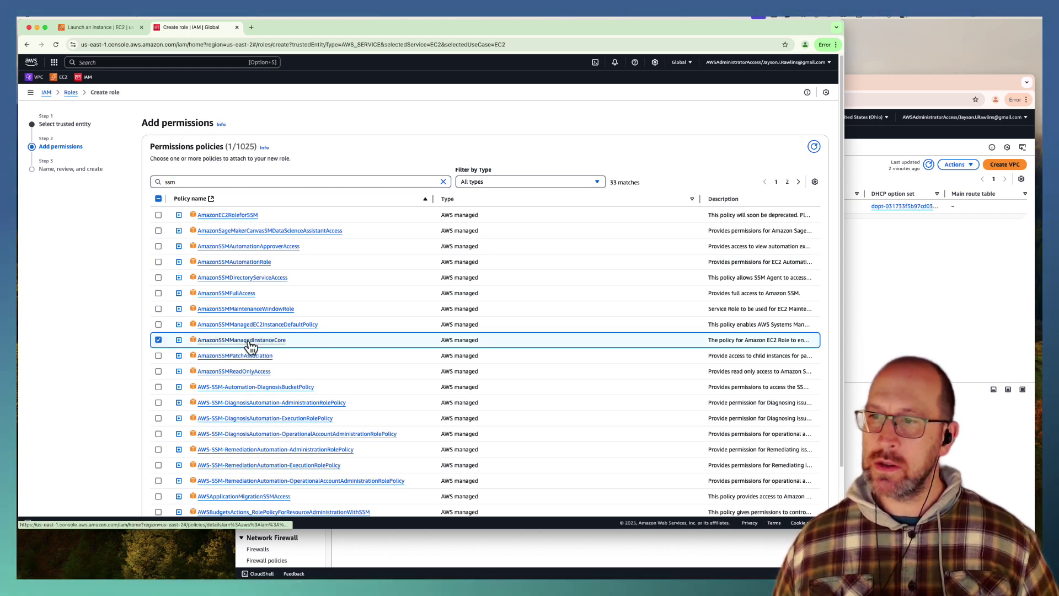
pyautogui.scroll(-3, 422, 334)
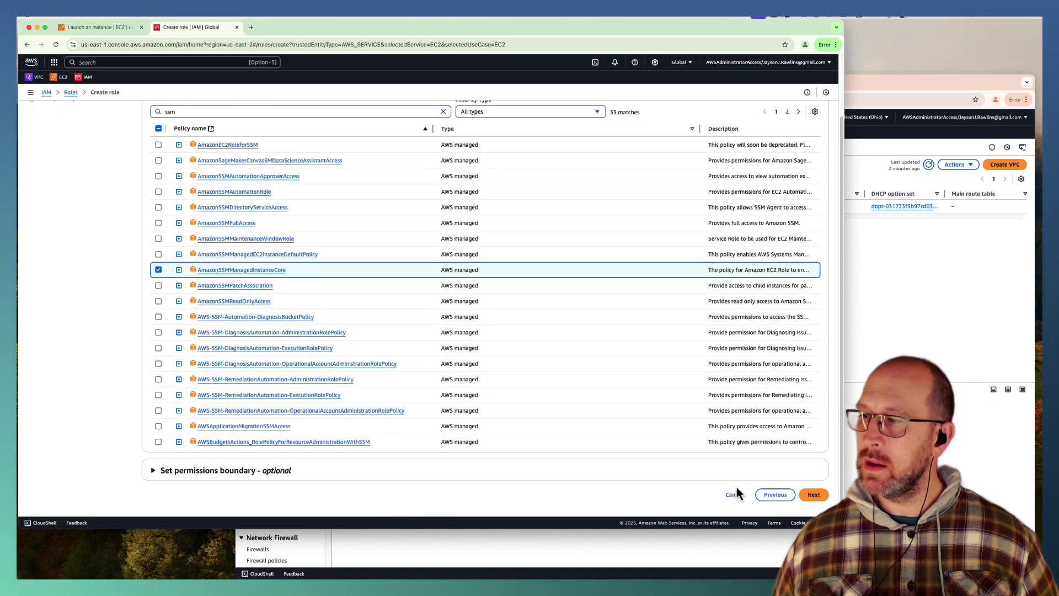
pyautogui.click(814, 495)
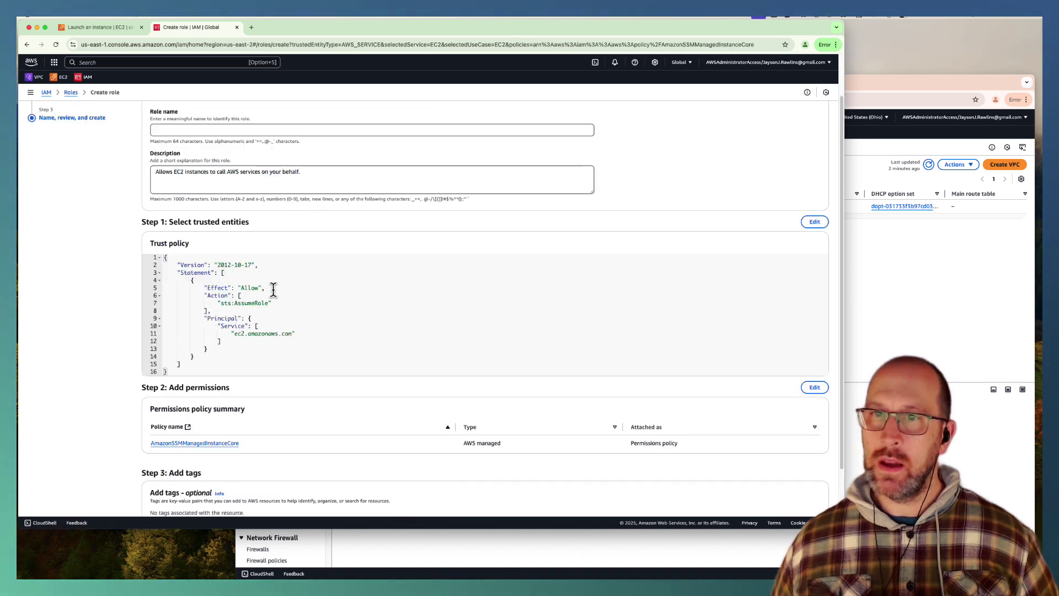
# Step: Name the role EC2SSM and clear its default description
pyautogui.click(158, 129)
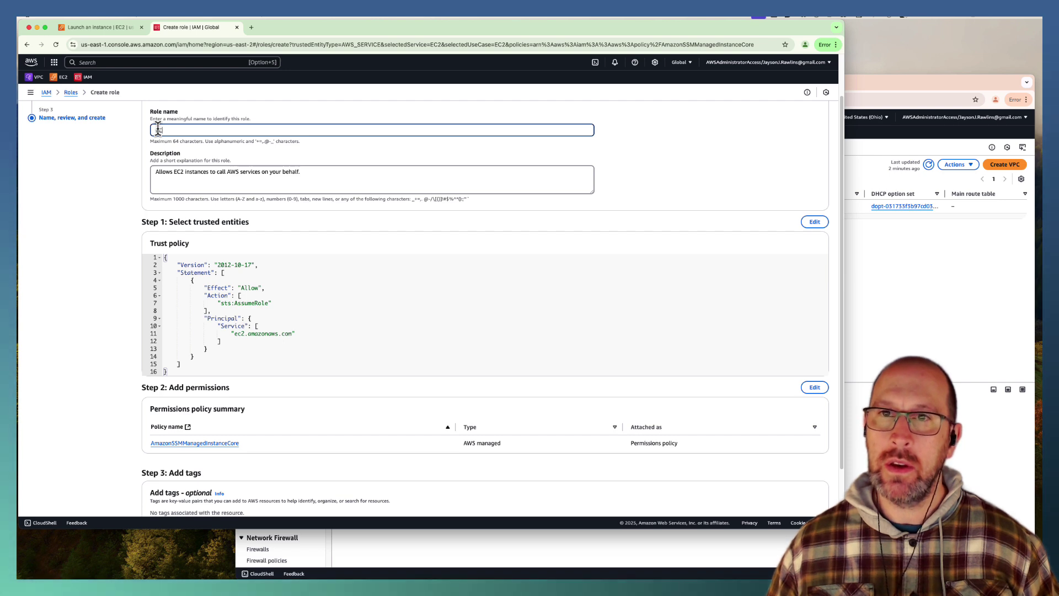
pyautogui.write('EC2SSM')
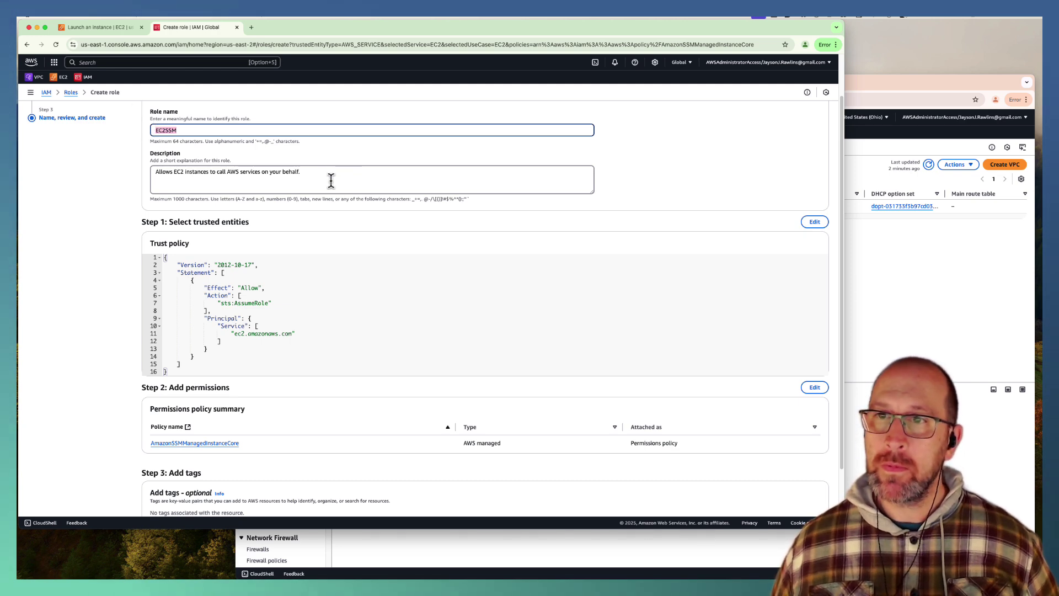
pyautogui.moveTo(331, 180); pyautogui.dragTo(182, 166)
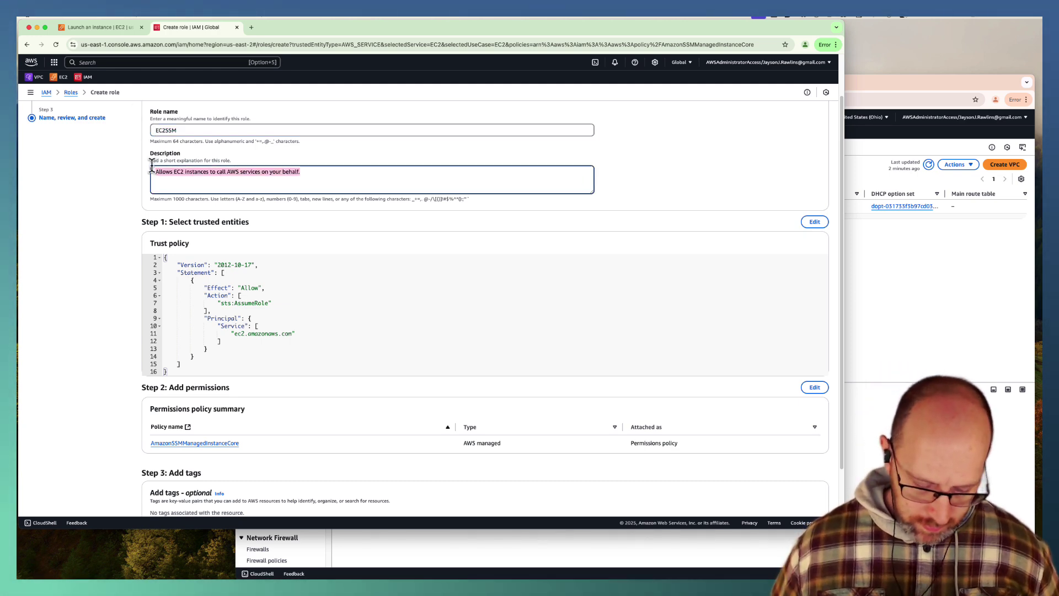
pyautogui.press('BackSpace')
pyautogui.press('super+v')
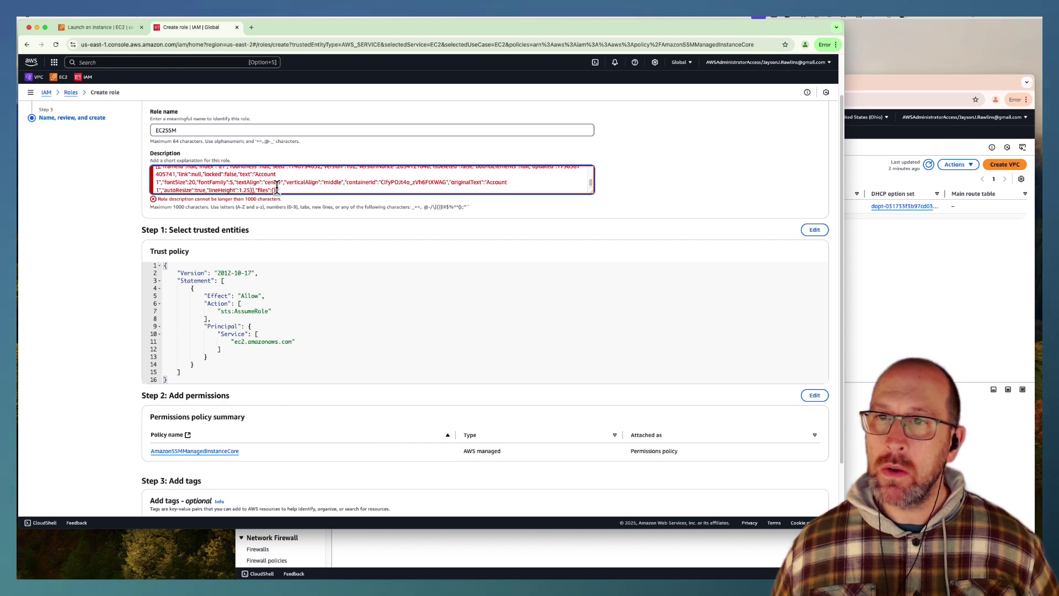
pyautogui.moveTo(277, 188); pyautogui.dragTo(175, 170)
pyautogui.press('BackSpace')
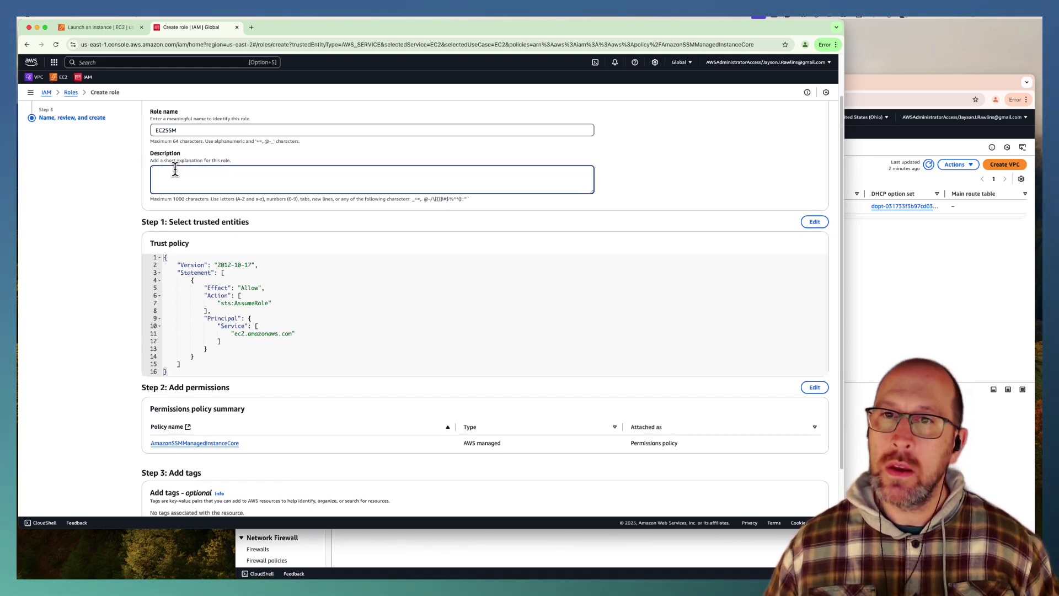
# Step: Set the role description to EC2SSM and create the role
pyautogui.write('EC2SSM')
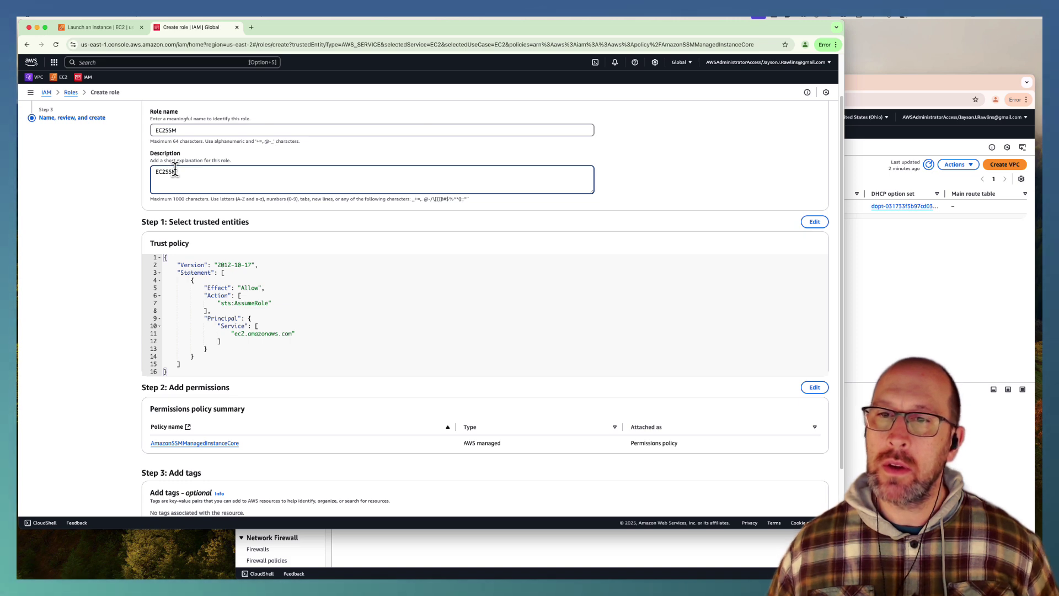
pyautogui.scroll(-3, 190, 248)
pyautogui.click(805, 495)
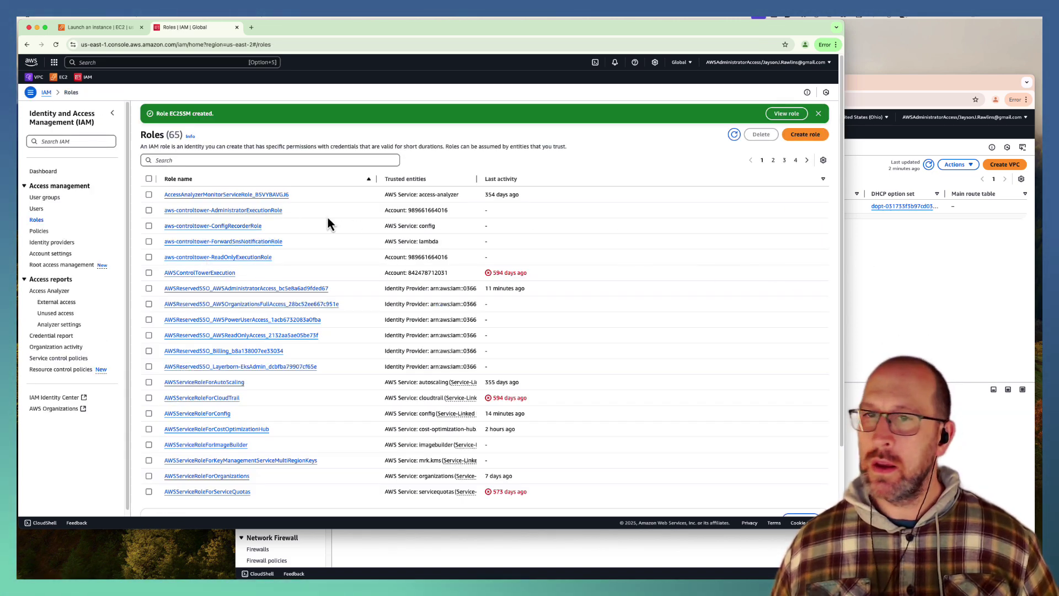
# Step: Return to the instance launch page and choose EC2SSM as the IAM instance profile
pyautogui.click(113, 27)
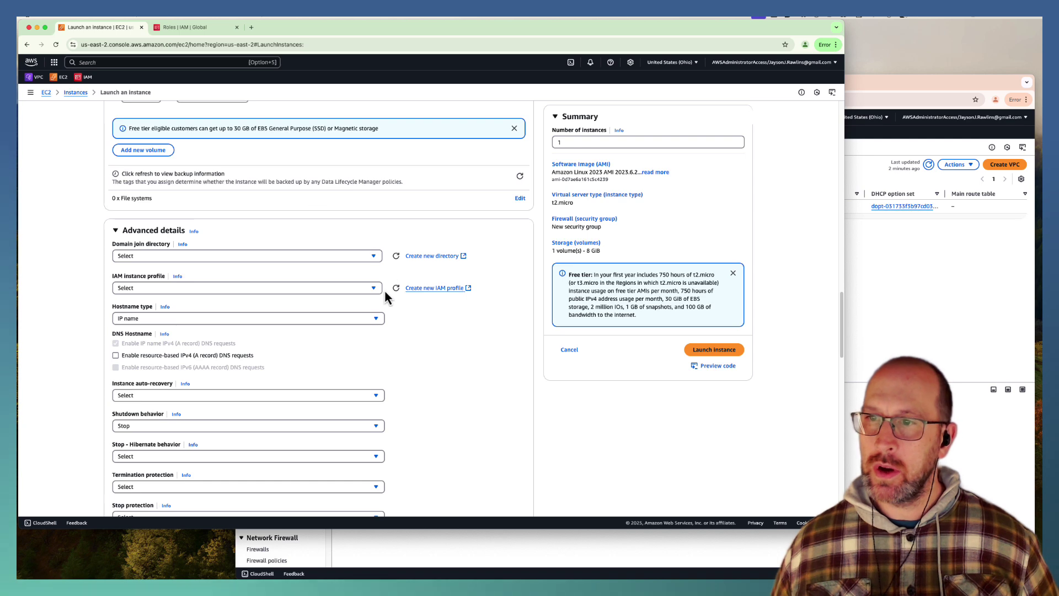
pyautogui.click(350, 289)
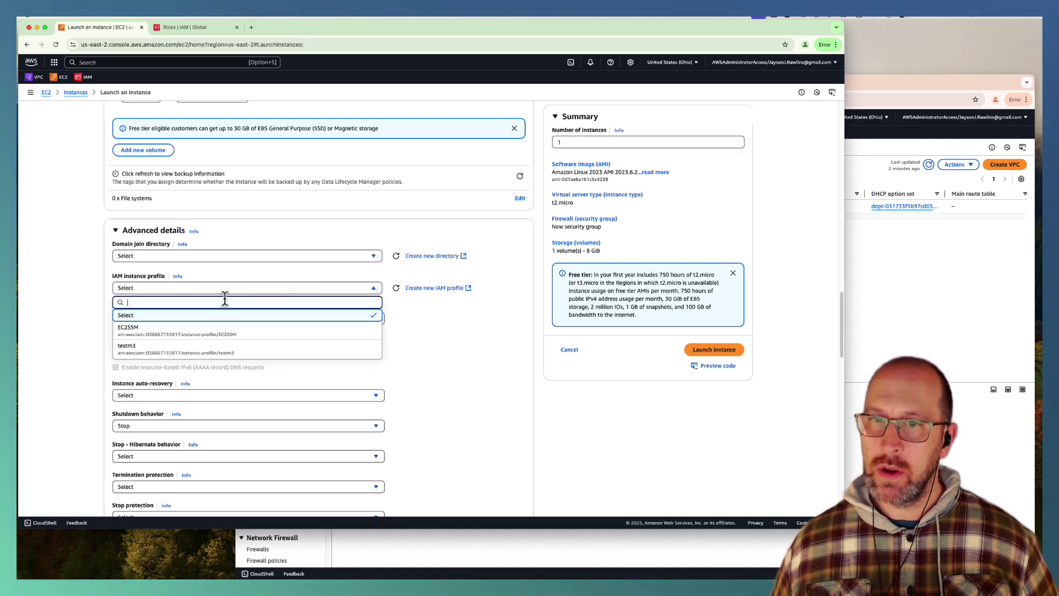
pyautogui.click(158, 330)
# Step: Review the instance's remaining advanced details, storage, network and security group settings before launching
pyautogui.scroll(-5, 99, 332)
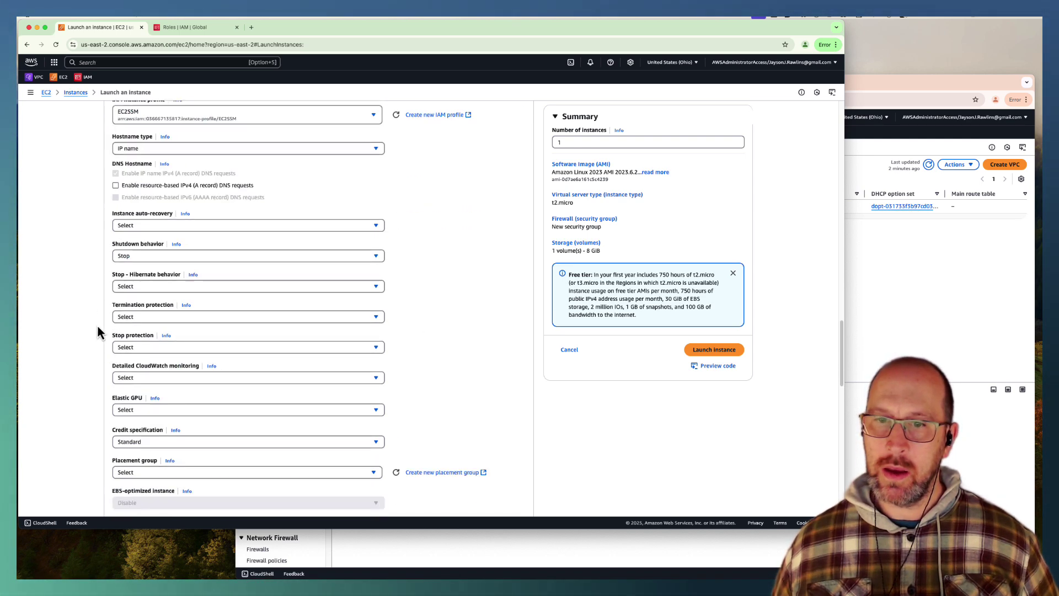
pyautogui.scroll(-10, 98, 331)
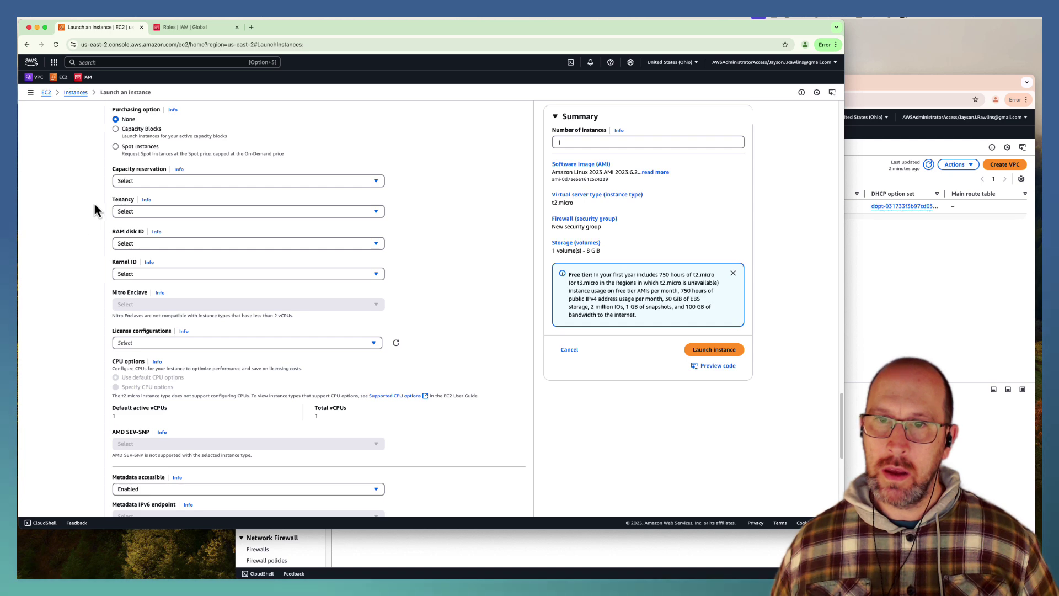
pyautogui.scroll(-8, 105, 300)
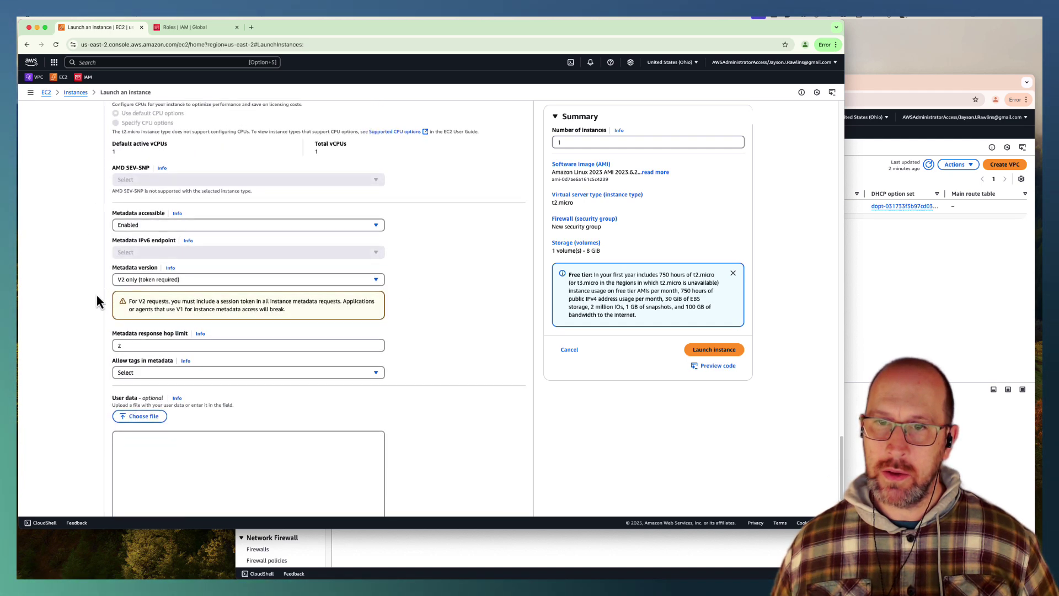
pyautogui.scroll(-3, 97, 296)
pyautogui.scroll(20, 87, 254)
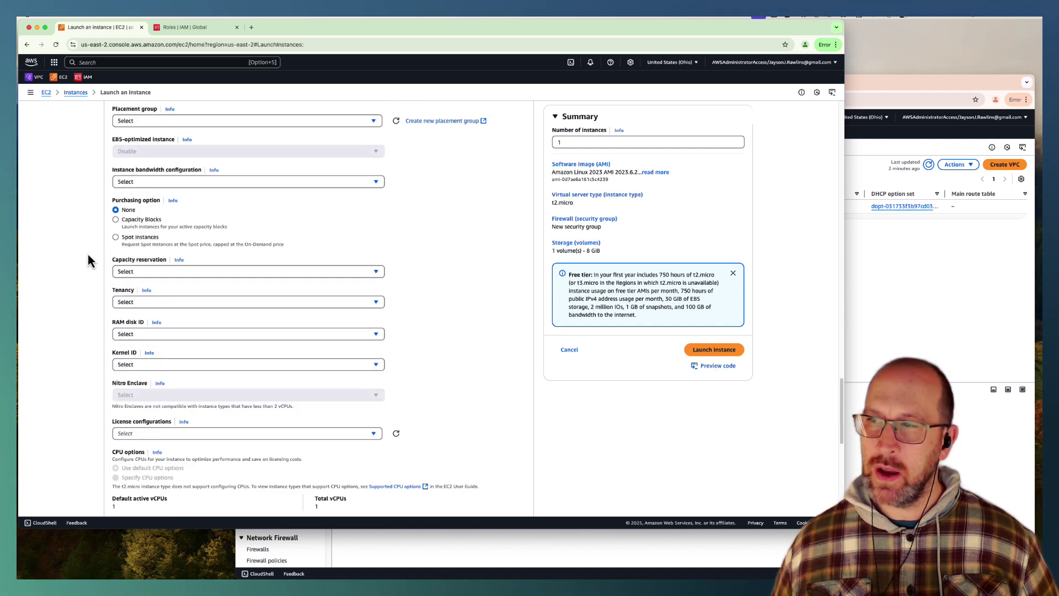
pyautogui.scroll(-2, 88, 259)
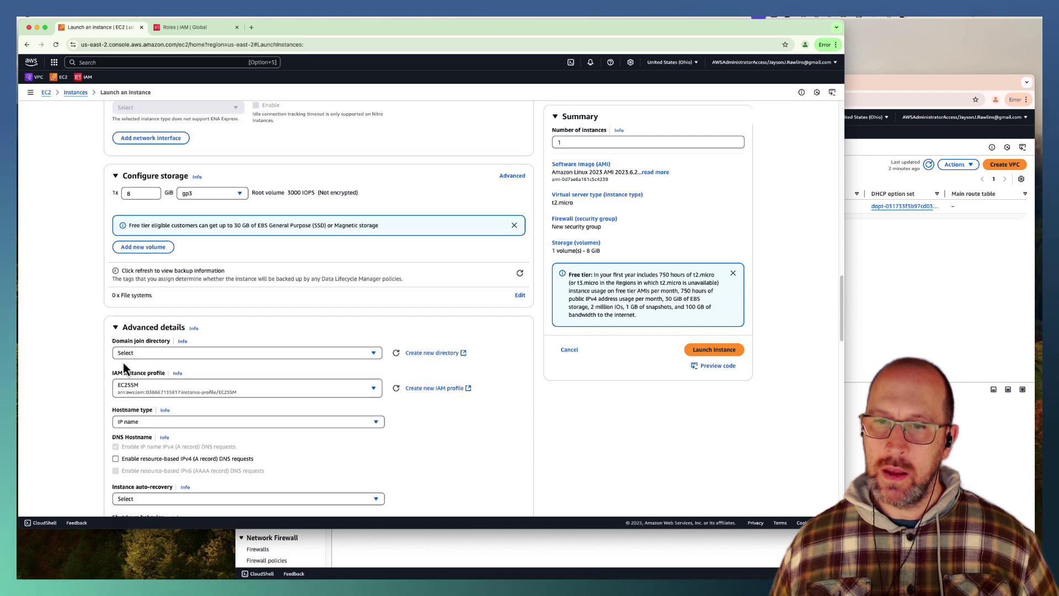
pyautogui.scroll(18, 86, 271)
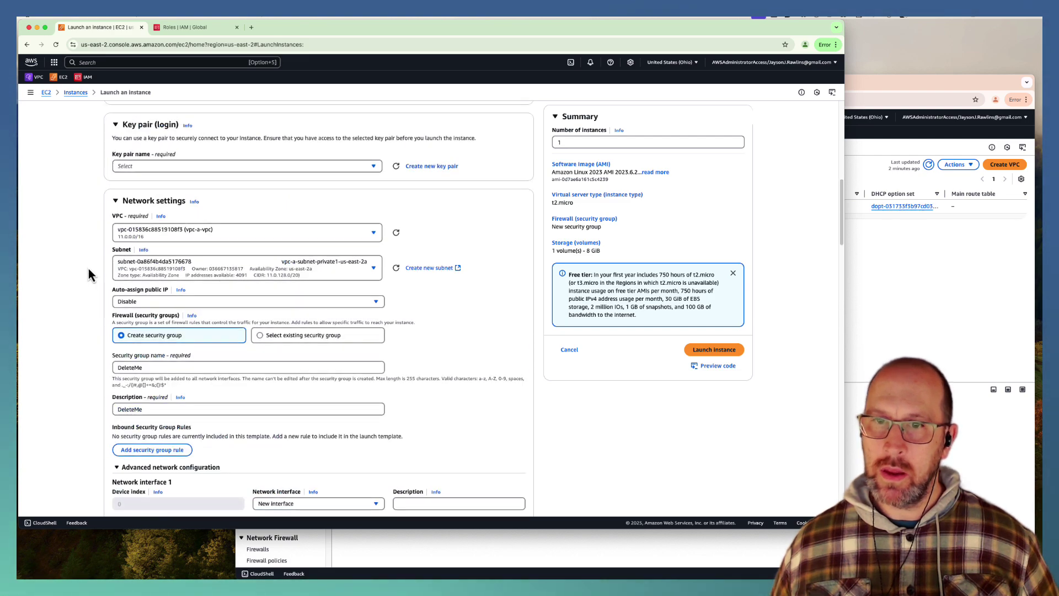
pyautogui.scroll(9, 88, 262)
pyautogui.scroll(-20, 84, 255)
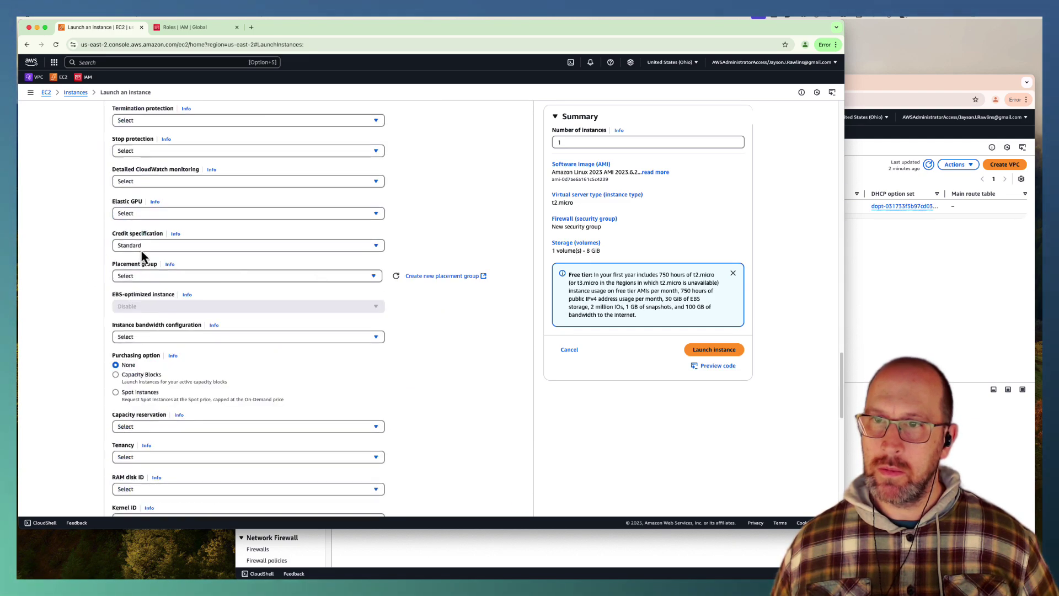
# Step: Launch the instance, choosing to proceed without a key pair
pyautogui.click(714, 350)
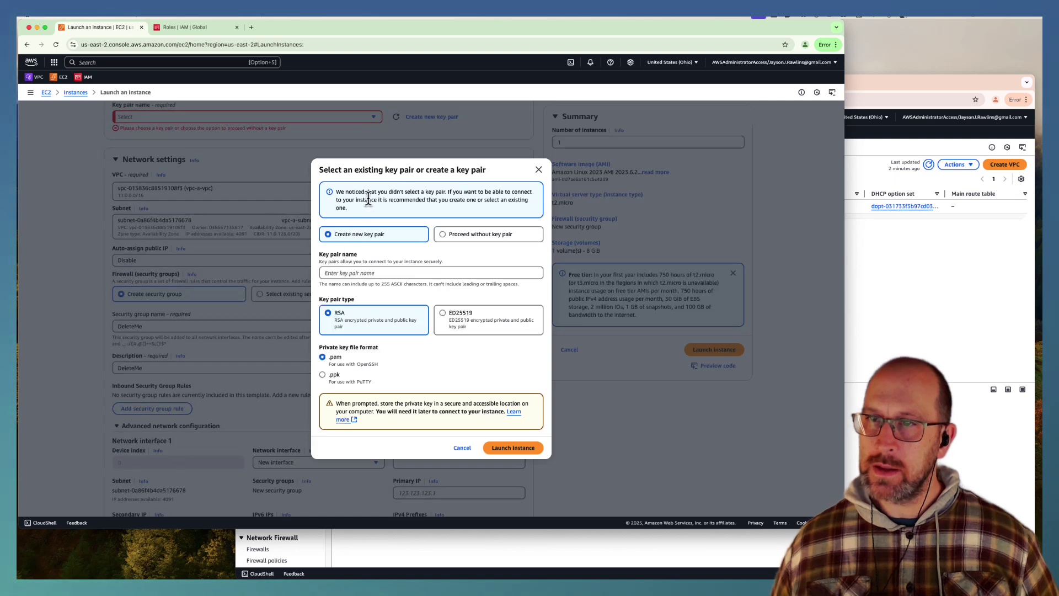
pyautogui.click(443, 235)
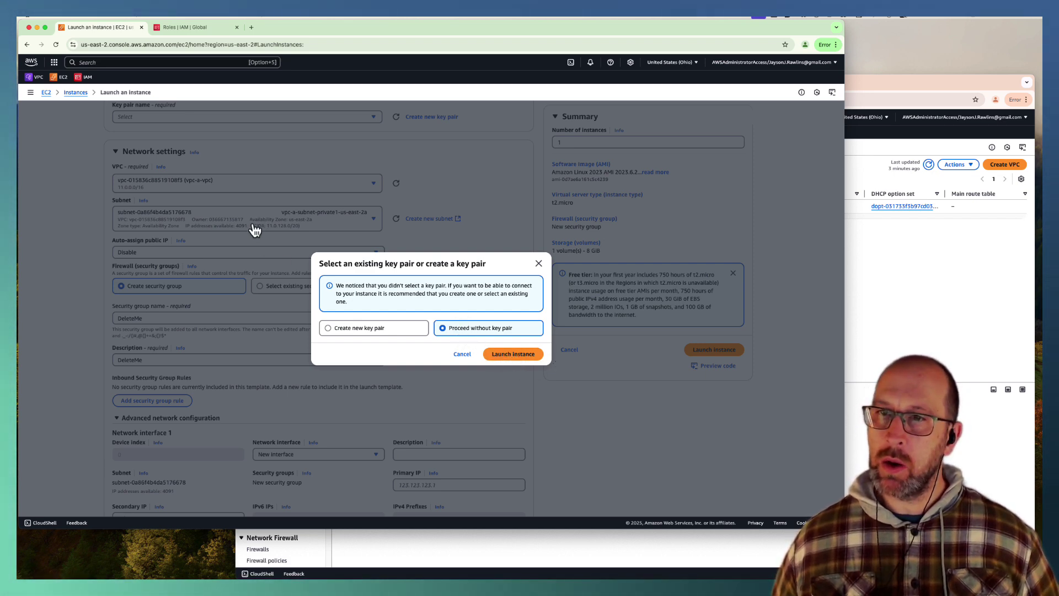
pyautogui.click(512, 356)
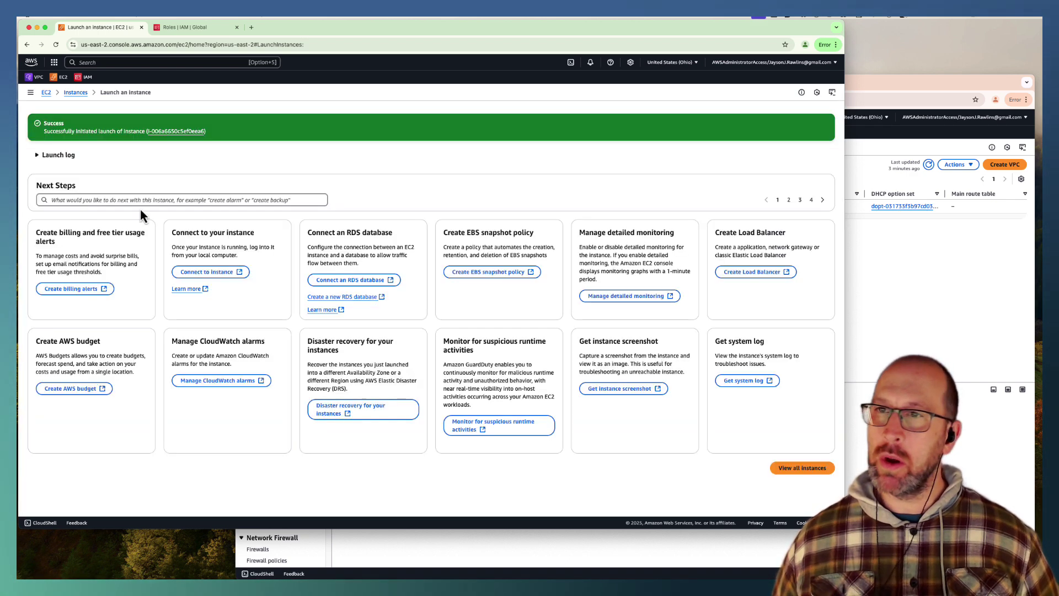
# Step: Open the launched instance in the instances list, check the details and state of ec2-a, and leave it unselected
pyautogui.click(167, 133)
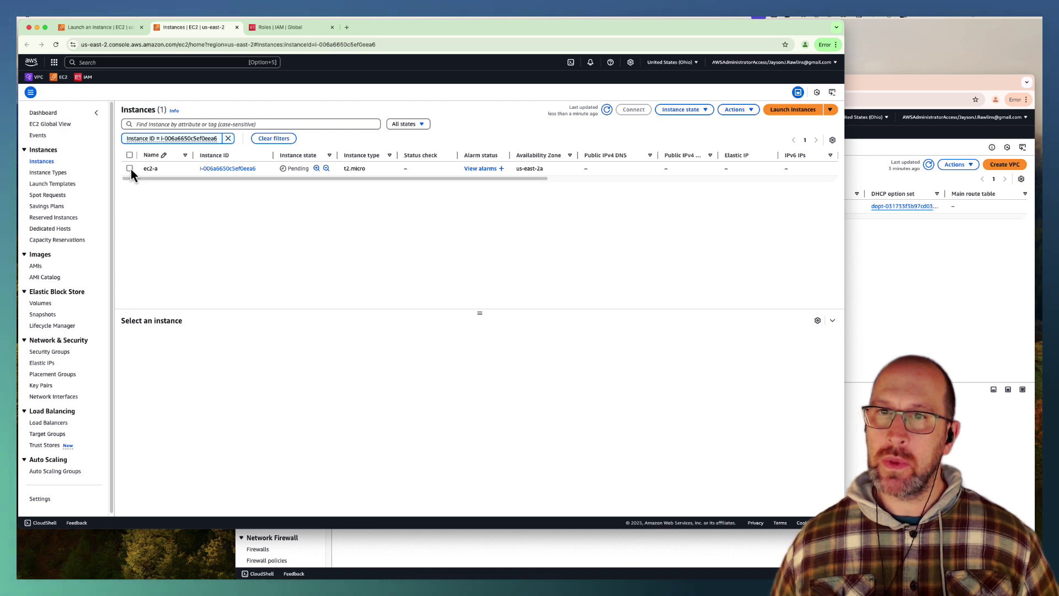
pyautogui.moveTo(146, 177); pyautogui.dragTo(120, 182)
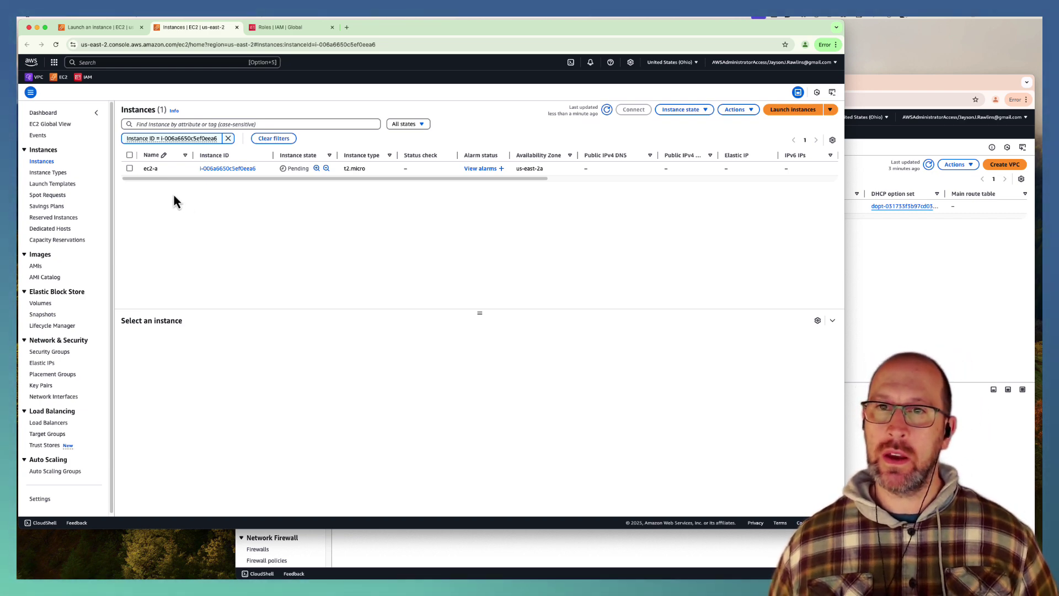
pyautogui.click(182, 168)
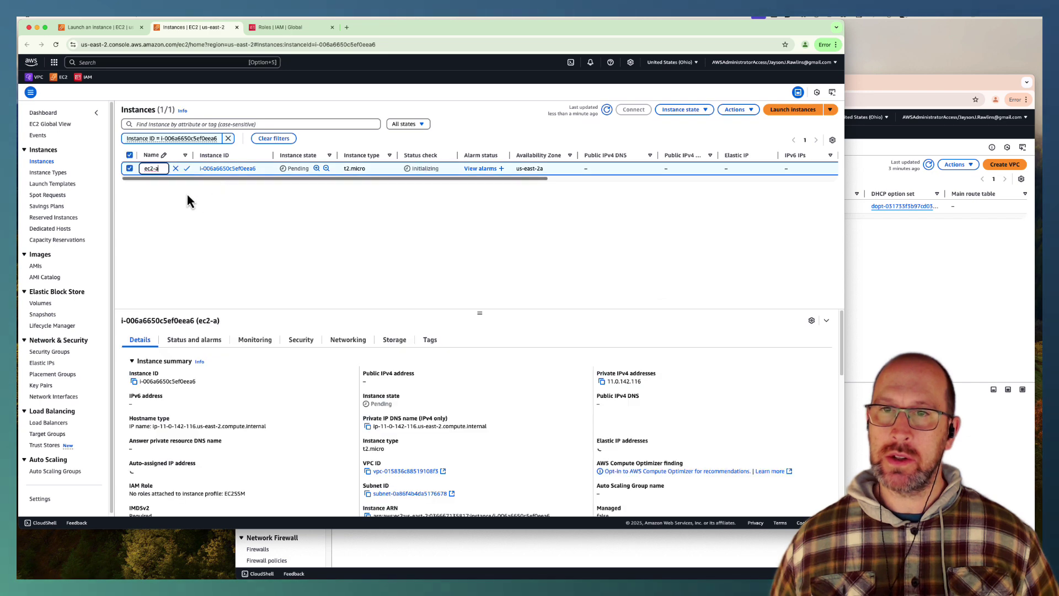
pyautogui.click(129, 169)
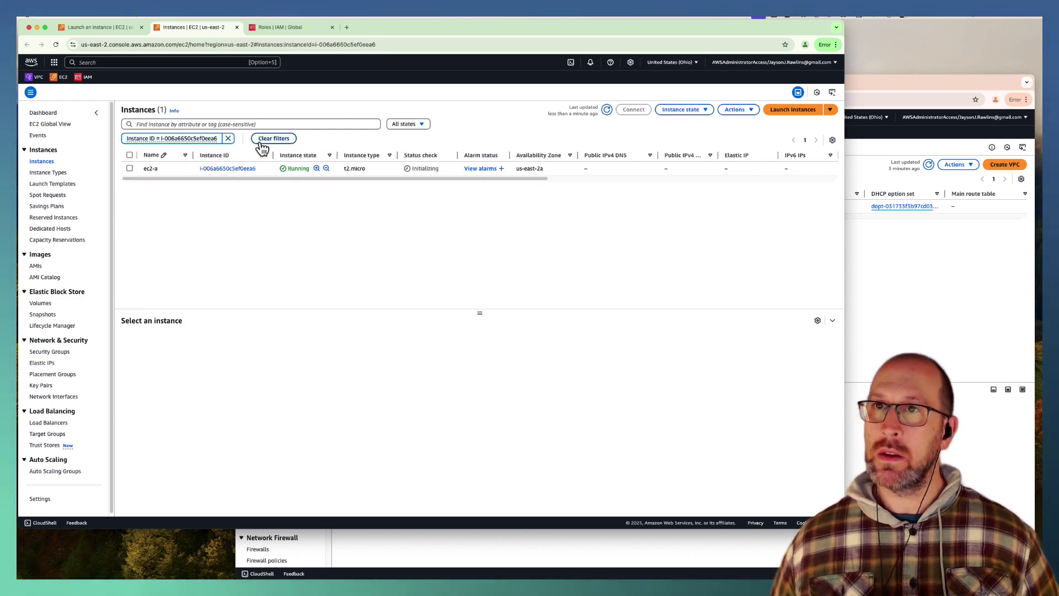
# Step: Switch to the vpc-b console window and begin launching a new EC2 instance named ec2-b
pyautogui.click(941, 278)
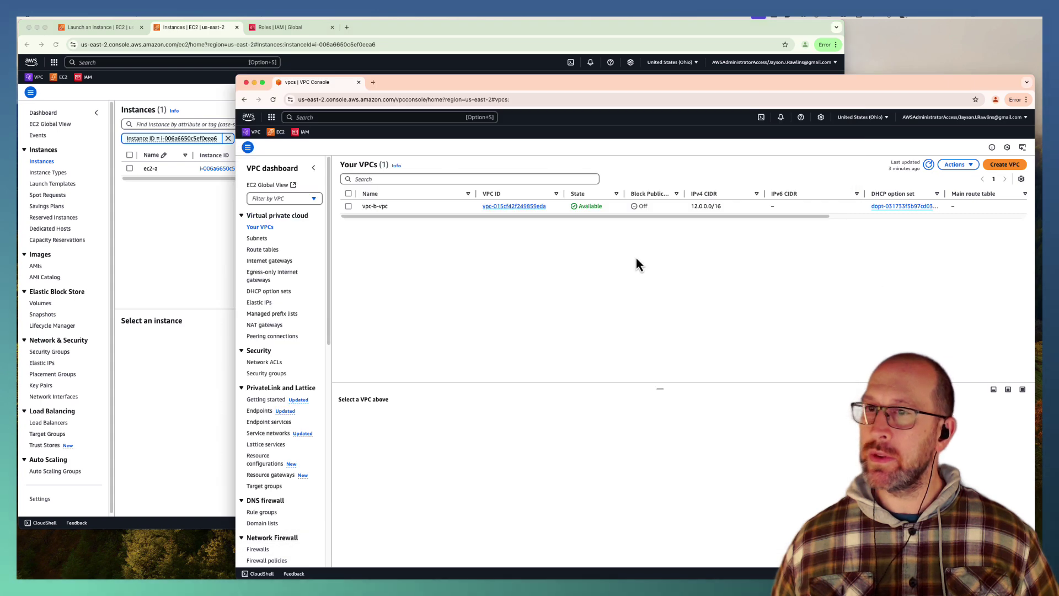
pyautogui.click(278, 132)
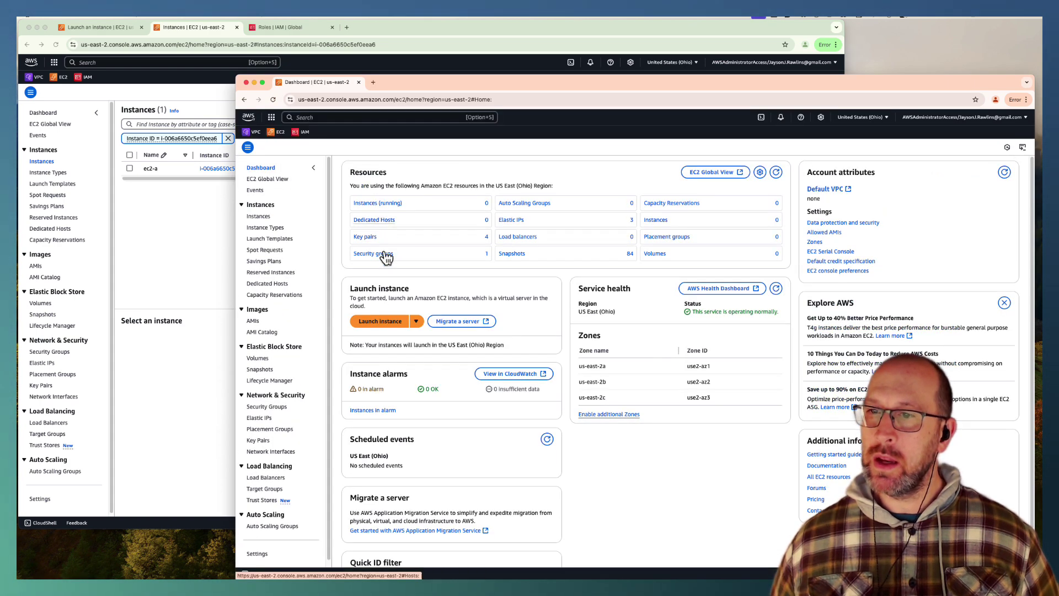
pyautogui.click(378, 323)
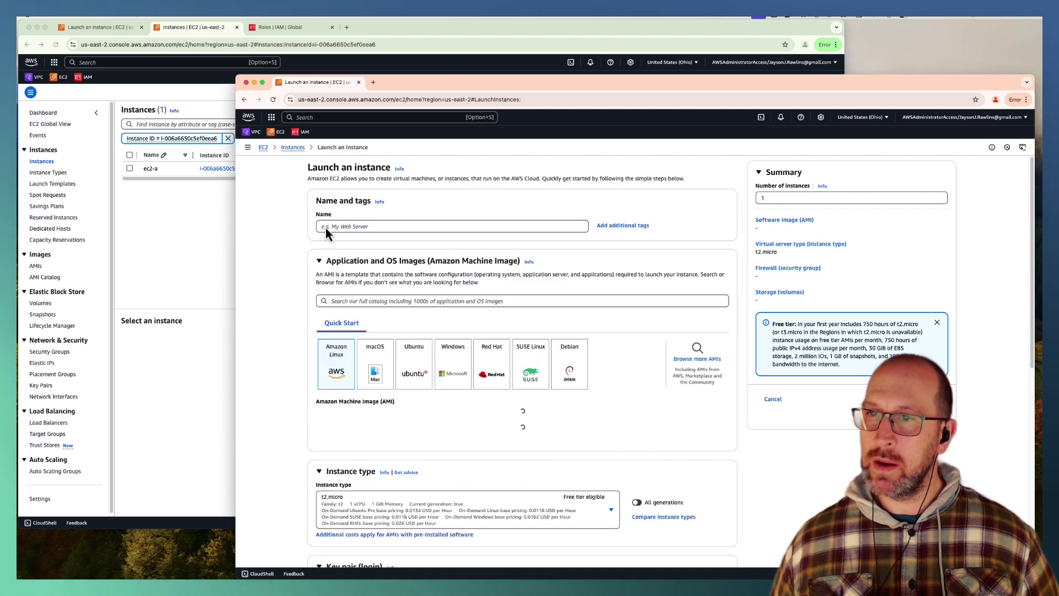
pyautogui.click(324, 227)
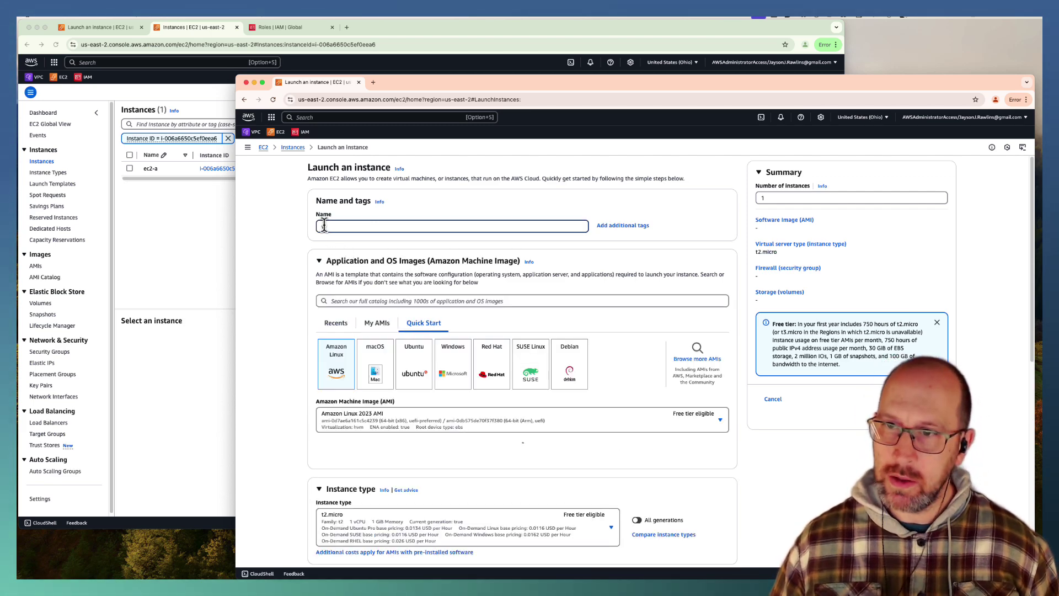
pyautogui.write('ec2-b')
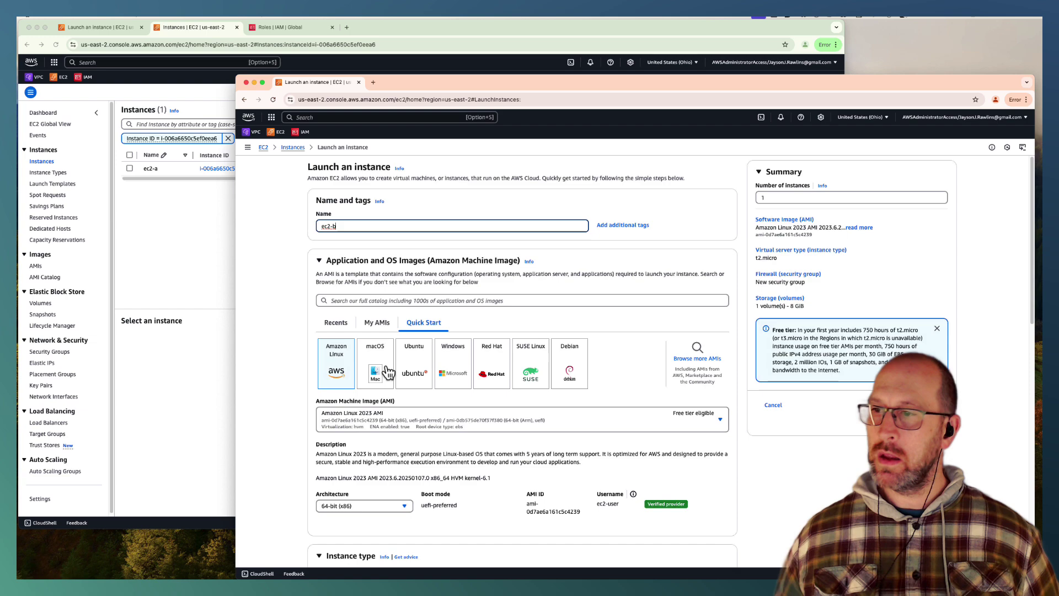
# Step: Edit the instance's network settings in vpc-b-vpc to use the subnet vpc-b-subnet-private1-us-east-2a
pyautogui.scroll(-3, 368, 279)
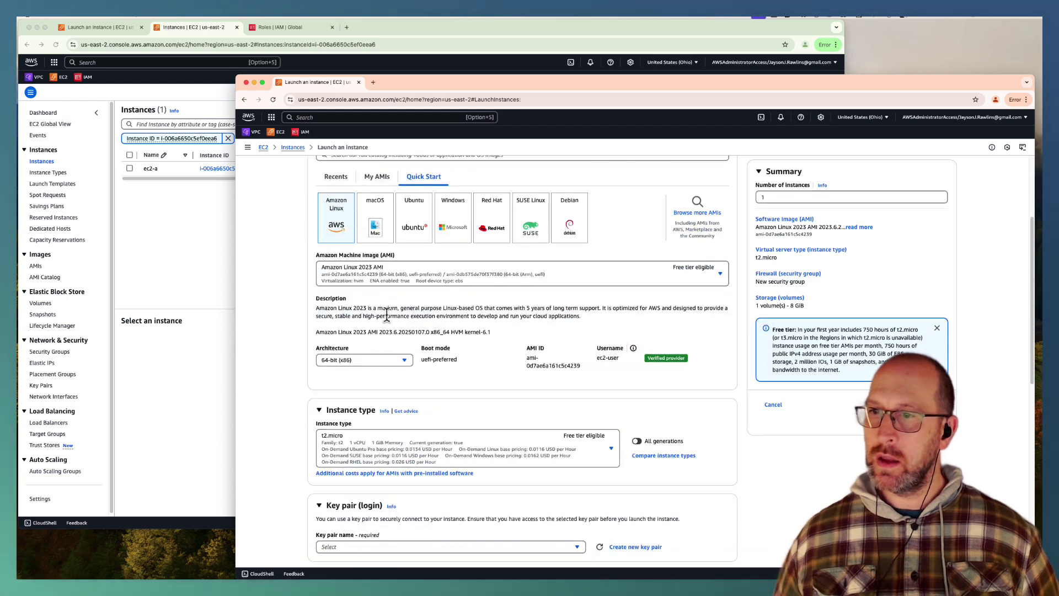
pyautogui.scroll(-6, 364, 342)
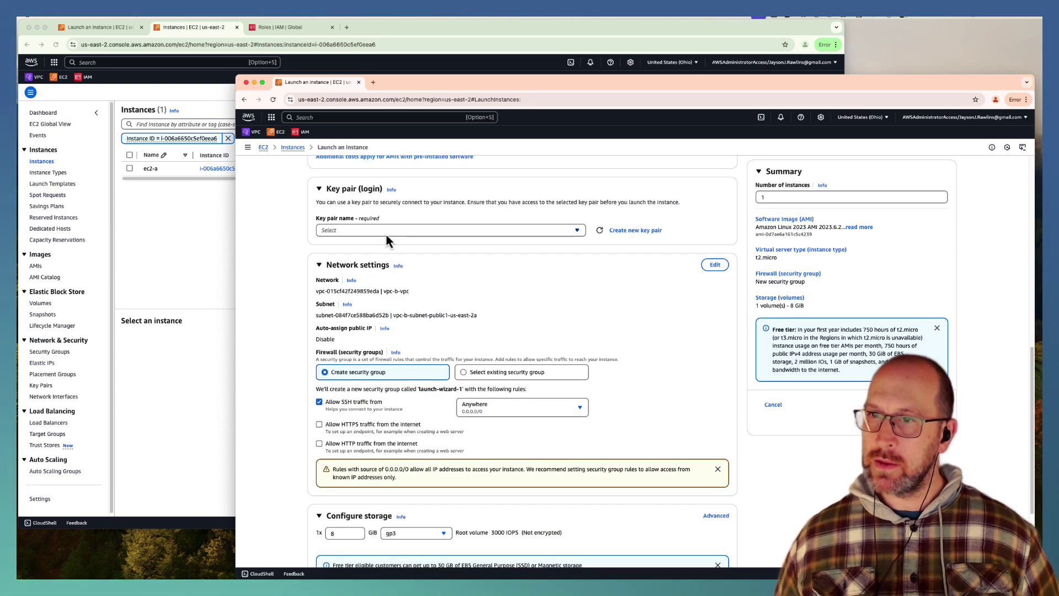
pyautogui.scroll(3, 435, 270)
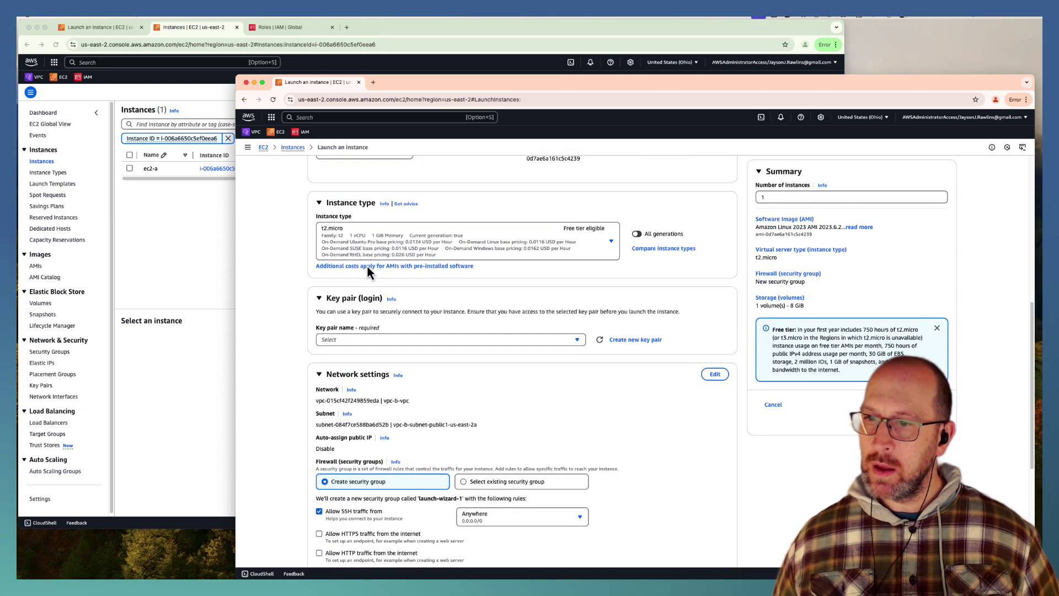
pyautogui.scroll(-3, 372, 282)
pyautogui.click(714, 215)
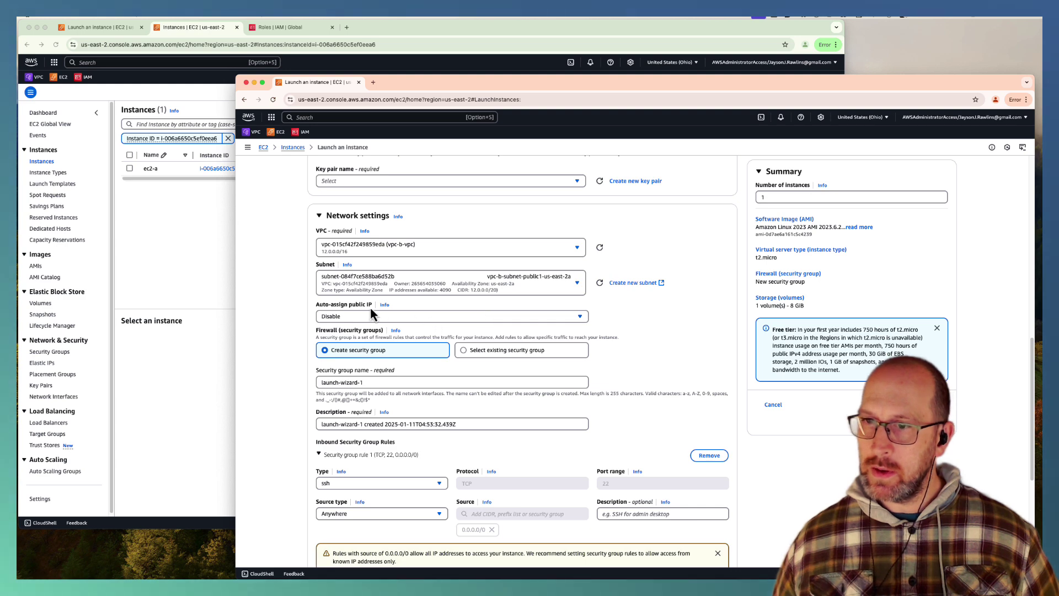
pyautogui.click(462, 279)
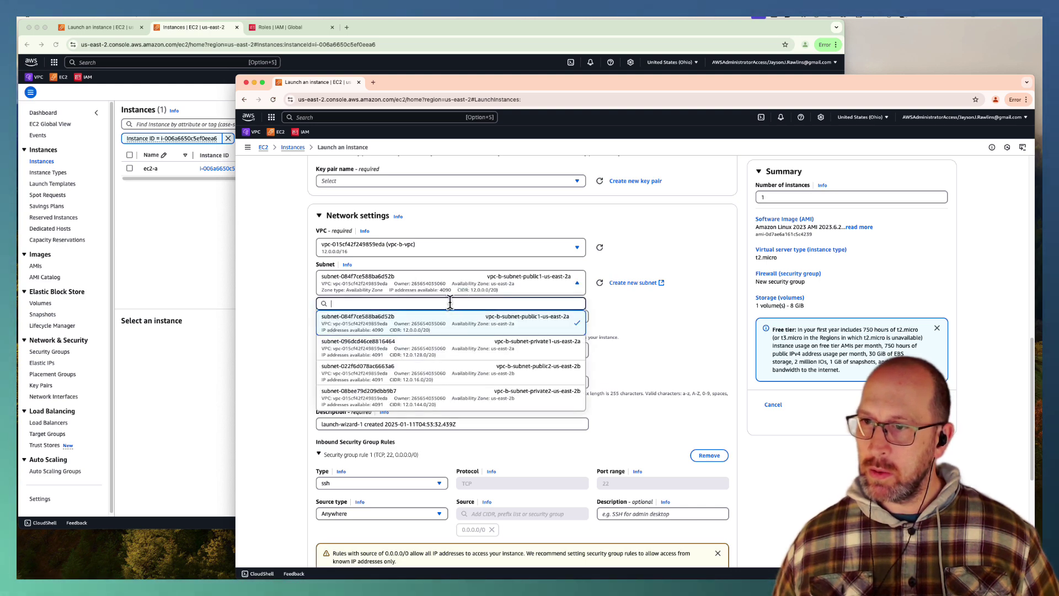
pyautogui.click(563, 334)
# Step: Give the new security group the name and description DeleteMe and remove its inbound SSH rule
pyautogui.scroll(-3, 659, 345)
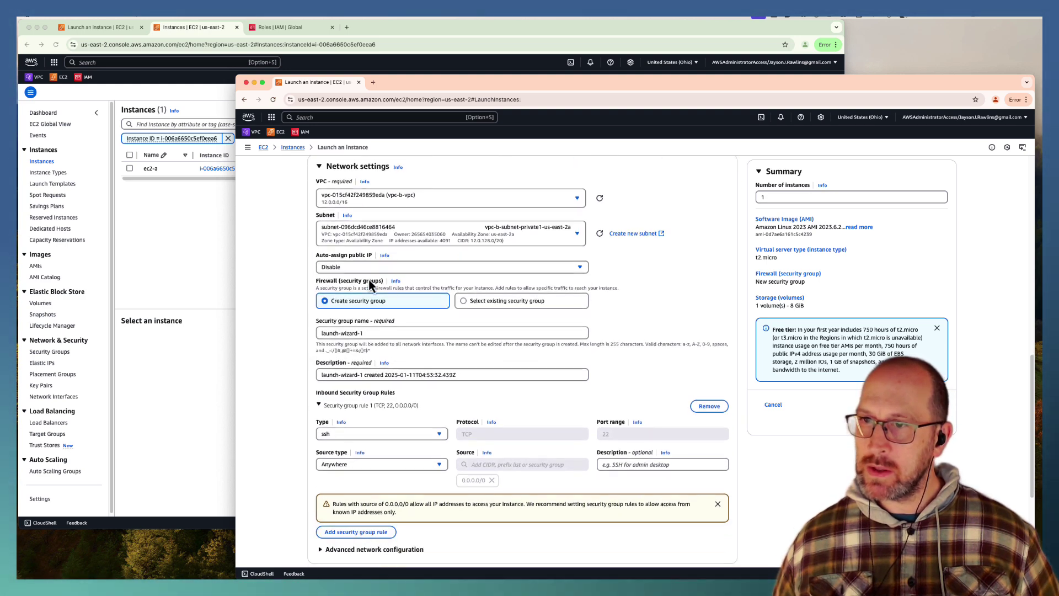
pyautogui.moveTo(365, 263); pyautogui.dragTo(280, 257)
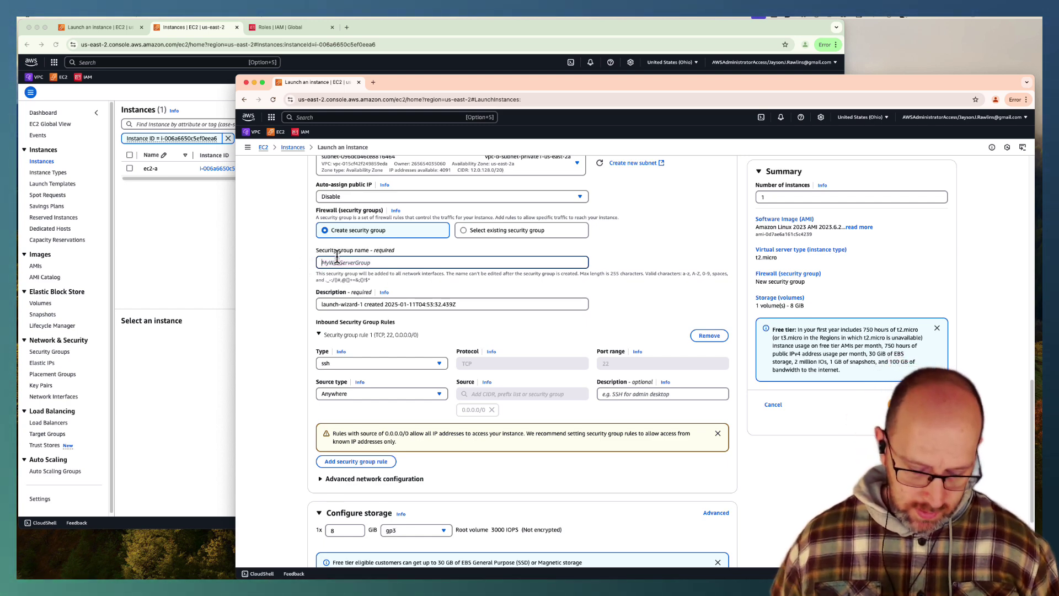
pyautogui.write('DeleteMe')
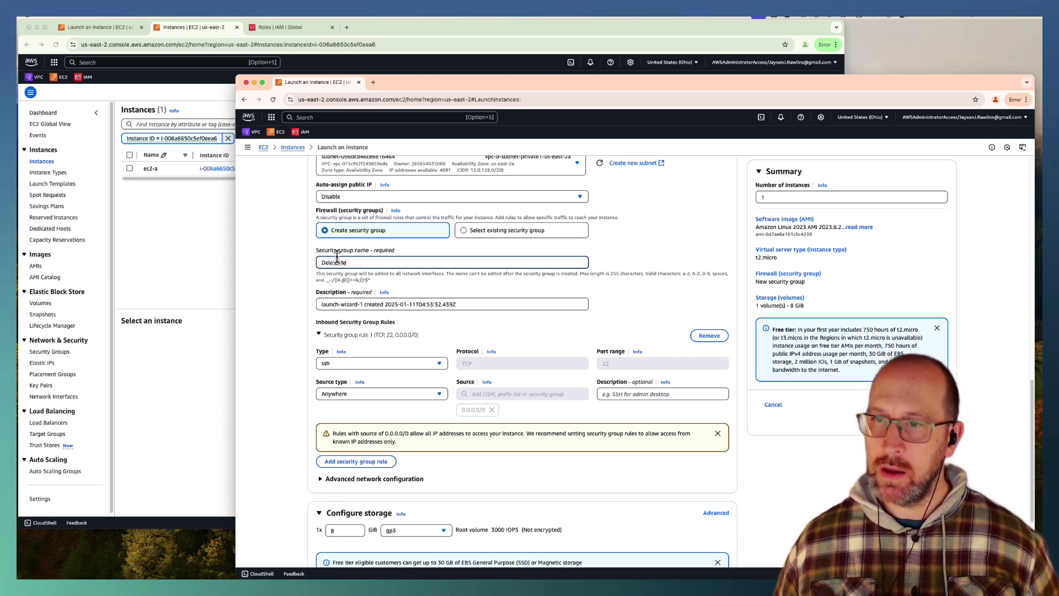
pyautogui.moveTo(466, 308); pyautogui.dragTo(251, 304)
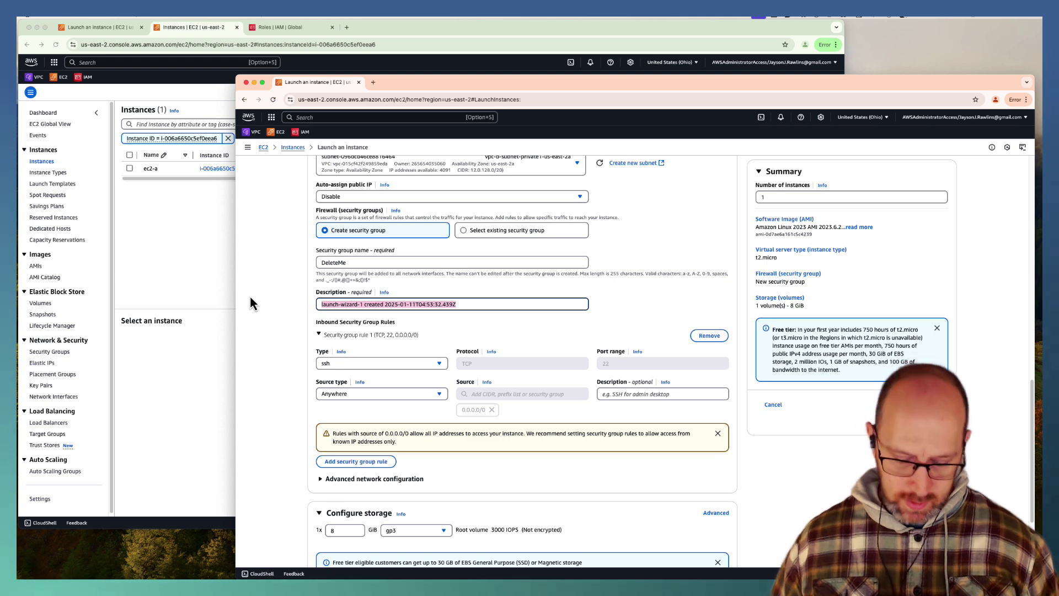
pyautogui.write('DeleteMe')
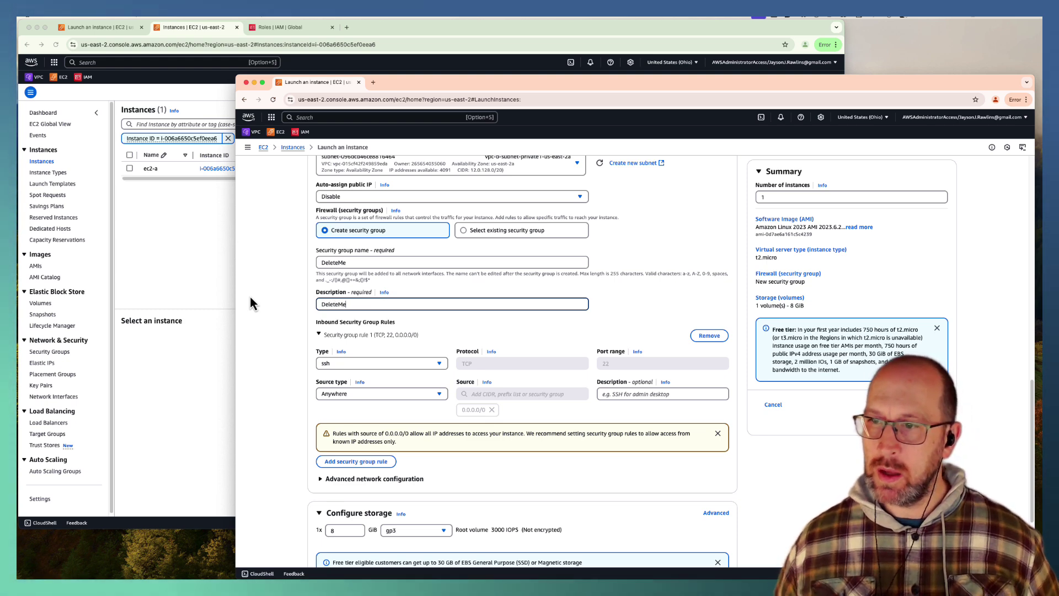
pyautogui.scroll(-1, 310, 317)
pyautogui.click(709, 317)
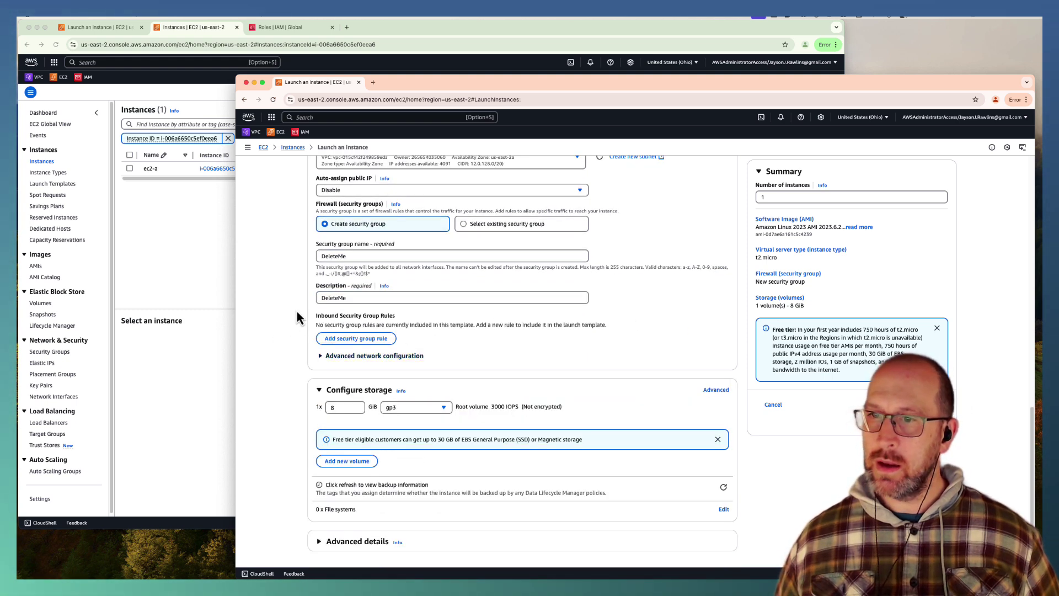
# Step: Expand the instance's advanced details and choose EC2SSM as the IAM instance profile
pyautogui.click(345, 544)
pyautogui.scroll(-6, 317, 367)
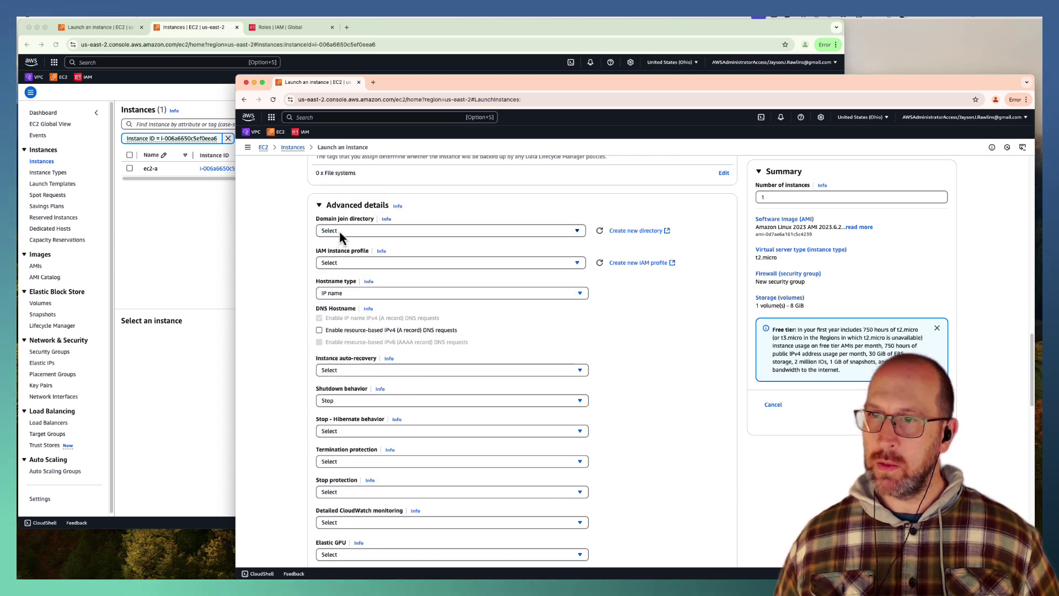
pyautogui.click(359, 264)
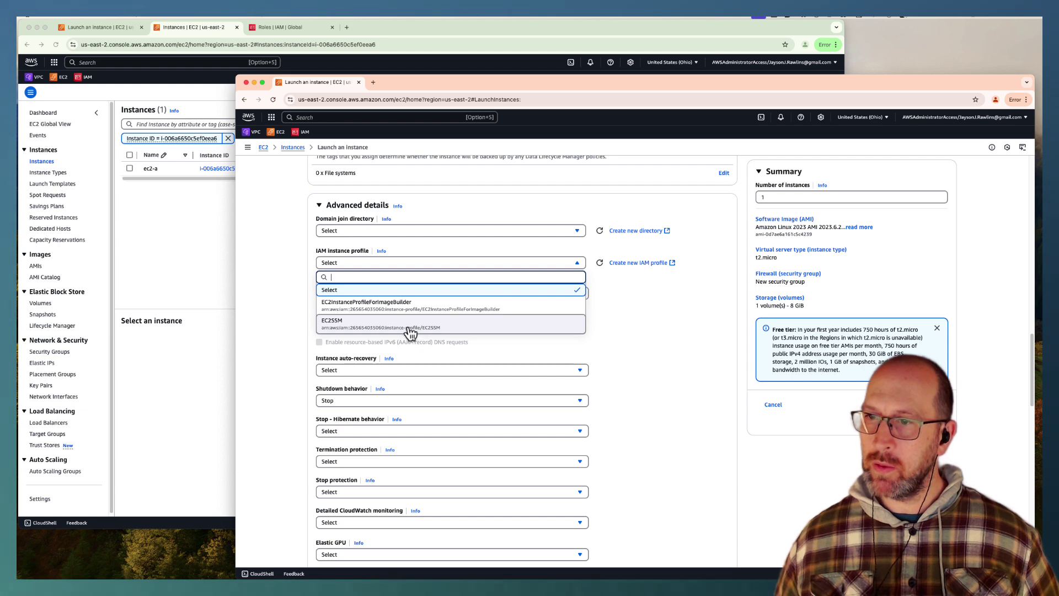
pyautogui.click(377, 325)
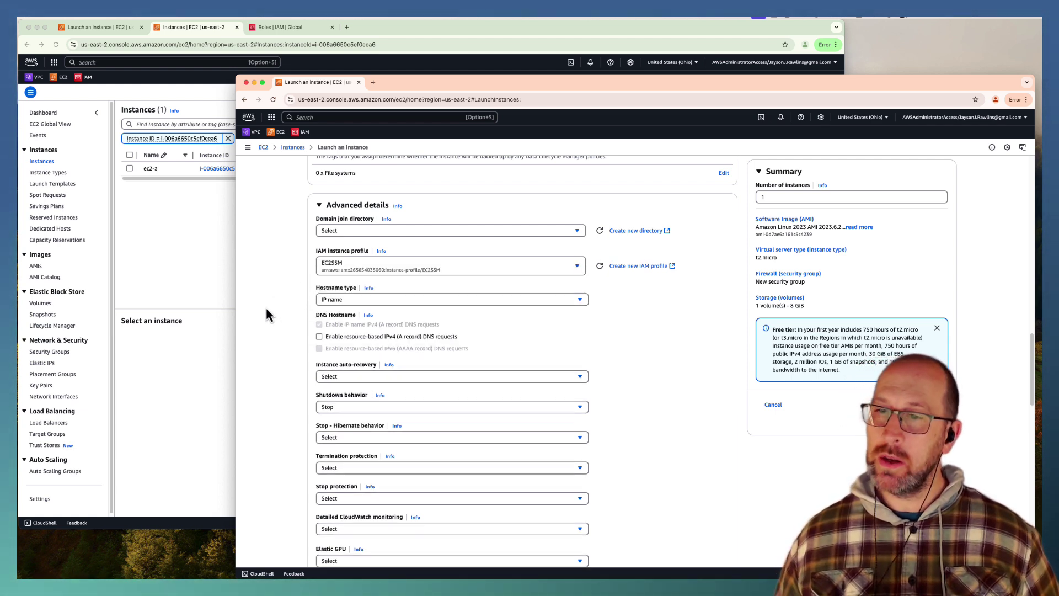
# Step: Launch ec2-b without a key pair and open the launched instance in the instances list
pyautogui.scroll(-2, 266, 310)
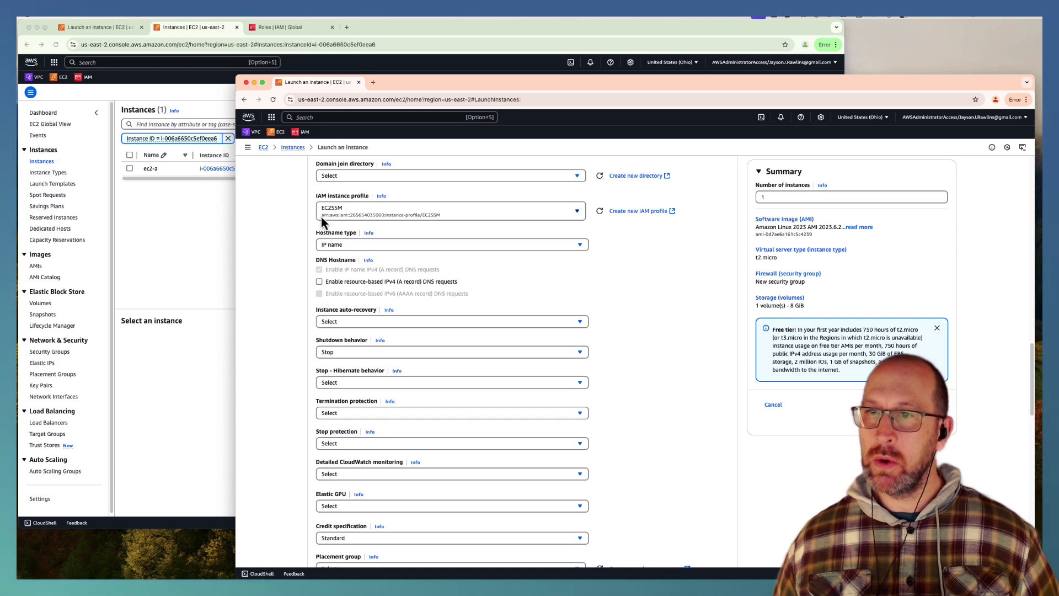
pyautogui.scroll(-2, 295, 354)
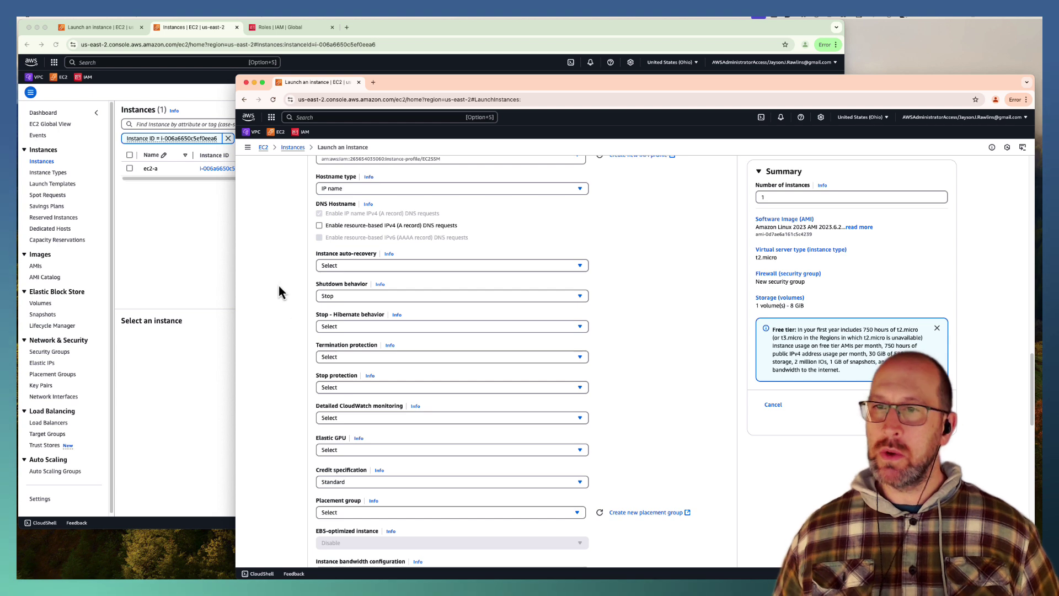
pyautogui.scroll(-3, 287, 301)
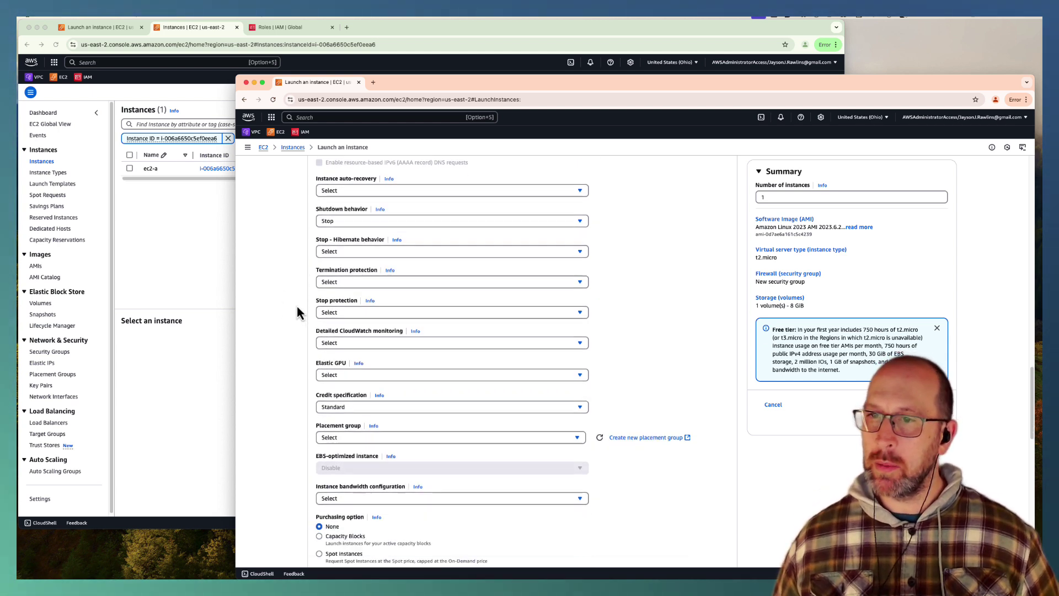
pyautogui.scroll(-3, 297, 309)
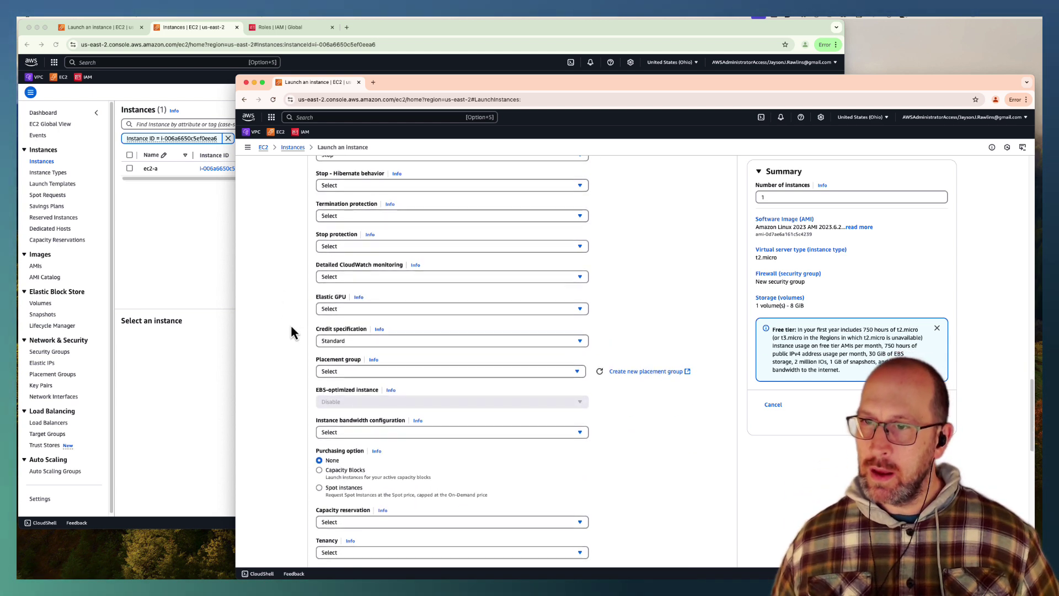
pyautogui.scroll(-15, 293, 320)
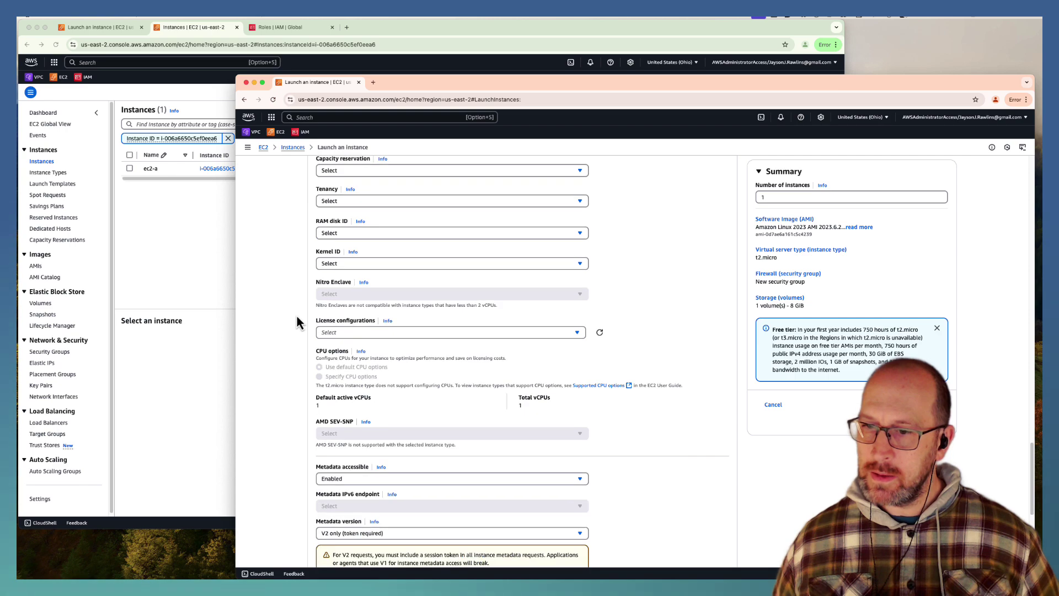
pyautogui.scroll(-12, 297, 317)
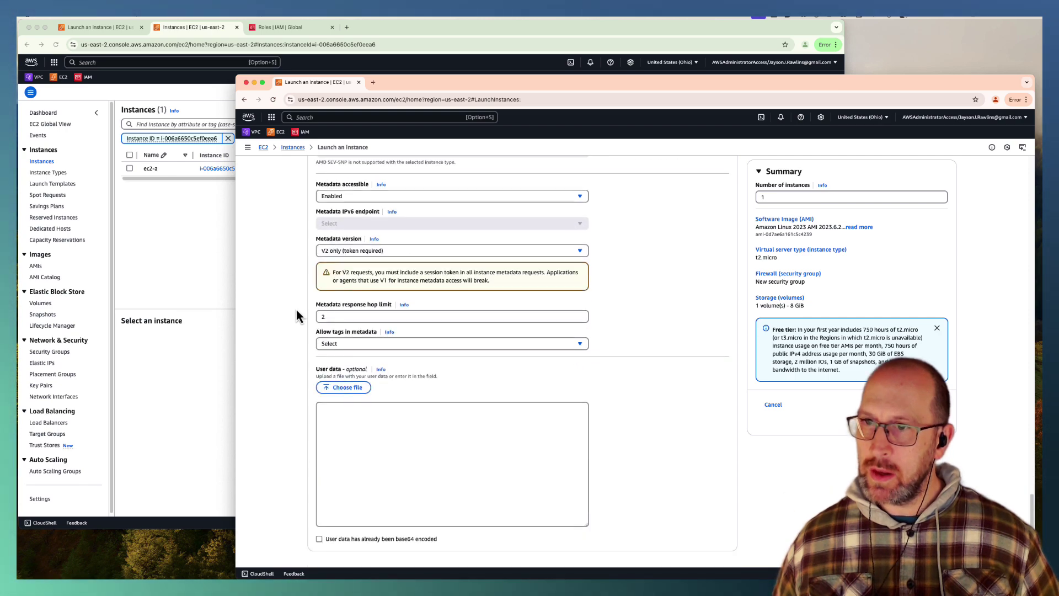
pyautogui.click(816, 405)
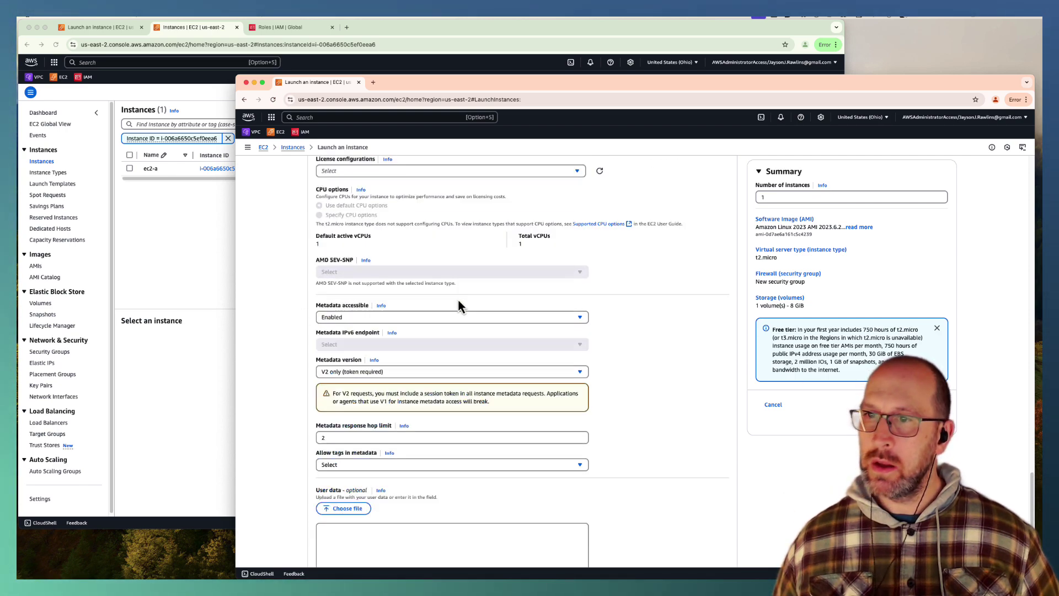
pyautogui.click(692, 277)
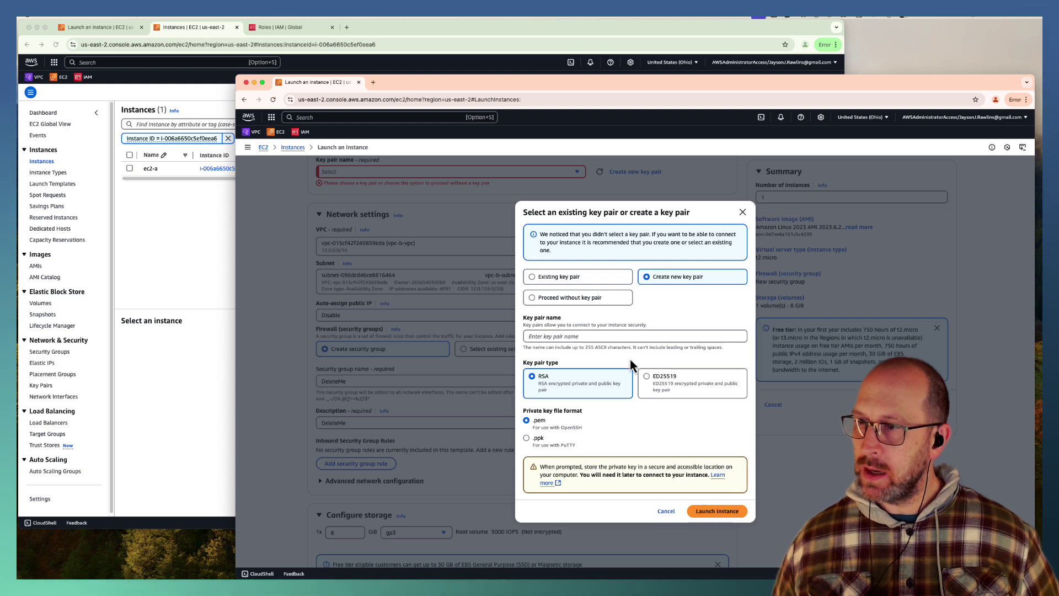
pyautogui.click(589, 279)
pyautogui.click(572, 377)
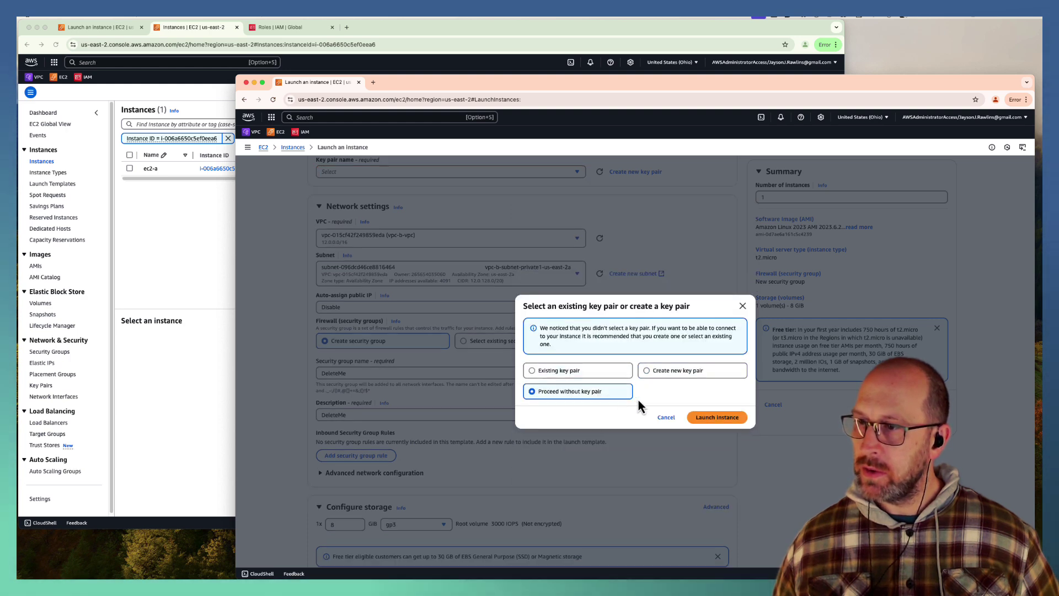
pyautogui.click(714, 420)
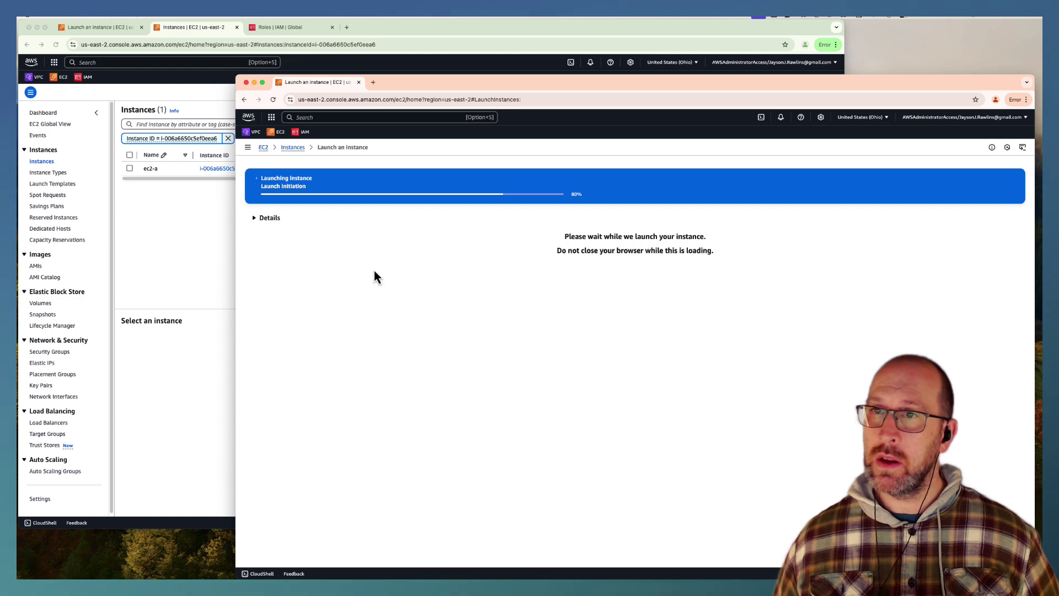
pyautogui.click(397, 187)
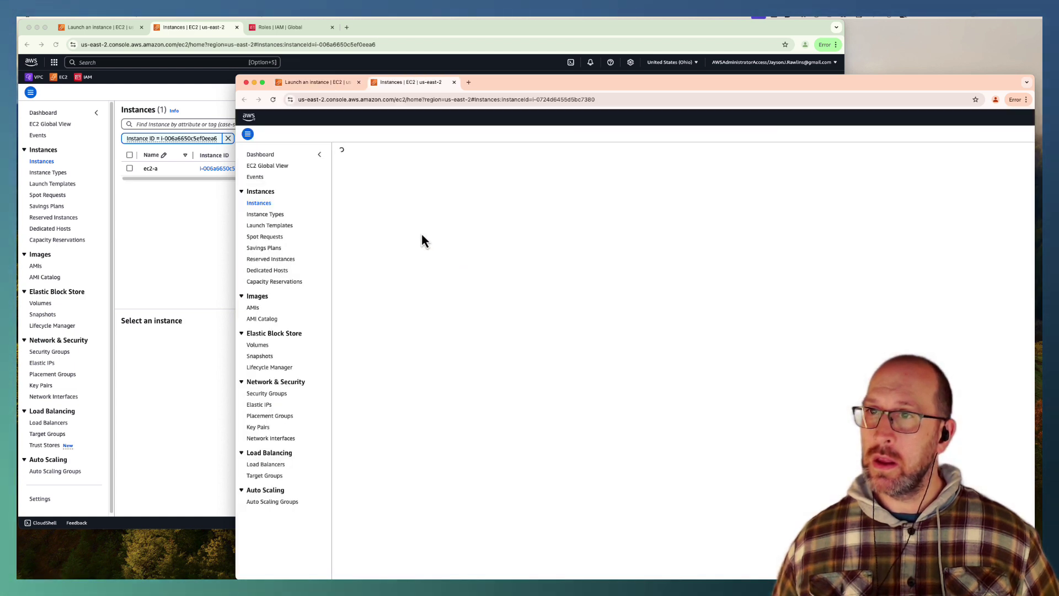
# Step: Switch to the vpc-a window, test a Session Manager connection to ec2-a, and close the session
pyautogui.click(202, 236)
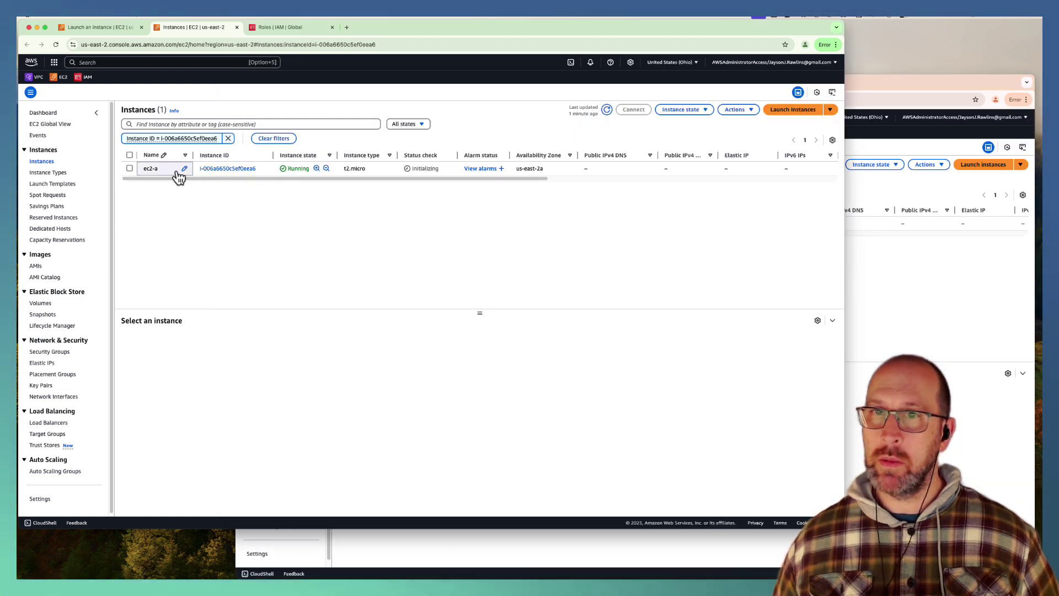
pyautogui.click(240, 172)
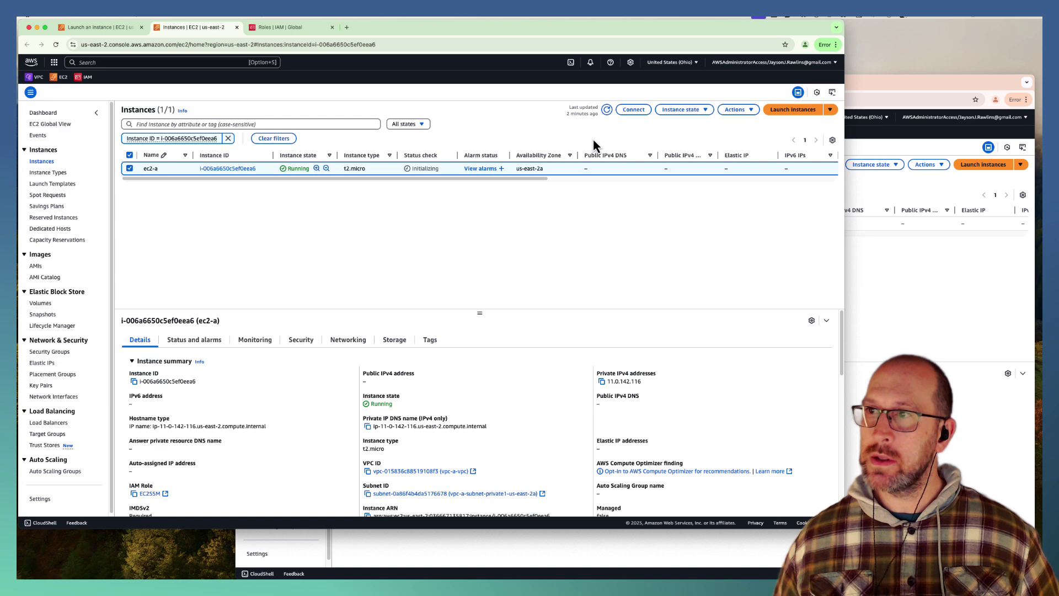
pyautogui.click(633, 110)
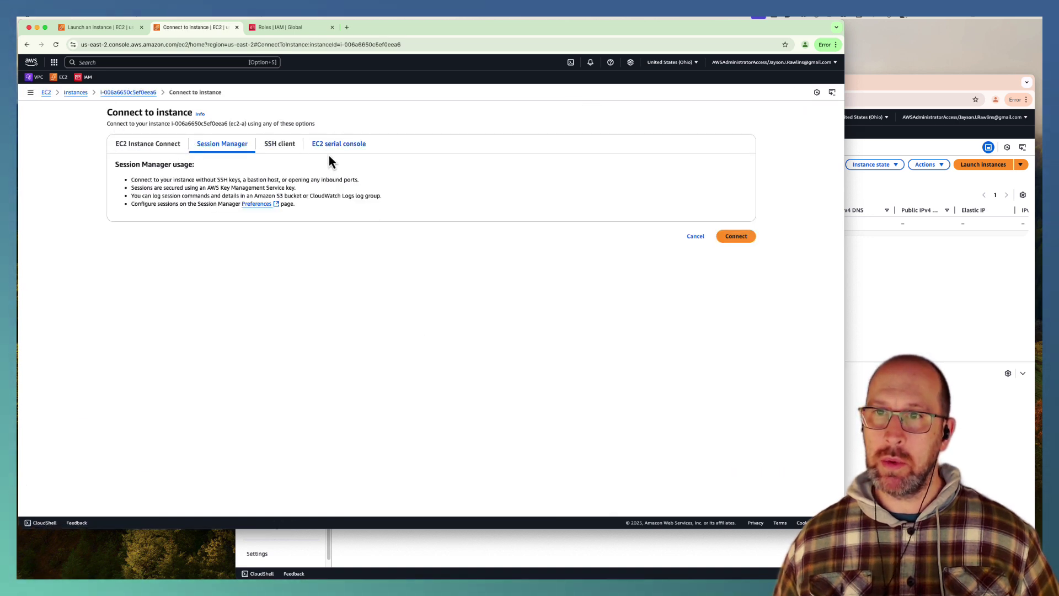
pyautogui.click(736, 236)
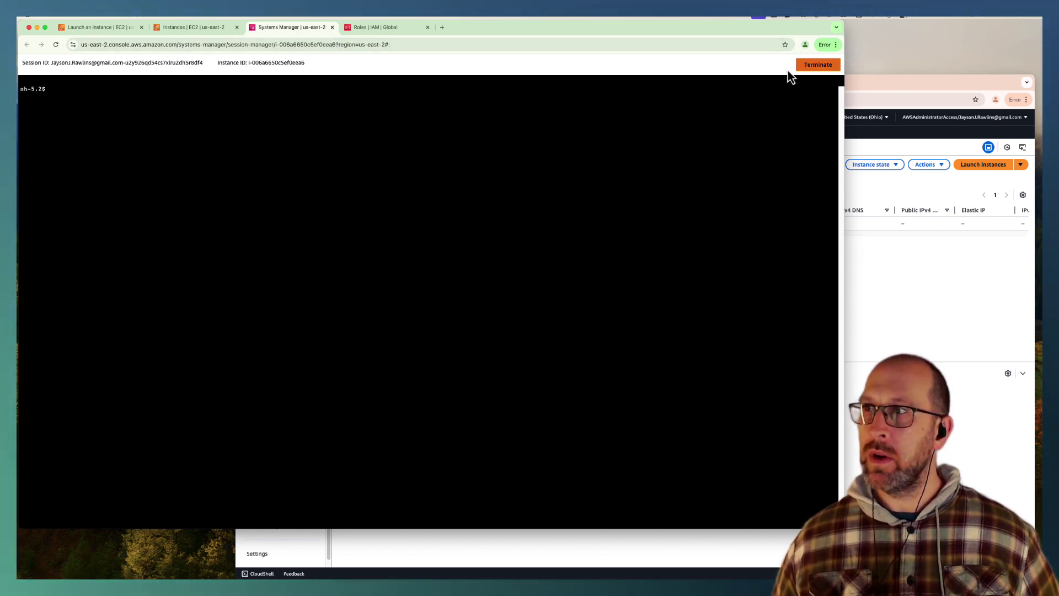
pyautogui.click(333, 28)
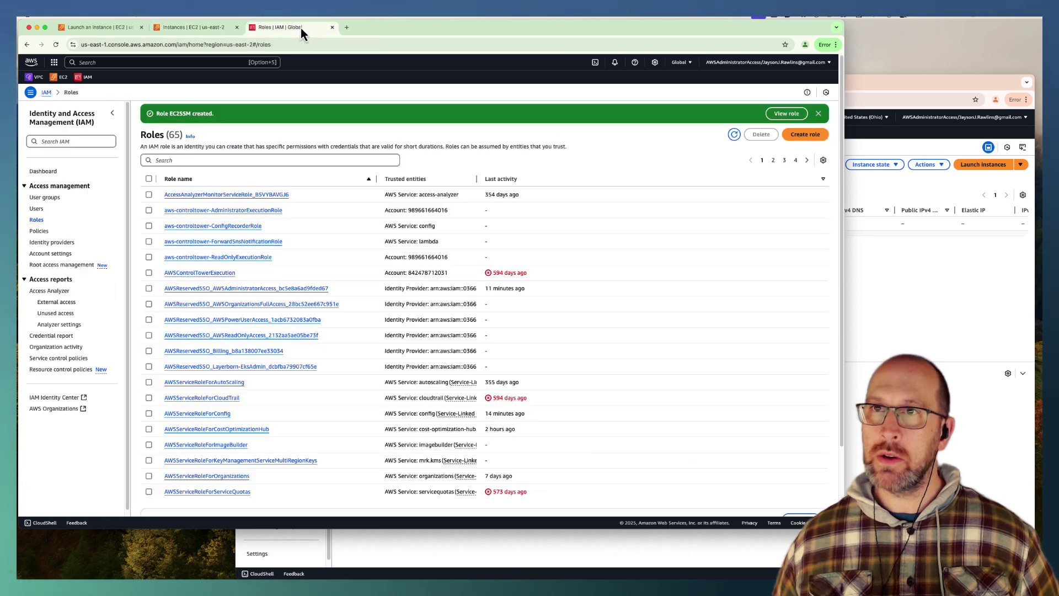
# Step: Close the IAM roles page and deselect ec2-a in the instances list
pyautogui.click(332, 27)
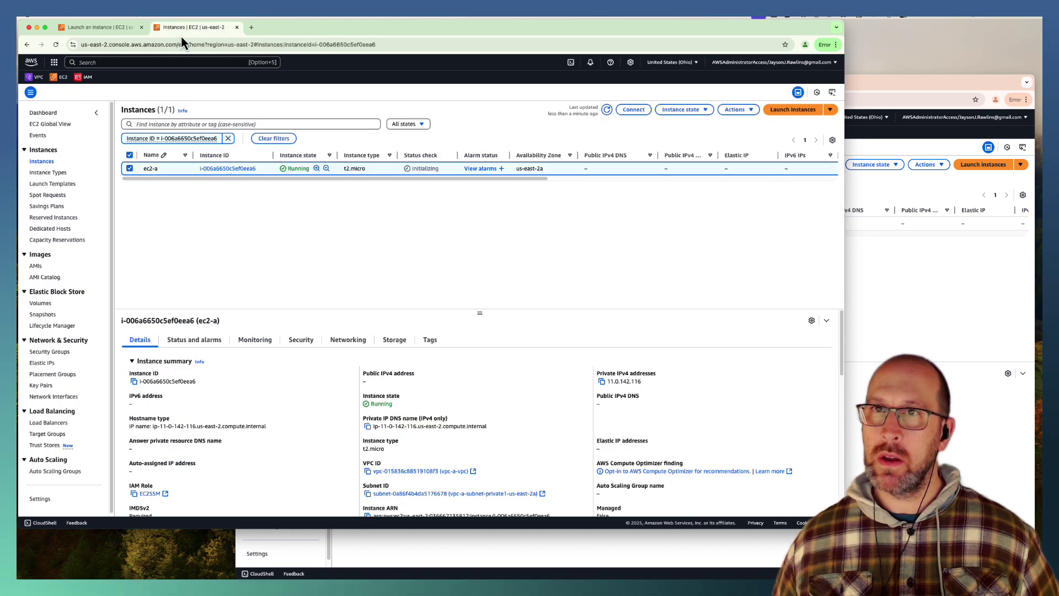
pyautogui.click(130, 169)
# Step: Switch to the vpc-b window, test a Session Manager connection to ec2-b, and close the session and instances pages
pyautogui.click(851, 271)
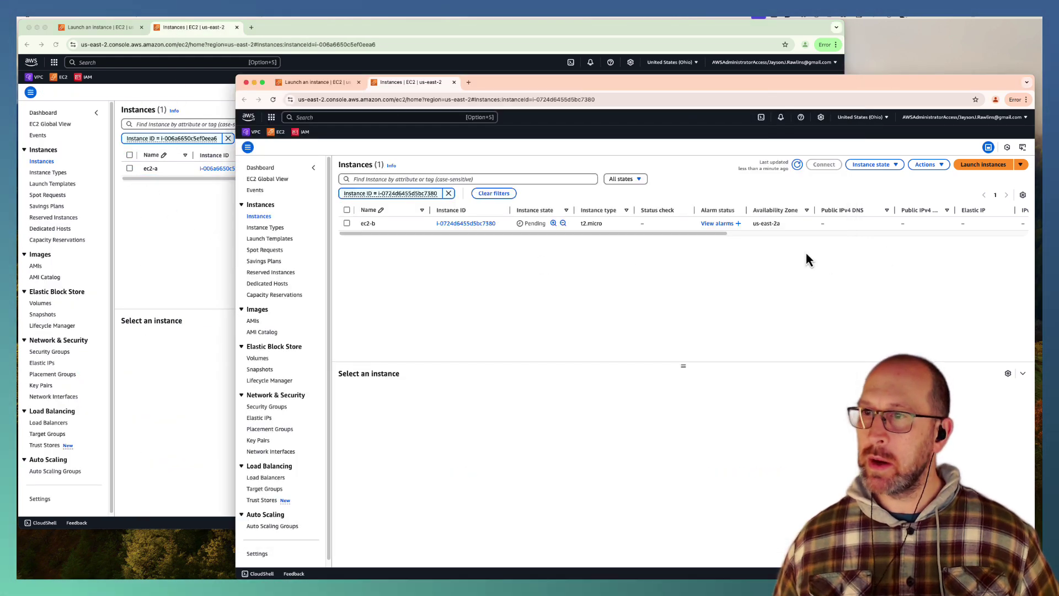
pyautogui.click(346, 224)
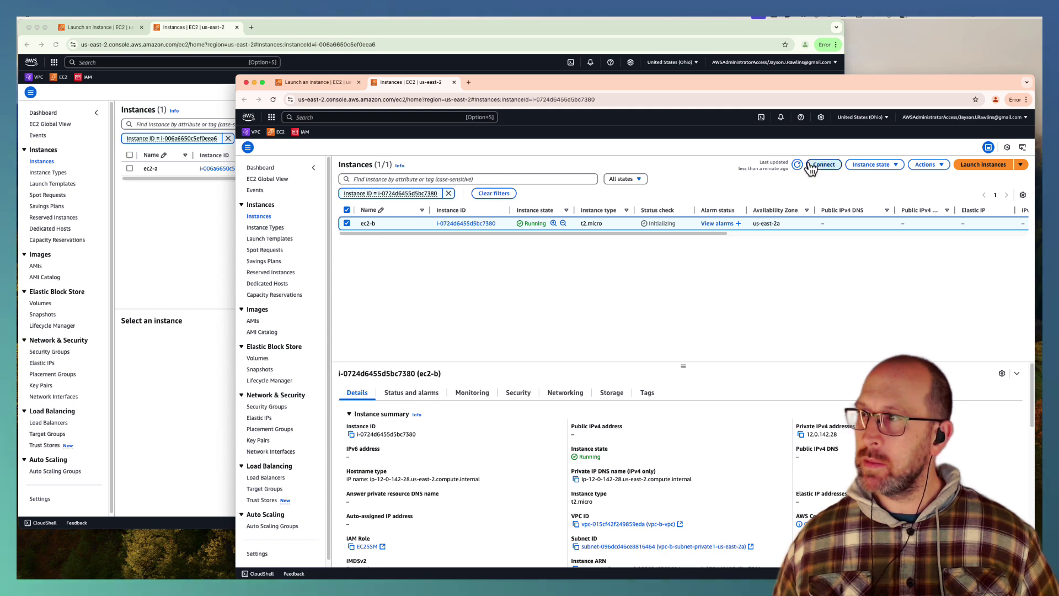
pyautogui.click(823, 164)
pyautogui.click(936, 293)
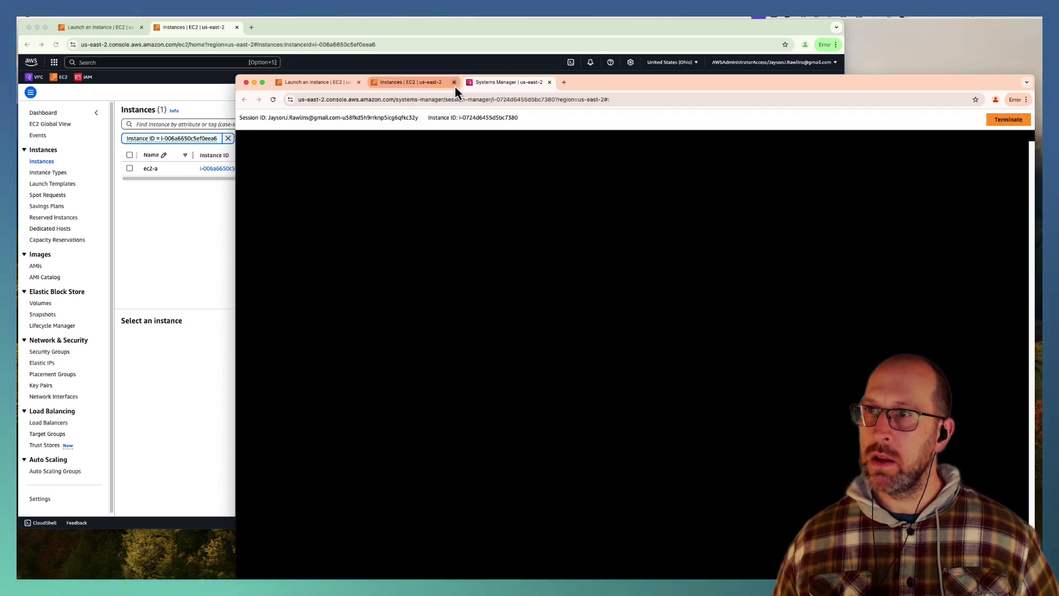
pyautogui.click(454, 83)
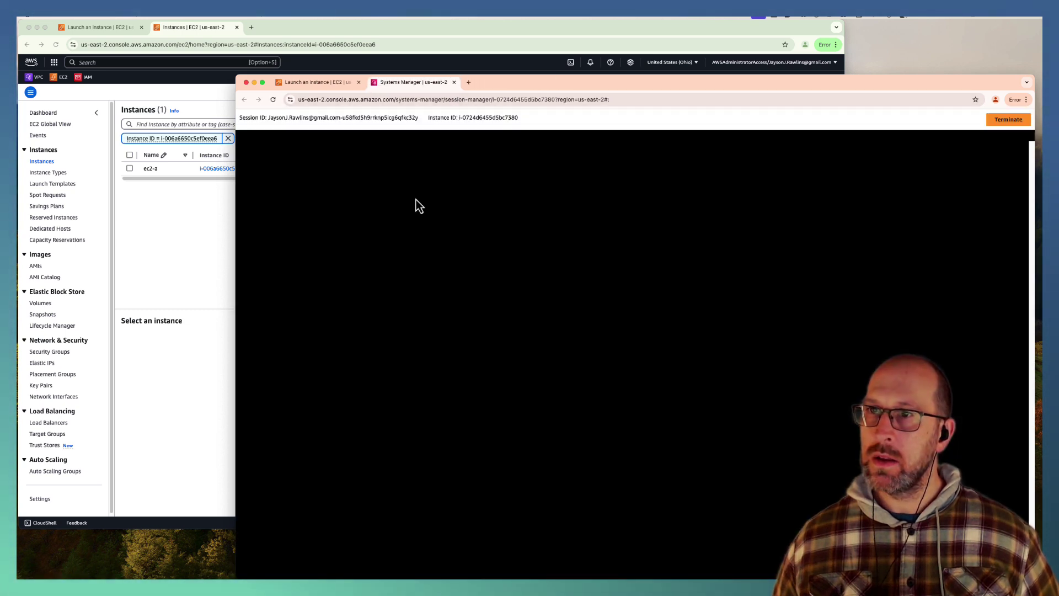
pyautogui.click(454, 82)
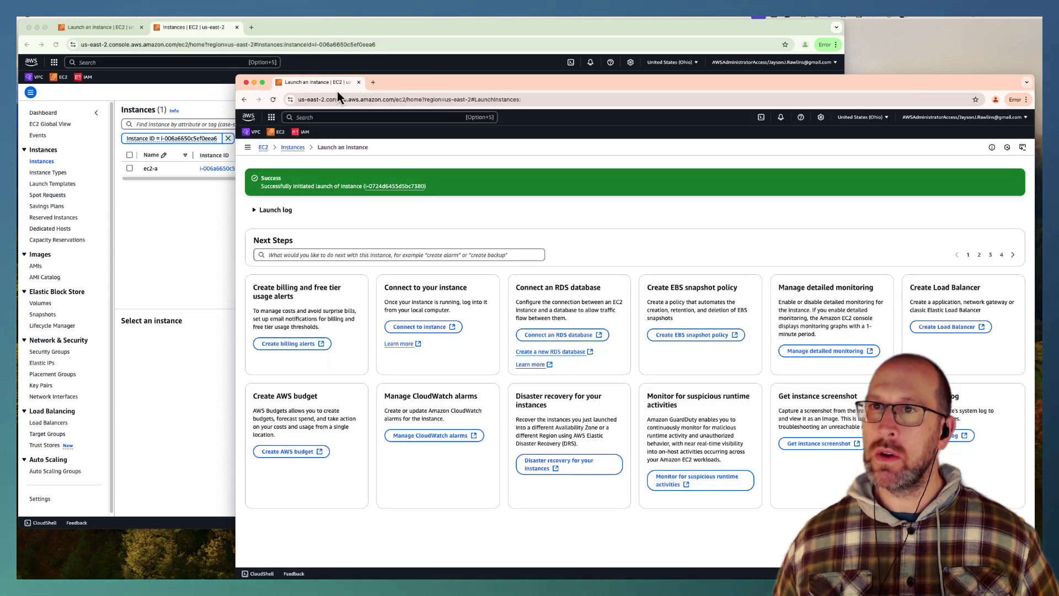
# Step: Return to the vpc-a window and open the list of transit gateways in the VPC console
pyautogui.click(171, 207)
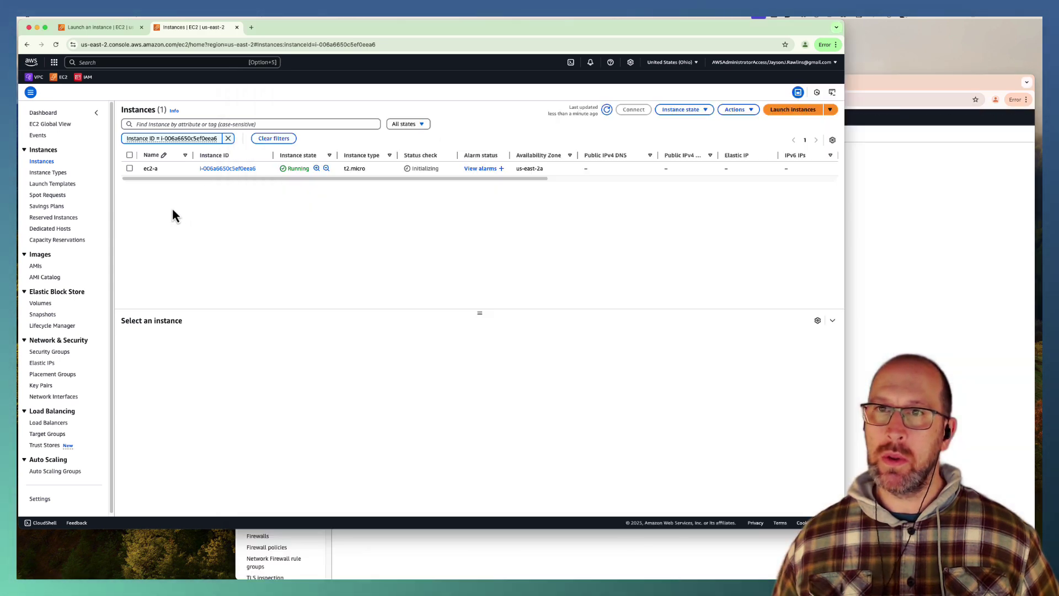
pyautogui.click(96, 27)
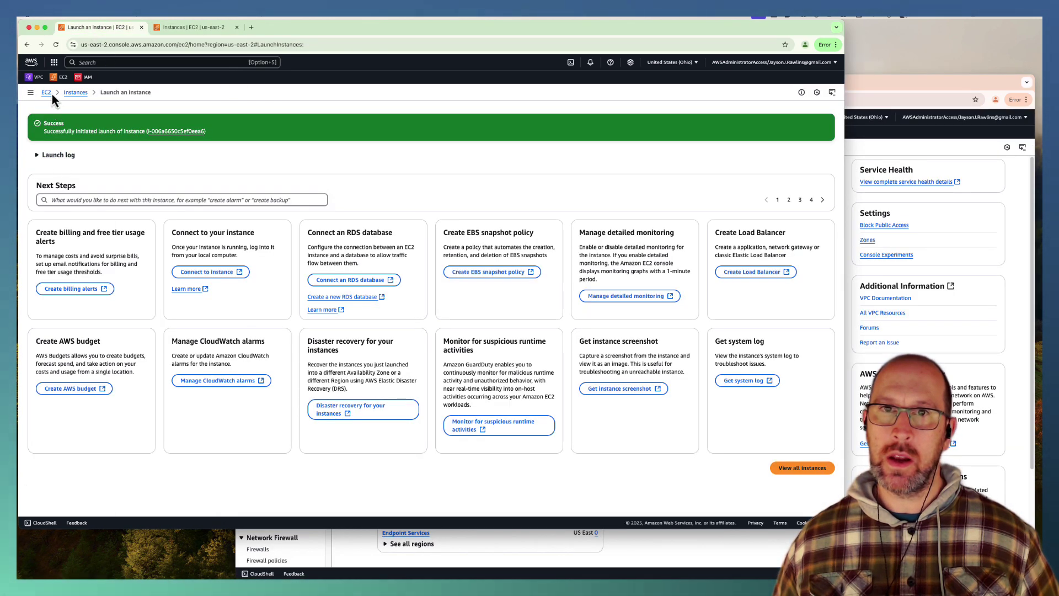
pyautogui.click(39, 78)
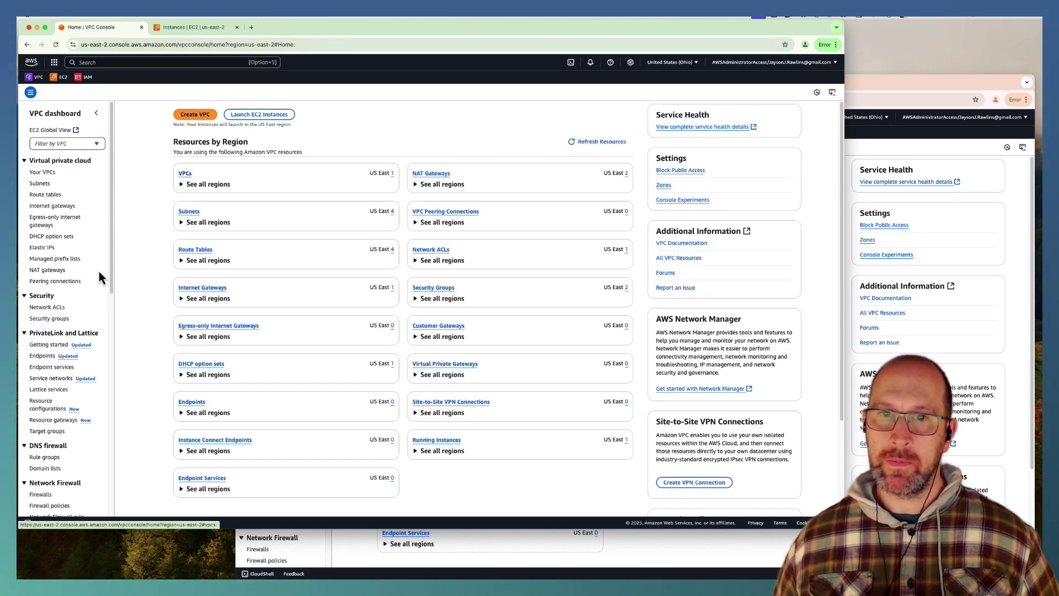
pyautogui.scroll(-10, 62, 331)
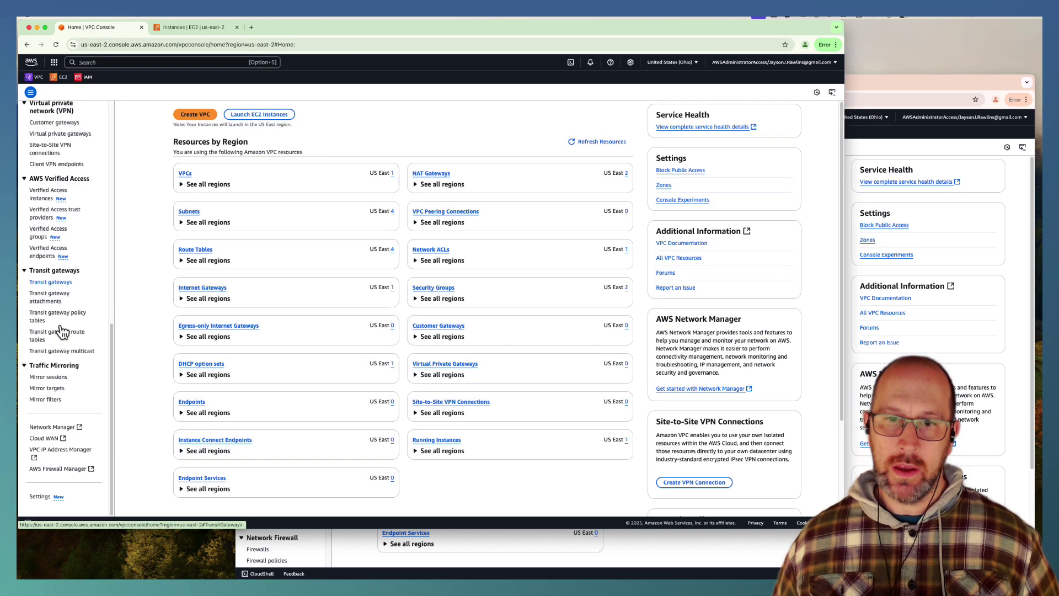
pyautogui.click(60, 286)
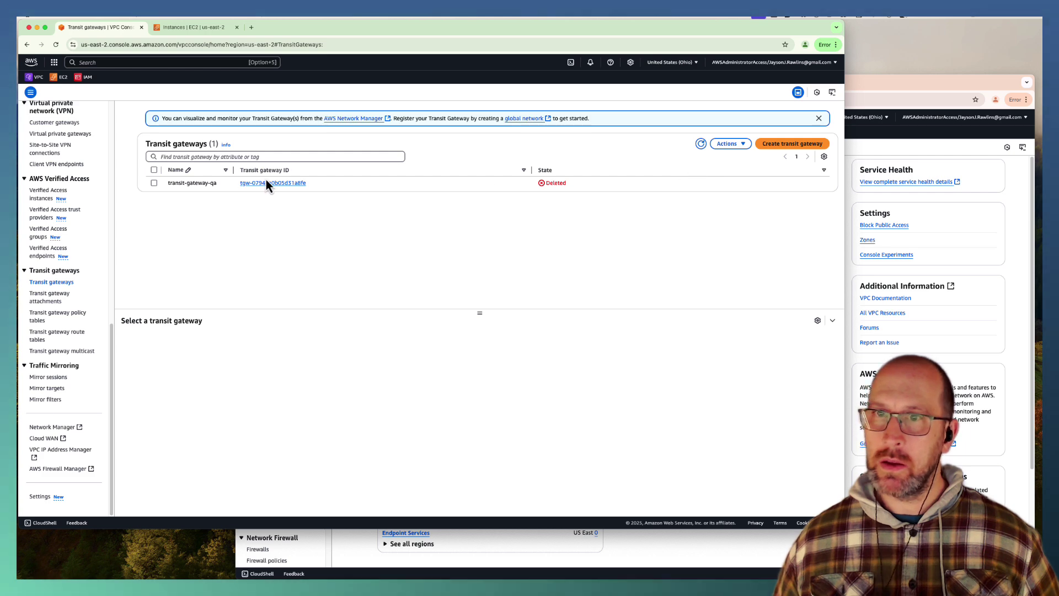
# Step: Start creating a transit gateway and set both its name tag and description to transitgateway-a
pyautogui.click(772, 144)
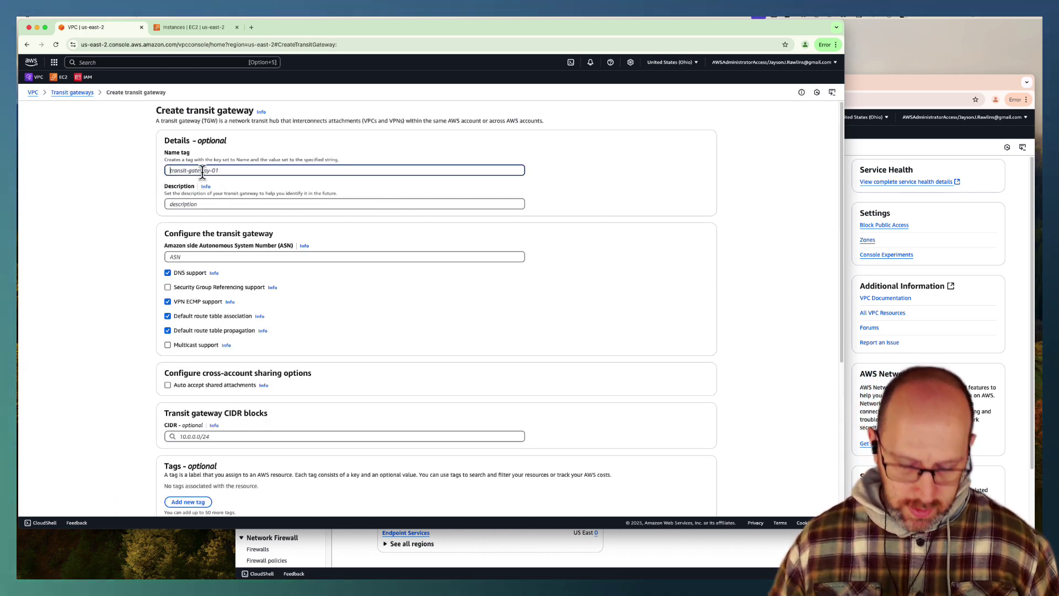
pyautogui.write('tr')
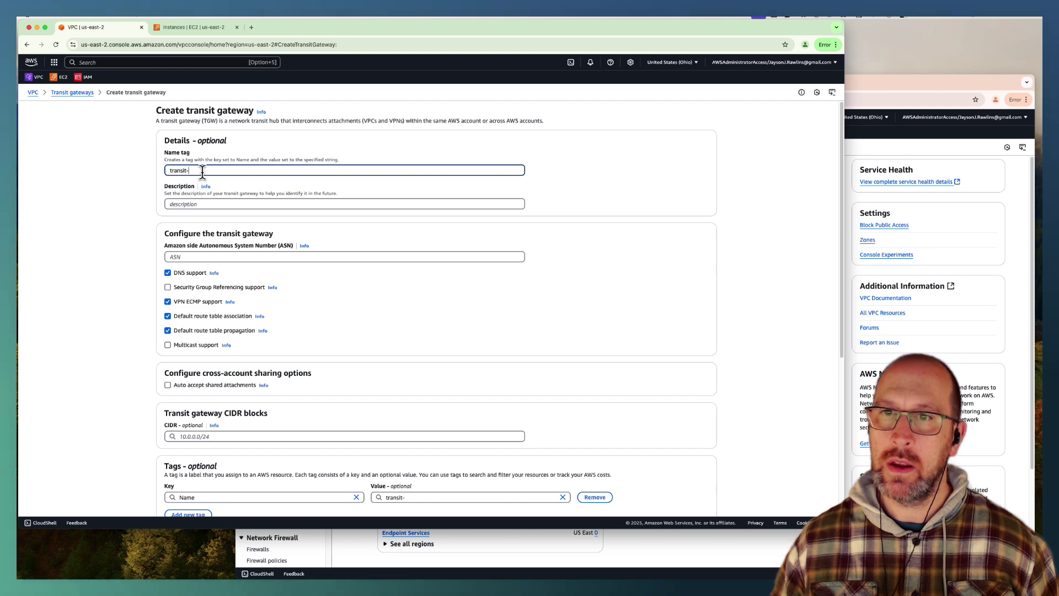
pyautogui.write('ansitgateway-a')
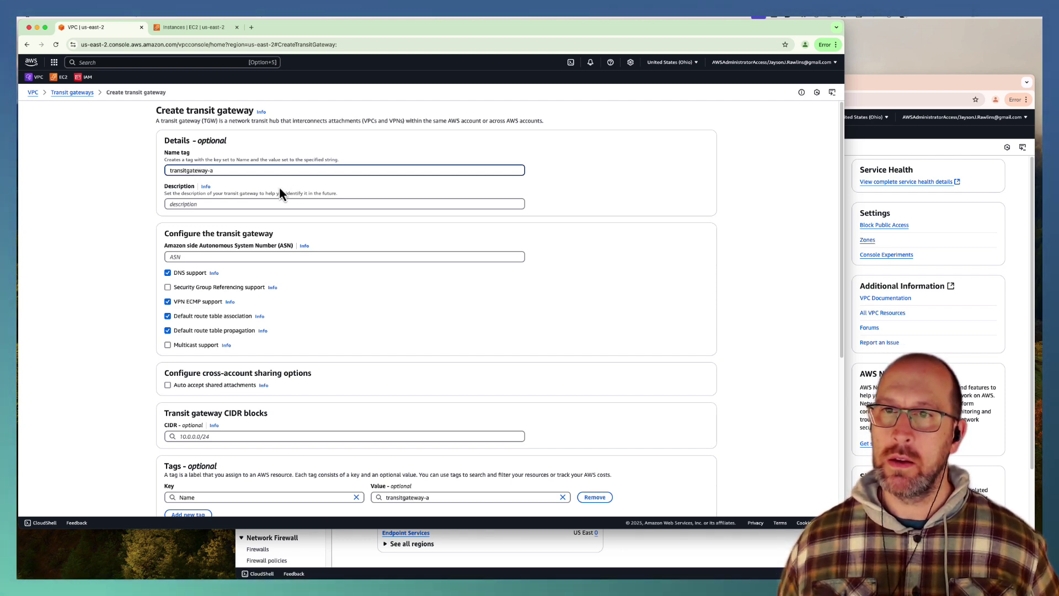
pyautogui.moveTo(264, 171); pyautogui.dragTo(165, 171)
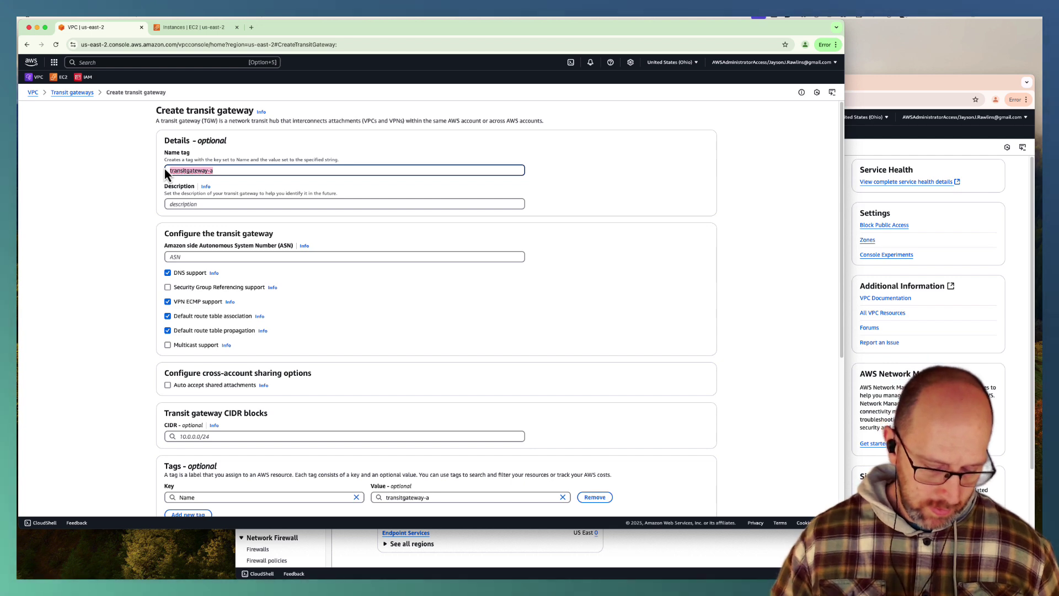
pyautogui.click(212, 204)
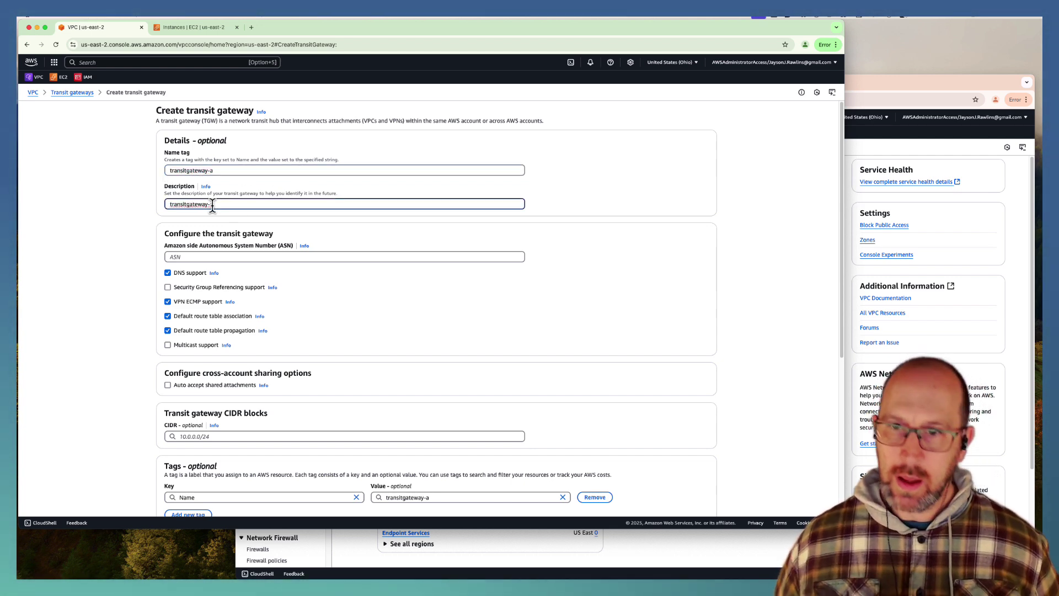
pyautogui.click(118, 310)
# Step: Review the transit gateway's configuration options, cross-account sharing, CIDR blocks and tags
pyautogui.scroll(-1, 144, 337)
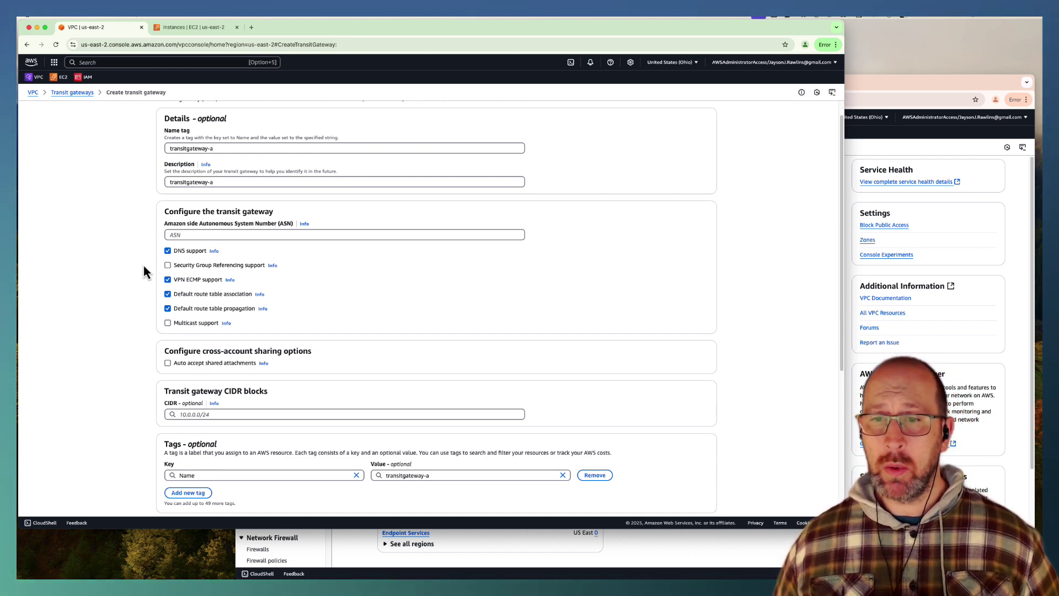
pyautogui.scroll(-3, 143, 266)
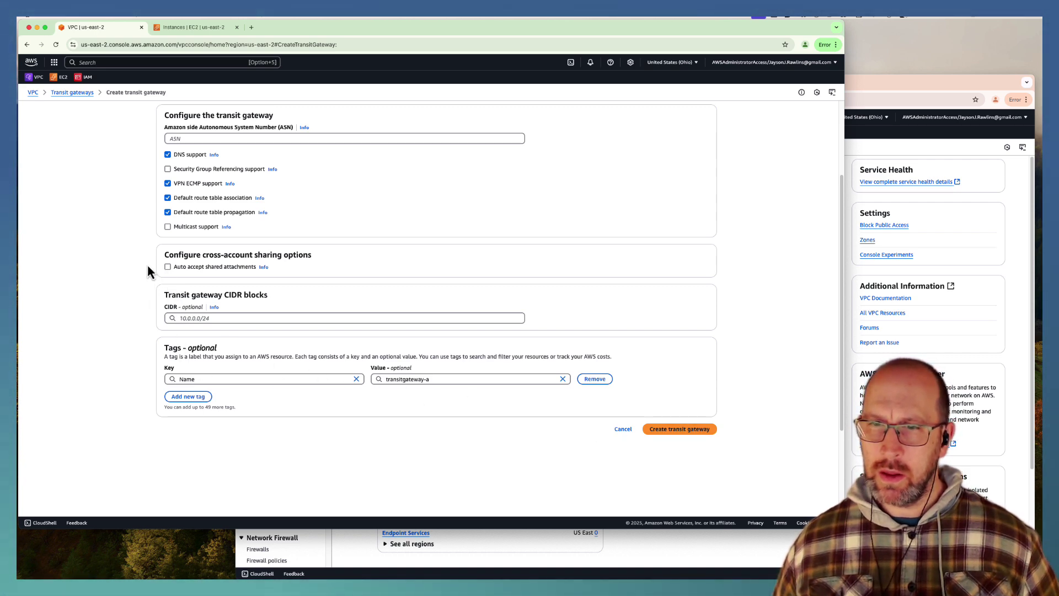
pyautogui.scroll(2, 145, 268)
pyautogui.scroll(-5, 146, 268)
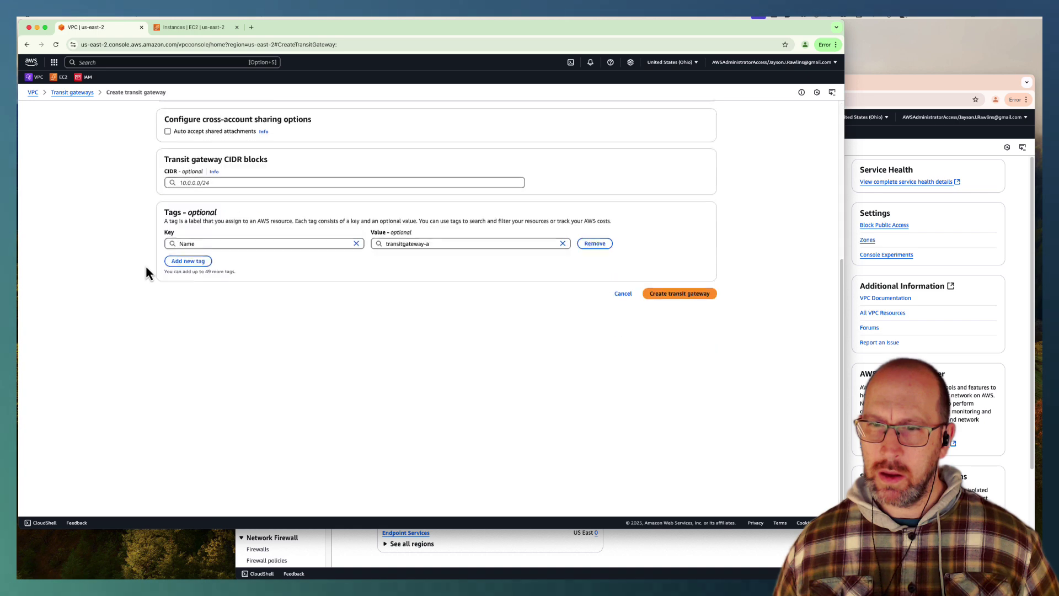
pyautogui.scroll(3, 155, 202)
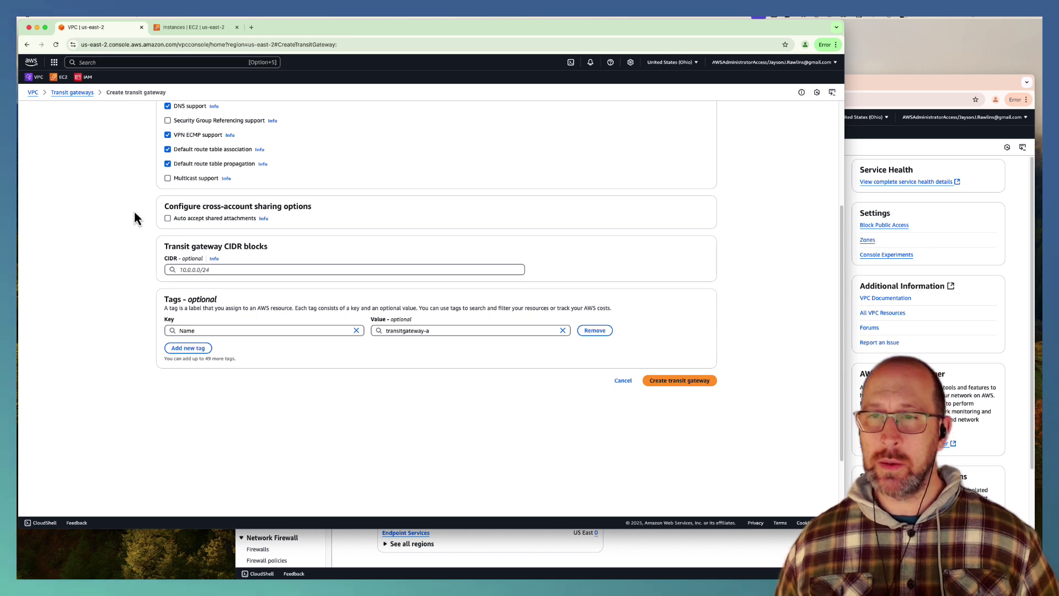
pyautogui.scroll(5, 133, 216)
pyautogui.scroll(1, 125, 270)
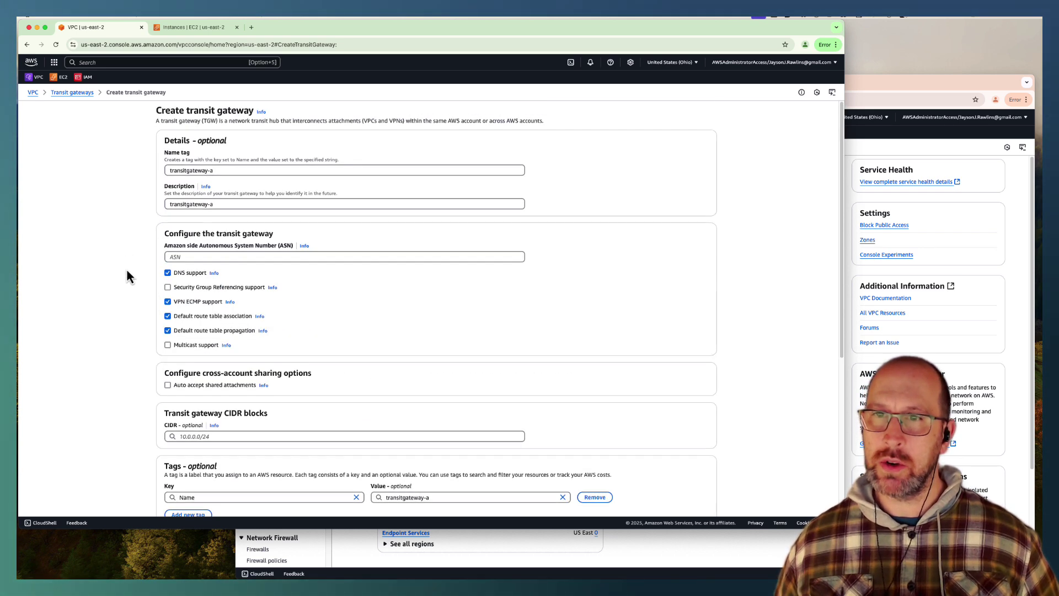
# Step: Create transitgateway-a with the default options and open its details page
pyautogui.scroll(-8, 127, 257)
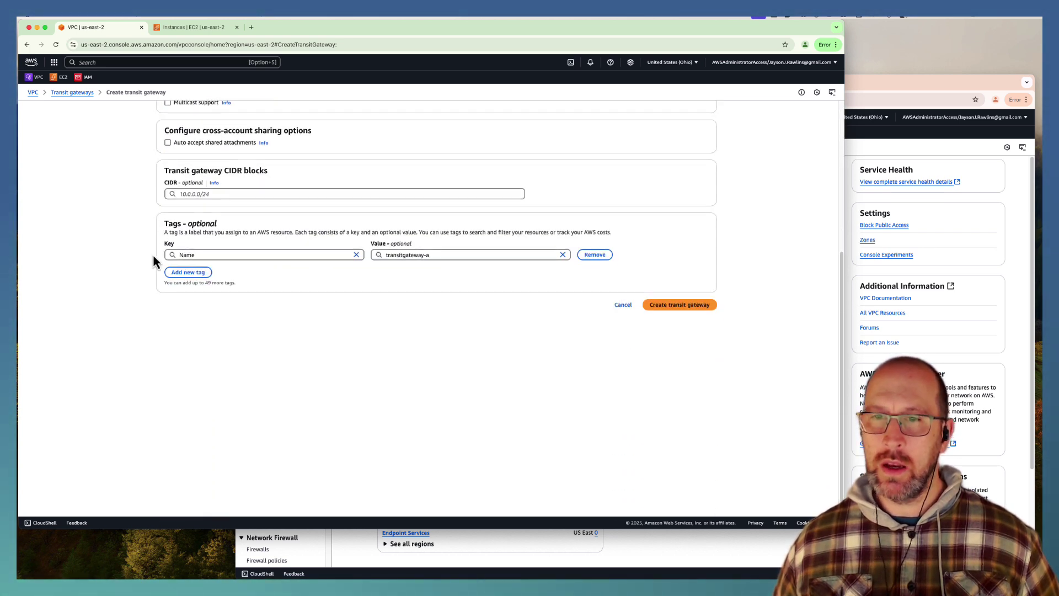
pyautogui.click(669, 307)
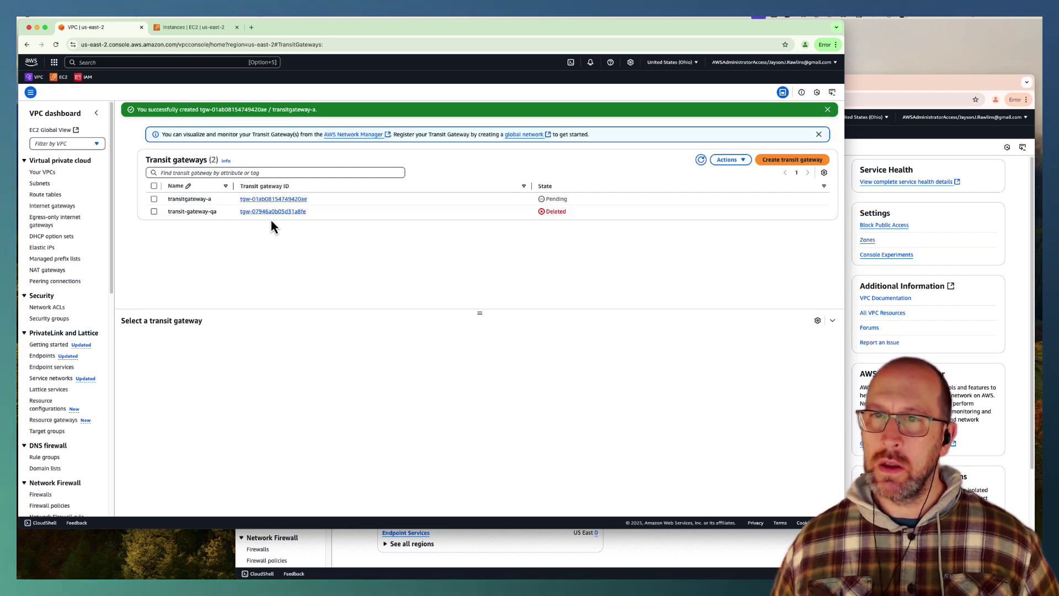
pyautogui.click(265, 200)
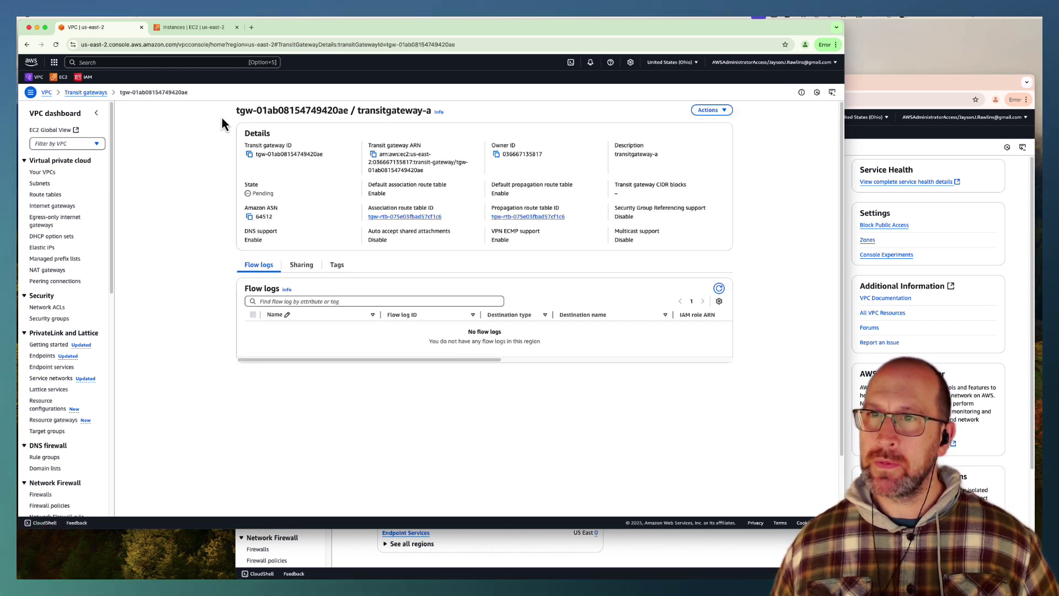
# Step: Switch to the vpc-b window, open its transit gateways list, and start creating a transit gateway
pyautogui.click(960, 213)
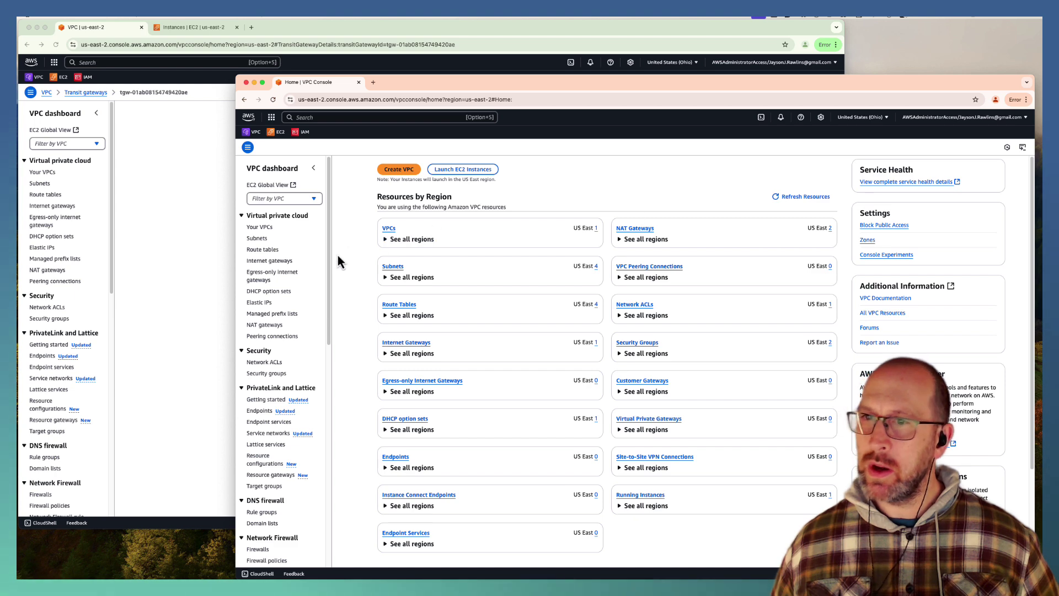
pyautogui.scroll(-6, 301, 414)
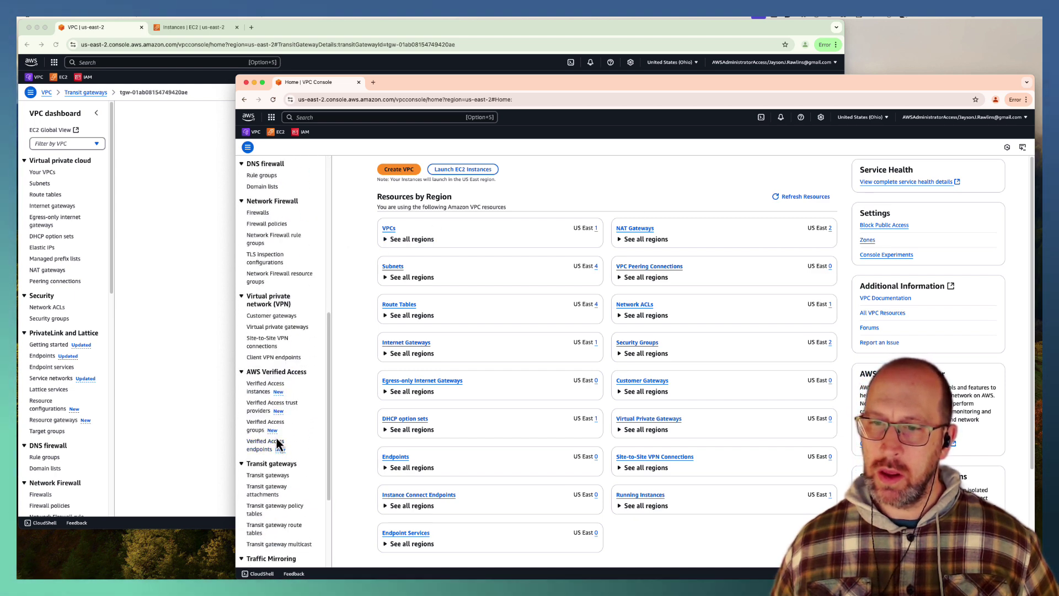
pyautogui.scroll(-4, 278, 444)
pyautogui.click(268, 370)
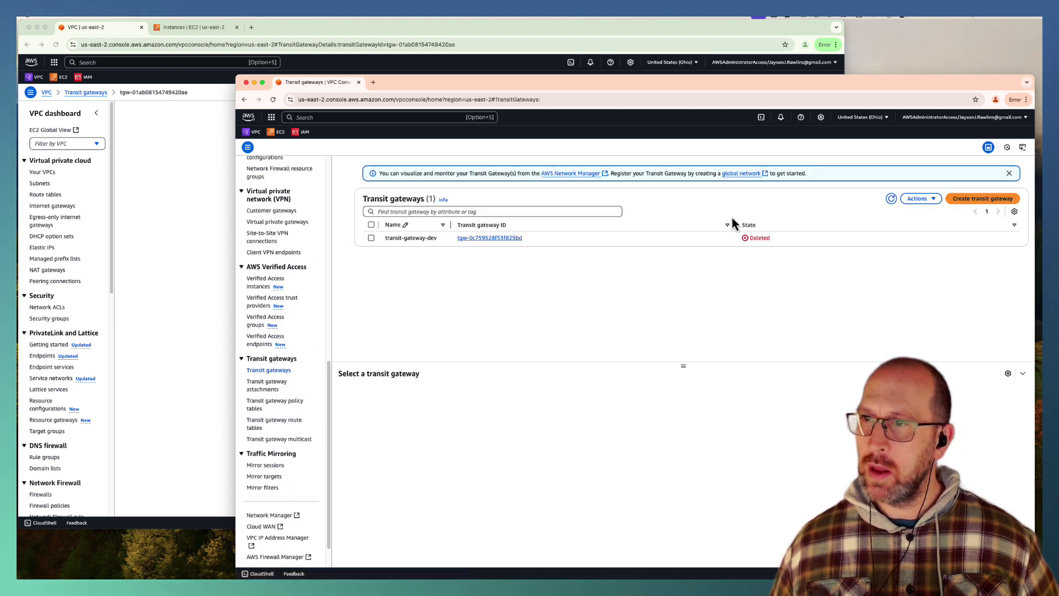
pyautogui.click(948, 200)
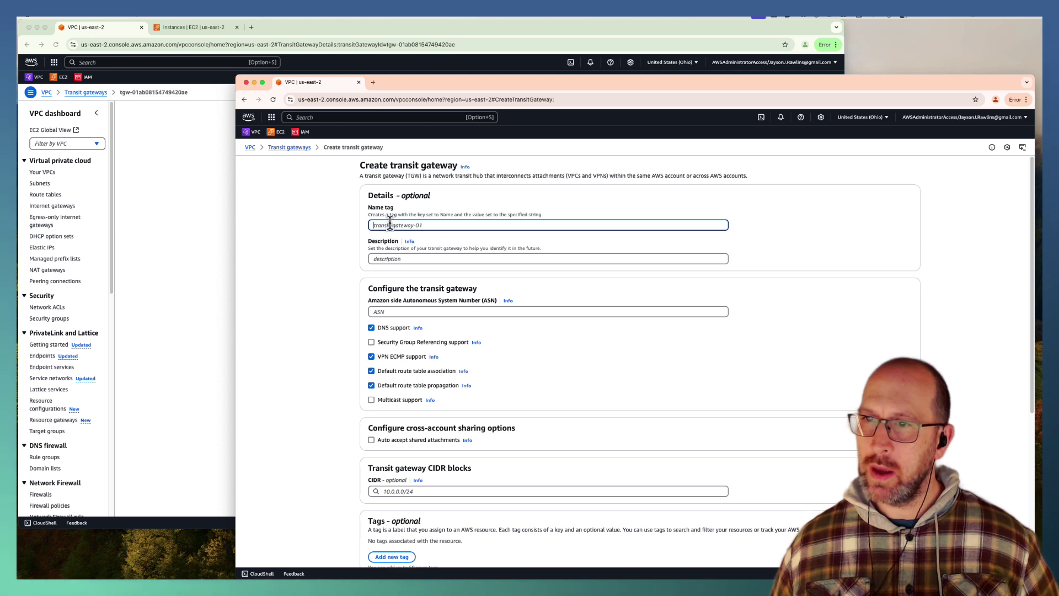
pyautogui.write('transi')
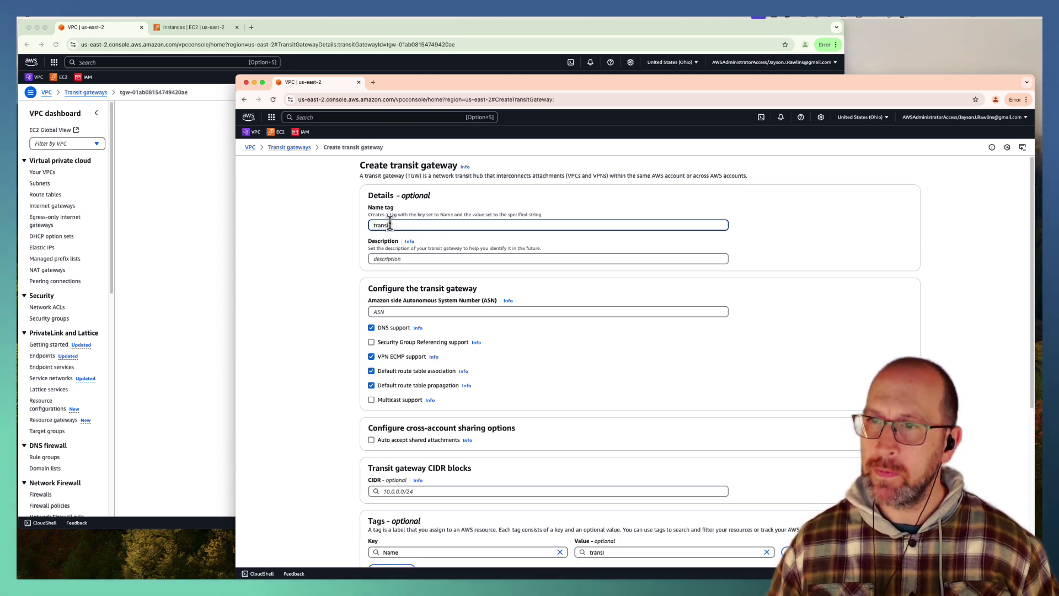
pyautogui.write('tgatew')
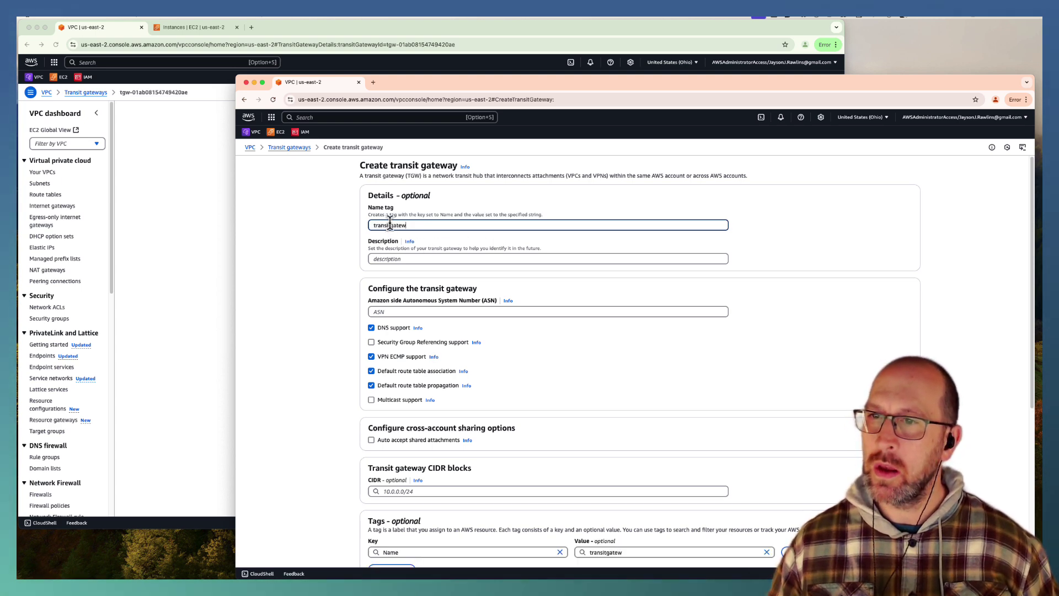
pyautogui.press('BackSpace')
pyautogui.write('way-b')
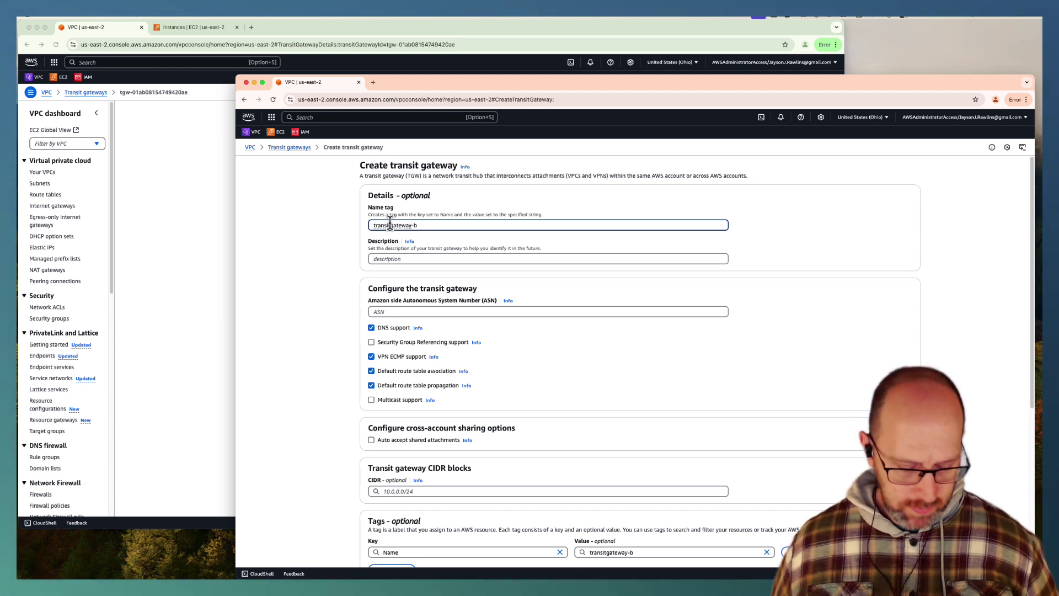
pyautogui.press('super+a')
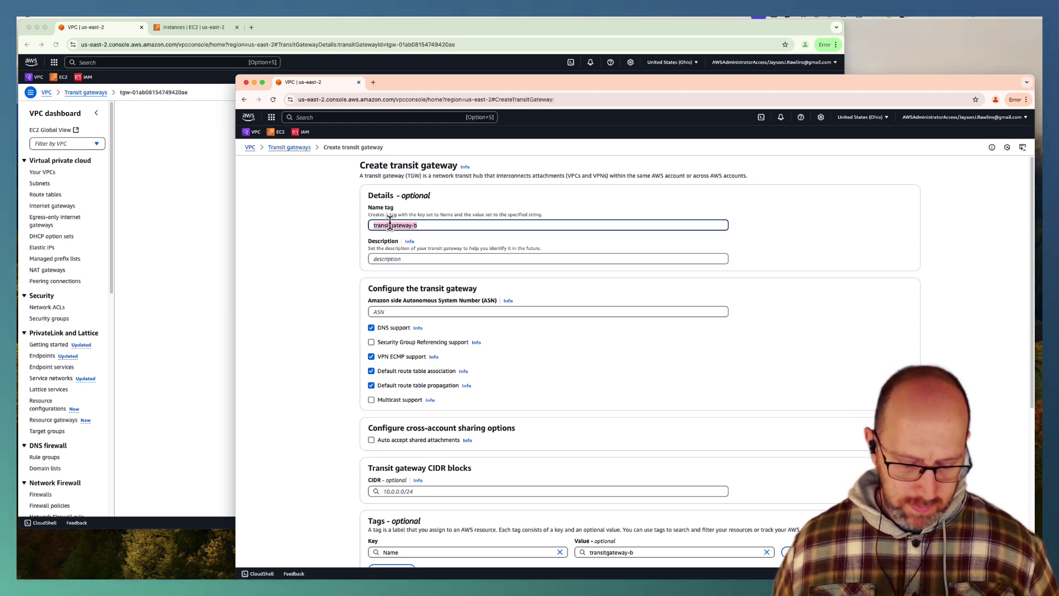
pyautogui.press('BackSpace')
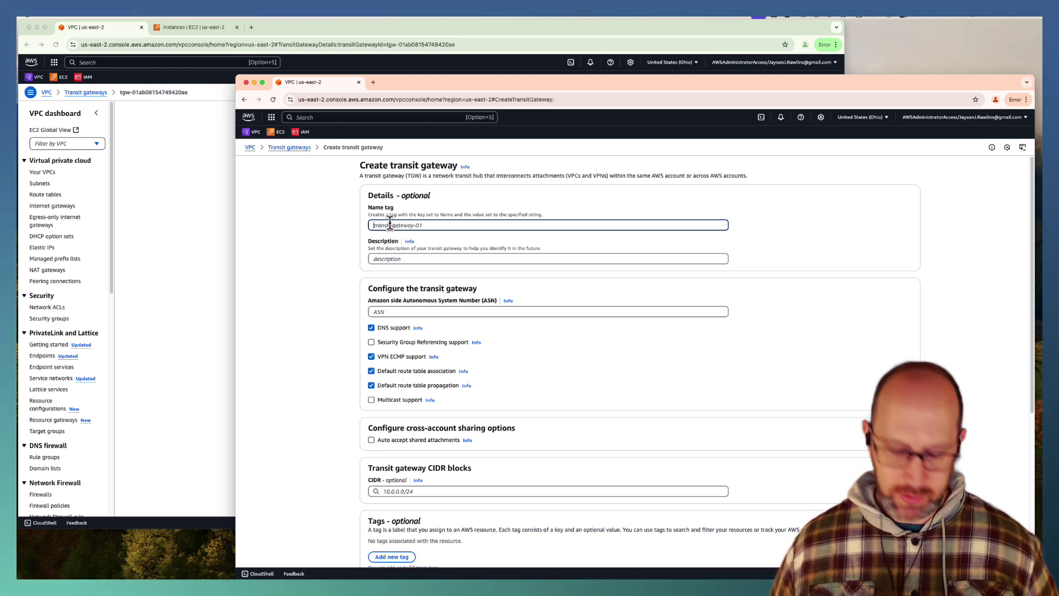
# Step: Set both the name tag and the description of the new transit gateway to transitgateway-b
pyautogui.write('tran')
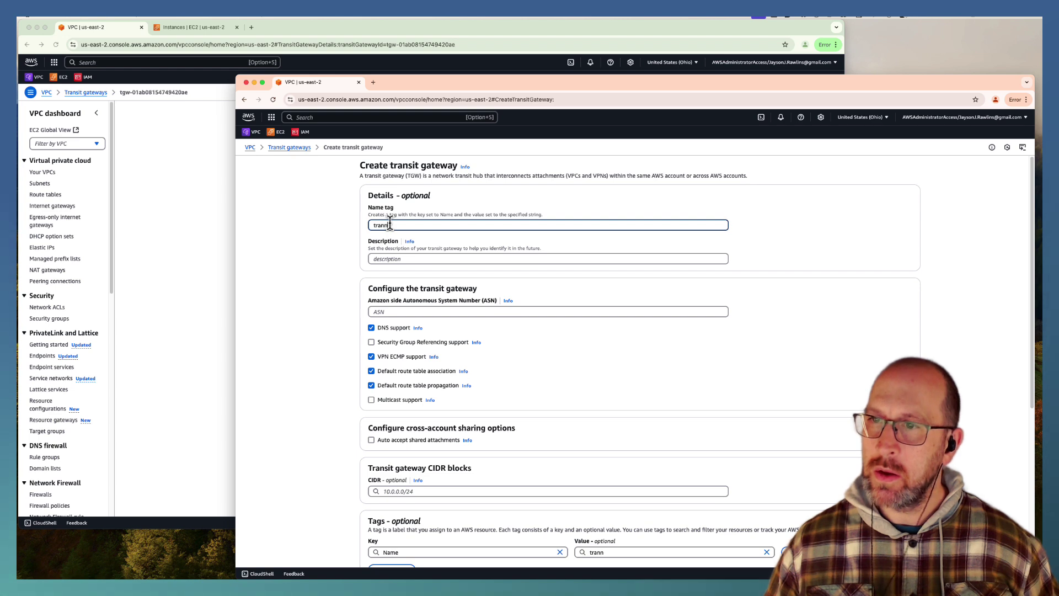
pyautogui.write('sit')
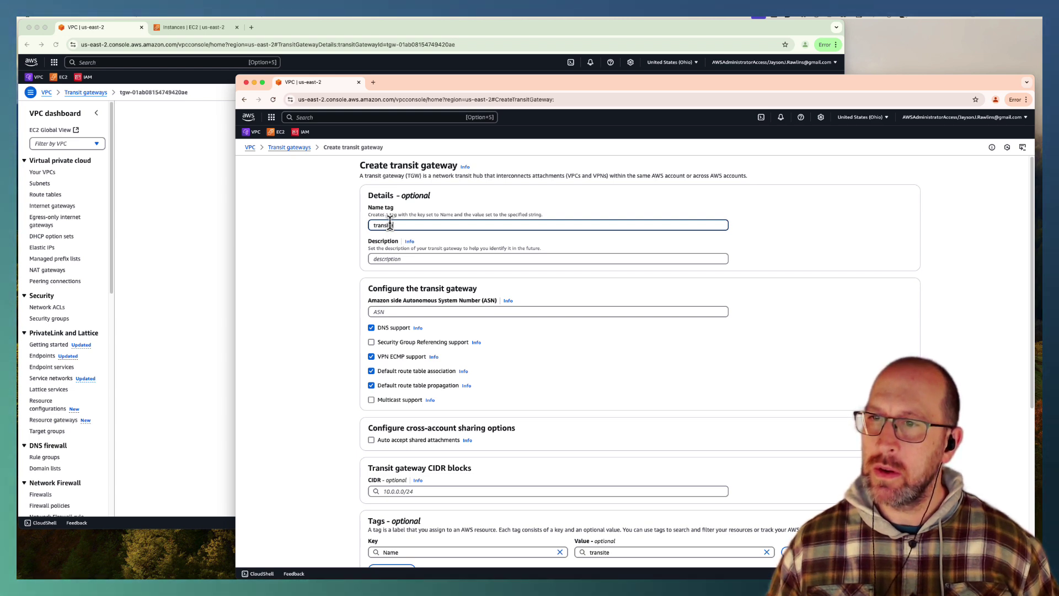
pyautogui.write('ga')
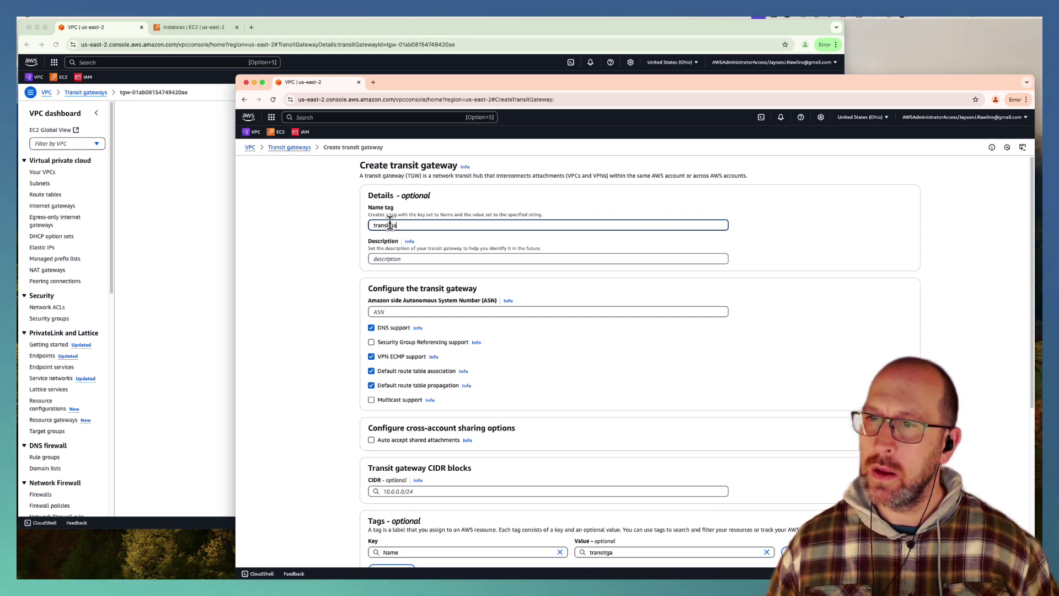
pyautogui.write('teway-b')
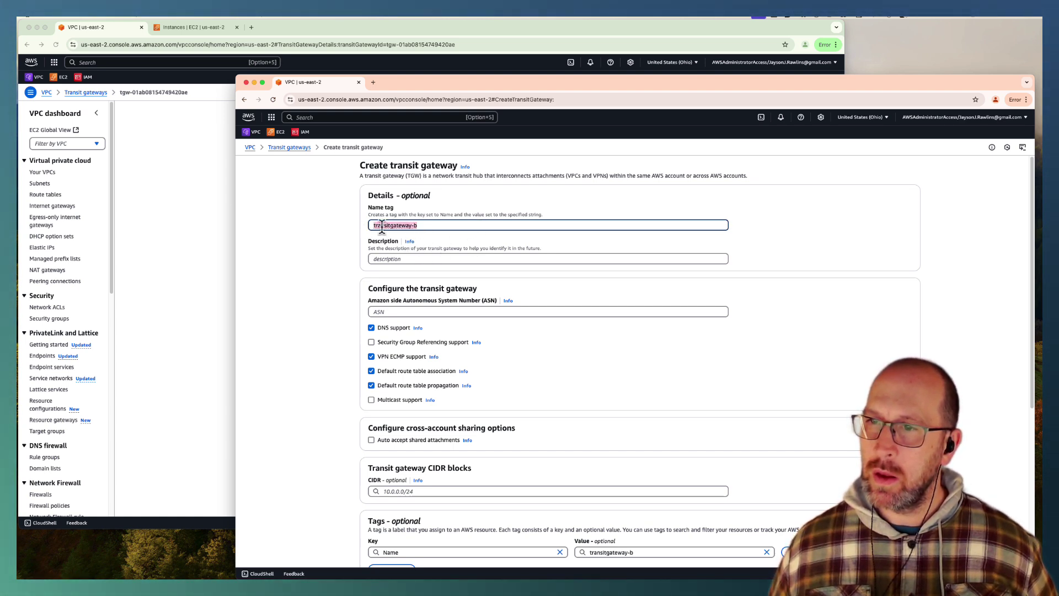
pyautogui.click(372, 259)
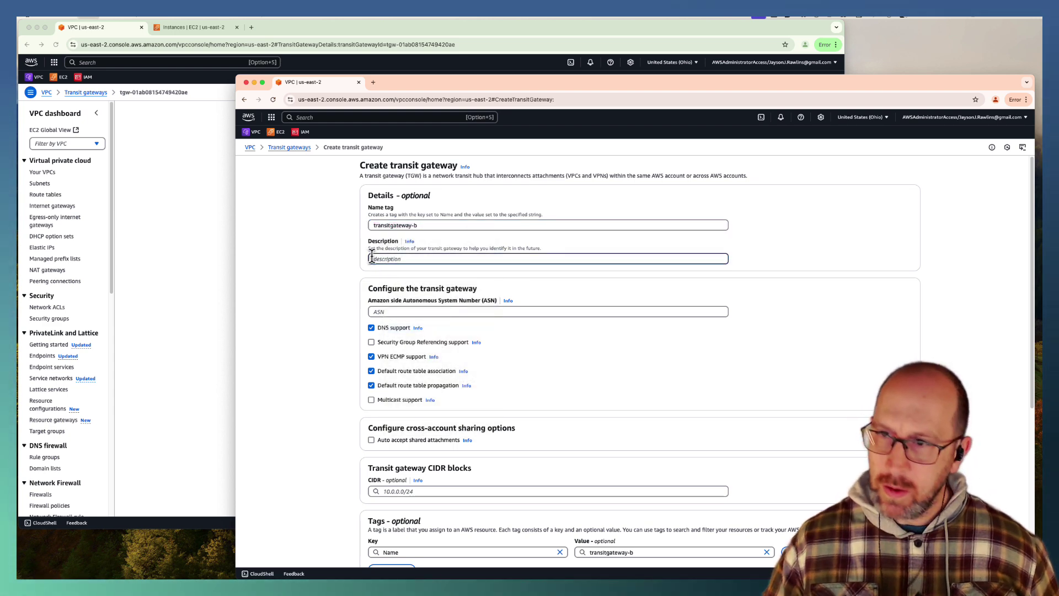
pyautogui.click(350, 323)
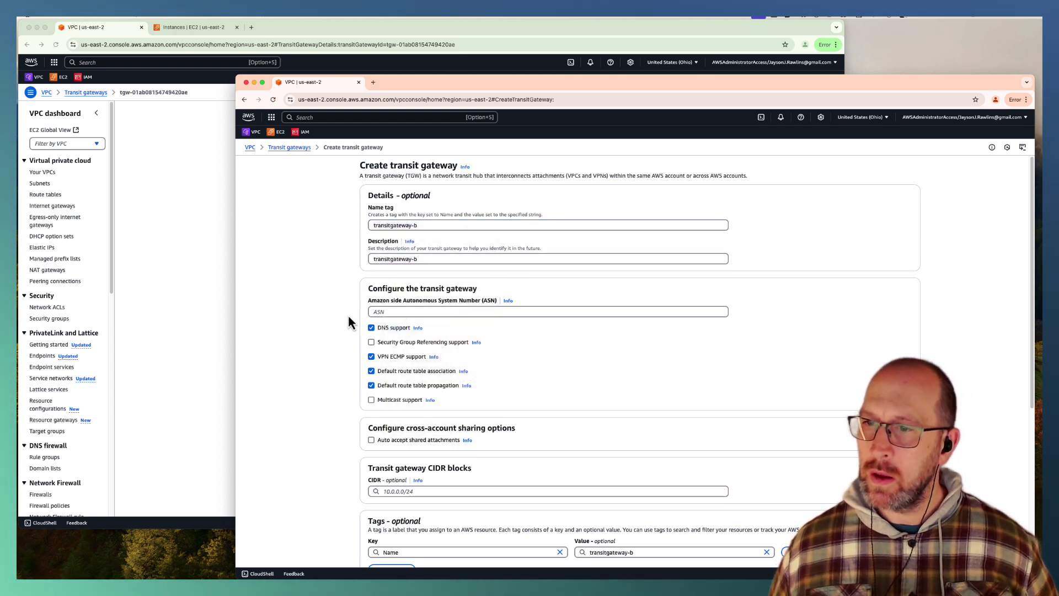
# Step: Create transitgateway-b with the default options and open its details page
pyautogui.scroll(-5, 359, 394)
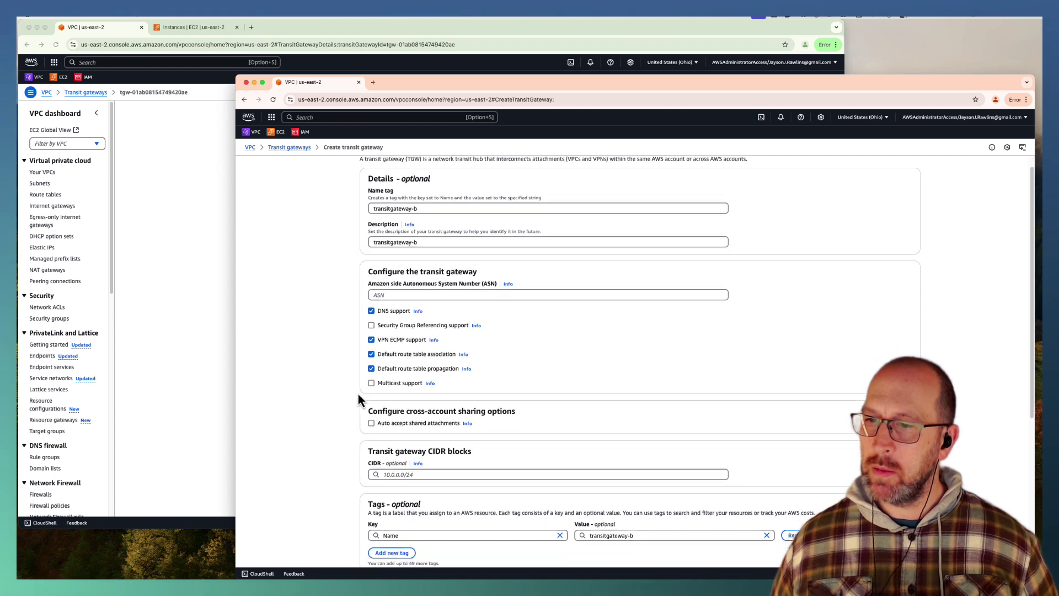
pyautogui.scroll(5, 341, 343)
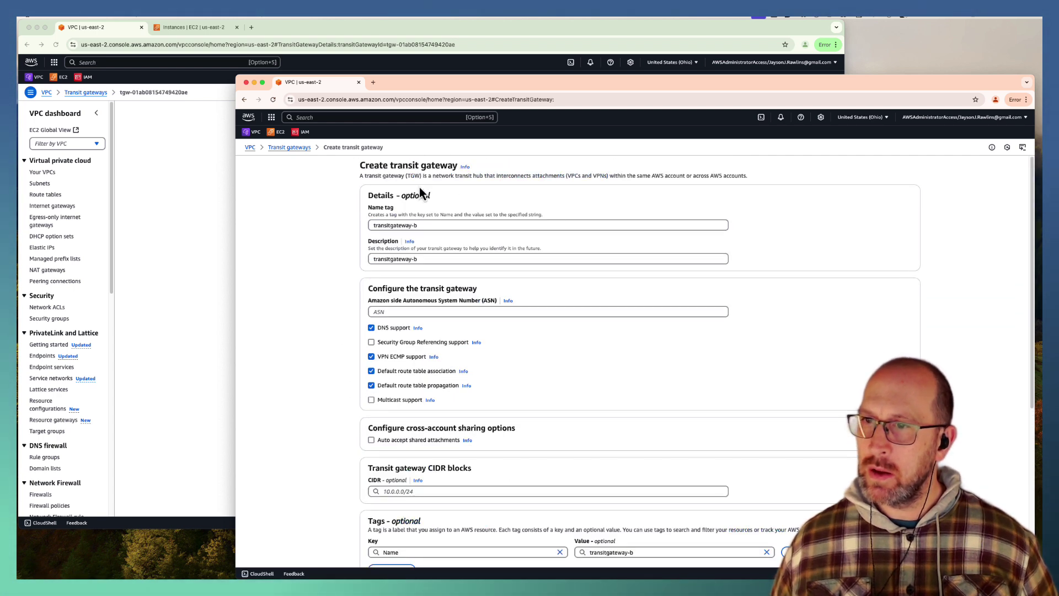
pyautogui.scroll(-5, 717, 453)
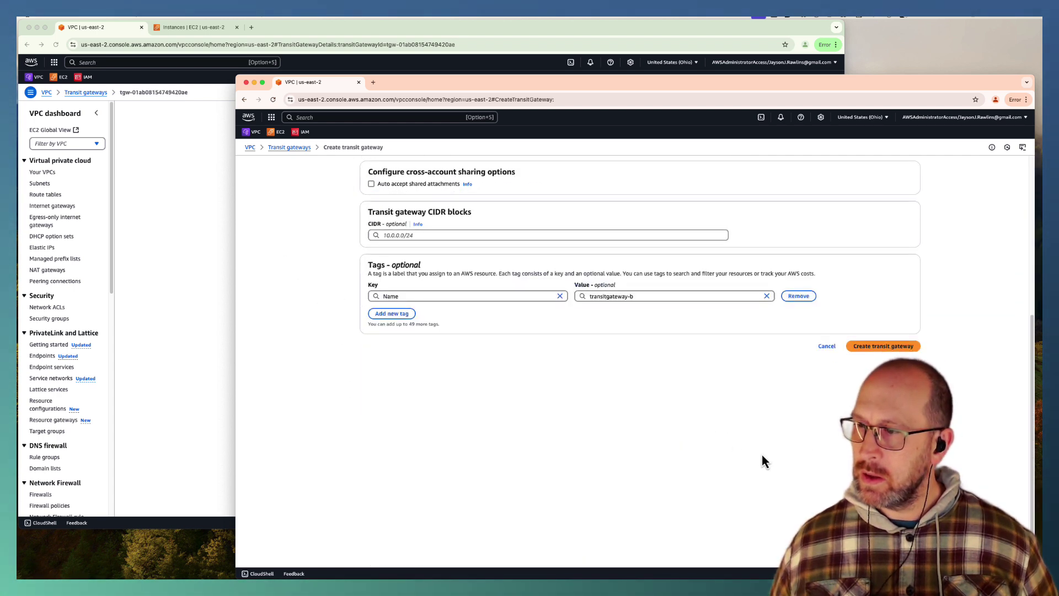
pyautogui.click(877, 349)
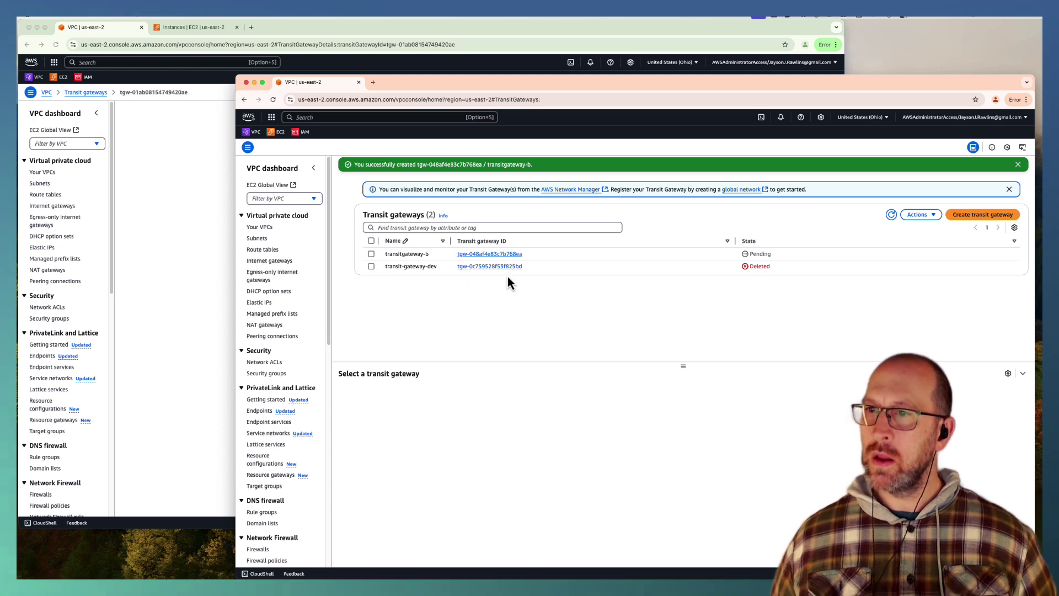
pyautogui.click(491, 254)
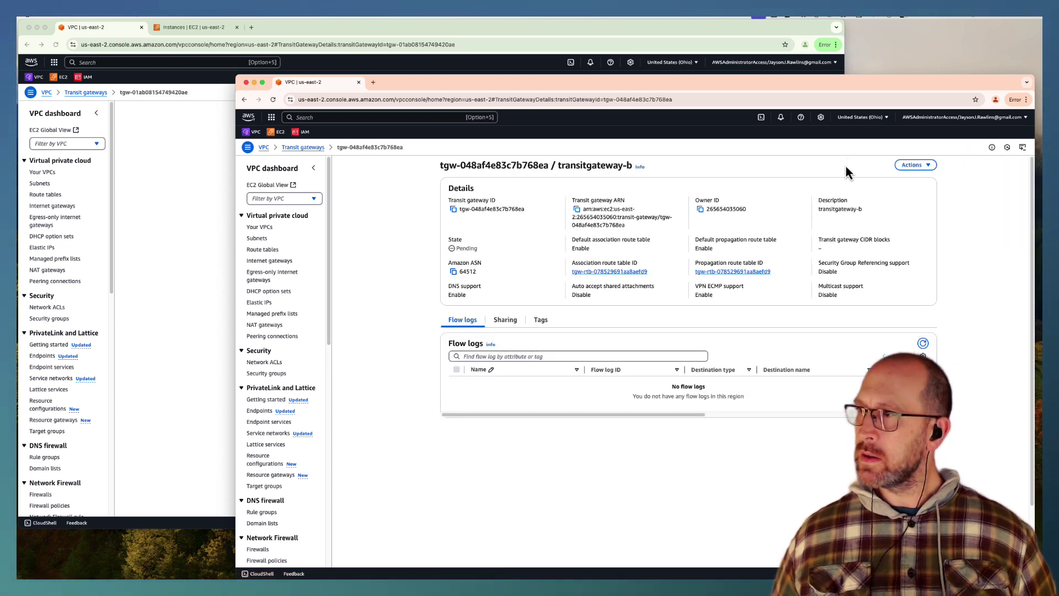
# Step: Reload the details page of transitgateway-a, and repeatedly that of transitgateway-b in its own window, to check that each gateway's state is Available
pyautogui.click(197, 201)
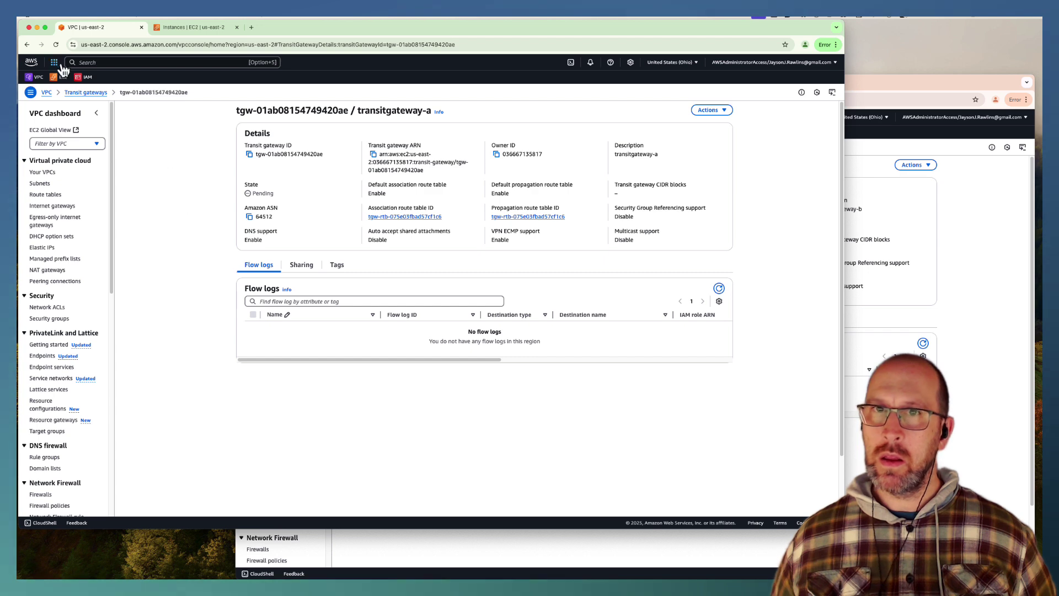
pyautogui.click(56, 44)
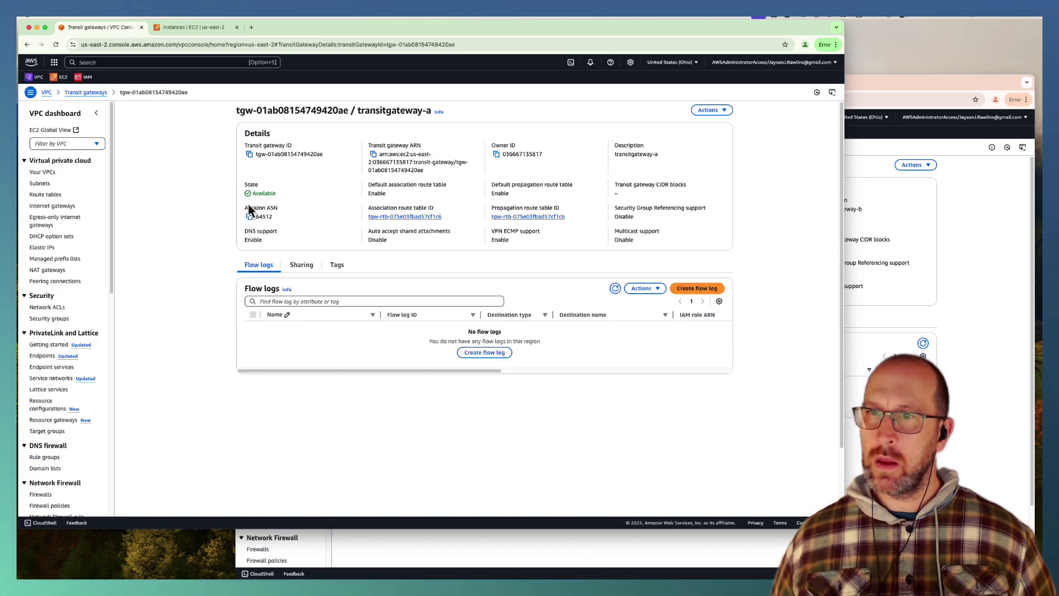
pyautogui.click(850, 217)
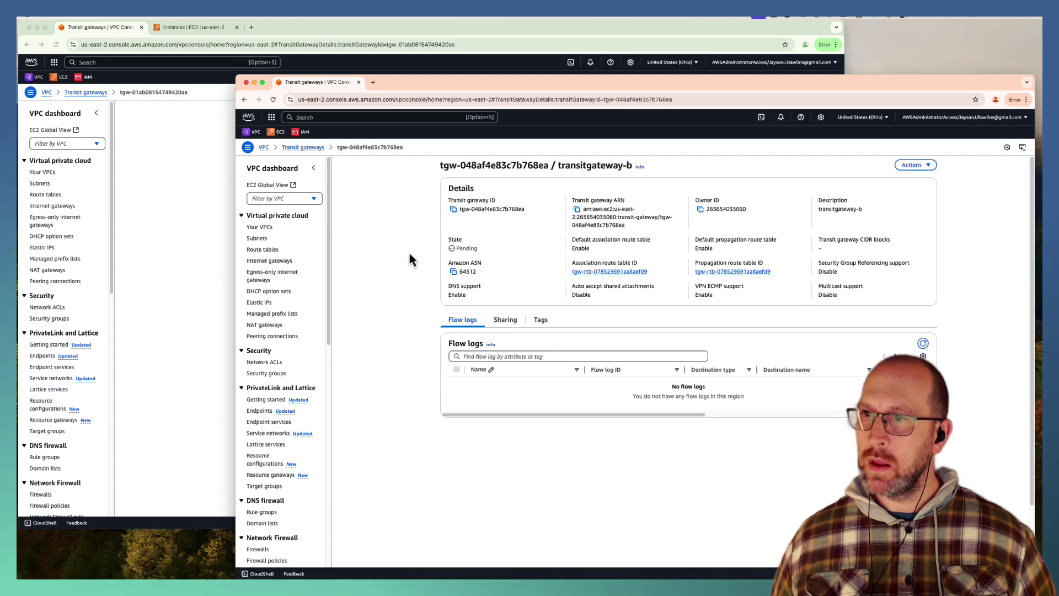
pyautogui.click(274, 100)
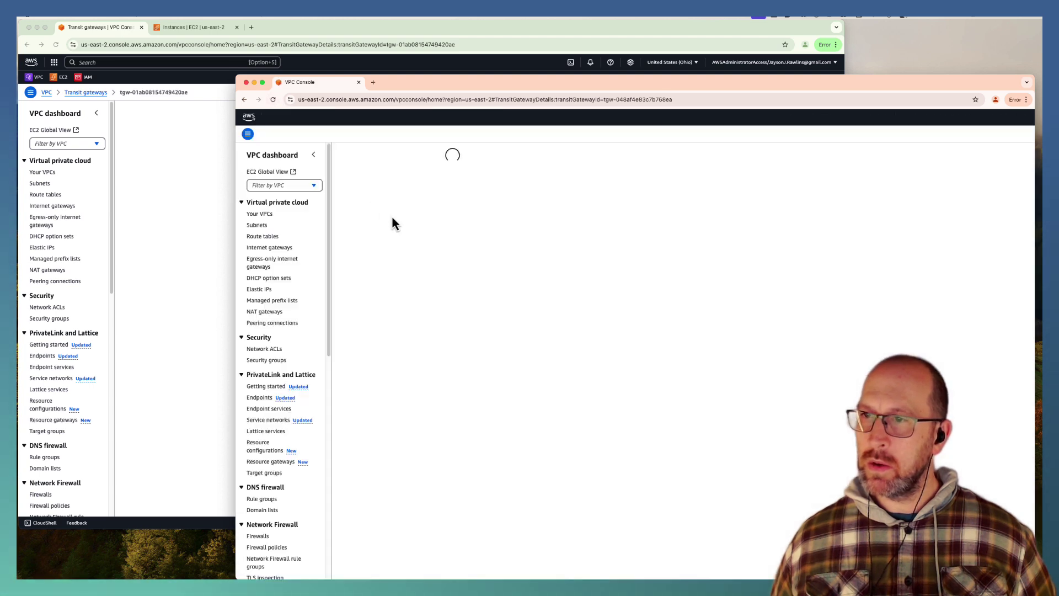
pyautogui.click(273, 100)
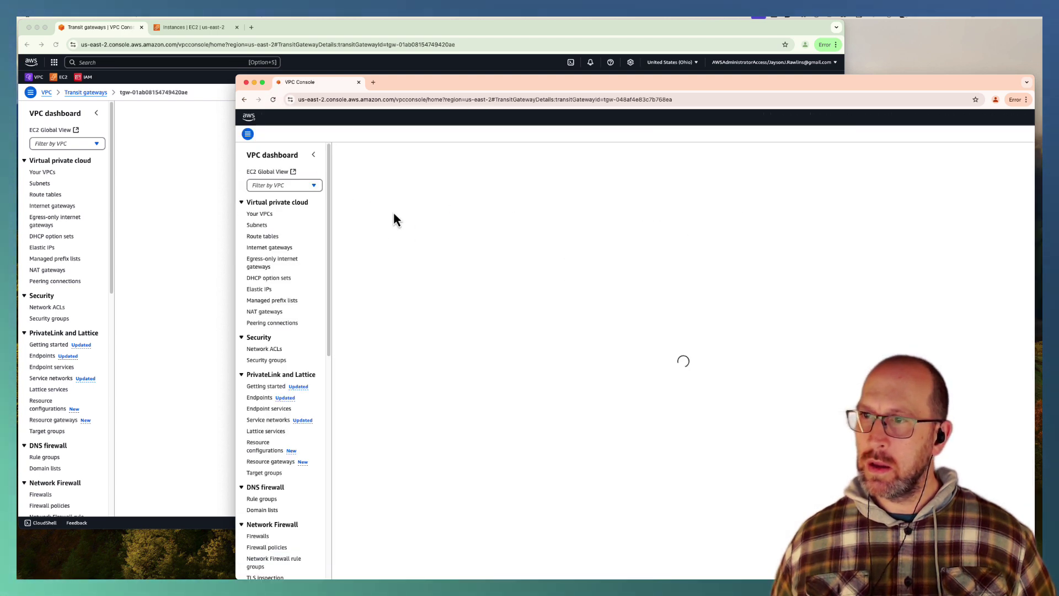
pyautogui.click(274, 103)
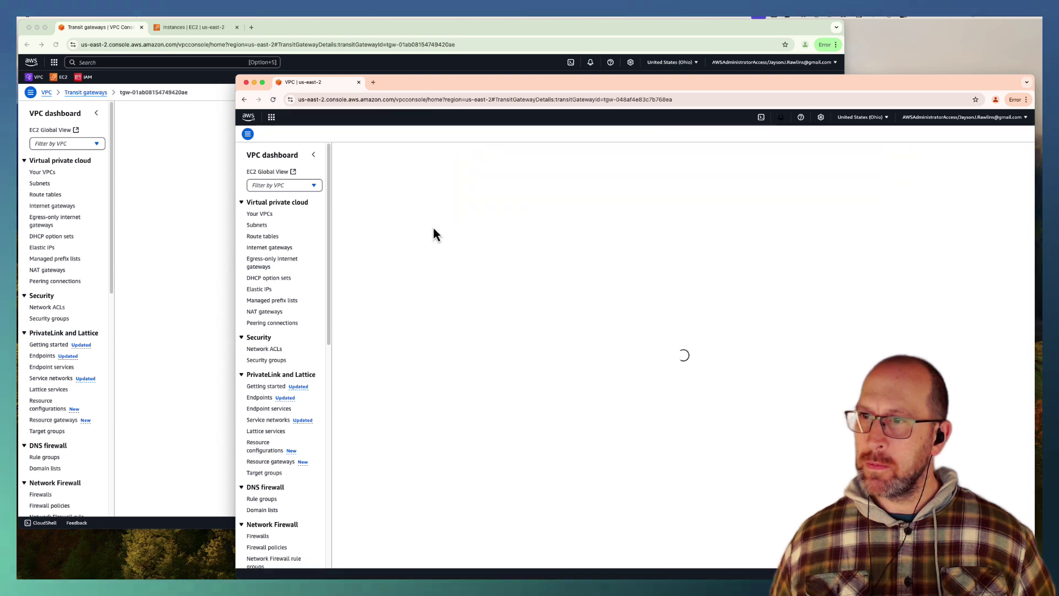
pyautogui.click(274, 102)
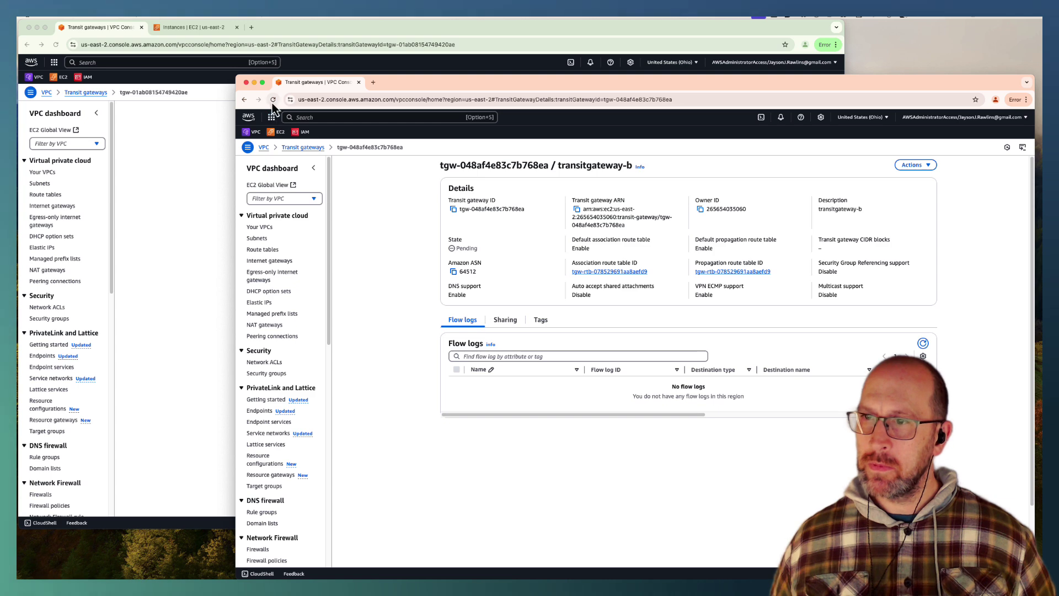
pyautogui.click(273, 103)
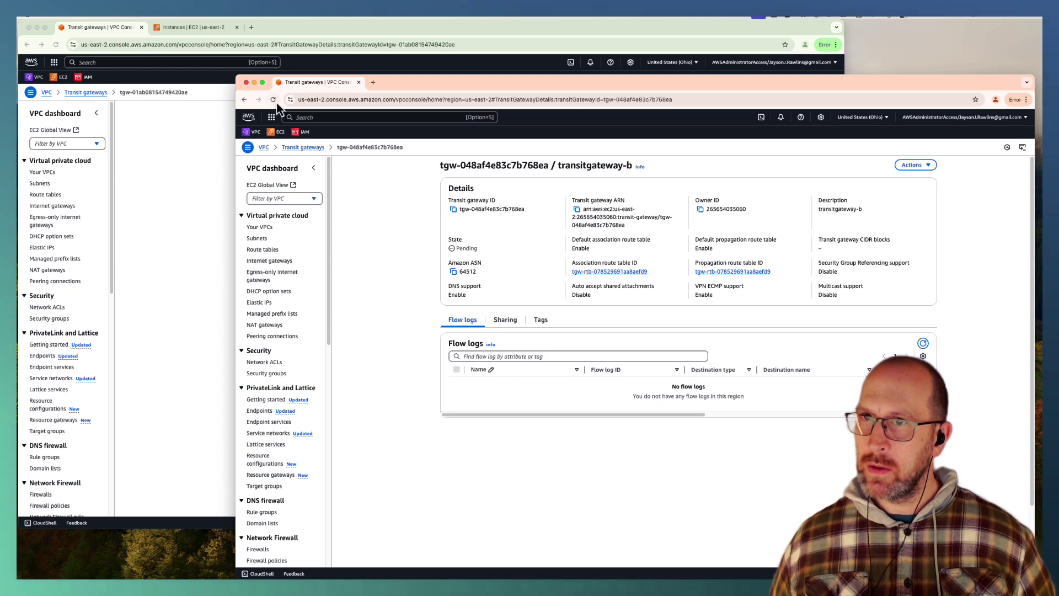
pyautogui.click(275, 102)
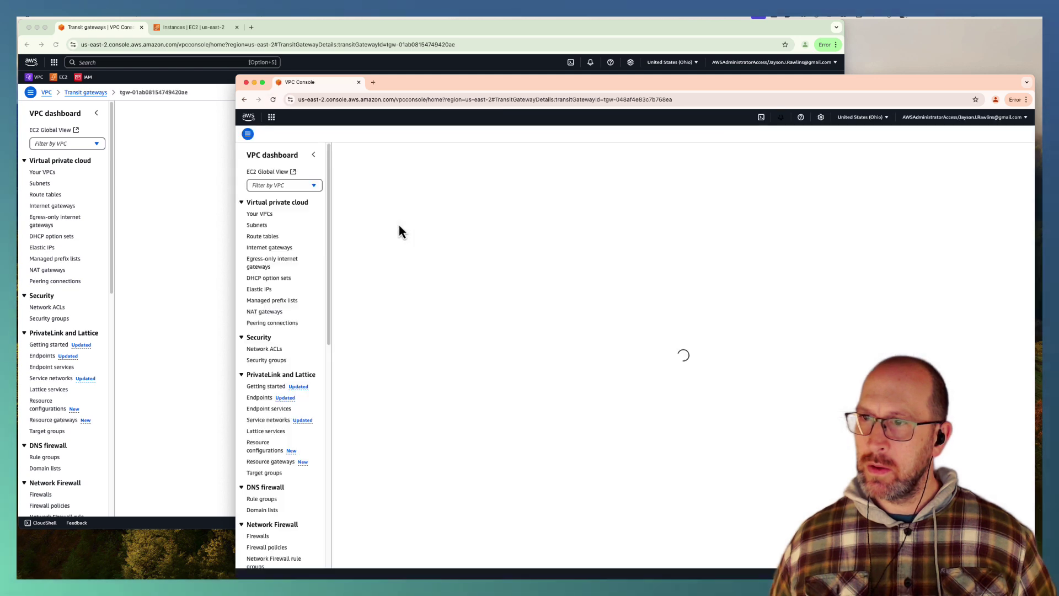
pyautogui.click(275, 103)
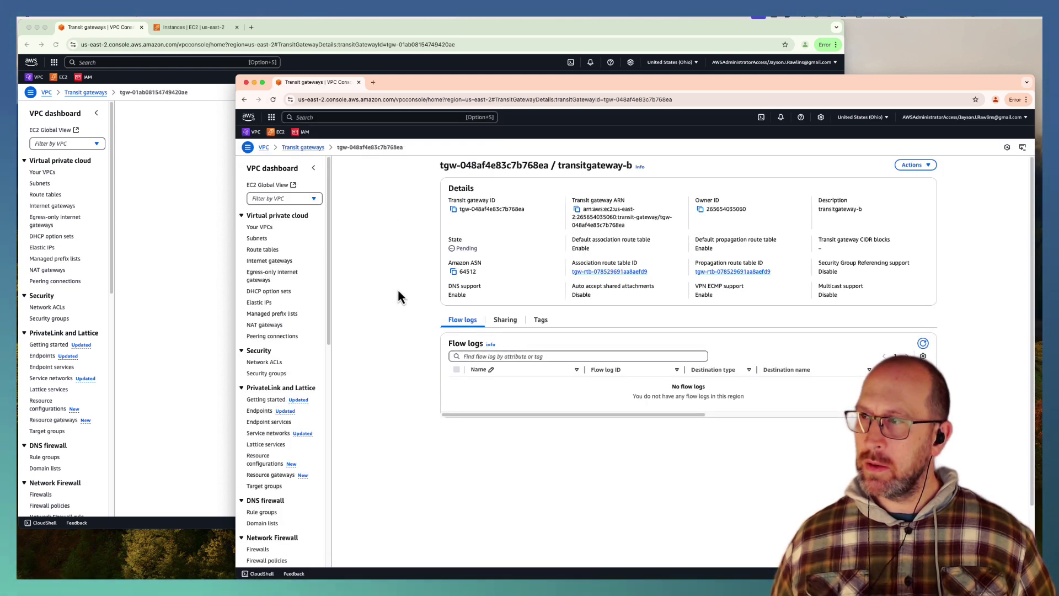
pyautogui.click(273, 99)
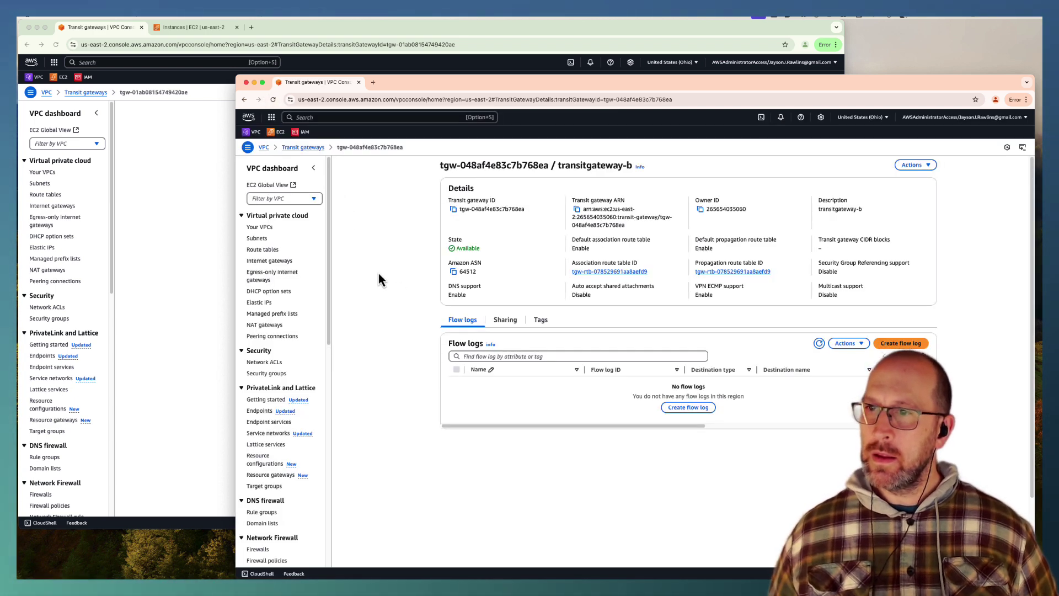
# Step: Switch back to the vpc-a window, open its transit gateway attachments list and look over the columns
pyautogui.click(197, 247)
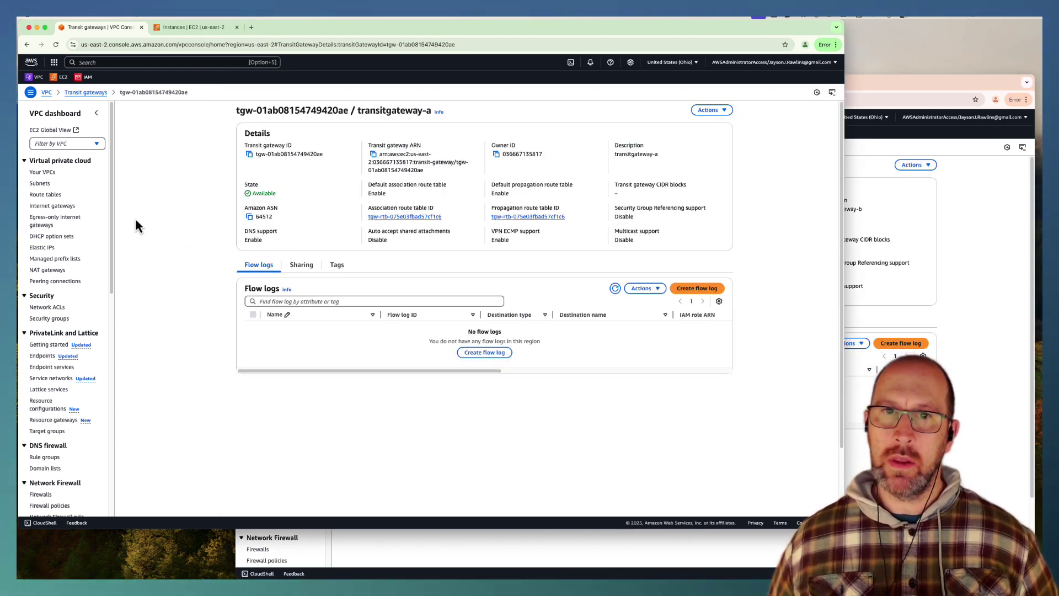
pyautogui.scroll(-5, 61, 309)
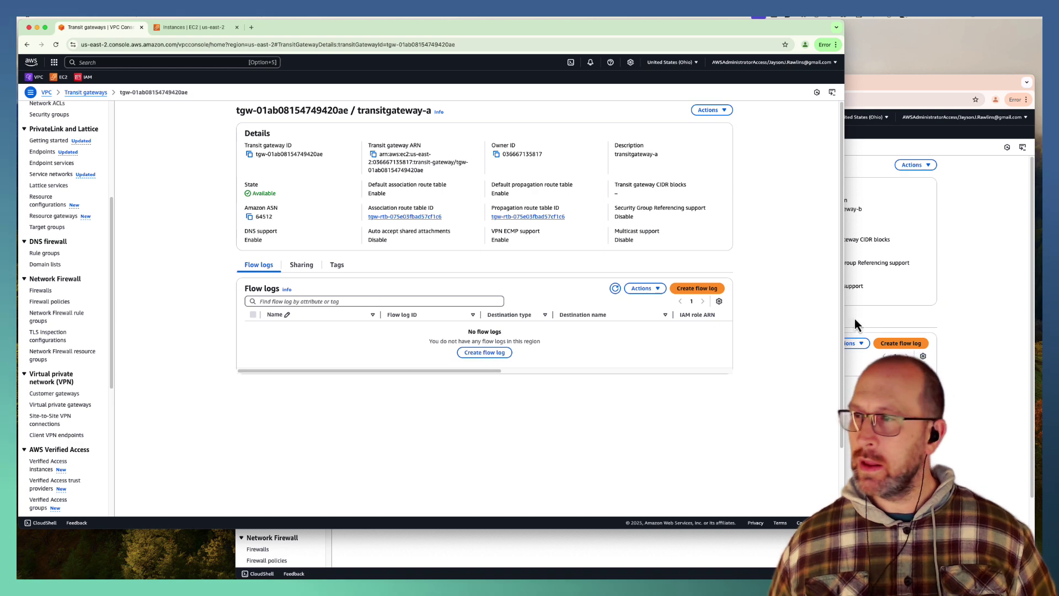
pyautogui.click(1015, 305)
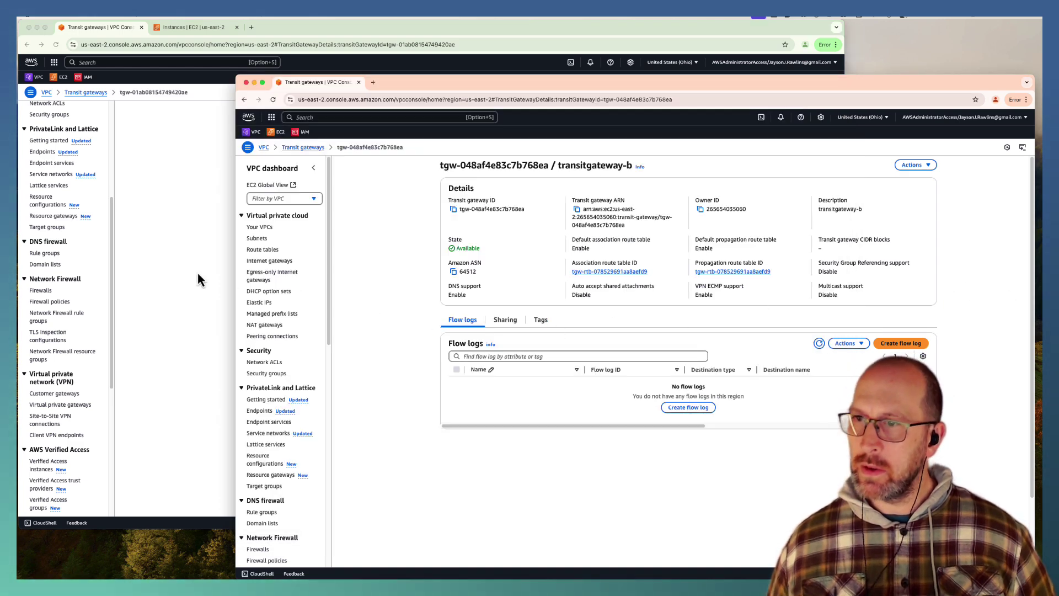
pyautogui.click(165, 261)
pyautogui.scroll(-5, 59, 254)
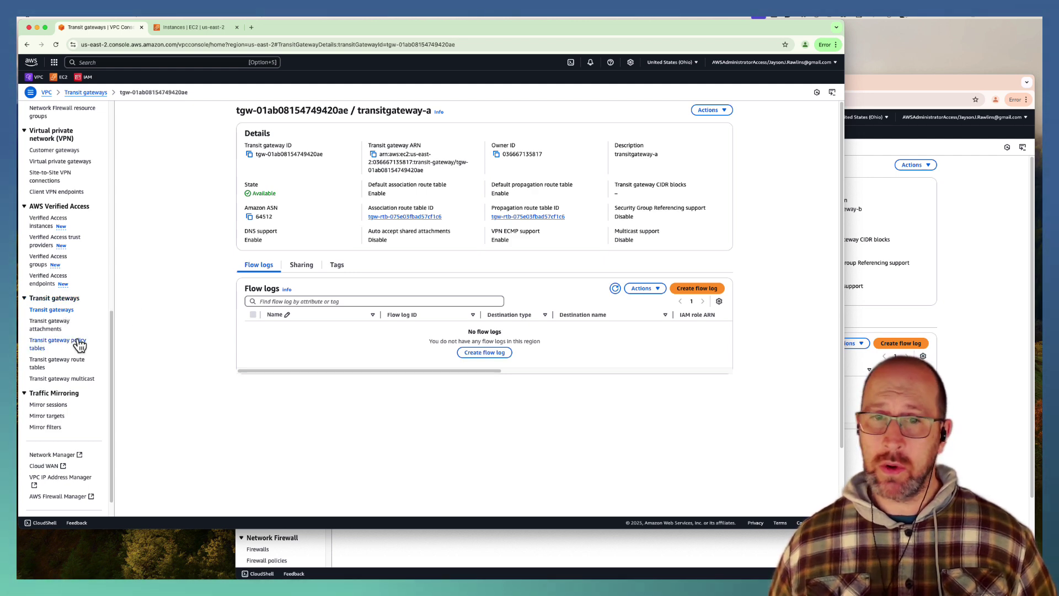
pyautogui.click(49, 326)
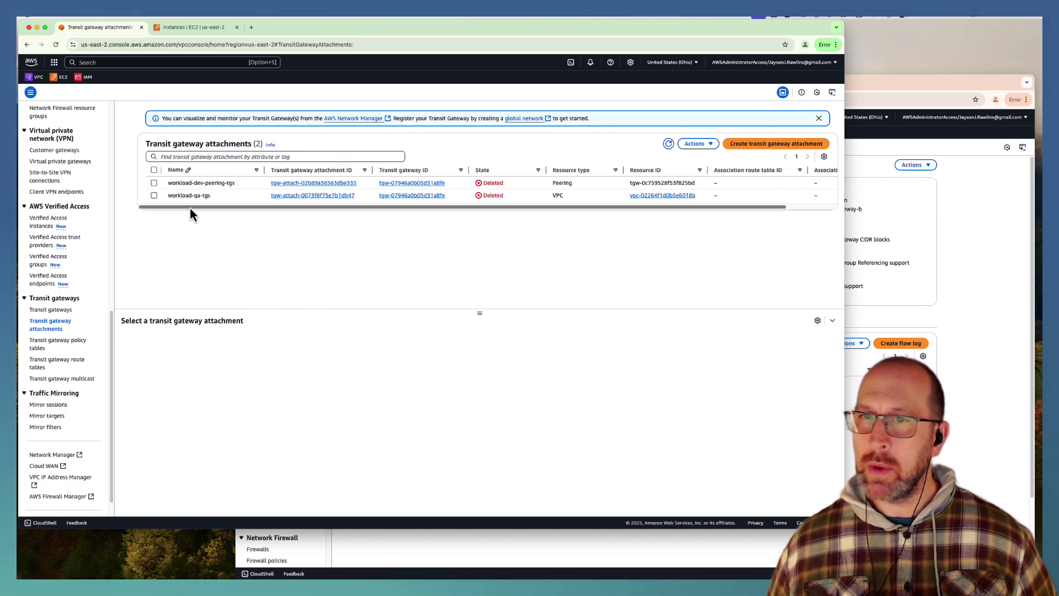
pyautogui.hscroll(3, 190, 207)
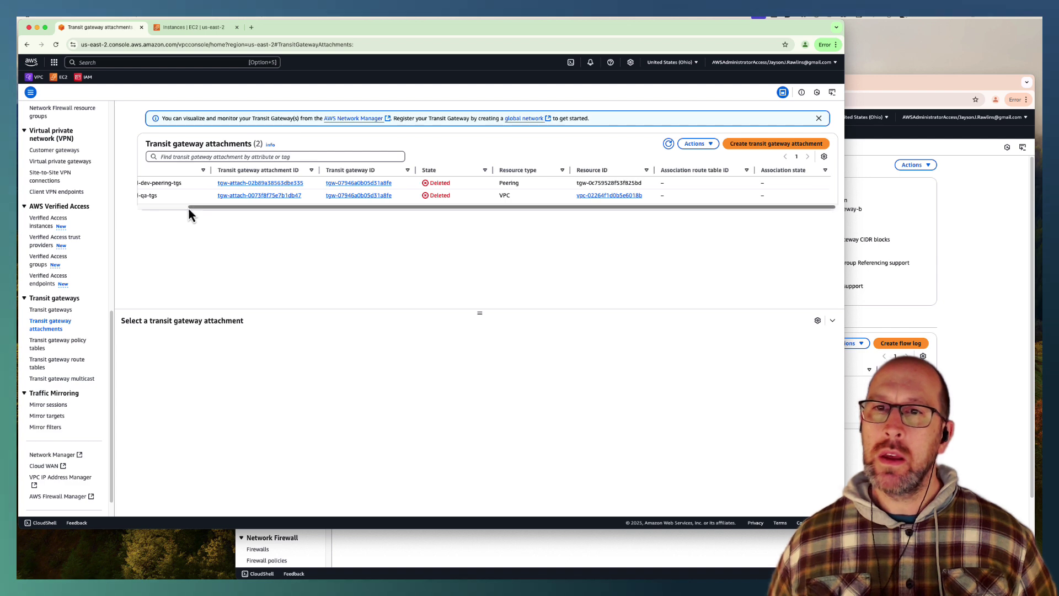
pyautogui.moveTo(188, 208); pyautogui.dragTo(147, 207)
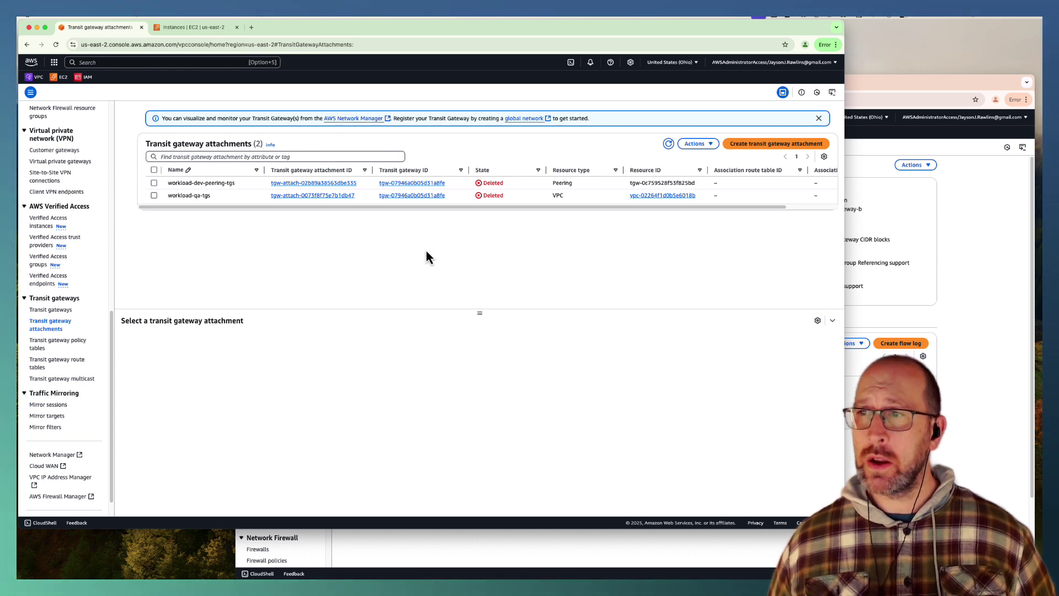
# Step: Start creating a transit gateway attachment and set its name tag to transite-gateway-attachment-a
pyautogui.click(729, 147)
pyautogui.click(182, 168)
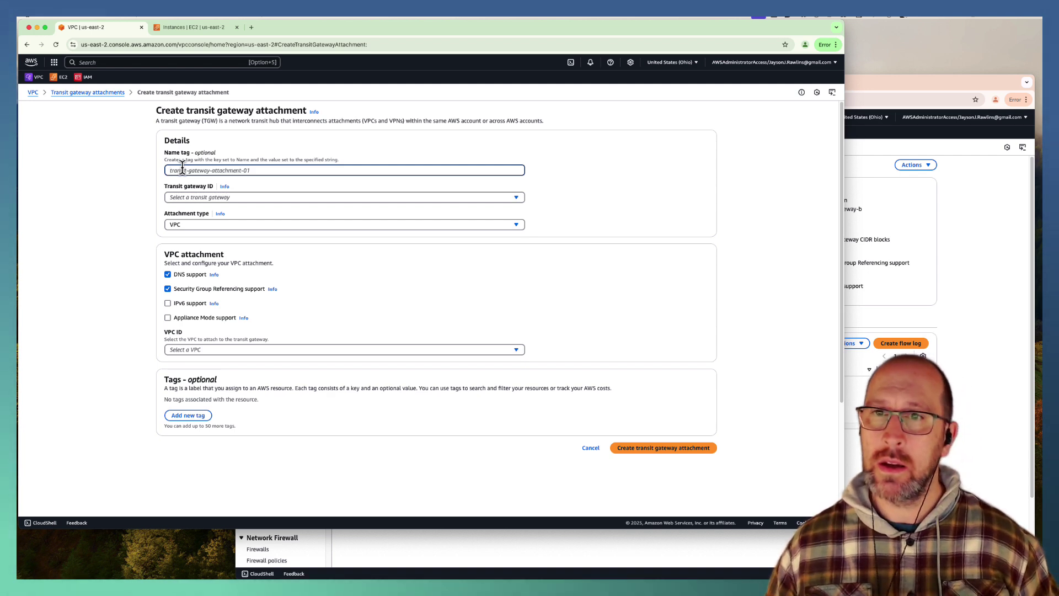
pyautogui.write('transite-gateway')
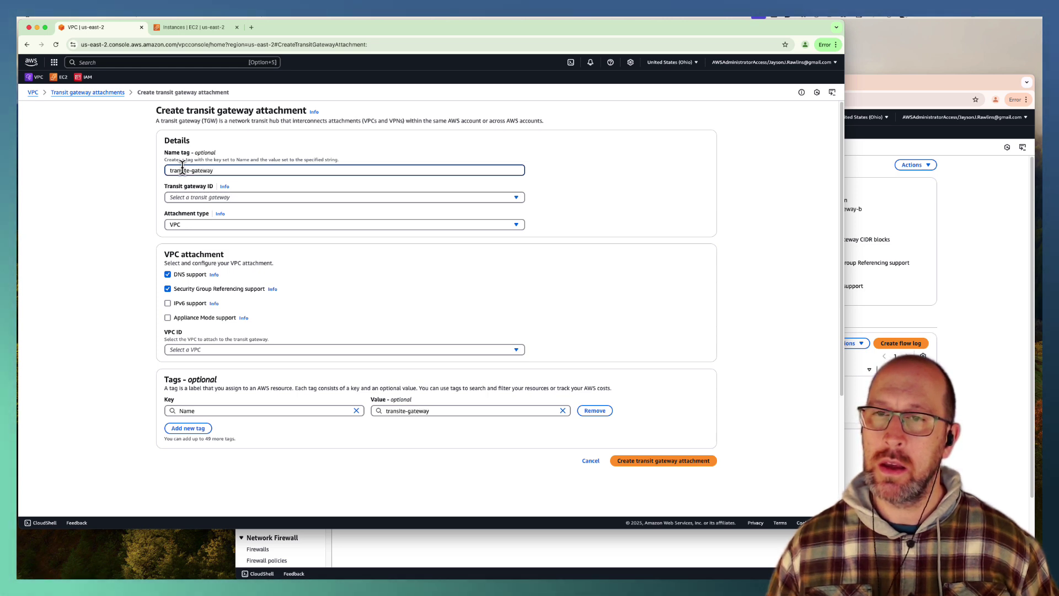
pyautogui.write('-attachment')
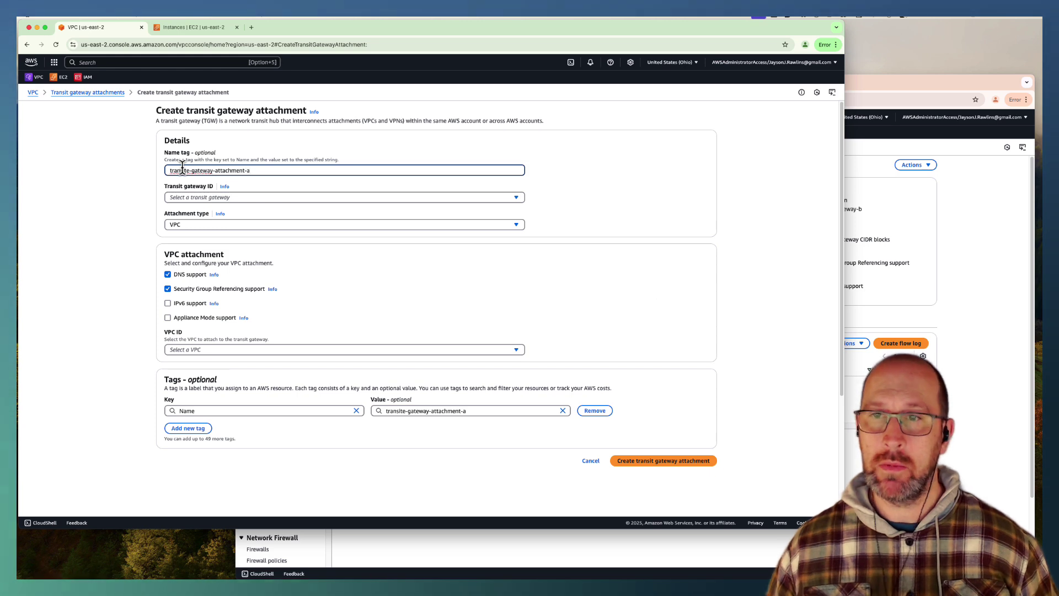
pyautogui.write('-a')
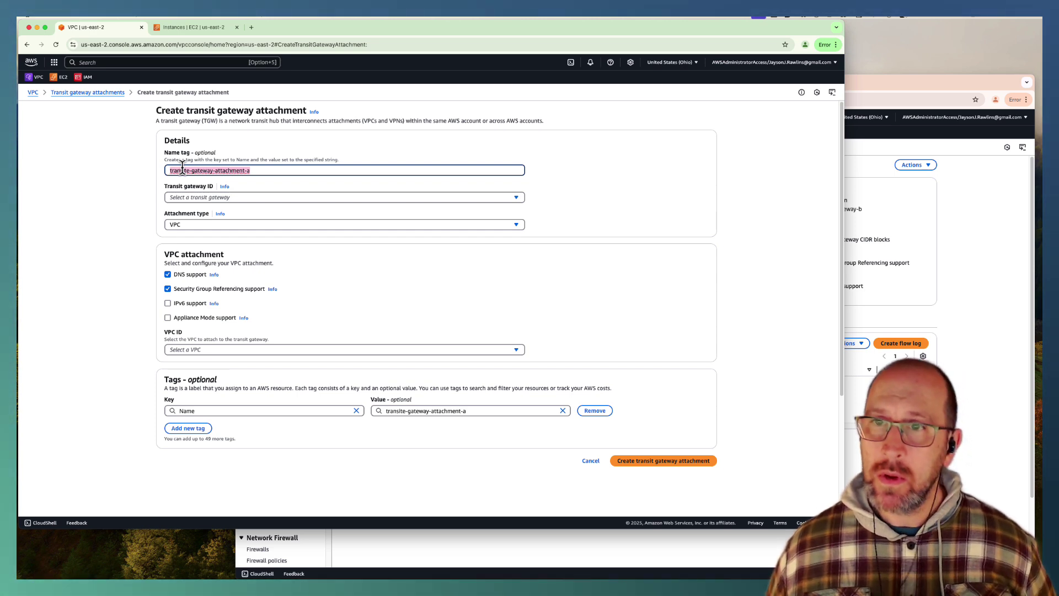
# Step: Choose transitgateway-a's ID as the attachment's transit gateway and keep VPC as the attachment type
pyautogui.click(173, 199)
pyautogui.click(194, 224)
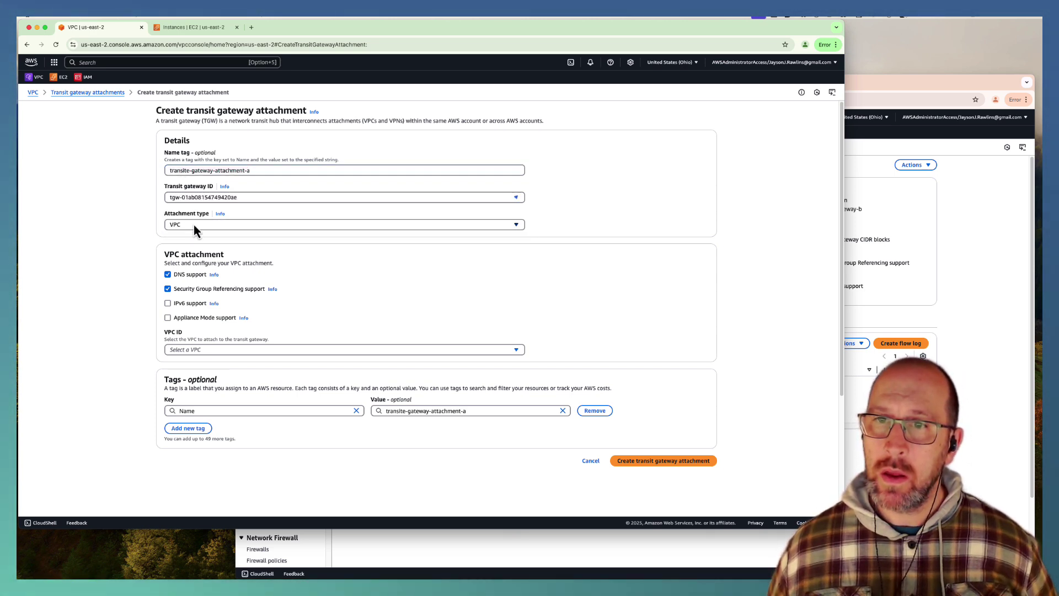
pyautogui.click(205, 226)
pyautogui.click(202, 227)
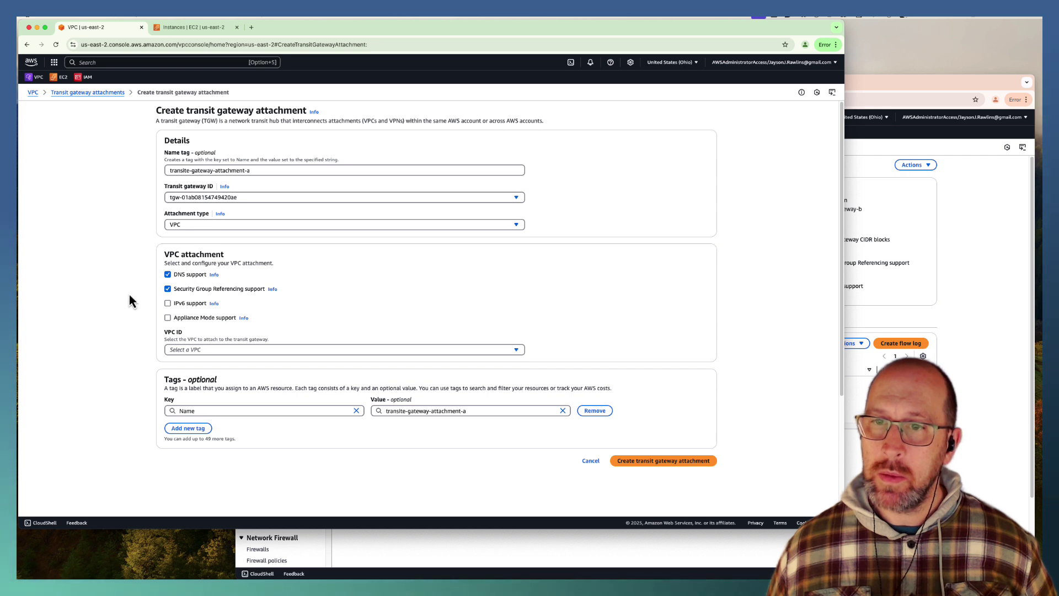
# Step: Choose vpc-a-vpc as the VPC to attach to the transit gateway
pyautogui.scroll(-5, 130, 326)
pyautogui.click(185, 204)
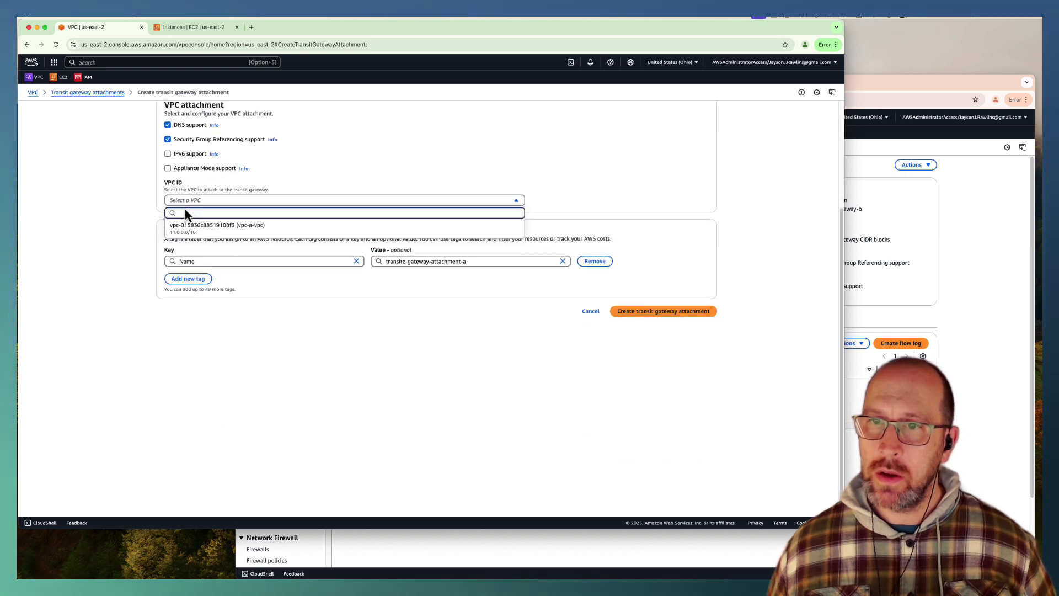
pyautogui.click(187, 225)
pyautogui.scroll(2, 114, 292)
pyautogui.scroll(4, 120, 301)
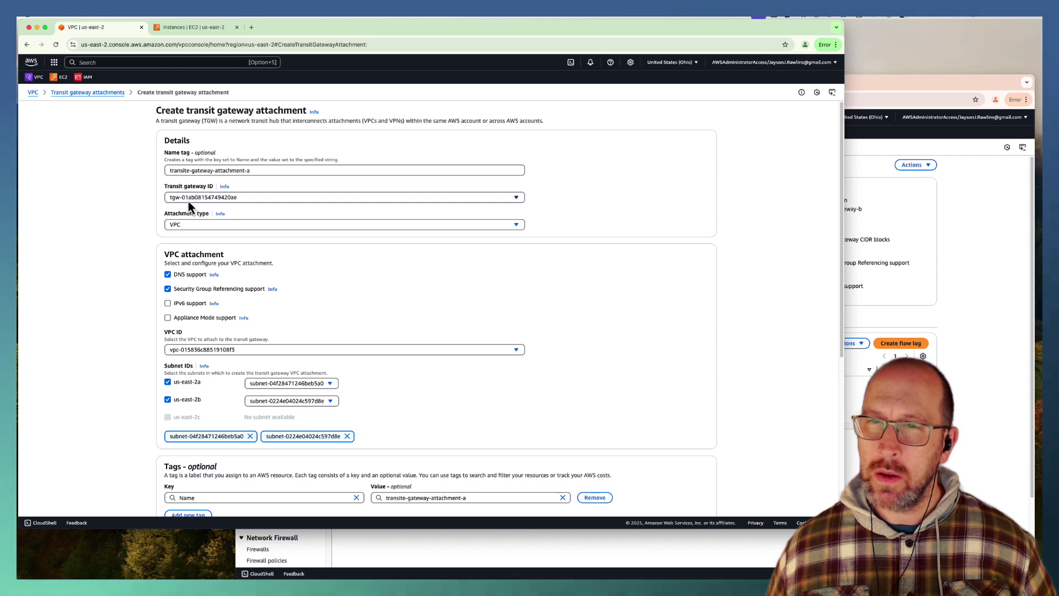
# Step: Set the attachment's subnets to vpc-a-subnet-private1-us-east-2a for us-east-2a and vpc-a-subnet-private2-us-east-2b for us-east-2b
pyautogui.scroll(-6, 124, 284)
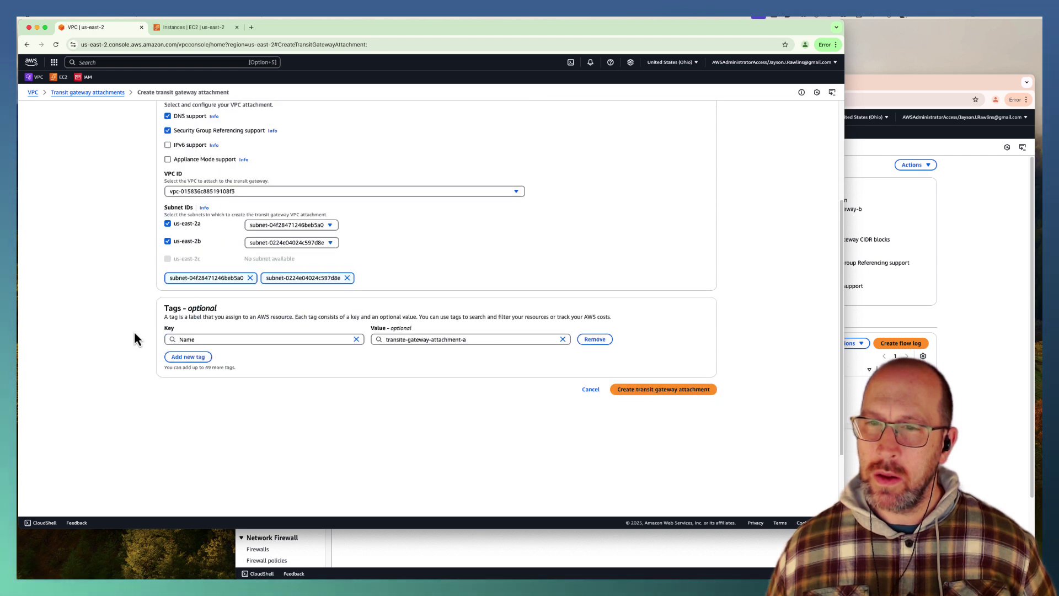
pyautogui.click(295, 226)
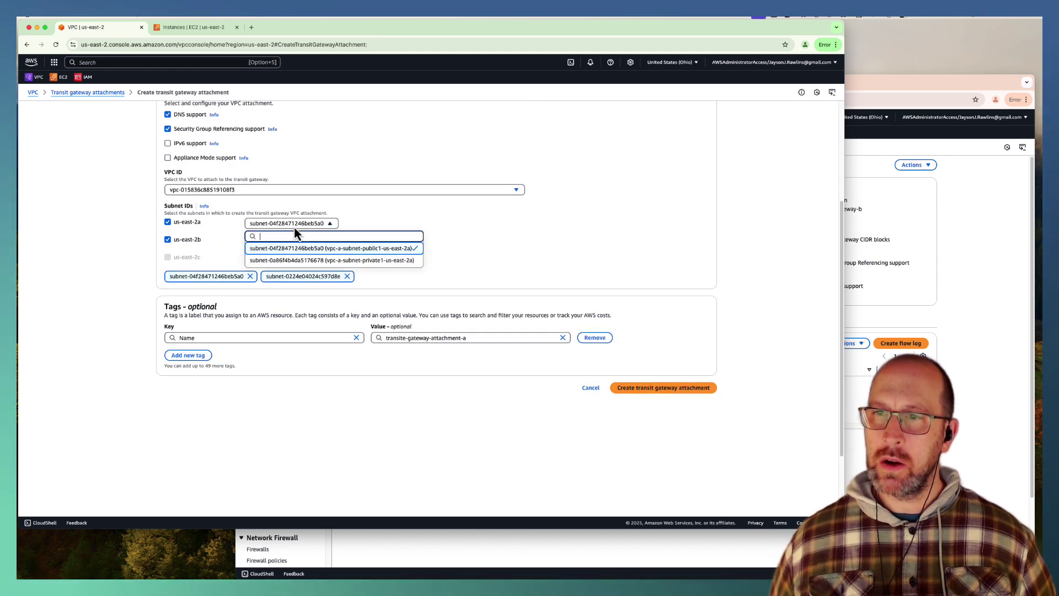
pyautogui.click(322, 261)
pyautogui.click(319, 244)
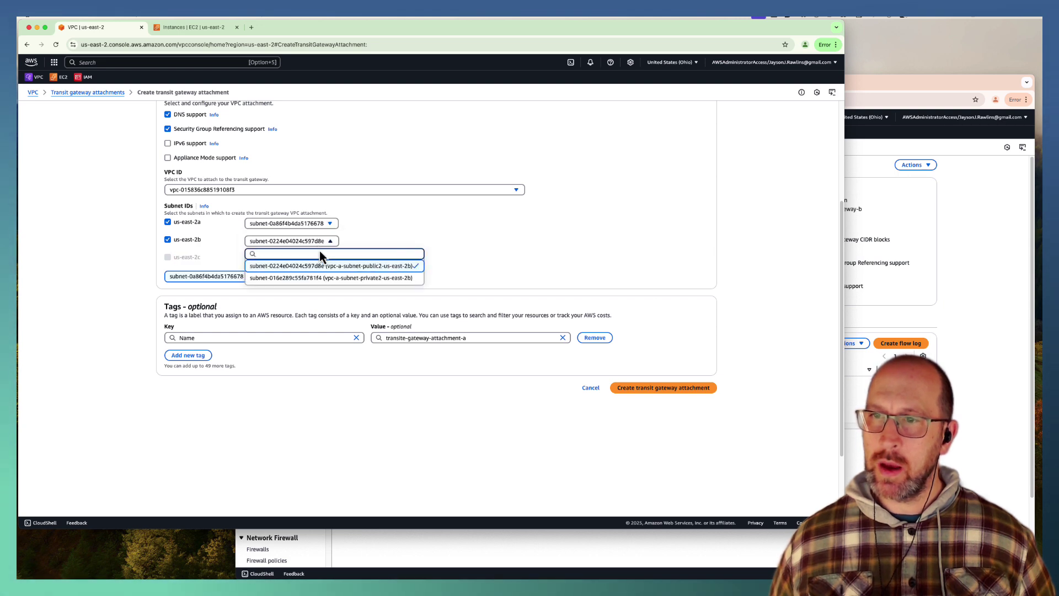
pyautogui.click(331, 278)
# Step: Review the settings of transite-gateway-attachment-a and create the transit gateway attachment
pyautogui.scroll(5, 120, 268)
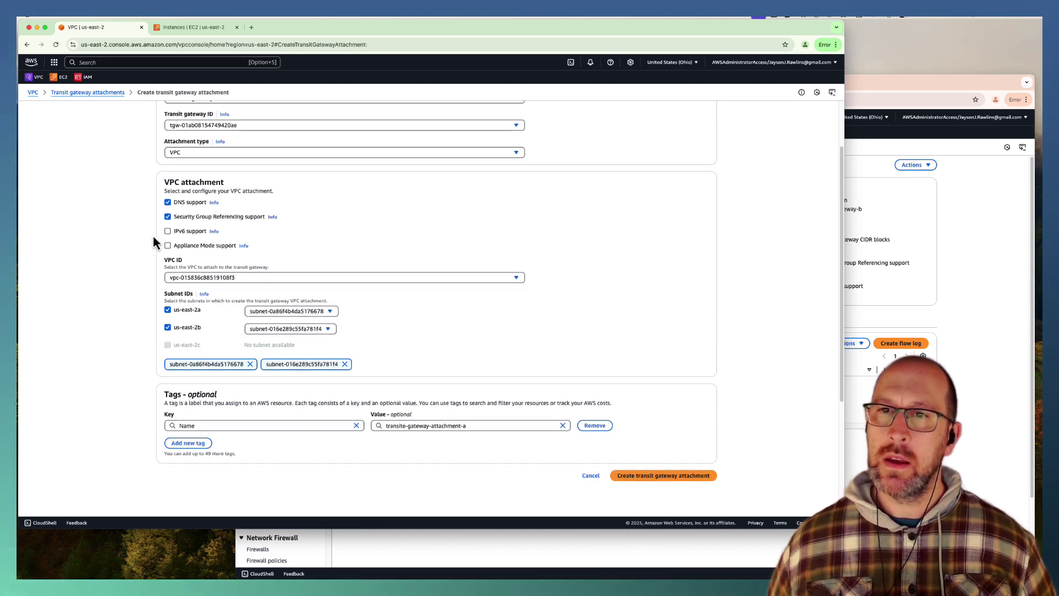
pyautogui.scroll(-5, 107, 230)
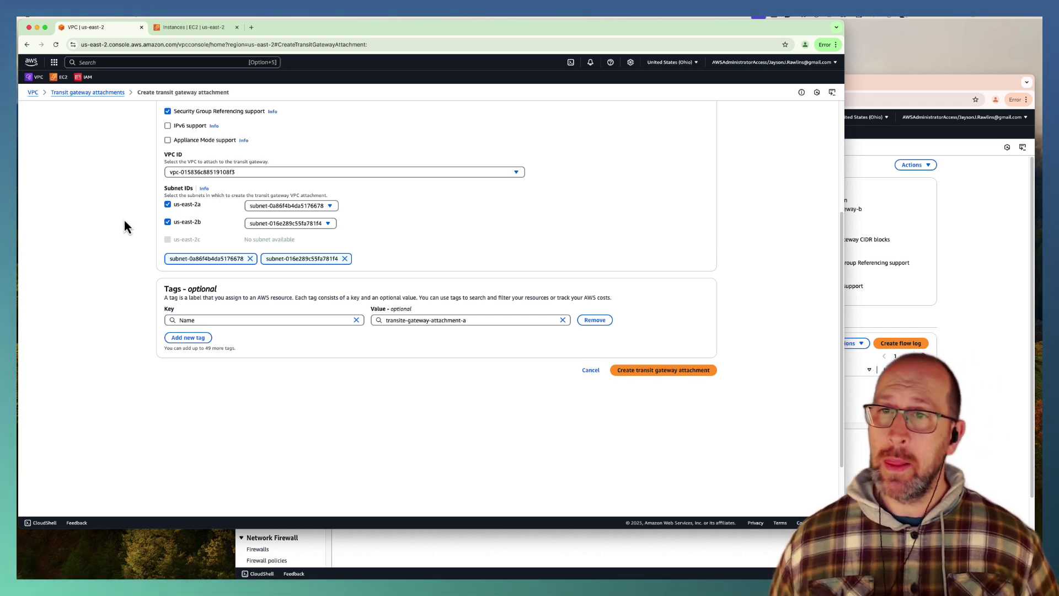
pyautogui.scroll(5, 124, 228)
pyautogui.scroll(-3, 113, 224)
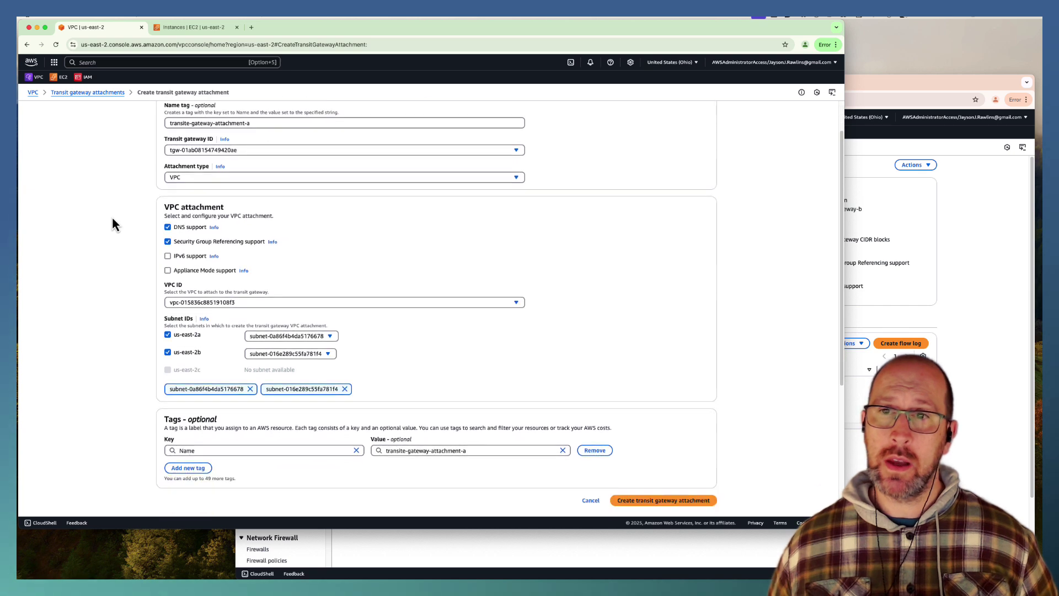
pyautogui.click(629, 437)
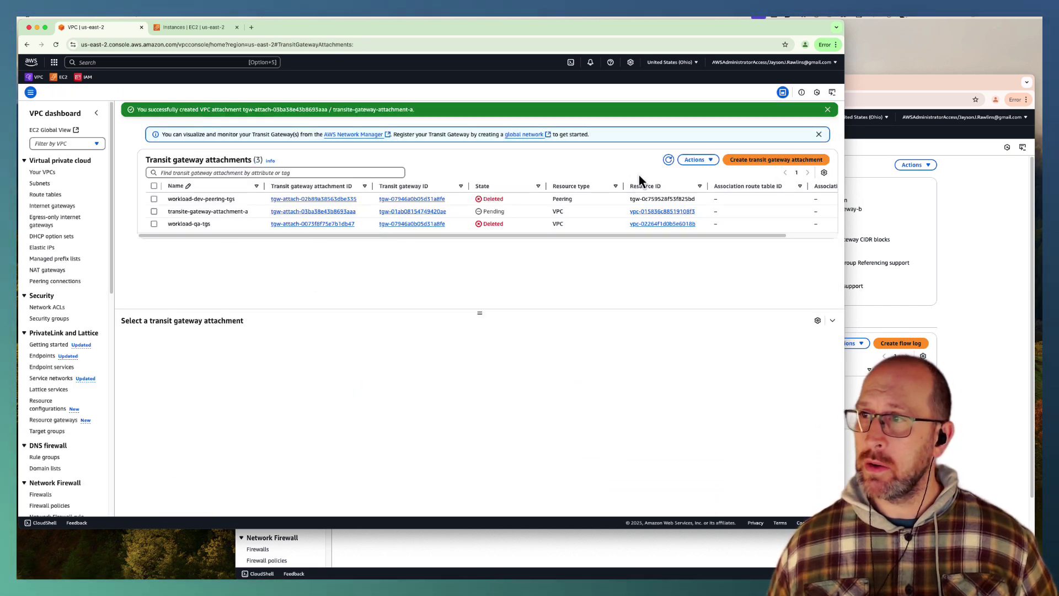
# Step: Switch to the vpc-b console window and open its list of transit gateway attachments
pyautogui.click(927, 224)
pyautogui.scroll(-10, 273, 365)
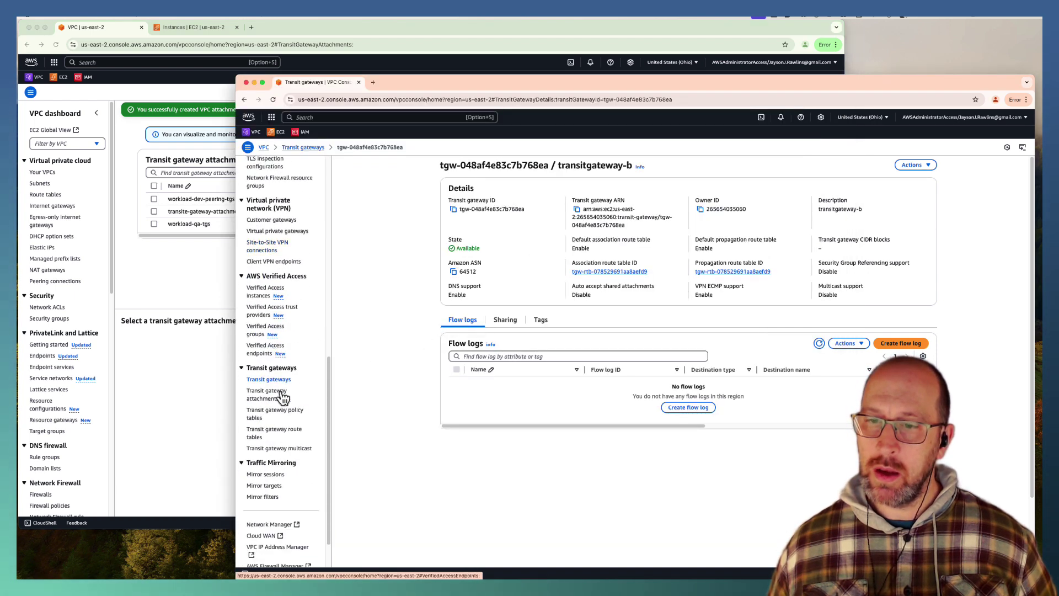
pyautogui.click(270, 393)
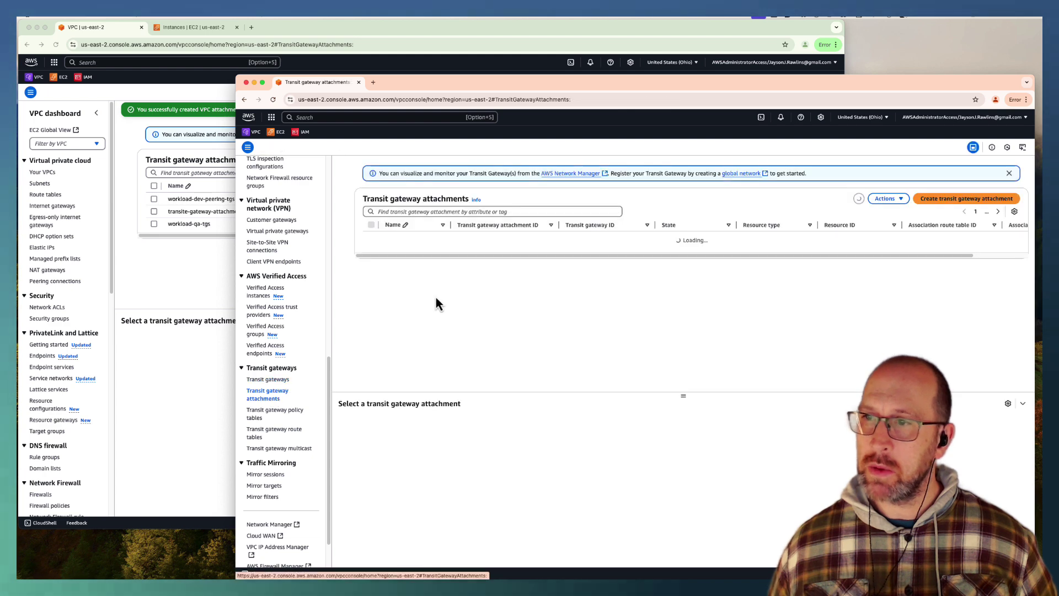
# Step: Start creating a transit gateway attachment for vpc-b and set its name tag to transitegateway-attachment-b
pyautogui.click(938, 201)
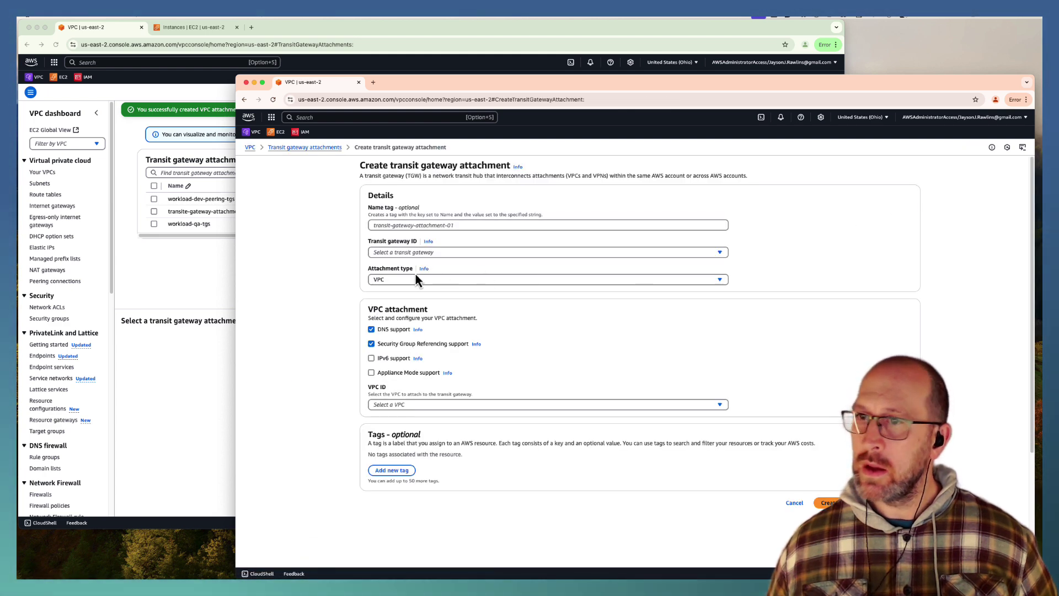
pyautogui.click(373, 225)
pyautogui.write('transitegateway')
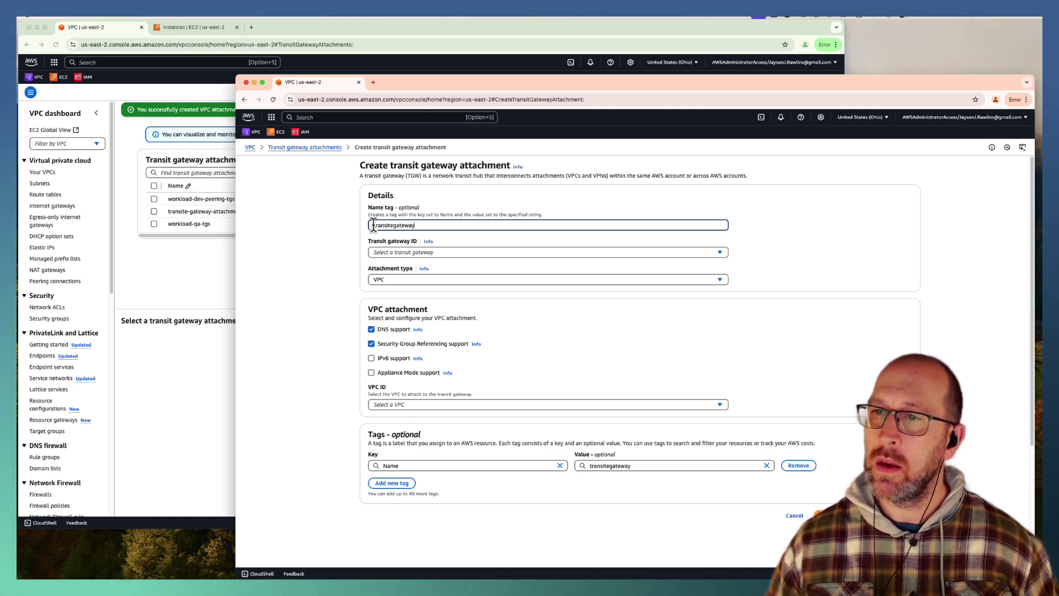
pyautogui.write('-at')
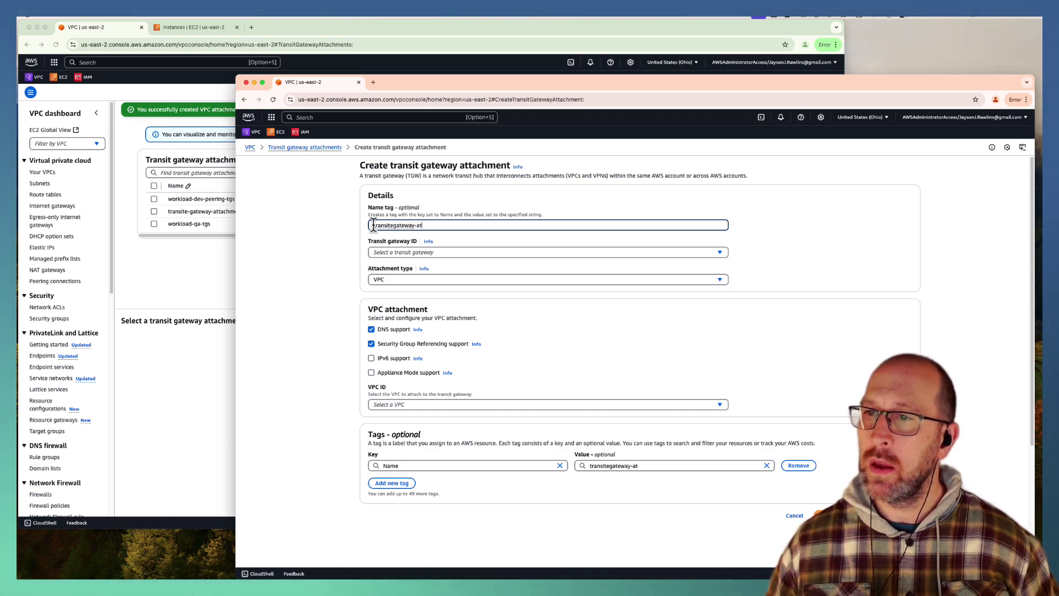
pyautogui.write('tachment')
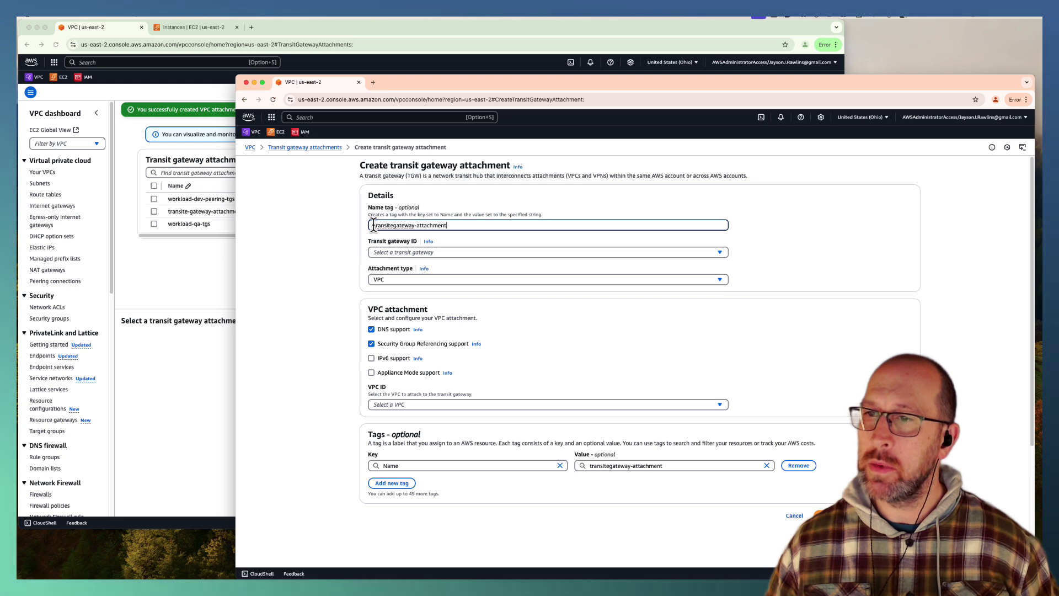
pyautogui.write('-b')
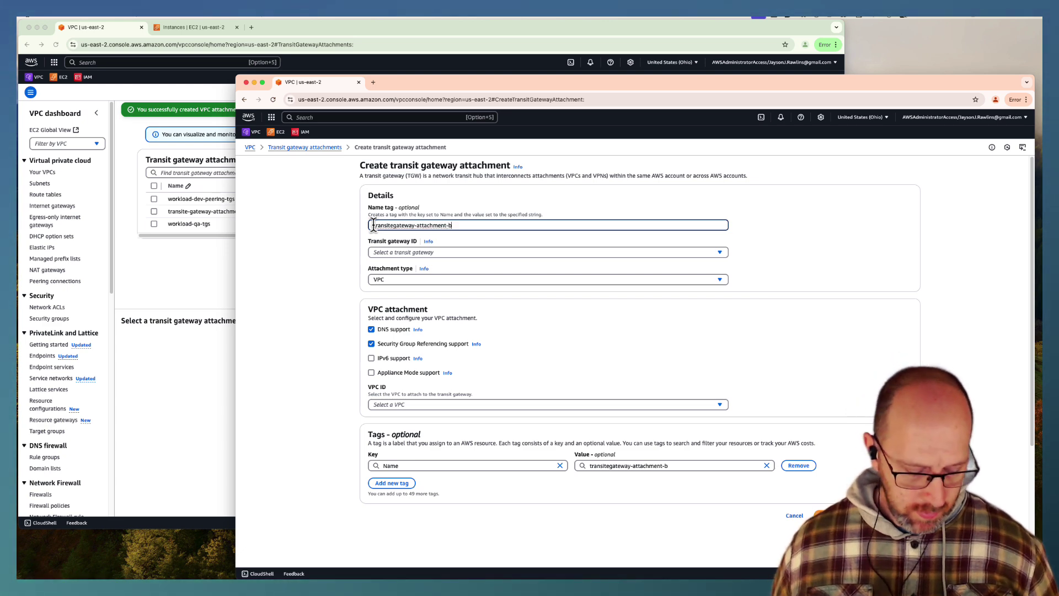
pyautogui.press('super+a')
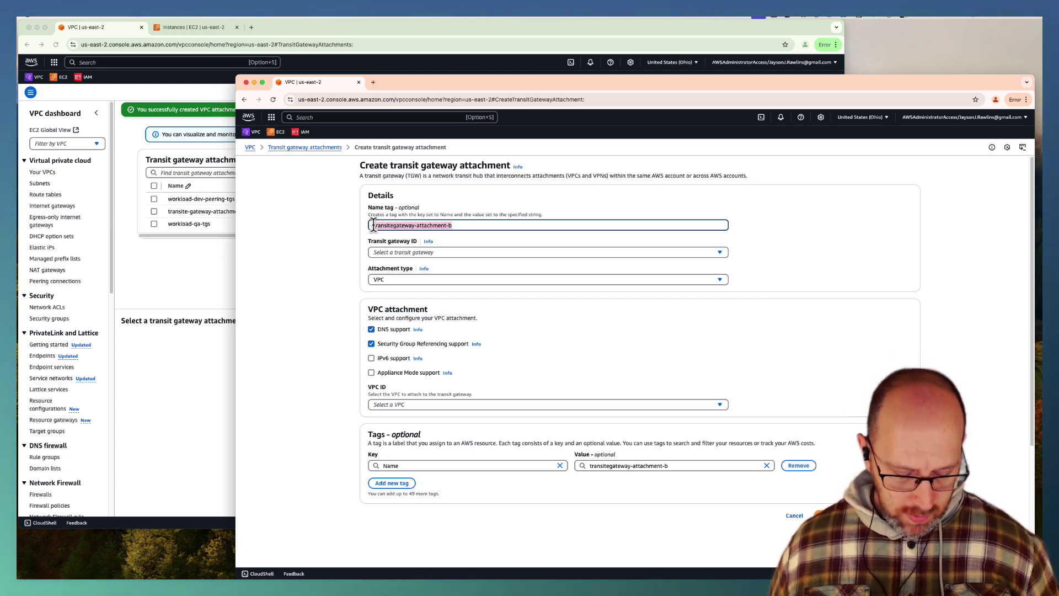
# Step: Choose transitgateway-b as the attachment's transit gateway and the vpc-b VPC as the VPC to attach
pyautogui.click(393, 253)
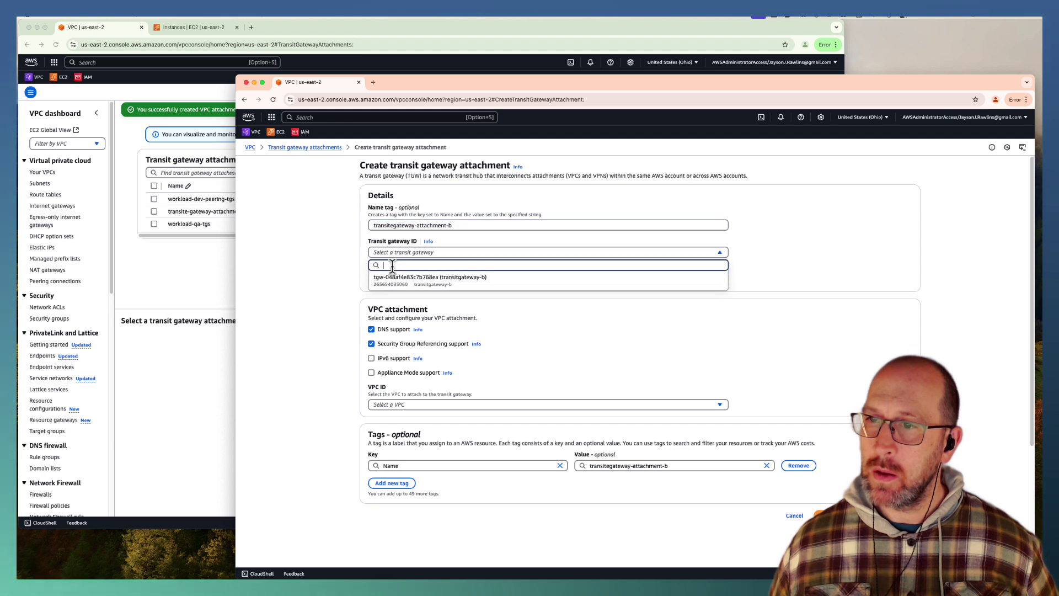
pyautogui.click(394, 275)
pyautogui.scroll(-1, 331, 384)
pyautogui.scroll(-2, 331, 381)
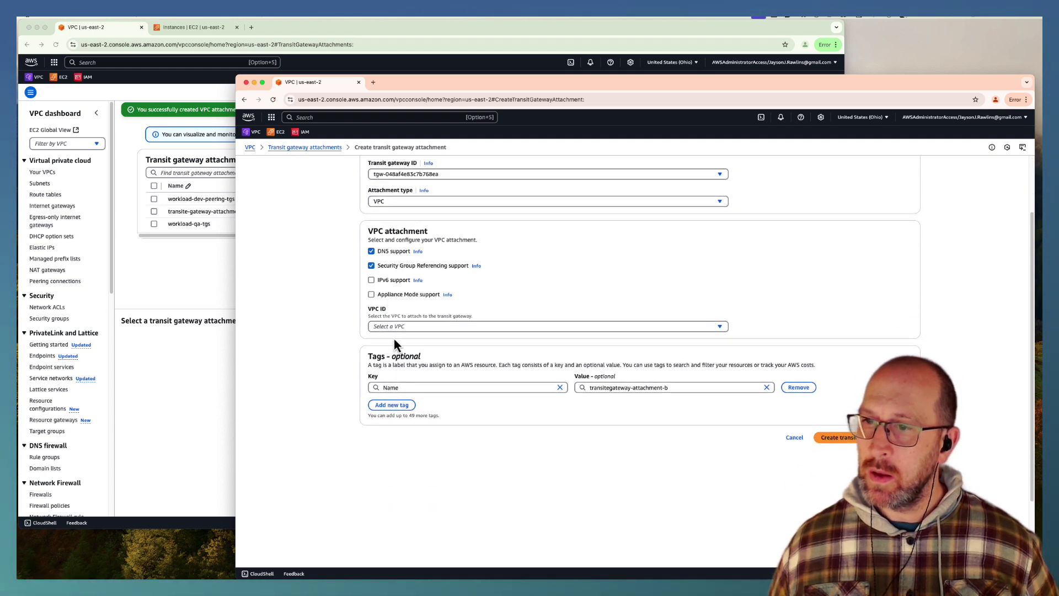
pyautogui.click(394, 326)
pyautogui.click(394, 348)
# Step: Set the attachment's subnets to vpc-b-subnet-private1-us-east-2a for us-east-2a and vpc-b-subnet-private2-us-east-2b for us-east-2b
pyautogui.scroll(-3, 308, 371)
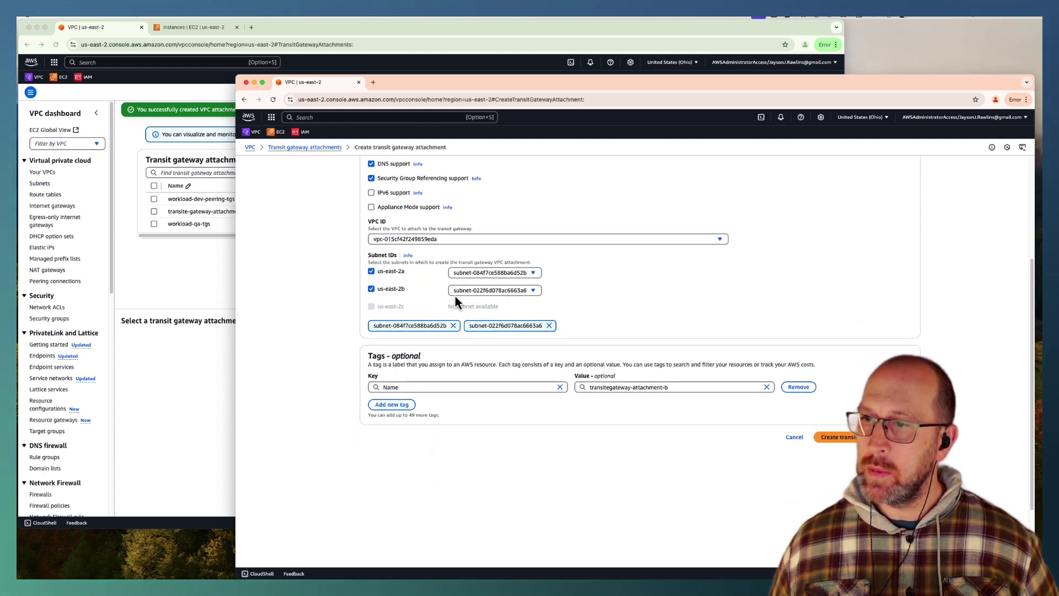
pyautogui.click(497, 273)
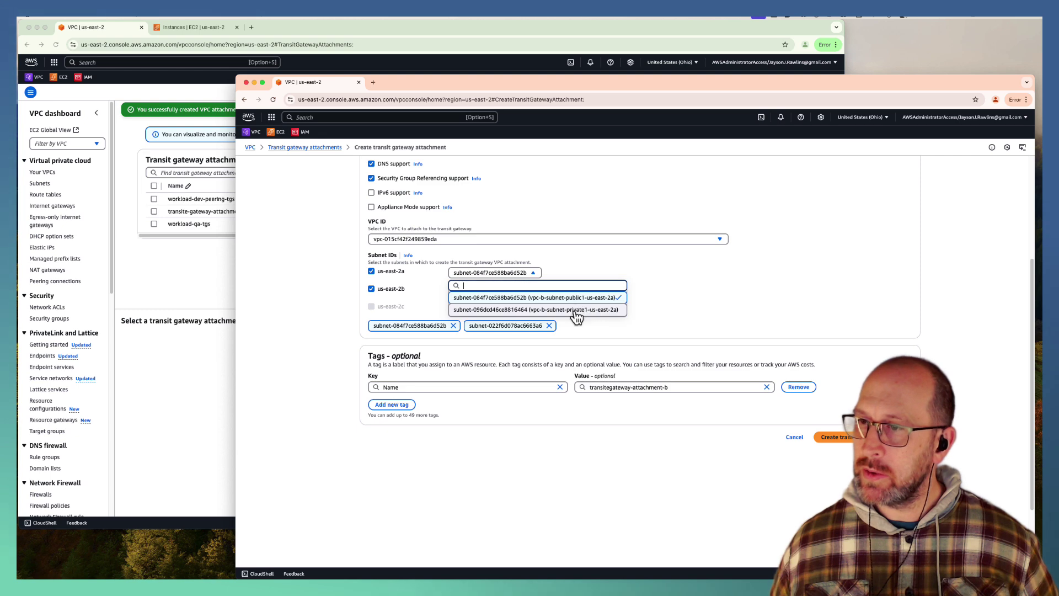
pyautogui.click(575, 310)
pyautogui.click(505, 290)
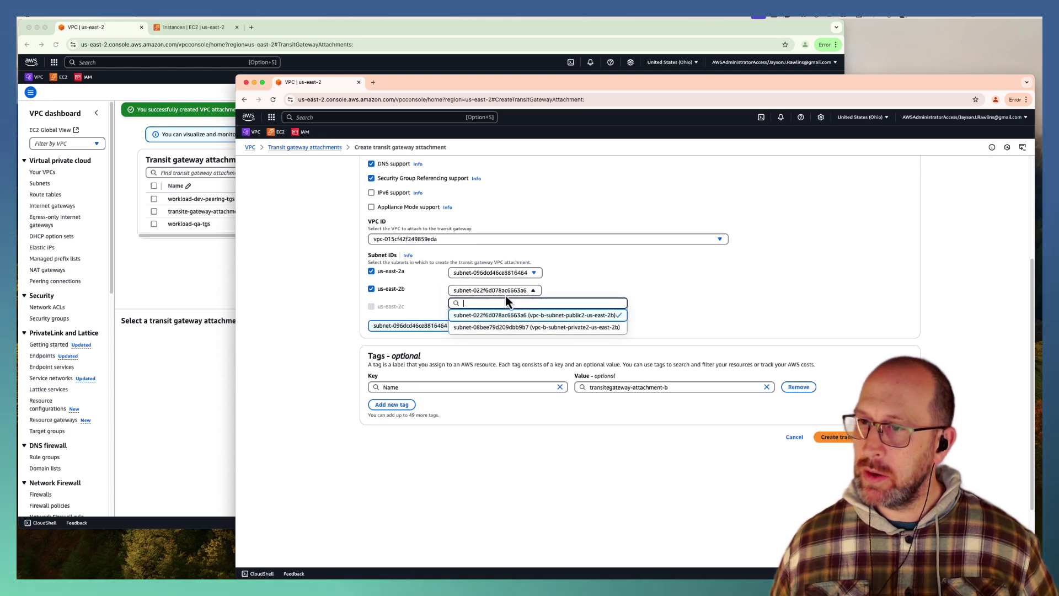
pyautogui.click(550, 329)
# Step: Review the settings of transitegateway-attachment-b and create the transit gateway attachment
pyautogui.scroll(4, 313, 317)
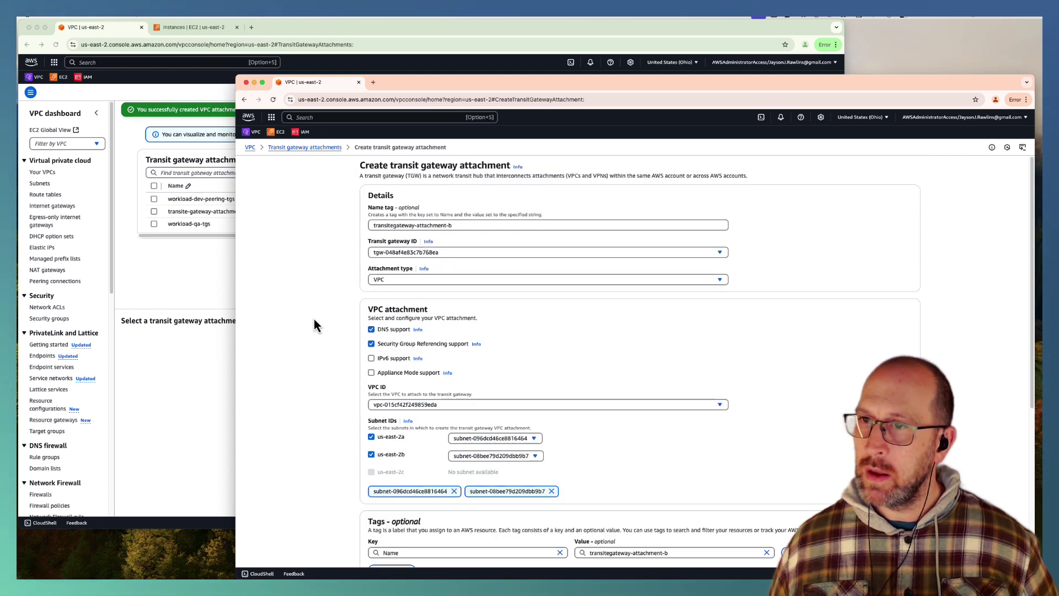
pyautogui.scroll(-5, 313, 318)
pyautogui.click(861, 347)
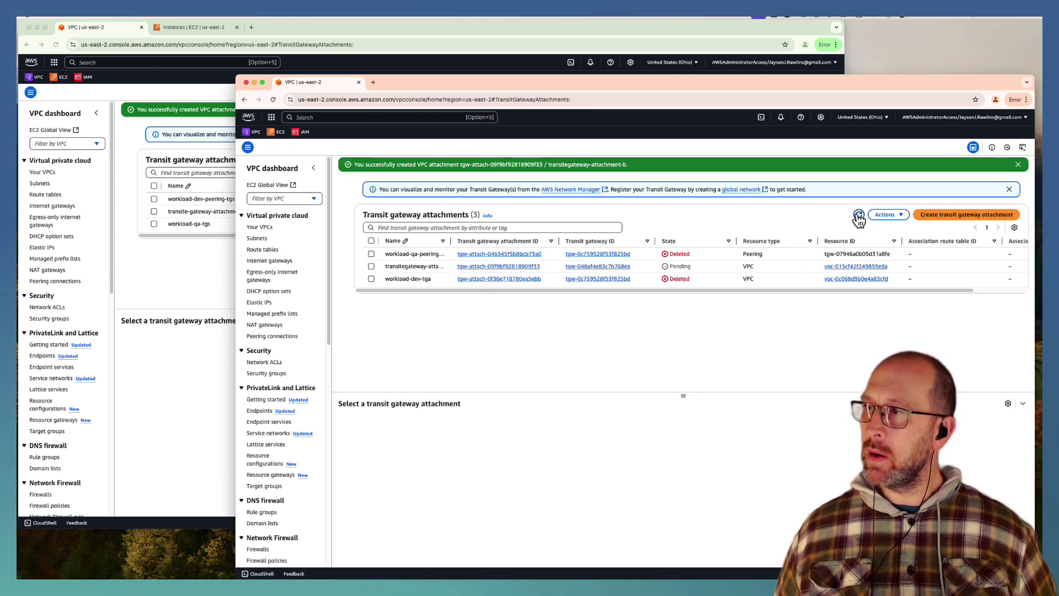
# Step: Refresh the transit gateway attachment lists in both console windows to check the states of transite-gateway-attachment-a and transitegateway-attachment-b
pyautogui.click(152, 257)
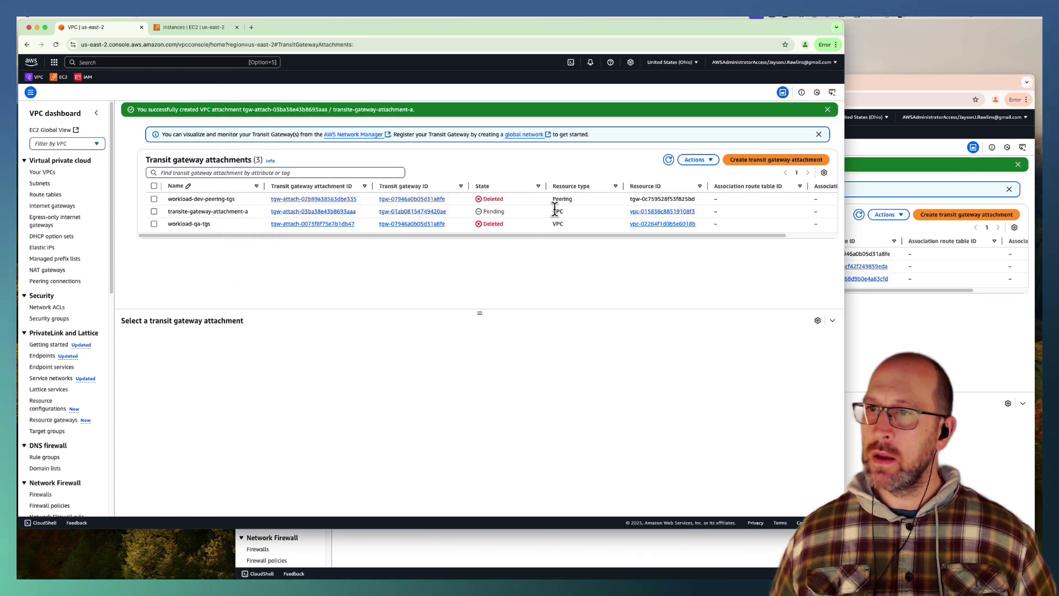
pyautogui.click(669, 160)
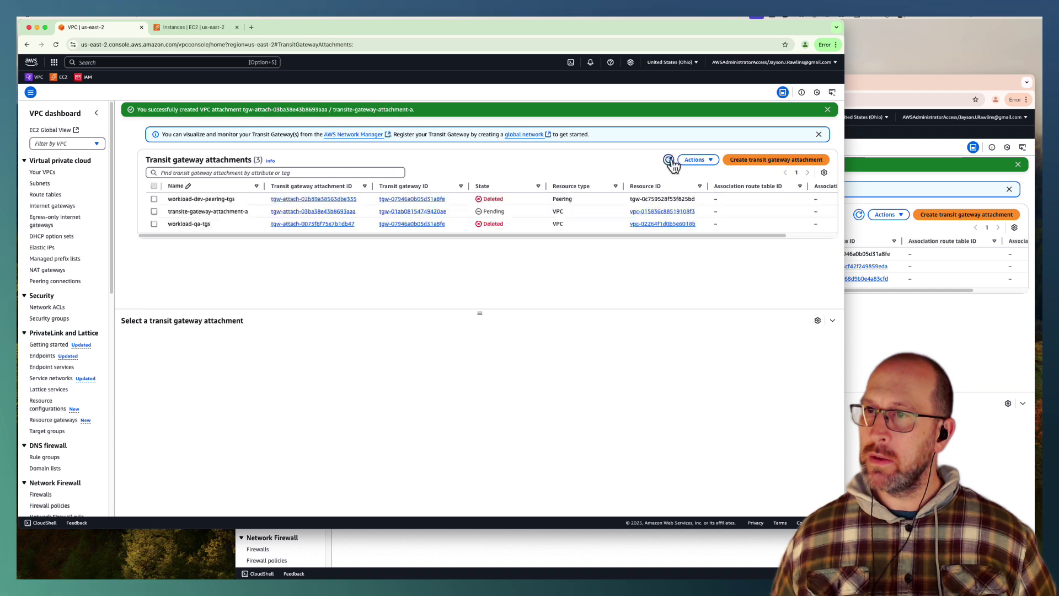
pyautogui.click(668, 159)
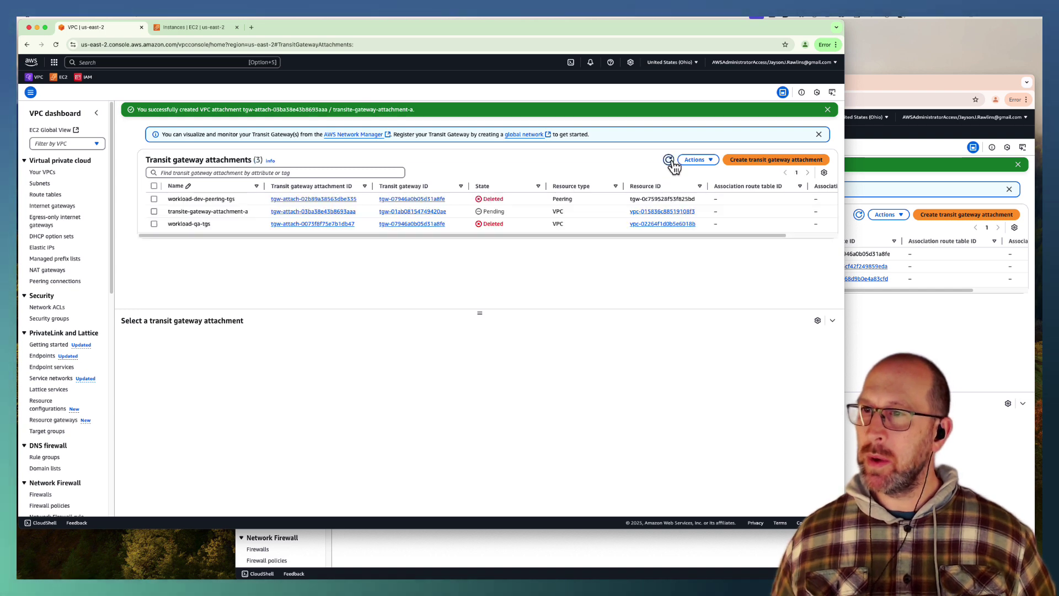
pyautogui.click(872, 336)
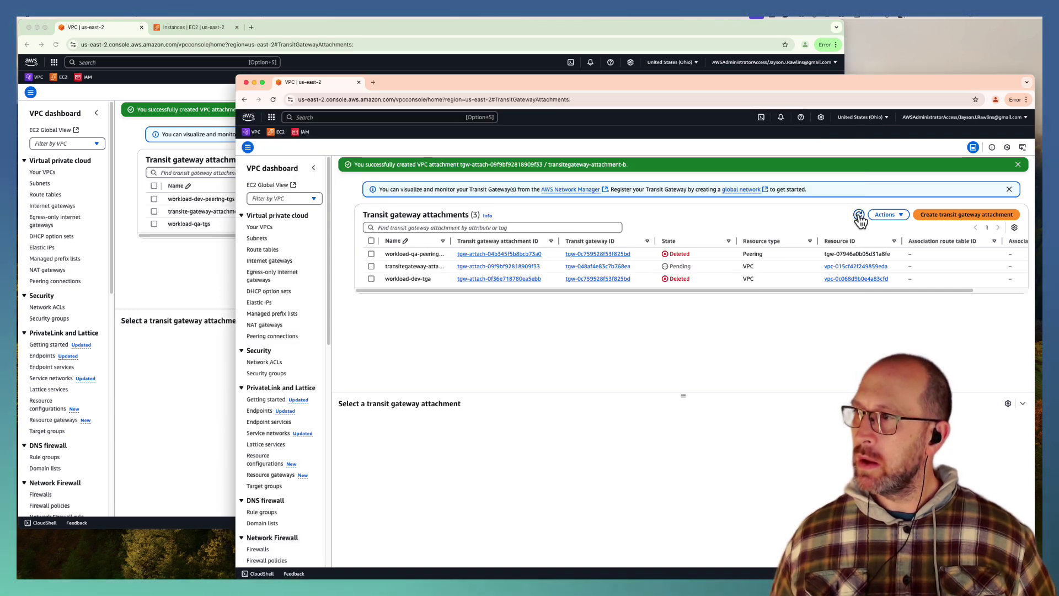
pyautogui.click(859, 215)
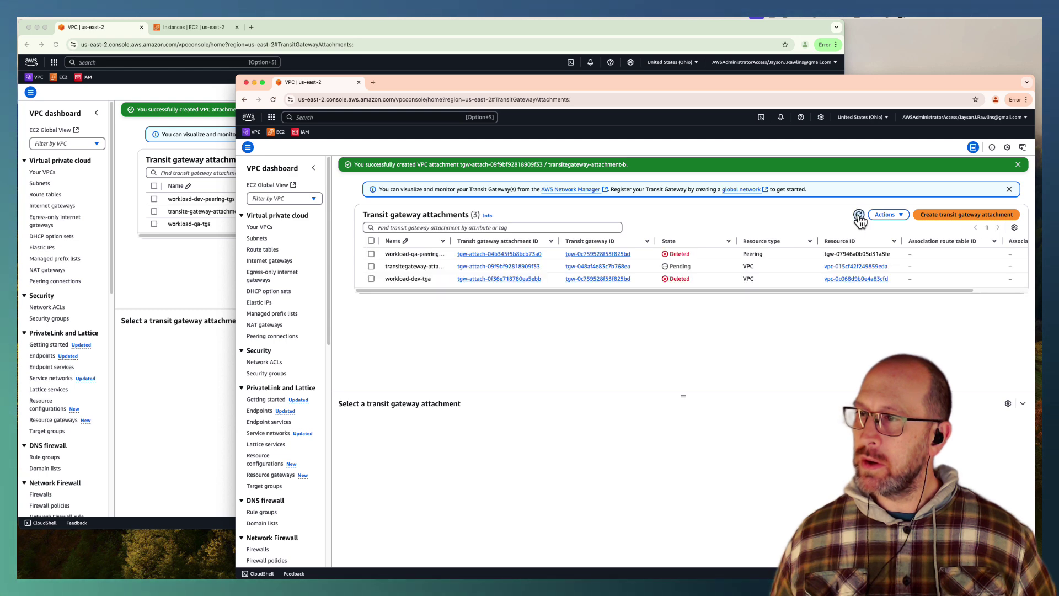
pyautogui.click(221, 276)
pyautogui.click(668, 159)
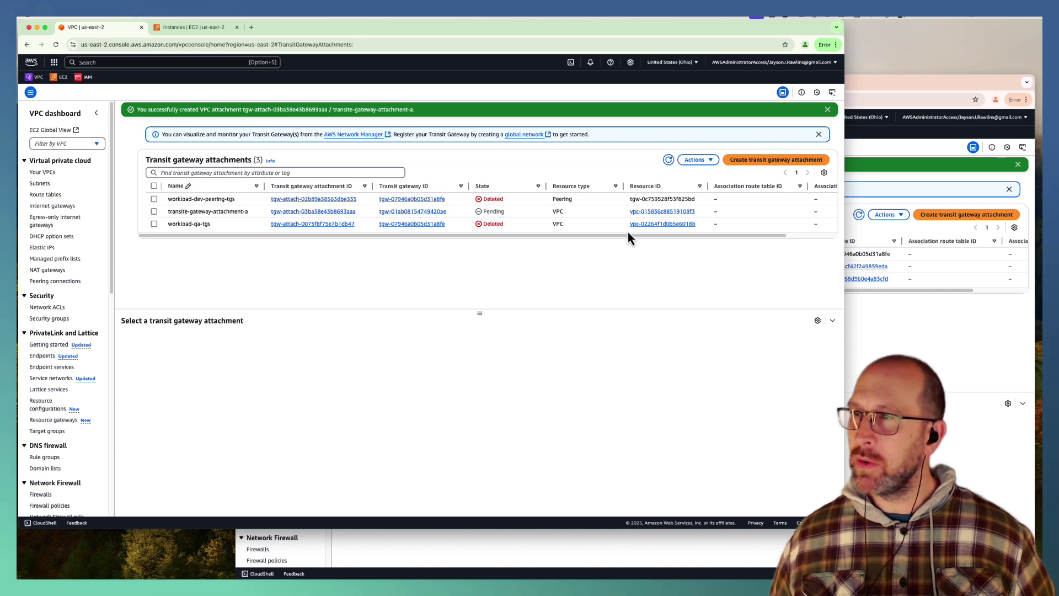
pyautogui.click(668, 160)
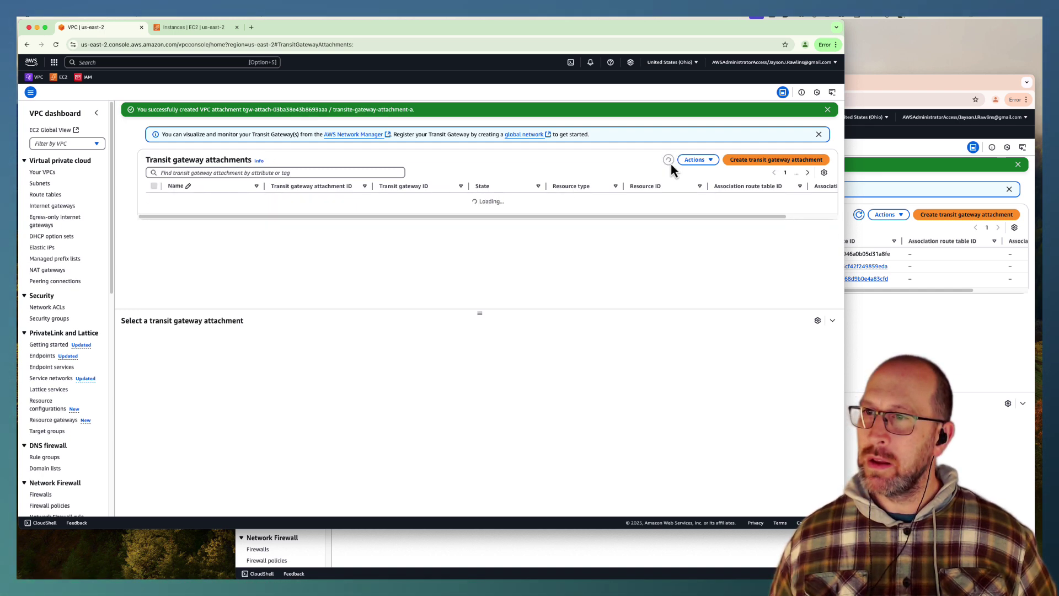
pyautogui.click(851, 333)
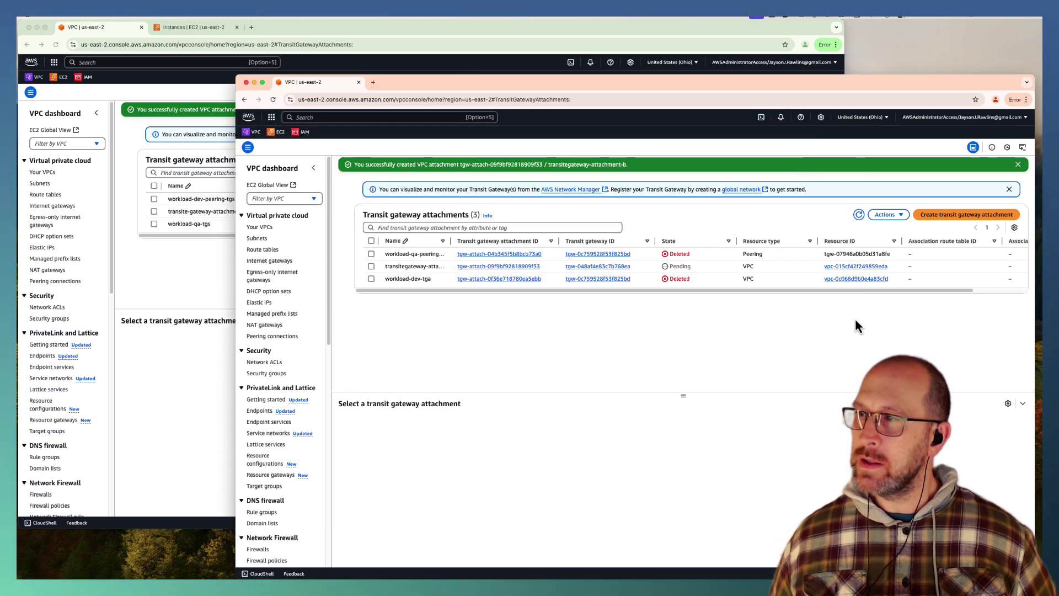
pyautogui.click(860, 215)
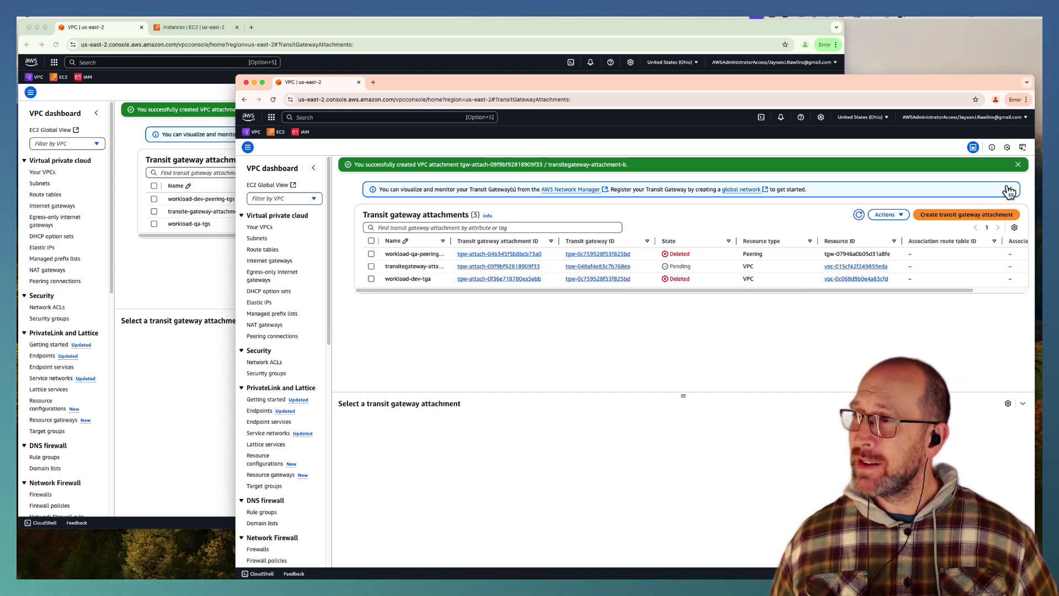
pyautogui.click(186, 277)
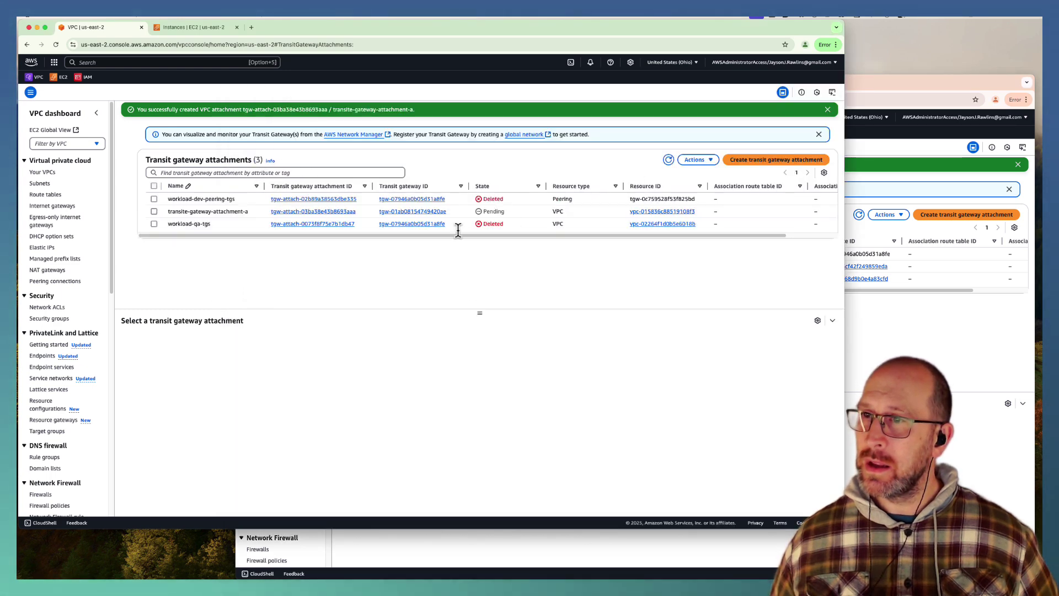
pyautogui.click(857, 345)
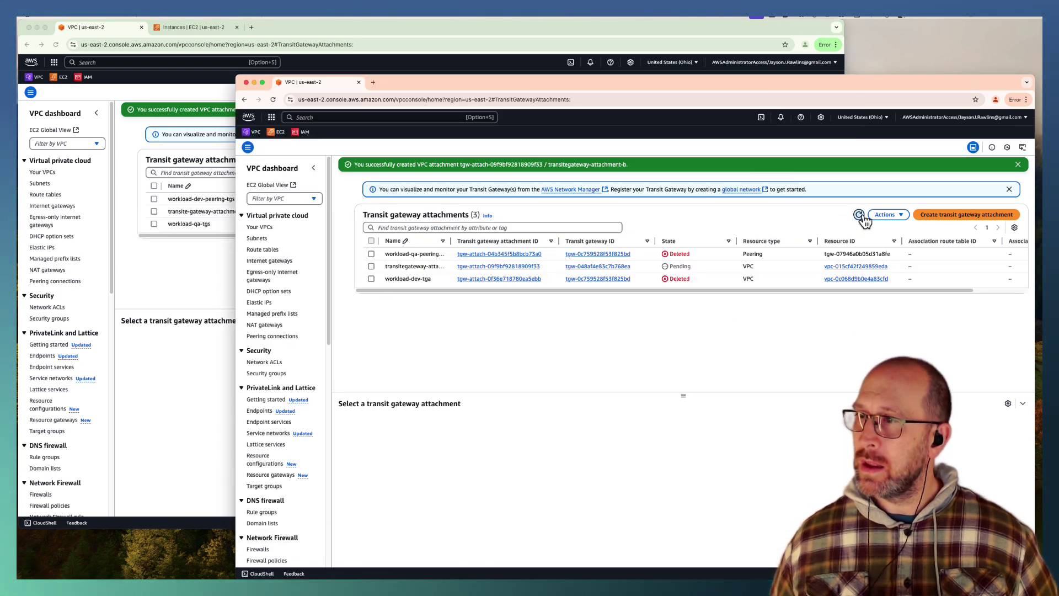
pyautogui.click(187, 273)
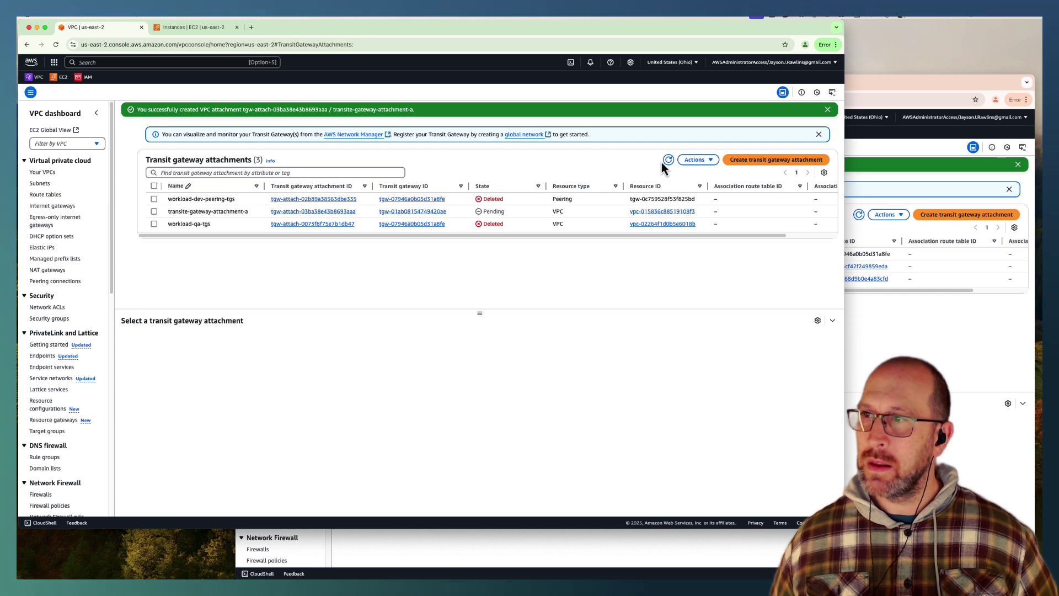
pyautogui.click(863, 328)
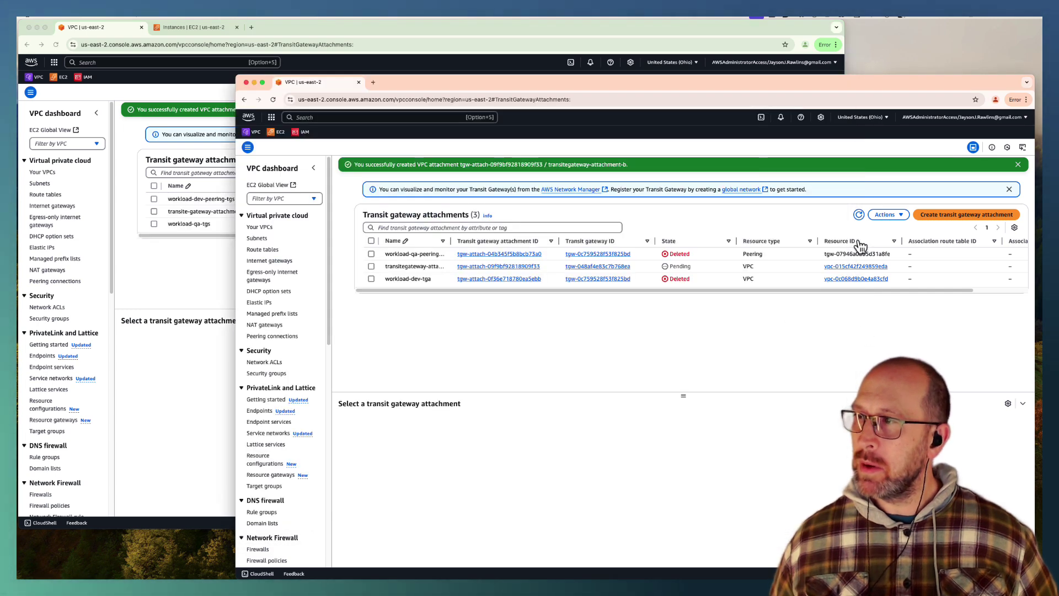
pyautogui.click(859, 214)
pyautogui.click(234, 298)
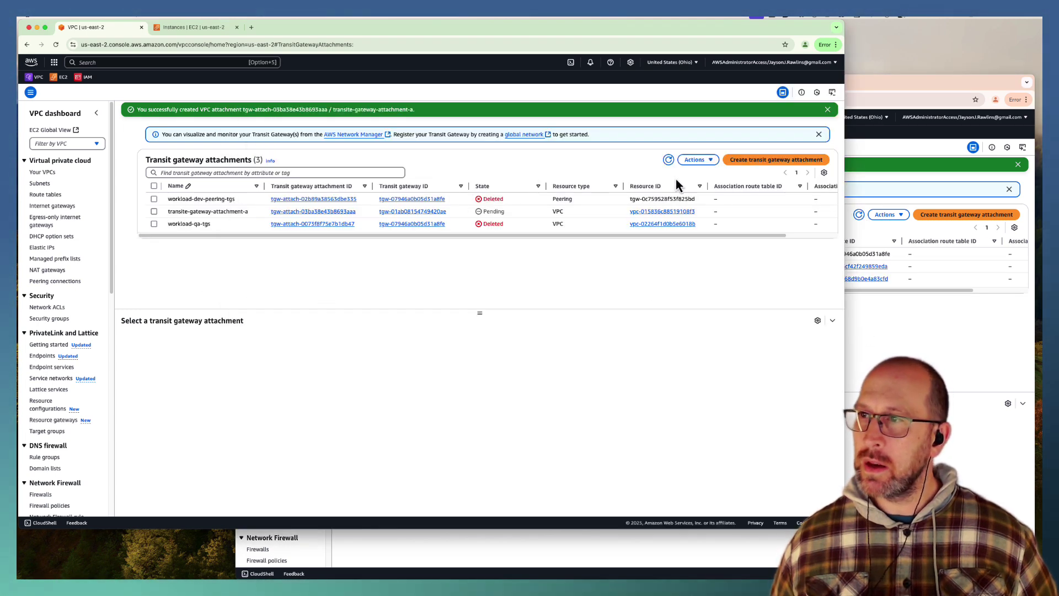
pyautogui.click(669, 160)
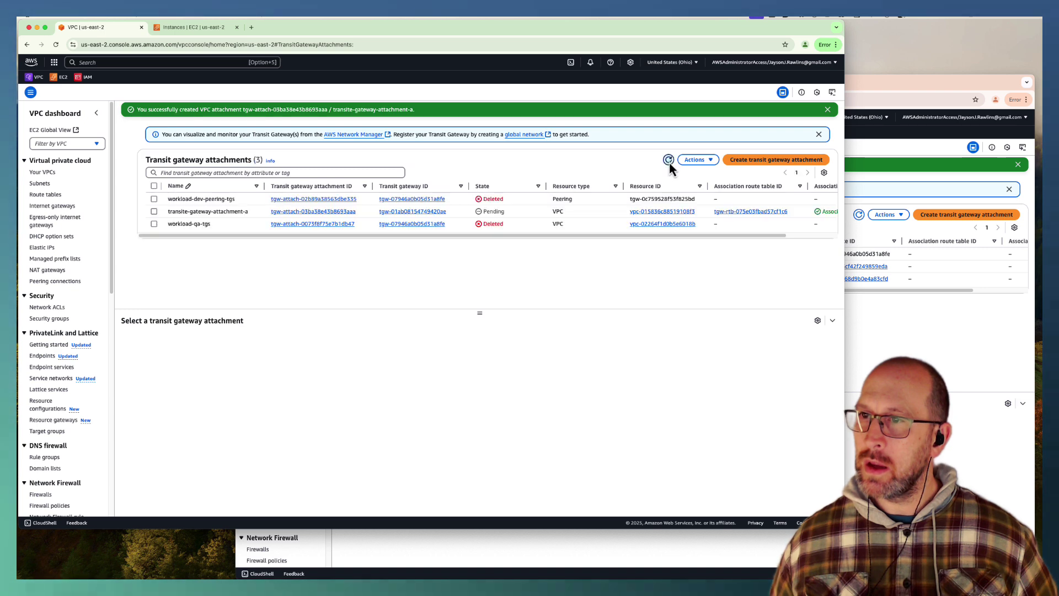
pyautogui.click(669, 160)
pyautogui.click(669, 161)
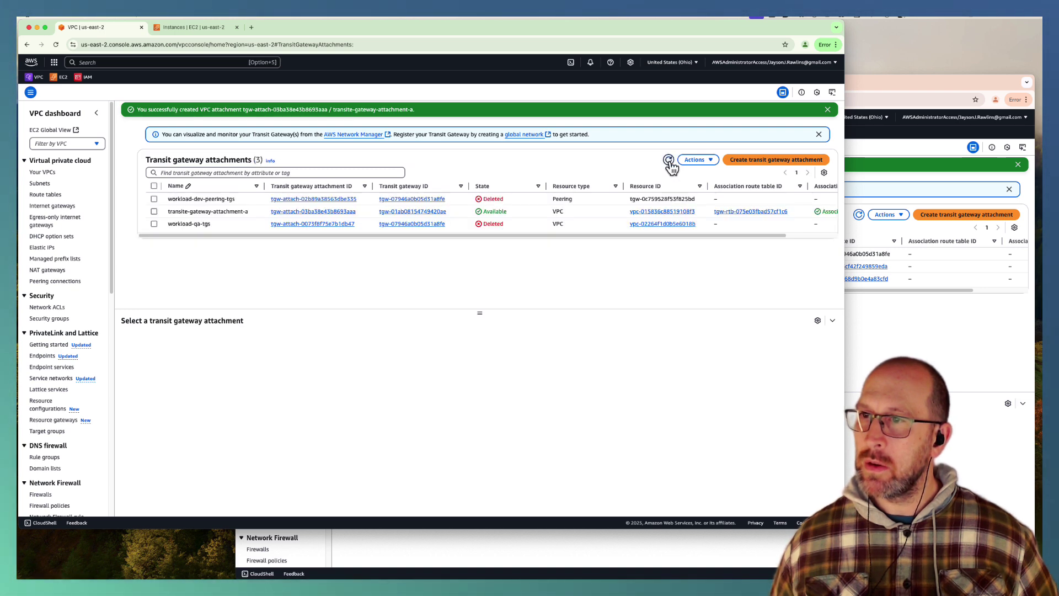
# Step: Refresh the attachment list in the vpc-b console window to recheck the state of transitegateway-attachment-b
pyautogui.click(881, 323)
pyautogui.click(859, 215)
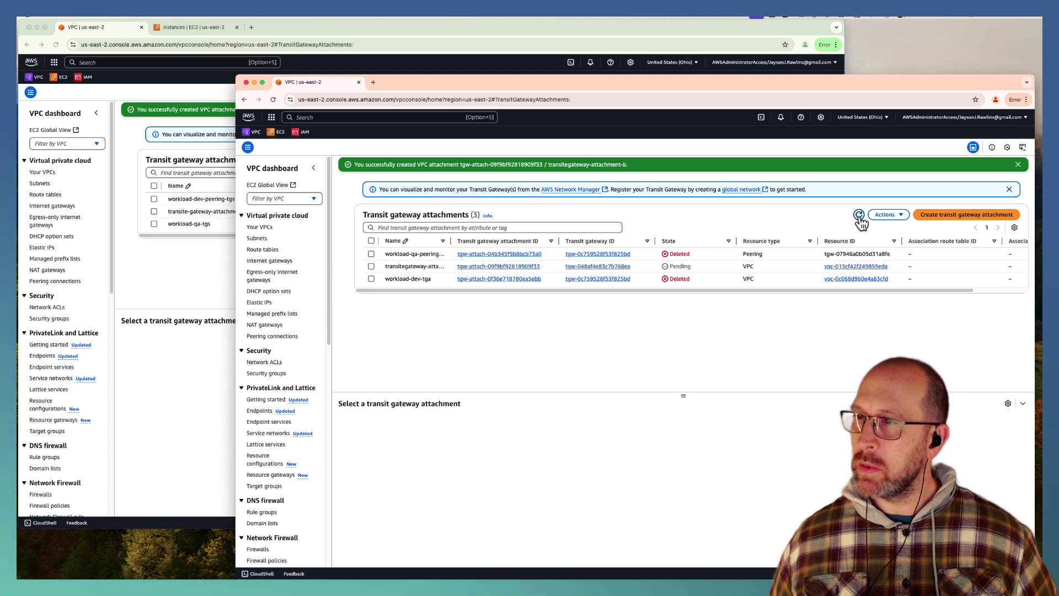
pyautogui.click(859, 215)
pyautogui.click(859, 216)
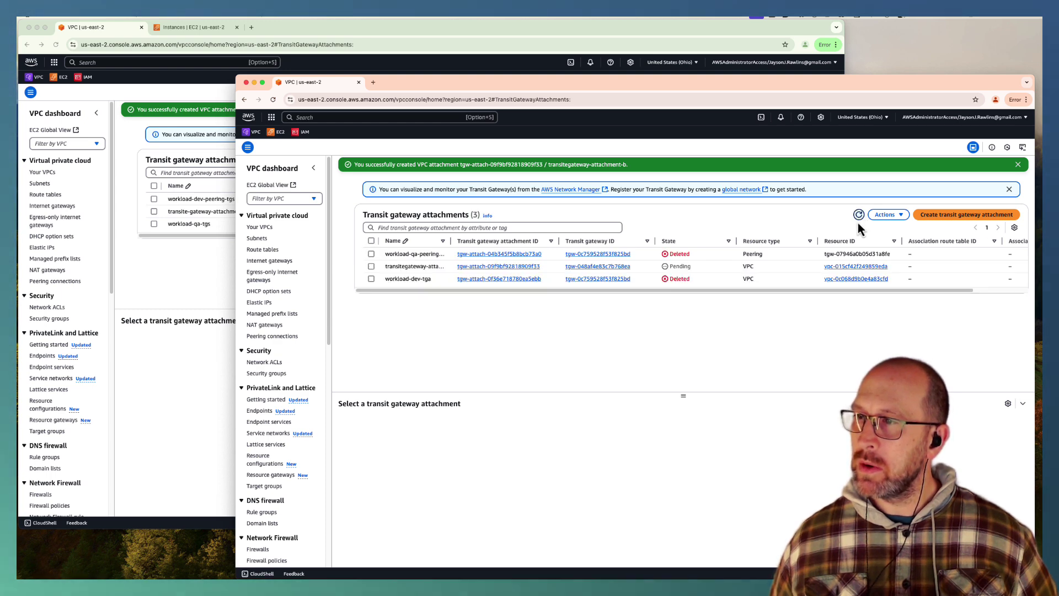
pyautogui.click(859, 215)
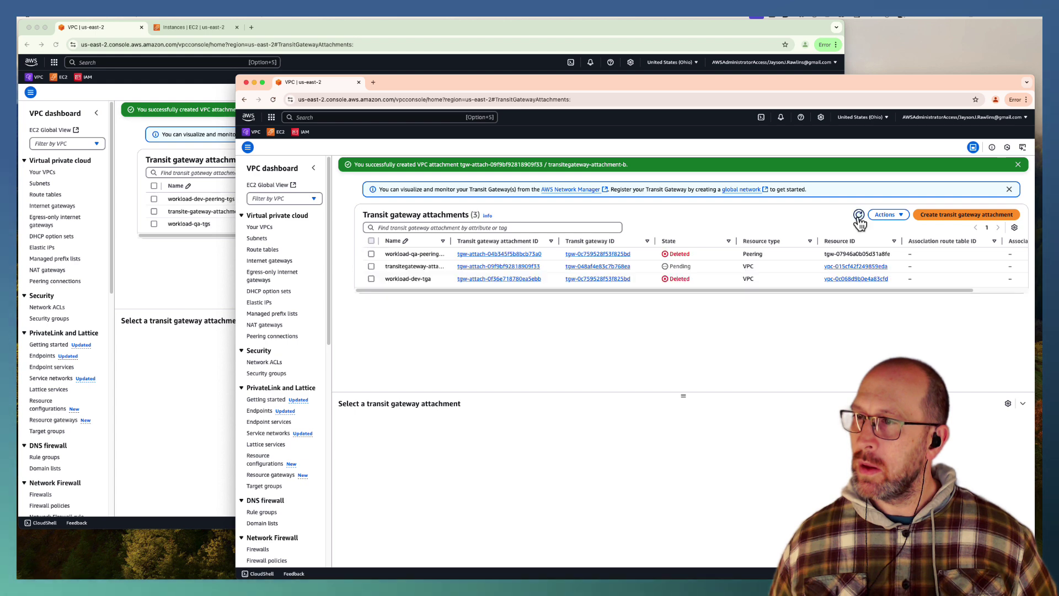
pyautogui.click(195, 288)
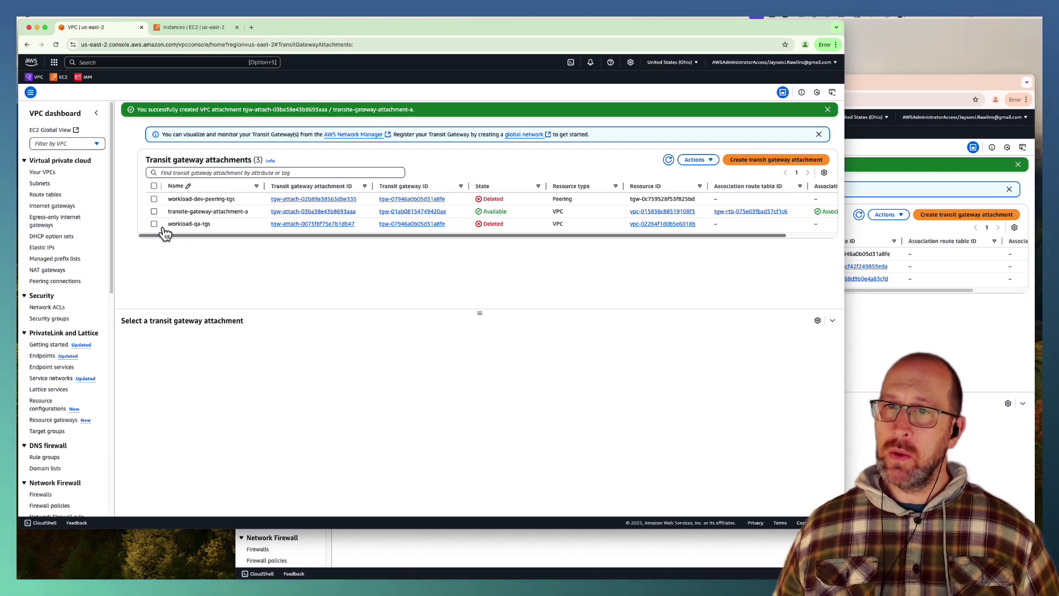
pyautogui.click(905, 376)
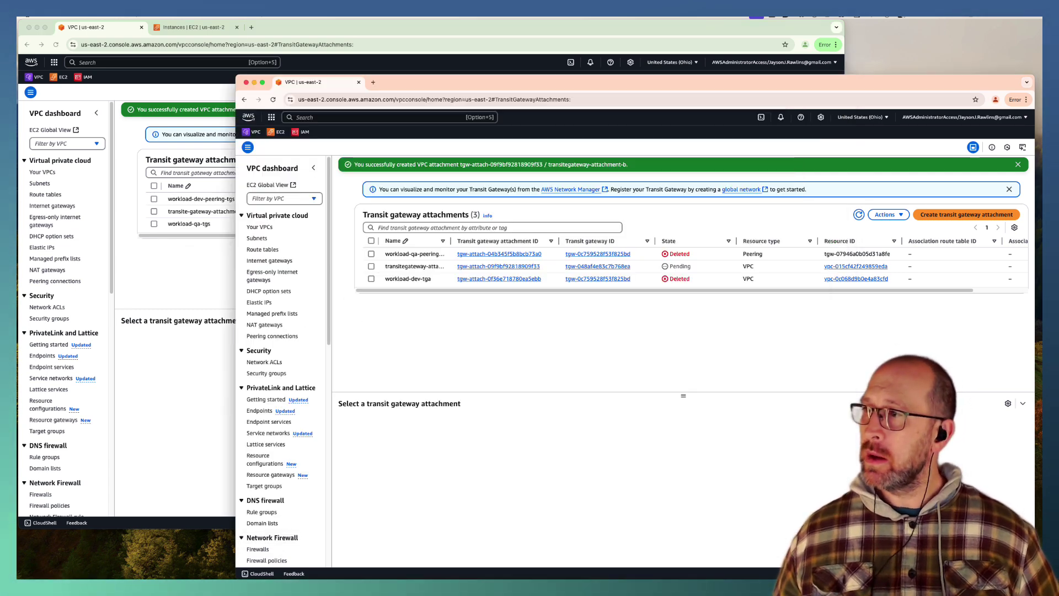
pyautogui.click(859, 216)
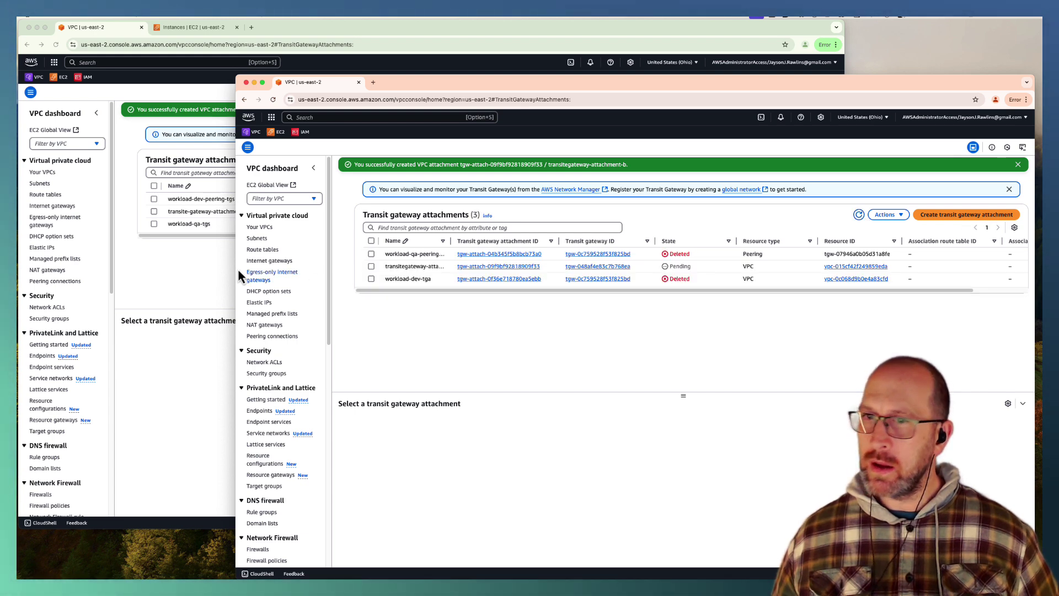
# Step: Start creating another transit gateway attachment in the vpc-a console window and set its name tag to transitgateway-attachment-to-vpc-b
pyautogui.click(178, 267)
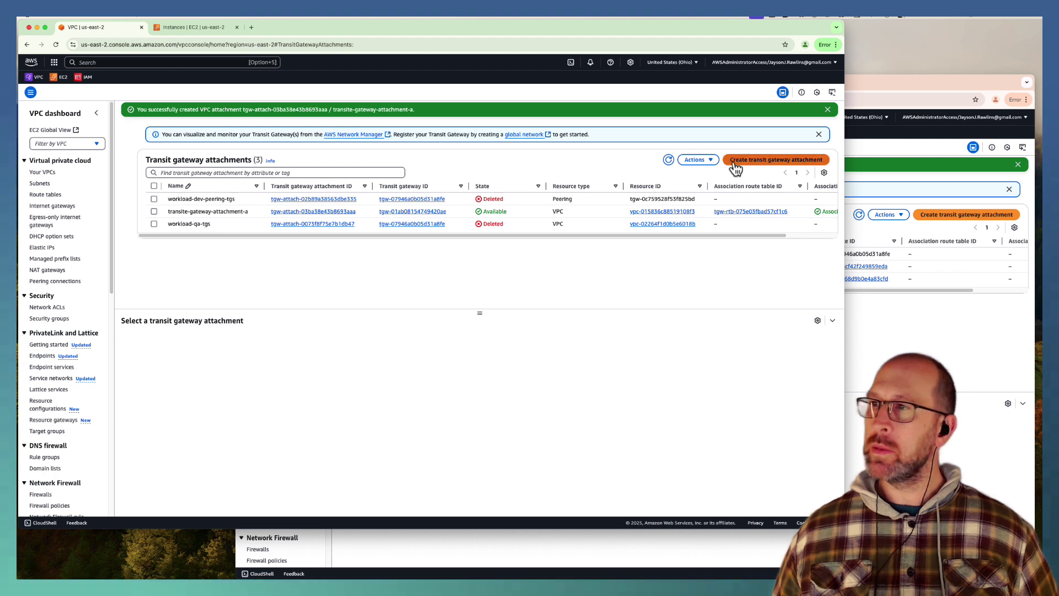
pyautogui.click(773, 160)
pyautogui.click(191, 171)
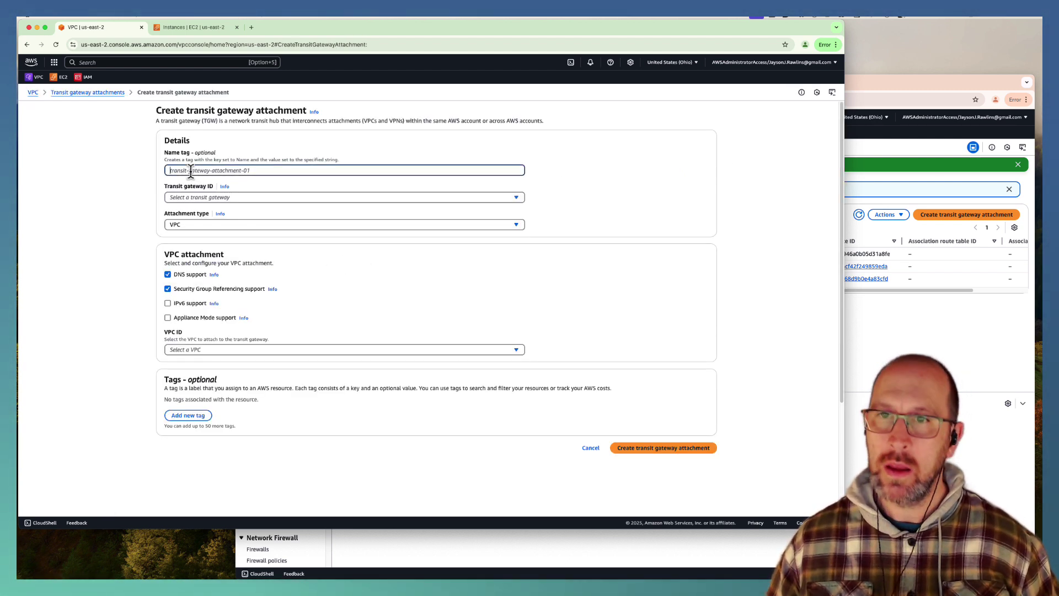
pyautogui.write('tran')
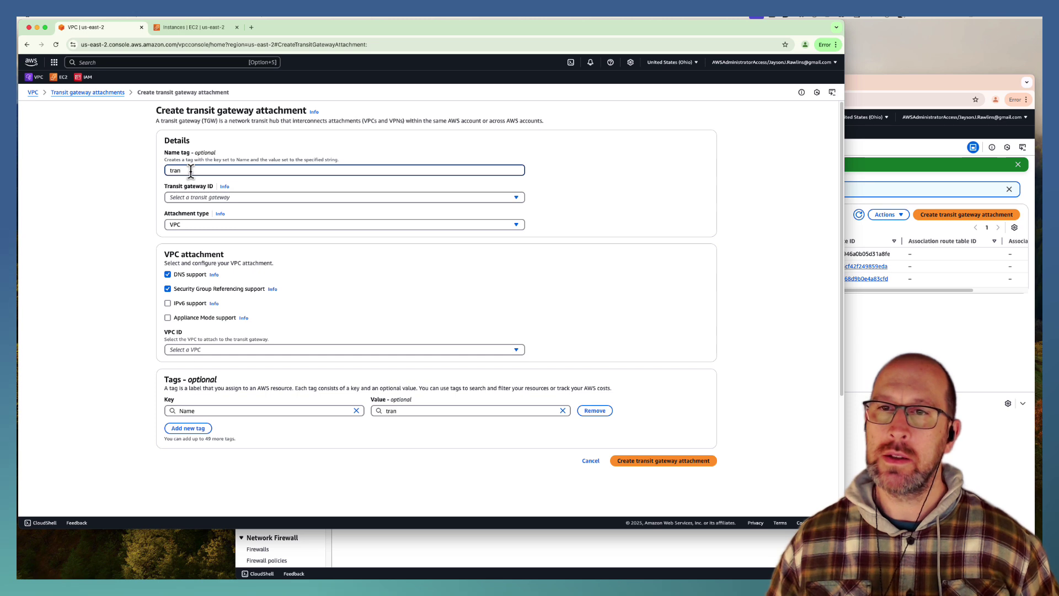
pyautogui.write('sit')
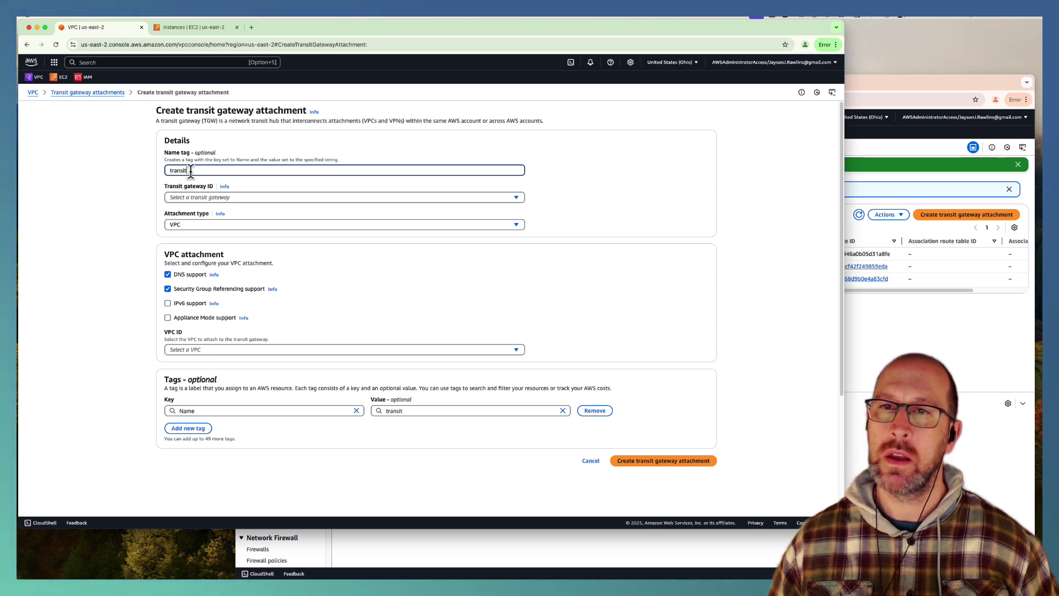
pyautogui.write('gate')
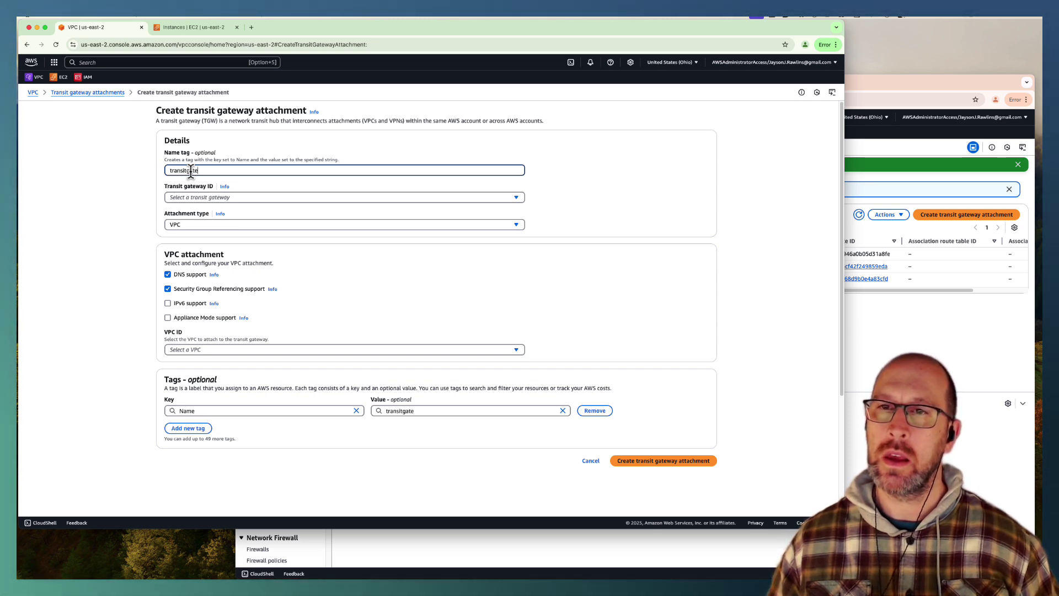
pyautogui.write('way-a')
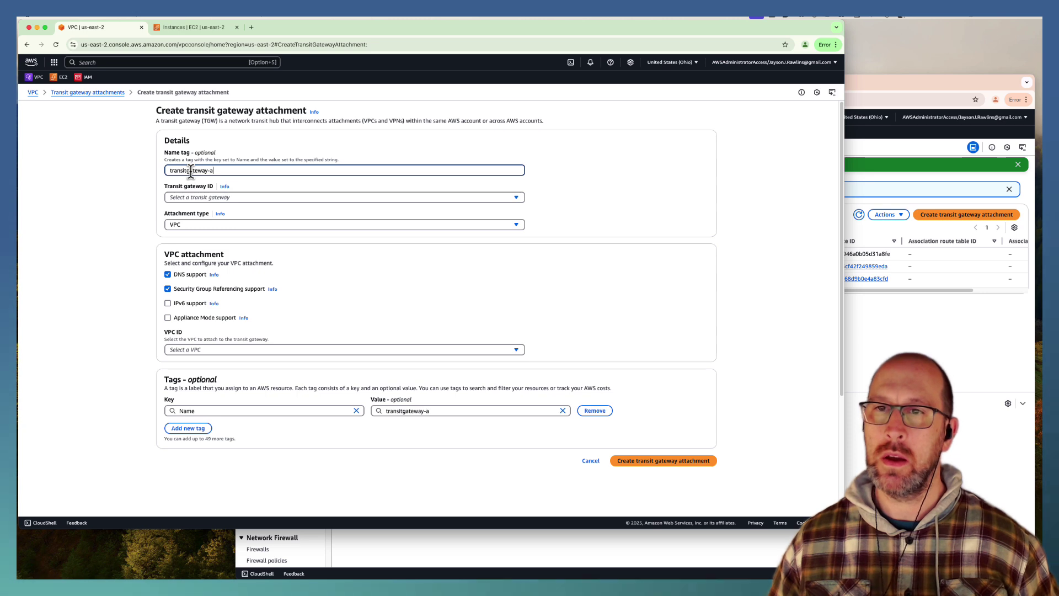
pyautogui.write('ttachment-to-')
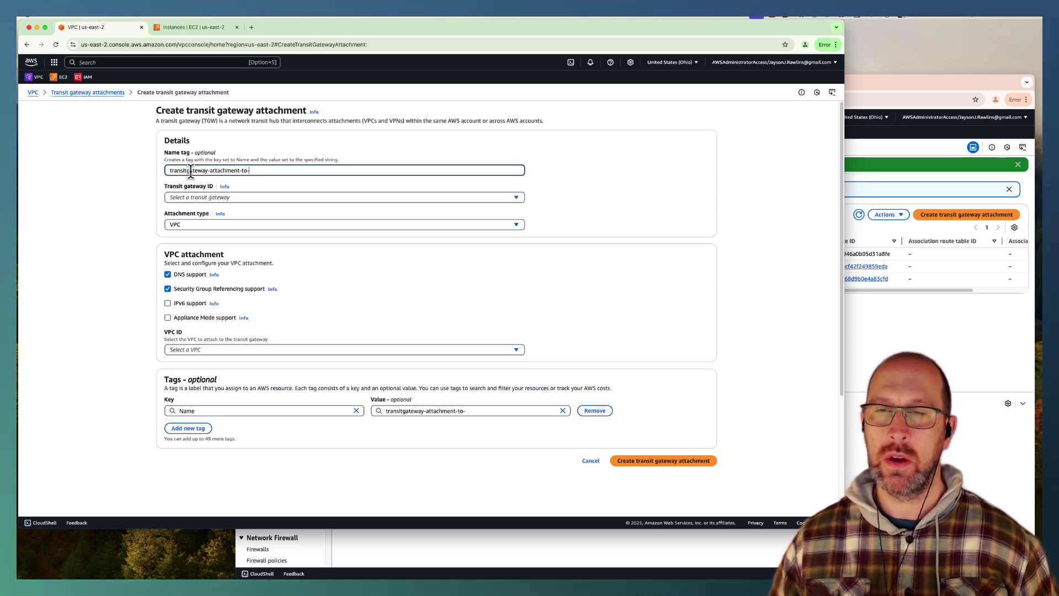
pyautogui.write('b')
pyautogui.press('BackSpace')
pyautogui.write('vpc')
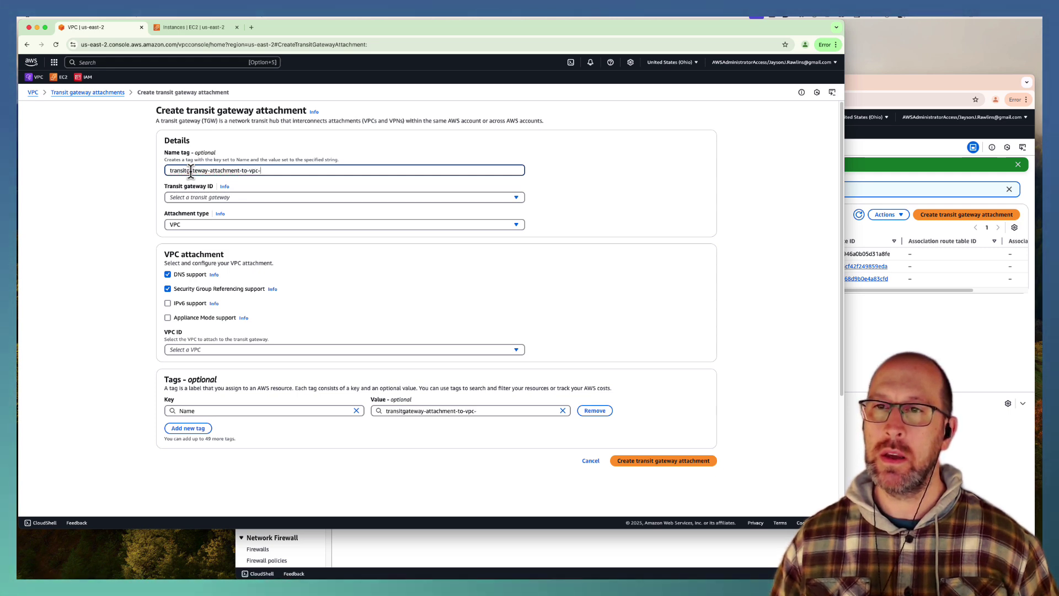
pyautogui.write('-b')
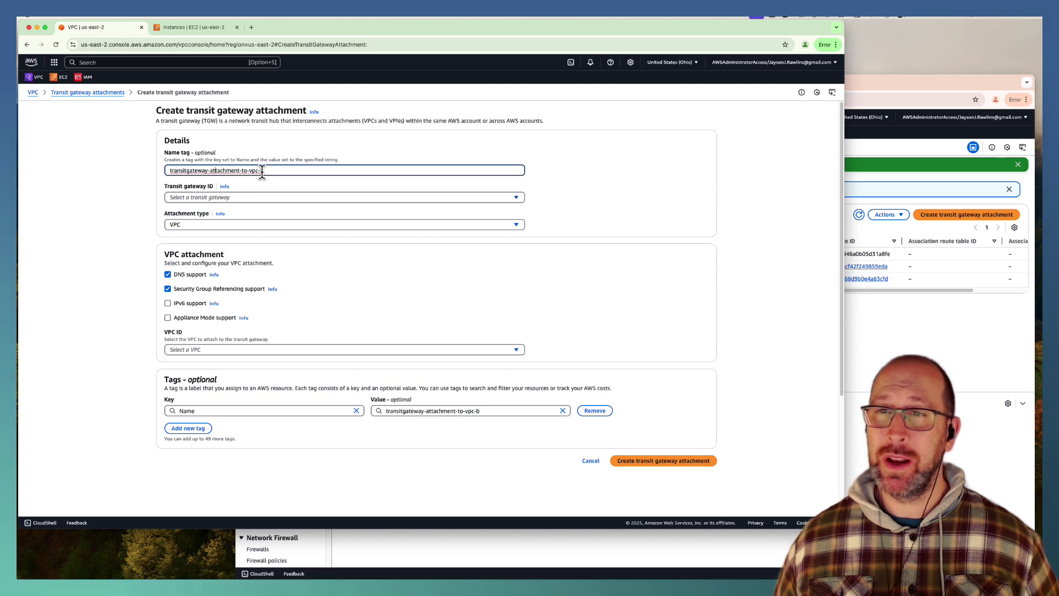
# Step: Choose transitgateway-a as the transit gateway and configure the attachment as a Peering Connection to another account
pyautogui.click(223, 197)
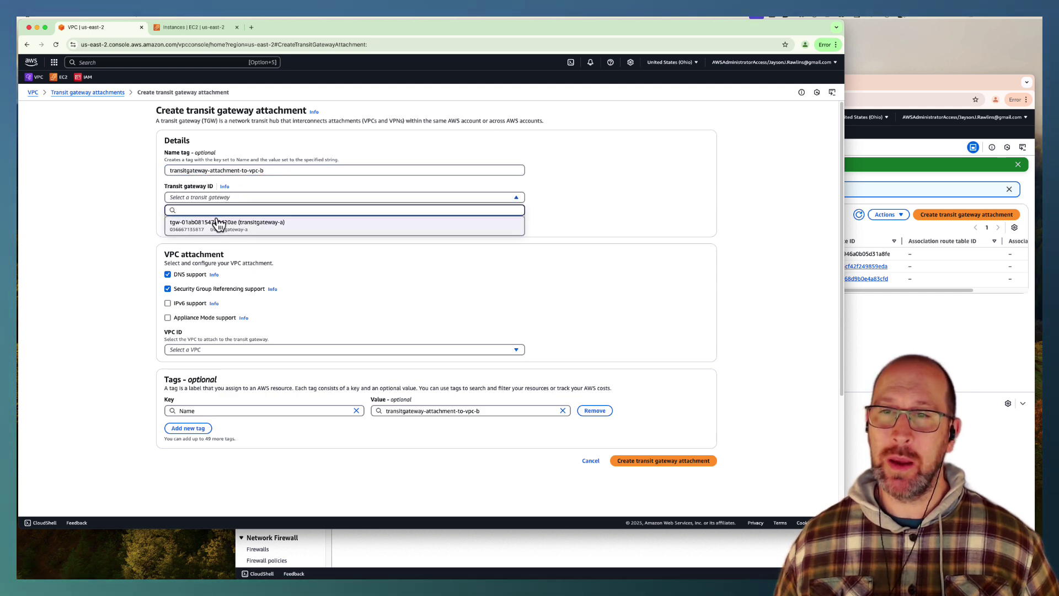
pyautogui.click(219, 224)
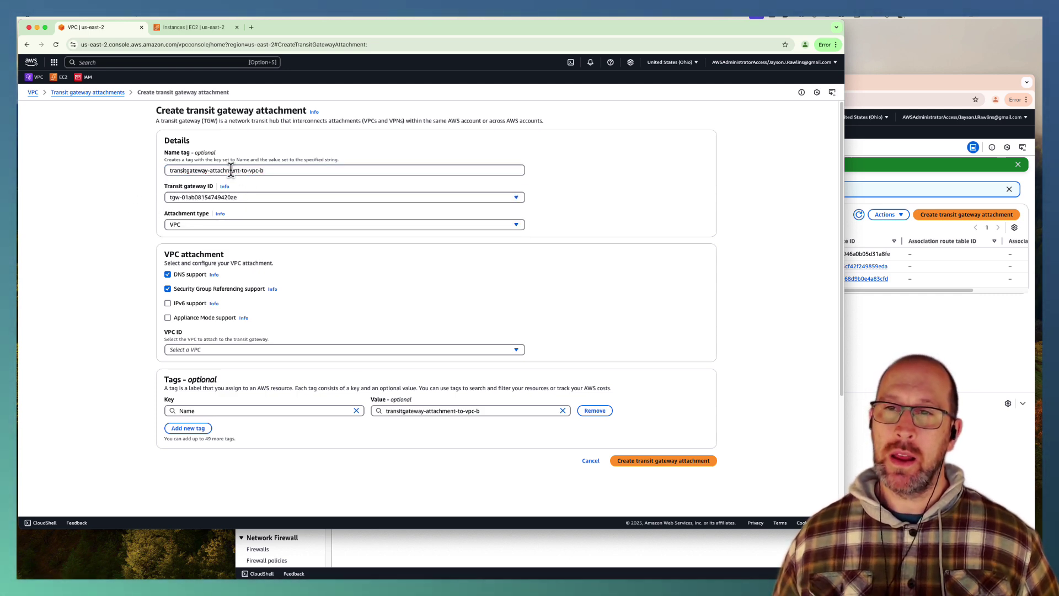
pyautogui.click(227, 224)
pyautogui.click(201, 271)
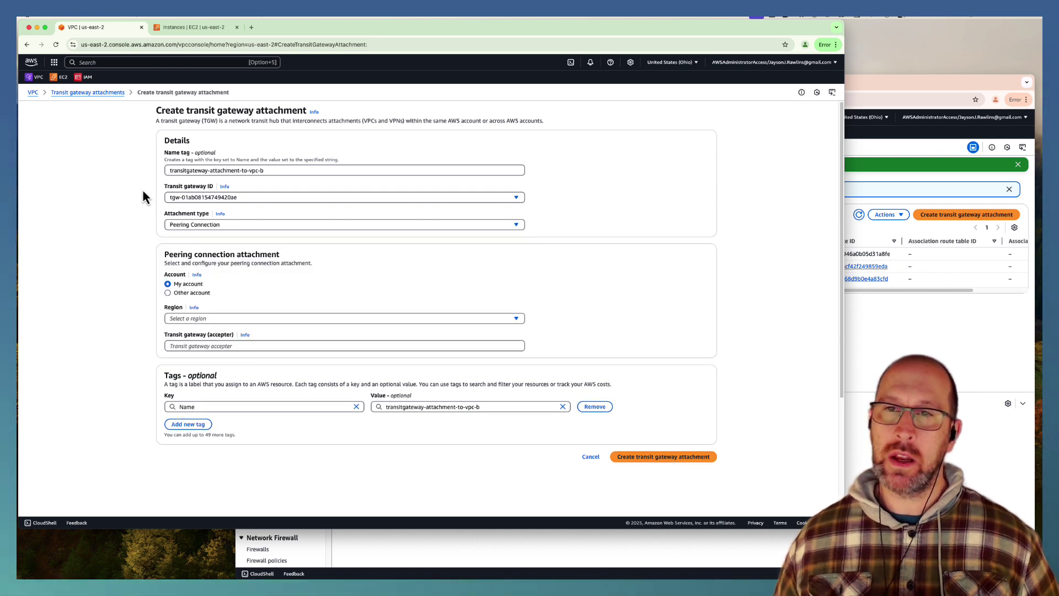
pyautogui.click(168, 293)
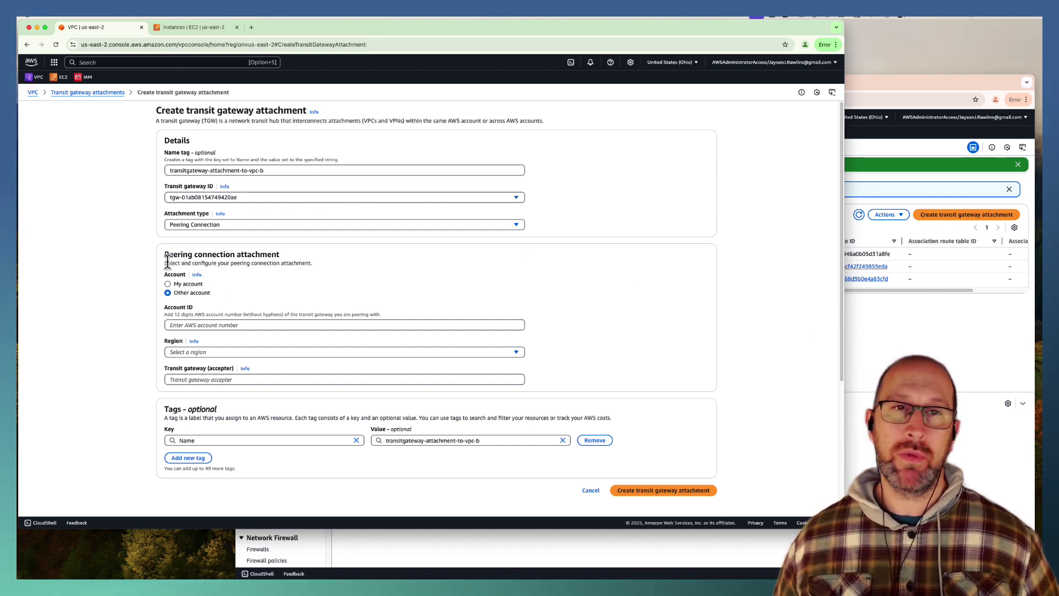
# Step: Copy the account ID from the vpc-b console window into the peering attachment's Account ID and set the region to US East (Ohio) (us-east-2)
pyautogui.click(883, 342)
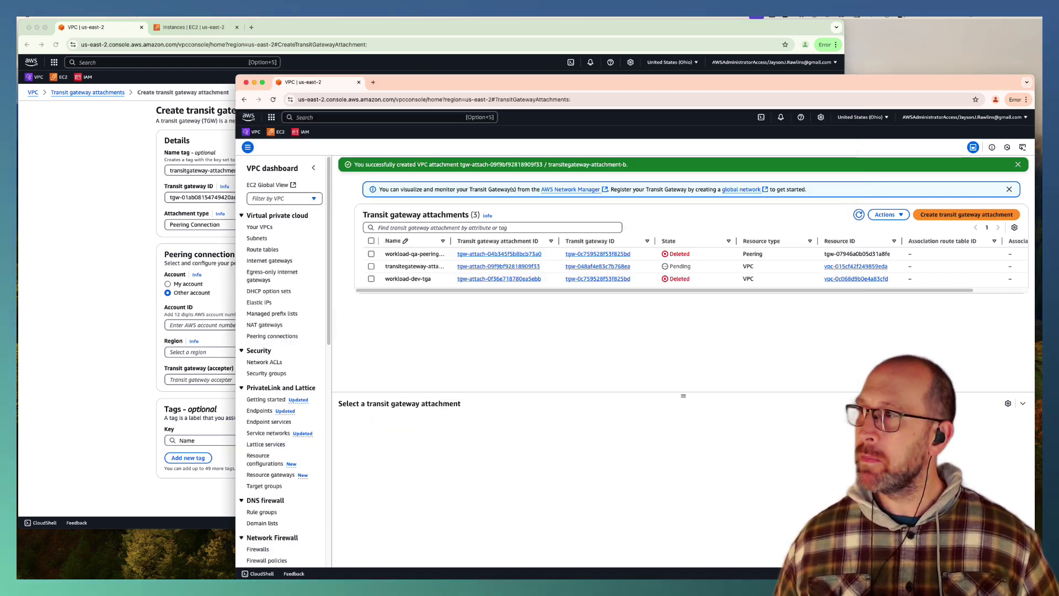
pyautogui.click(928, 118)
pyautogui.click(919, 145)
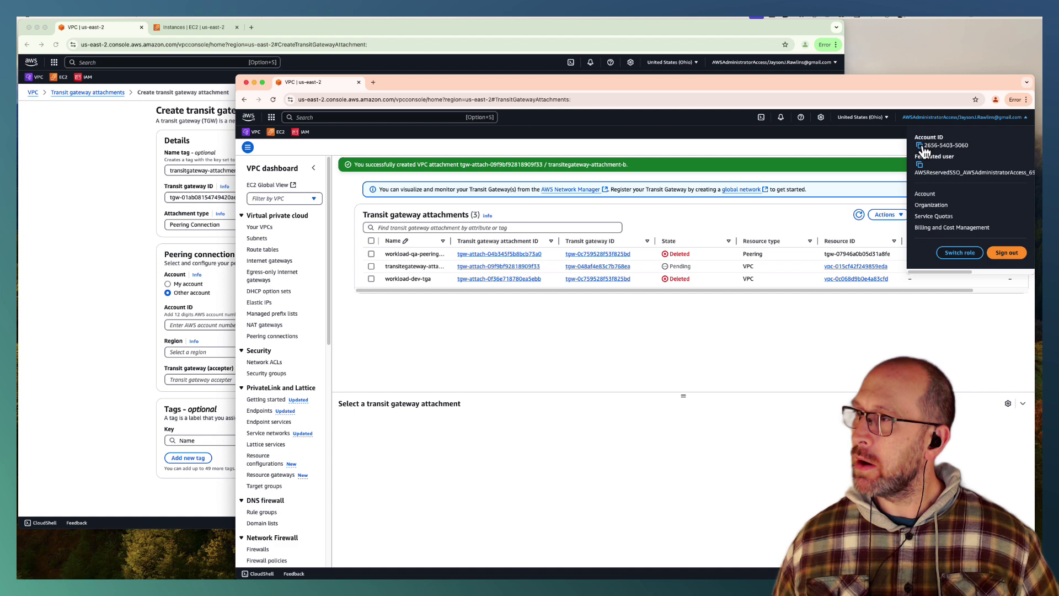
pyautogui.click(100, 205)
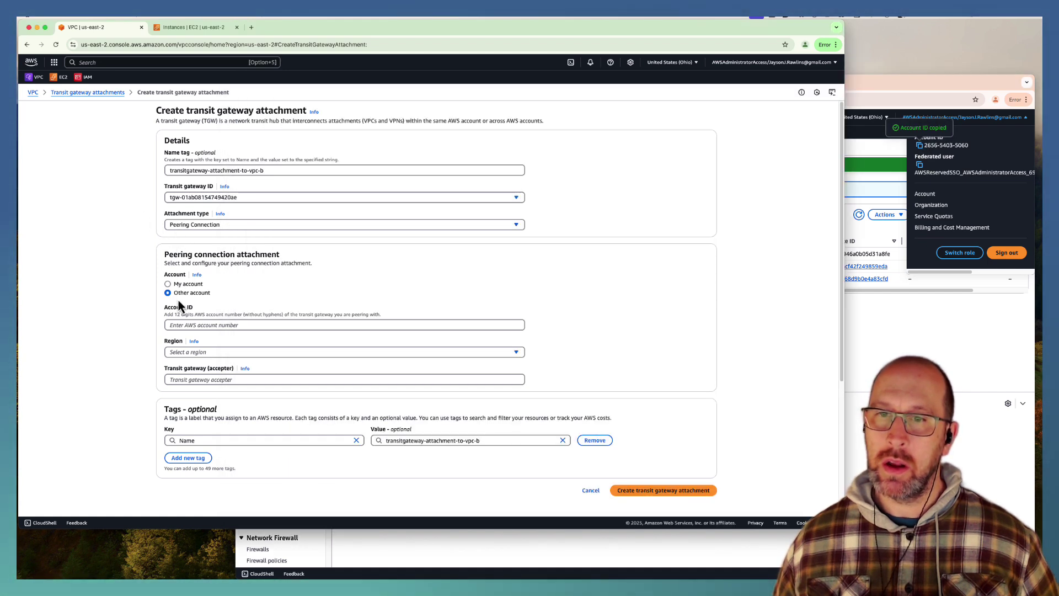
pyautogui.click(173, 325)
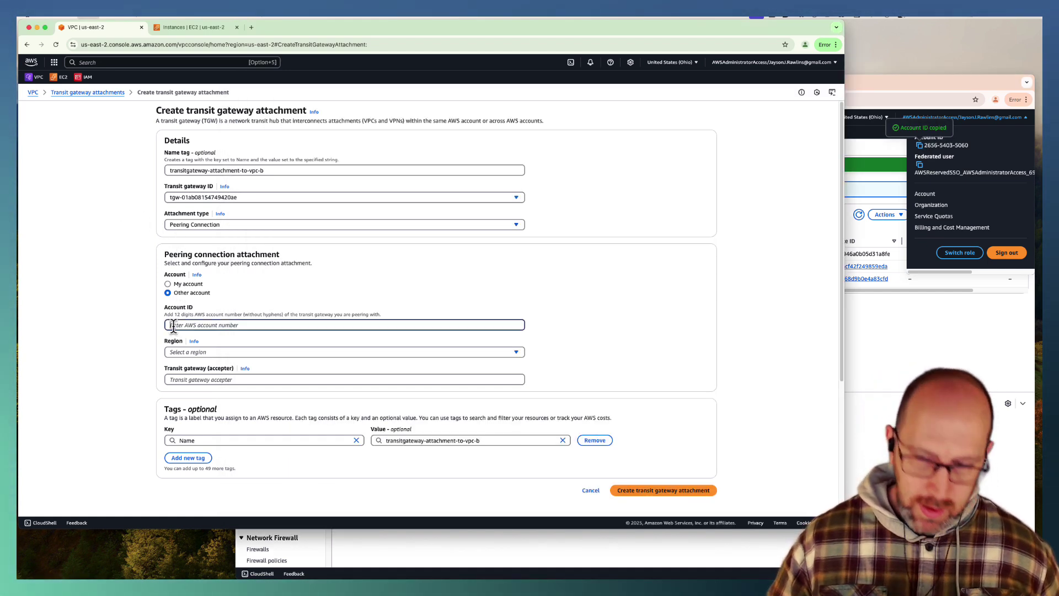
pyautogui.click(178, 353)
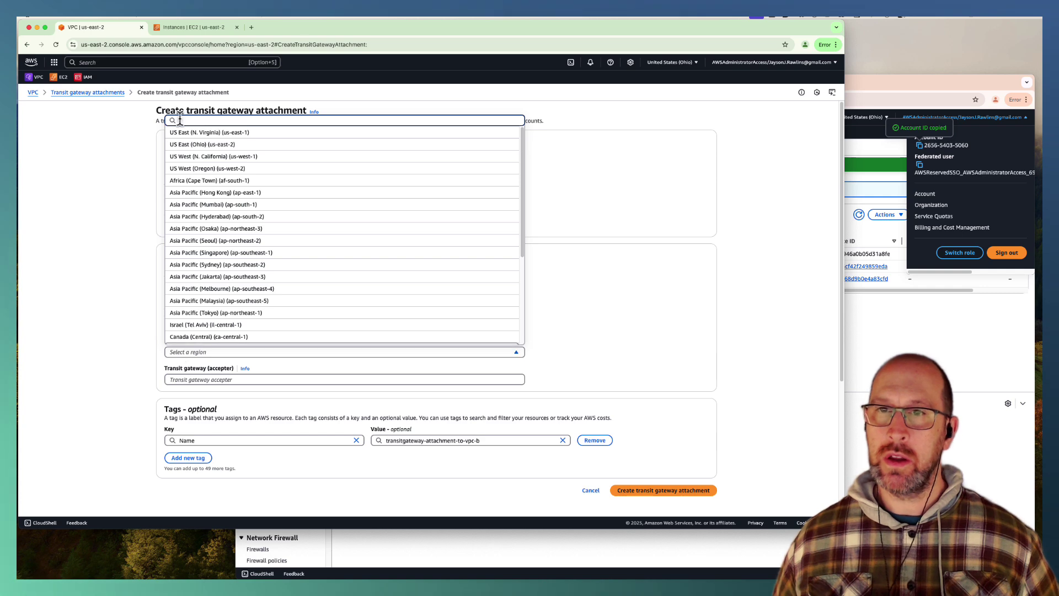
pyautogui.click(193, 145)
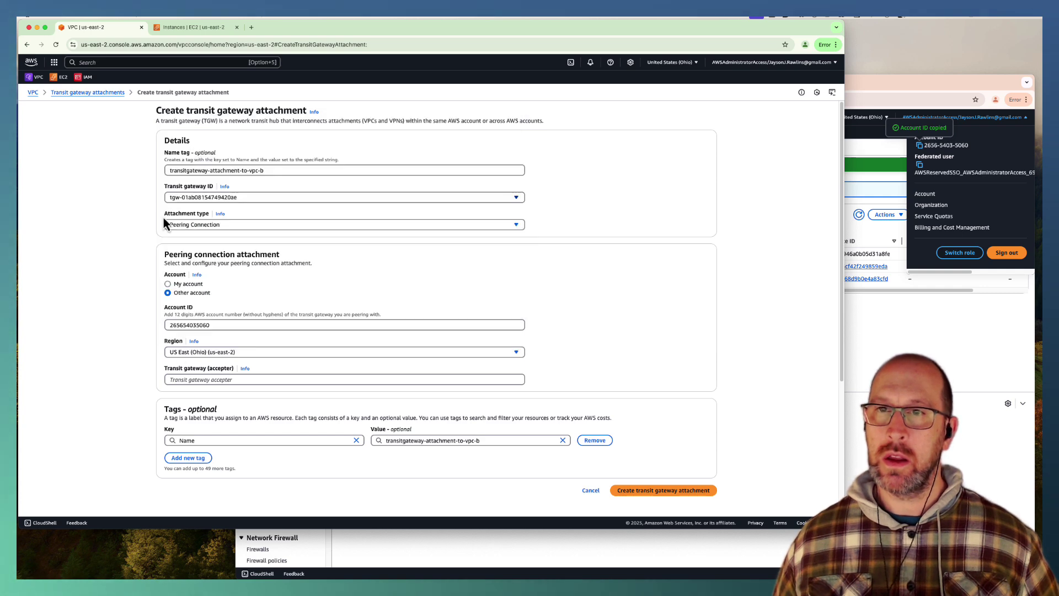
# Step: Copy the transit gateway ID of transitgateway-b from the vpc-b console window and enter it as the accepter transit gateway in the peering attachment
pyautogui.click(190, 379)
pyautogui.click(861, 315)
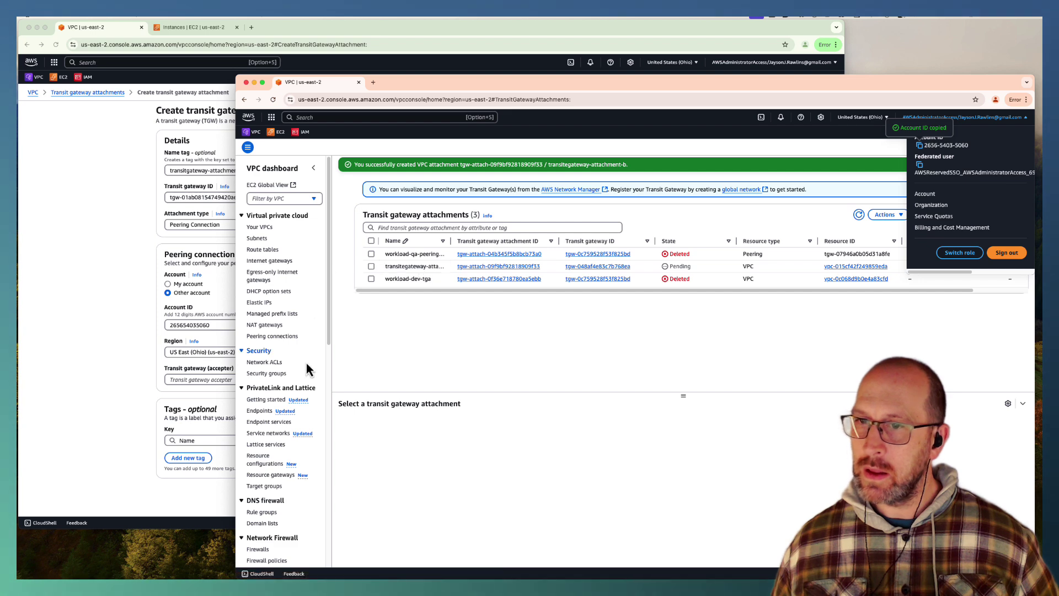
pyautogui.scroll(-5, 281, 425)
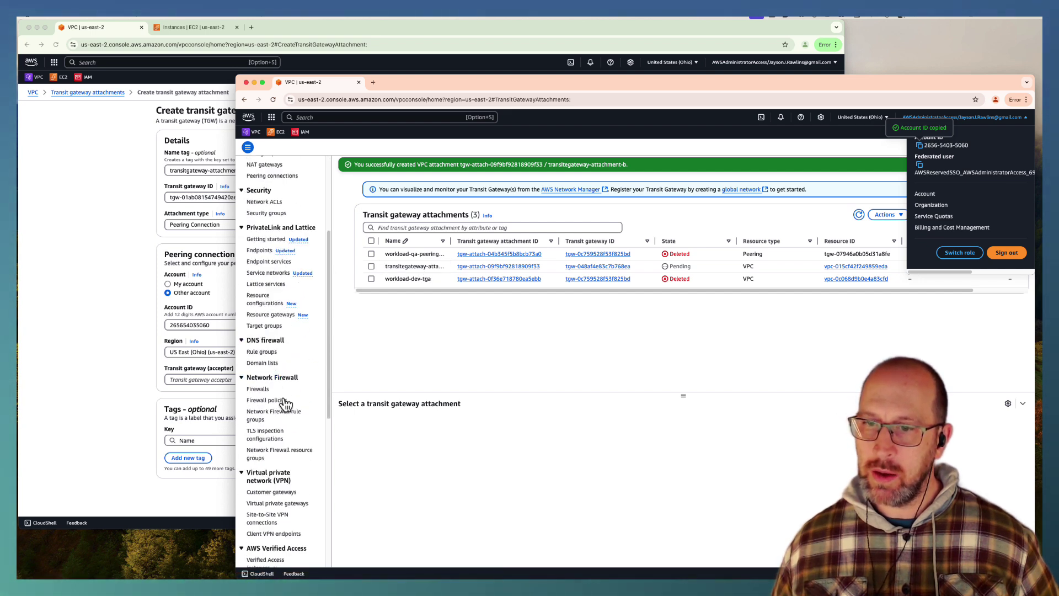
pyautogui.scroll(-1, 284, 426)
pyautogui.click(537, 353)
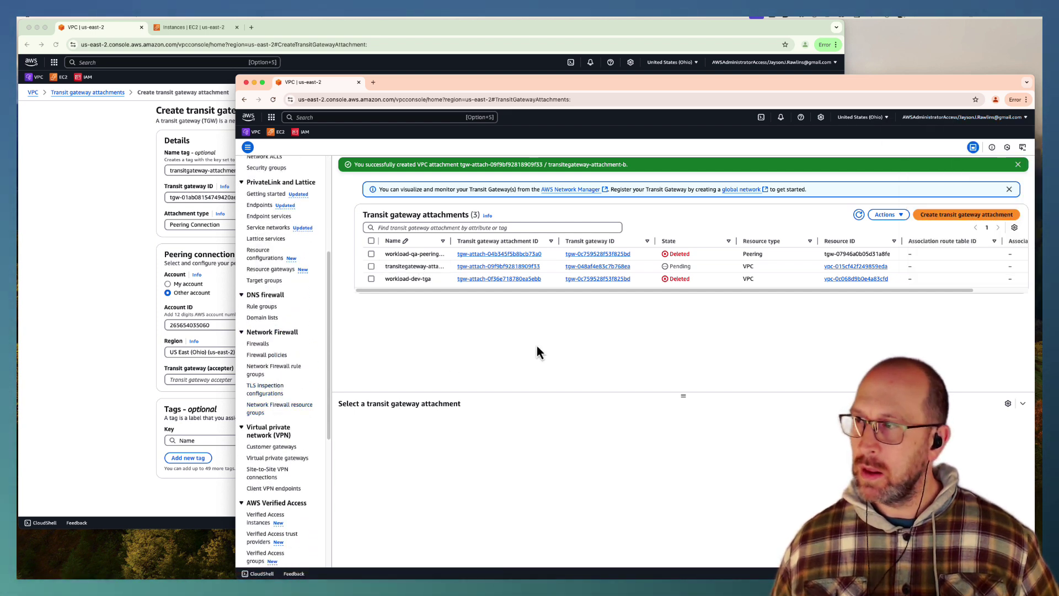
pyautogui.scroll(-3, 284, 386)
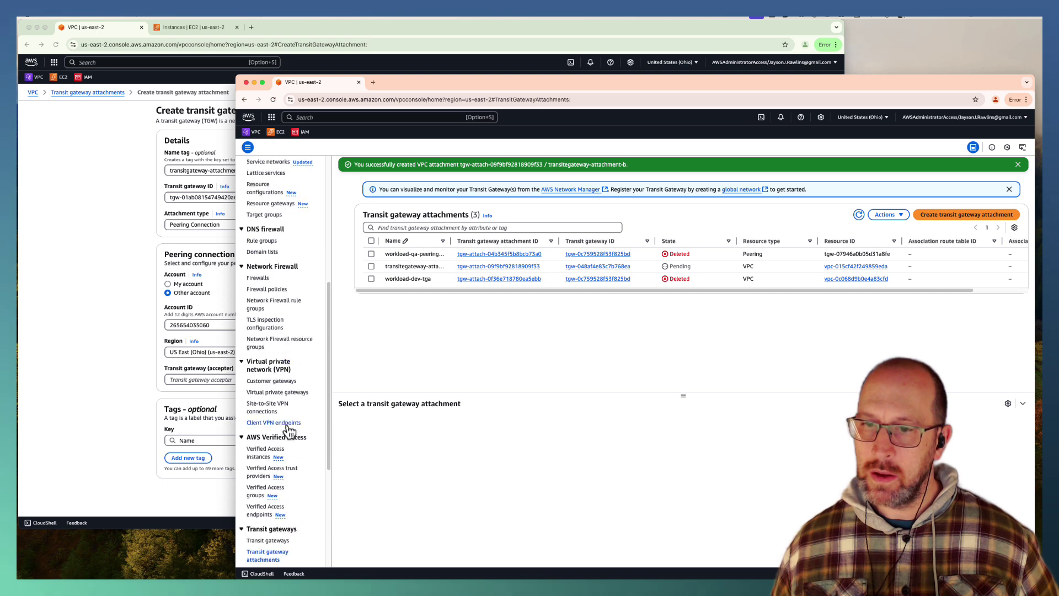
pyautogui.click(268, 498)
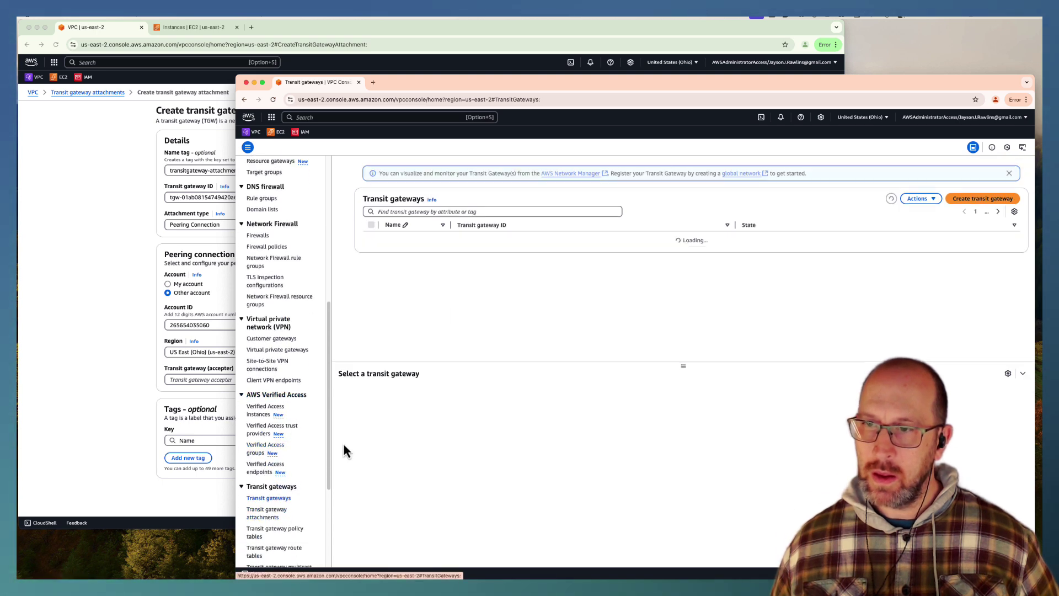
pyautogui.click(490, 237)
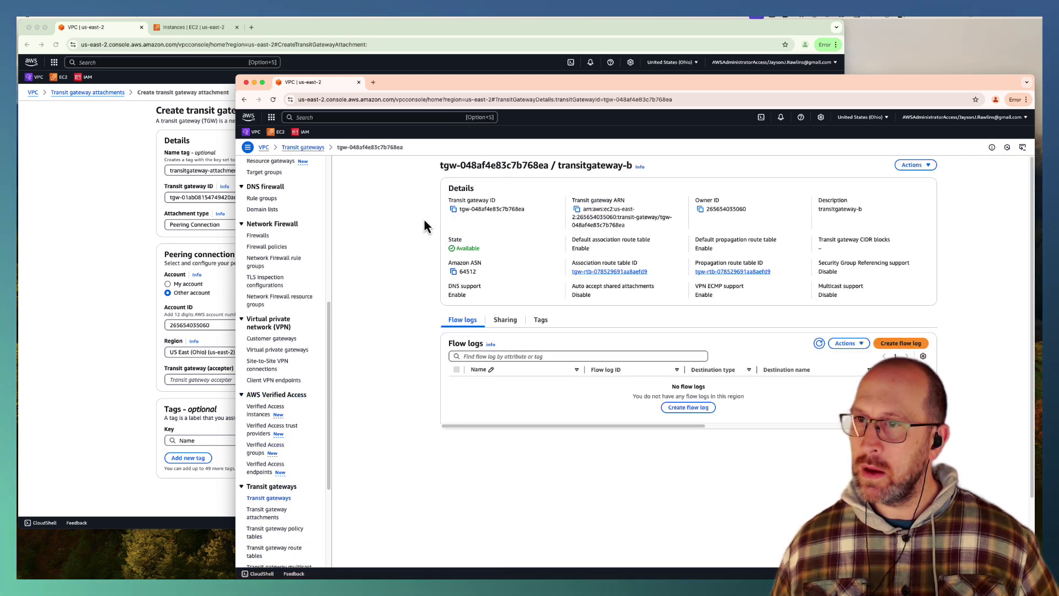
pyautogui.click(454, 209)
pyautogui.click(110, 243)
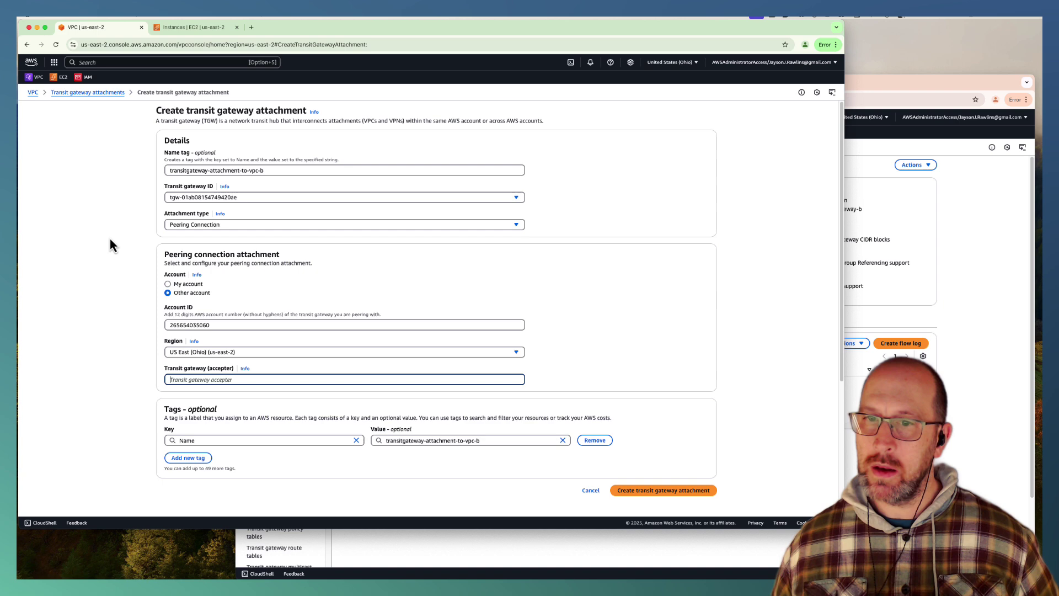
pyautogui.click(173, 380)
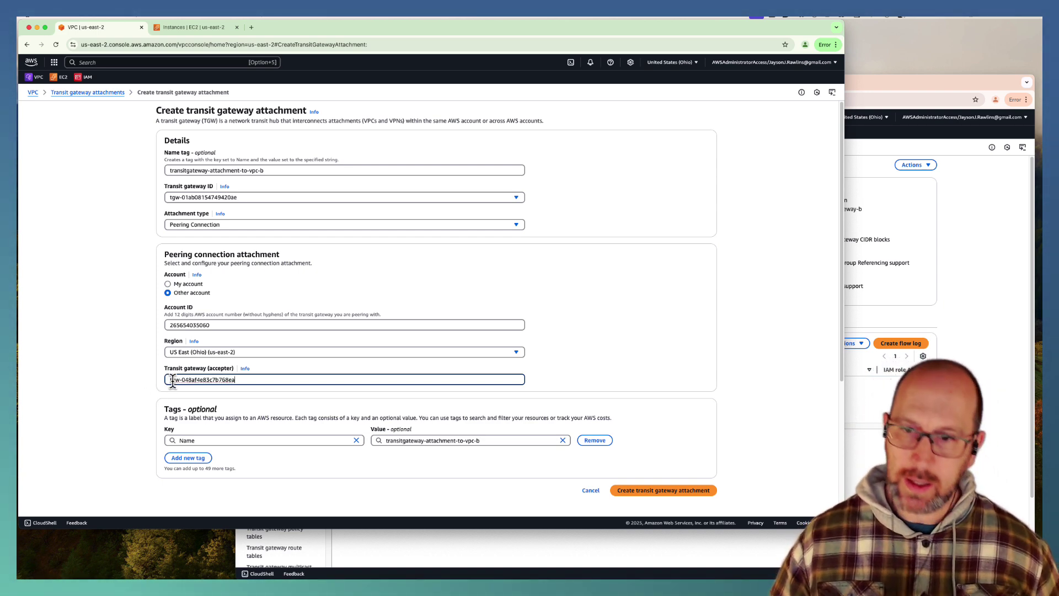
# Step: Create the peering attachment transitgateway-attachment-to-vpc-b in the vpc-a console window and refresh its attachment list
pyautogui.click(936, 296)
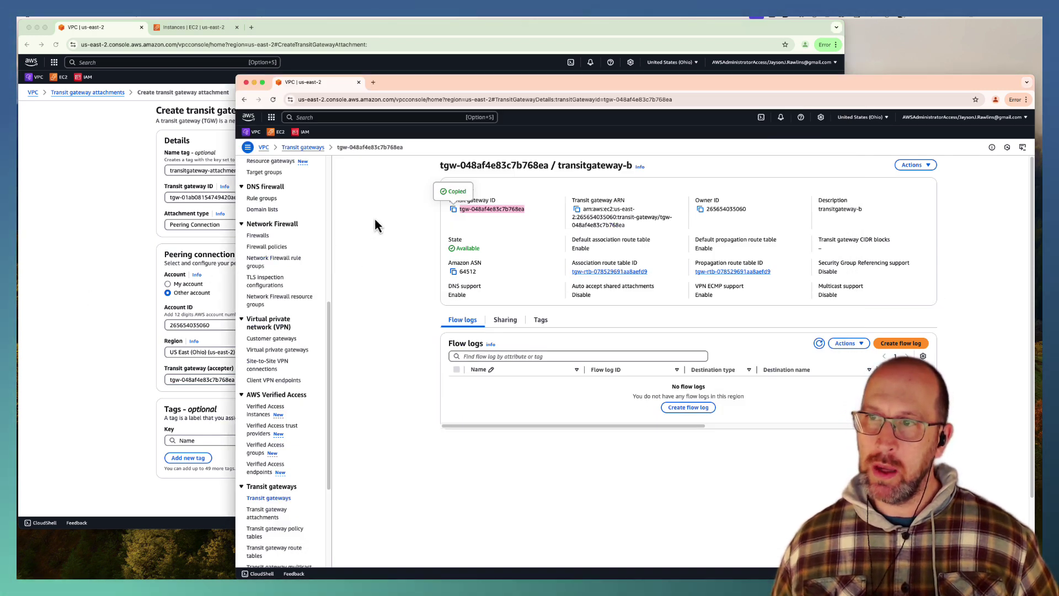
pyautogui.click(94, 264)
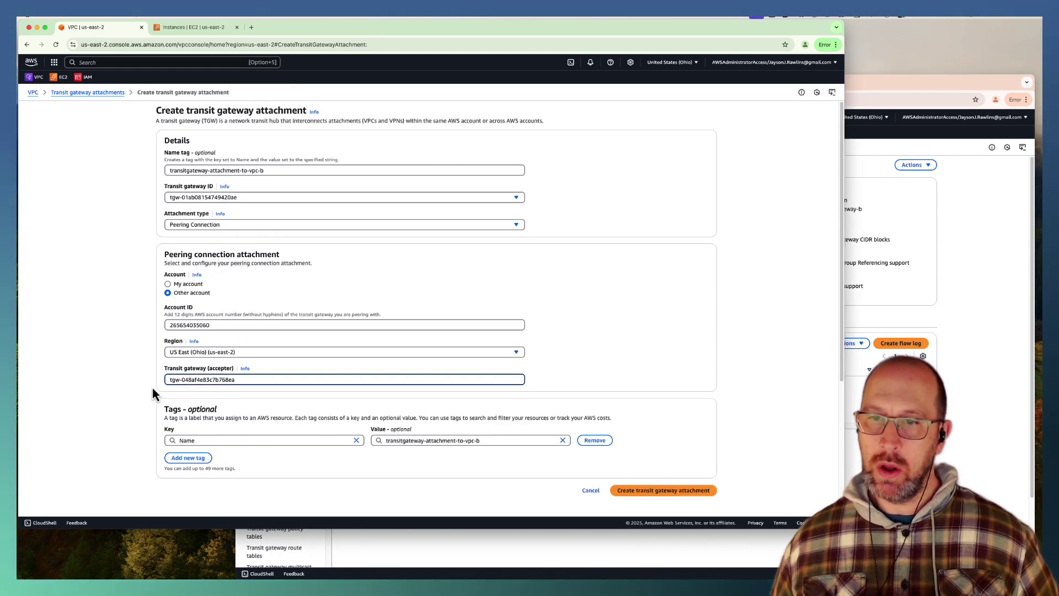
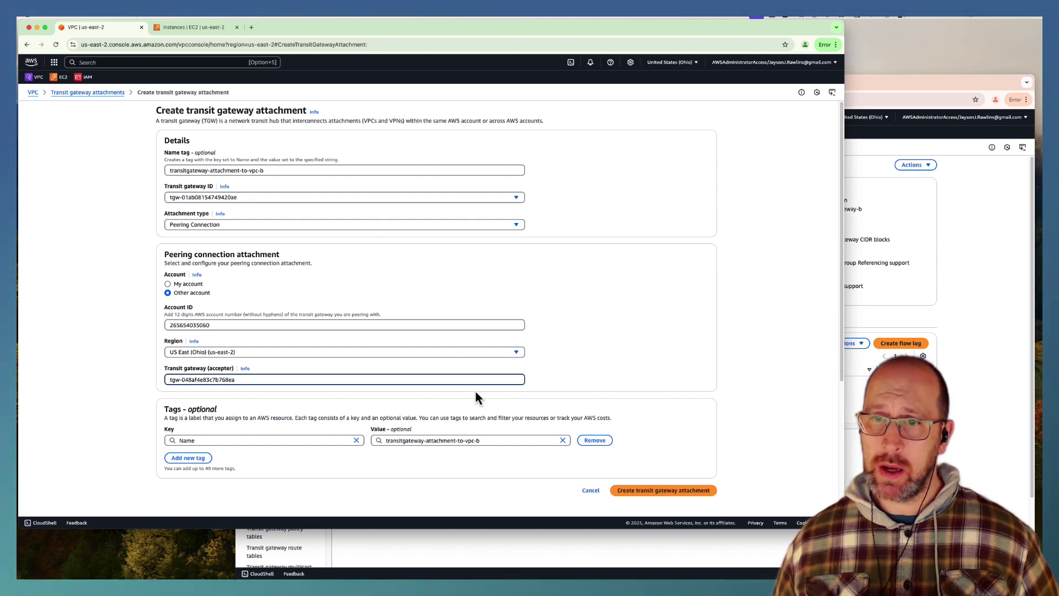
pyautogui.click(644, 493)
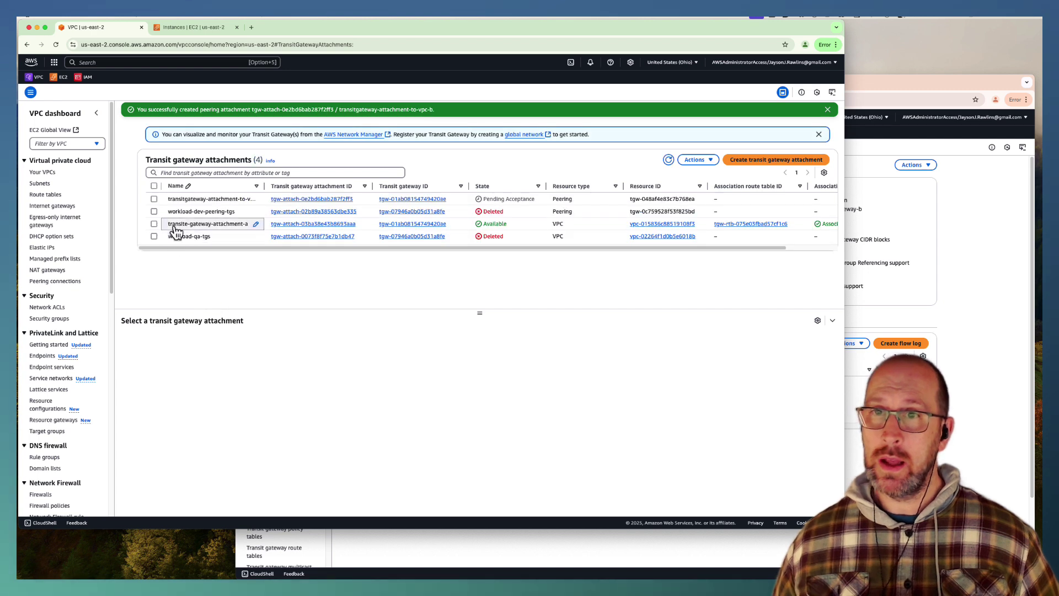
pyautogui.click(668, 160)
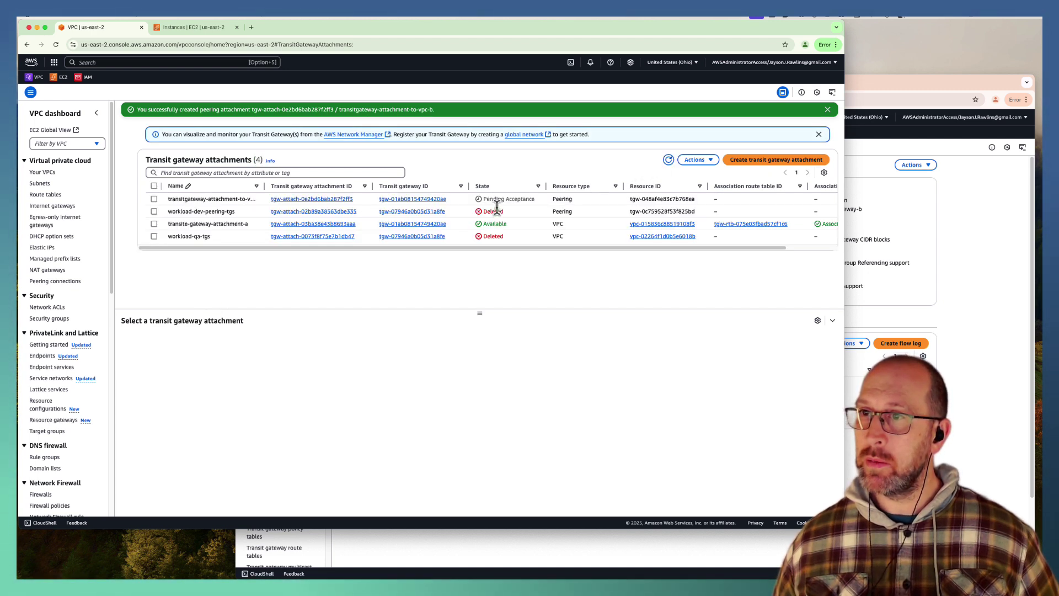
# Step: Show the transit gateway attachments in the vpc-b console window and widen the Name column
pyautogui.click(941, 312)
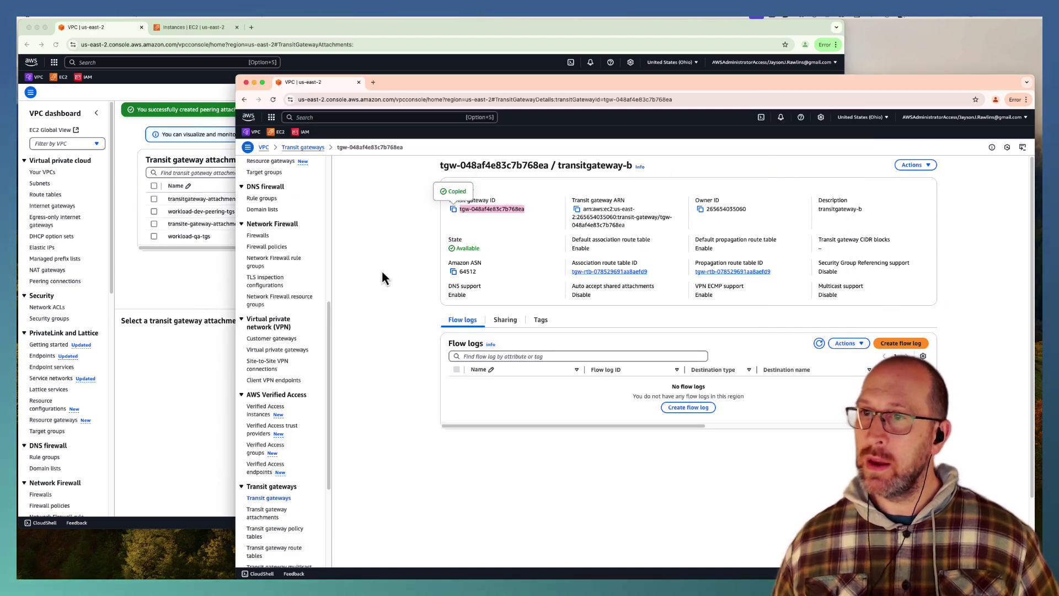
pyautogui.scroll(-5, 286, 386)
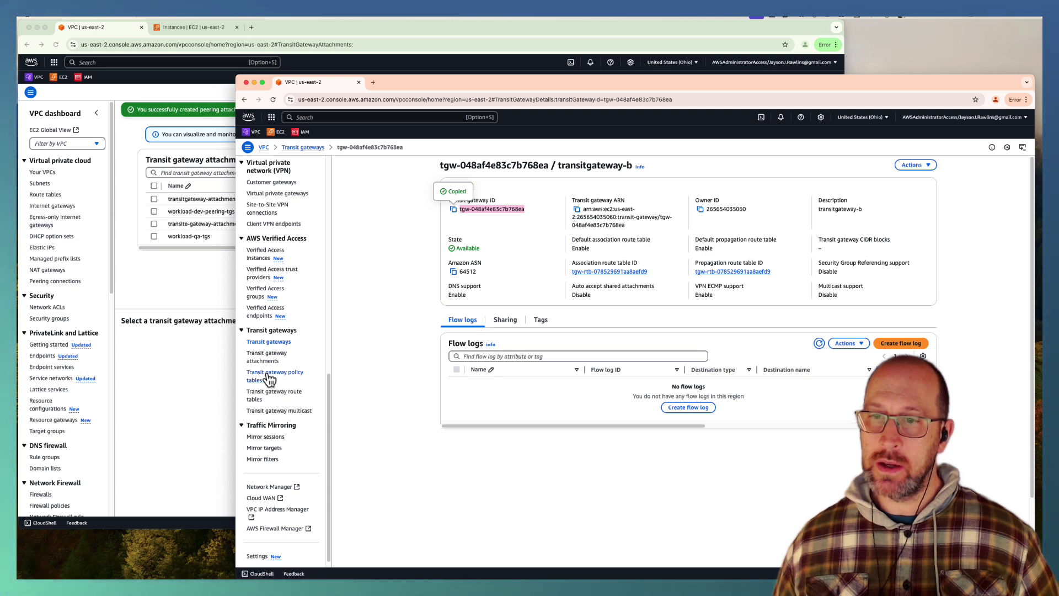
pyautogui.click(256, 358)
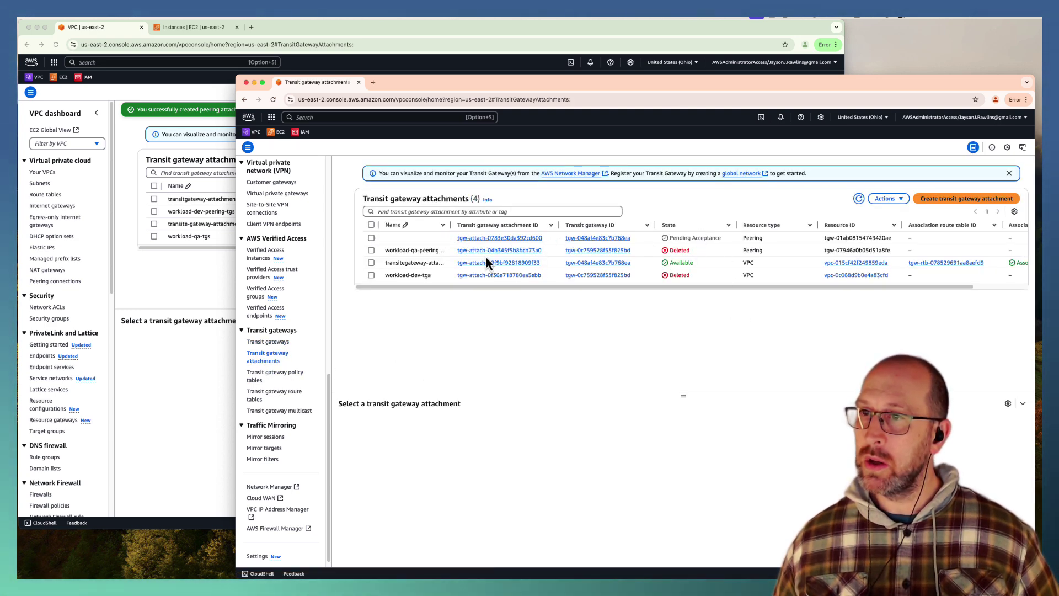
pyautogui.moveTo(452, 227); pyautogui.dragTo(512, 227)
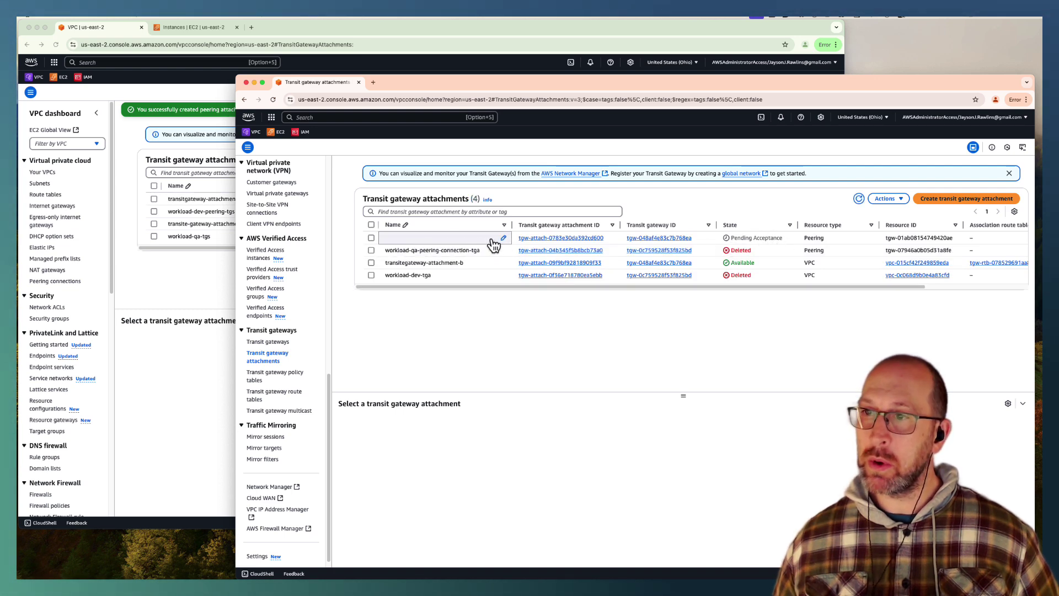
# Step: Name the unnamed pending peering attachment transitgateway-attachment-from-a
pyautogui.click(504, 239)
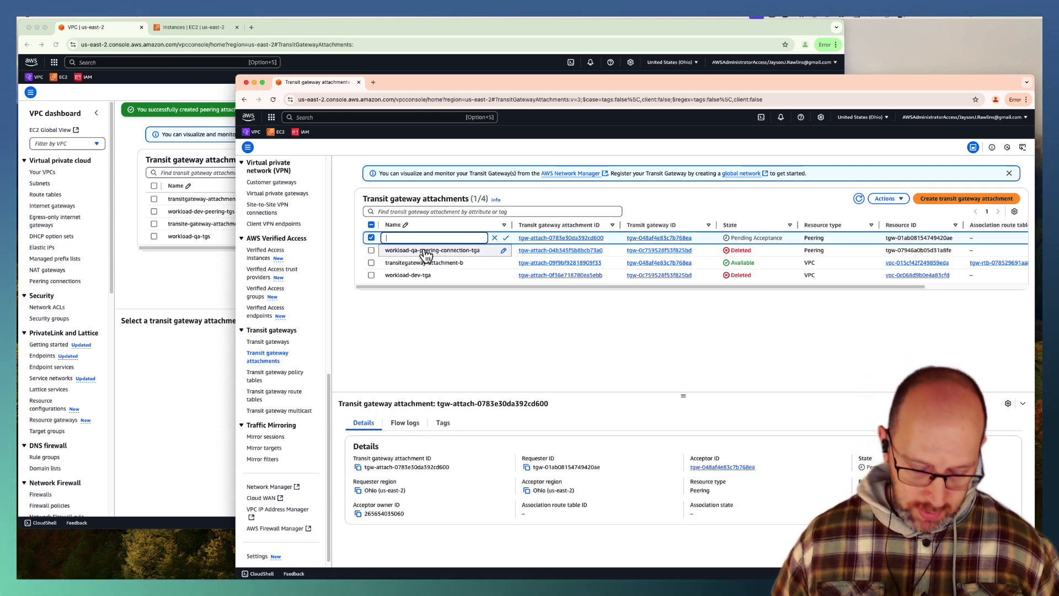
pyautogui.write('tra')
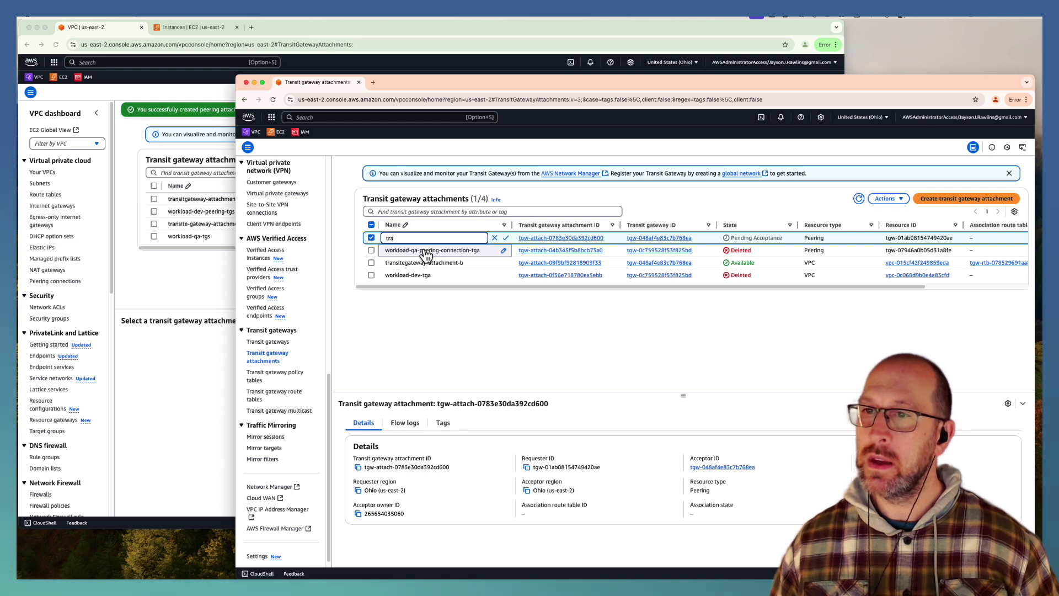
pyautogui.write('nsit')
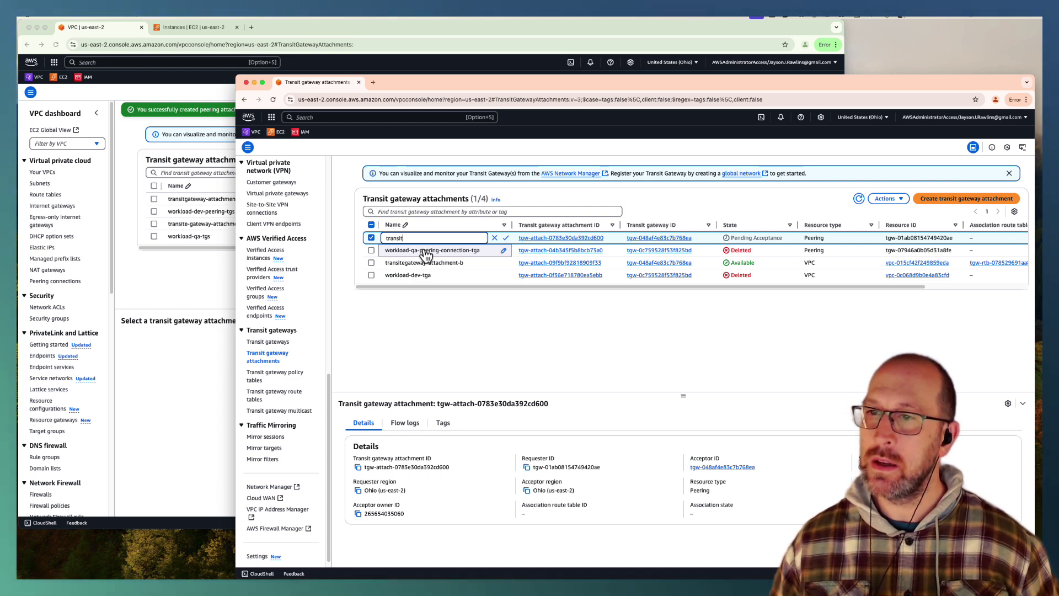
pyautogui.write('gateway-attachme')
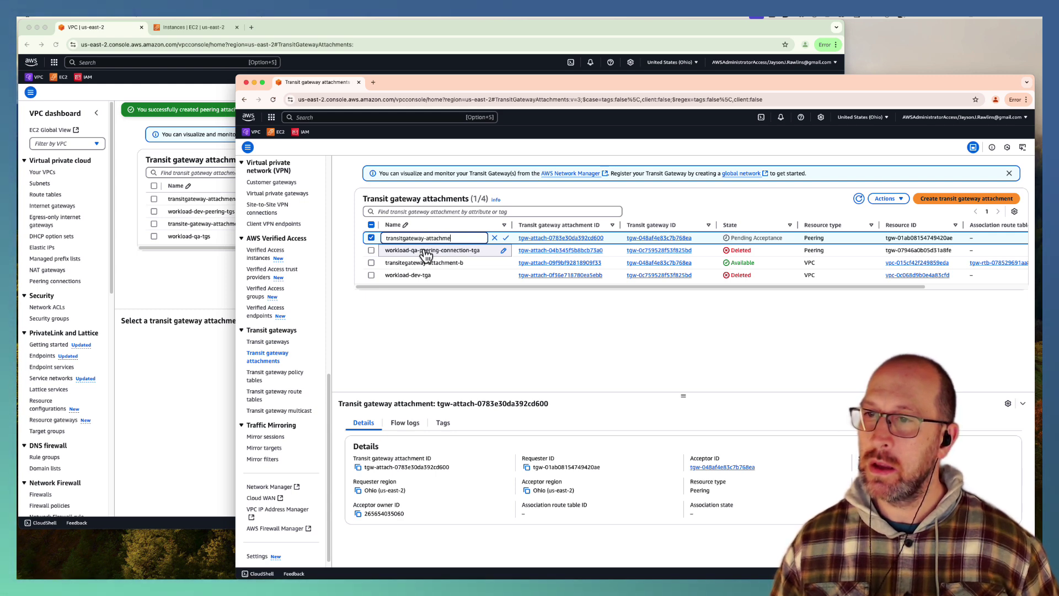
pyautogui.write('nt-from-a')
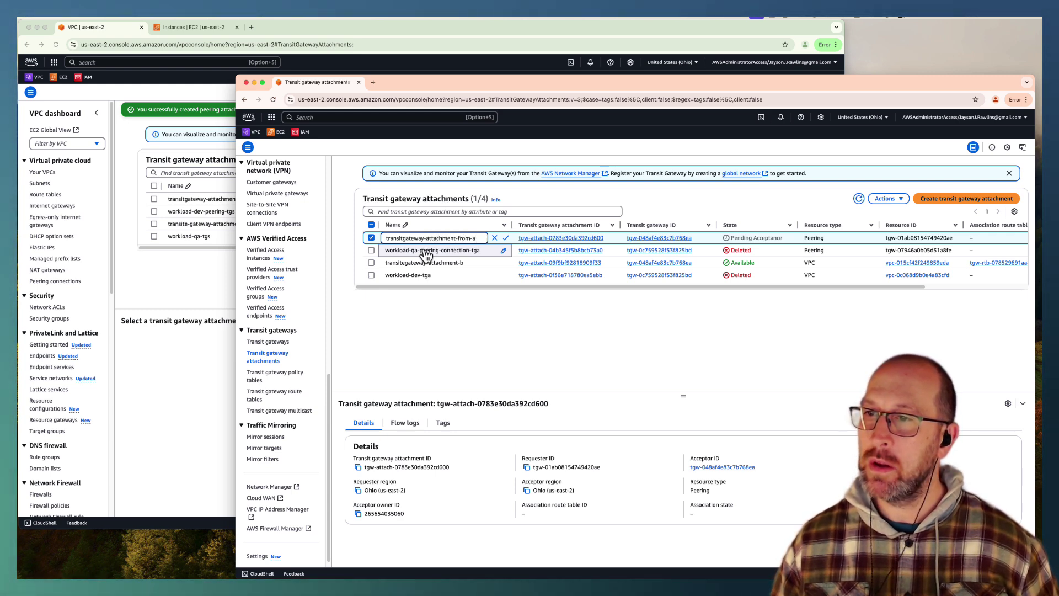
pyautogui.press('Return')
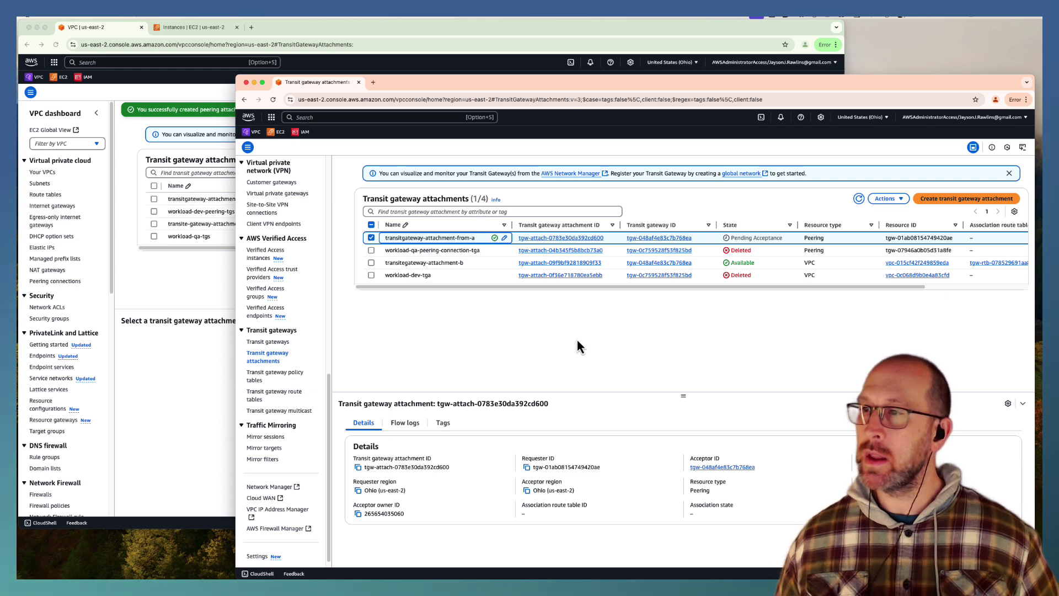
# Step: Accept the transit gateway peering attachment transitgateway-attachment-from-a
pyautogui.click(886, 198)
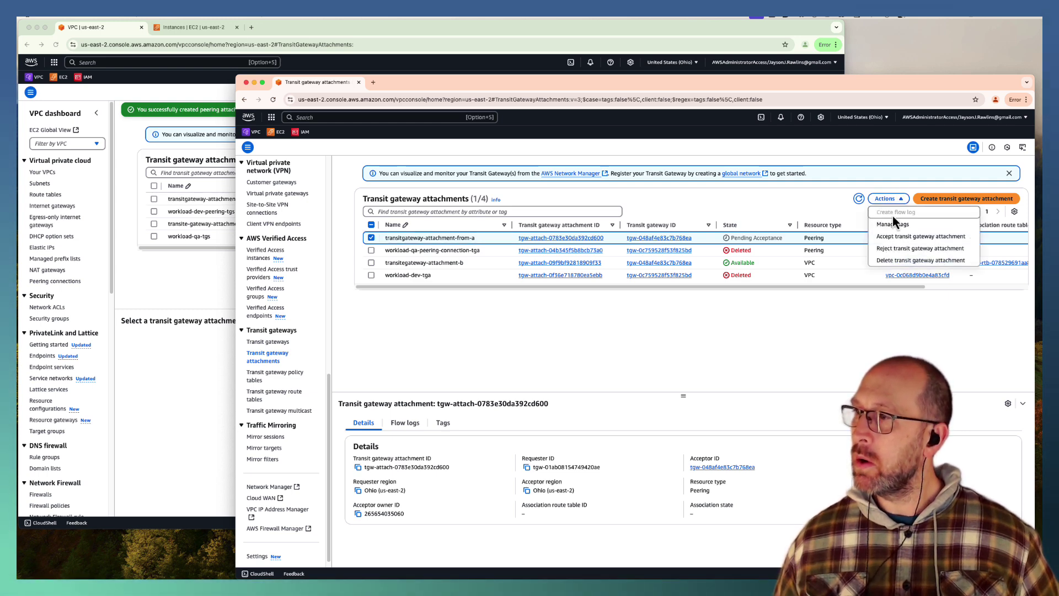
pyautogui.click(938, 237)
pyautogui.click(822, 374)
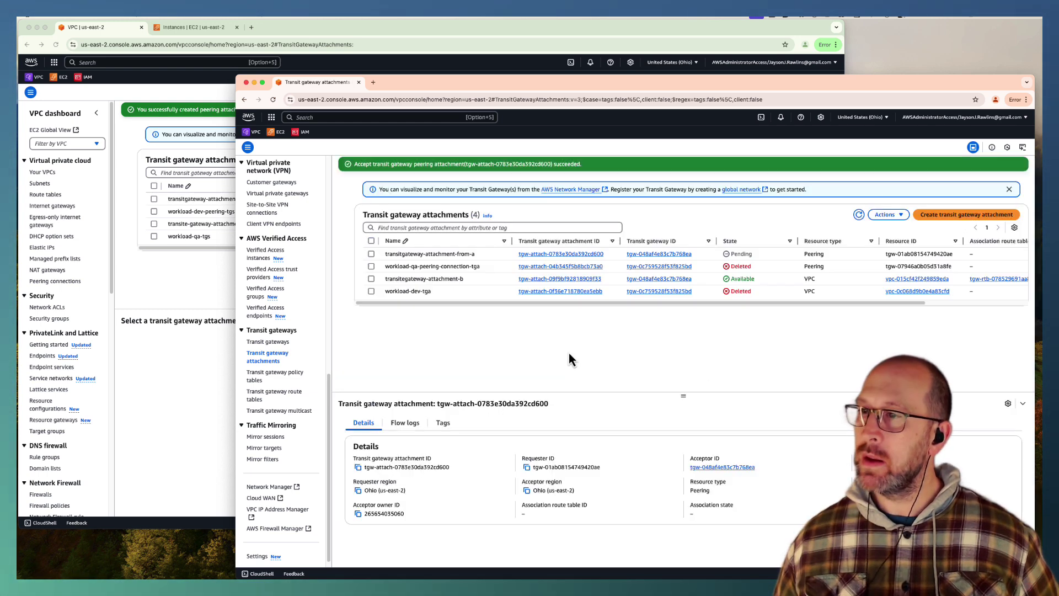
# Step: Refresh the attachment lists in both console windows to check the peering attachment's state, returning to the vpc-b window
pyautogui.click(857, 216)
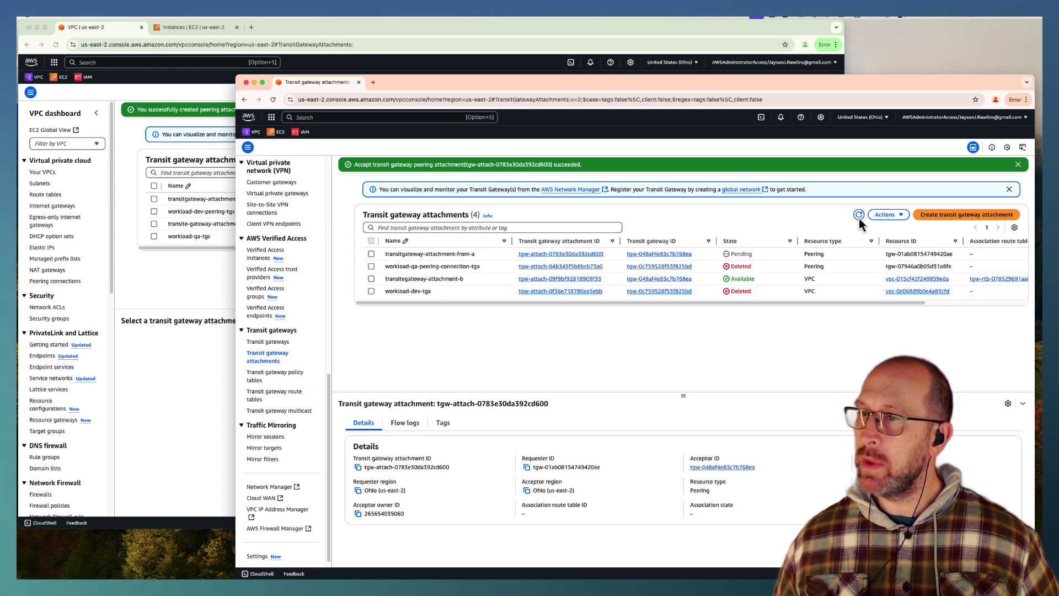
pyautogui.click(173, 345)
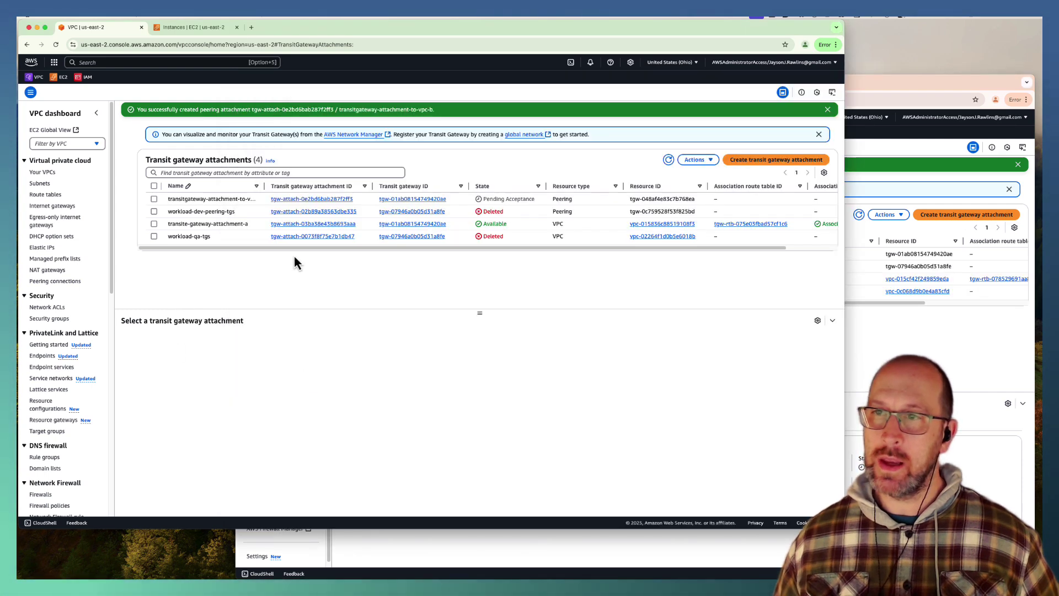
pyautogui.click(669, 160)
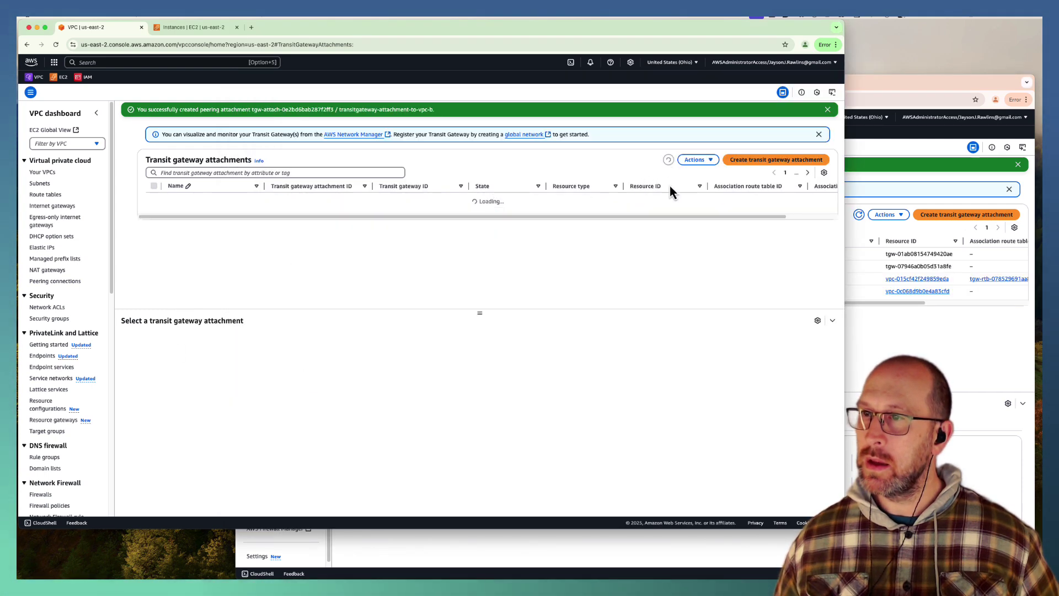
pyautogui.click(873, 323)
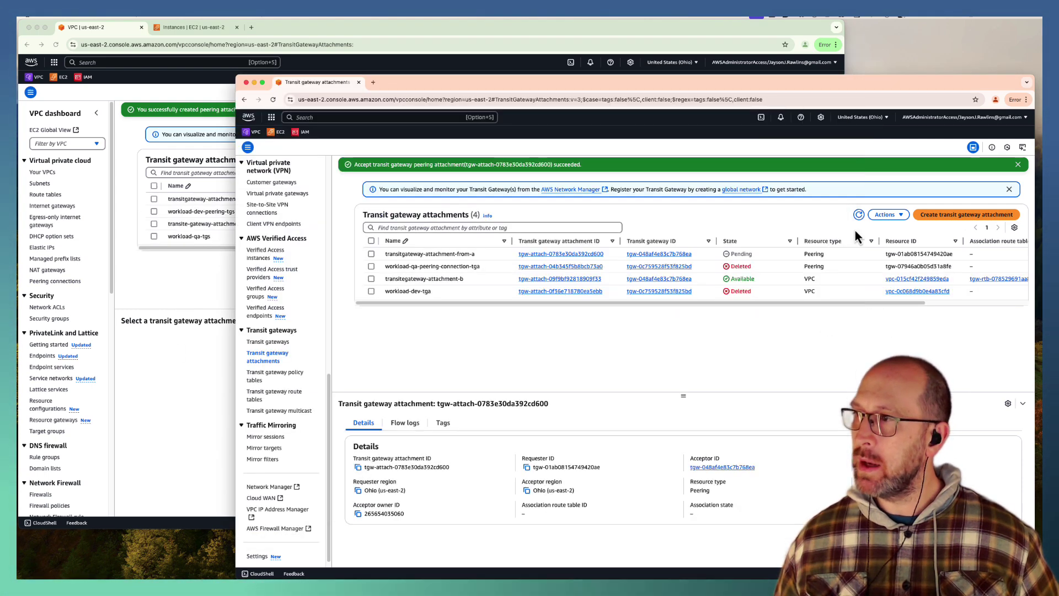
# Step: Keep refreshing the transit gateway attachment lists alternately in the vpc-a and vpc-b console windows to monitor the peering attachment's state on both sides
pyautogui.click(153, 287)
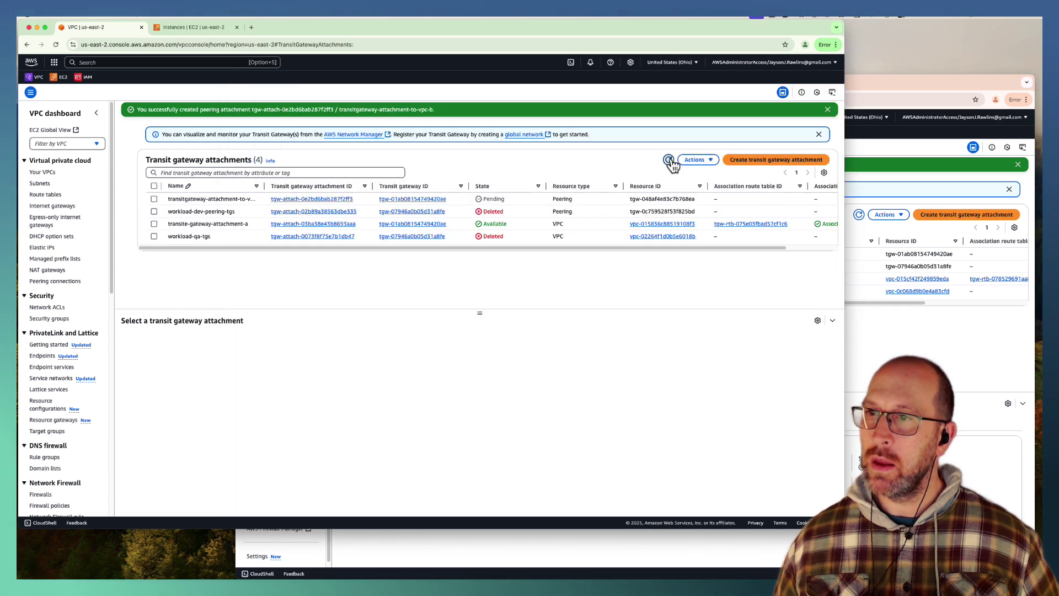
pyautogui.click(859, 217)
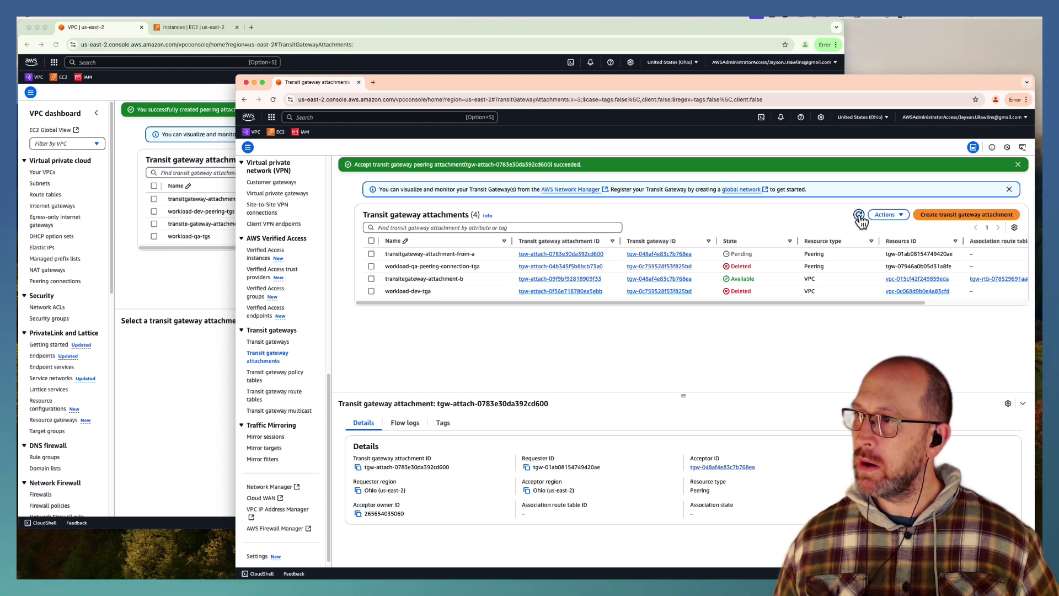
pyautogui.click(201, 296)
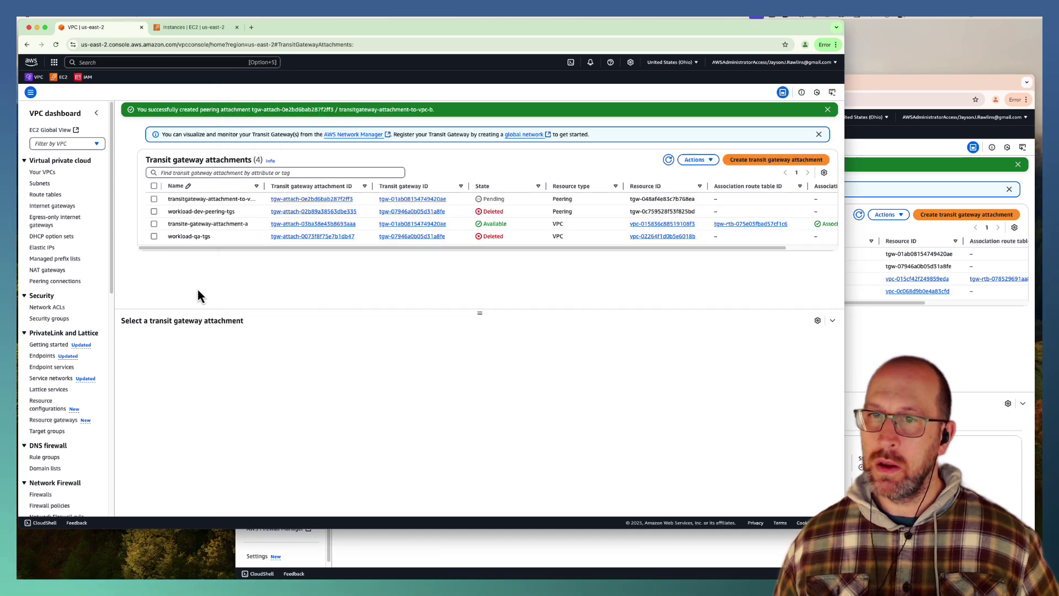
pyautogui.click(669, 160)
pyautogui.click(924, 353)
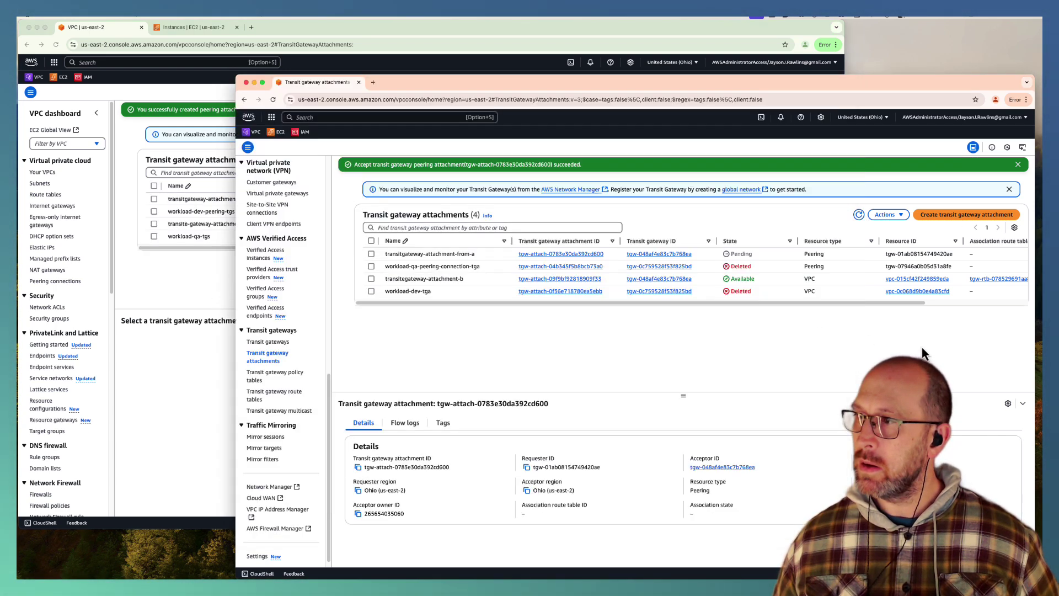
pyautogui.click(860, 216)
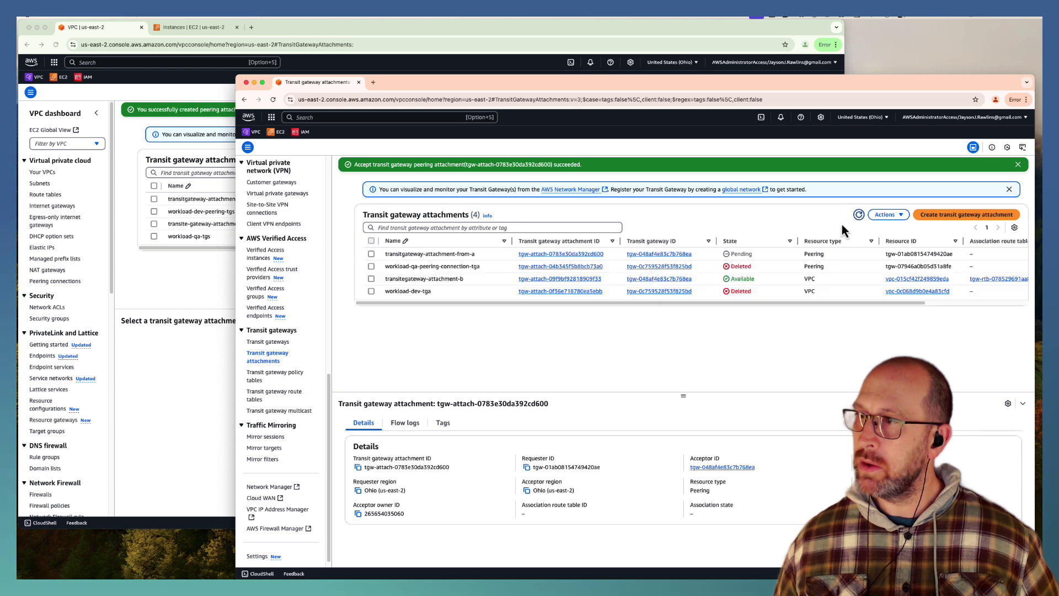
pyautogui.click(219, 298)
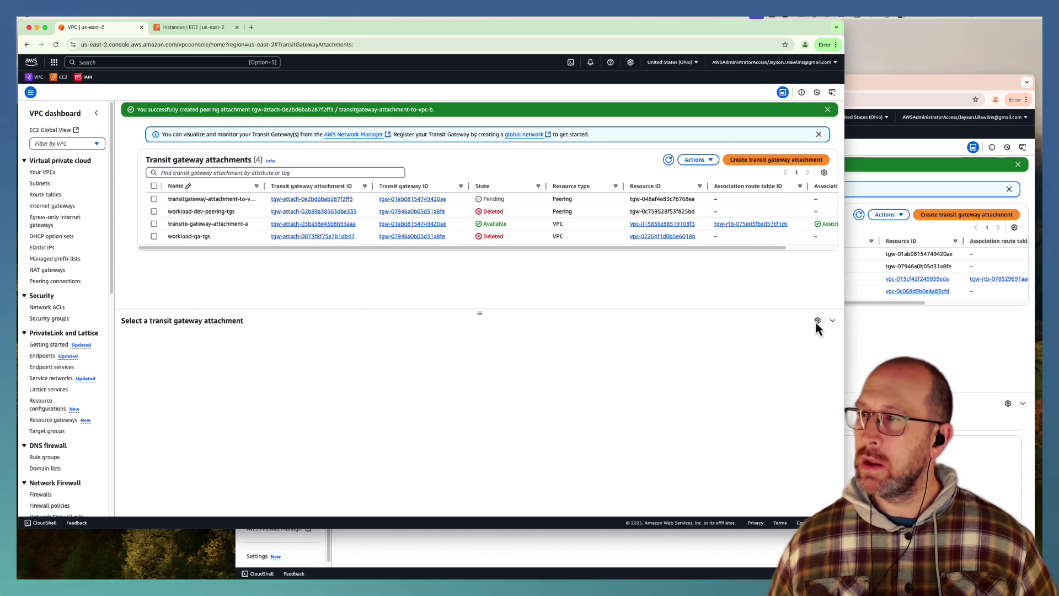
pyautogui.click(860, 218)
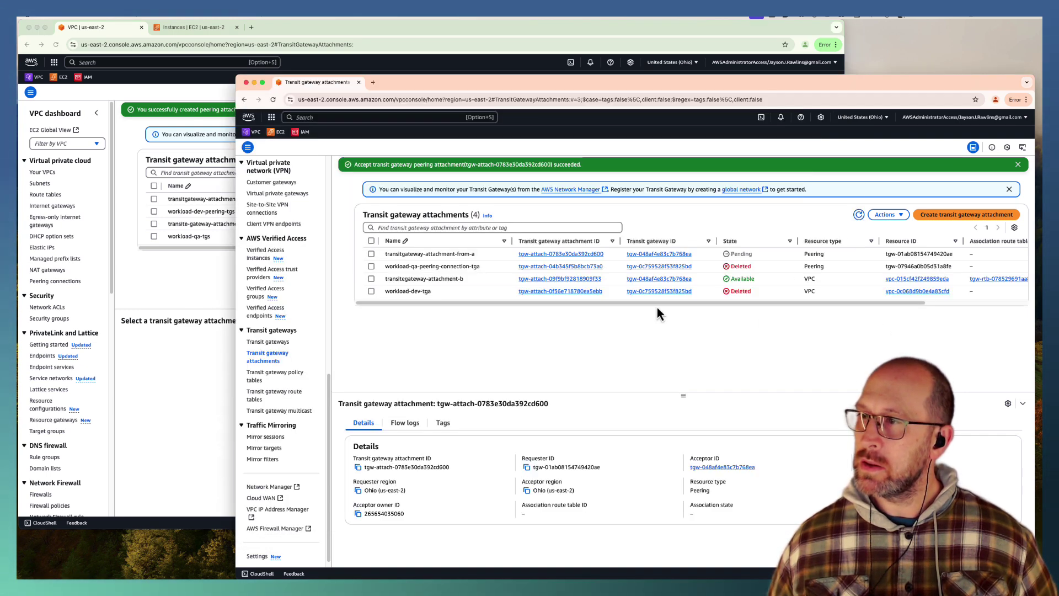
pyautogui.click(181, 297)
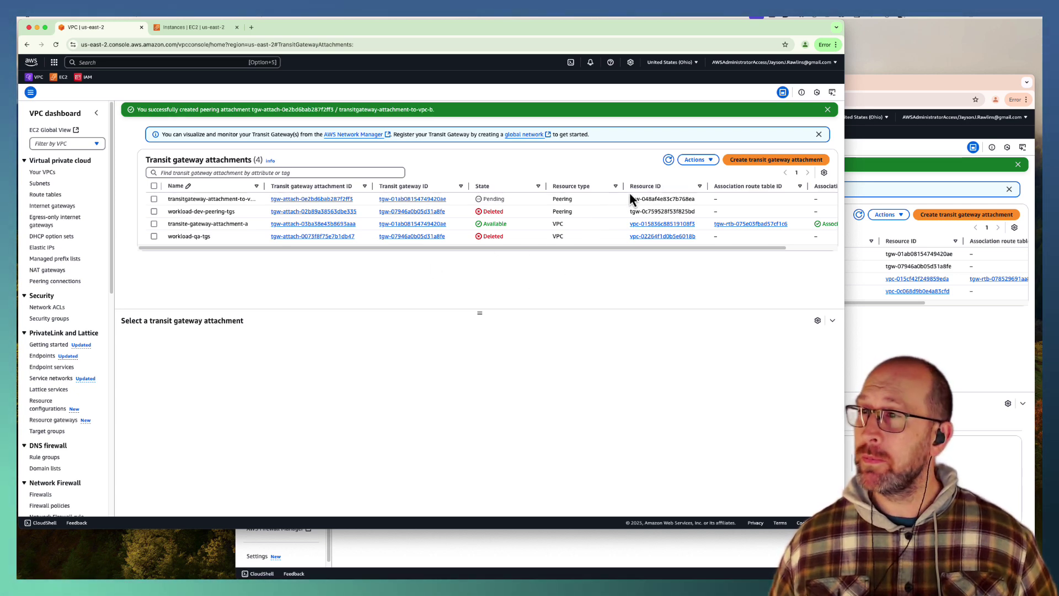
pyautogui.click(669, 161)
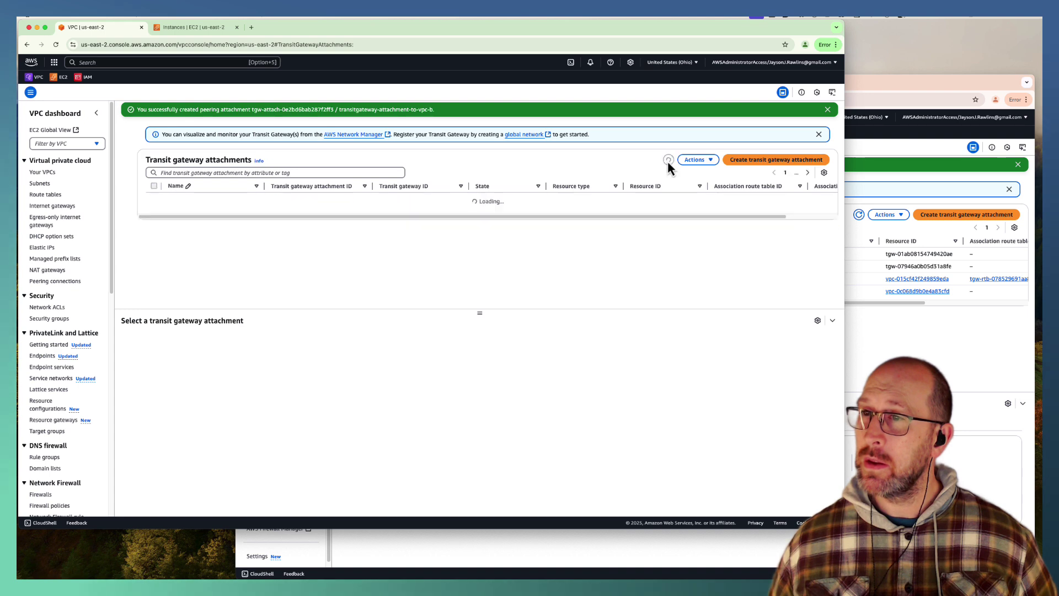
pyautogui.click(871, 246)
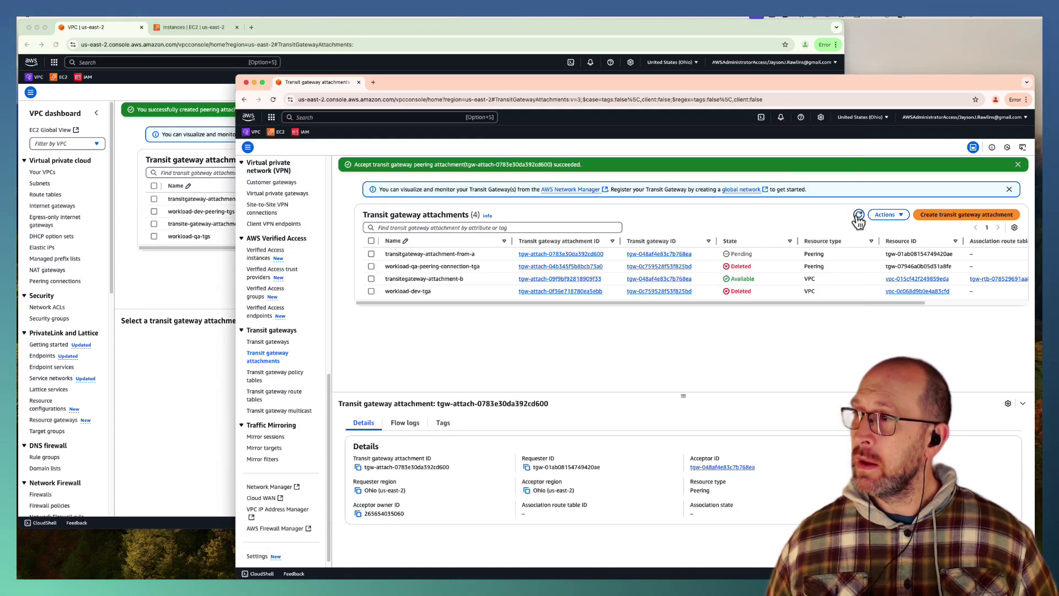
pyautogui.click(859, 217)
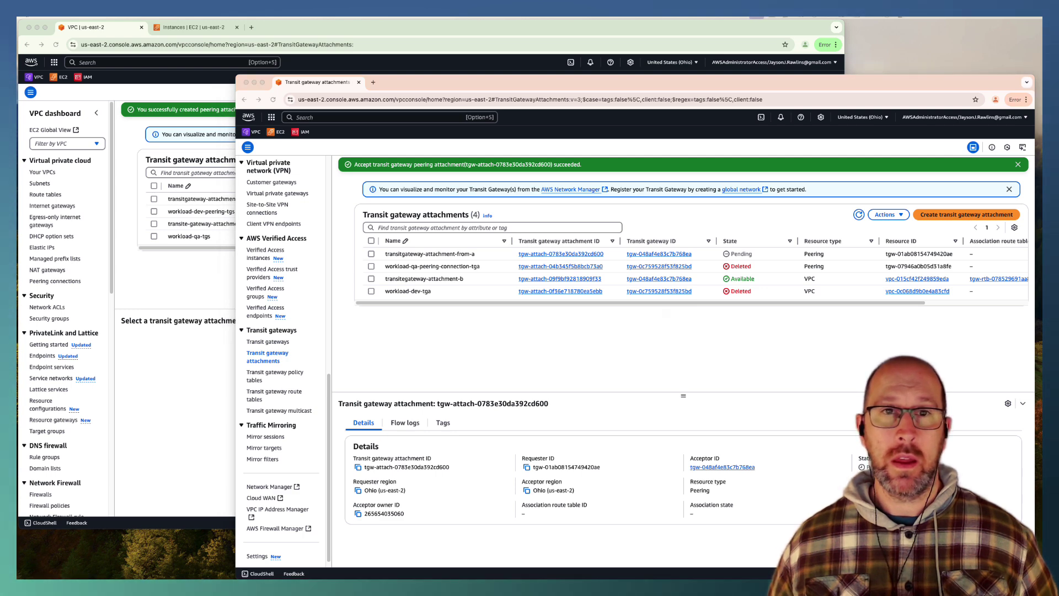
pyautogui.click(861, 217)
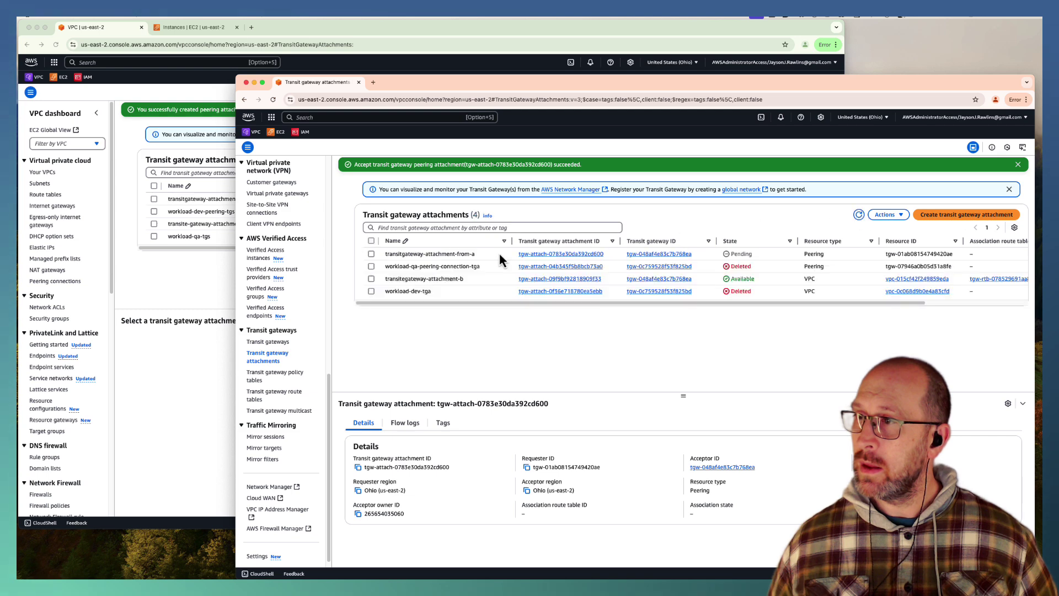
pyautogui.click(194, 276)
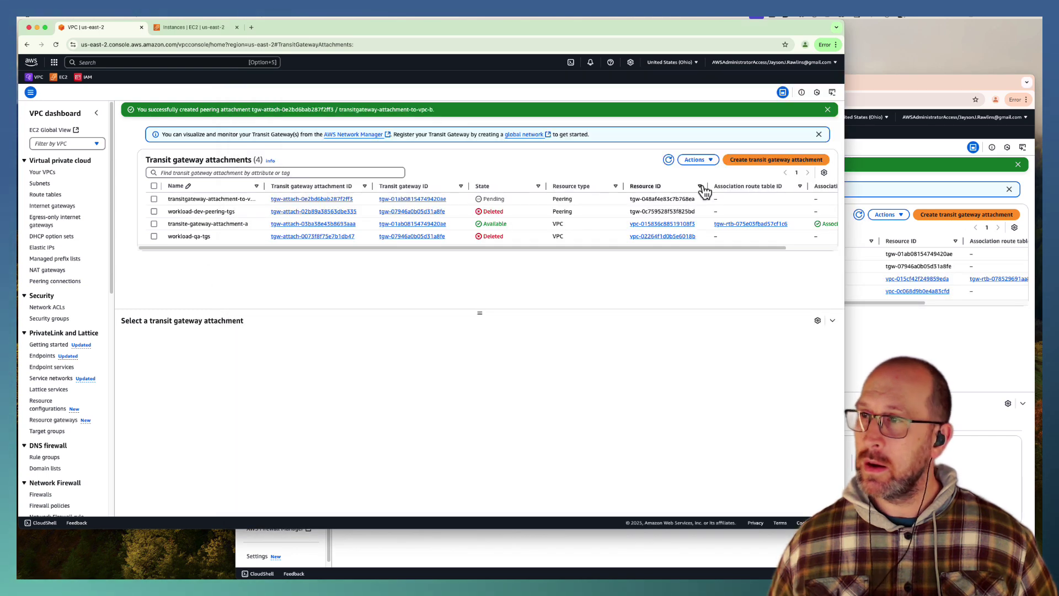
pyautogui.click(668, 160)
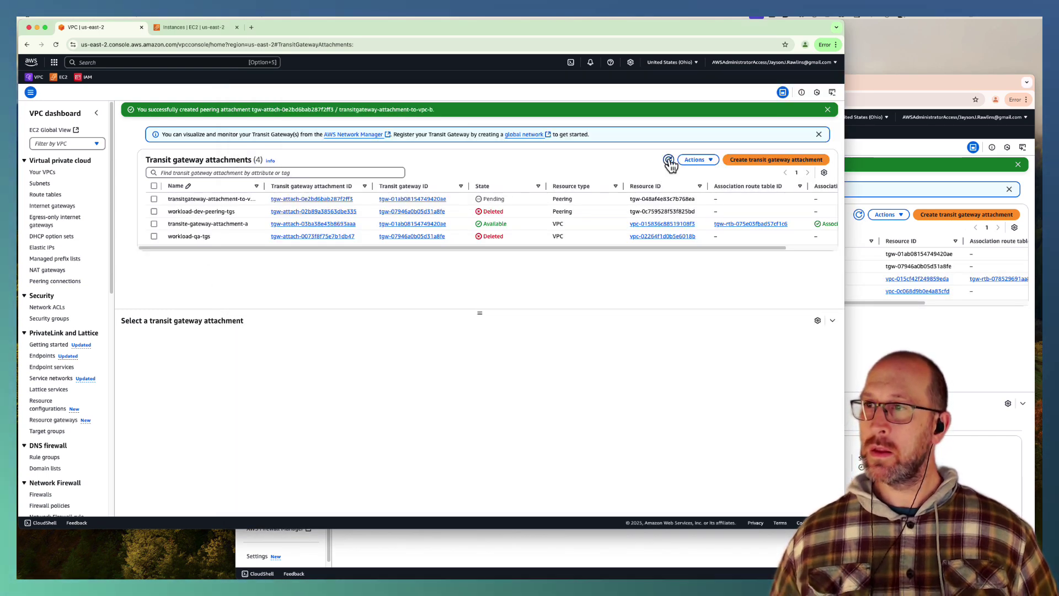
# Step: Refresh the transit gateway attachment lists in both account windows to check the state of the peering attachments
pyautogui.click(850, 281)
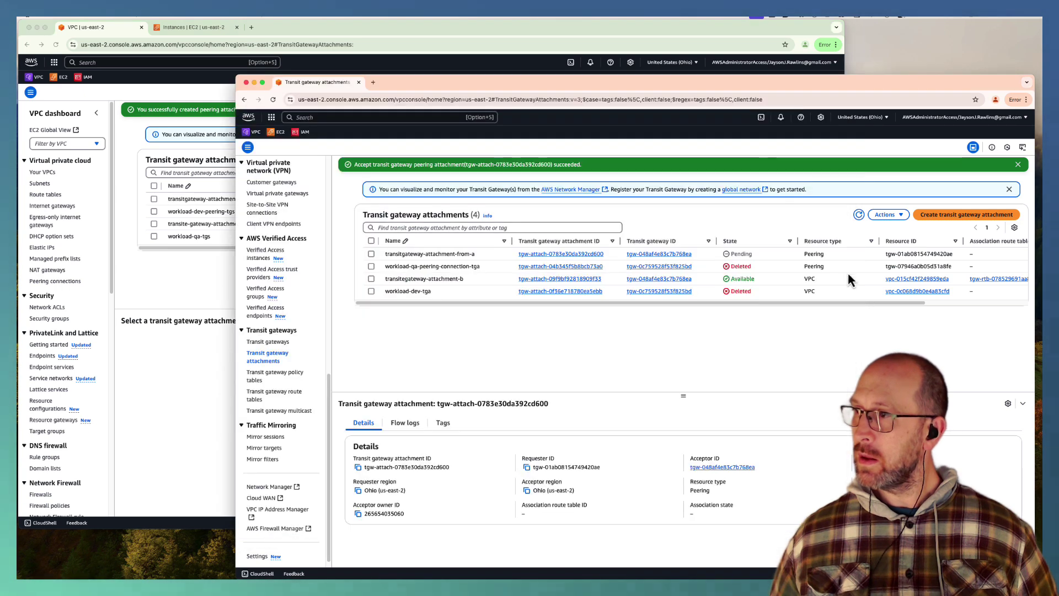
pyautogui.click(859, 216)
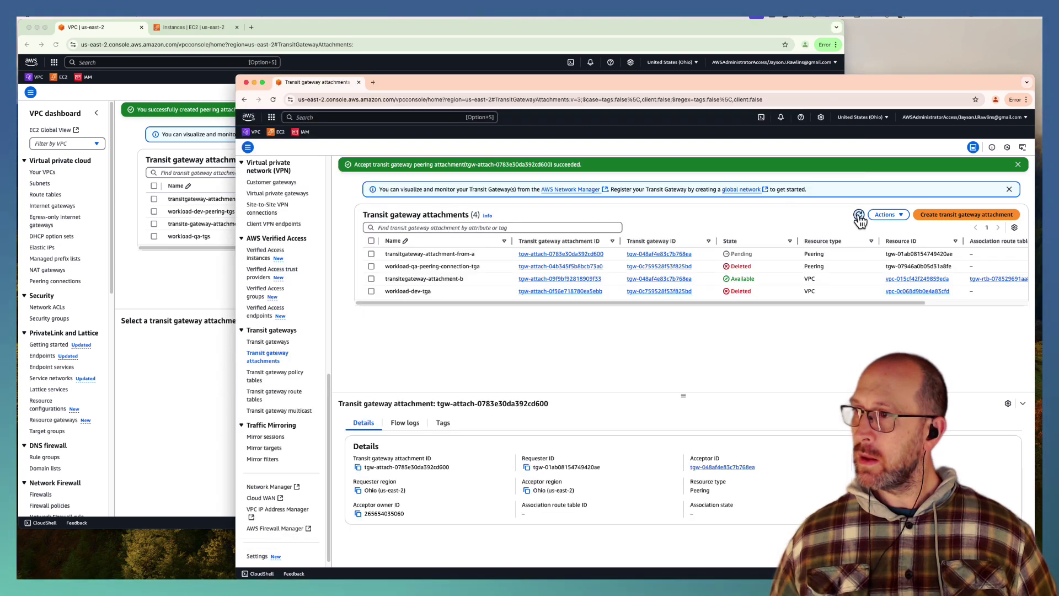
pyautogui.click(196, 272)
pyautogui.click(669, 160)
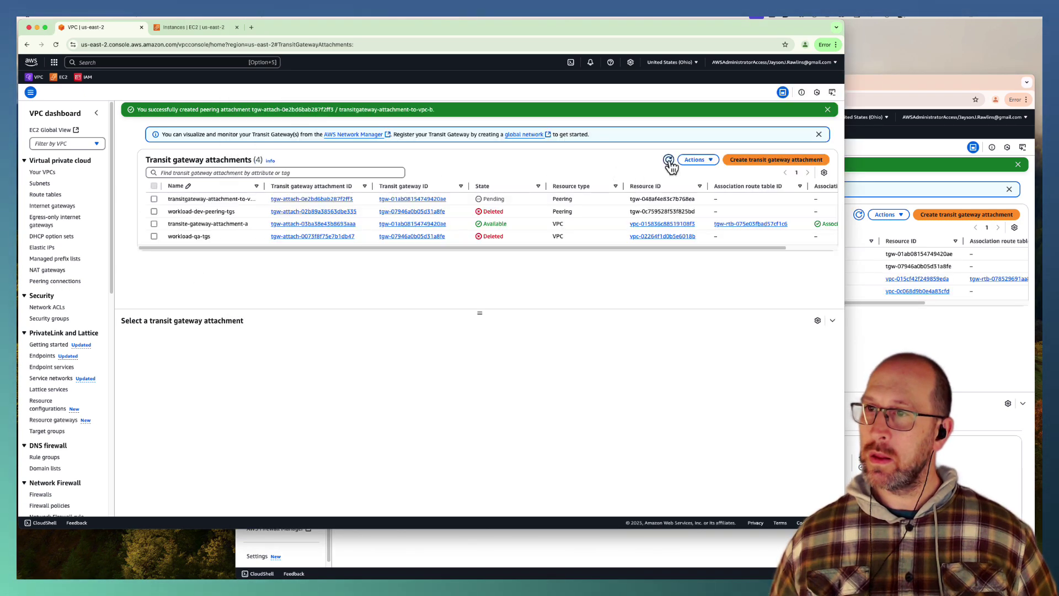
pyautogui.click(670, 161)
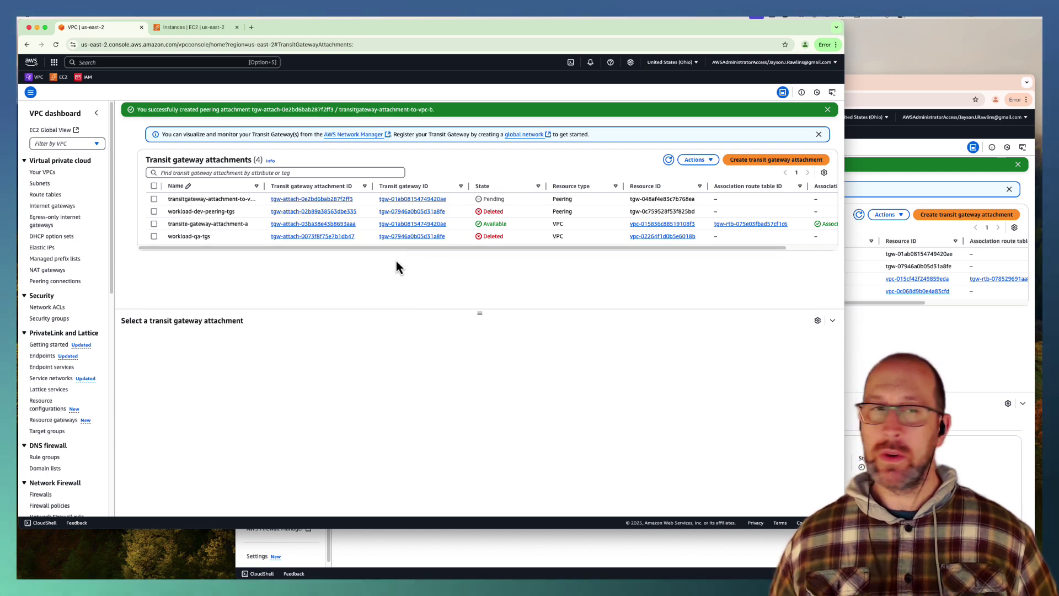
pyautogui.click(669, 165)
pyautogui.click(847, 282)
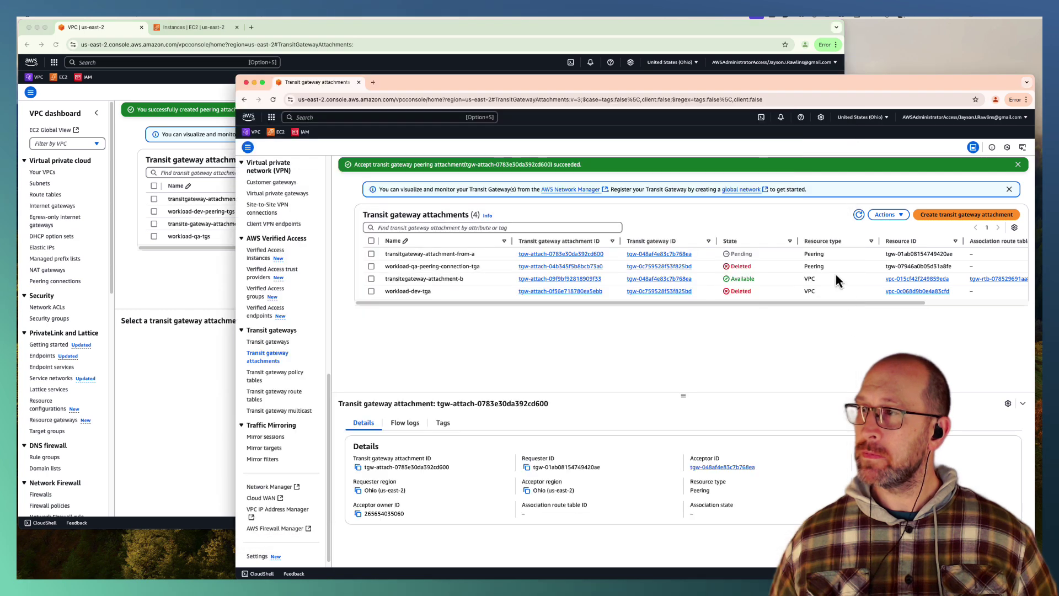
pyautogui.click(859, 215)
pyautogui.click(188, 287)
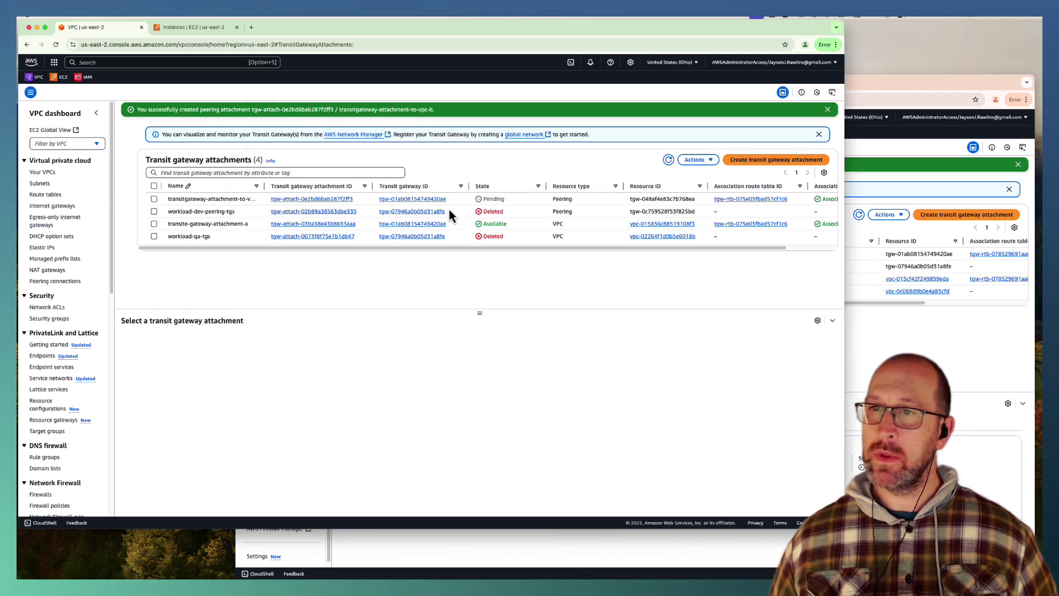
pyautogui.click(669, 161)
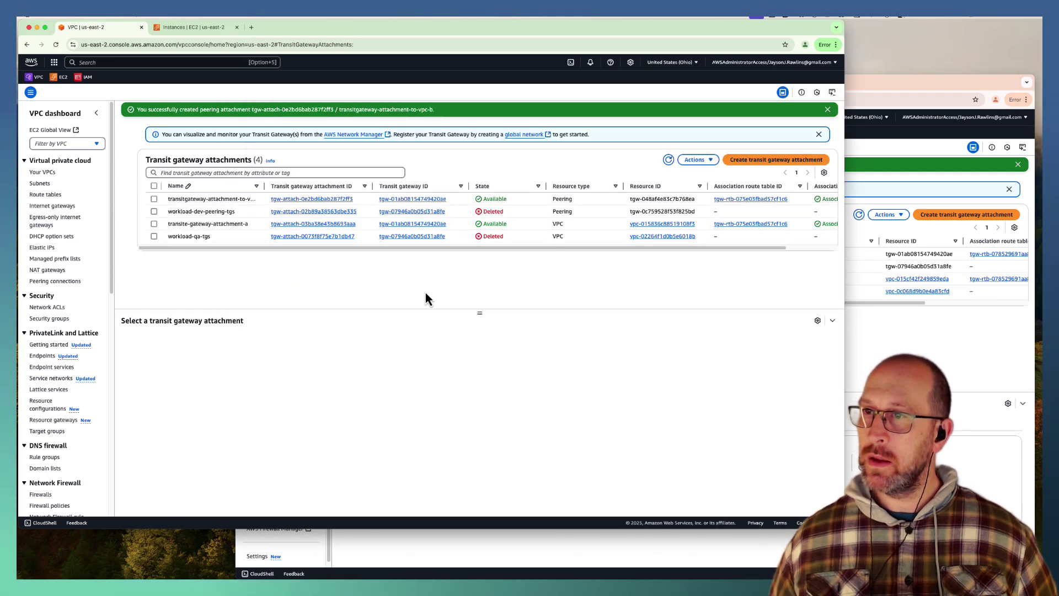
# Step: Switch to the VPC B account window and open the details of transit gateway transitgateway-b
pyautogui.click(872, 364)
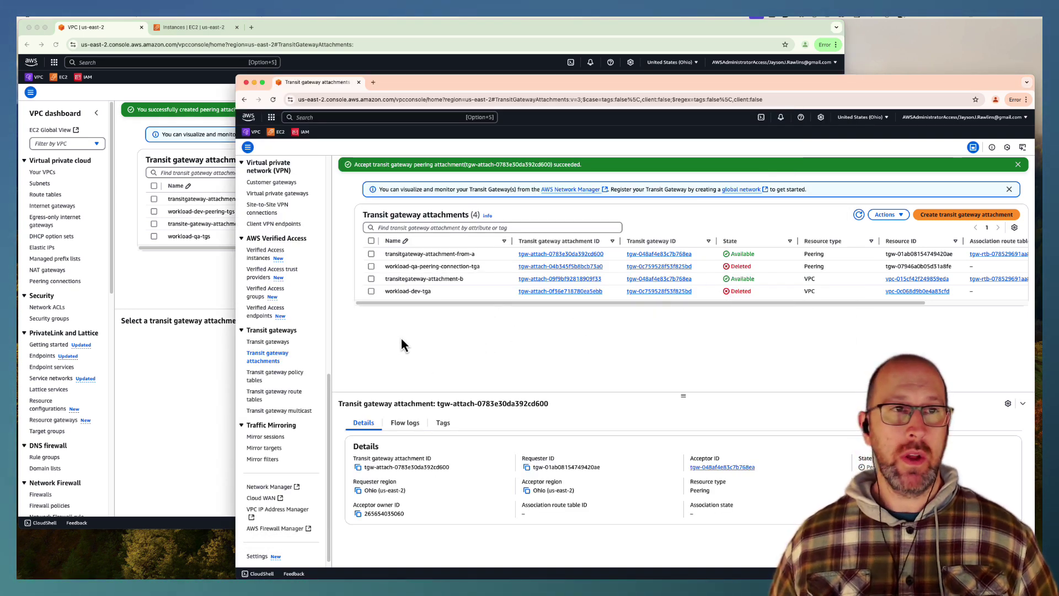
pyautogui.scroll(2, 295, 339)
pyautogui.scroll(-3, 293, 340)
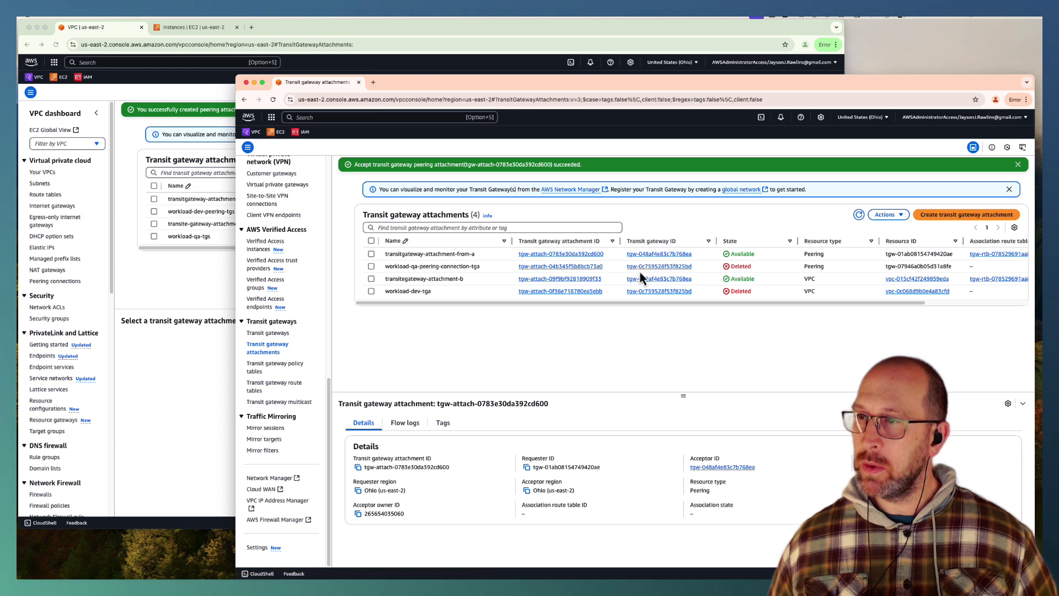
pyautogui.click(268, 333)
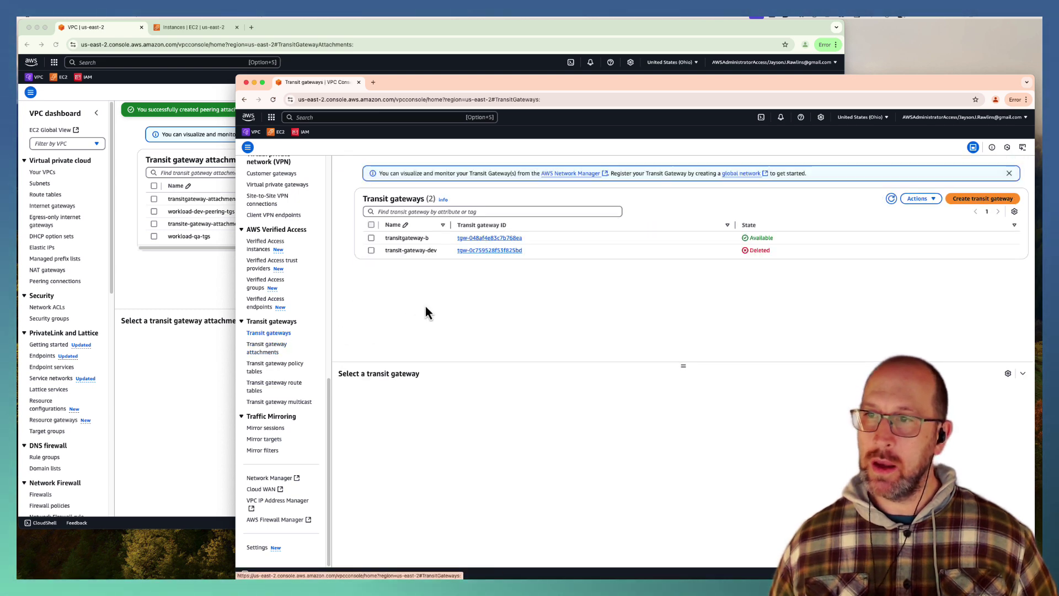
pyautogui.click(473, 239)
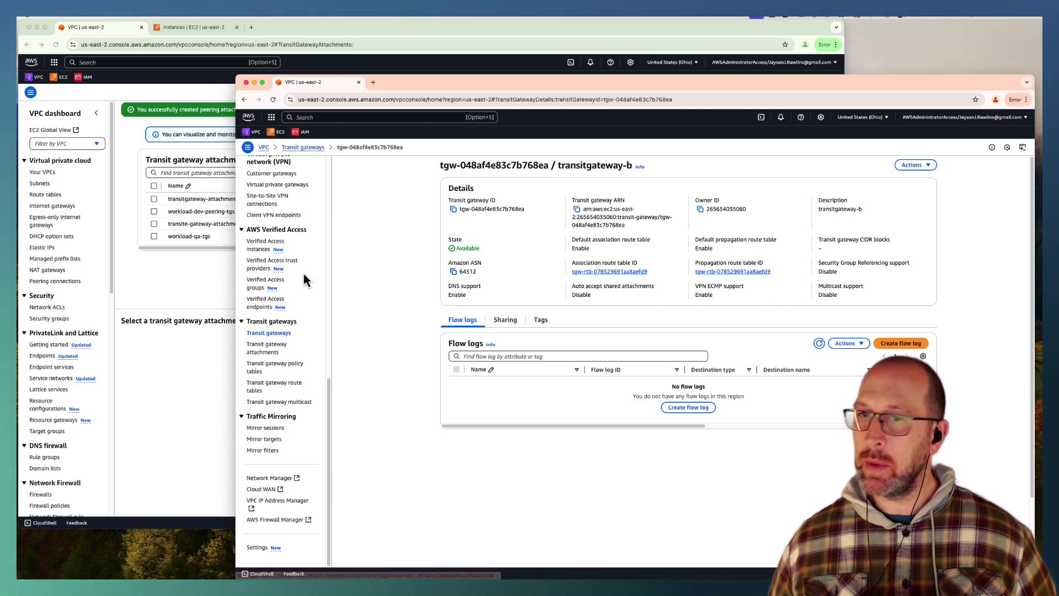
# Step: Switch to the VPC A account window and open the details of transit gateway transitgateway-a
pyautogui.click(180, 279)
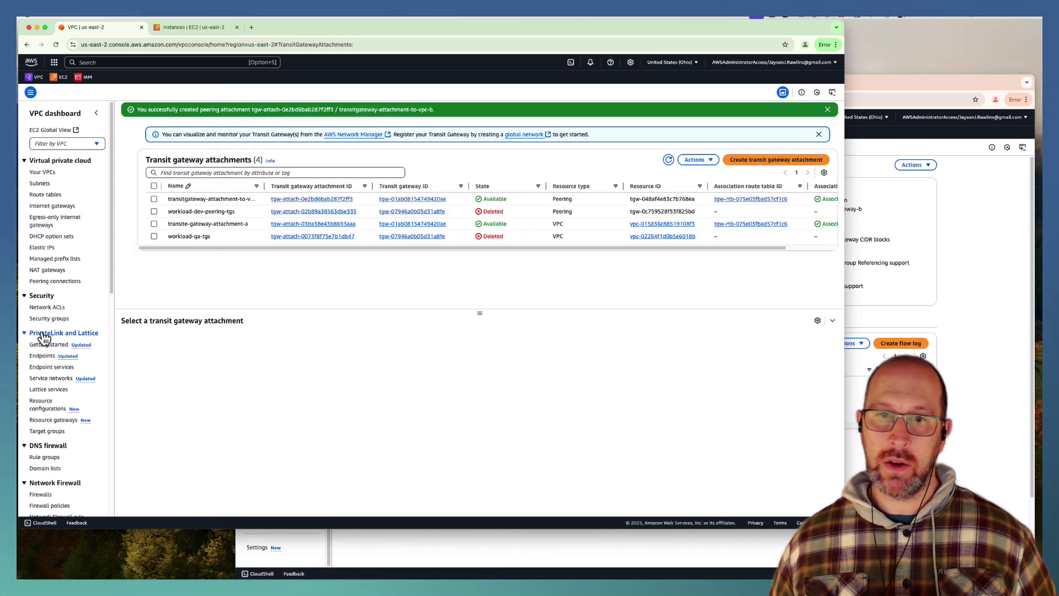
pyautogui.scroll(-1, 63, 386)
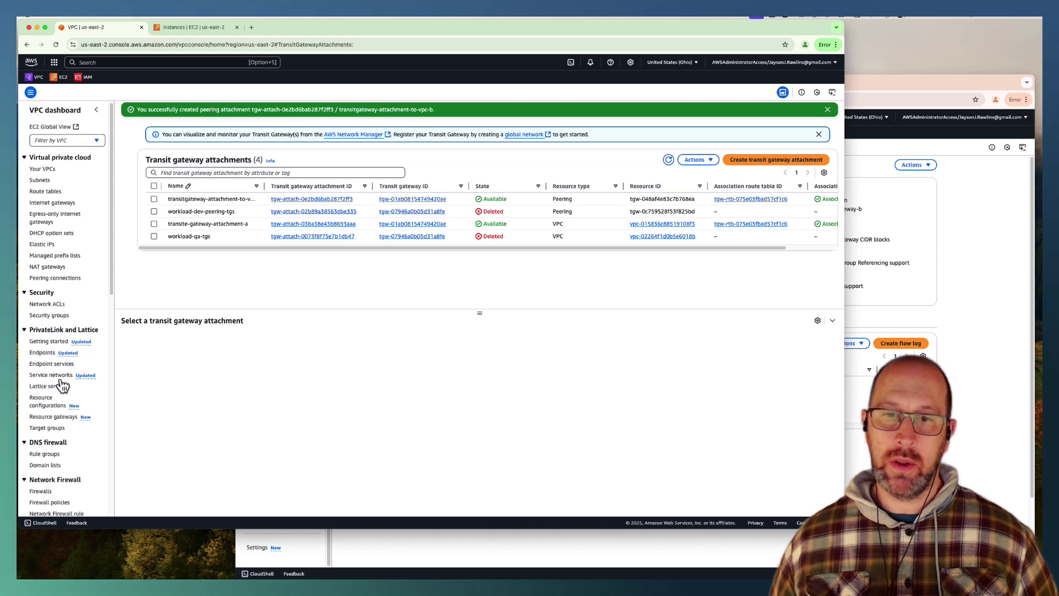
pyautogui.scroll(1, 57, 367)
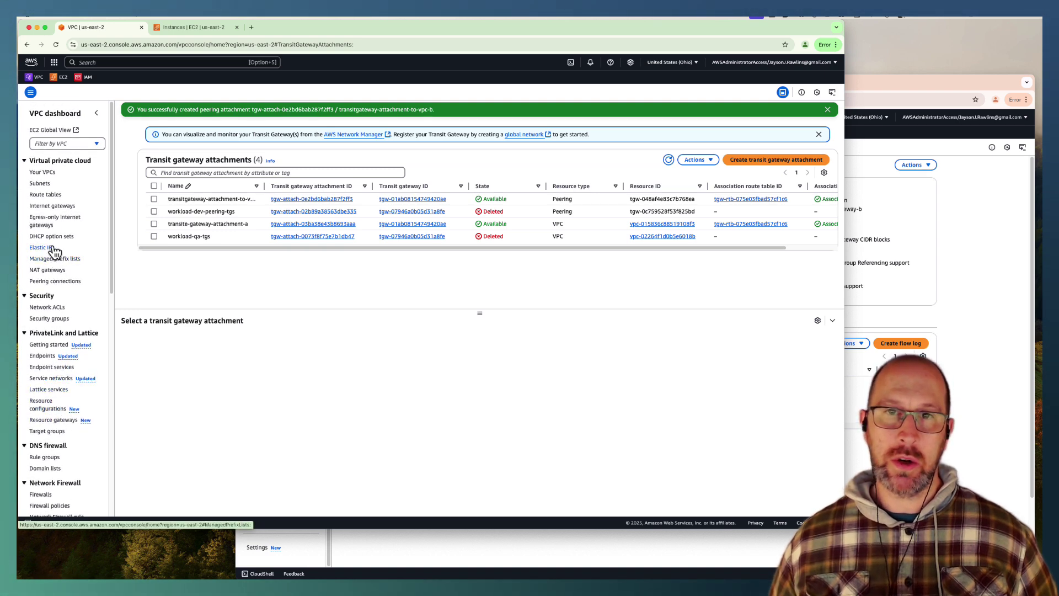
pyautogui.scroll(-5, 60, 386)
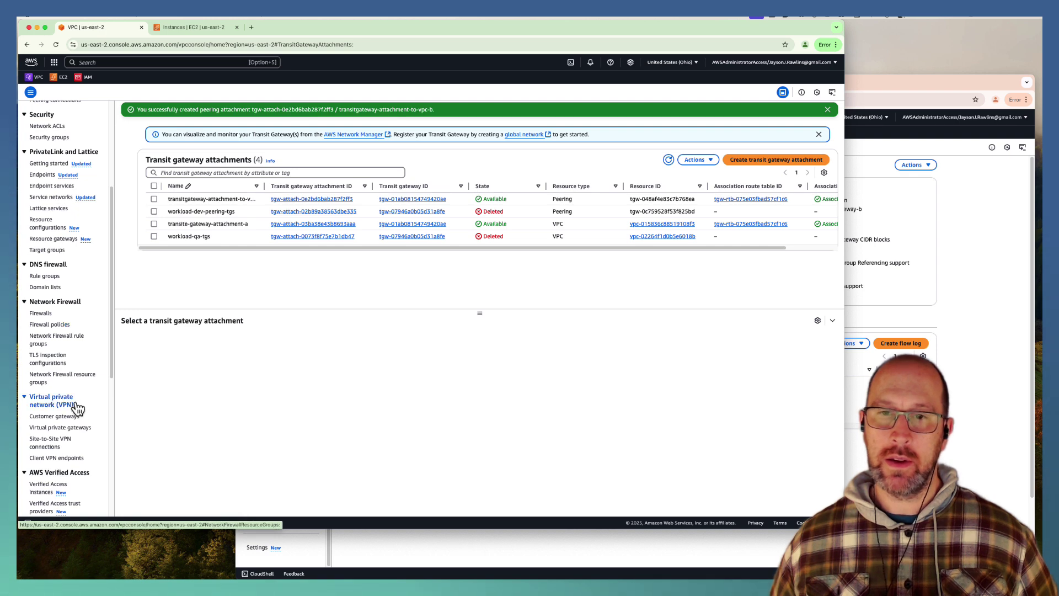
pyautogui.scroll(-1, 62, 385)
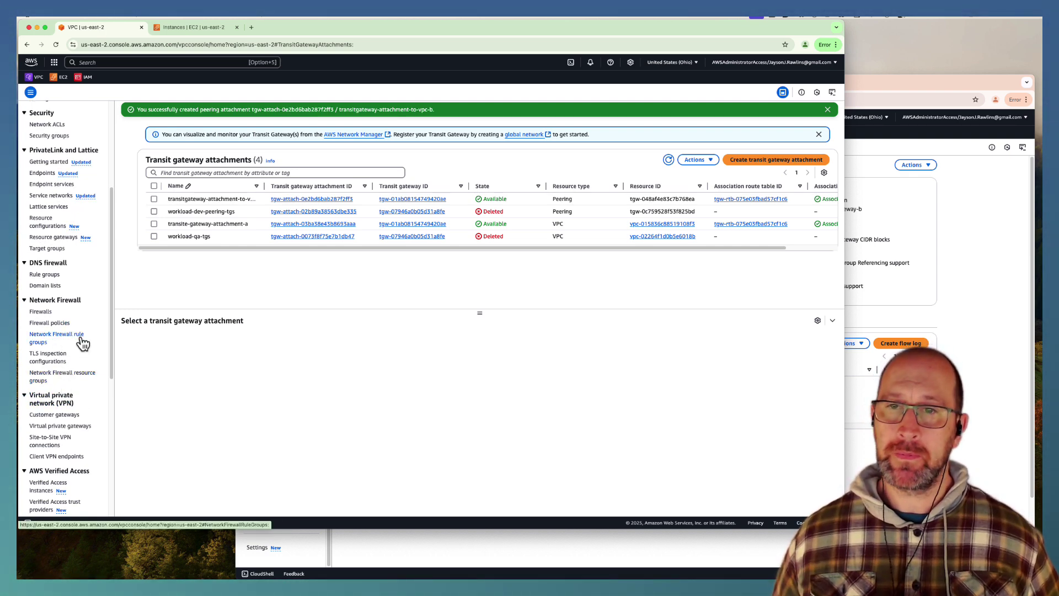
pyautogui.scroll(-10, 87, 380)
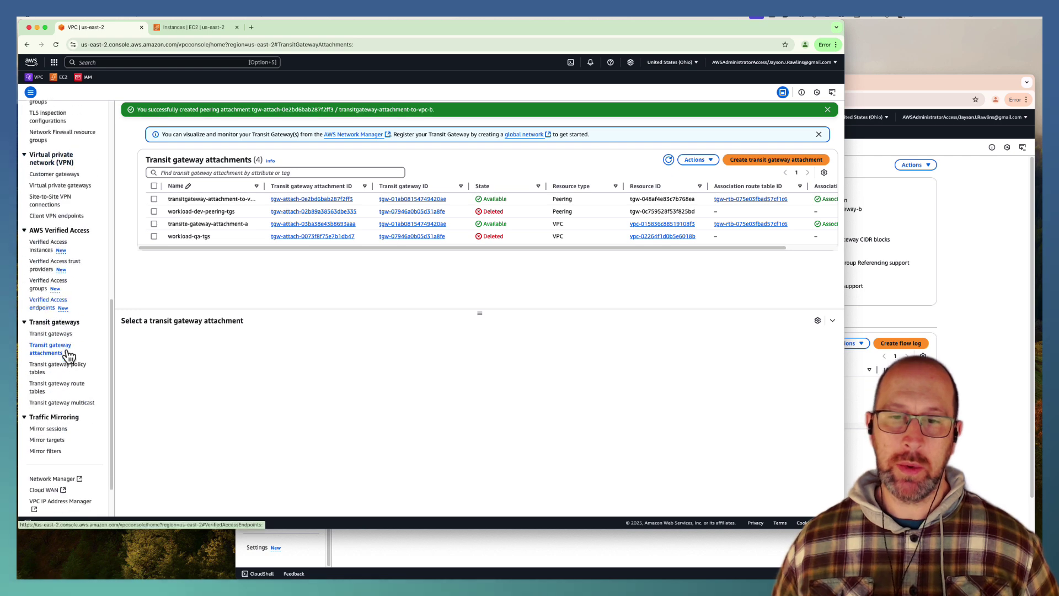
pyautogui.click(51, 282)
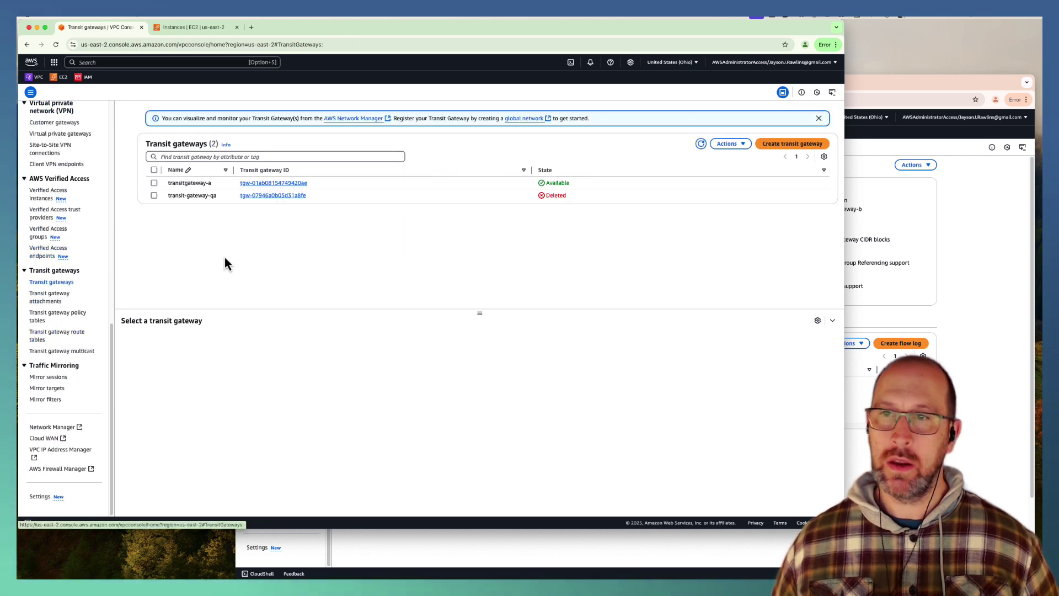
pyautogui.click(264, 190)
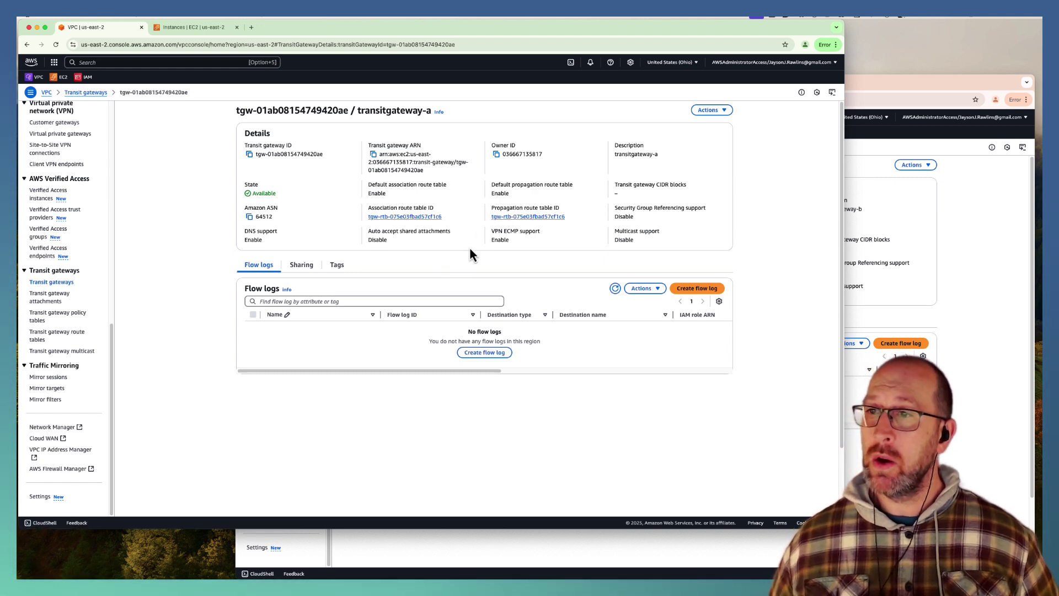
# Step: Open transitgateway-a's association route table and show its routes, leaving the 11.0.0.0/16 route unselected
pyautogui.click(430, 217)
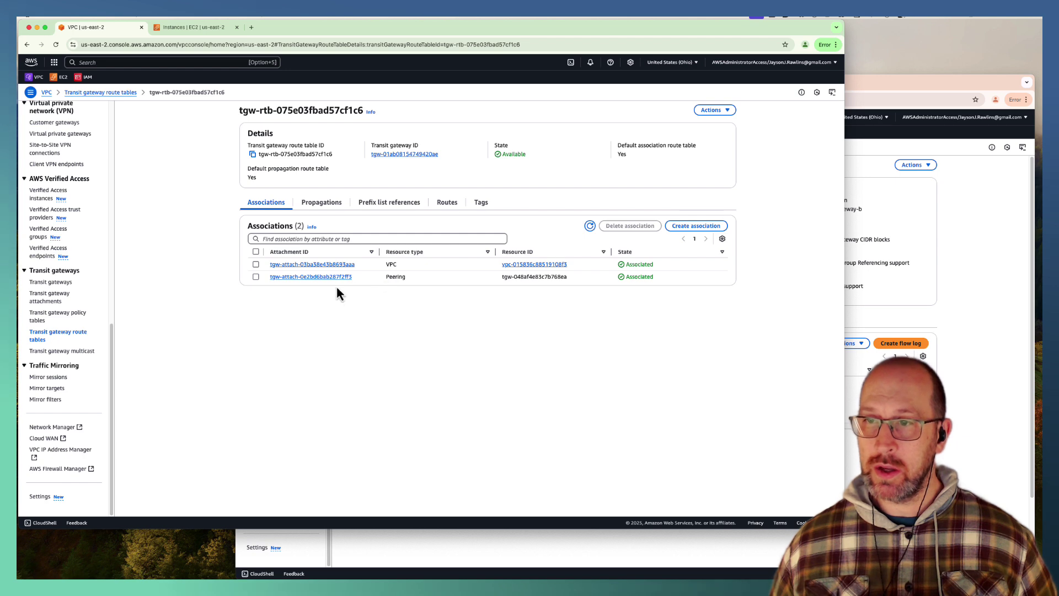
pyautogui.click(446, 202)
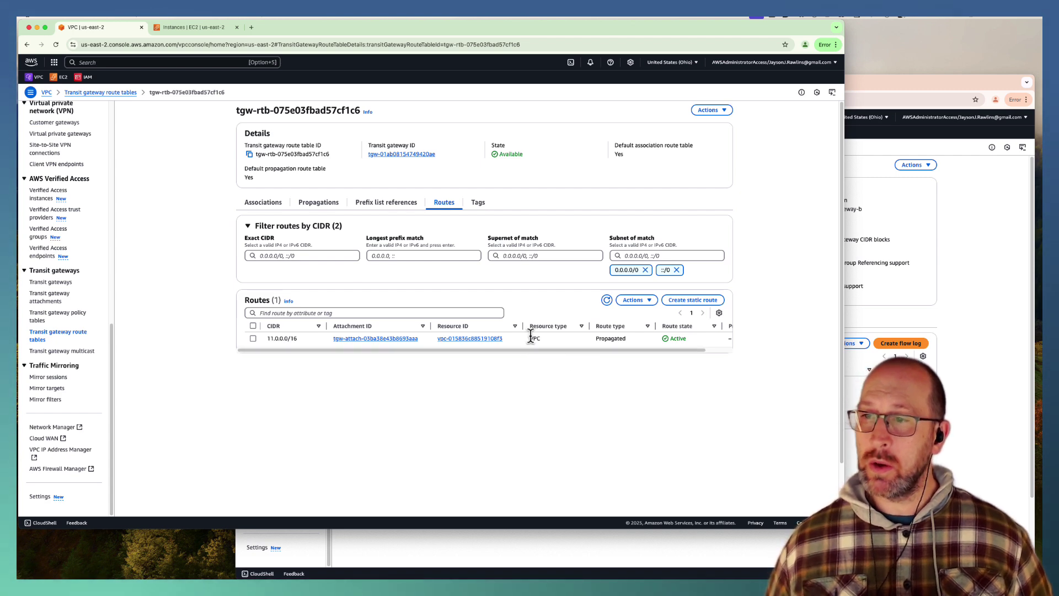
pyautogui.moveTo(534, 338); pyautogui.dragTo(542, 338)
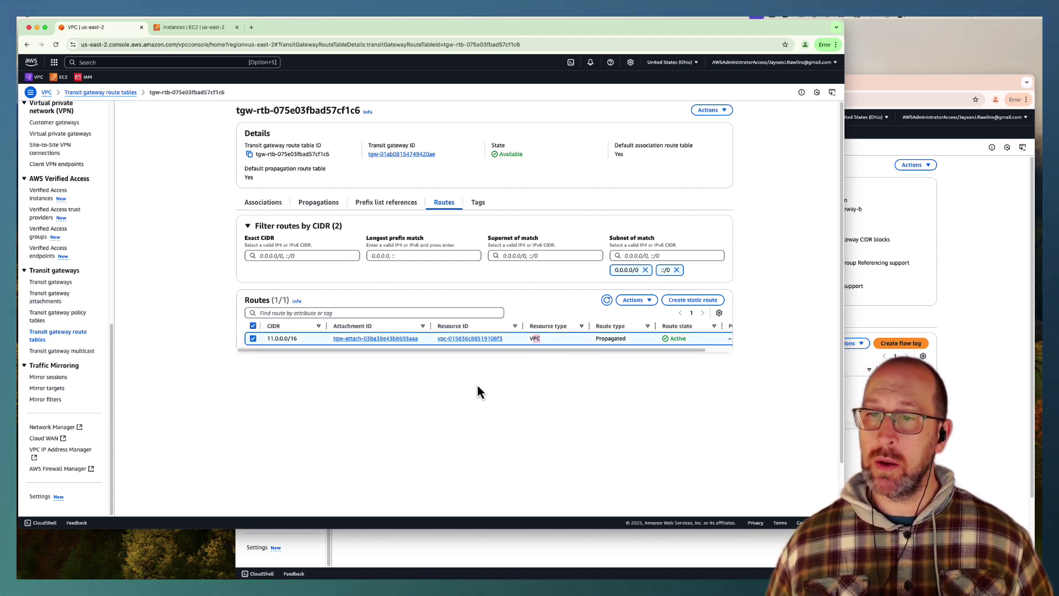
pyautogui.click(474, 396)
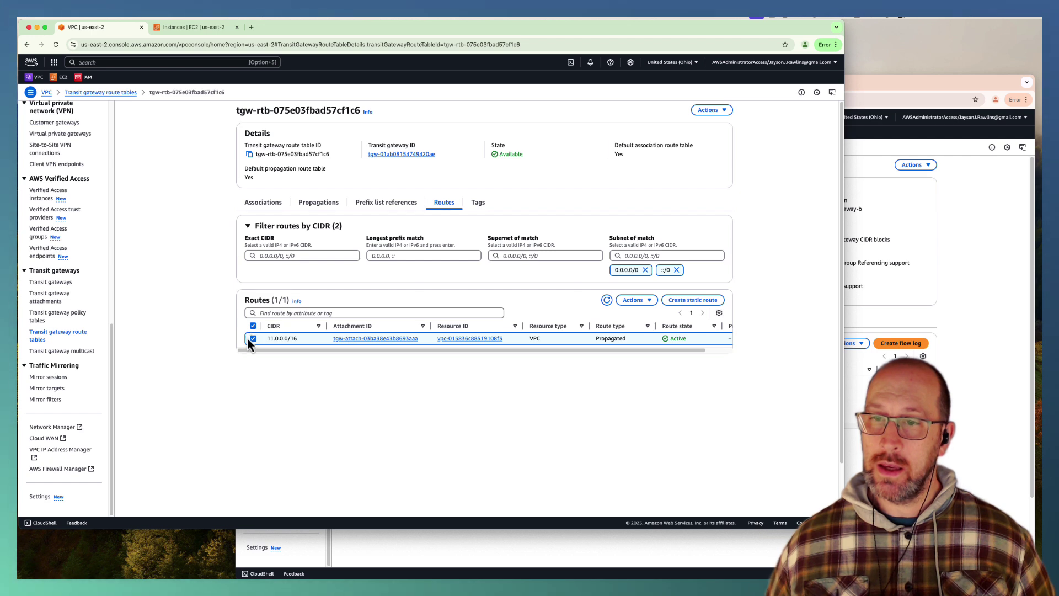
pyautogui.click(253, 339)
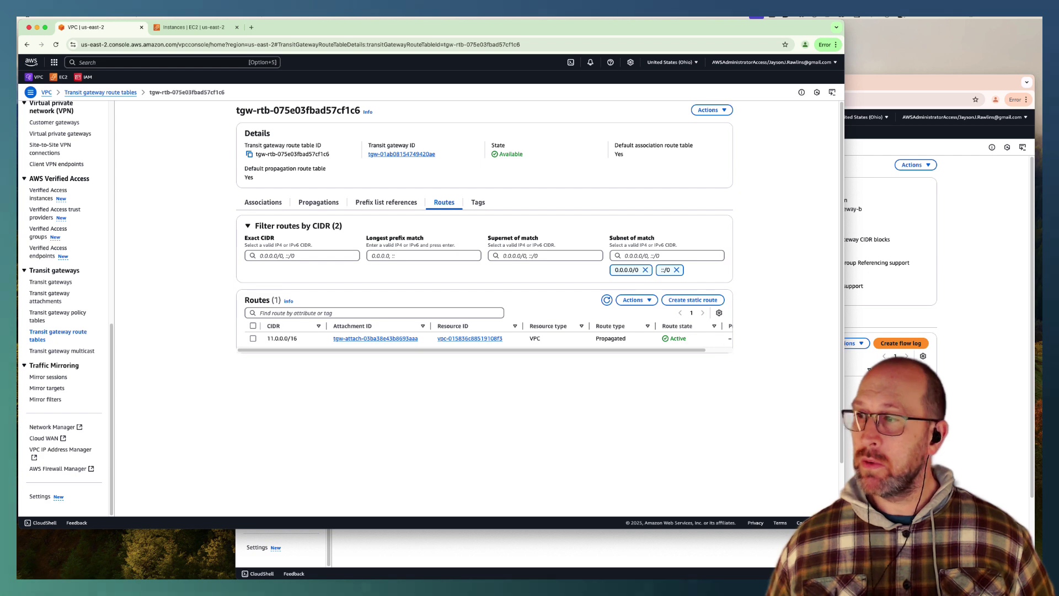
# Step: In the VPC B account window, open the details of vpc-b-vpc and look up its IPv4 CIDR
pyautogui.press('super+grave')
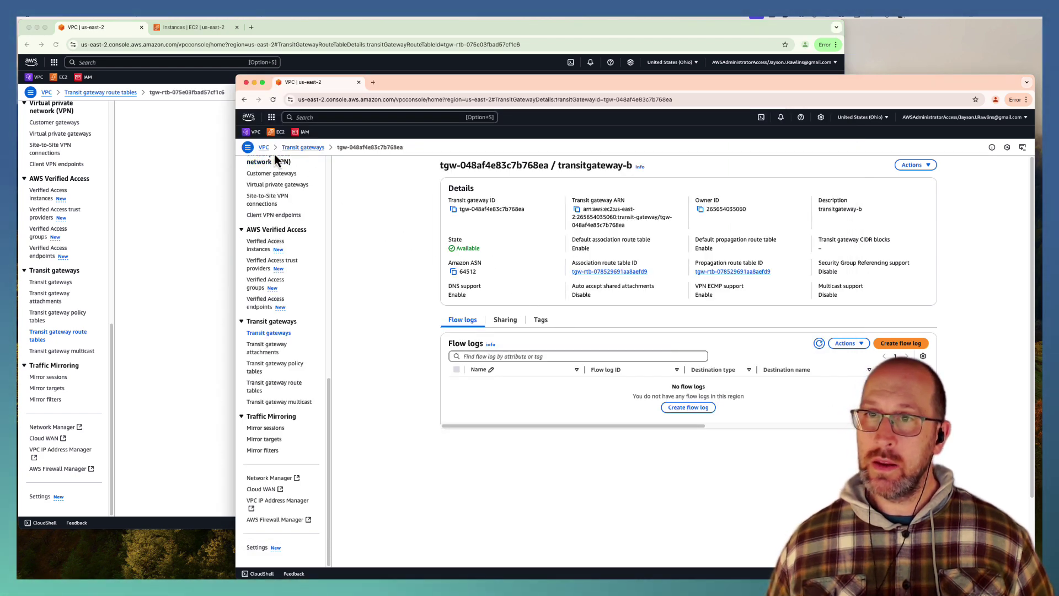
pyautogui.click(255, 132)
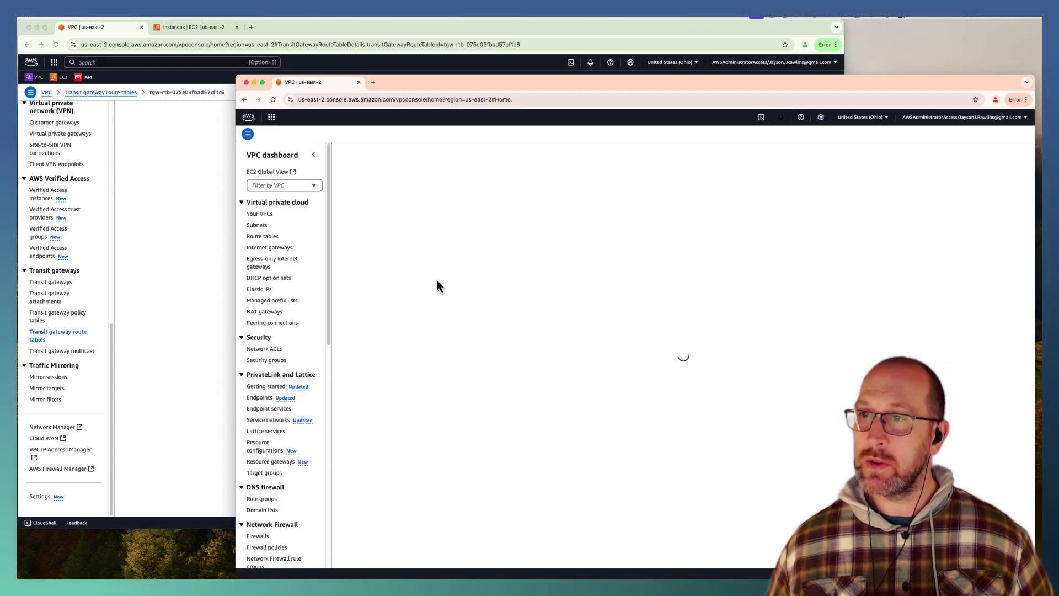
pyautogui.click(390, 229)
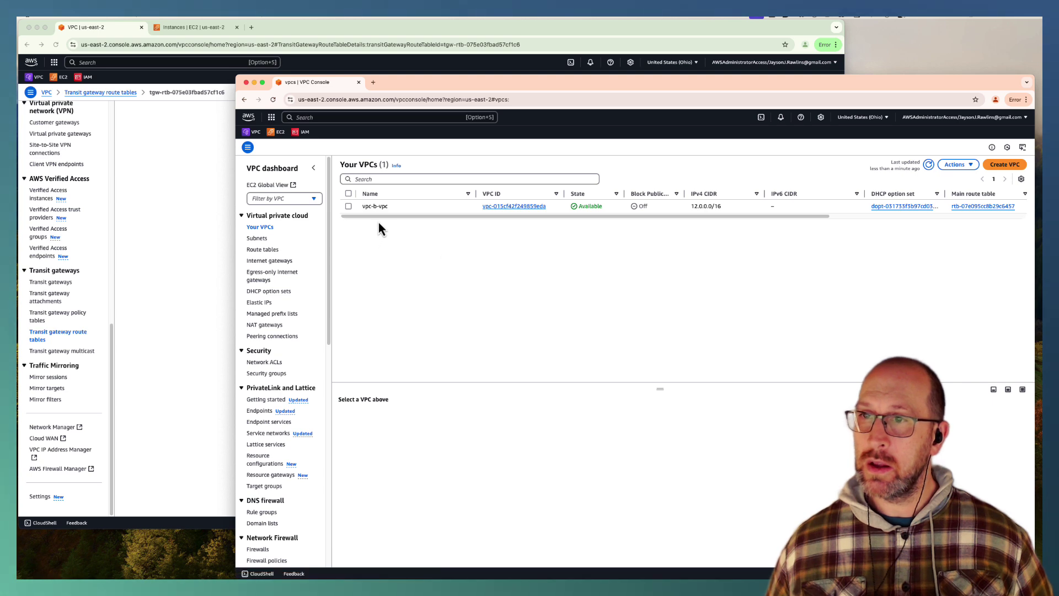
pyautogui.click(493, 207)
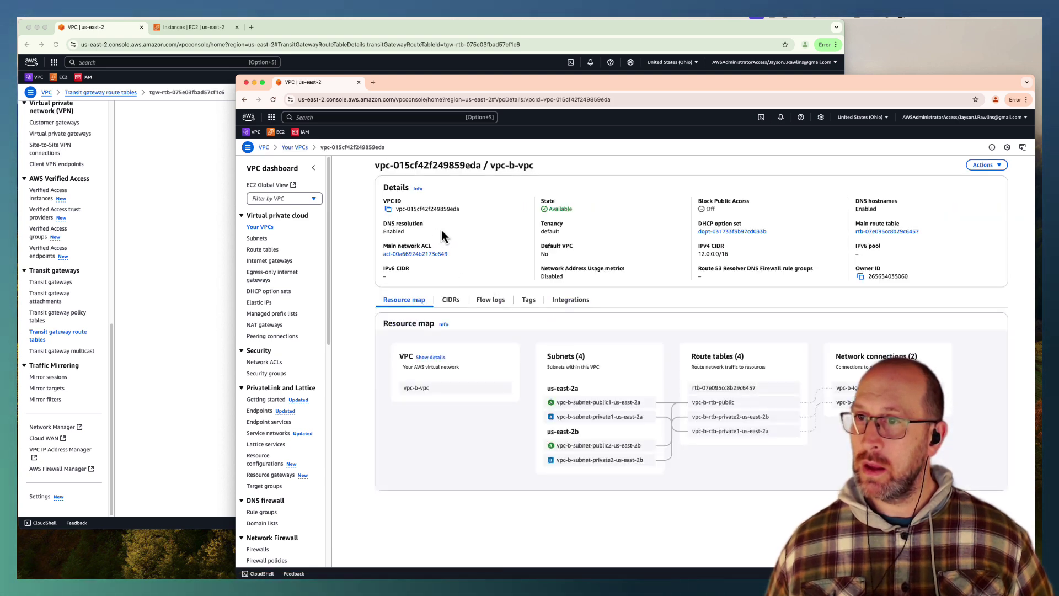
pyautogui.moveTo(701, 254); pyautogui.dragTo(727, 252)
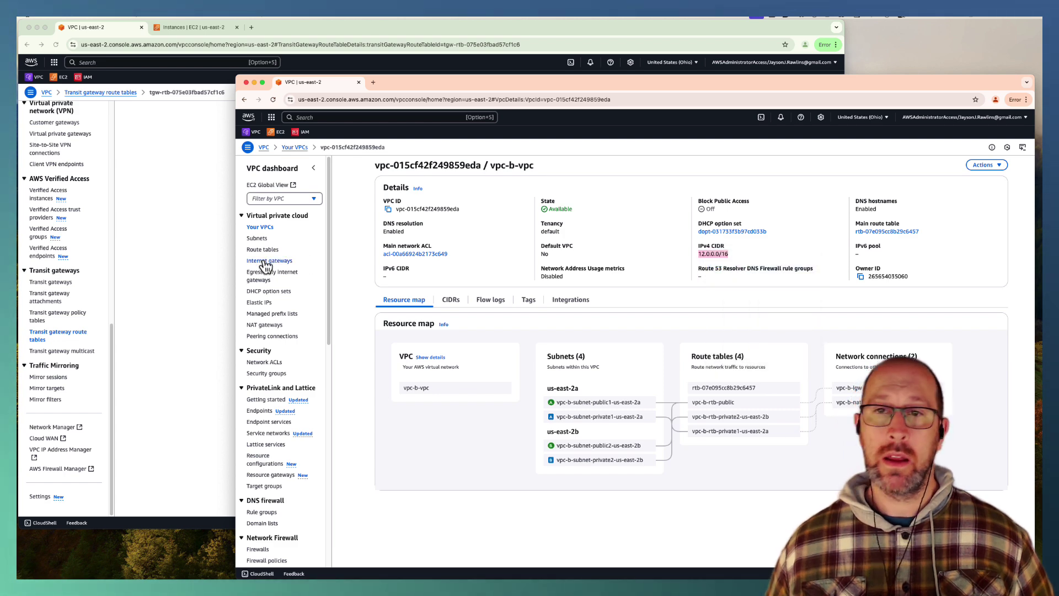
# Step: In the VPC A account window, create an active static route for 12.0.0.0/16 through the peering attachment transitgateway-attachment-to-vpc-b
pyautogui.click(163, 248)
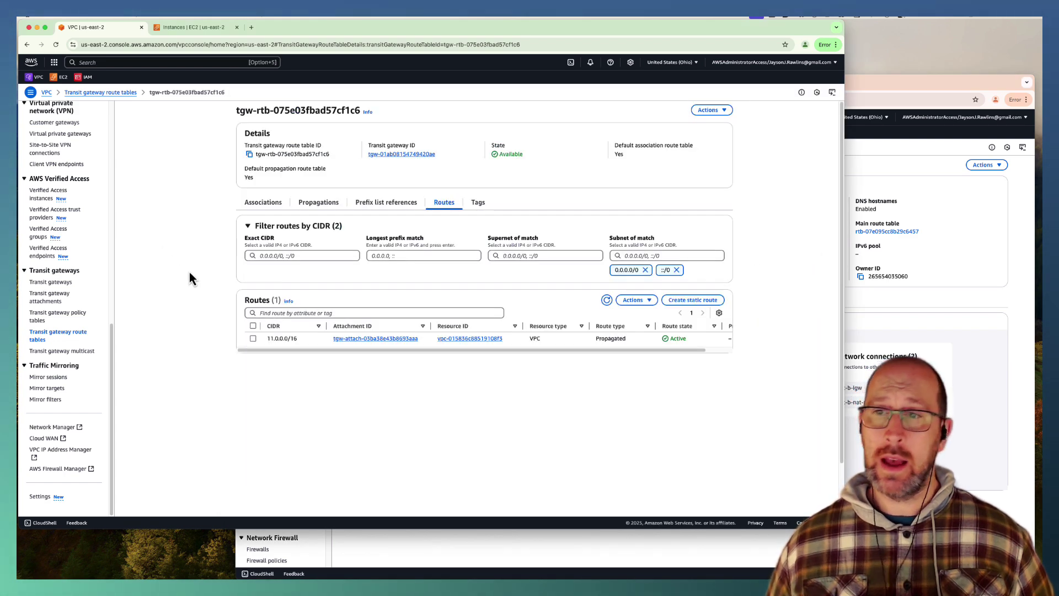
pyautogui.click(673, 302)
pyautogui.click(186, 214)
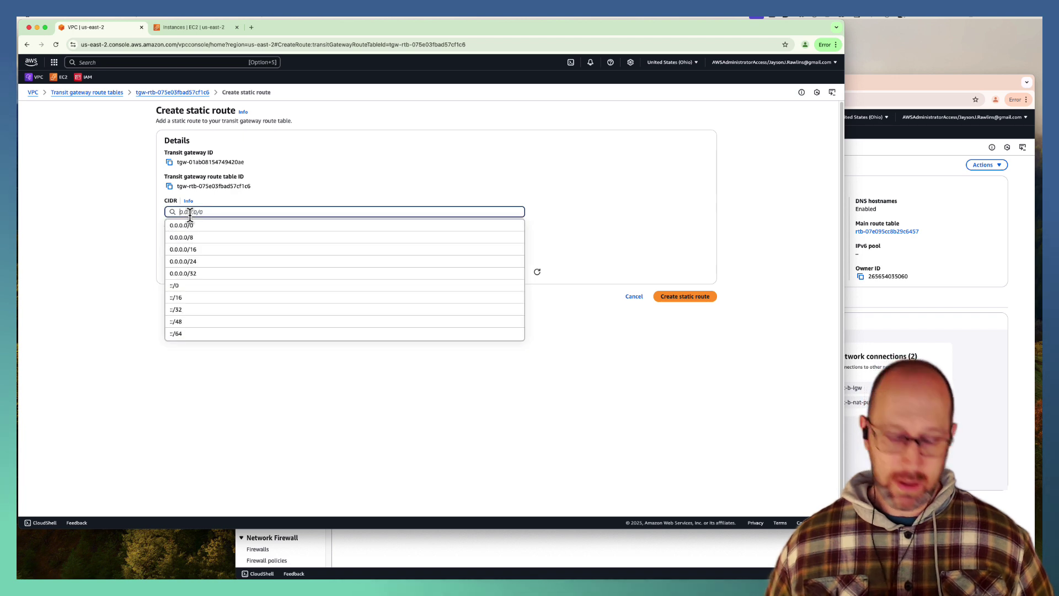
pyautogui.write('12.0.0.0/16')
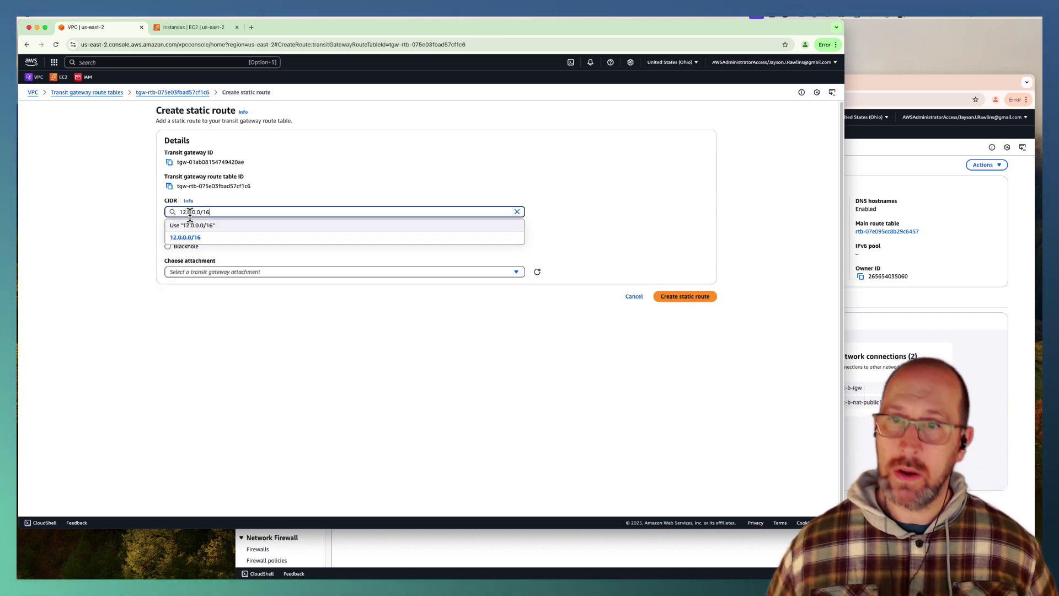
pyautogui.click(182, 237)
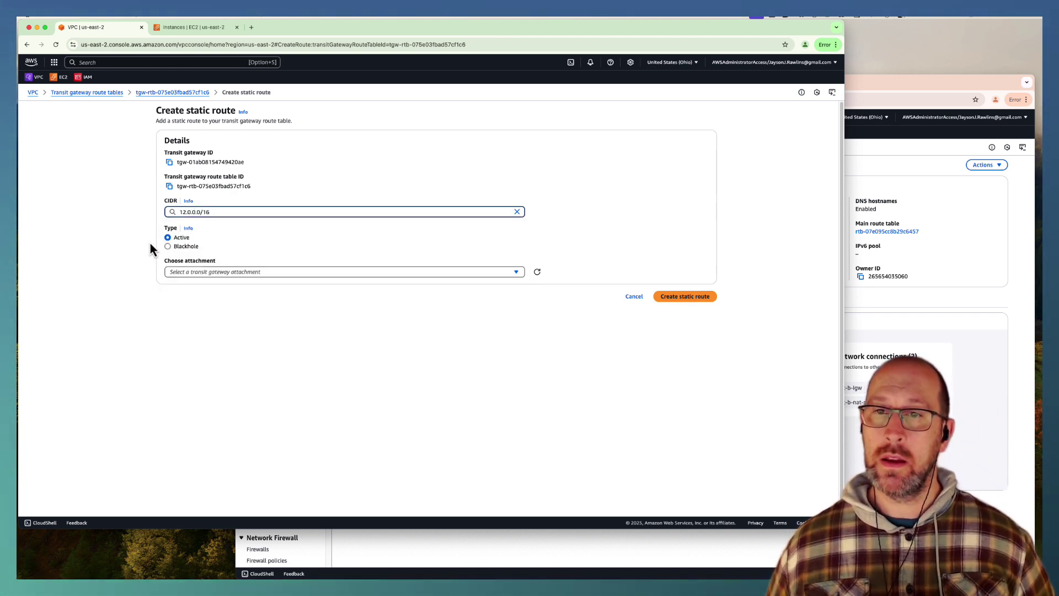
pyautogui.click(199, 275)
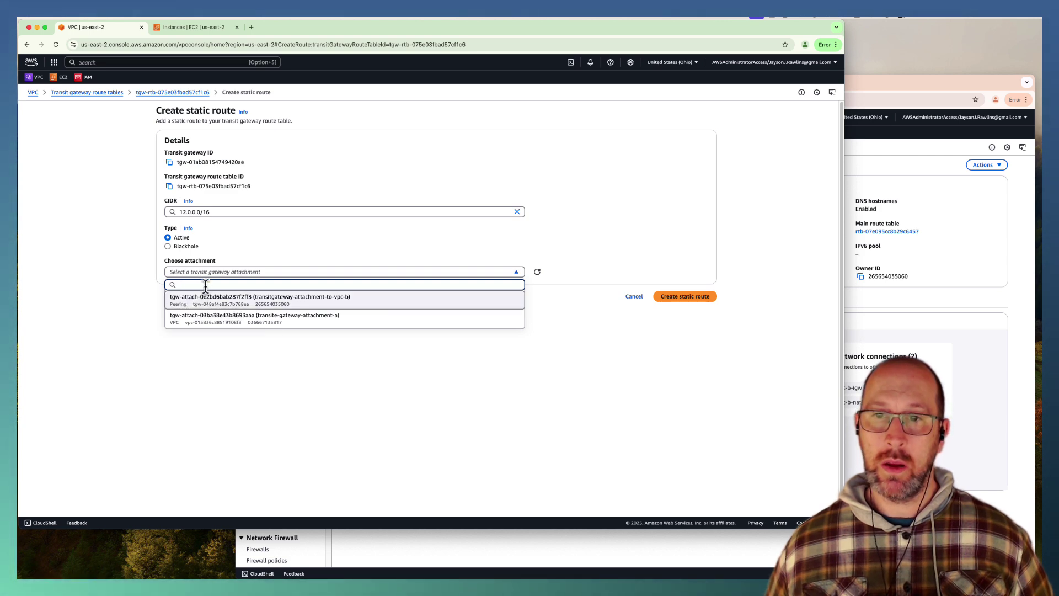
pyautogui.click(238, 306)
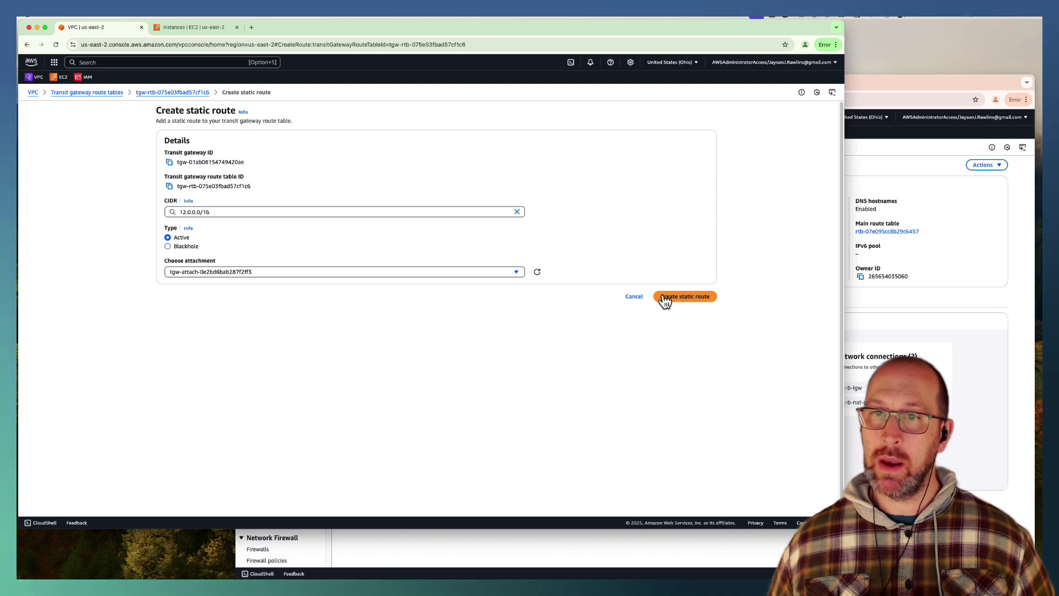
pyautogui.click(693, 298)
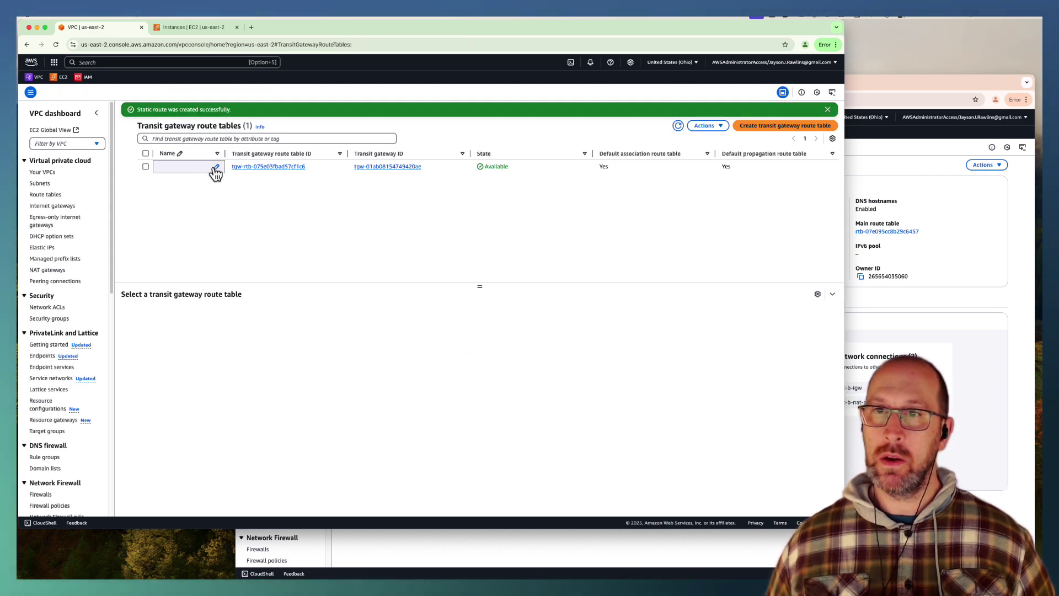
# Step: Widen the Name column, select the VPC A account's transit gateway route table and show its routes
pyautogui.moveTo(225, 155); pyautogui.dragTo(249, 153)
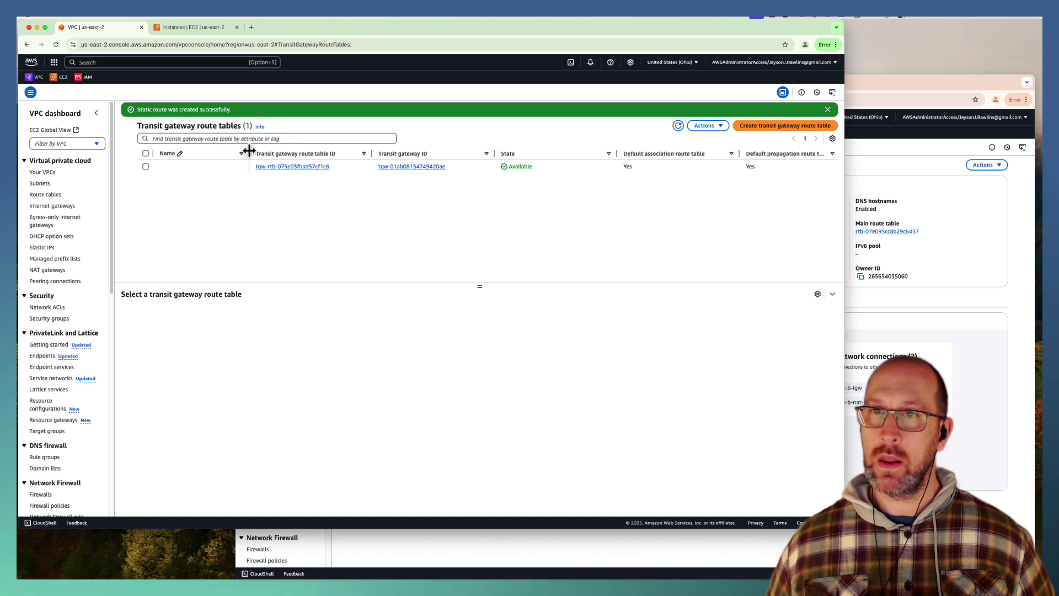
pyautogui.click(145, 167)
pyautogui.click(374, 315)
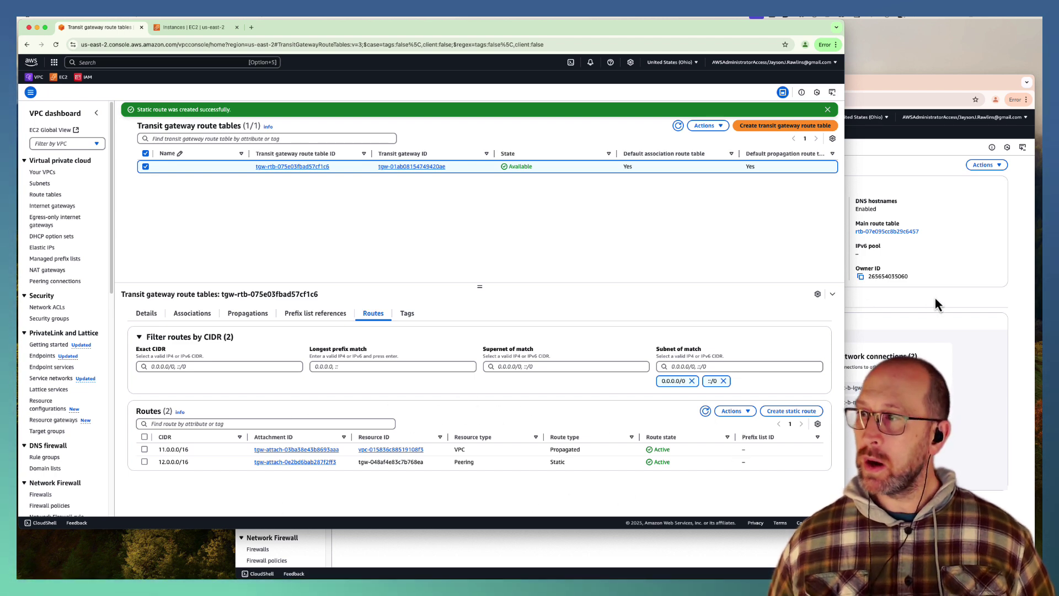
# Step: Switch to the VPC B account window, open transitgateway-b's association route table and show its routes
pyautogui.click(852, 255)
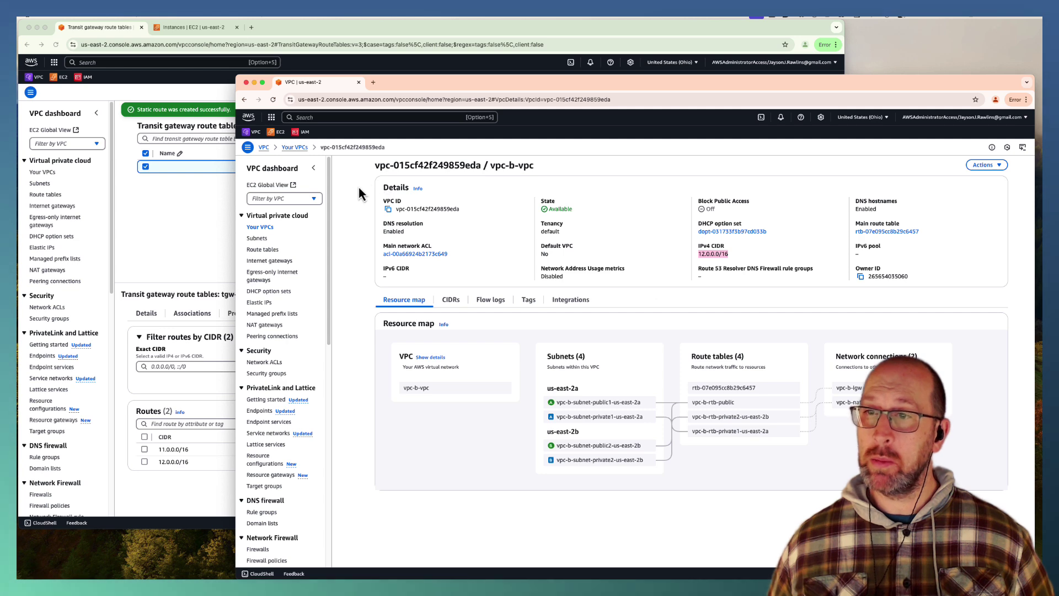
pyautogui.scroll(-1, 274, 405)
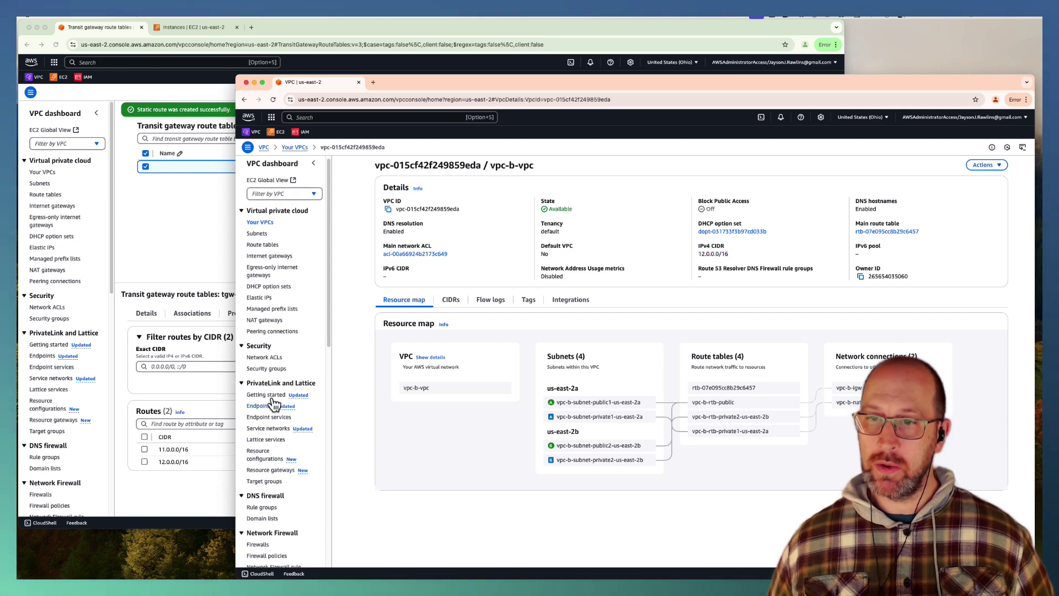
pyautogui.scroll(-10, 276, 397)
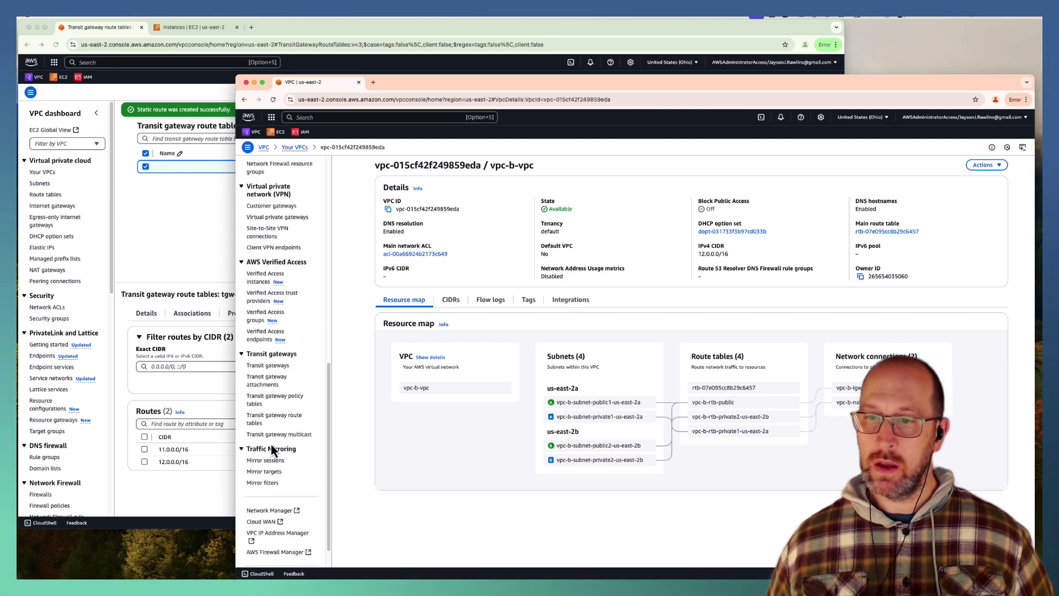
pyautogui.click(263, 365)
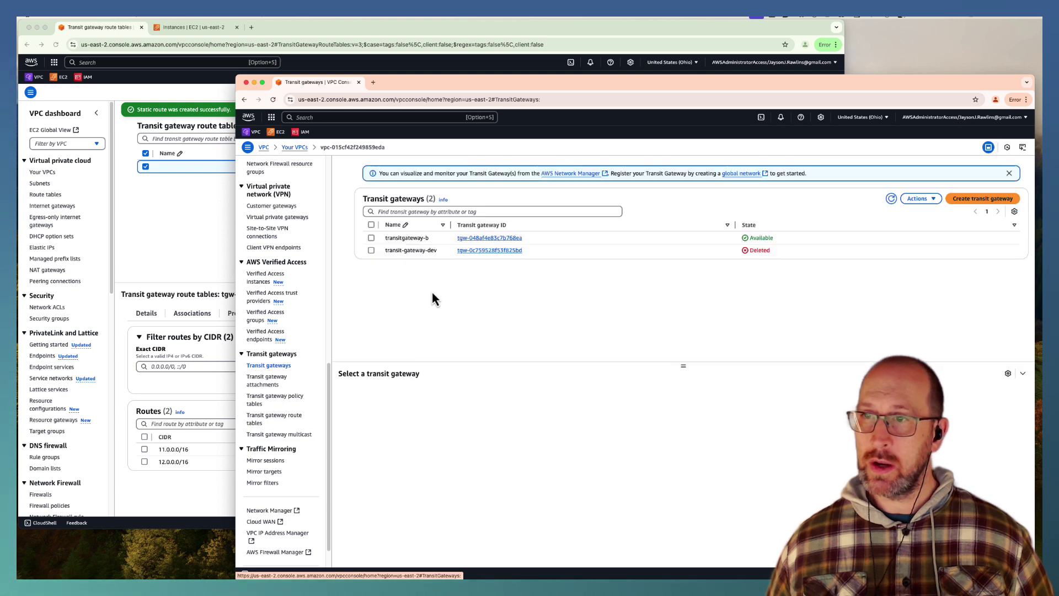
pyautogui.click(490, 238)
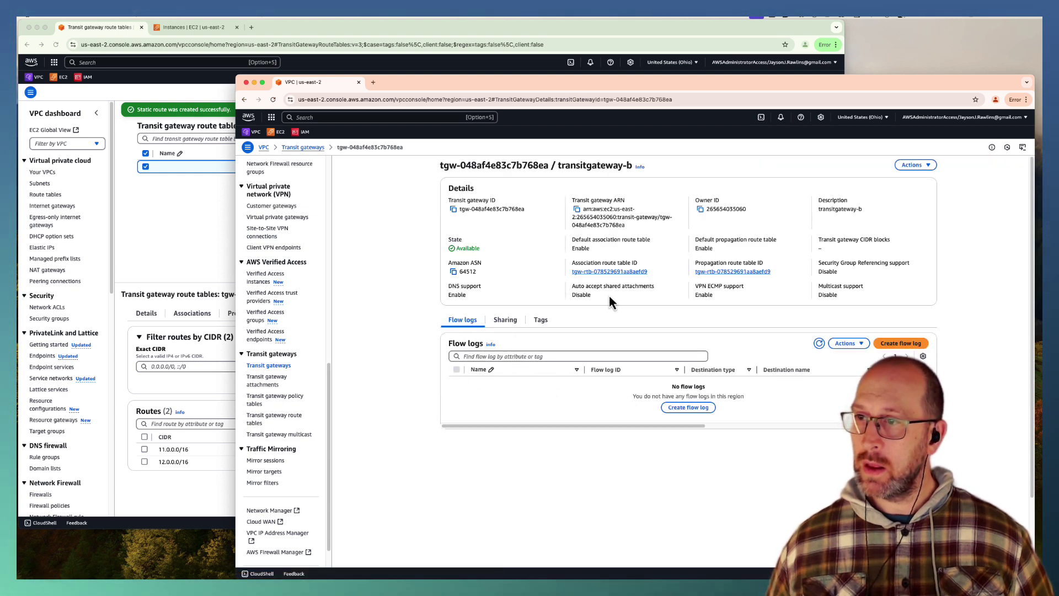
pyautogui.click(610, 272)
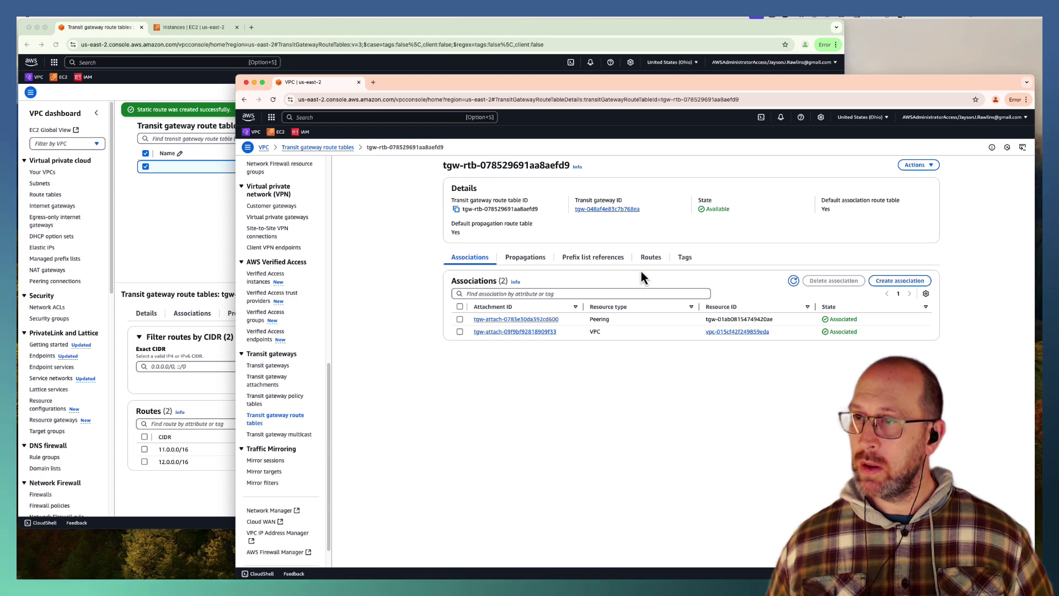
pyautogui.click(650, 257)
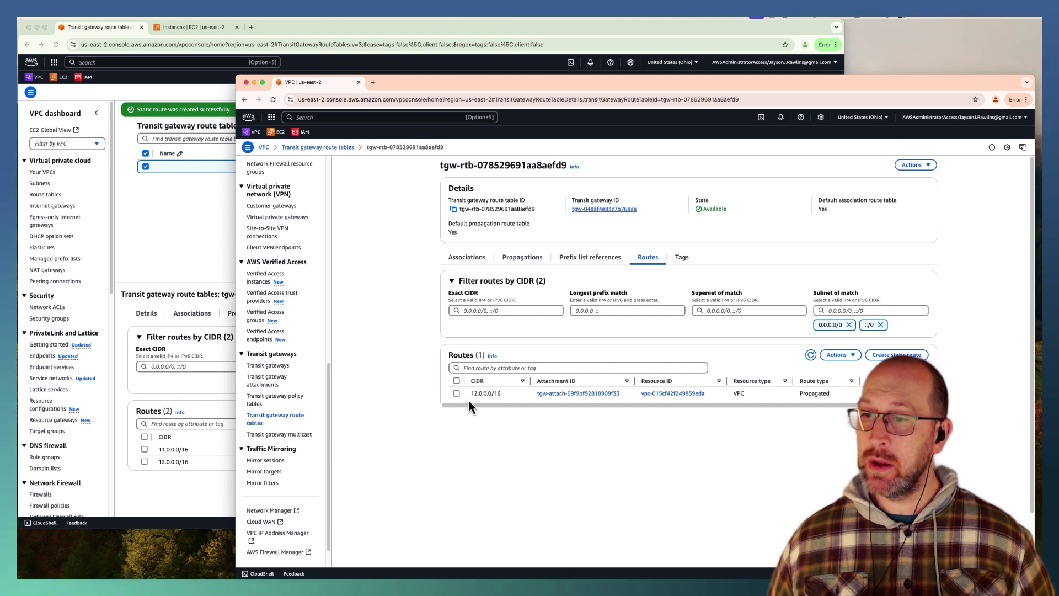
# Step: In the VPC A account window, list the VPCs and copy the IPv4 CIDR of vpc-a-vpc
pyautogui.click(161, 248)
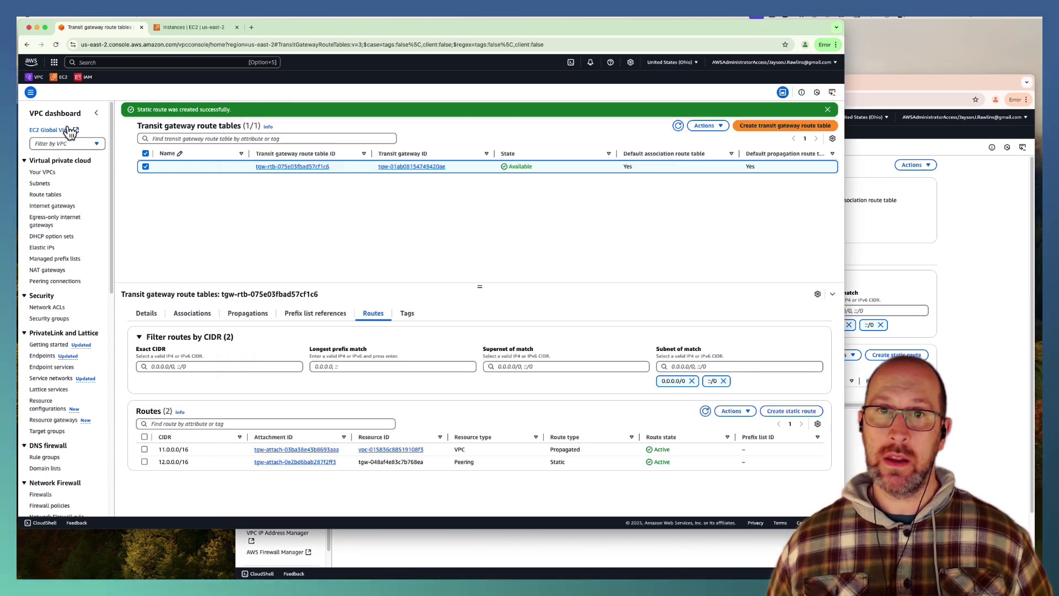
pyautogui.click(899, 257)
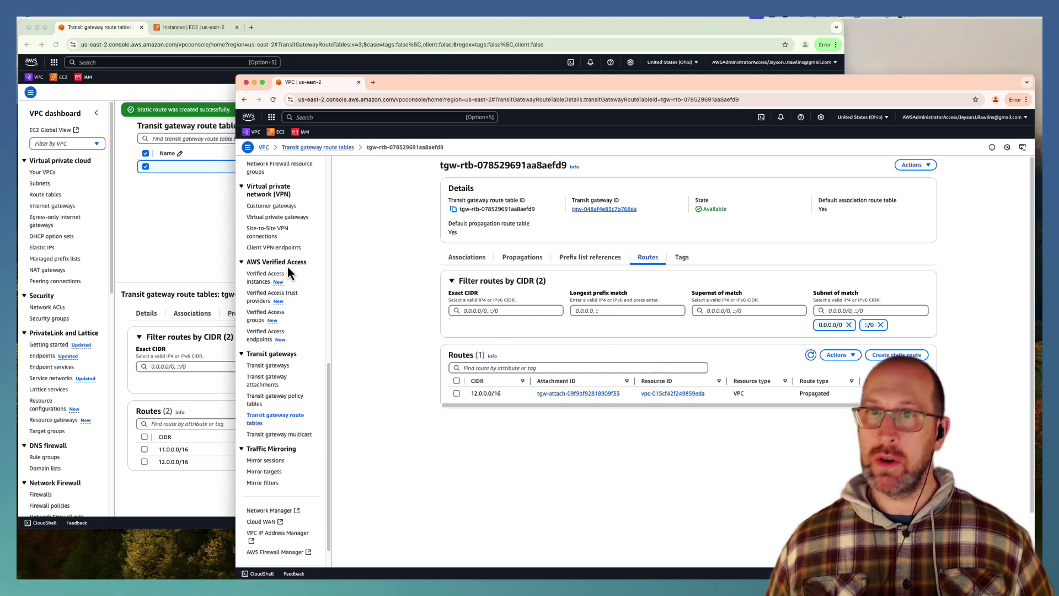
pyautogui.click(128, 157)
pyautogui.click(40, 80)
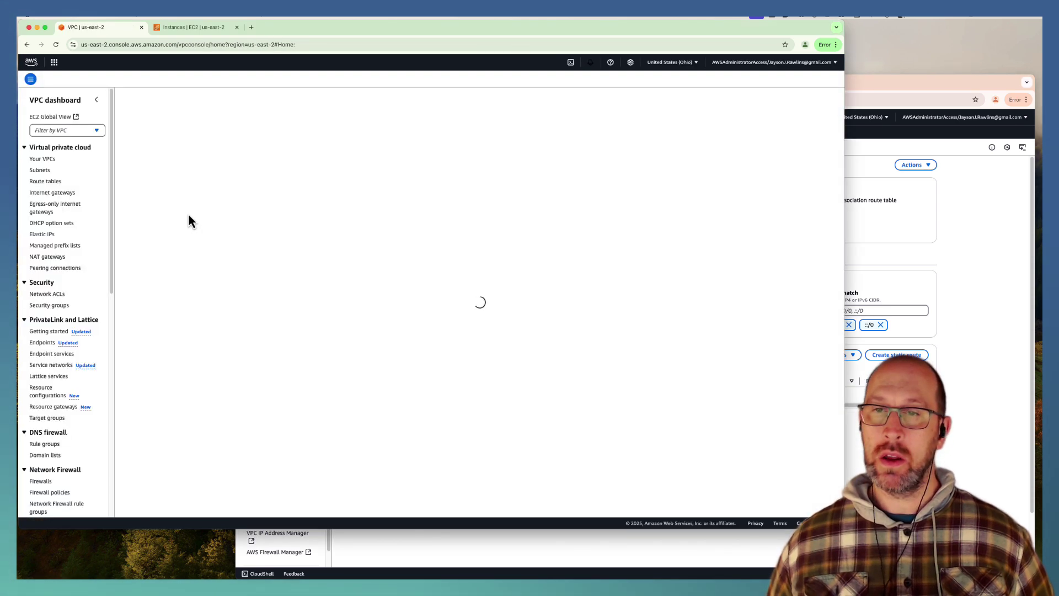
pyautogui.click(186, 175)
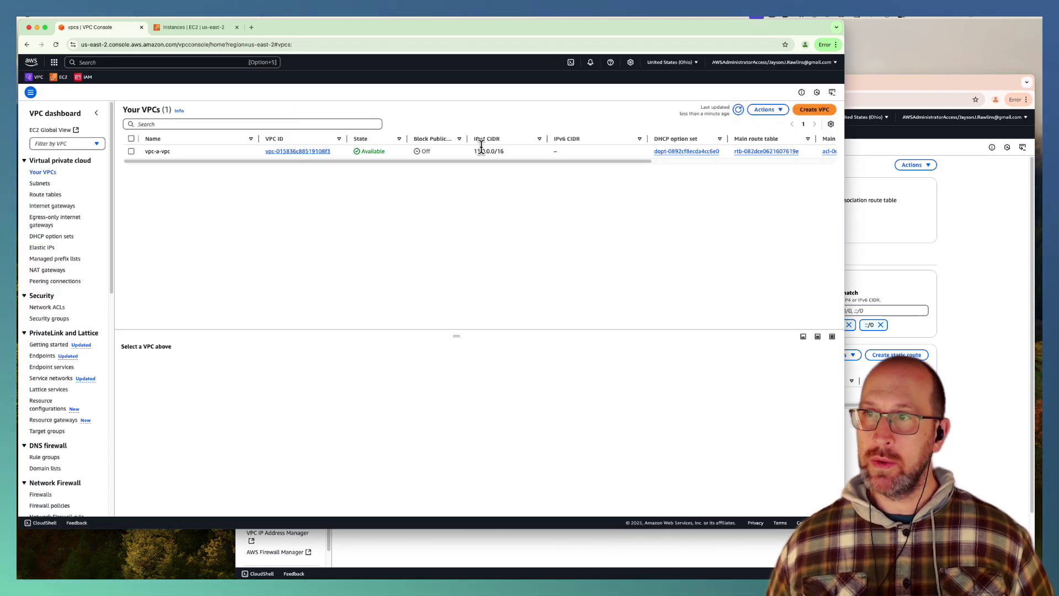
pyautogui.moveTo(472, 152); pyautogui.dragTo(508, 153)
pyautogui.press('super+c')
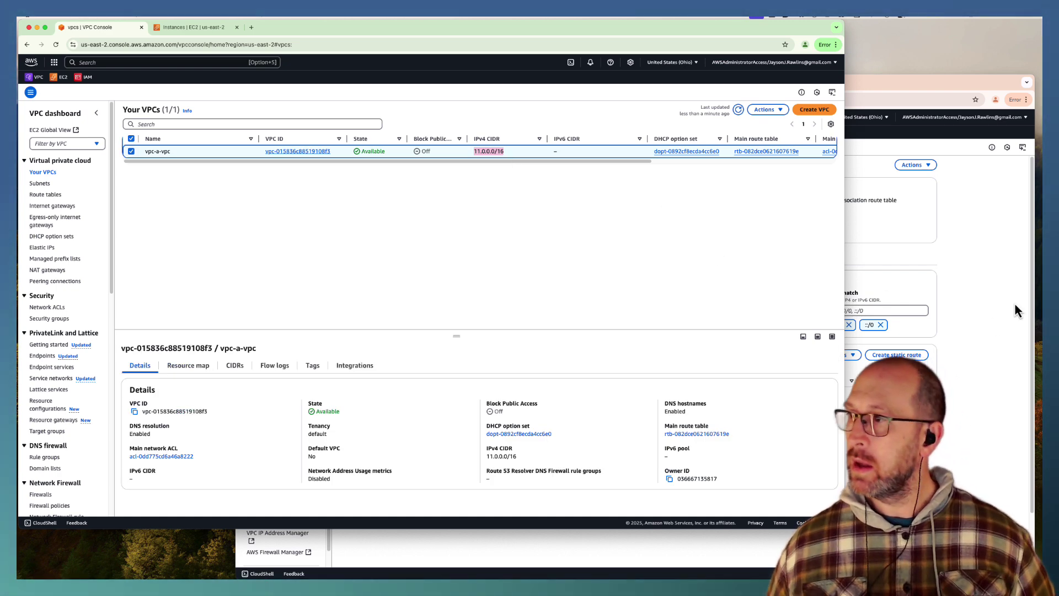
# Step: In the VPC B account window, try to create a static route for 11.0.0.0/16 through the peering attachment transitgateway-attachment-from-a
pyautogui.click(858, 374)
pyautogui.click(886, 356)
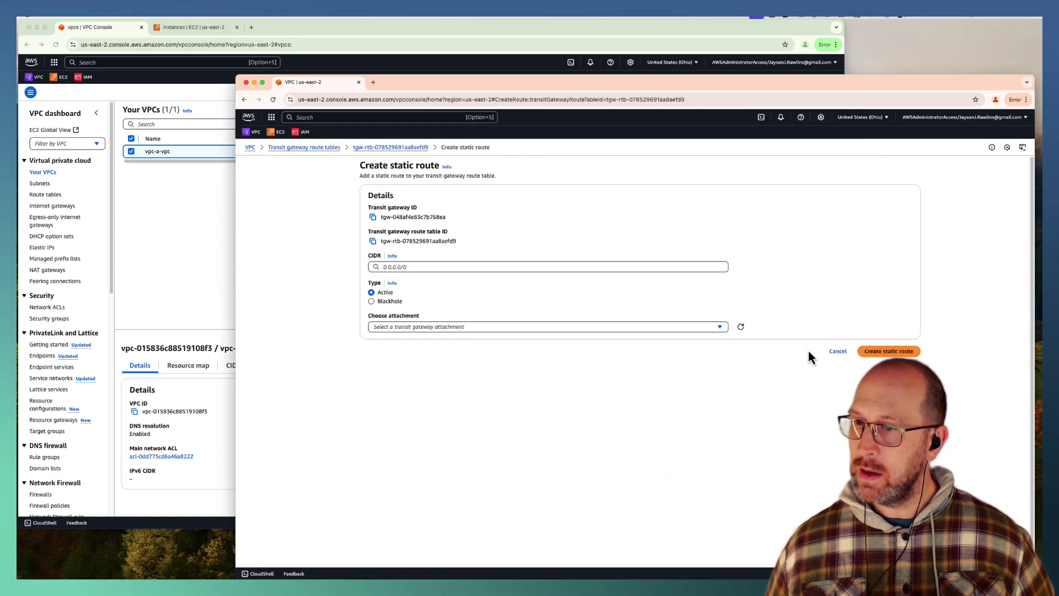
pyautogui.click(398, 267)
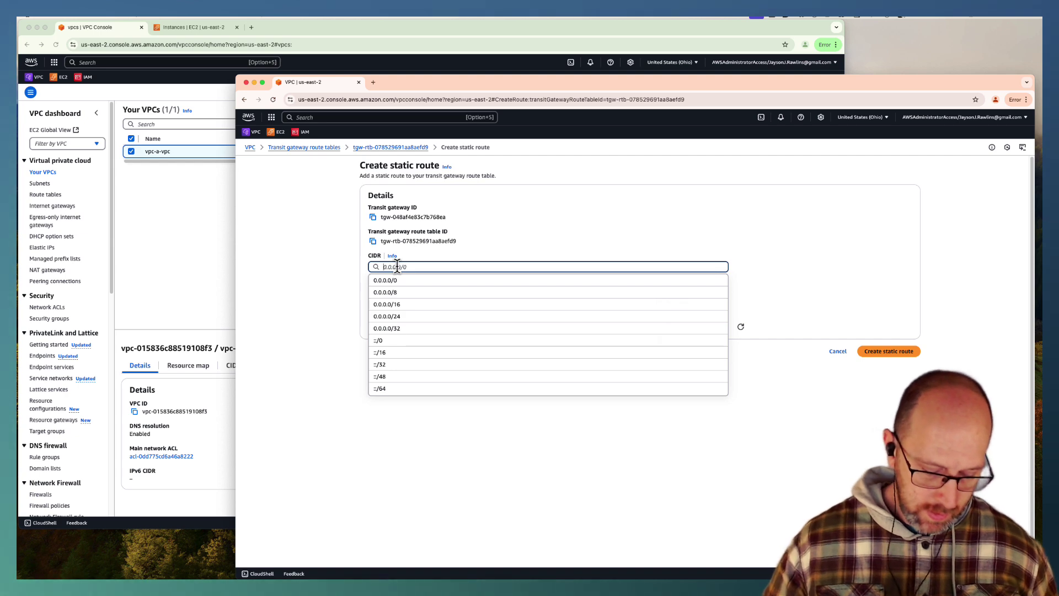
pyautogui.press('super+v')
pyautogui.click(407, 280)
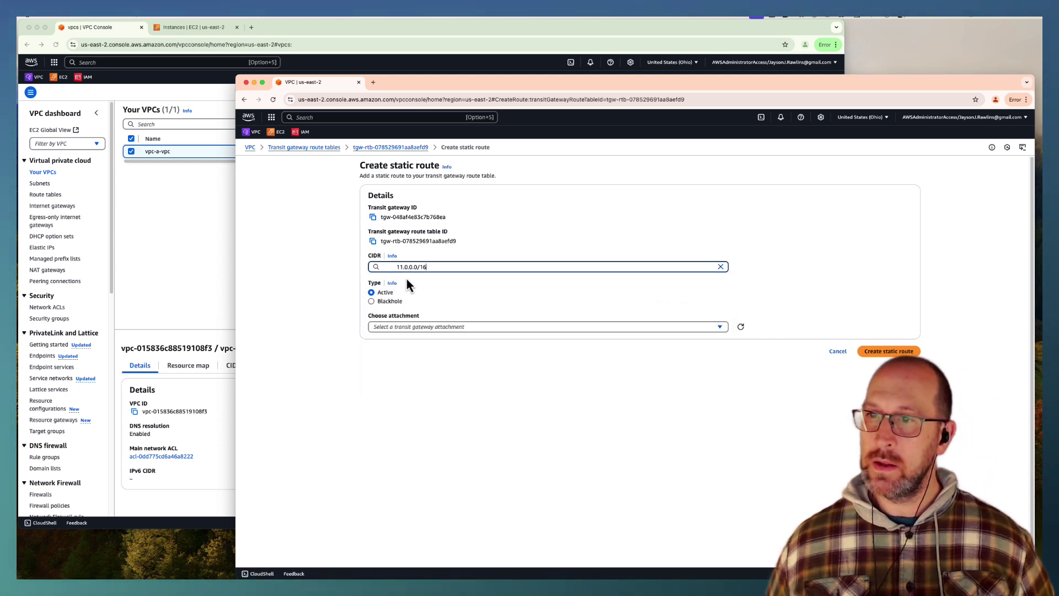
pyautogui.click(404, 327)
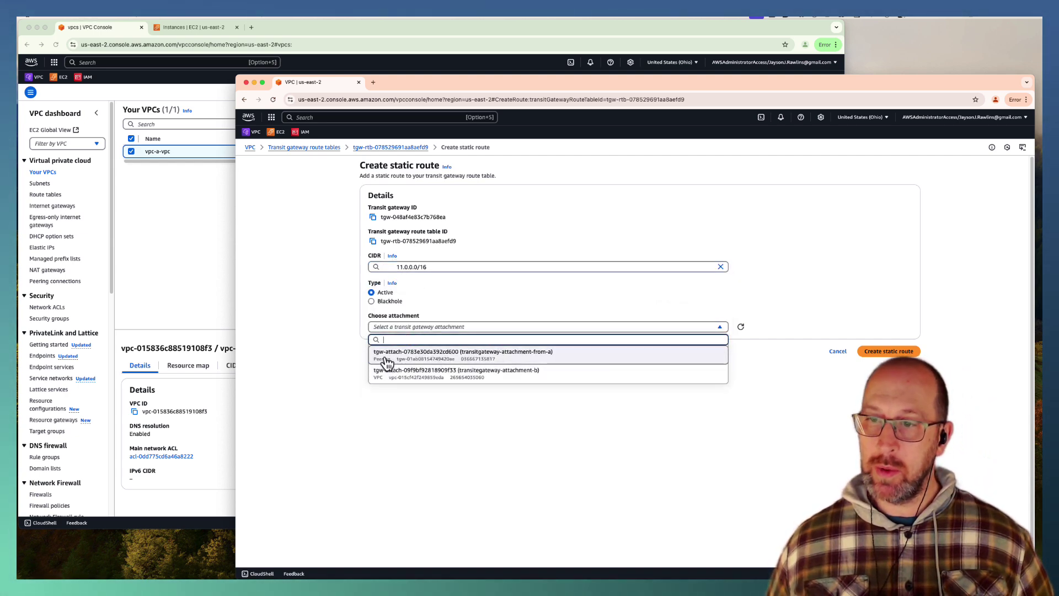
pyautogui.click(395, 357)
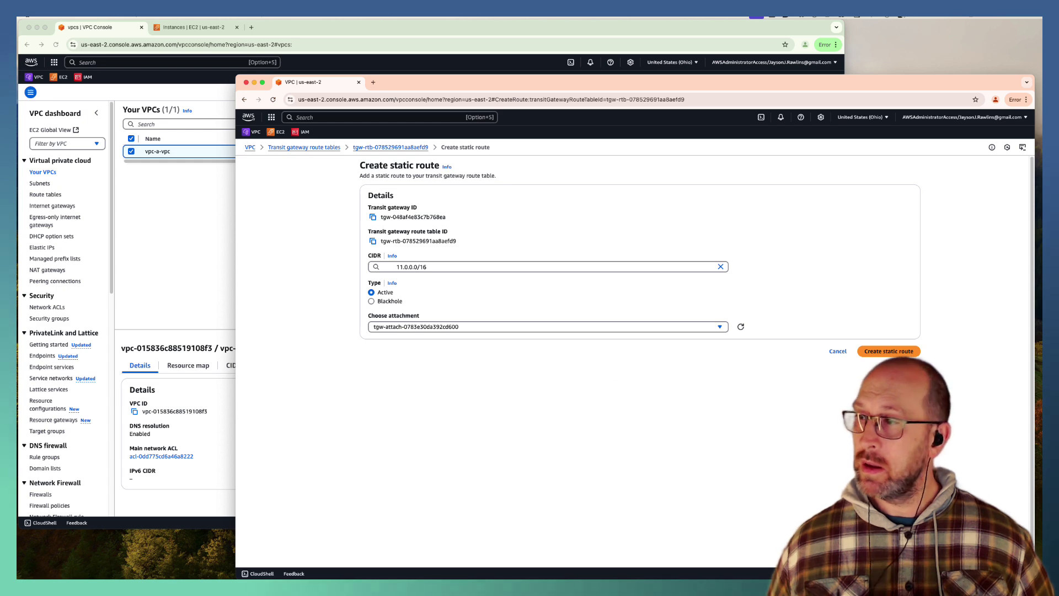
pyautogui.click(889, 351)
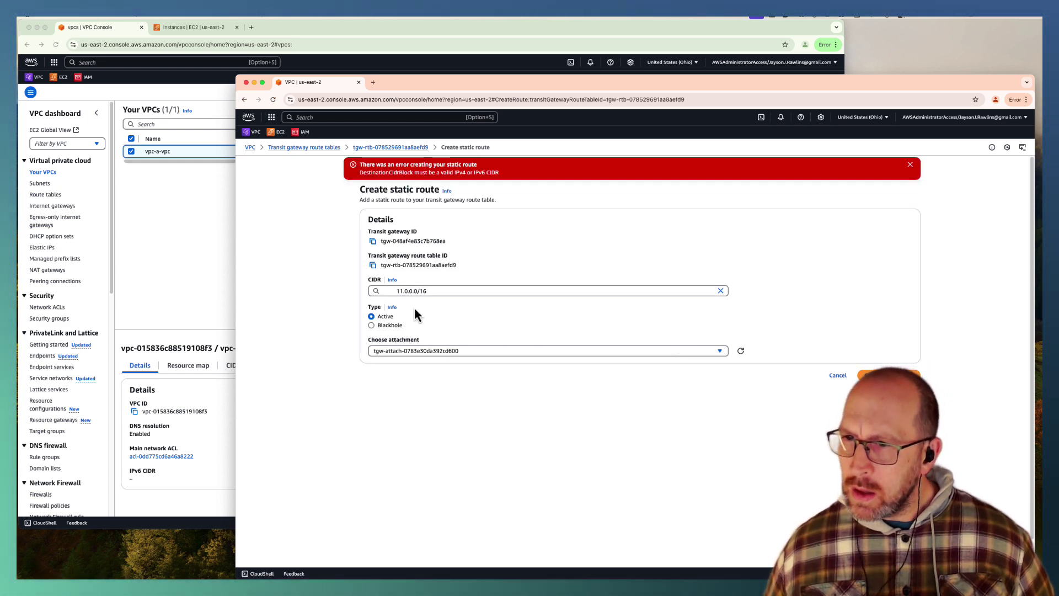
# Step: Remove the leading whitespace from the CIDR 11.0.0.0/16, dismiss the error banner and create the static route
pyautogui.click(411, 292)
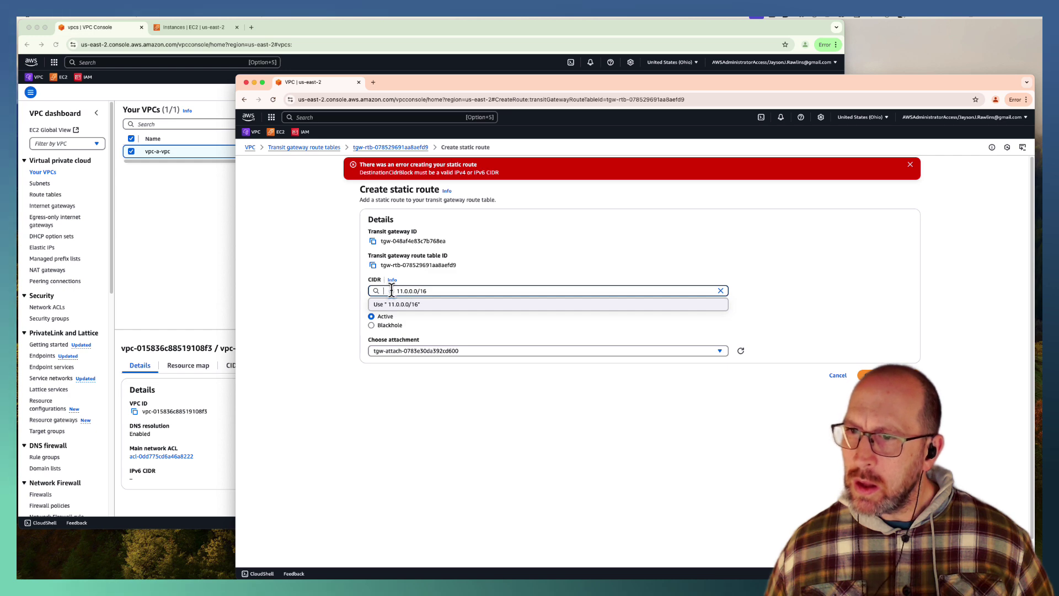
pyautogui.press('Delete')
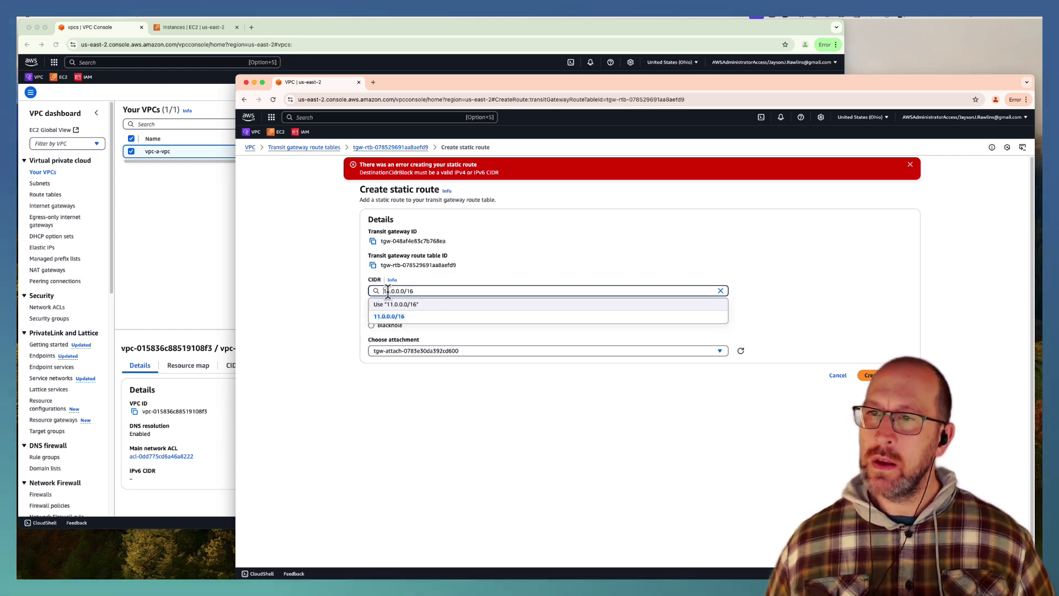
pyautogui.press('Escape')
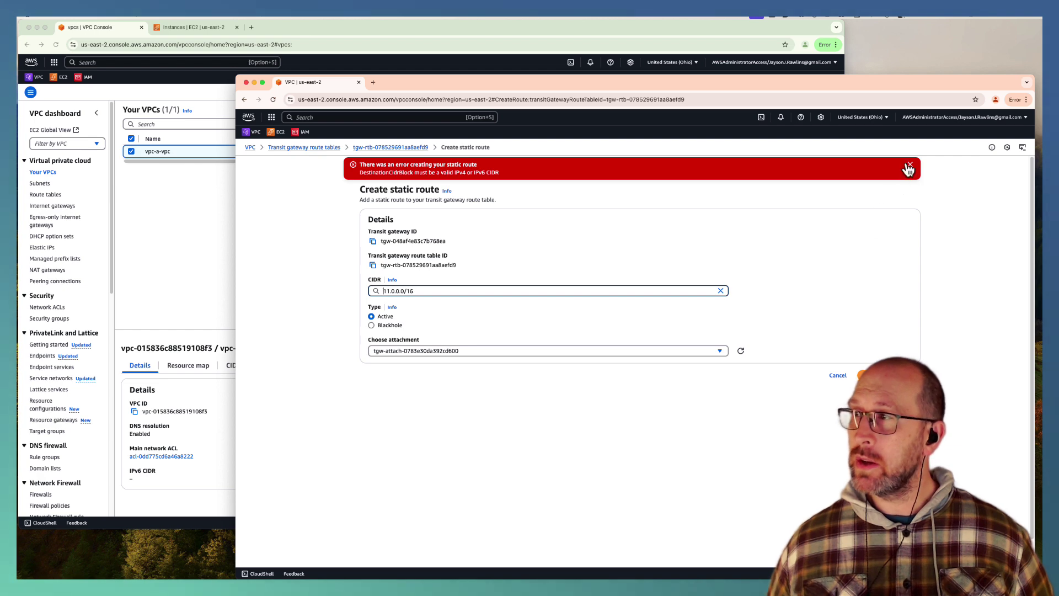
pyautogui.click(909, 166)
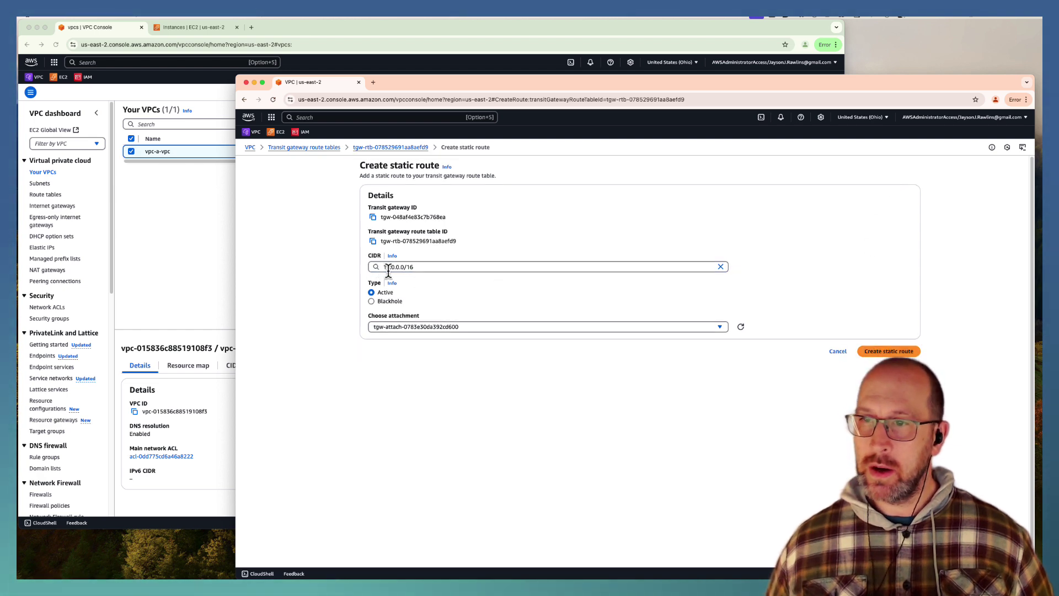
pyautogui.click(886, 353)
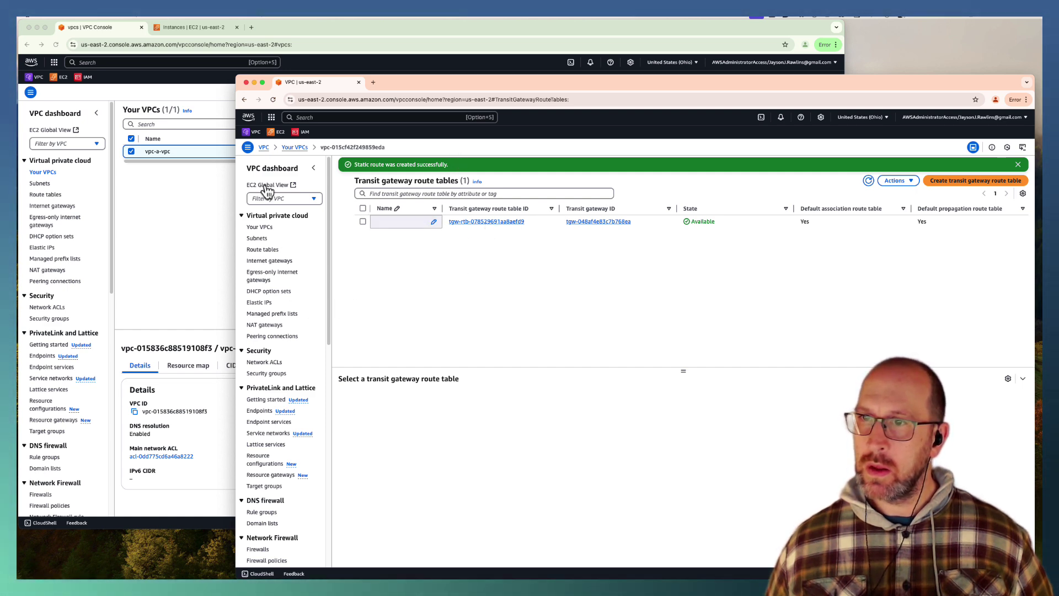
# Step: Close the extra browser tab, open the VPC B account's transit gateway route table and show its routes
pyautogui.click(266, 187)
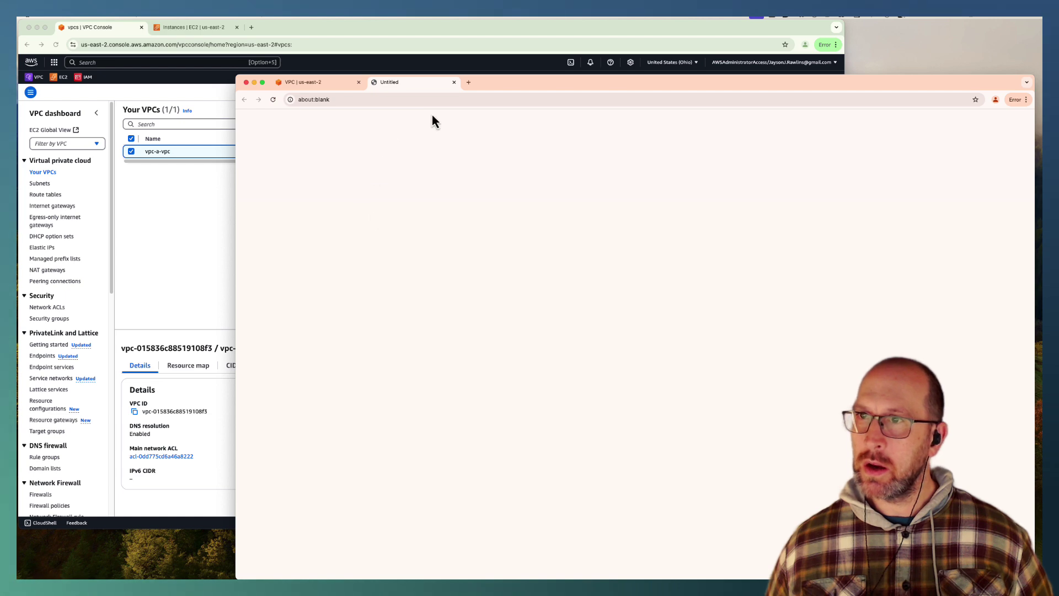
pyautogui.click(454, 83)
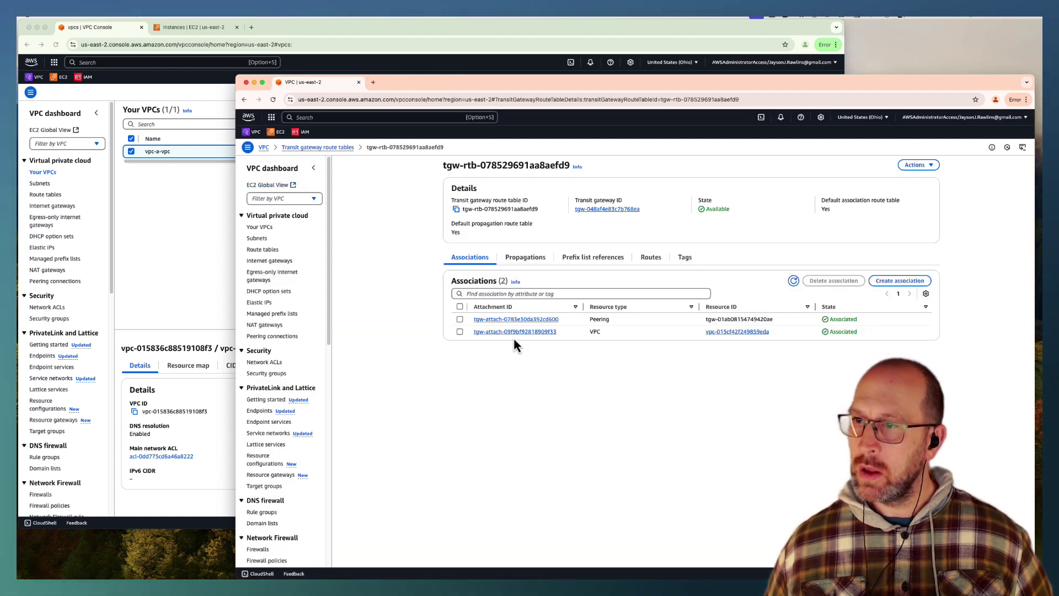
pyautogui.click(650, 257)
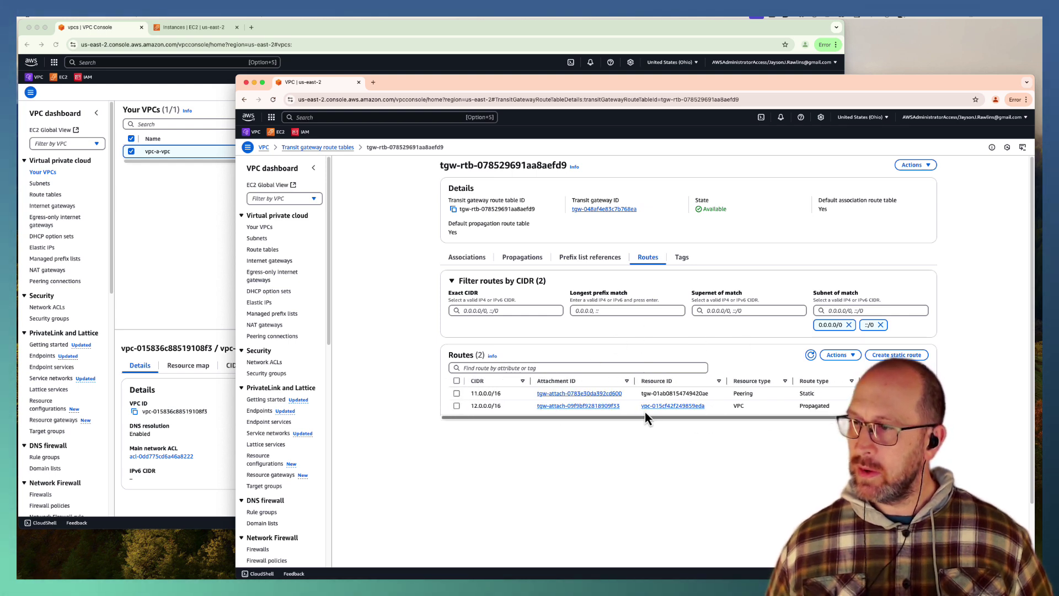
# Step: In the VPC A account window, open the transit gateway route table's routes and compare them with the VPC B account's transit gateway routes
pyautogui.click(179, 223)
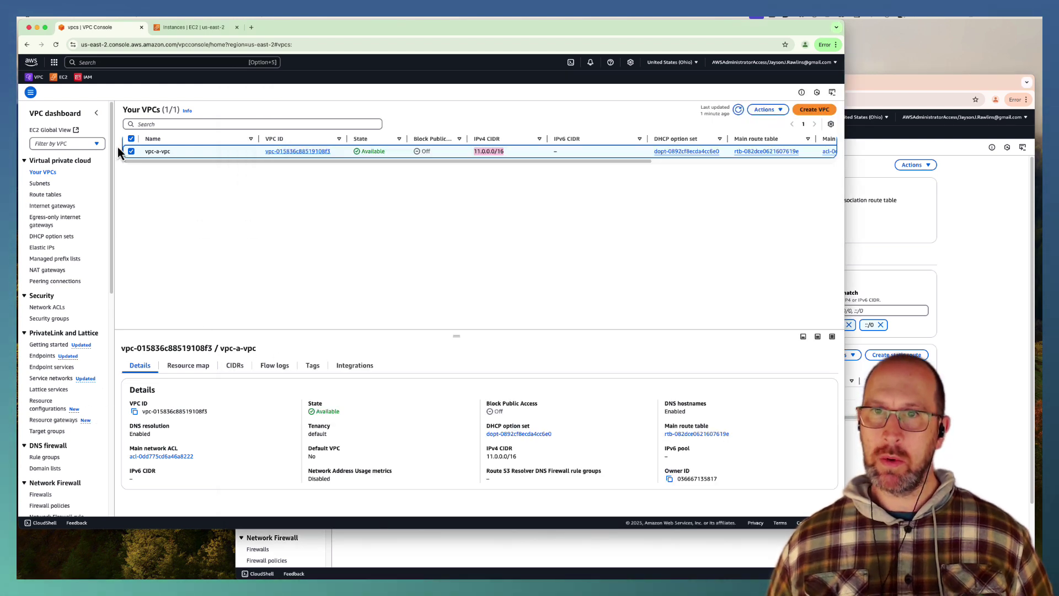
pyautogui.scroll(-10, 72, 331)
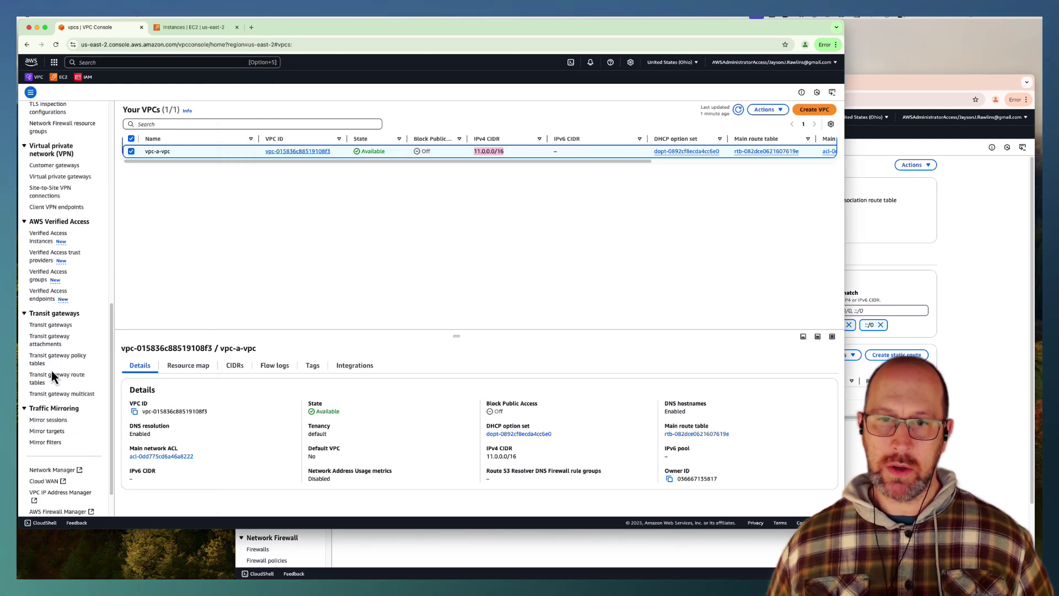
pyautogui.click(46, 326)
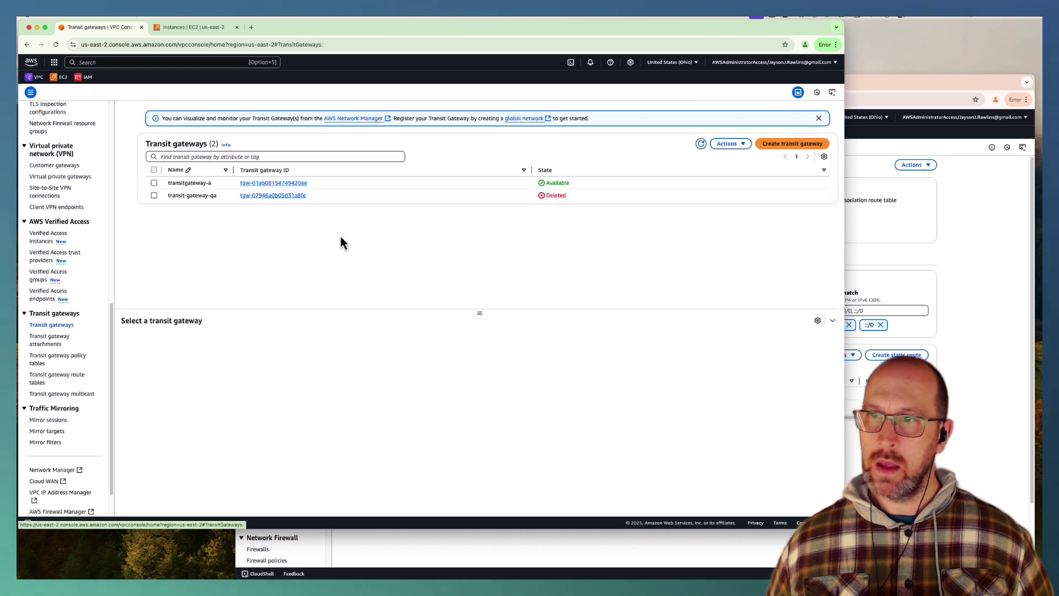
pyautogui.click(45, 378)
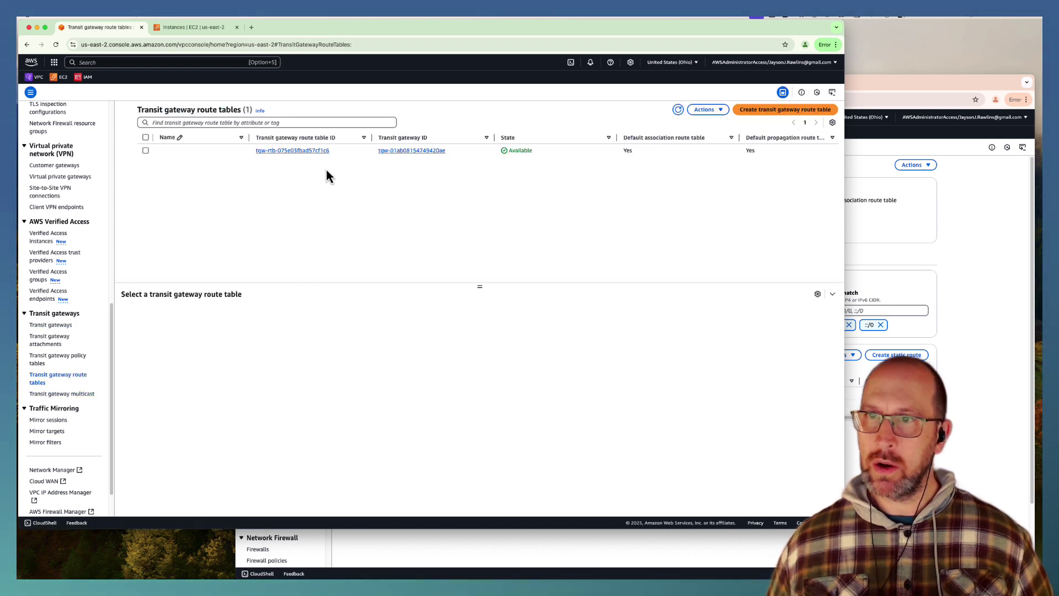
pyautogui.click(298, 151)
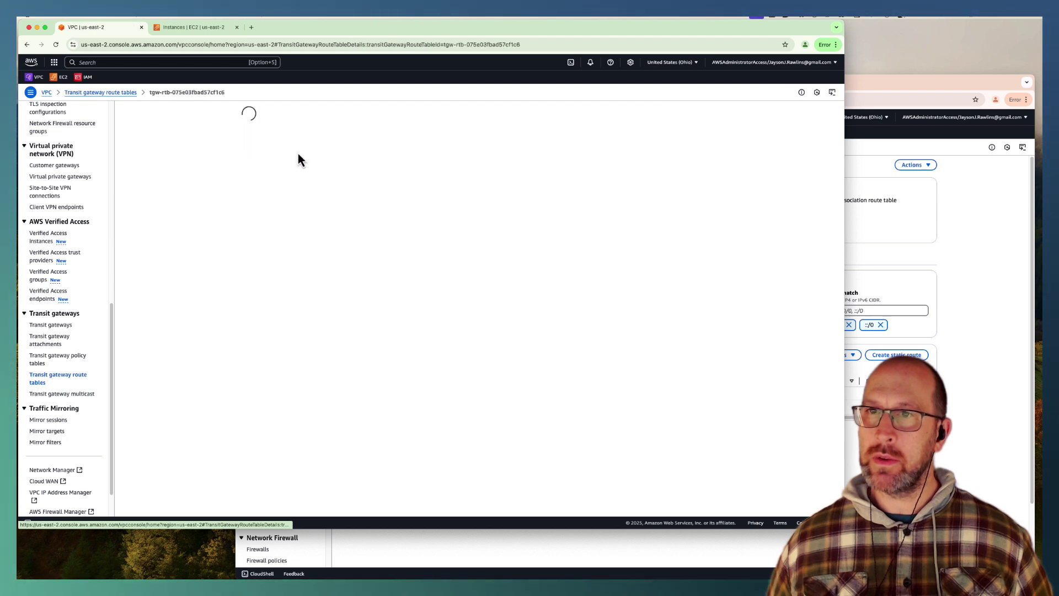
pyautogui.click(445, 202)
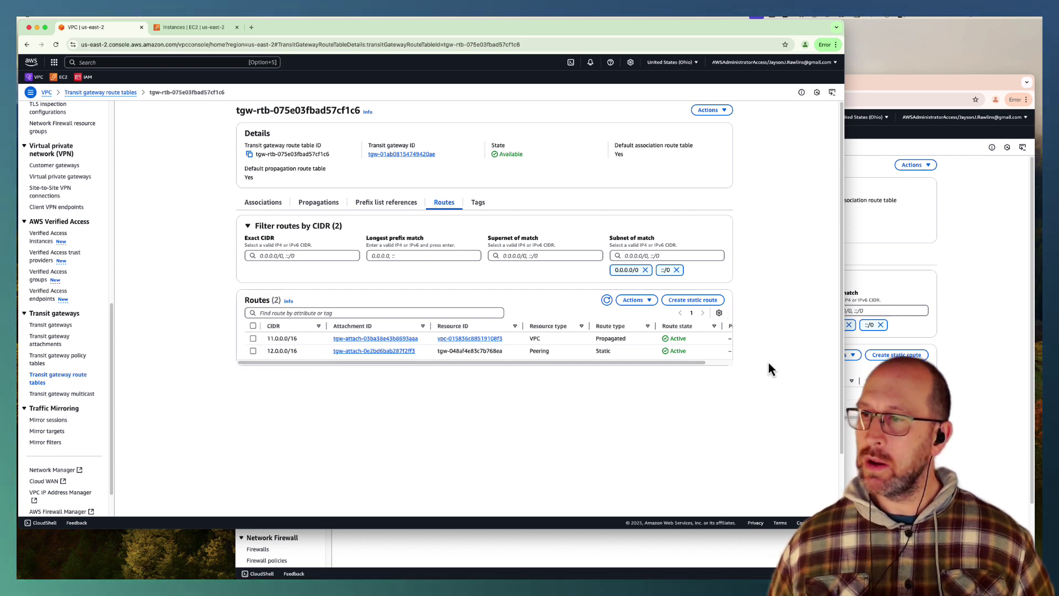
pyautogui.click(965, 275)
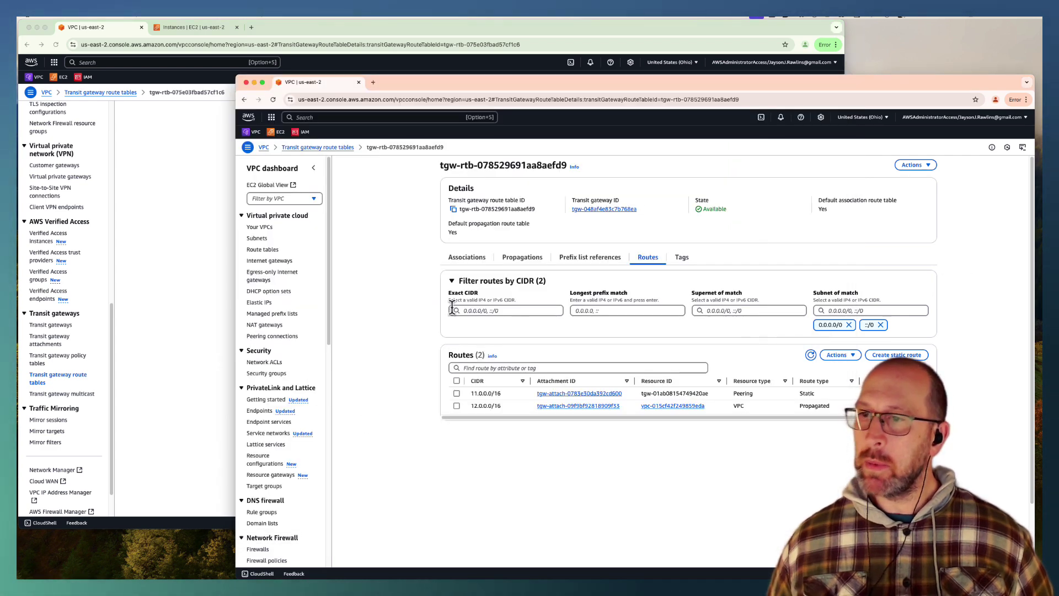
pyautogui.click(180, 253)
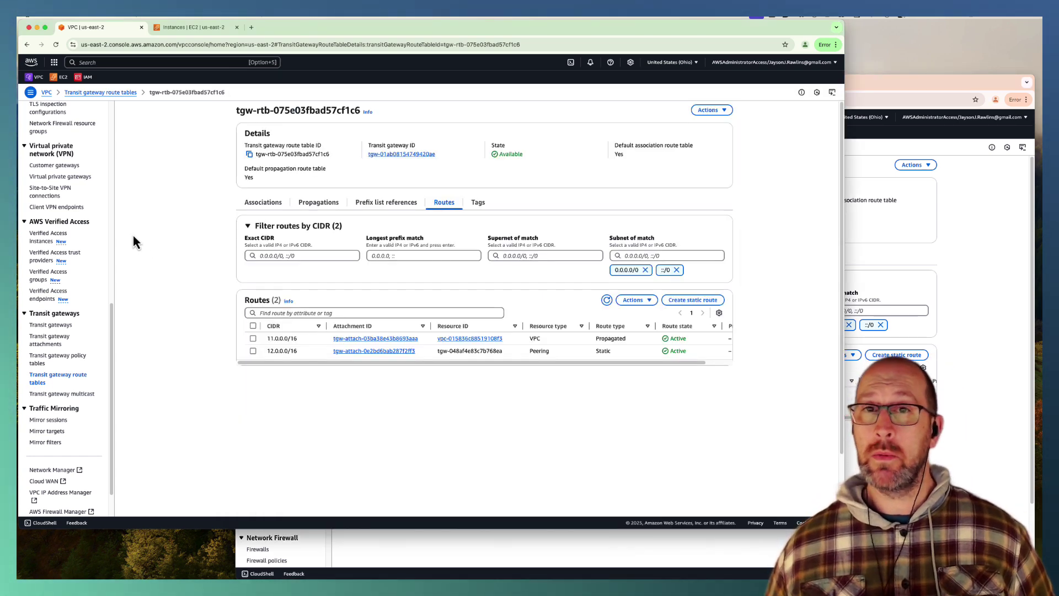
# Step: List the VPC A account's subnets and open vpc-a-subnet-private1-us-east-2a and vpc-a-subnet-private2-us-east-2b in separate browser tabs
pyautogui.scroll(10, 77, 248)
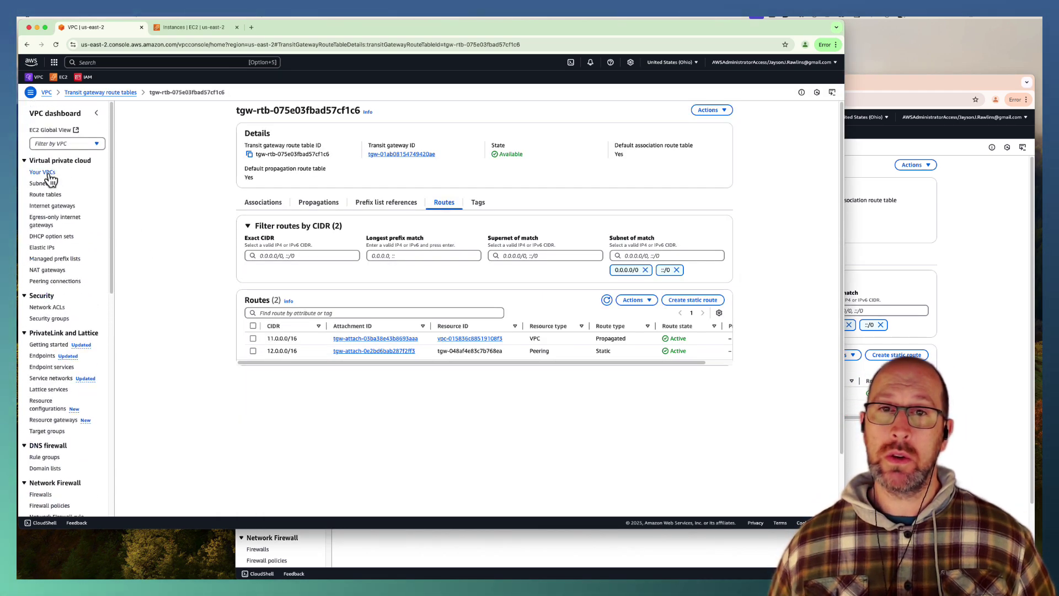
pyautogui.click(44, 172)
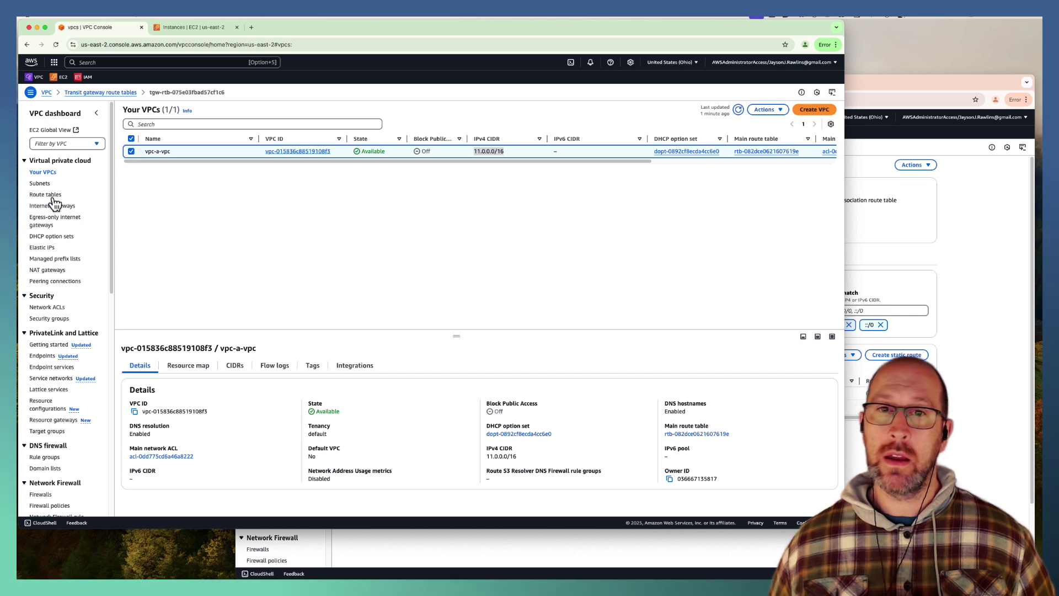
pyautogui.click(39, 185)
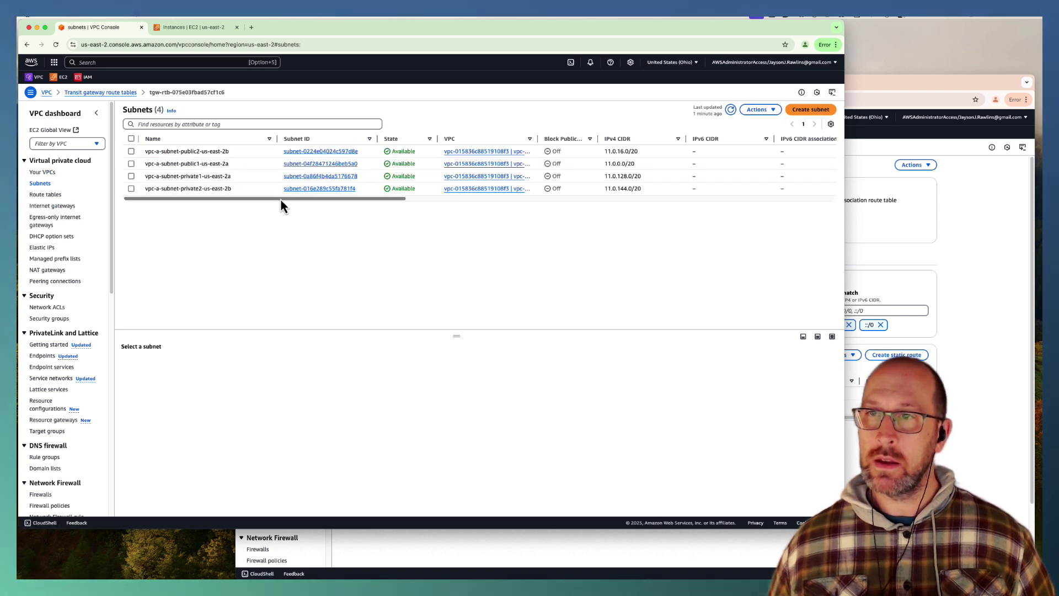
pyautogui.moveTo(281, 200); pyautogui.dragTo(256, 199)
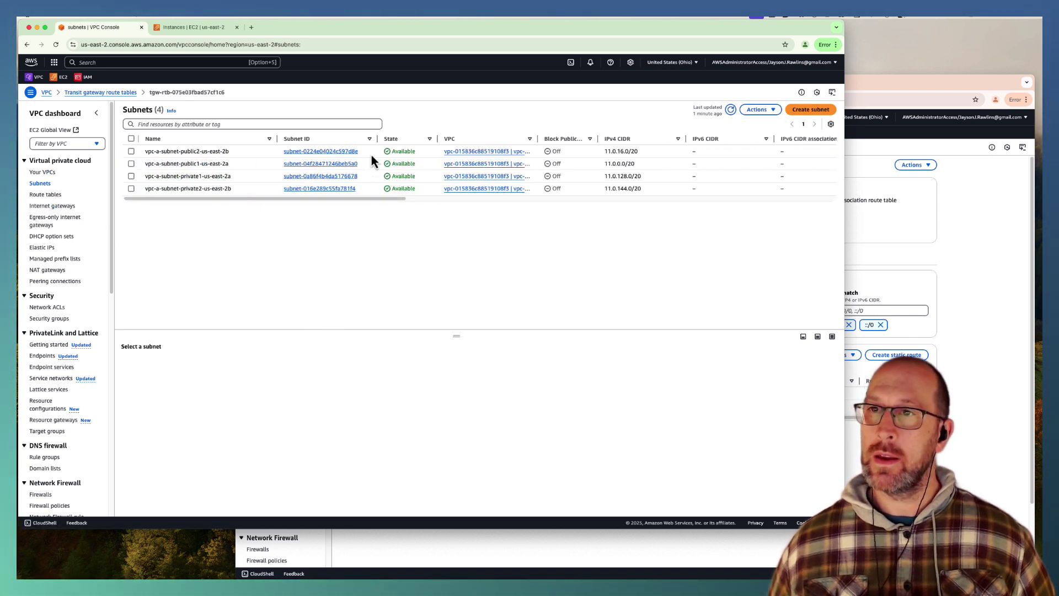
pyautogui.moveTo(376, 138)
pyautogui.mouseDown()
pyautogui.moveTo(402, 137)
pyautogui.moveTo(373, 134)
pyautogui.mouseUp()
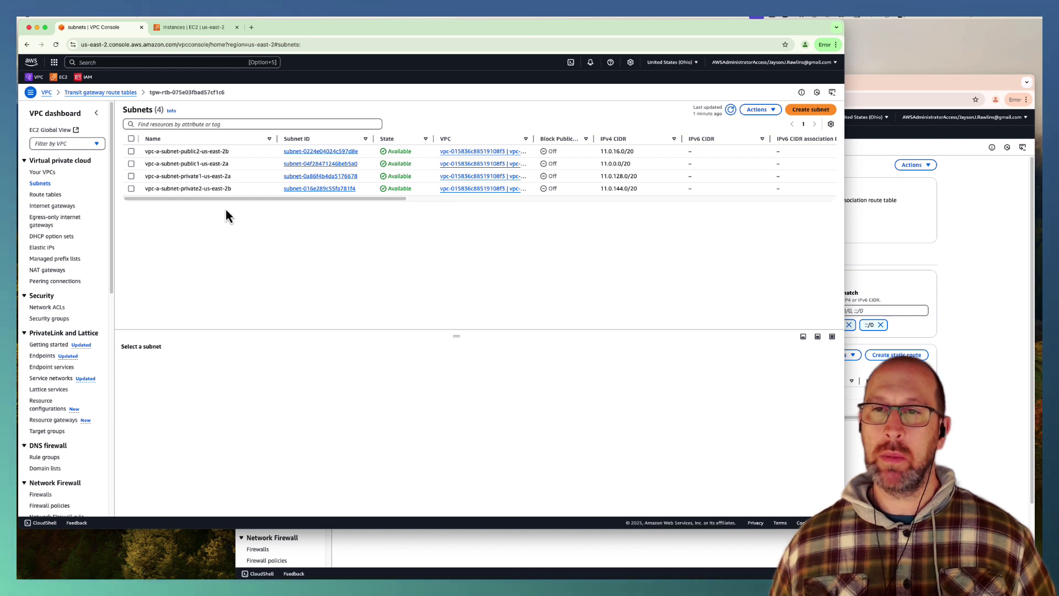
pyautogui.moveTo(223, 198); pyautogui.dragTo(166, 202)
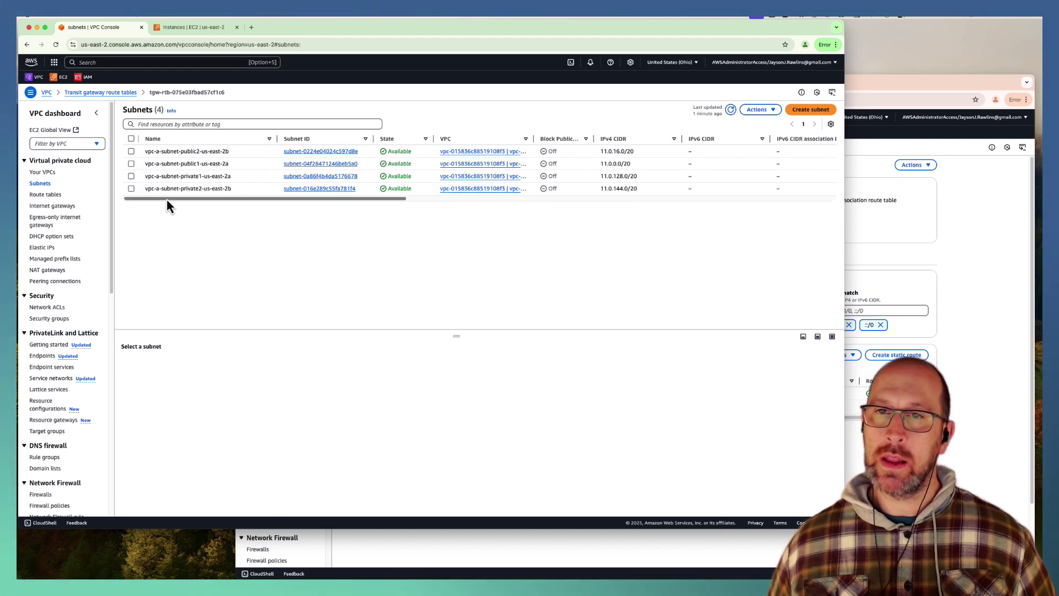
pyautogui.keyDown('super'); pyautogui.click(298, 181); pyautogui.keyUp('super')
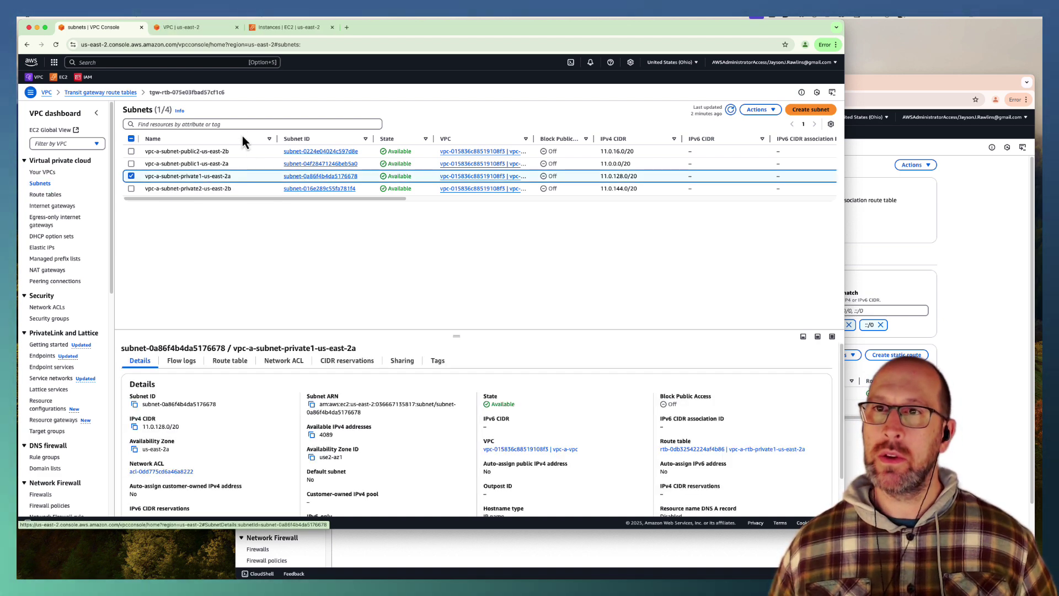
pyautogui.click(131, 176)
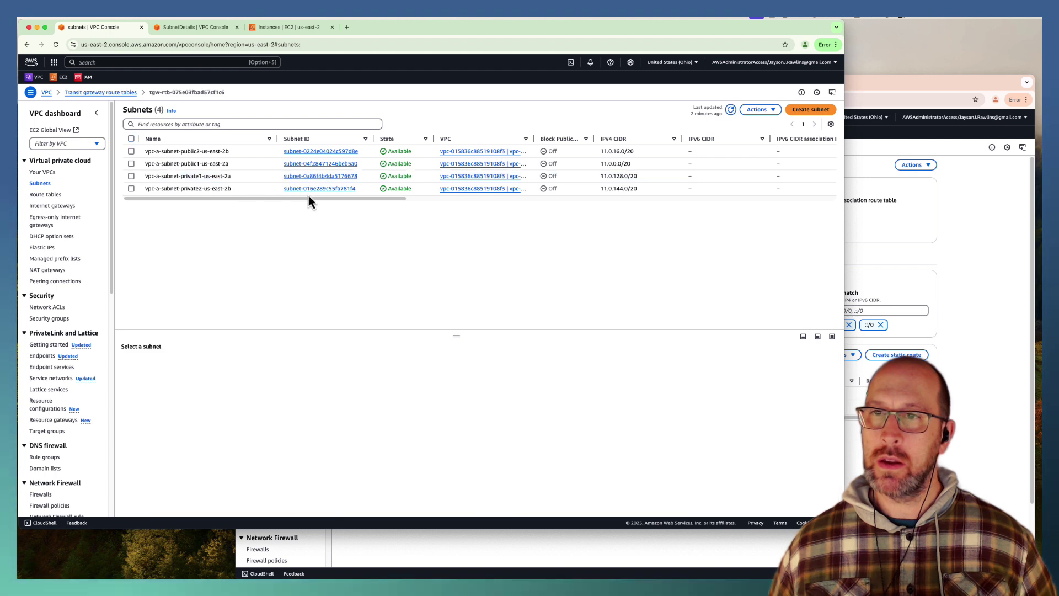
pyautogui.keyDown('super'); pyautogui.click(312, 188); pyautogui.keyUp('super')
# Step: From the vpc-a-subnet-private1-us-east-2a details, open its route table vpc-a-rtb-private1-us-east-2a and show the routes
pyautogui.click(194, 27)
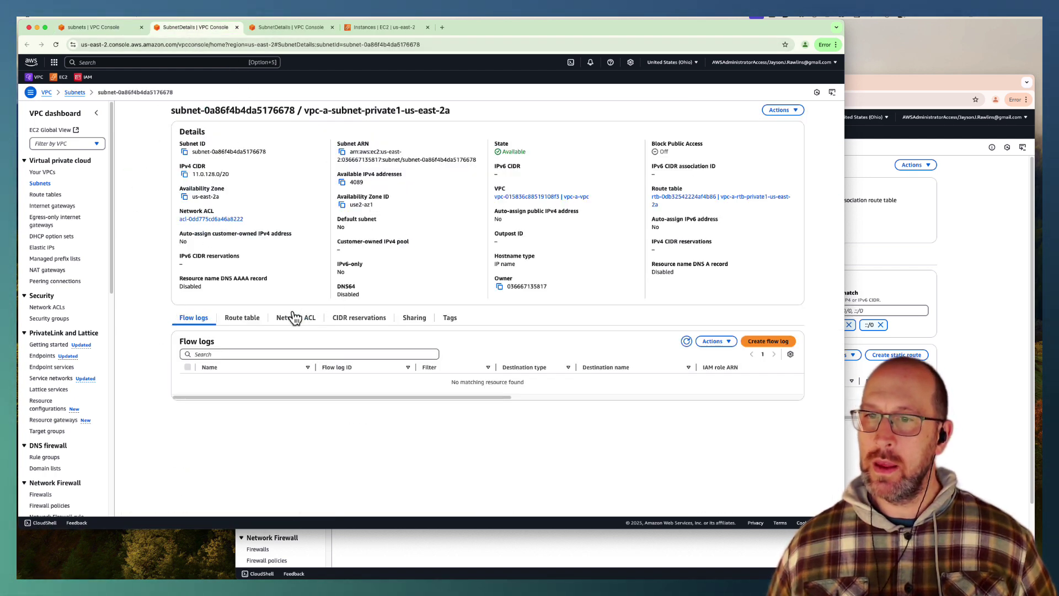
pyautogui.click(259, 319)
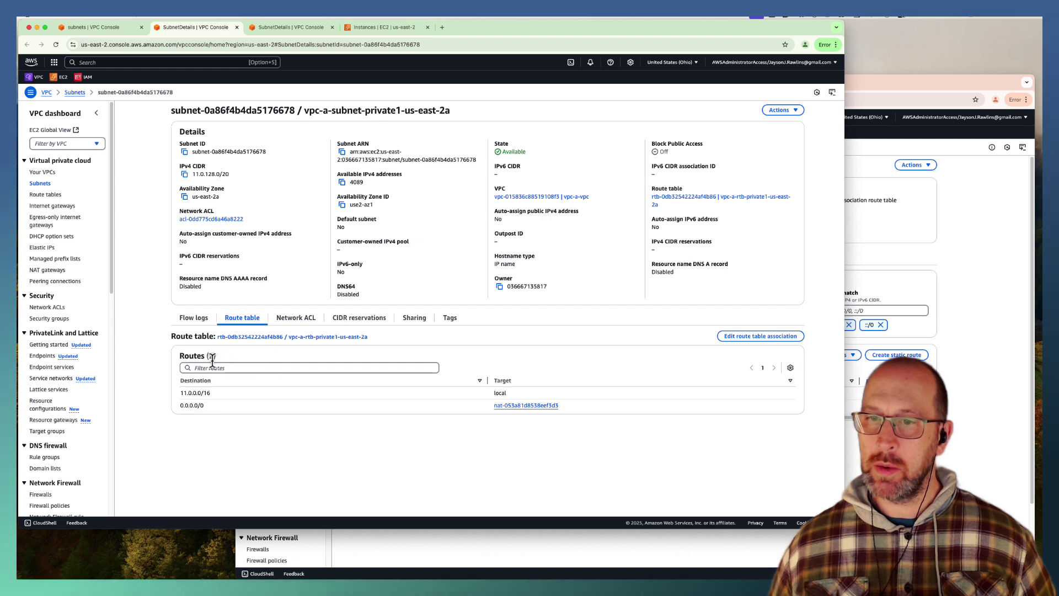
pyautogui.click(260, 337)
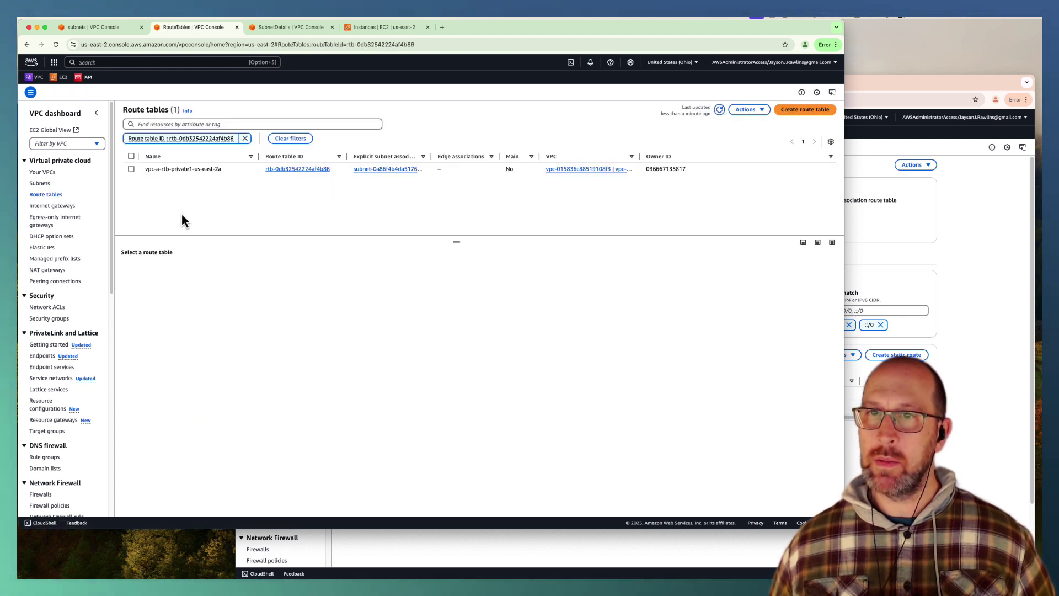
pyautogui.click(137, 172)
pyautogui.click(180, 267)
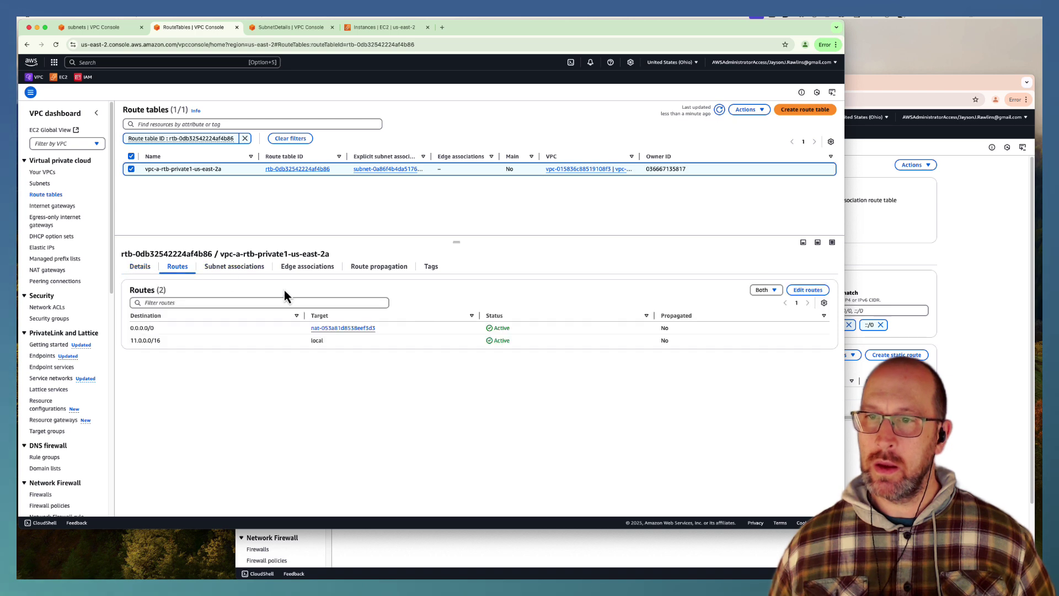
# Step: Start editing the routes of vpc-a-rtb-private1-us-east-2a and add an empty route entry
pyautogui.click(808, 290)
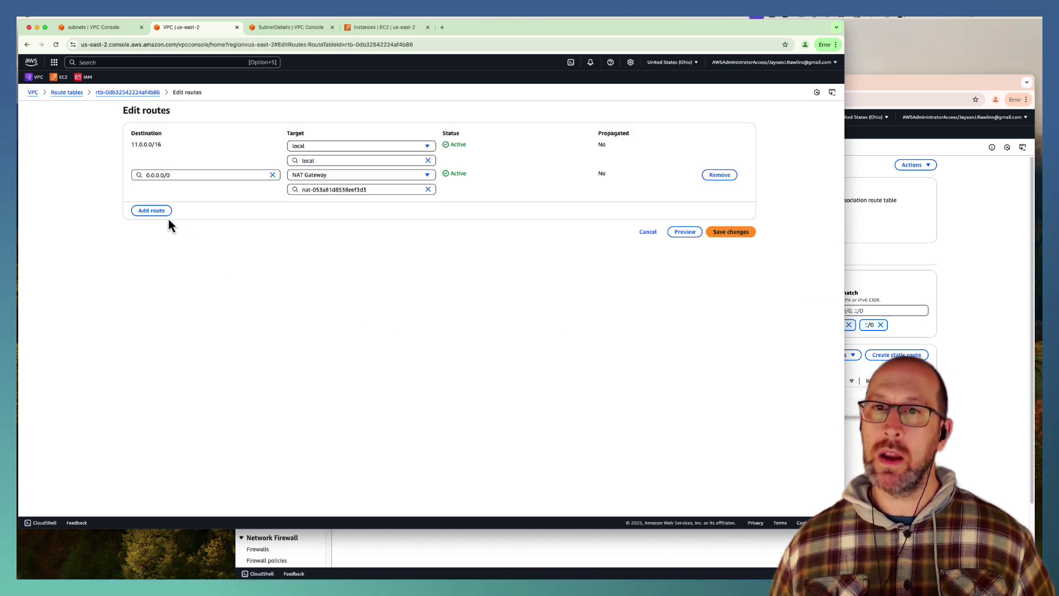
pyautogui.click(152, 211)
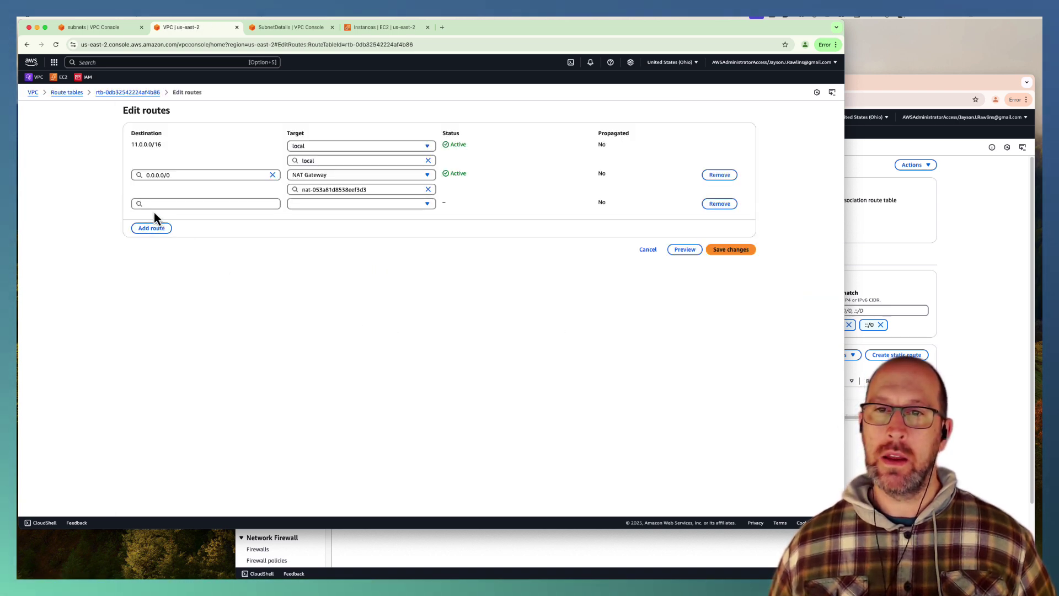
pyautogui.click(102, 208)
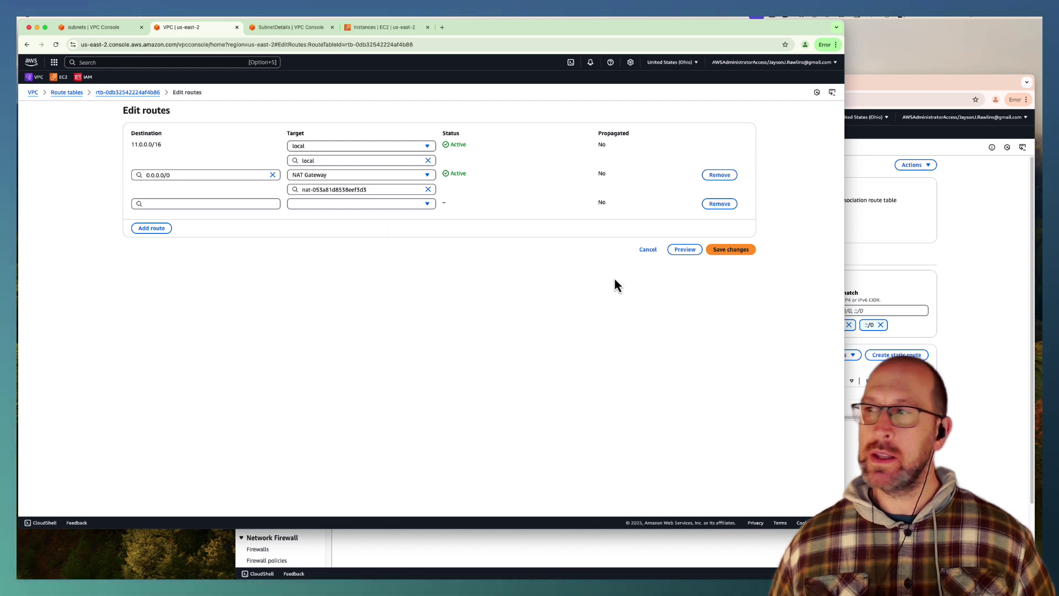
# Step: In the VPC B account window, list the VPCs and copy the IPv4 CIDR of vpc-b-vpc
pyautogui.click(1005, 286)
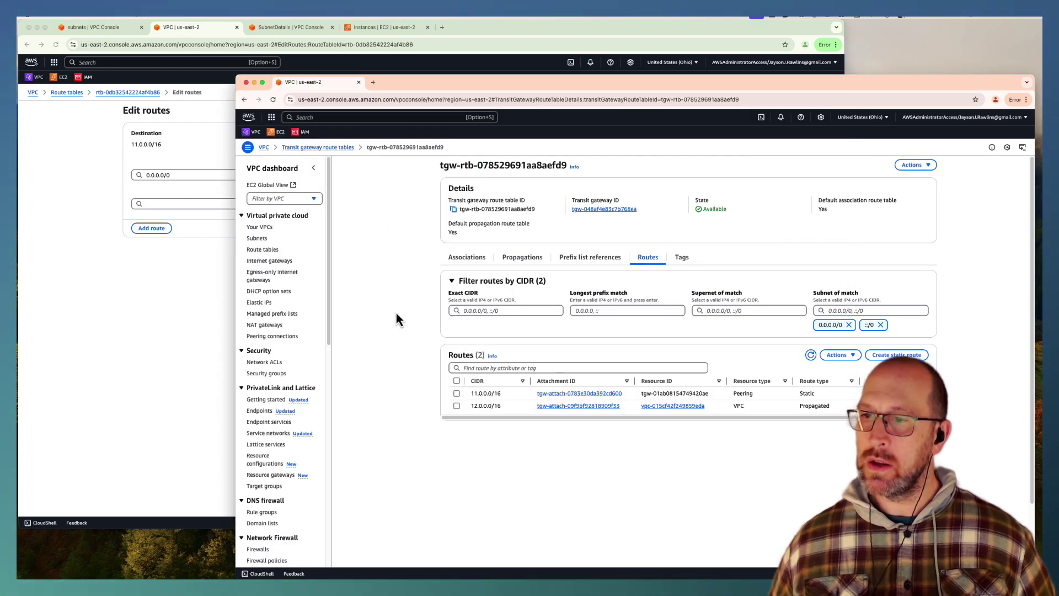
pyautogui.moveTo(471, 406); pyautogui.dragTo(500, 405)
pyautogui.click(500, 406)
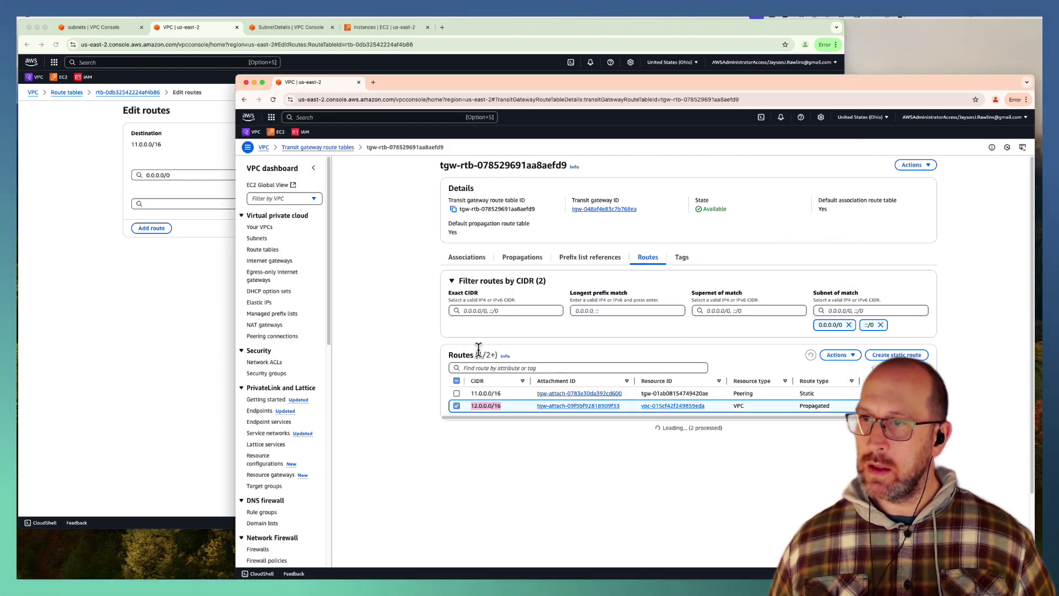
pyautogui.click(264, 148)
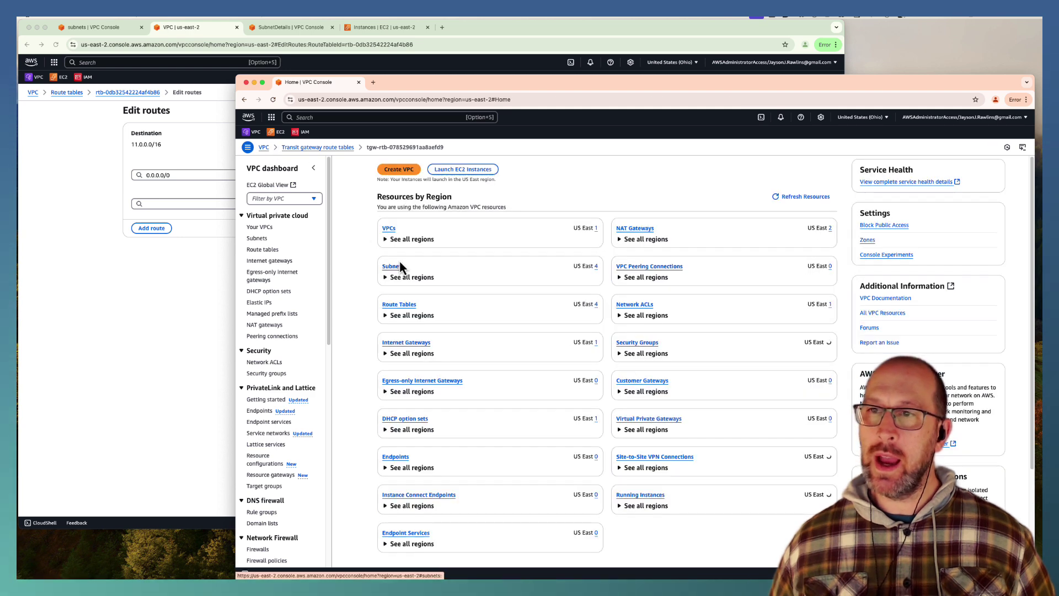
pyautogui.click(391, 230)
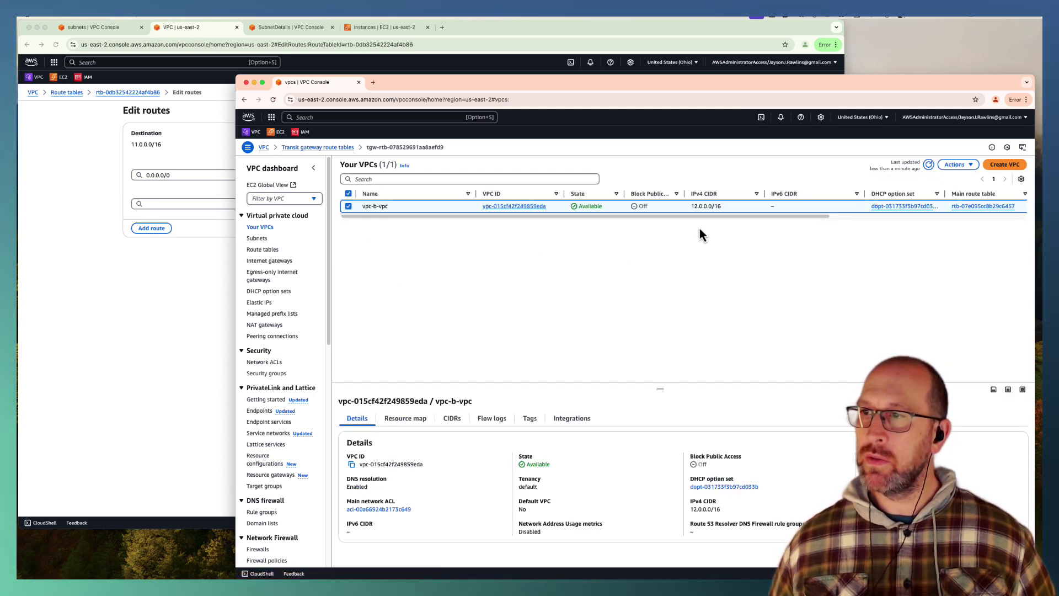
pyautogui.moveTo(691, 207); pyautogui.dragTo(720, 207)
pyautogui.press('super+c')
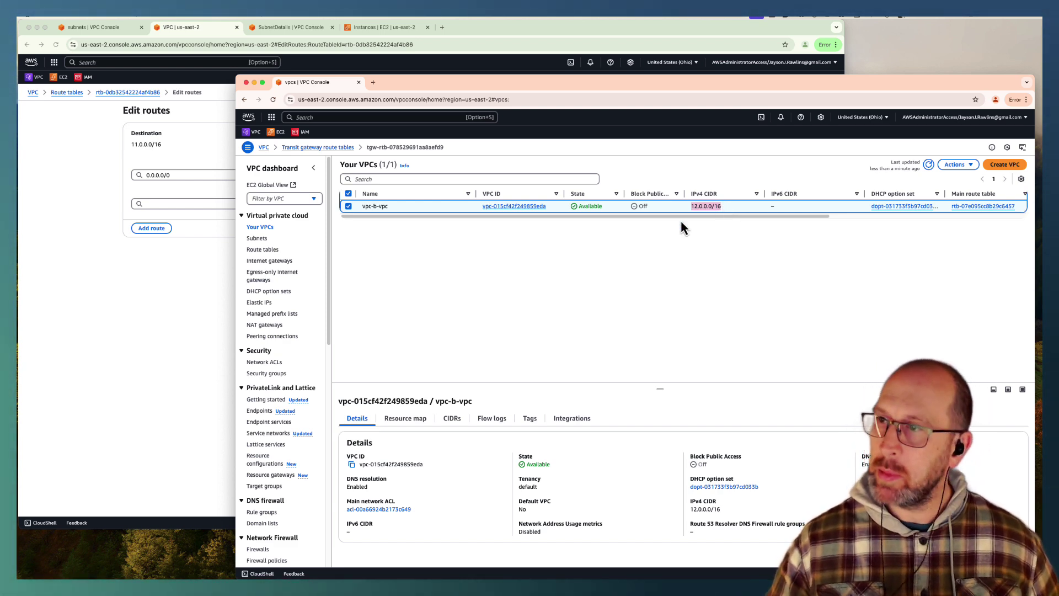
pyautogui.click(184, 290)
pyautogui.click(165, 205)
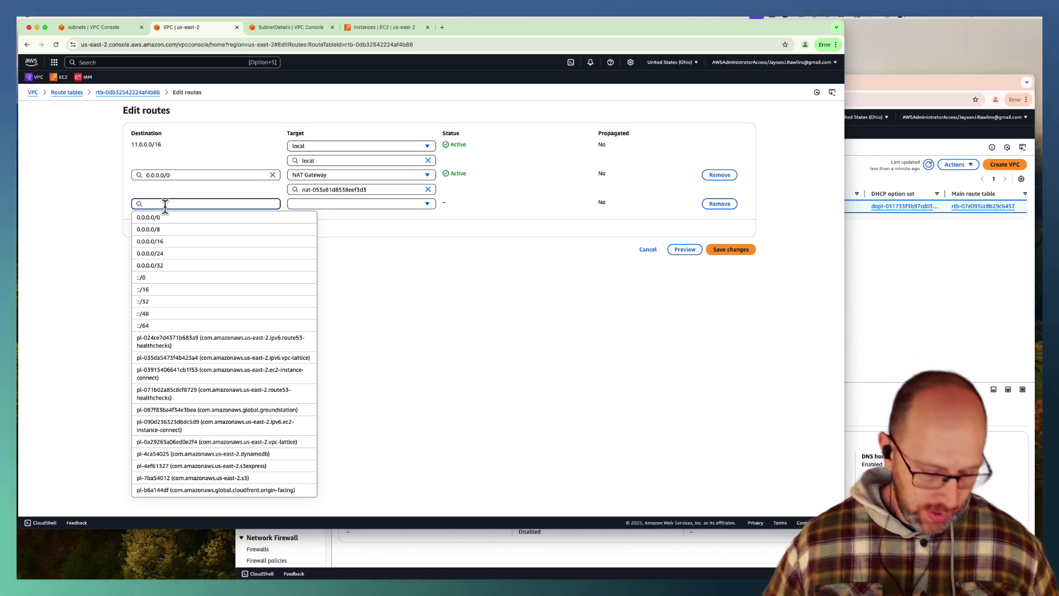
pyautogui.press('super+v')
pyautogui.click(156, 216)
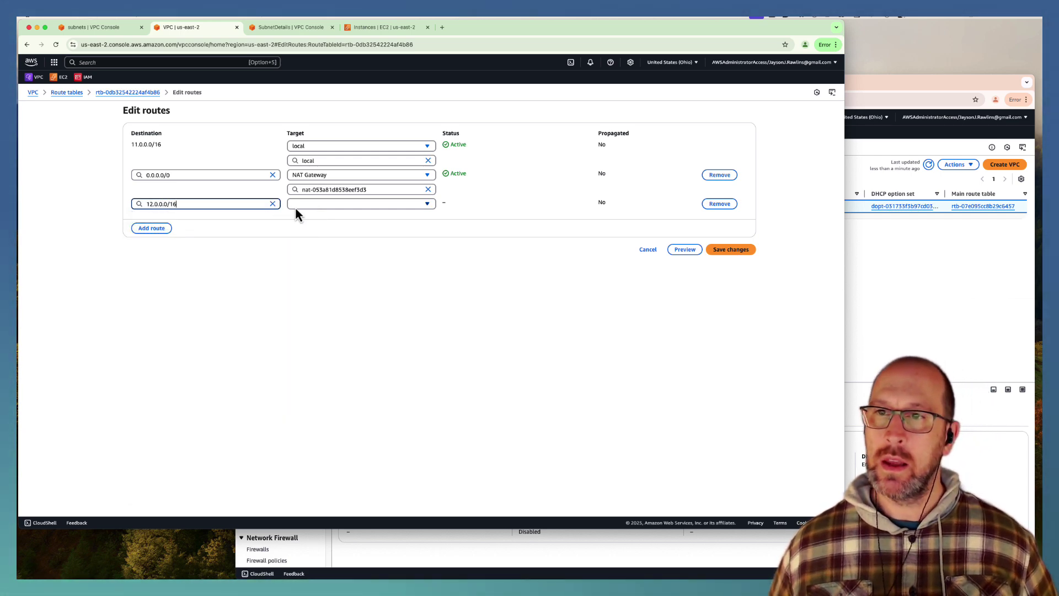
pyautogui.click(320, 204)
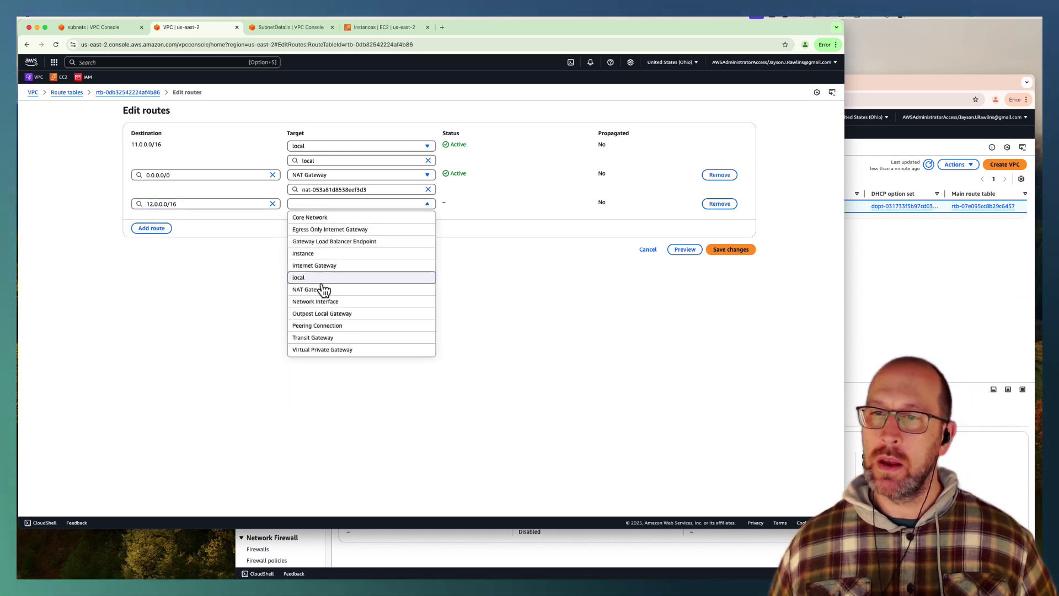
pyautogui.click(323, 338)
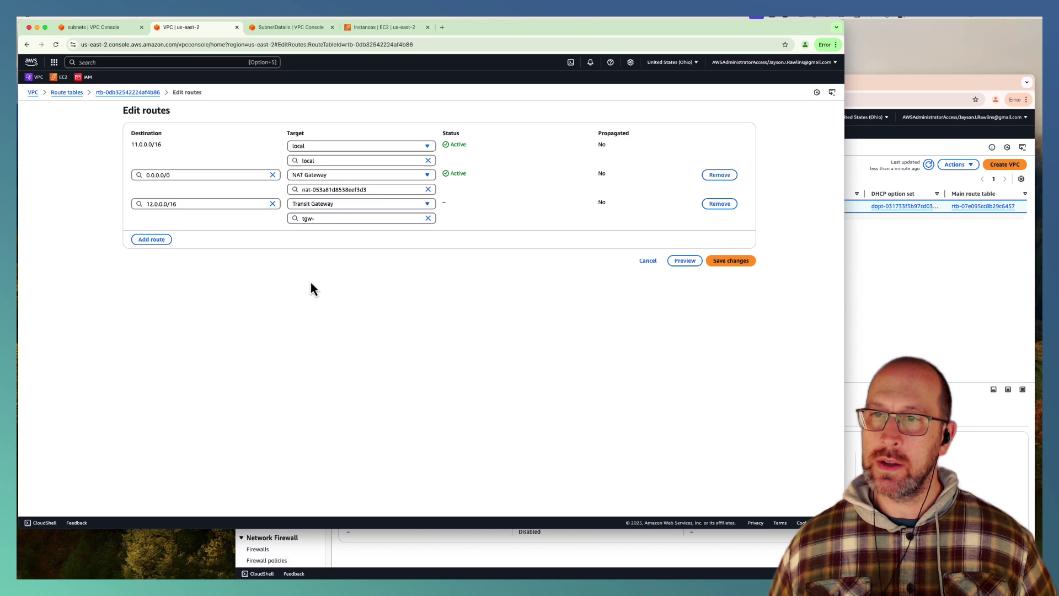
pyautogui.click(332, 218)
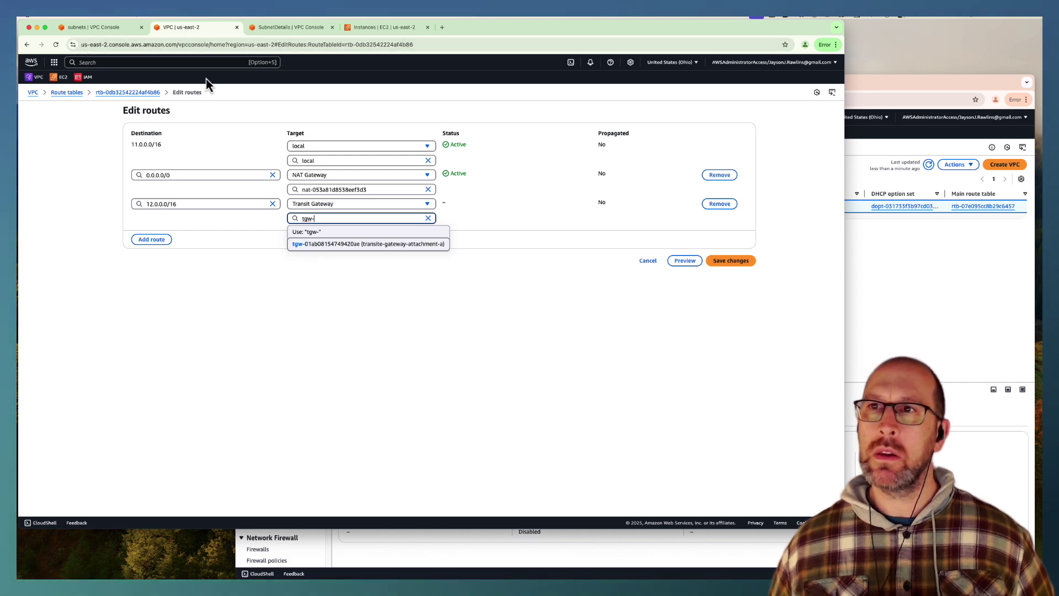
pyautogui.click(316, 246)
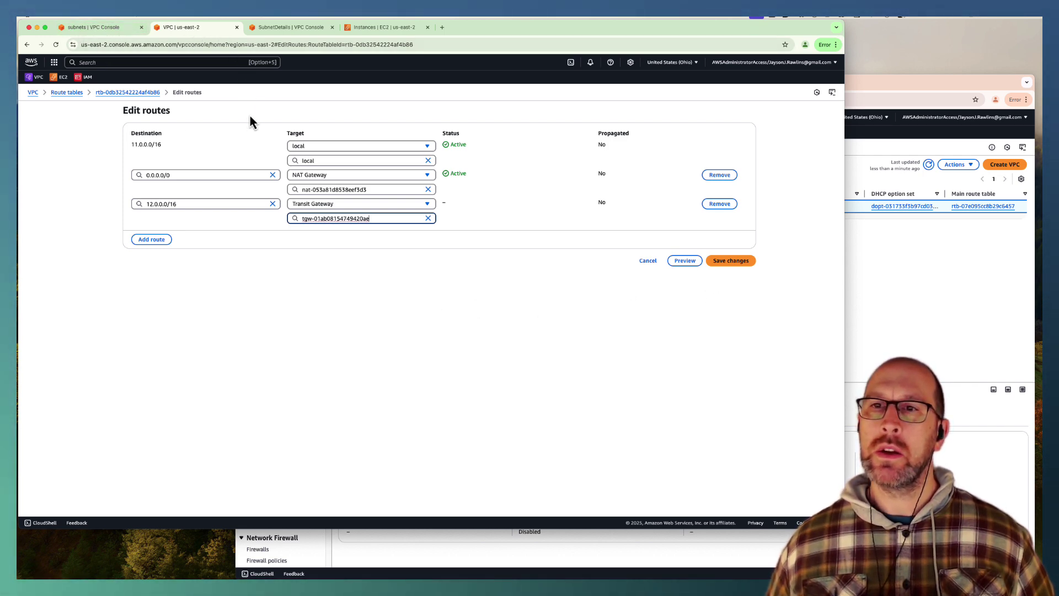
# Step: In a duplicate of the route-editing browser tab, list the transit gateways and open the details of transitgateway-a
pyautogui.rightClick(217, 27)
pyautogui.click(239, 83)
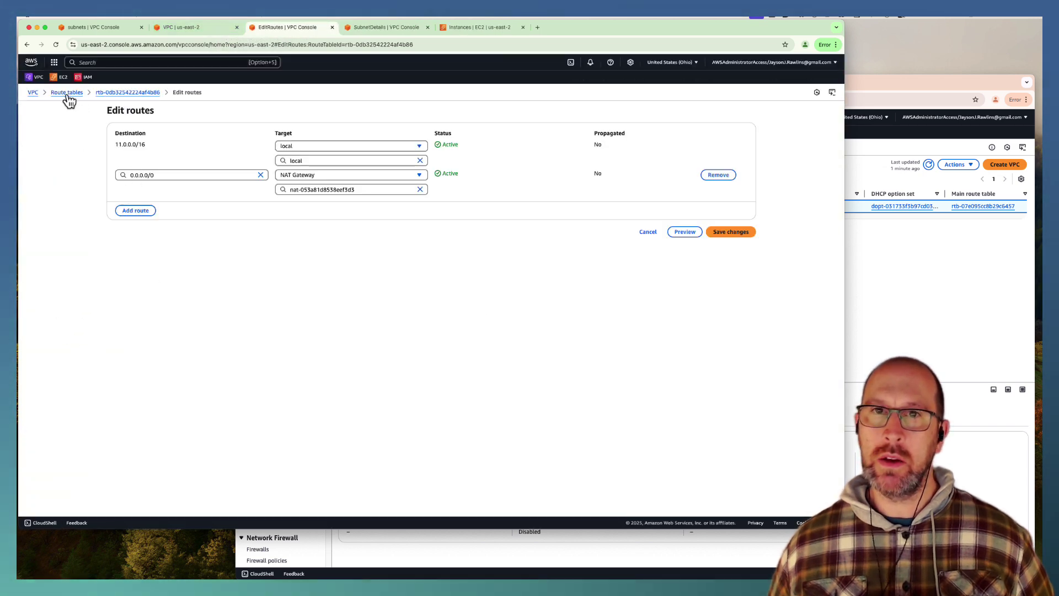
pyautogui.click(33, 92)
pyautogui.scroll(-10, 55, 331)
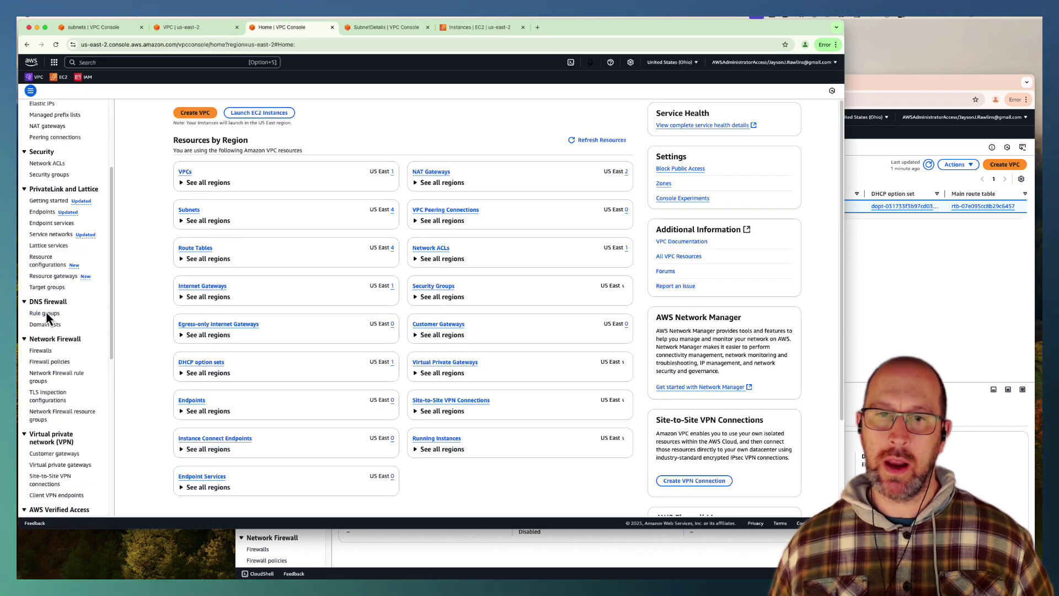
pyautogui.scroll(-5, 45, 348)
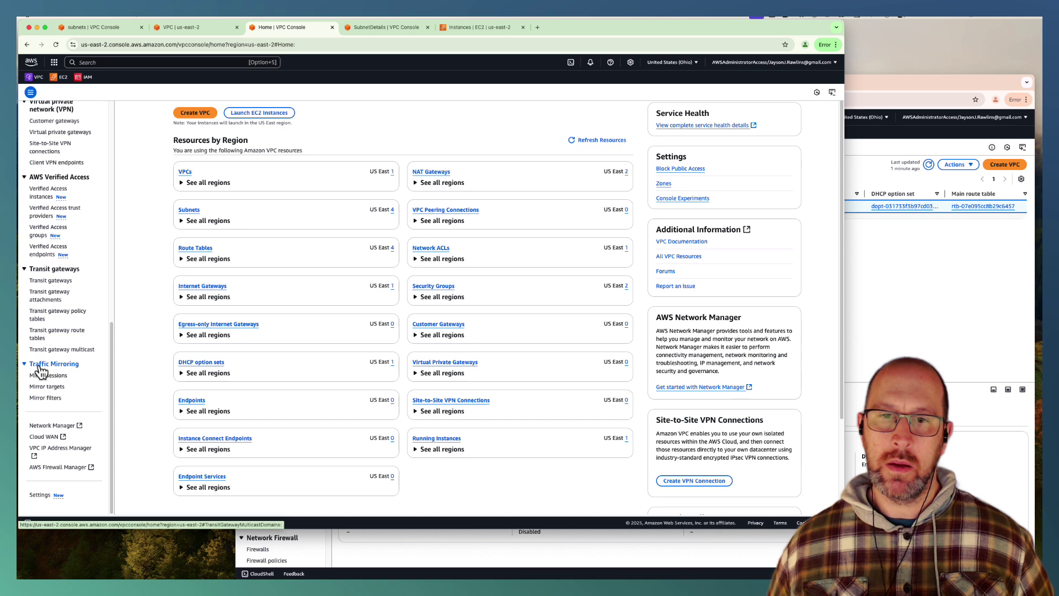
pyautogui.click(44, 282)
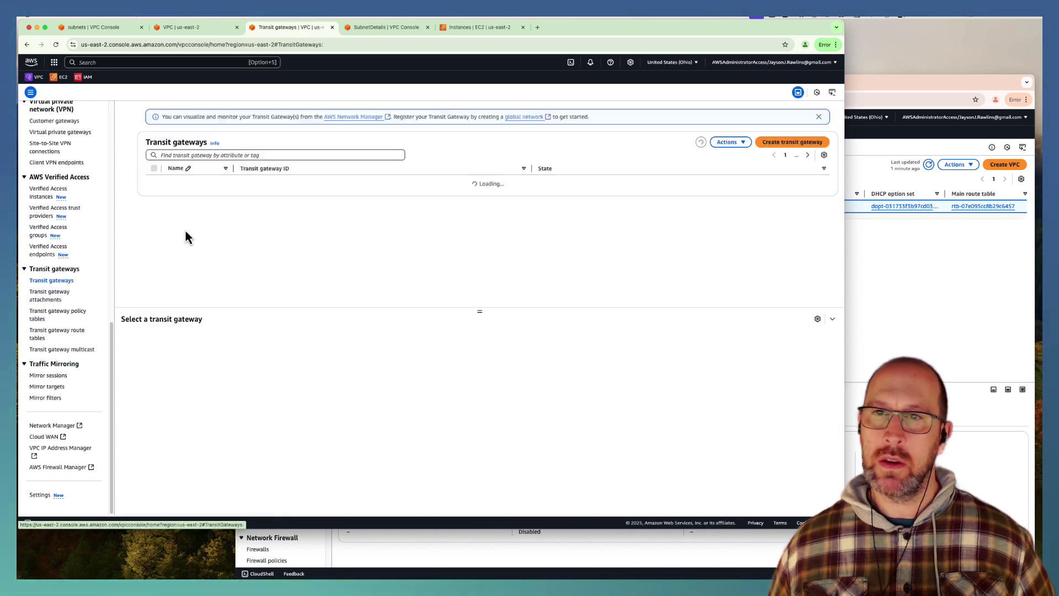
pyautogui.moveTo(231, 168); pyautogui.dragTo(253, 166)
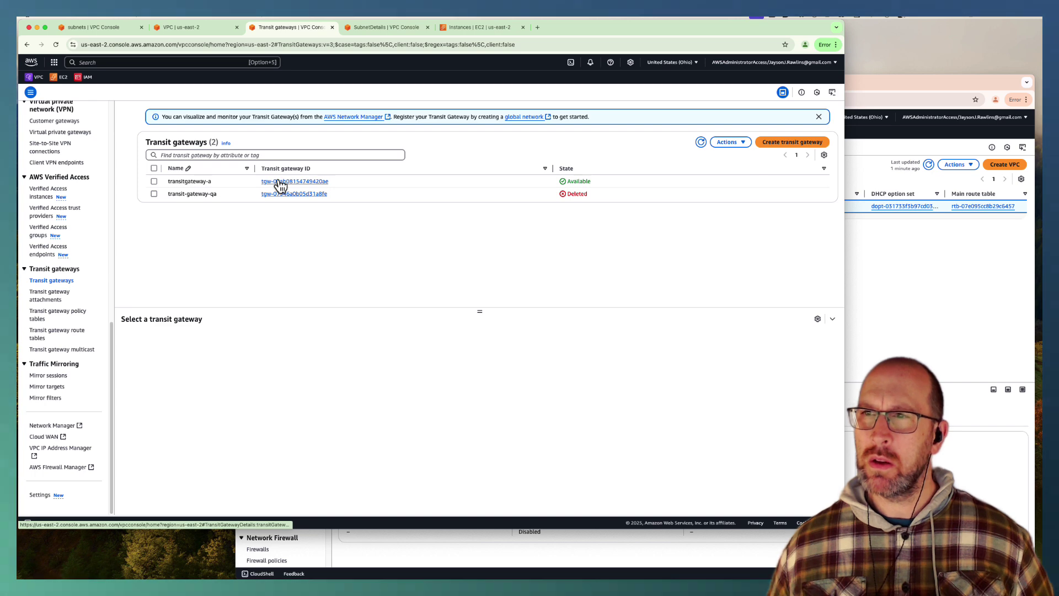
pyautogui.click(279, 183)
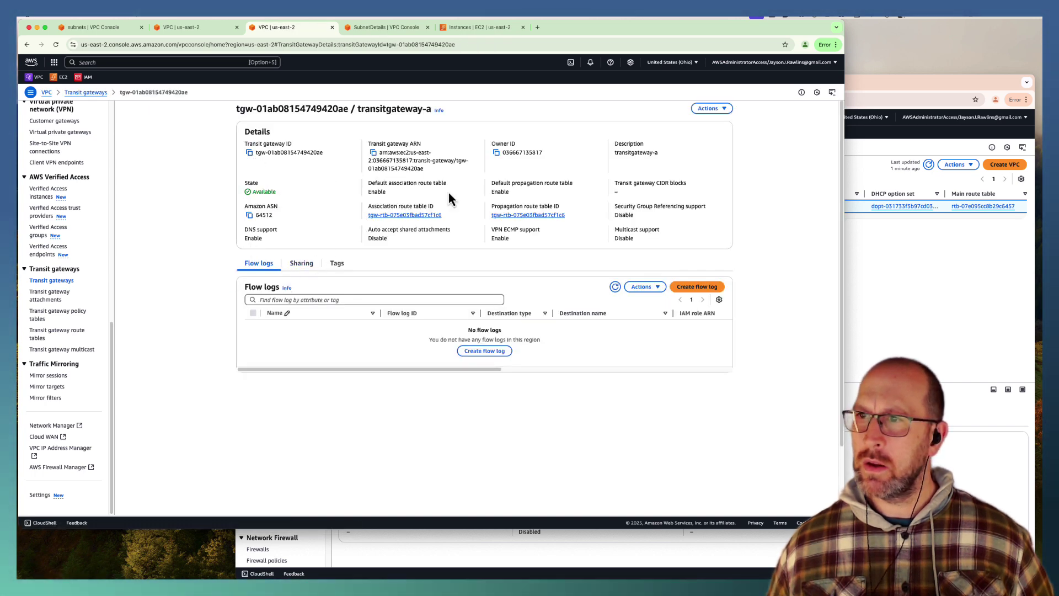
pyautogui.click(208, 28)
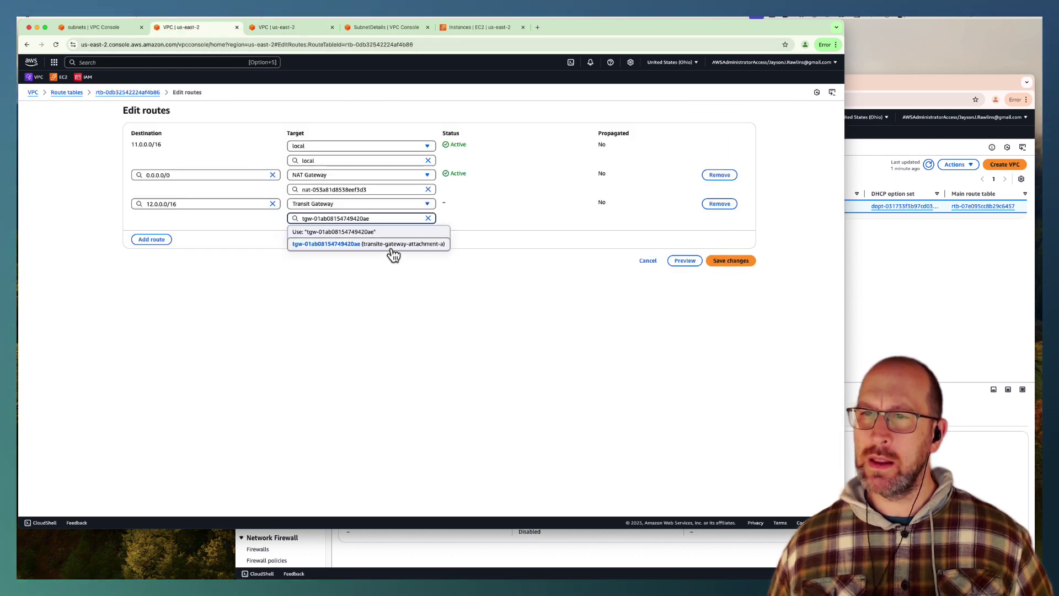
pyautogui.click(299, 32)
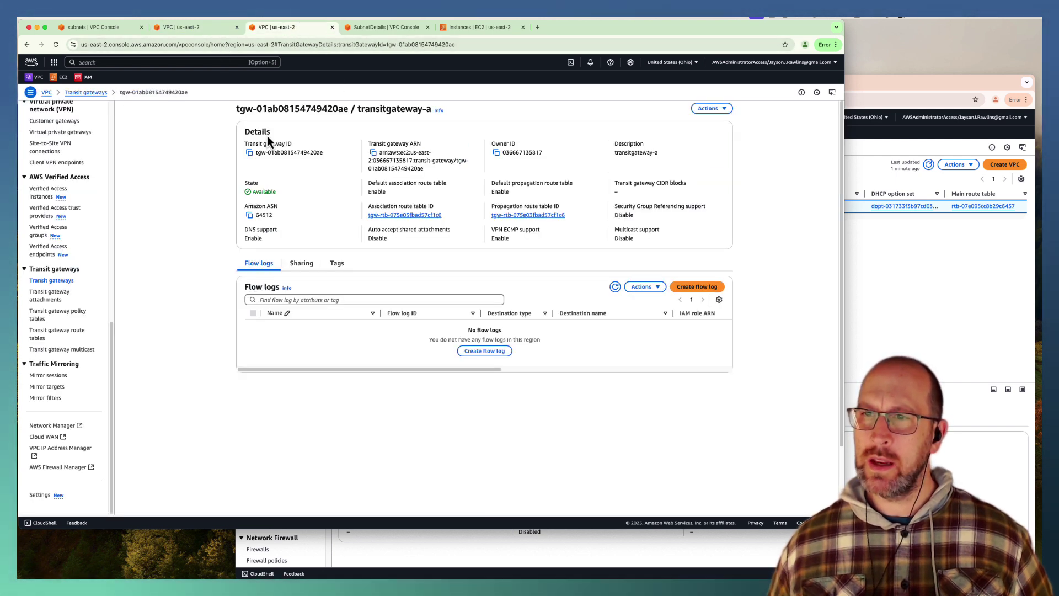
pyautogui.click(215, 28)
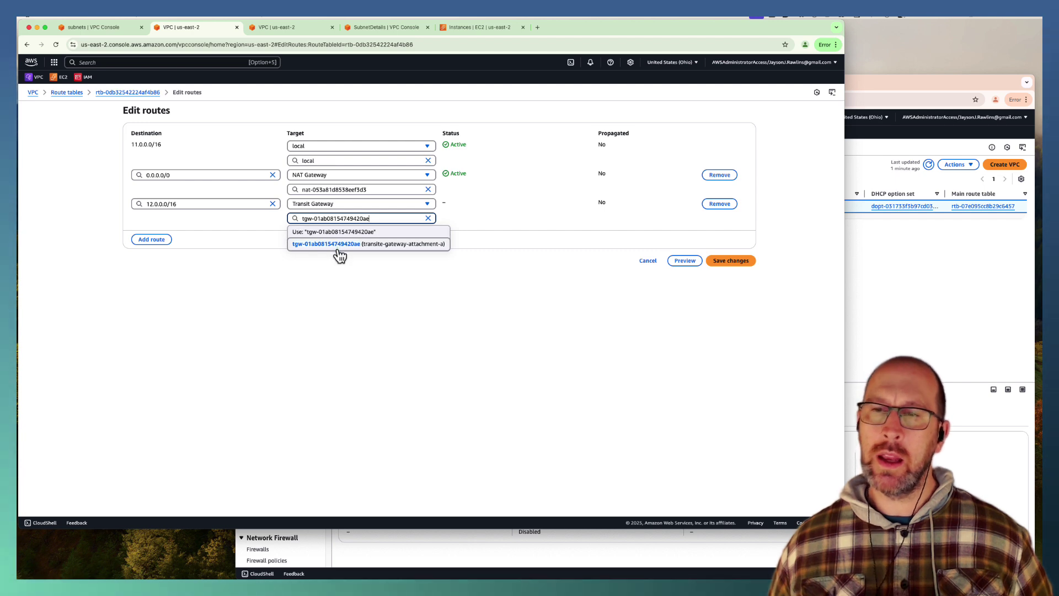
pyautogui.click(303, 245)
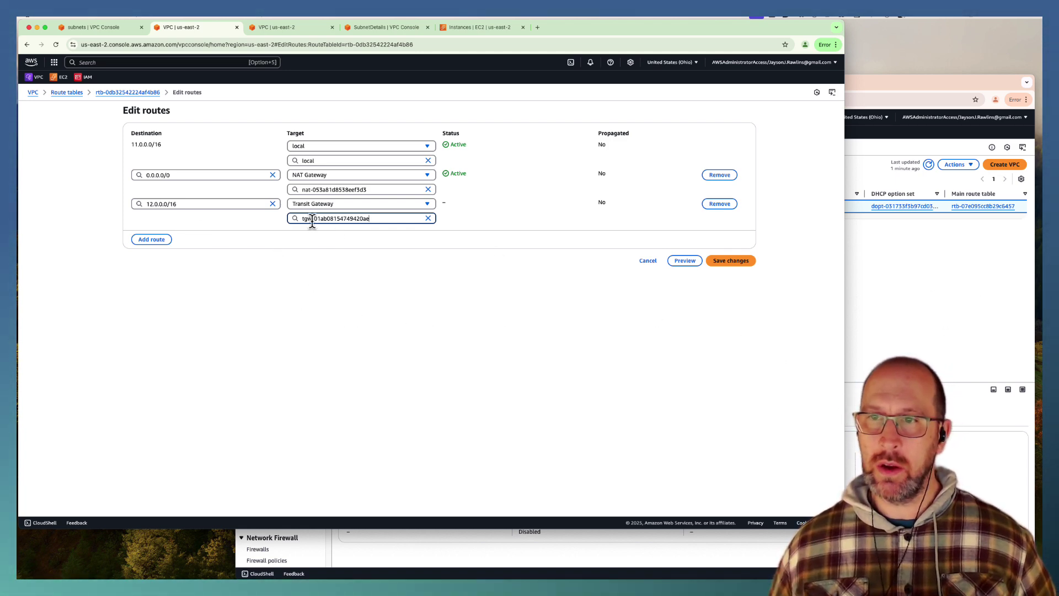
pyautogui.click(735, 263)
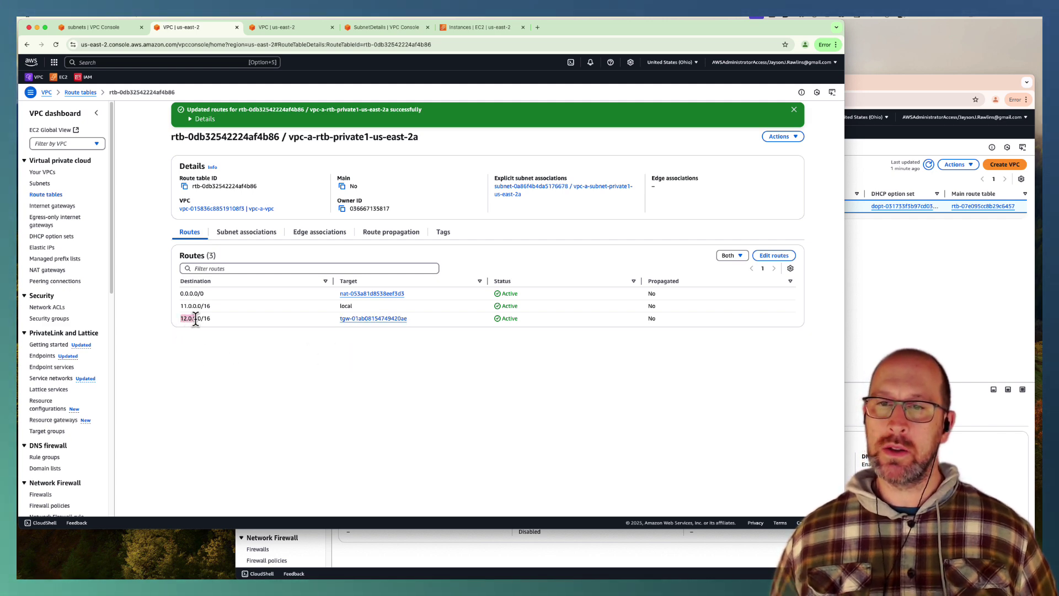
# Step: Examine the destination and target of the 12.0.0.0/16 route and compare them with vpc-b-vpc in the VPC B account window
pyautogui.moveTo(196, 319); pyautogui.dragTo(211, 319)
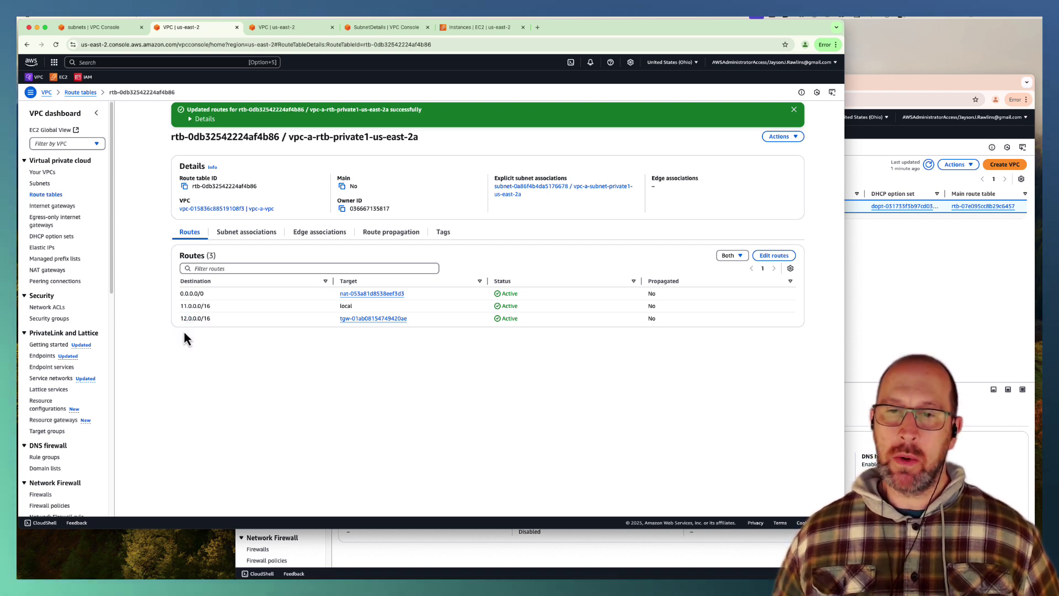
pyautogui.tripleClick(217, 319)
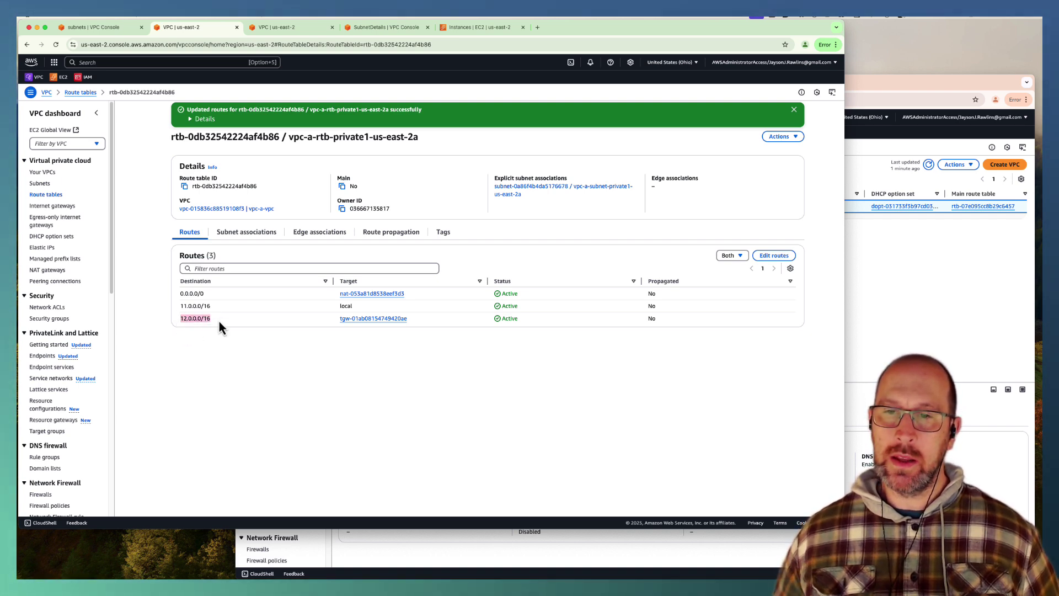
pyautogui.click(341, 345)
pyautogui.moveTo(336, 322); pyautogui.dragTo(409, 322)
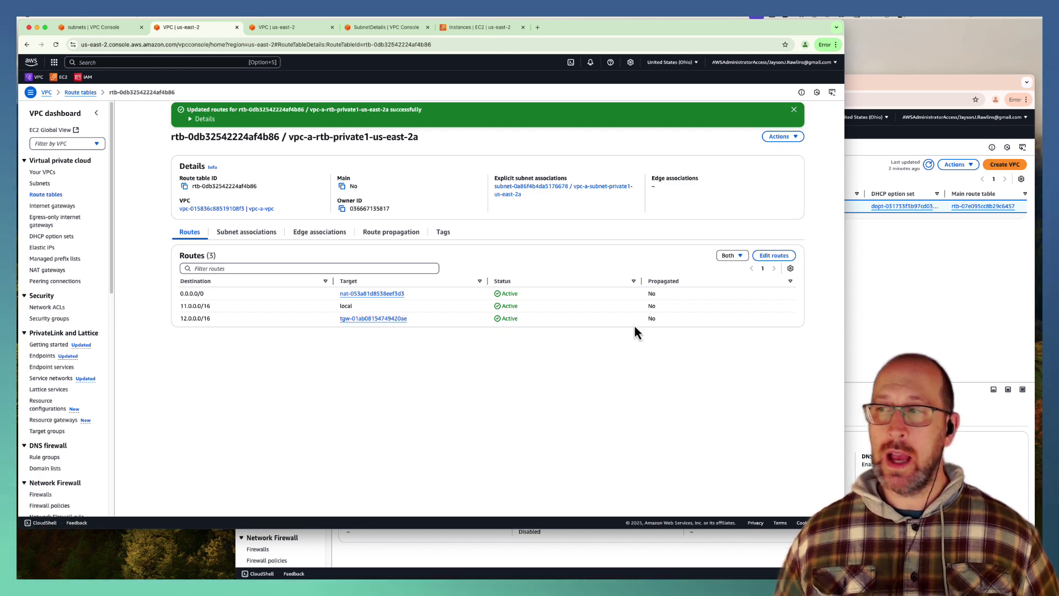
pyautogui.click(900, 285)
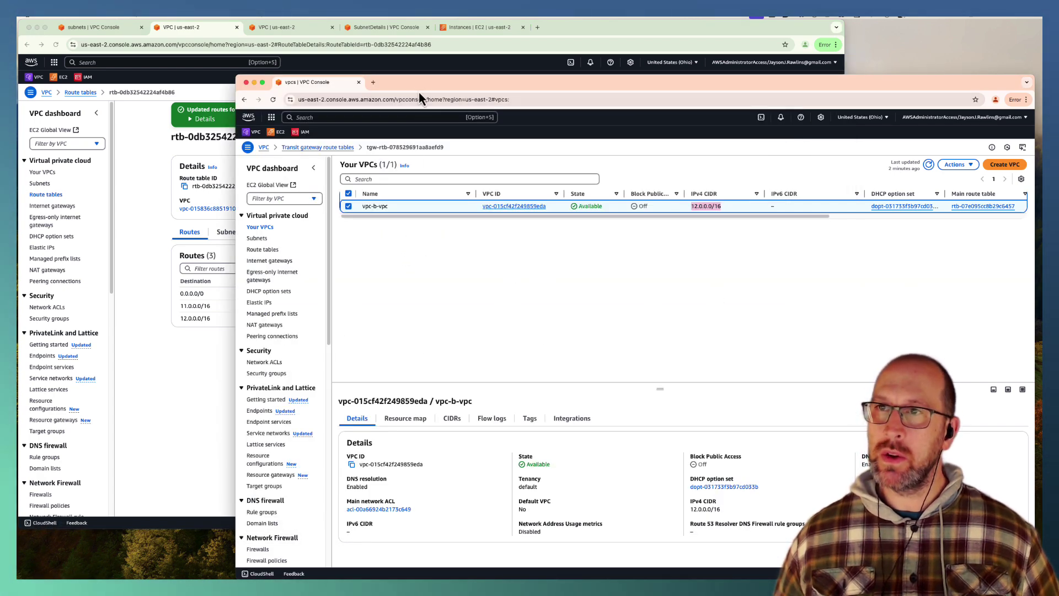
pyautogui.moveTo(419, 91); pyautogui.dragTo(410, 80)
pyautogui.click(409, 254)
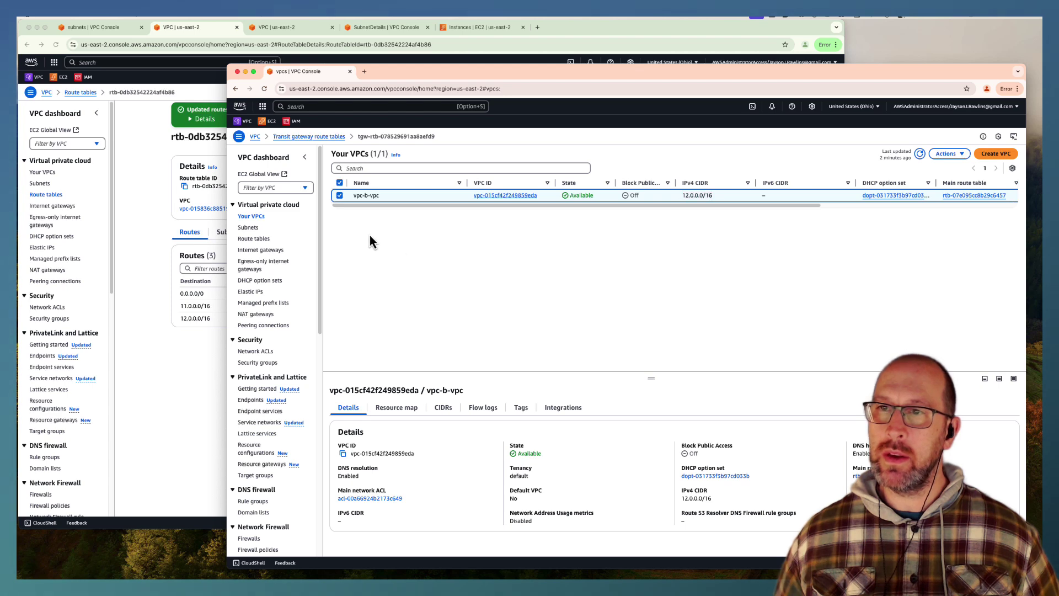
pyautogui.click(138, 337)
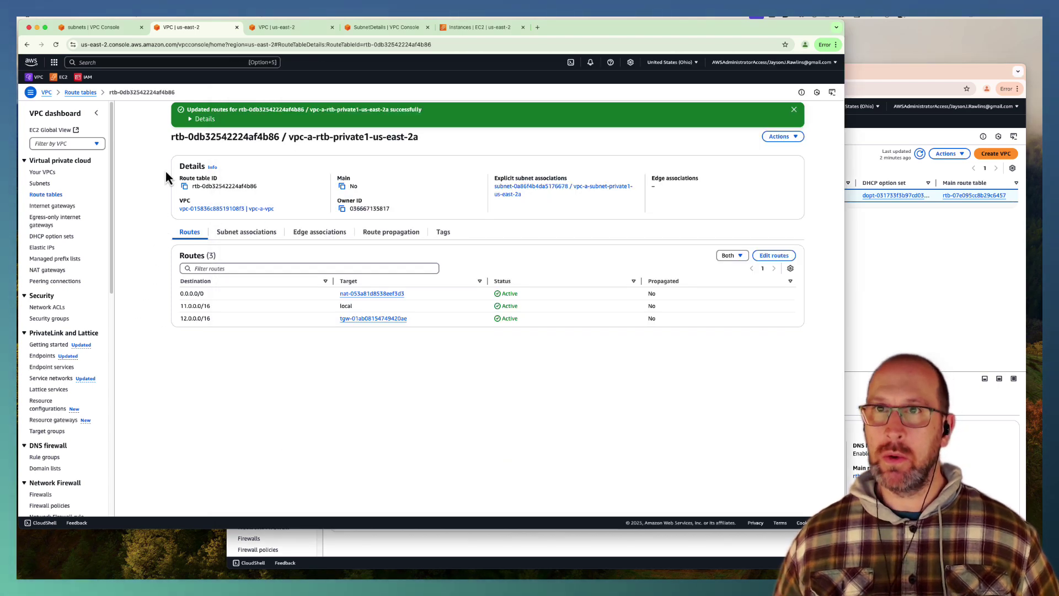
# Step: From the vpc-a-subnet-private2-us-east-2b details, open its route table vpc-a-rtb-private2-us-east-2b and show the routes
pyautogui.click(368, 30)
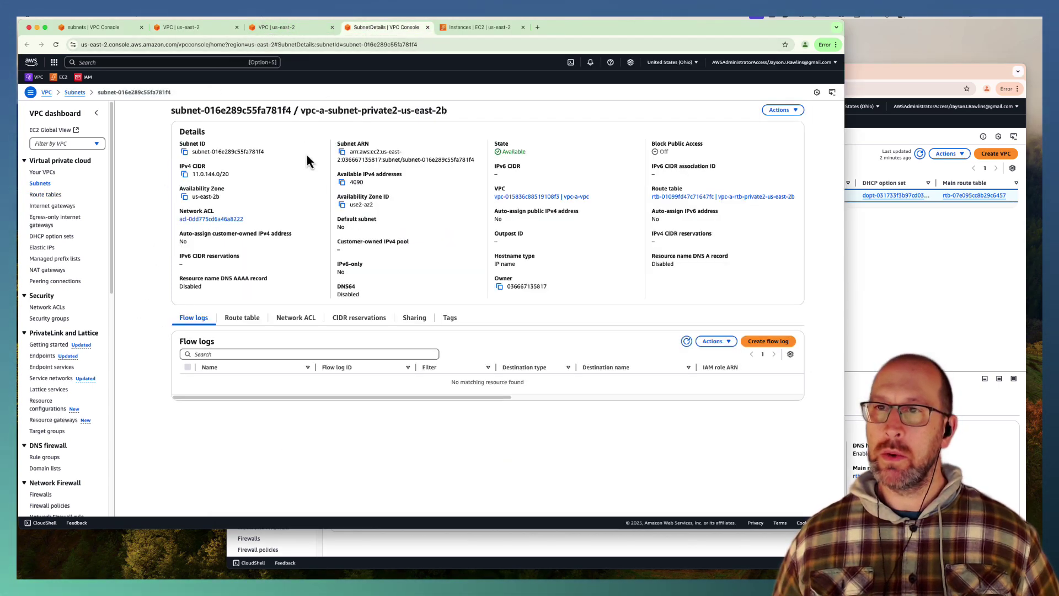
pyautogui.click(246, 324)
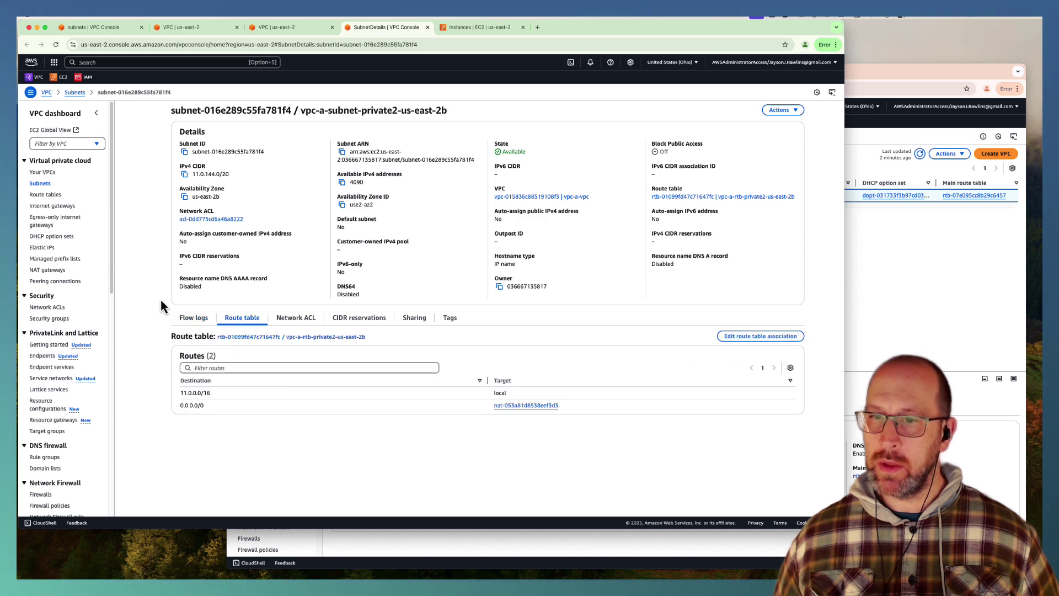
pyautogui.click(55, 46)
pyautogui.click(248, 325)
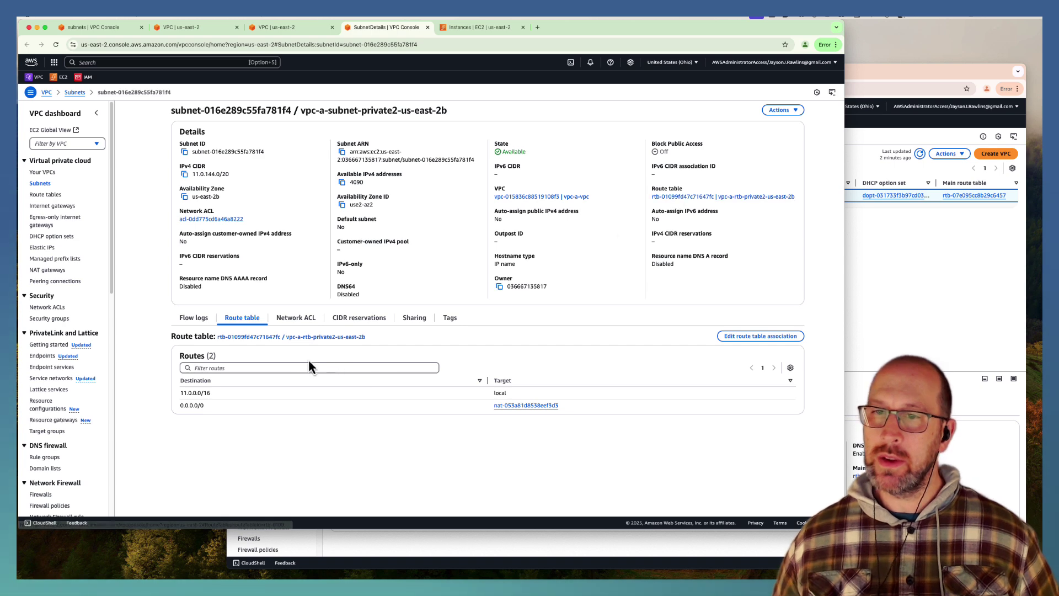
pyautogui.click(281, 339)
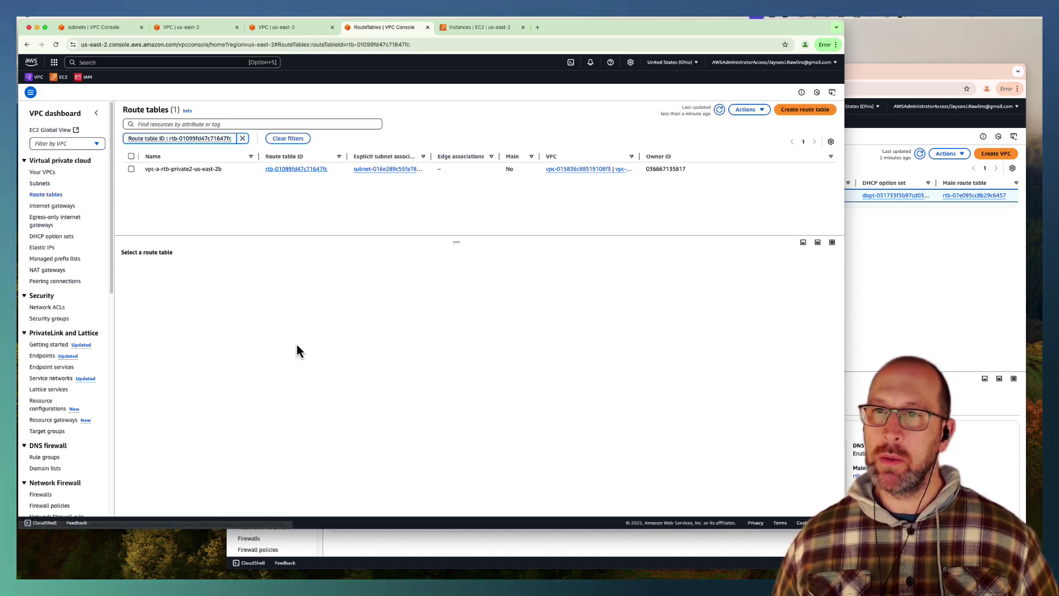
pyautogui.click(131, 169)
pyautogui.click(176, 267)
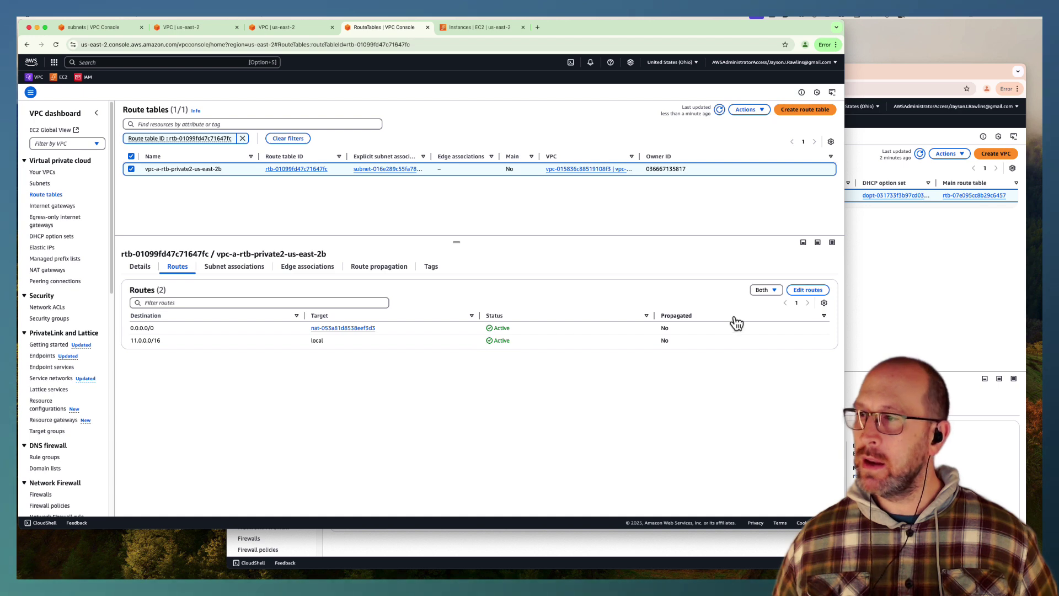
# Step: Add a route to vpc-a-rtb-private2-us-east-2b with destination 12.0.0.0/16
pyautogui.click(791, 291)
pyautogui.click(163, 213)
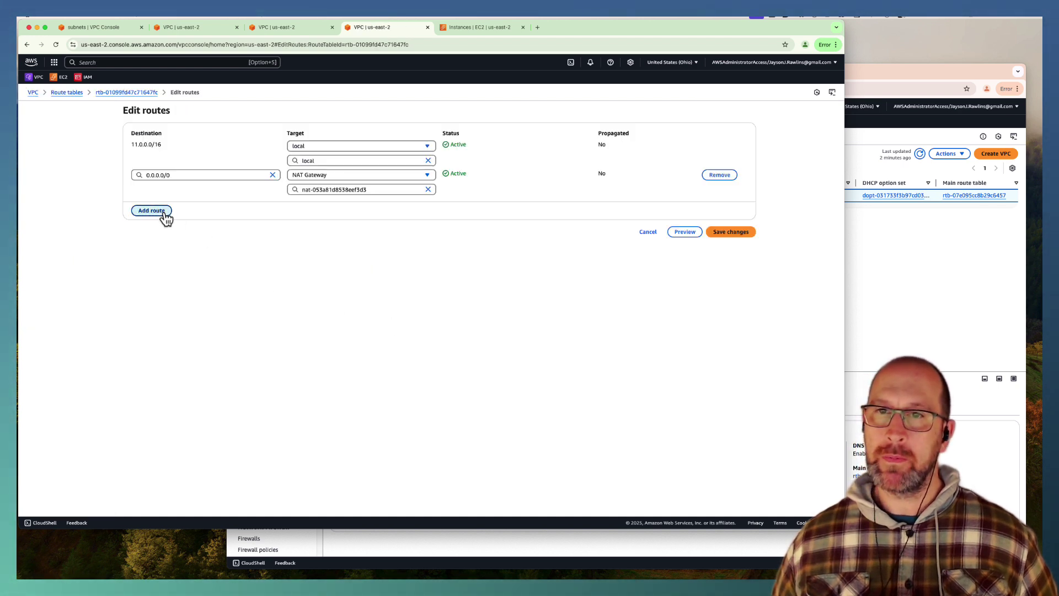
pyautogui.click(166, 203)
pyautogui.click(386, 248)
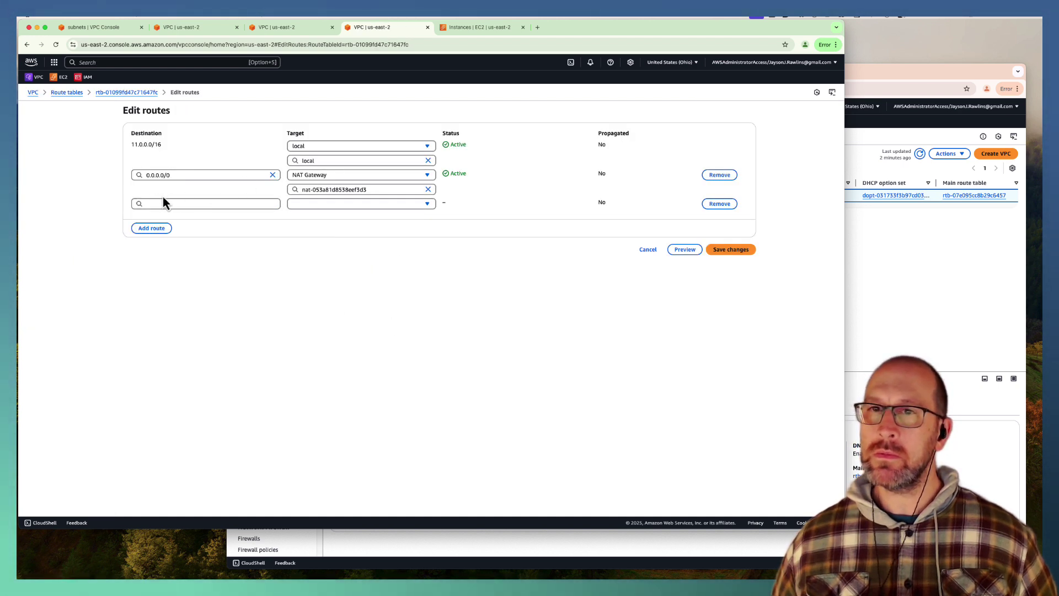
pyautogui.click(146, 203)
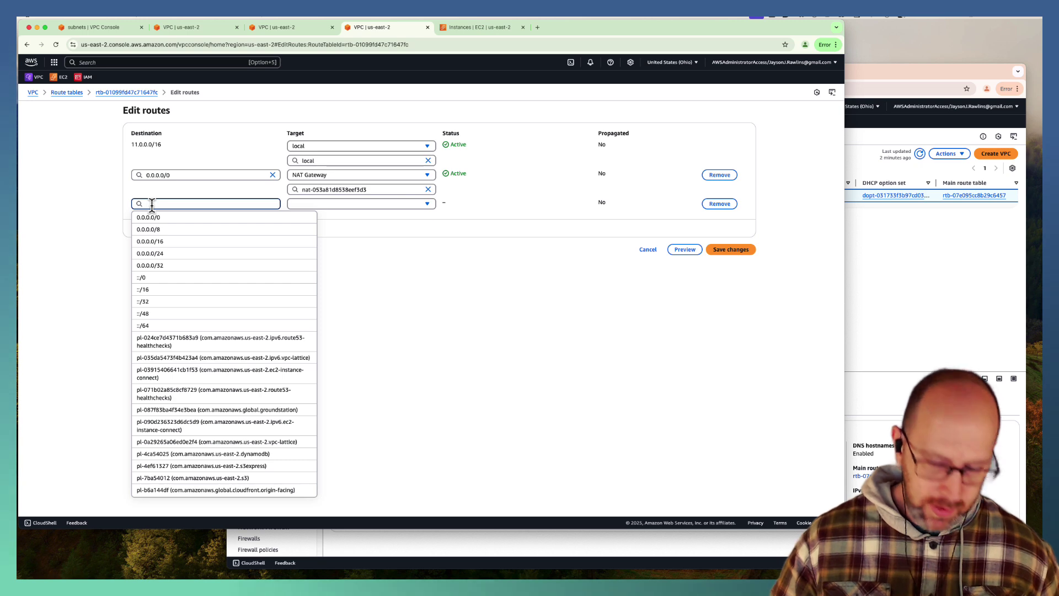
pyautogui.write('12.0.0.0/16')
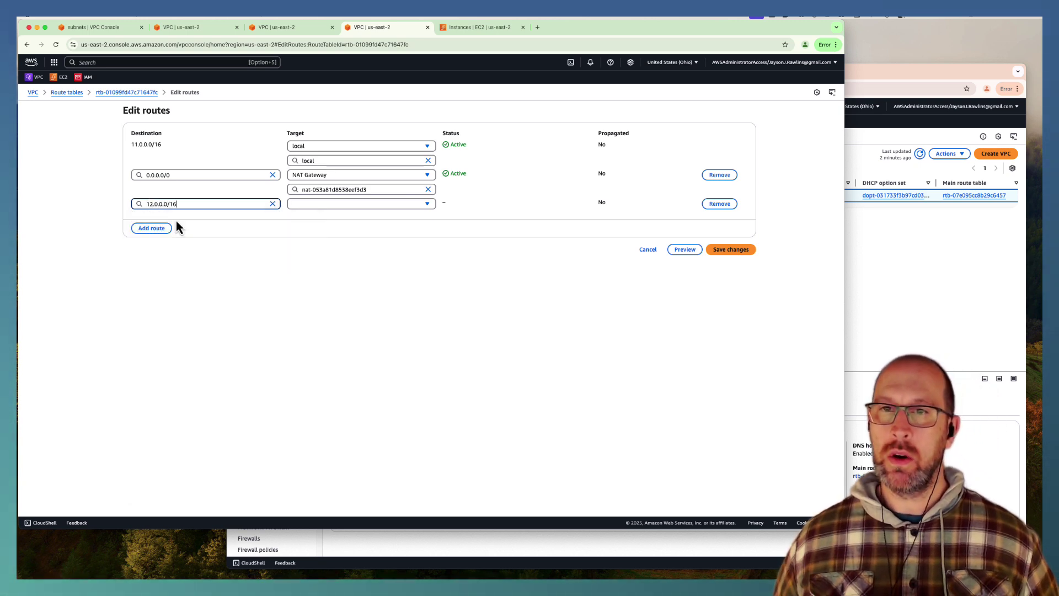
pyautogui.click(313, 192)
pyautogui.click(291, 229)
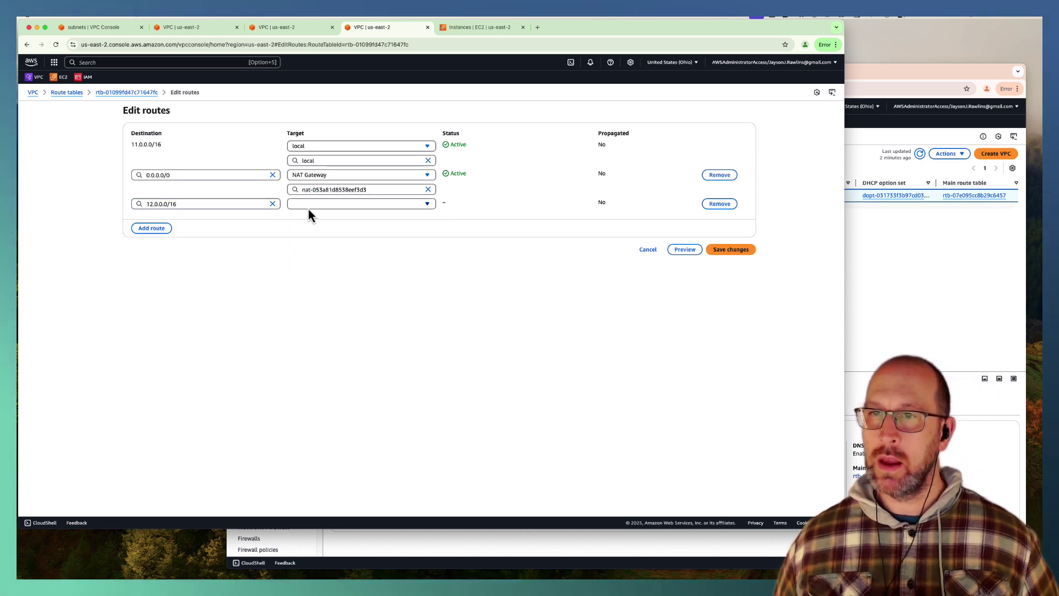
pyautogui.click(309, 205)
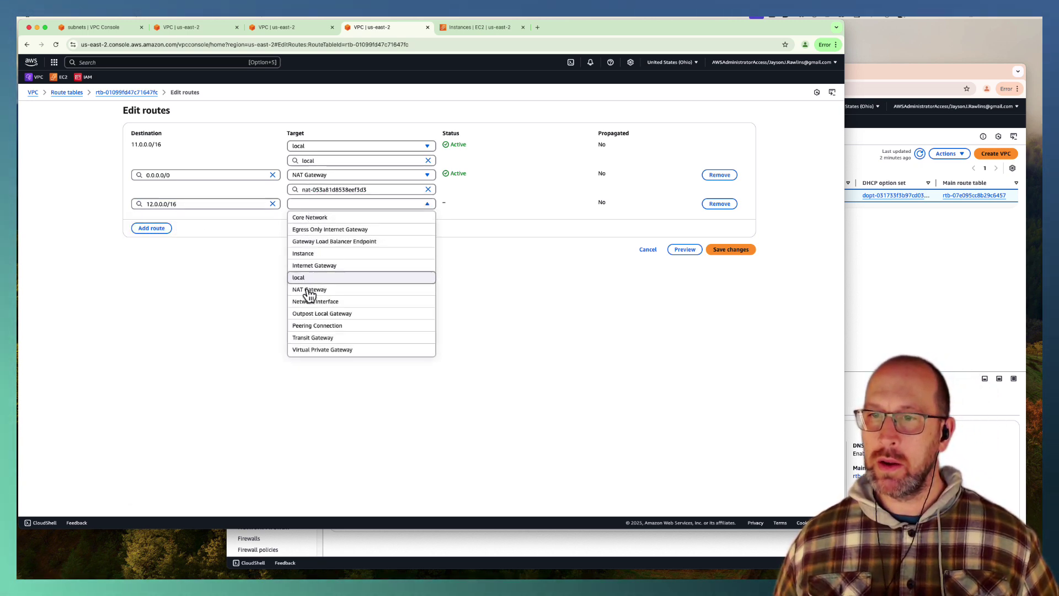
pyautogui.click(308, 338)
pyautogui.click(310, 220)
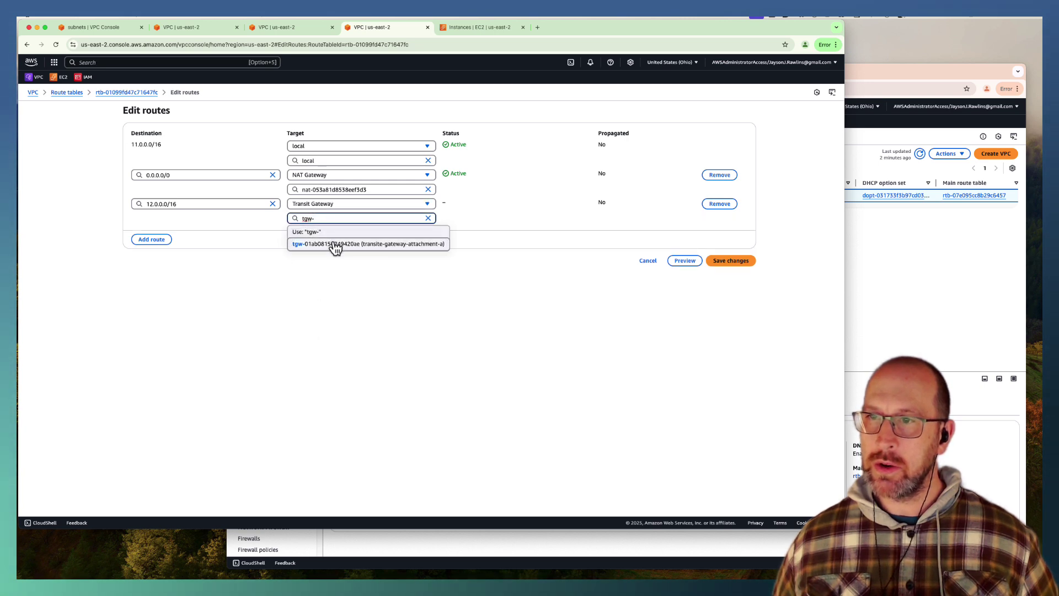
pyautogui.click(333, 244)
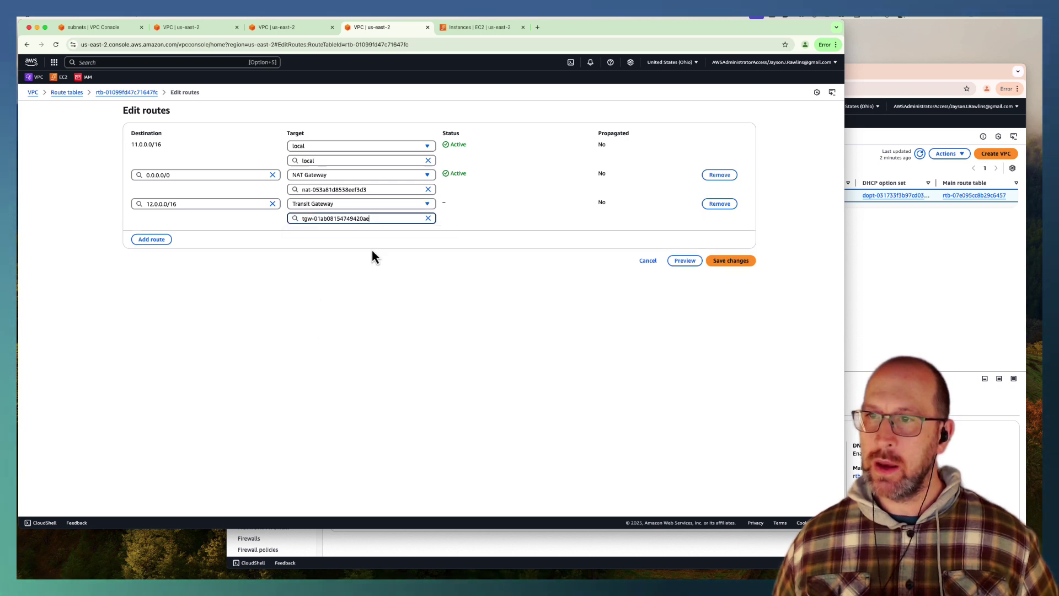
pyautogui.click(720, 262)
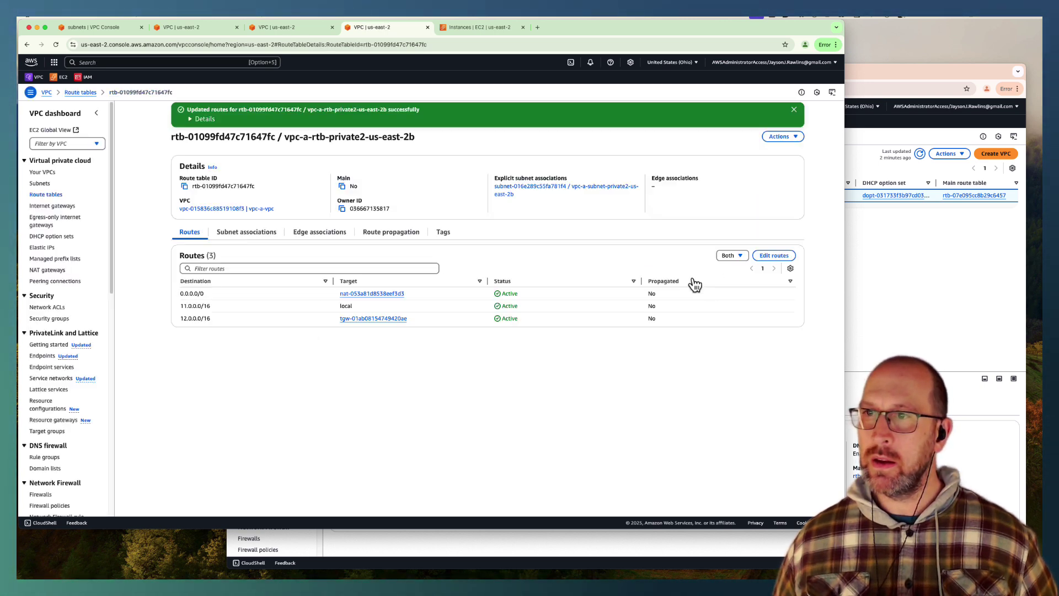
# Step: Review the saved routes of the two private route tables of vpc-a alongside the transitgateway-a details
pyautogui.click(283, 31)
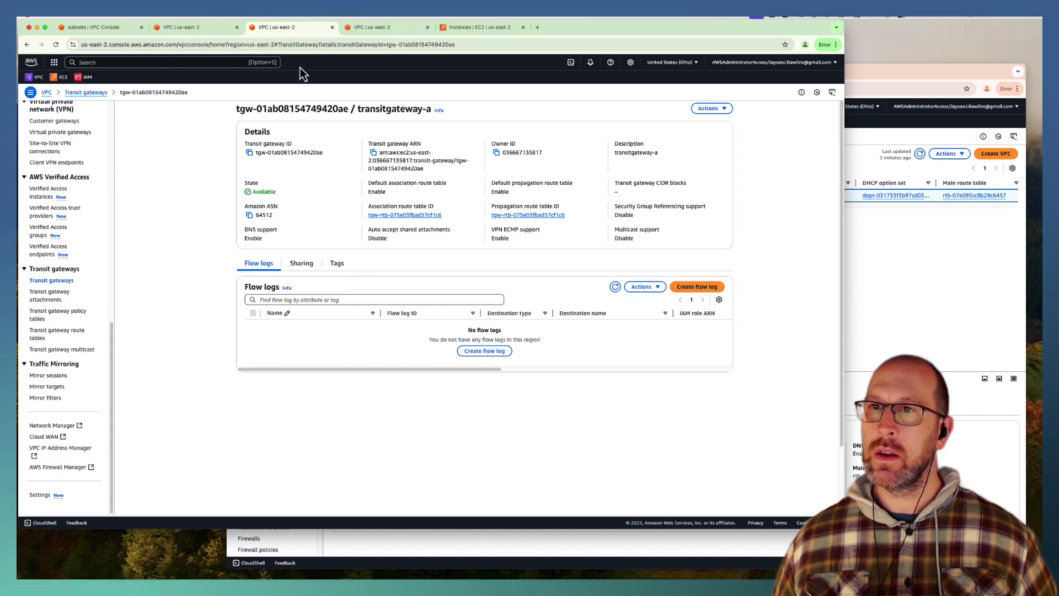
pyautogui.click(180, 33)
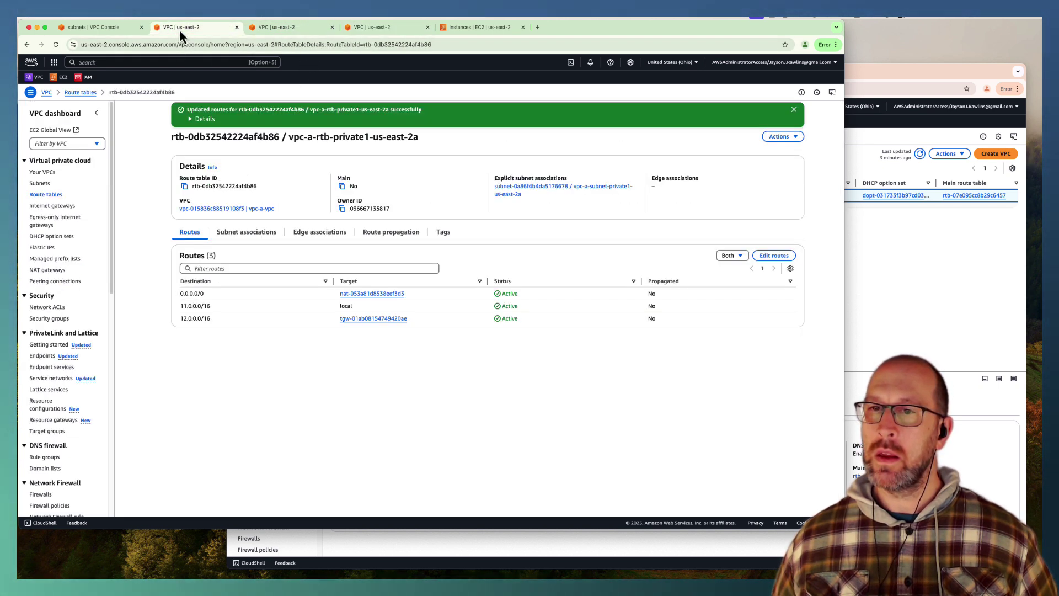
pyautogui.click(277, 27)
pyautogui.click(363, 28)
pyautogui.click(313, 33)
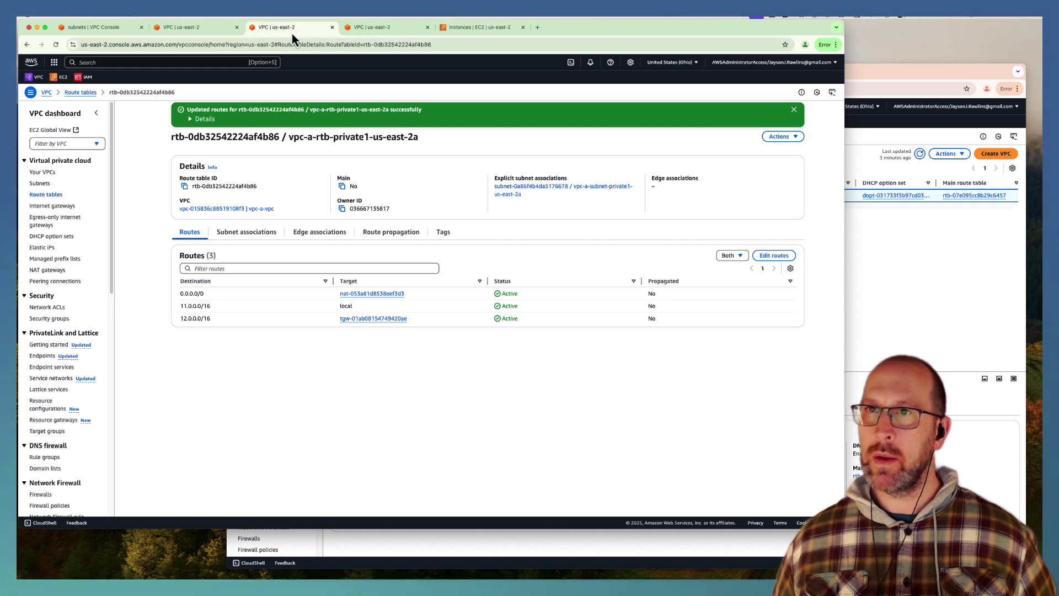
pyautogui.click(359, 31)
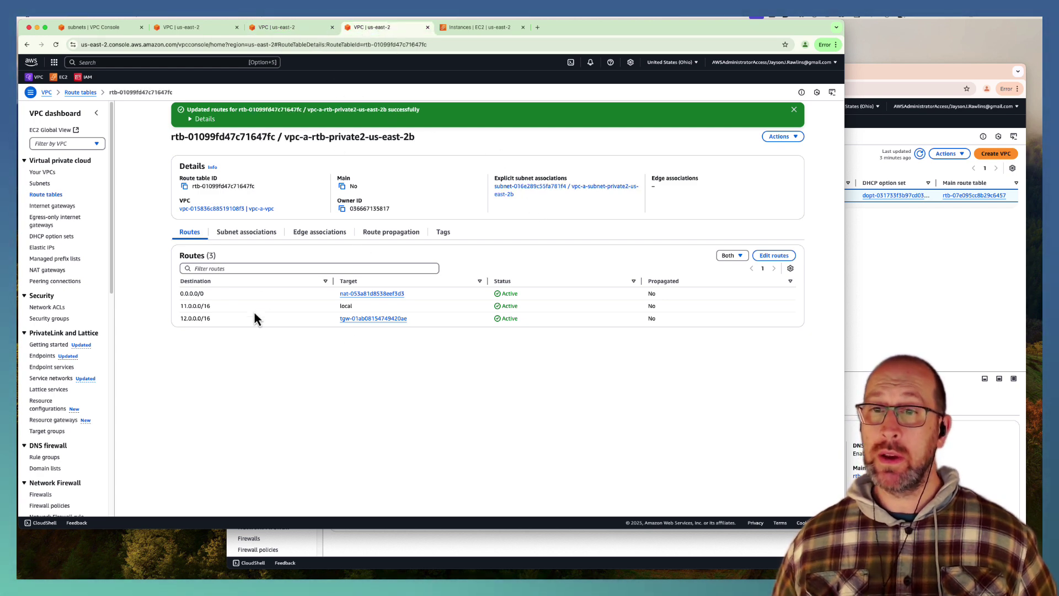
# Step: In the second account's console window, list the subnets sorted by name and open both vpc-b private subnets in separate browser tabs
pyautogui.click(908, 331)
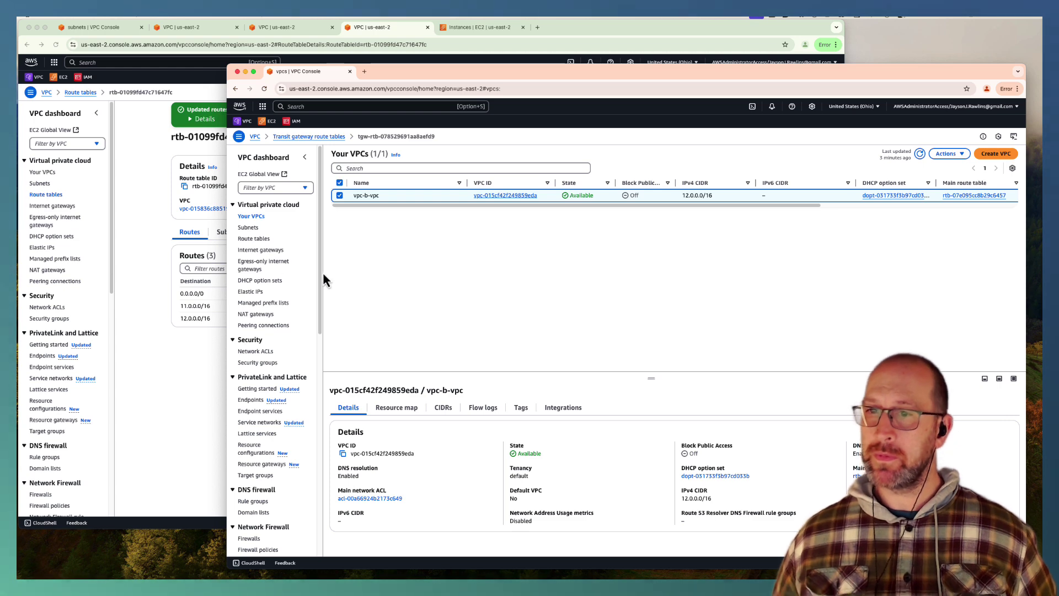
pyautogui.click(248, 228)
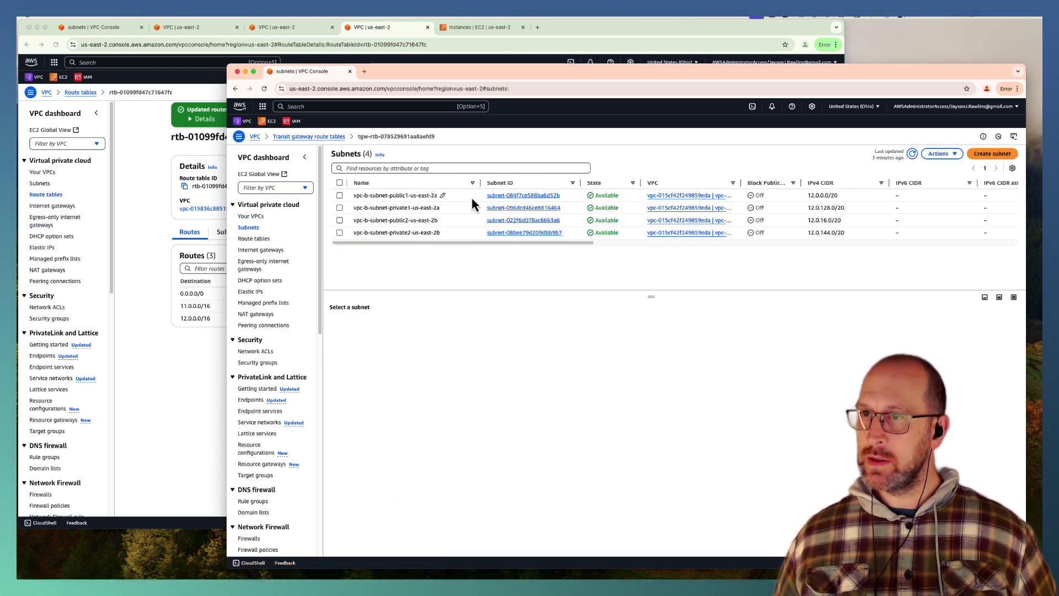
pyautogui.click(421, 185)
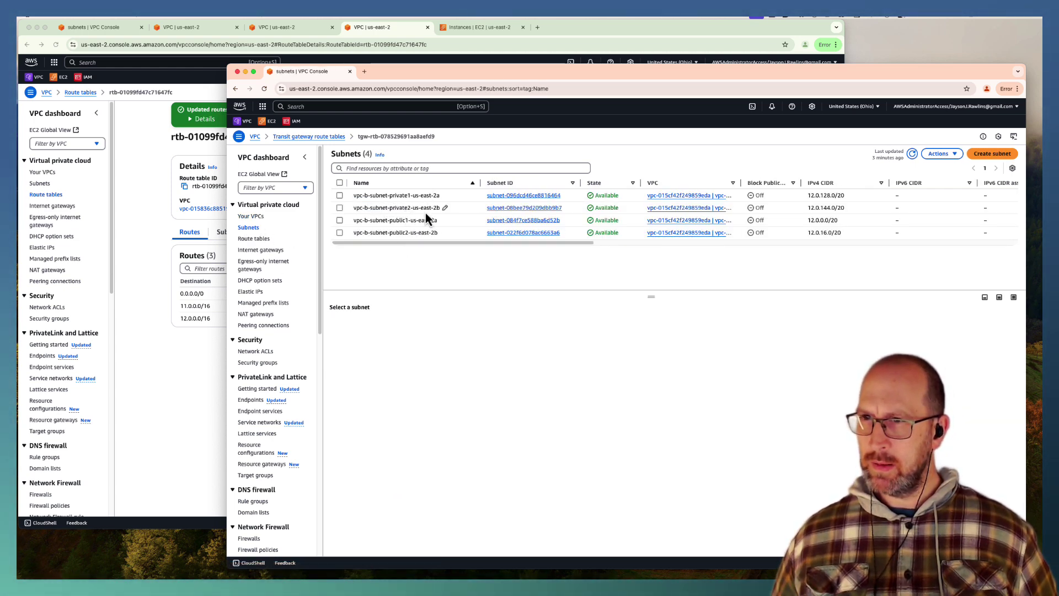
pyautogui.keyDown('super'); pyautogui.click(504, 198); pyautogui.keyUp('super')
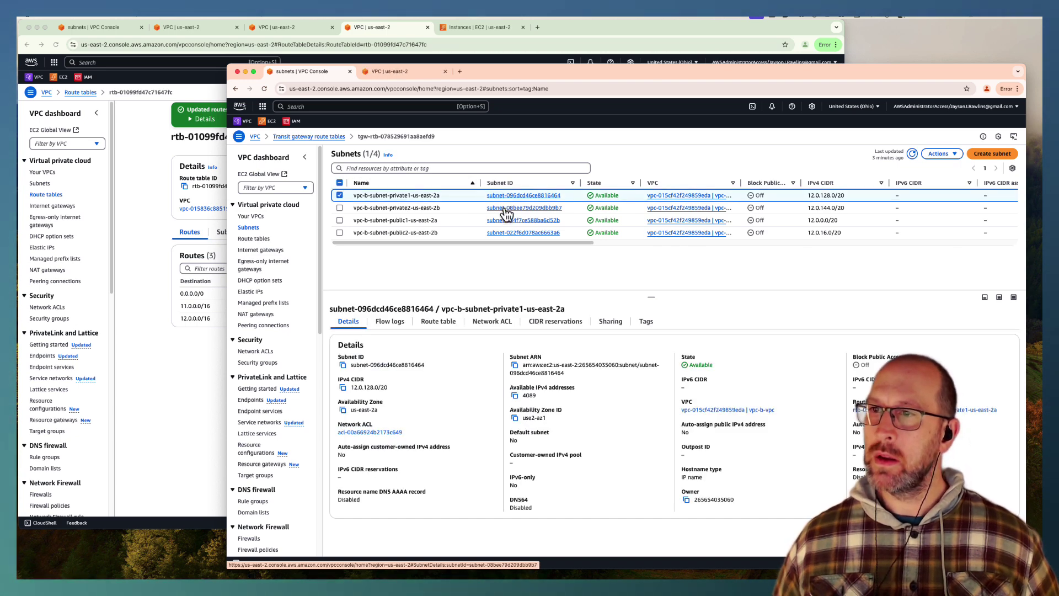
pyautogui.keyDown('super'); pyautogui.click(506, 210); pyautogui.keyUp('super')
# Step: Show the route table routes of vpc-b-subnet-private2-us-east-2b and vpc-b-subnet-private1-us-east-2a, and open the latter's route table association for editing
pyautogui.click(397, 72)
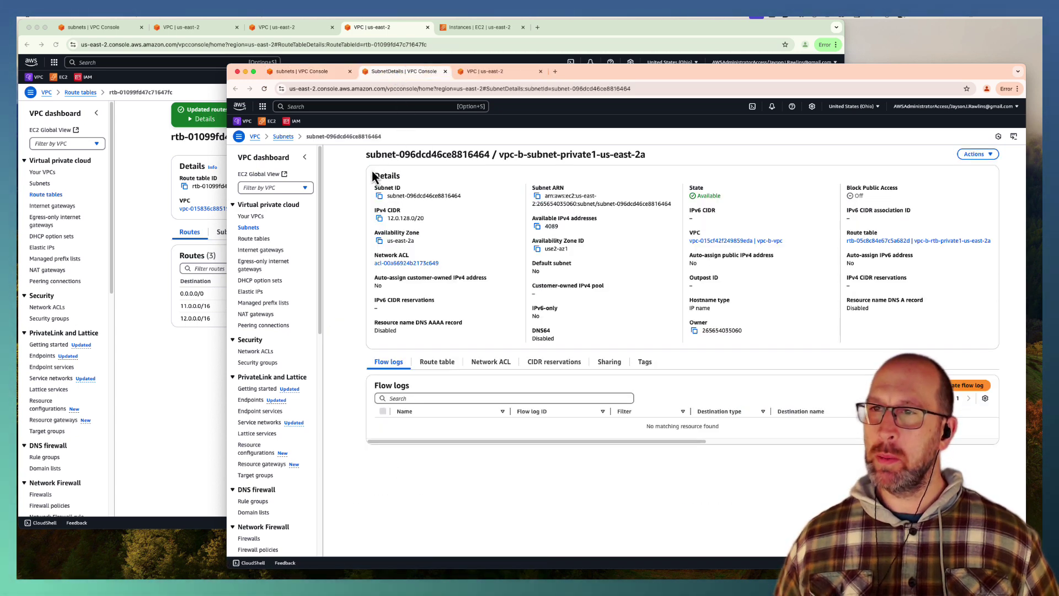
pyautogui.click(497, 71)
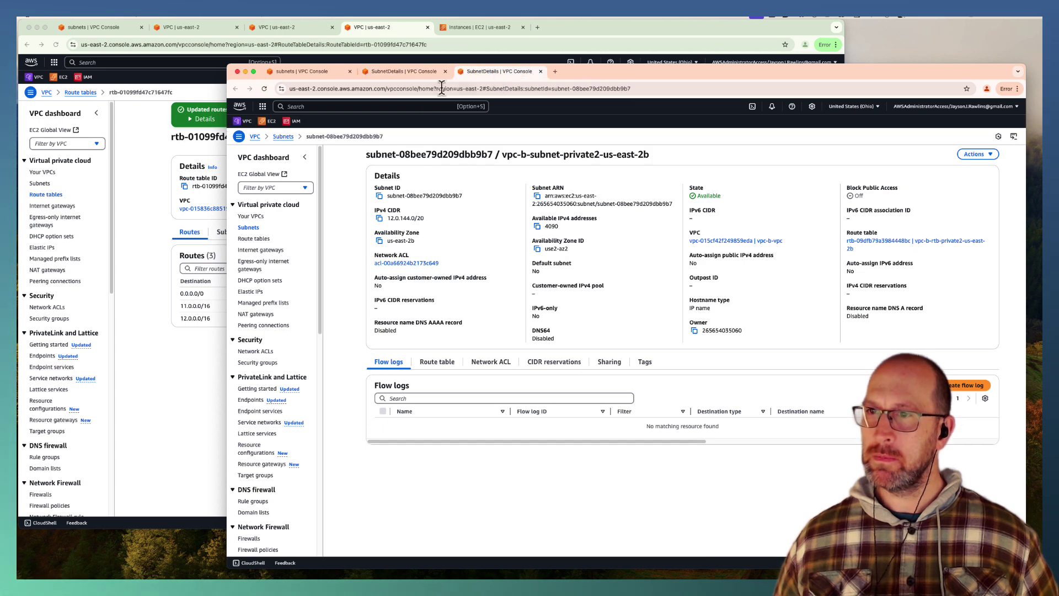
pyautogui.click(434, 363)
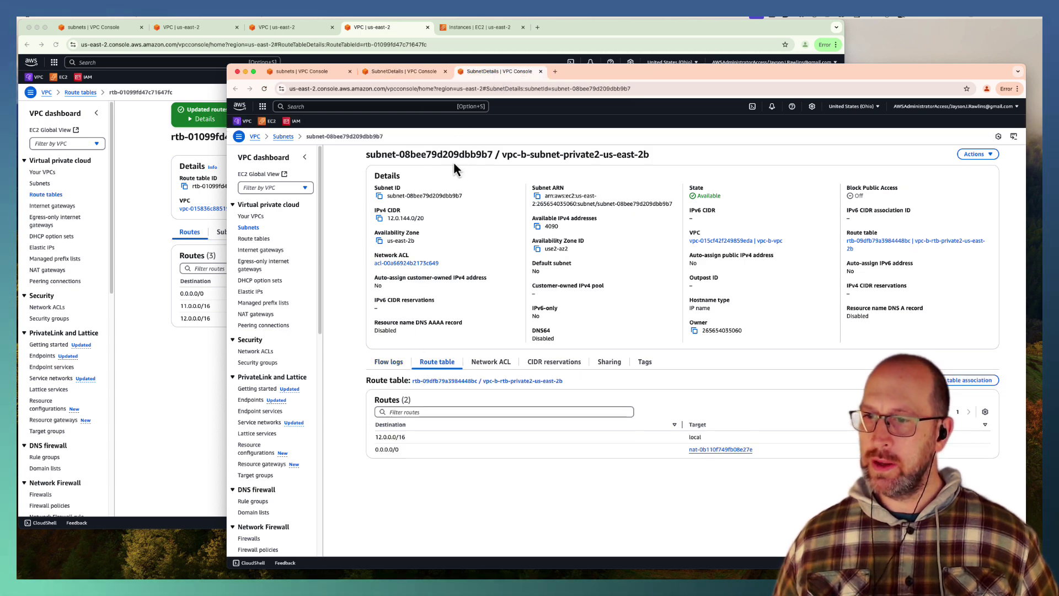
pyautogui.click(421, 71)
pyautogui.click(436, 364)
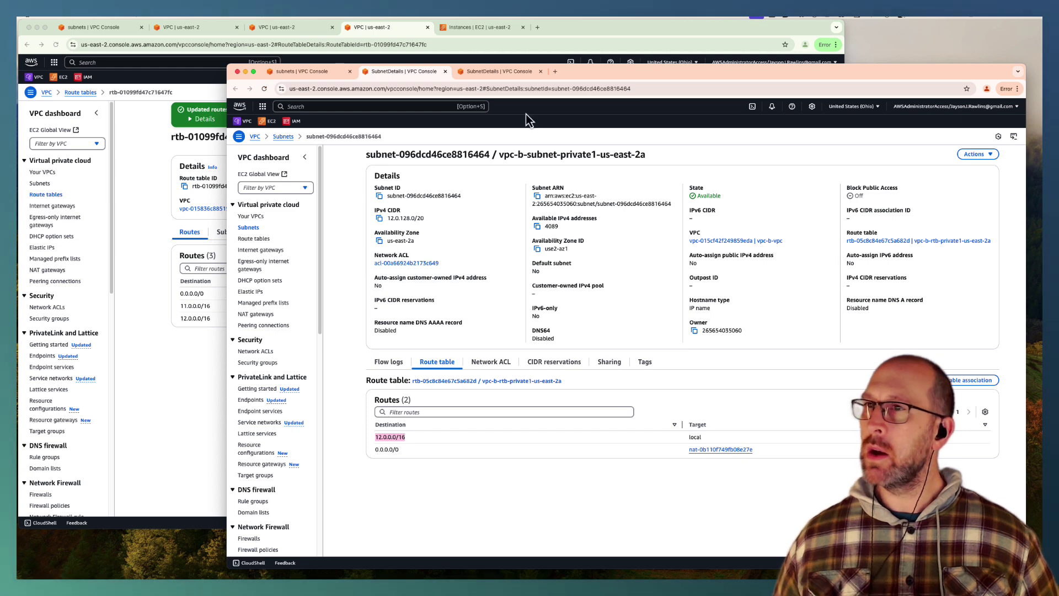
pyautogui.click(938, 380)
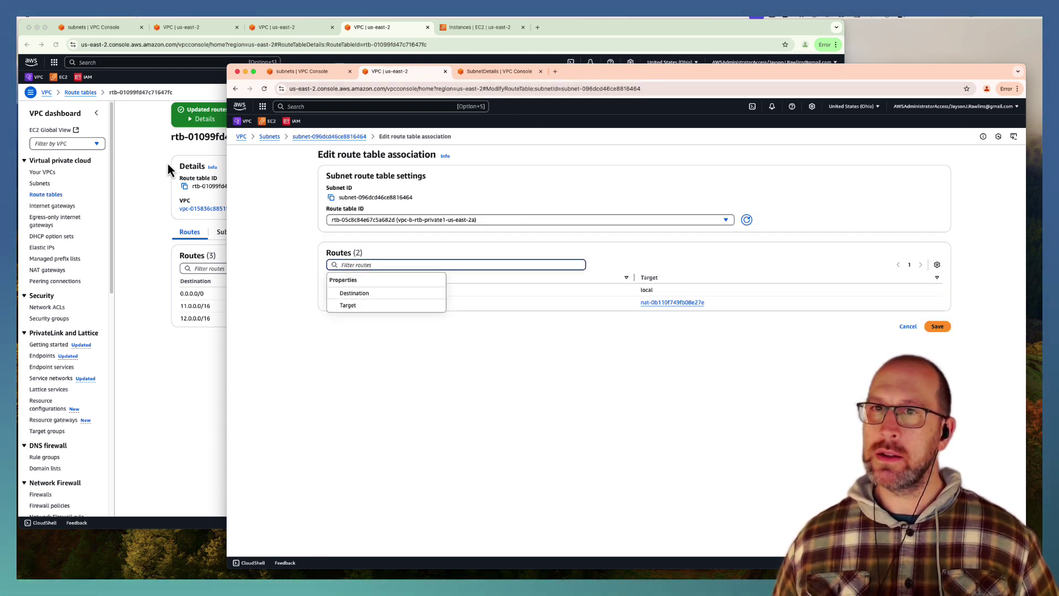
# Step: Switch to the first account's console window and look up the IPv4 CIDR in the vpc-a-vpc details
pyautogui.click(131, 192)
pyautogui.click(46, 92)
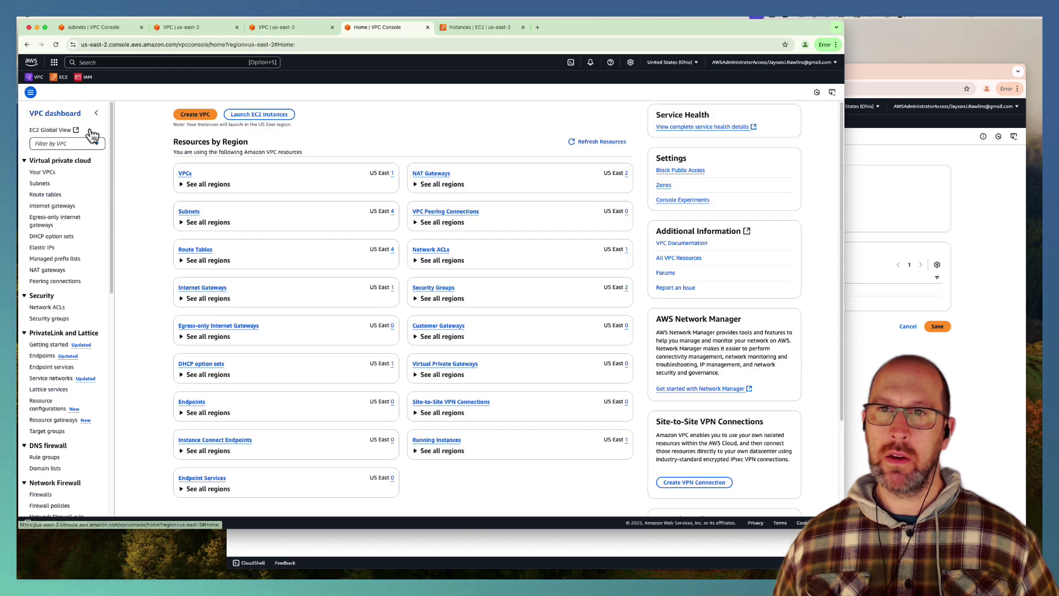
pyautogui.click(186, 177)
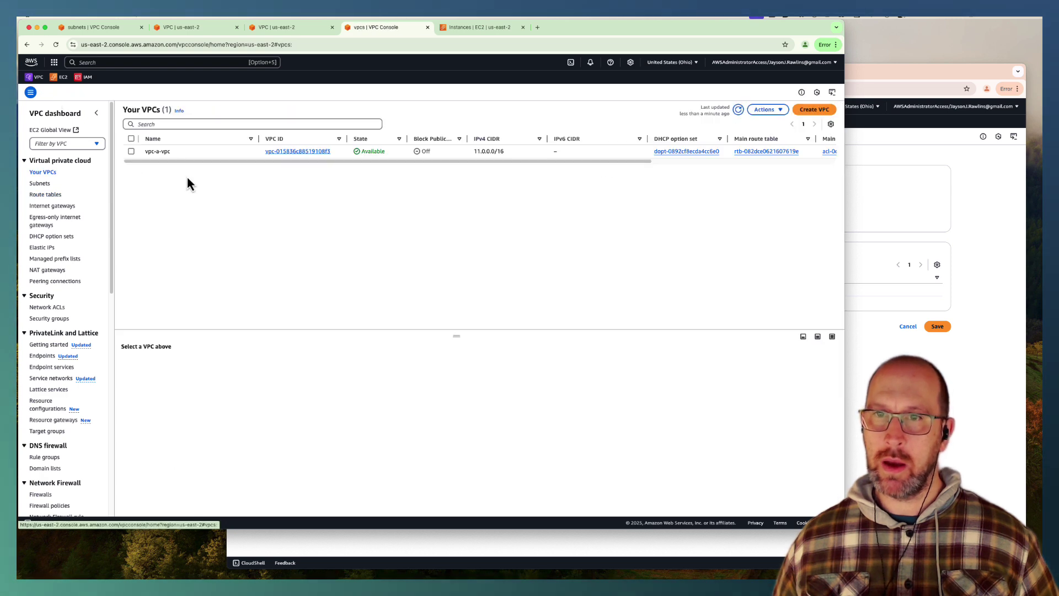
pyautogui.click(131, 151)
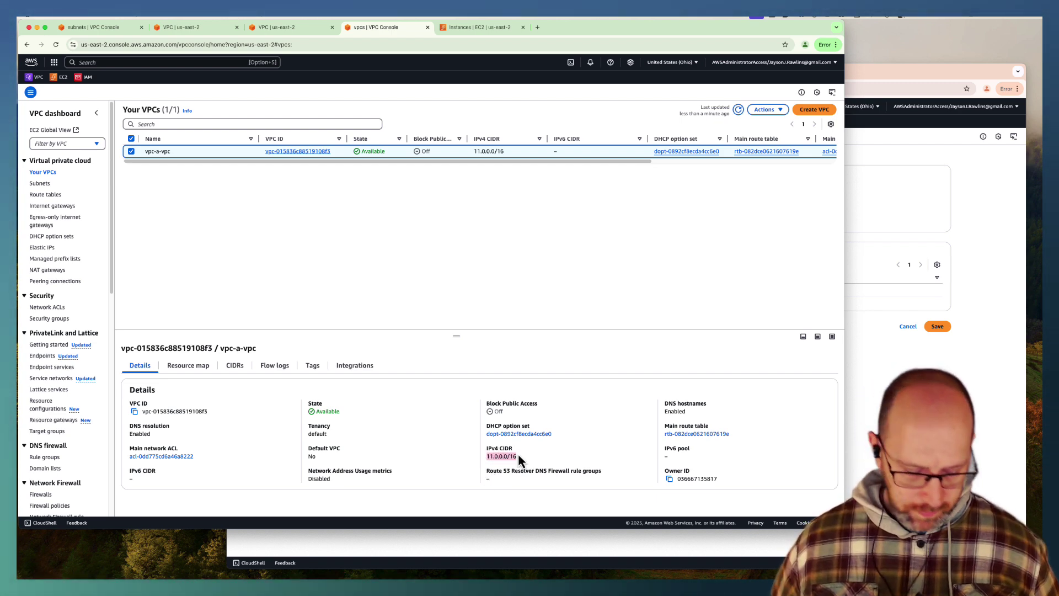
pyautogui.click(416, 422)
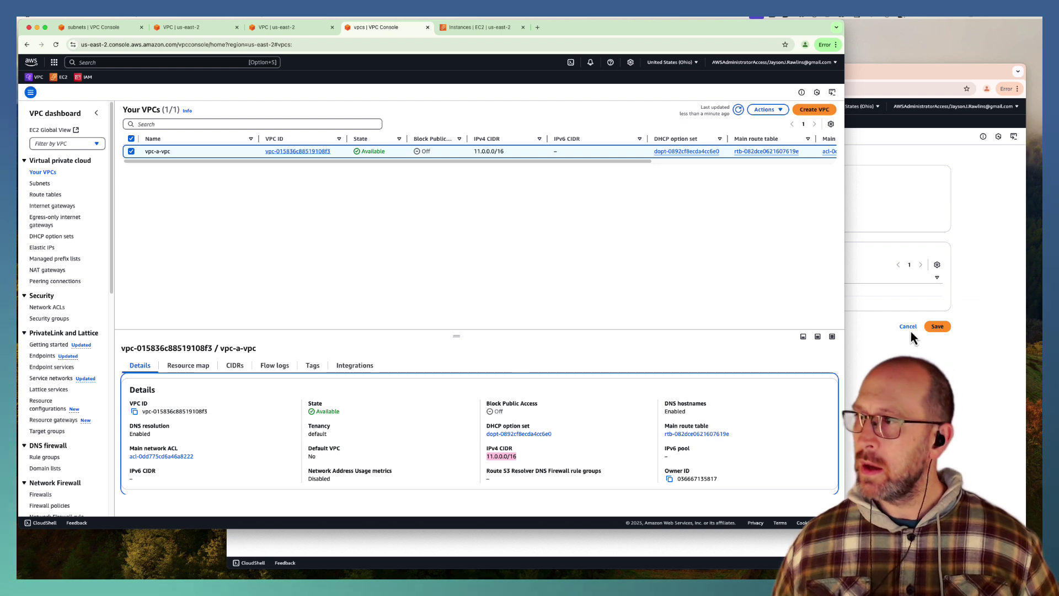
# Step: Return to vpc-b-subnet-private1-us-east-2a in the second account's window and open its route table vpc-b-rtb-private1-us-east-2a
pyautogui.press('super+grave')
pyautogui.click(301, 267)
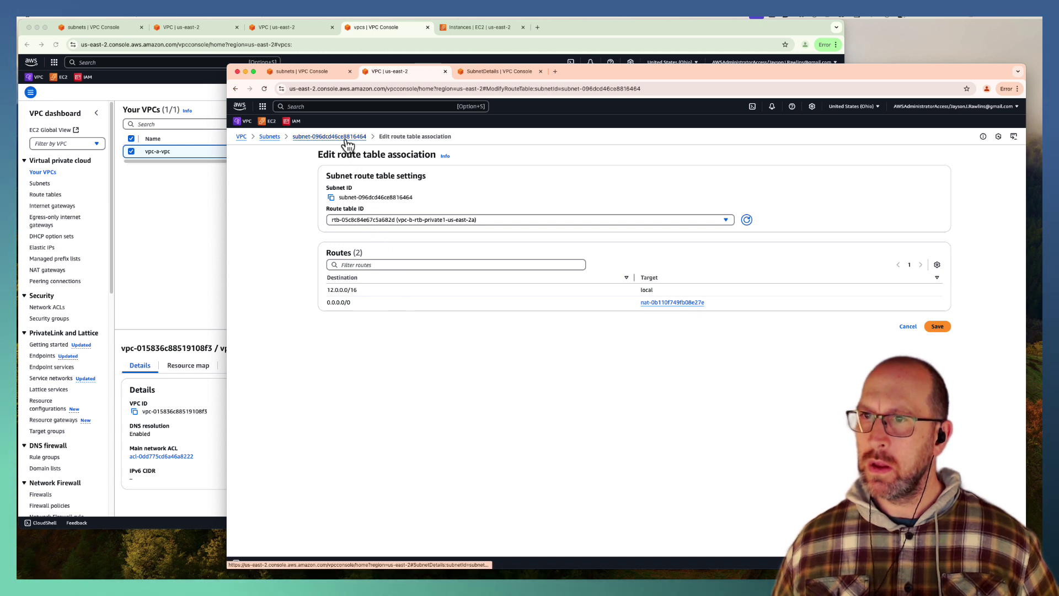
pyautogui.click(346, 138)
pyautogui.click(420, 362)
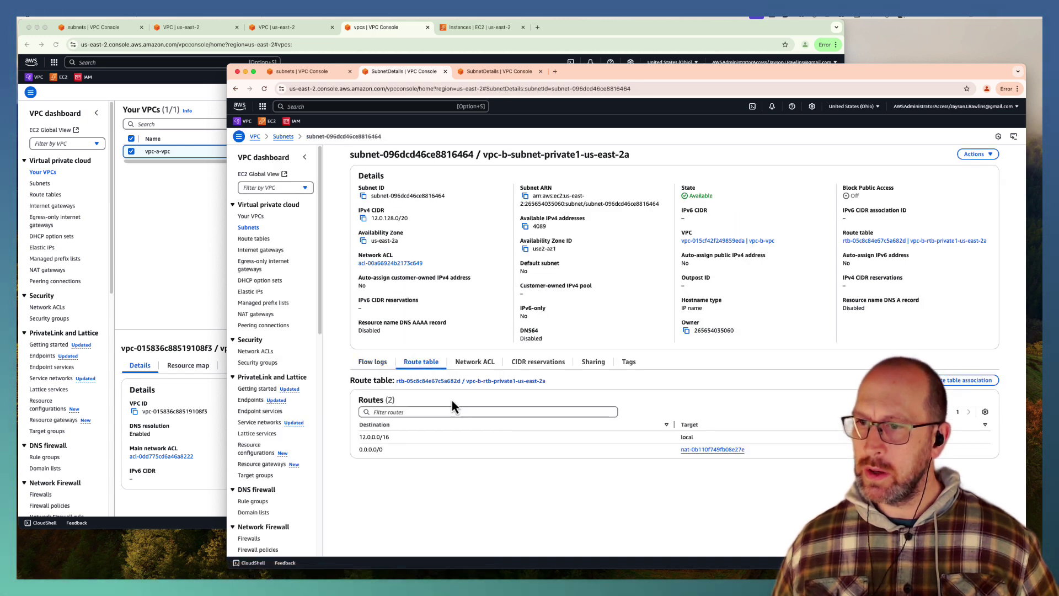
pyautogui.click(439, 381)
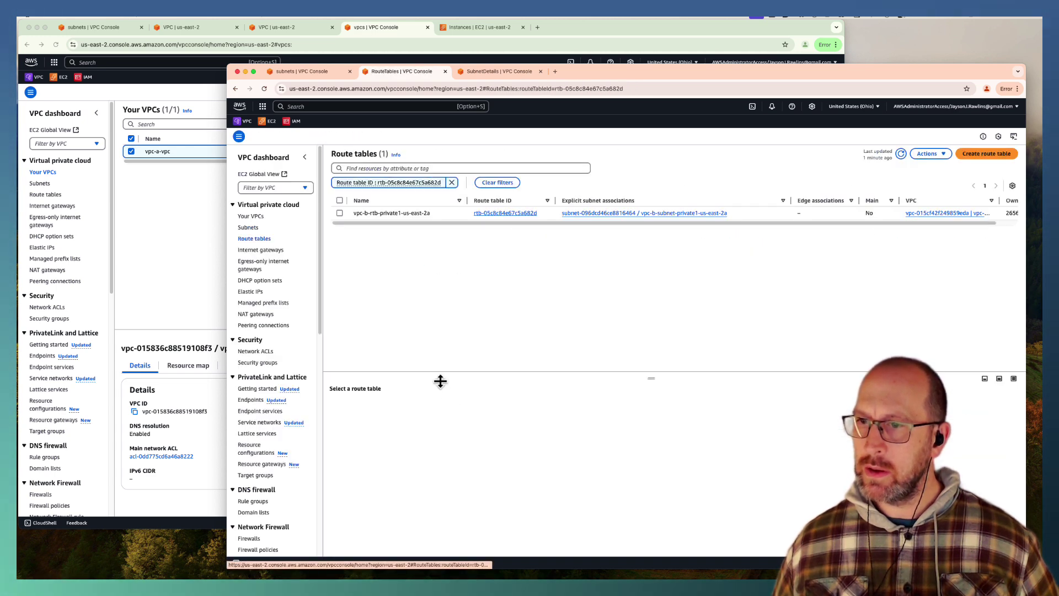
pyautogui.click(485, 215)
# Step: Add a route to vpc-b-rtb-private1-us-east-2a with destination 11.0.0.0/16
pyautogui.click(967, 273)
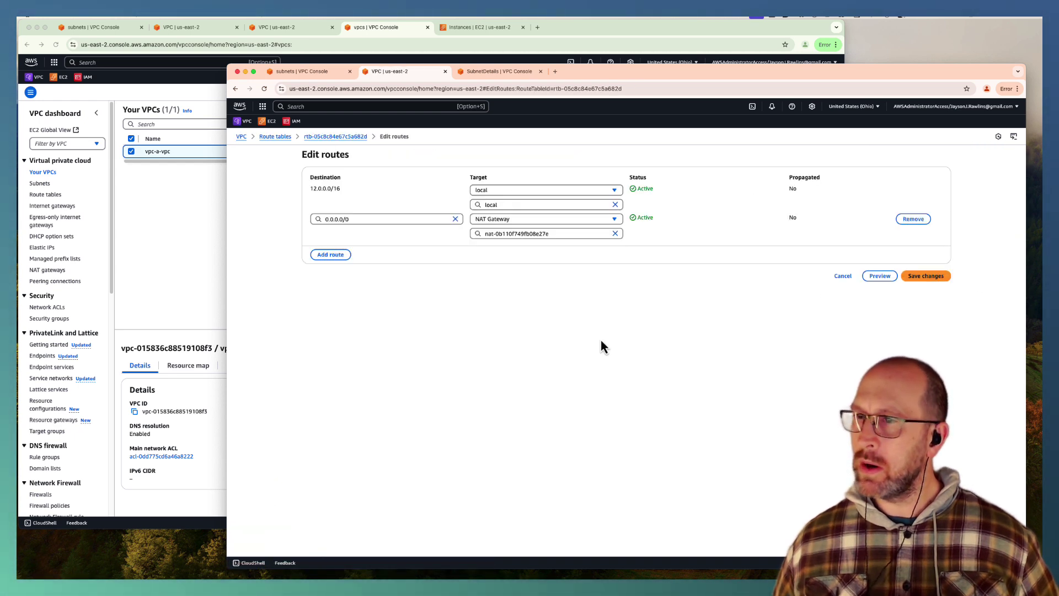
pyautogui.click(341, 255)
pyautogui.click(327, 247)
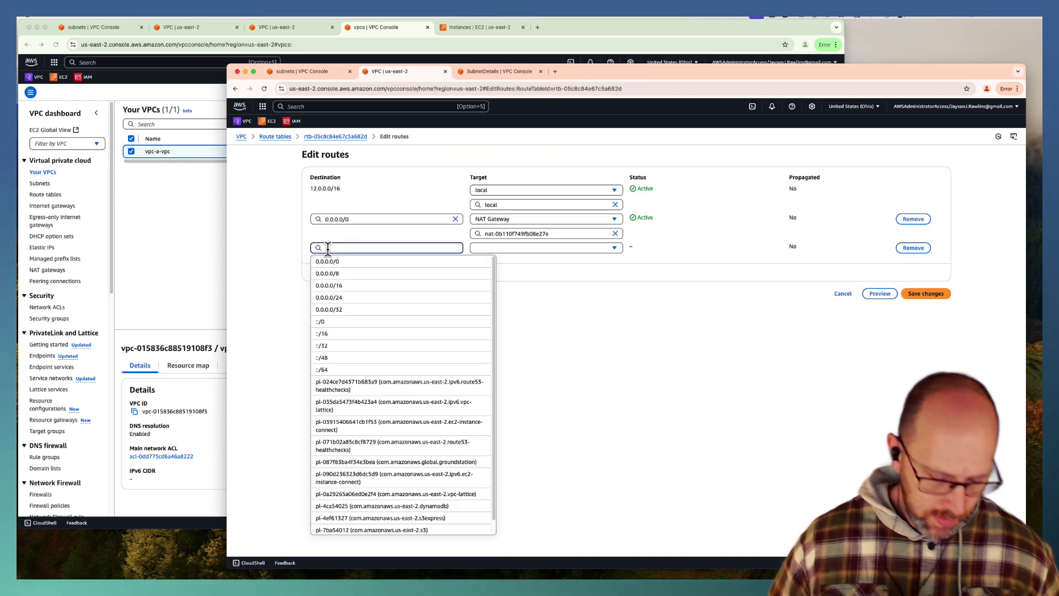
pyautogui.write('11.0.0.0/16')
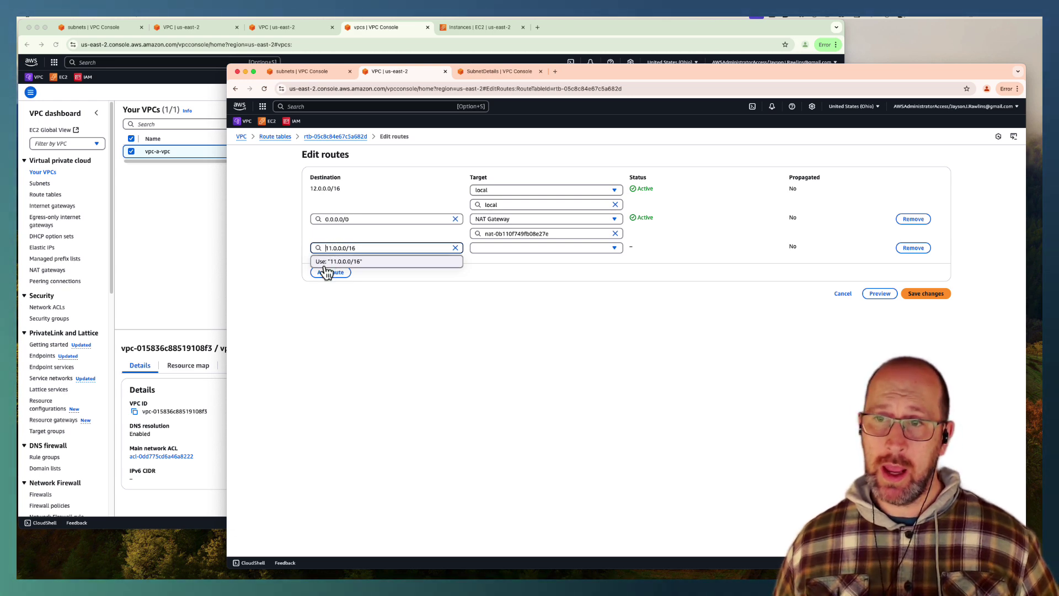
pyautogui.click(349, 264)
# Step: Set the new route's target to Transit Gateway tgw-048af4e83c7b768ea and save the routes of vpc-b-rtb-private1-us-east-2a
pyautogui.click(491, 250)
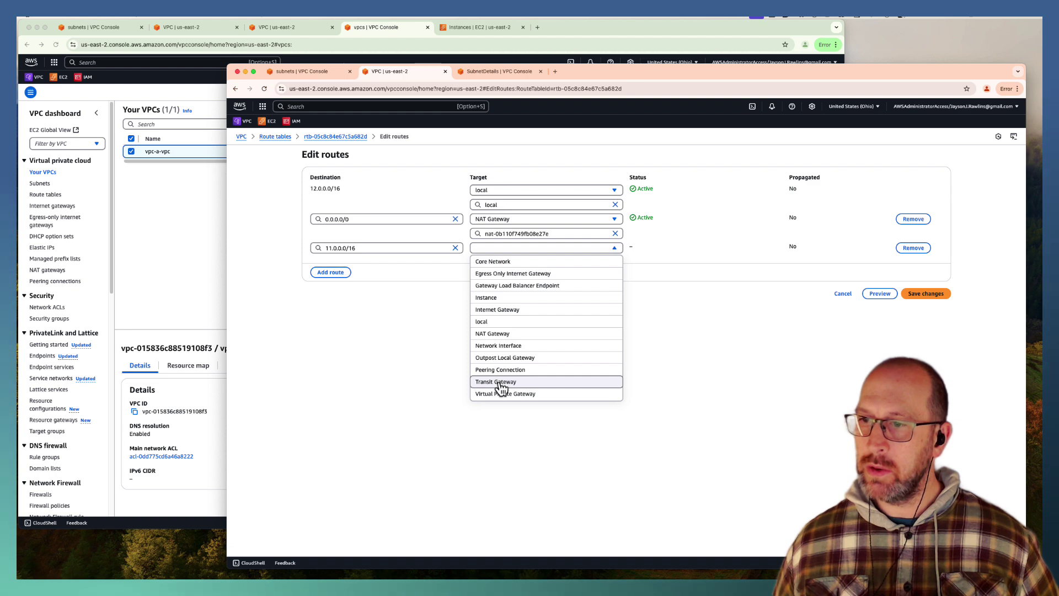
pyautogui.click(496, 381)
pyautogui.click(492, 262)
pyautogui.click(504, 286)
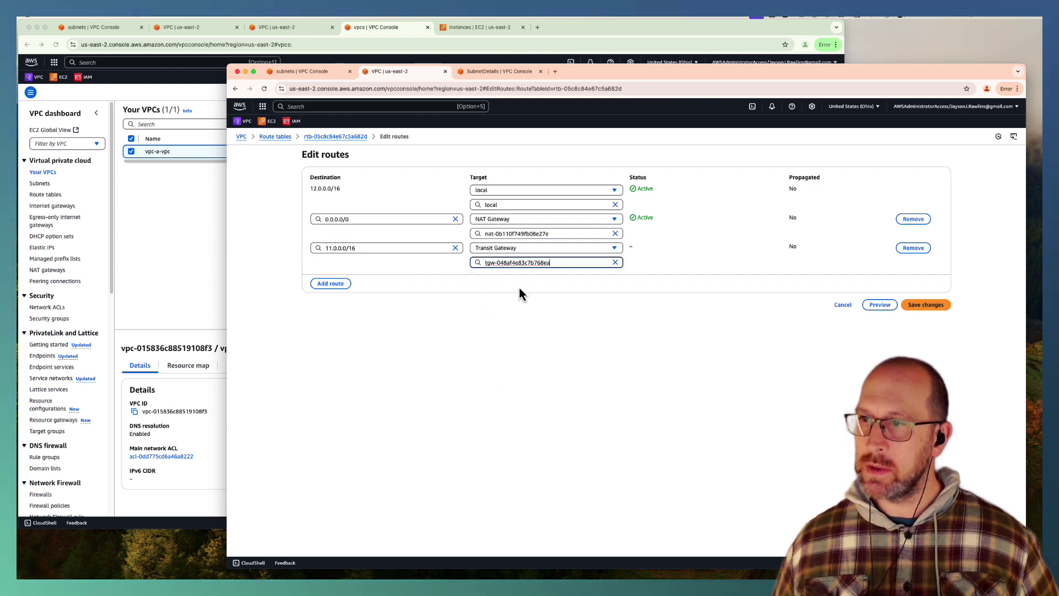
pyautogui.click(923, 305)
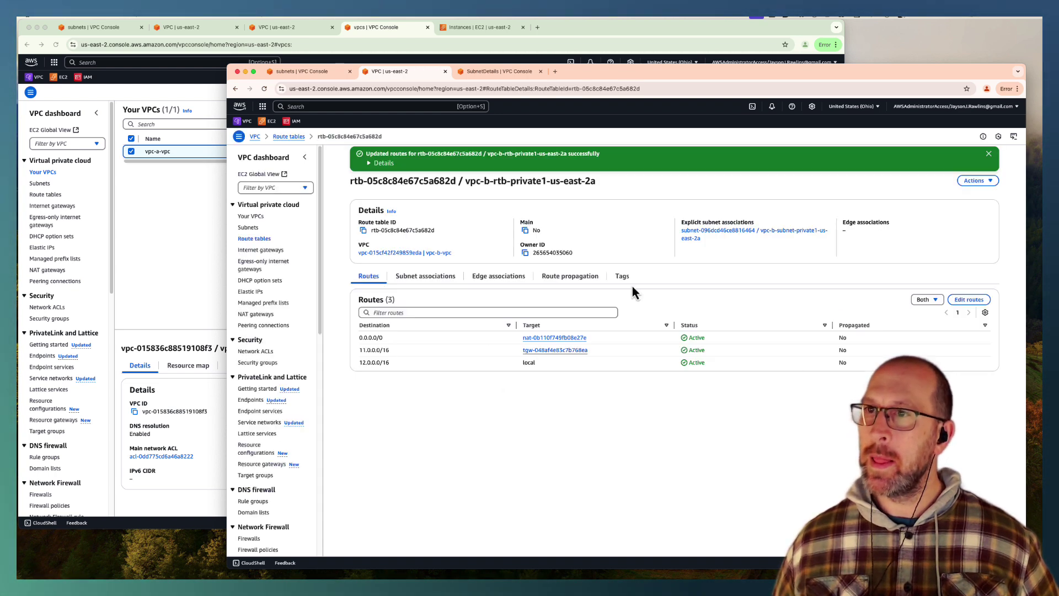
# Step: From the vpc-b-subnet-private2-us-east-2b details, open its route table vpc-b-rtb-private2-us-east-2b and show the routes
pyautogui.click(502, 71)
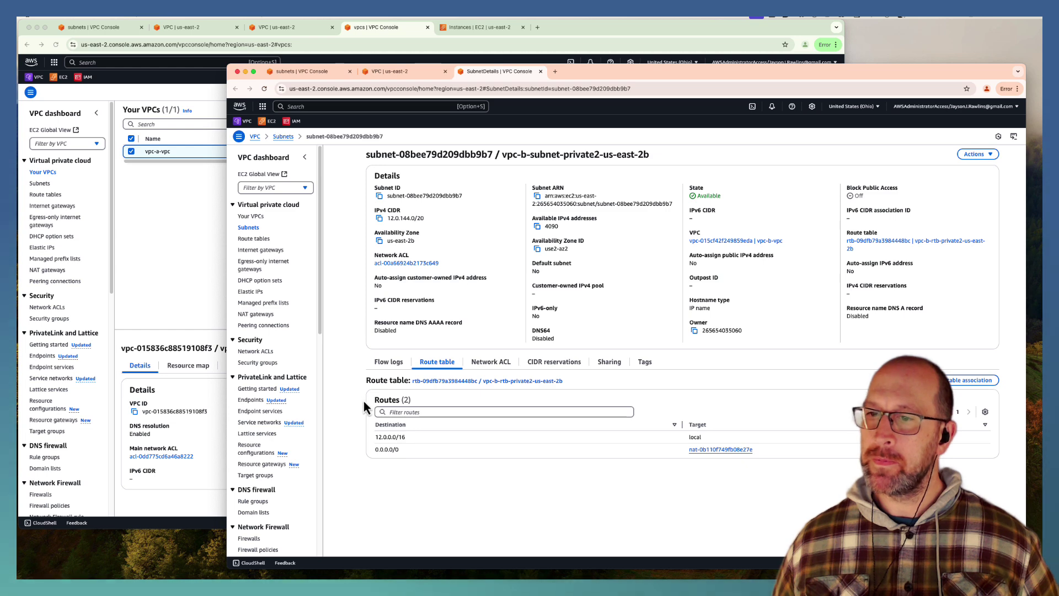
pyautogui.click(974, 381)
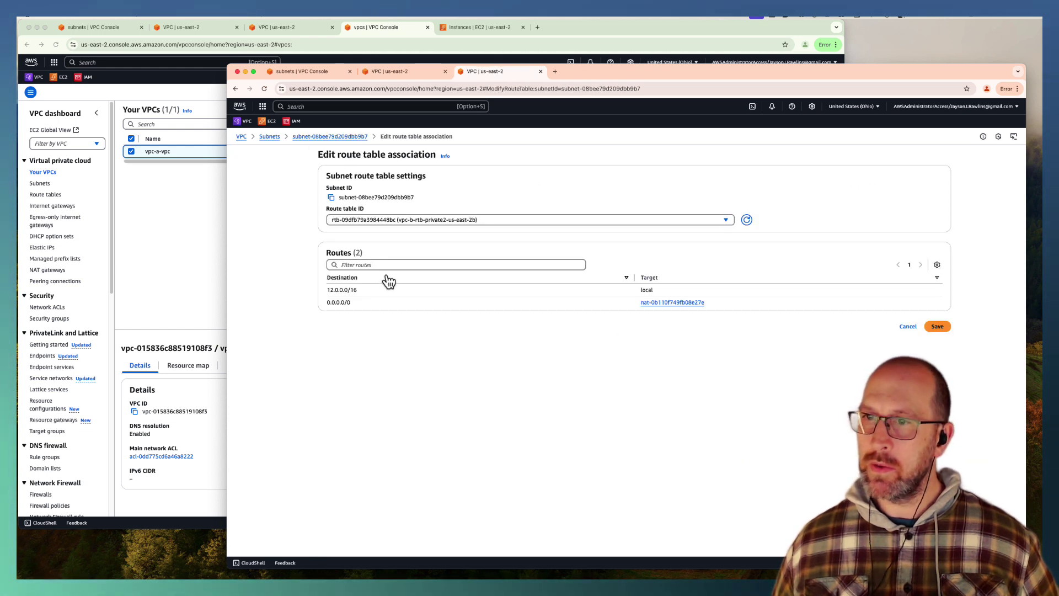
pyautogui.click(336, 137)
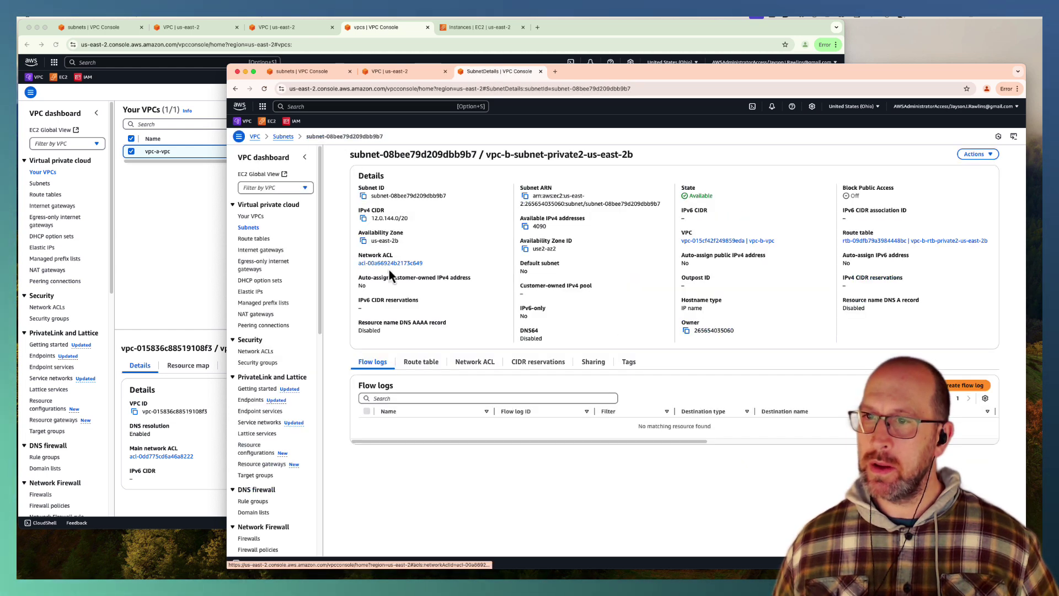
pyautogui.click(426, 363)
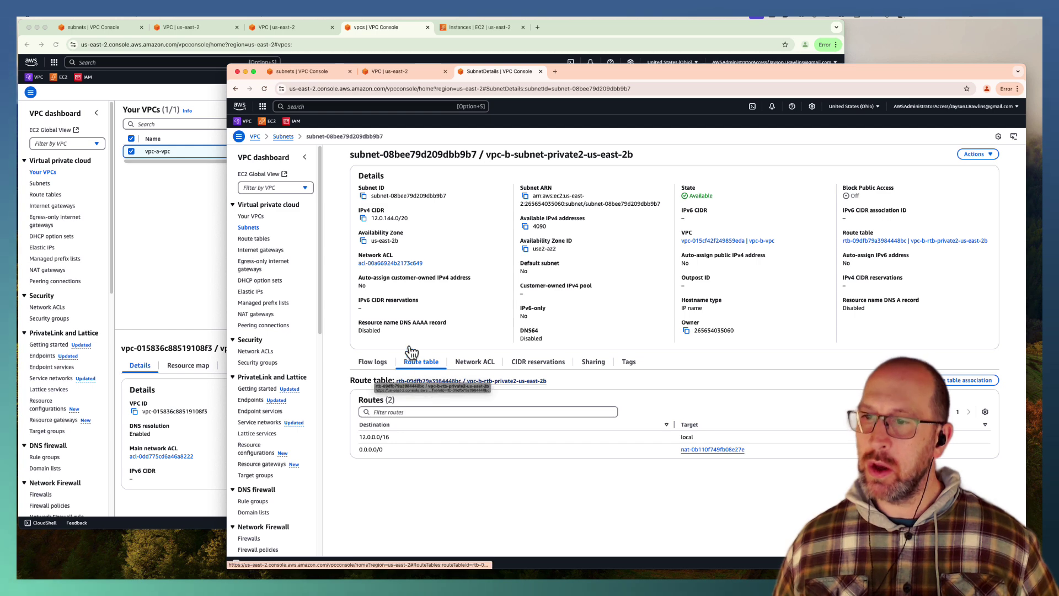
pyautogui.click(444, 383)
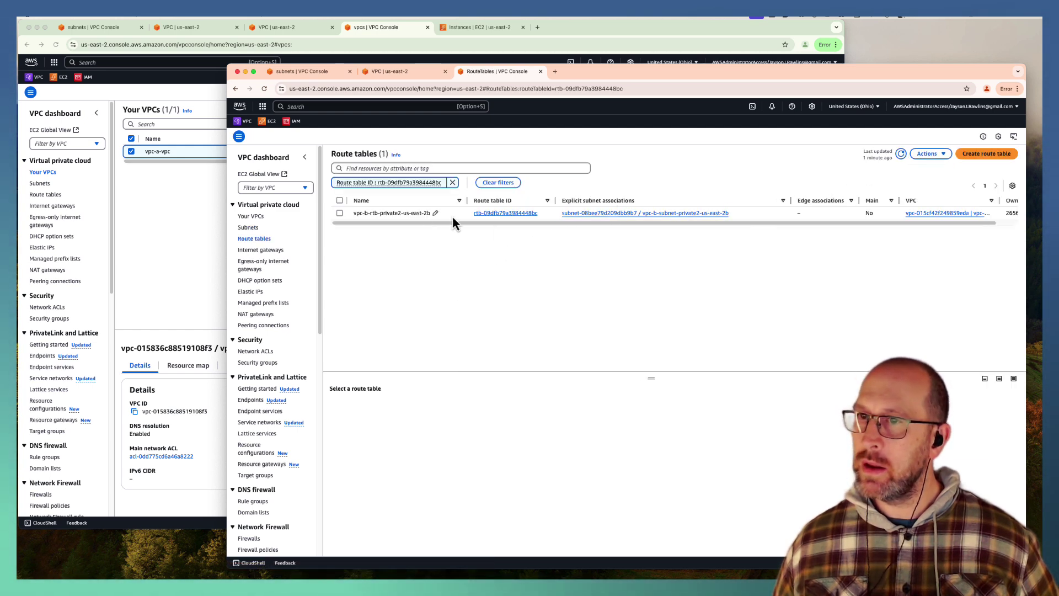
pyautogui.click(397, 213)
pyautogui.click(502, 213)
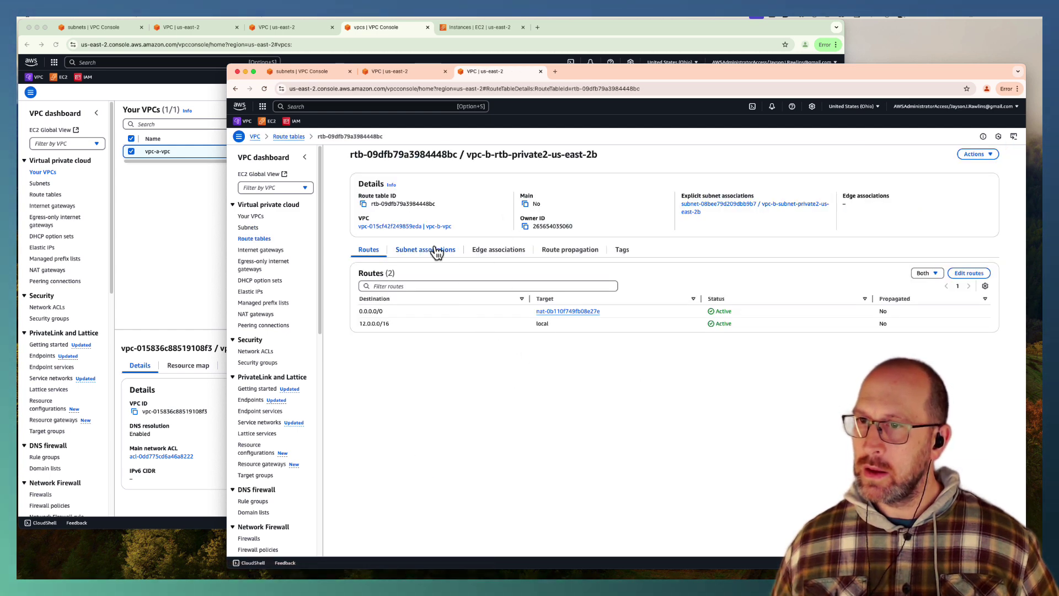
pyautogui.click(430, 248)
pyautogui.click(370, 249)
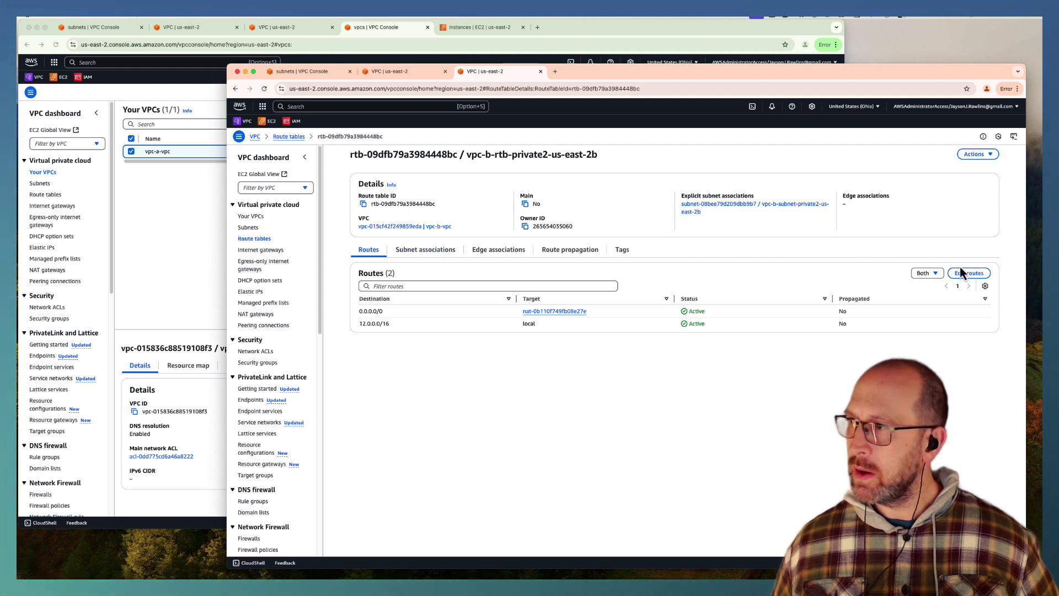
# Step: Add a route to vpc-b-rtb-private2-us-east-2b with destination 11.0.0.0/16
pyautogui.click(974, 275)
pyautogui.click(334, 255)
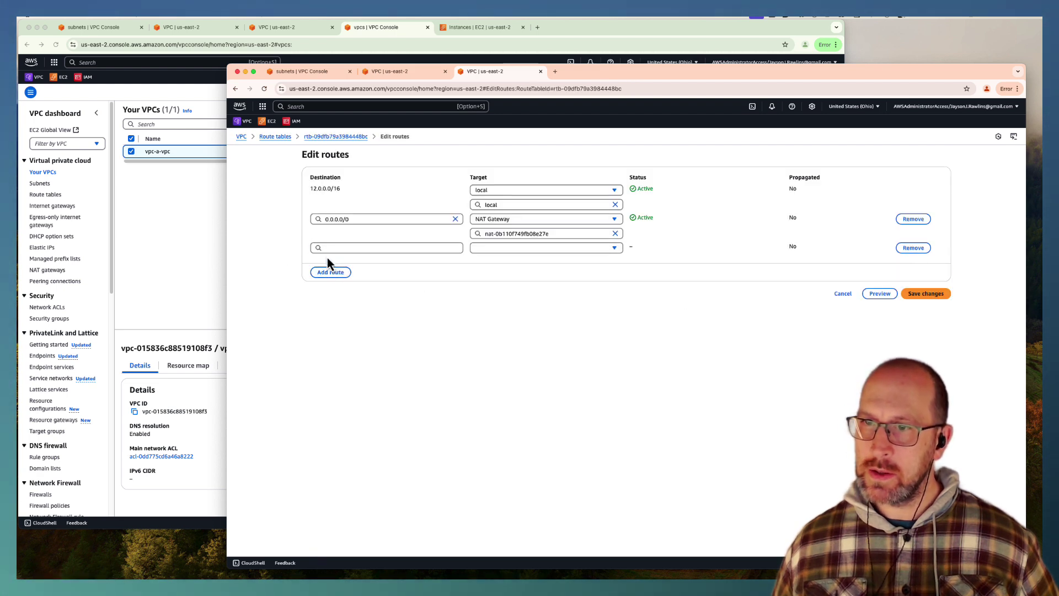
pyautogui.click(326, 248)
pyautogui.write('11.0.0.0/16')
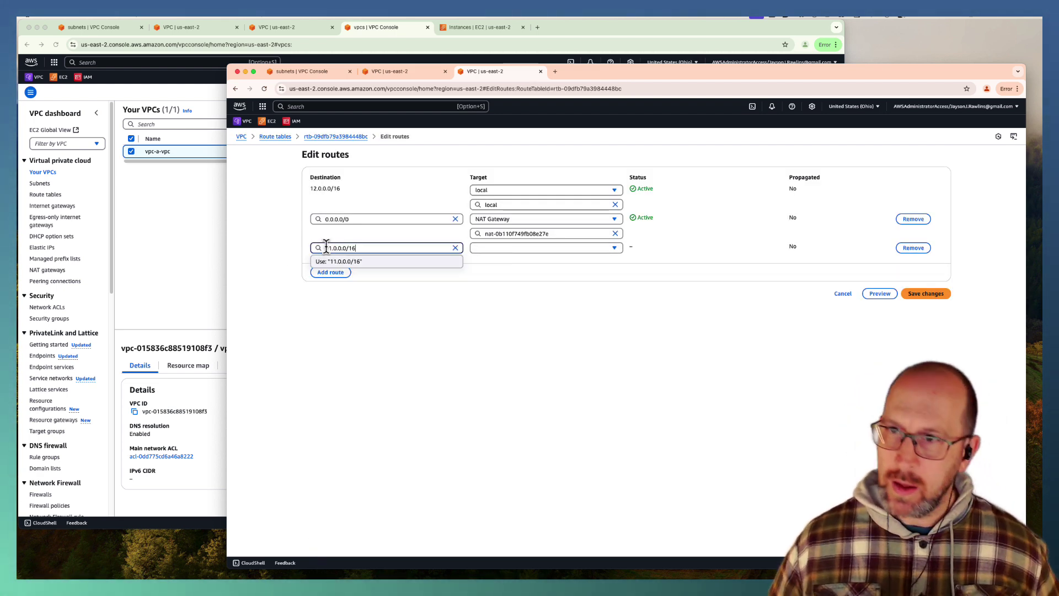
pyautogui.click(347, 263)
# Step: Set the new route's target to Transit Gateway tgw-048af4e83c7b768ea and save the routes of vpc-b-rtb-private2-us-east-2b
pyautogui.click(505, 248)
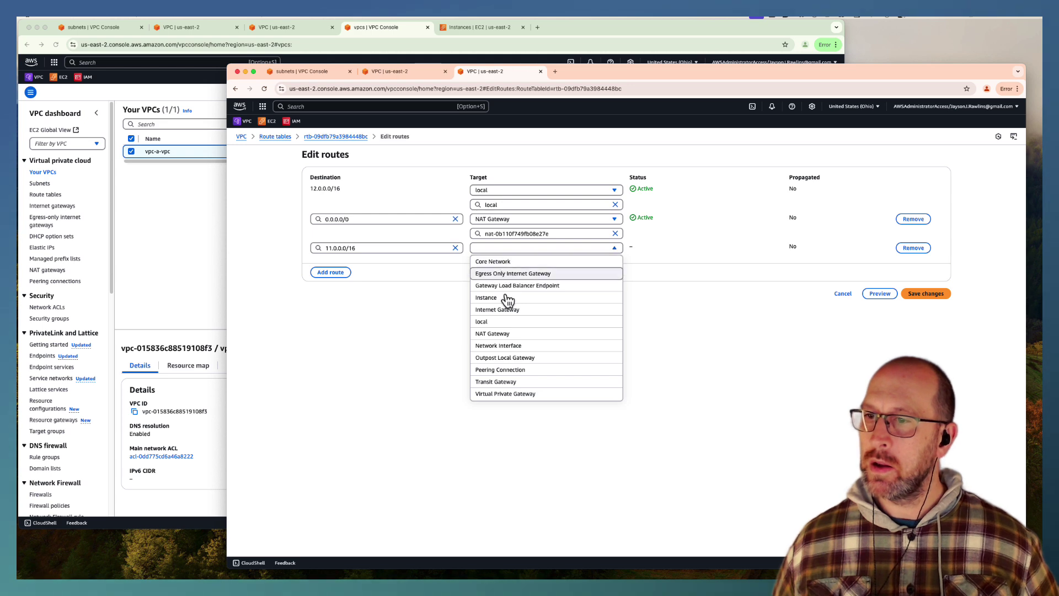
pyautogui.click(494, 382)
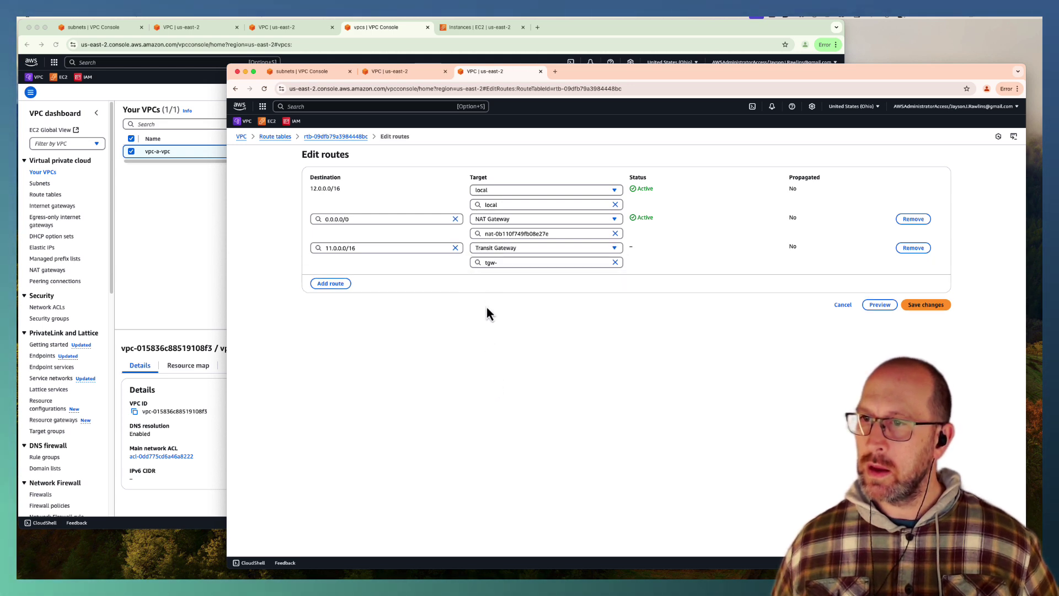
pyautogui.click(498, 263)
pyautogui.write('tgw-')
pyautogui.click(508, 288)
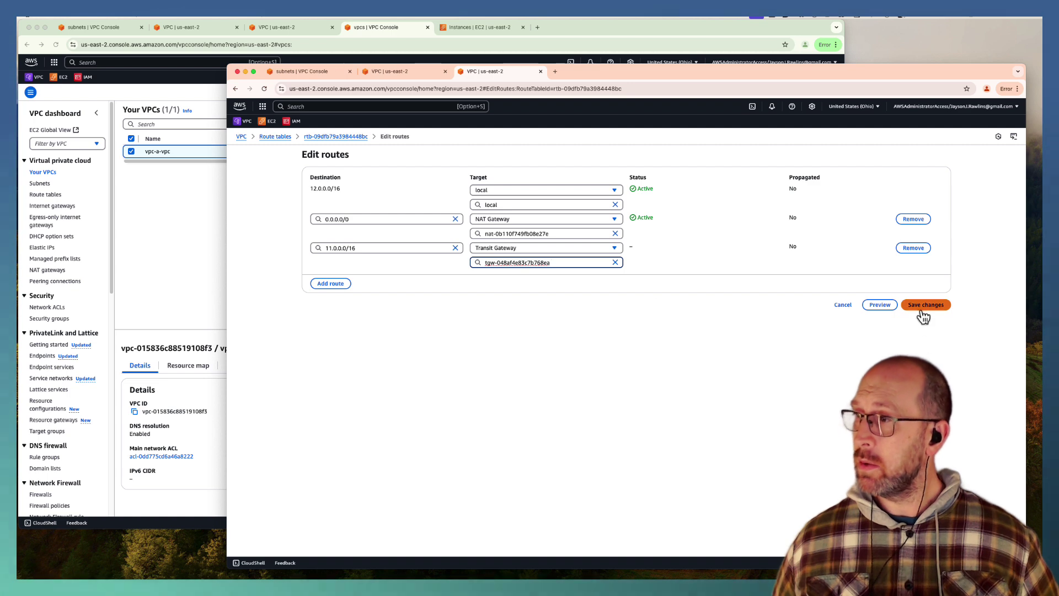
pyautogui.click(925, 306)
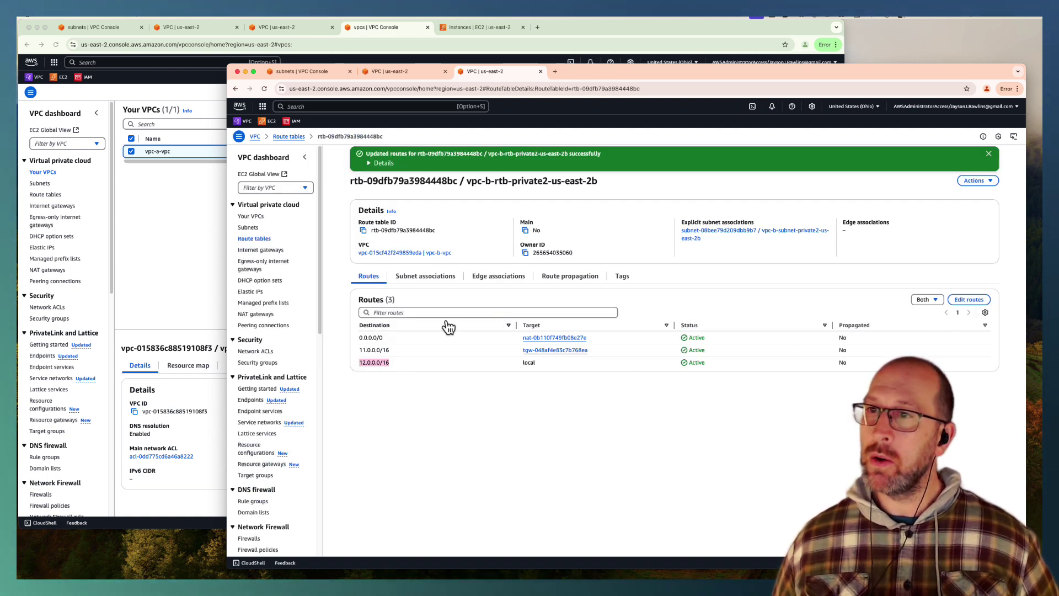
# Step: Switch to the vpc-a account's window and open the details of its running EC2 instance ec2-a
pyautogui.click(989, 154)
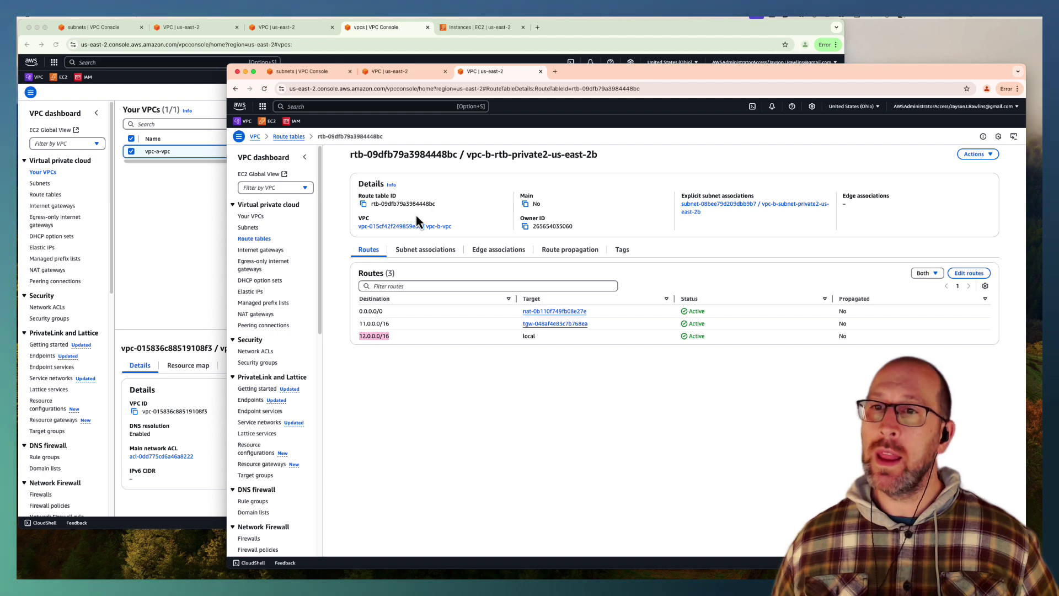
pyautogui.click(149, 213)
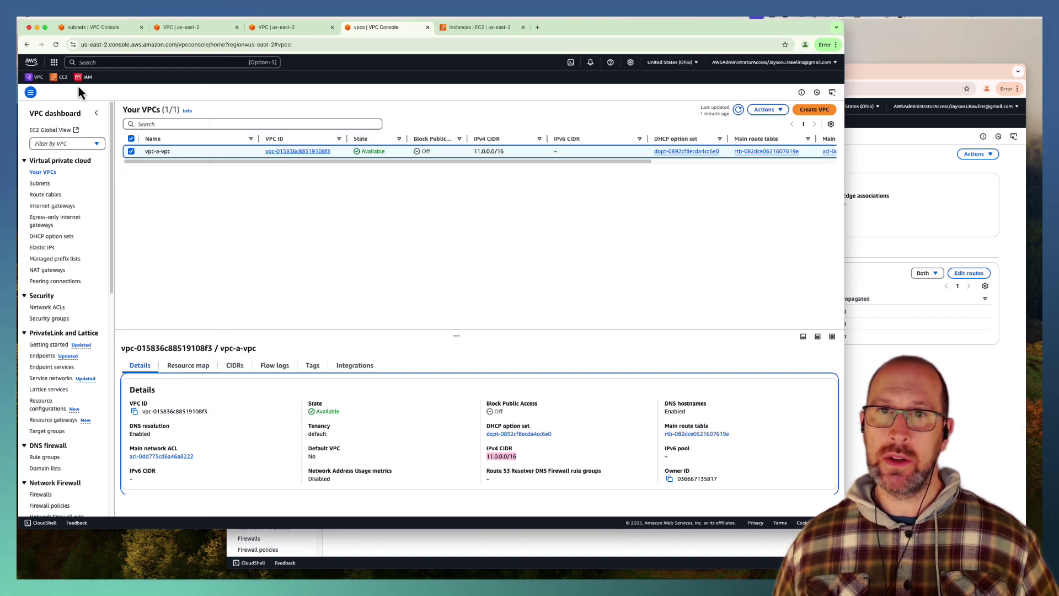
pyautogui.click(60, 77)
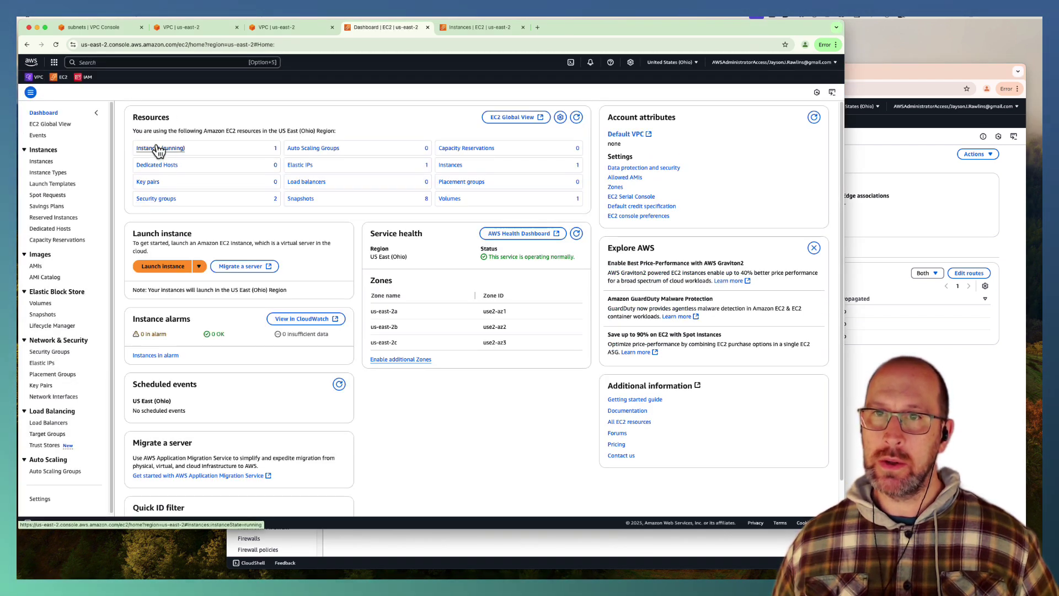
pyautogui.click(156, 148)
pyautogui.click(222, 168)
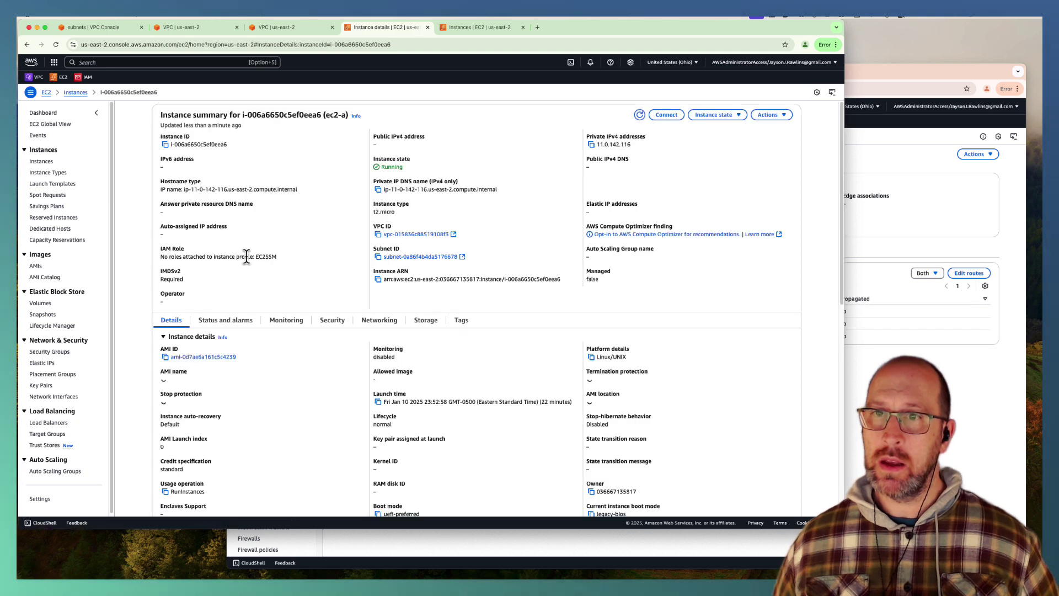
# Step: Review the security details of ec2-a and open its security group DeleteMe
pyautogui.scroll(-1, 332, 276)
pyautogui.scroll(-2, 346, 269)
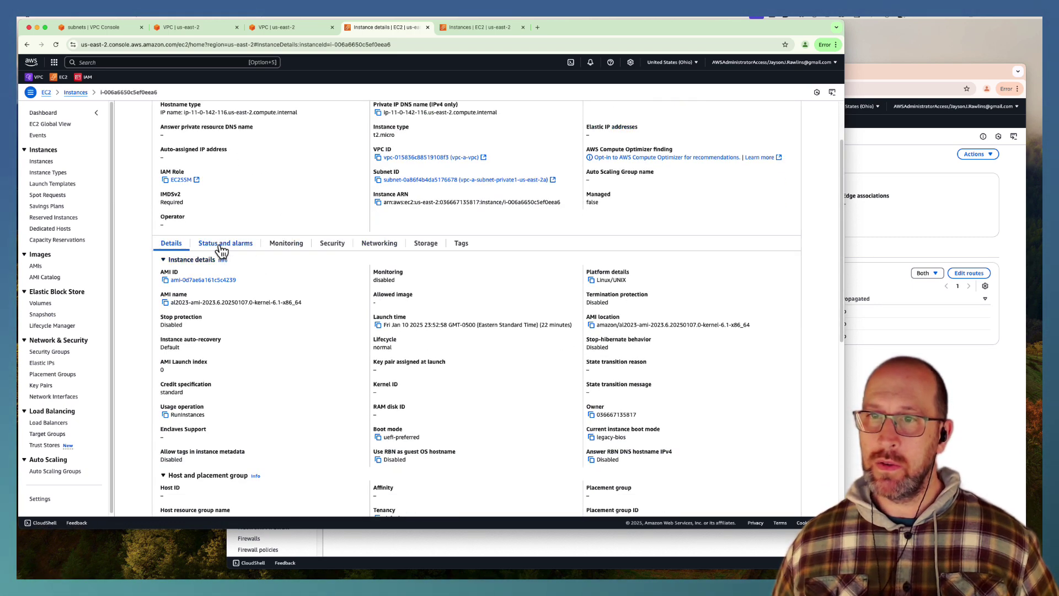
pyautogui.click(331, 243)
pyautogui.scroll(-2, 332, 294)
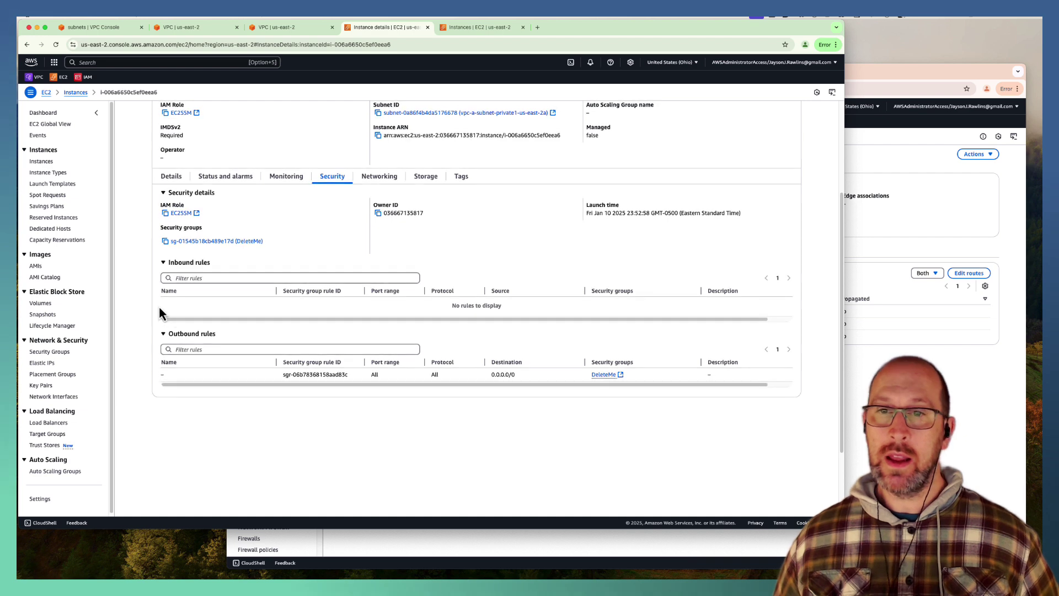
pyautogui.scroll(3, 158, 305)
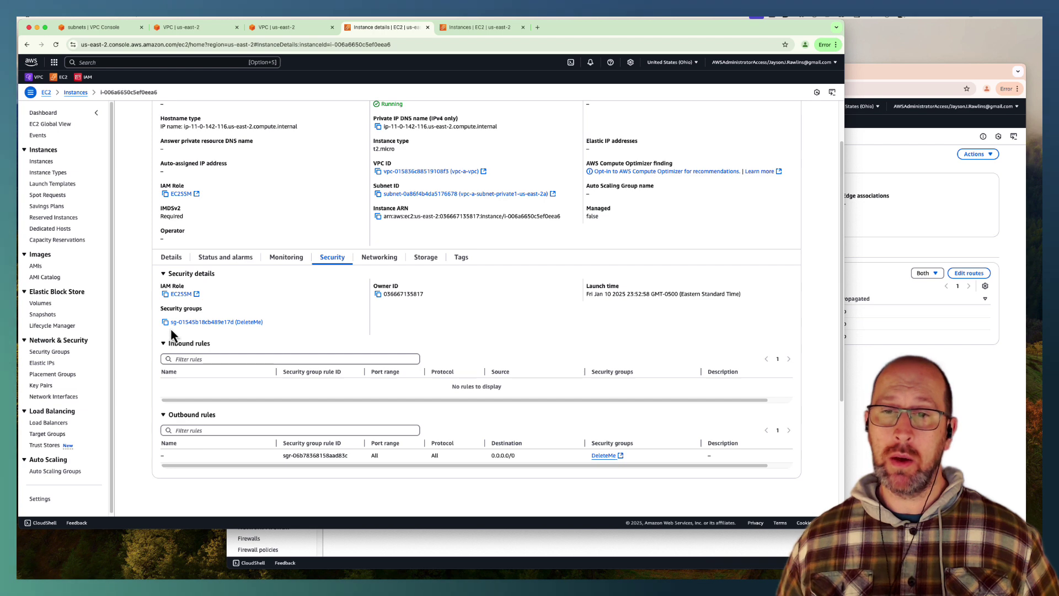
pyautogui.scroll(3, 160, 356)
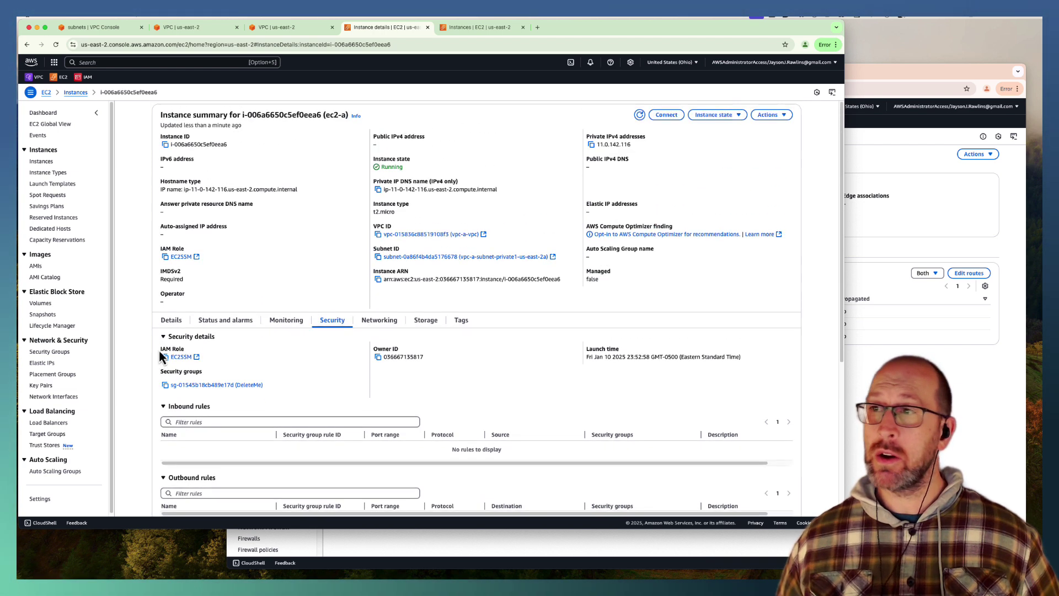
pyautogui.scroll(-2, 149, 323)
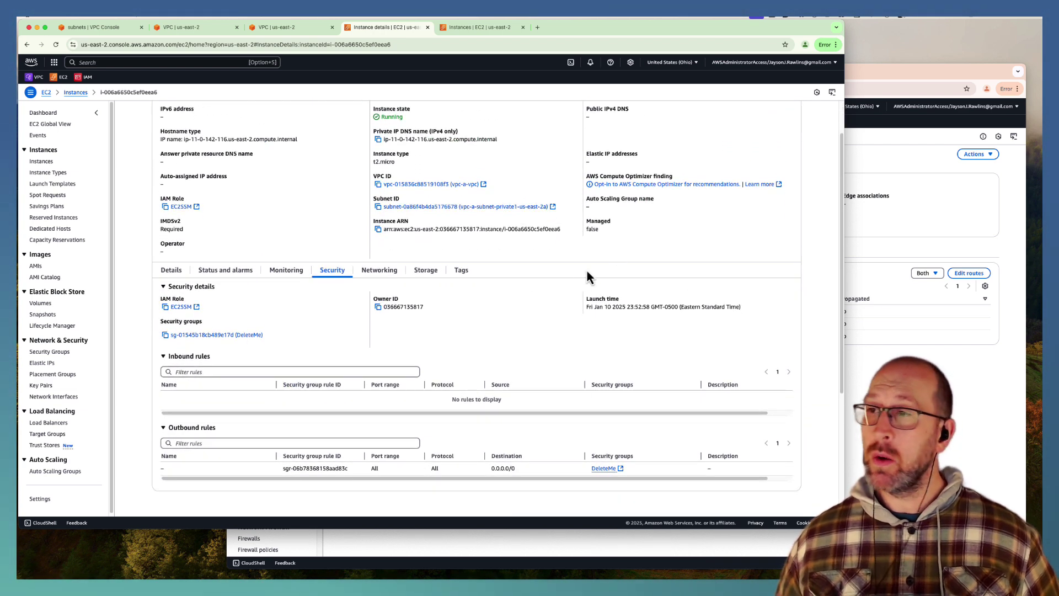
pyautogui.scroll(2, 316, 373)
pyautogui.click(190, 385)
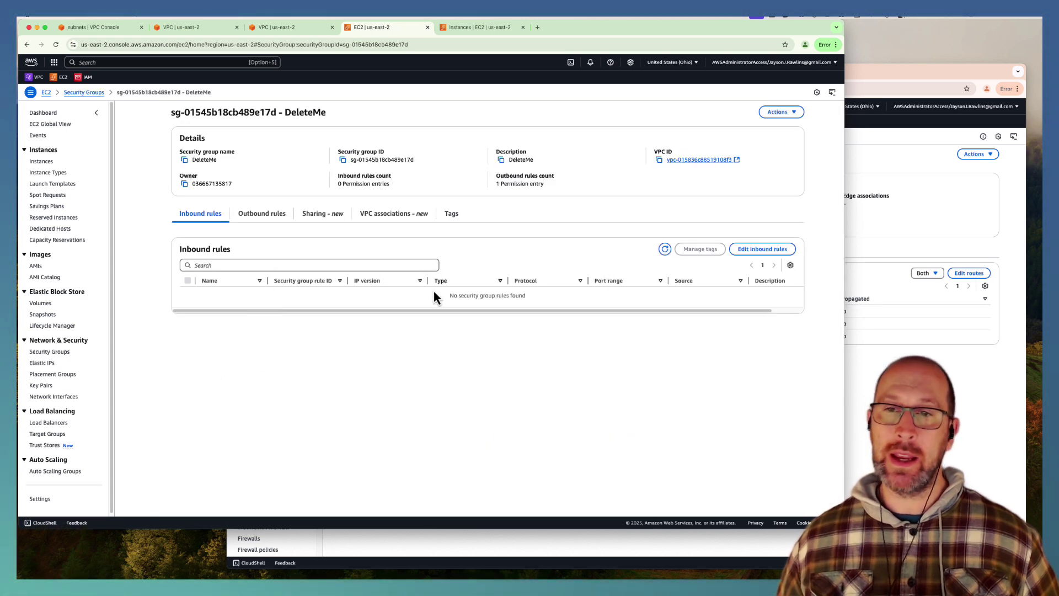
# Step: Add an inbound rule of type All ICMP - IPv4 to ec2-a's security group DeleteMe
pyautogui.click(761, 250)
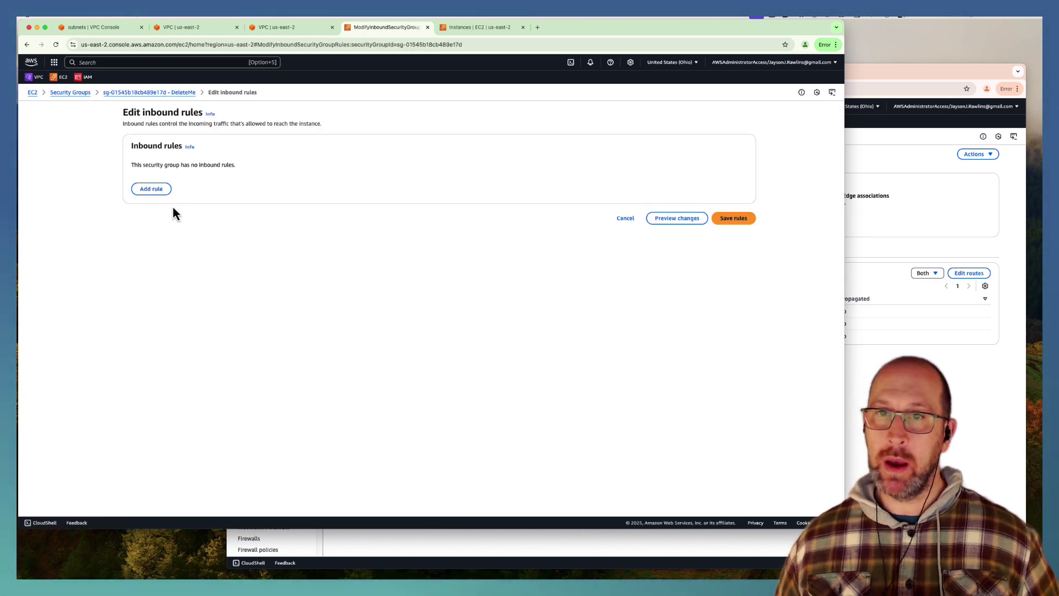
pyautogui.click(160, 189)
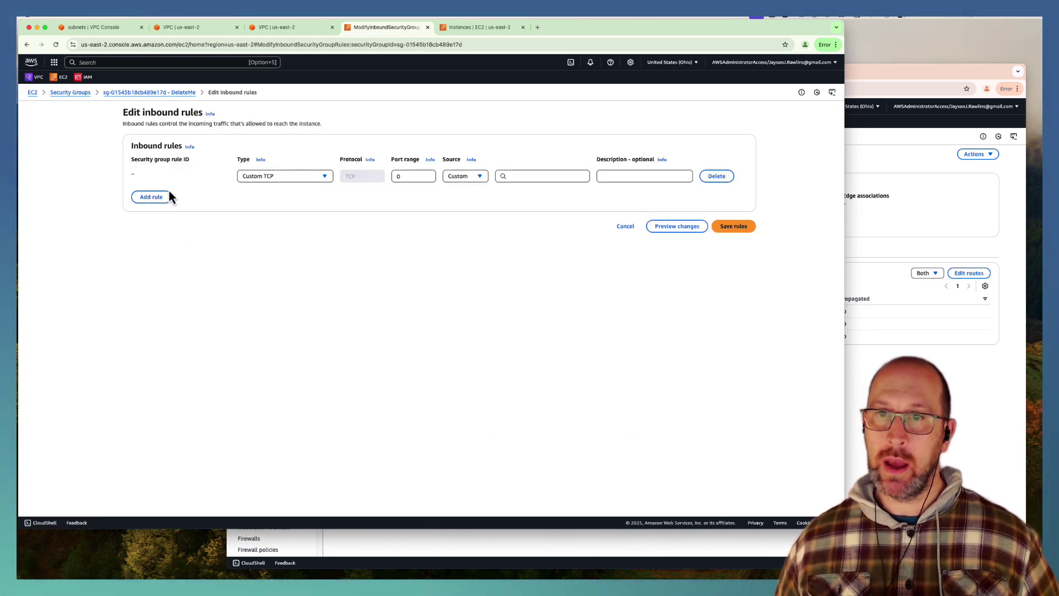
pyautogui.click(305, 177)
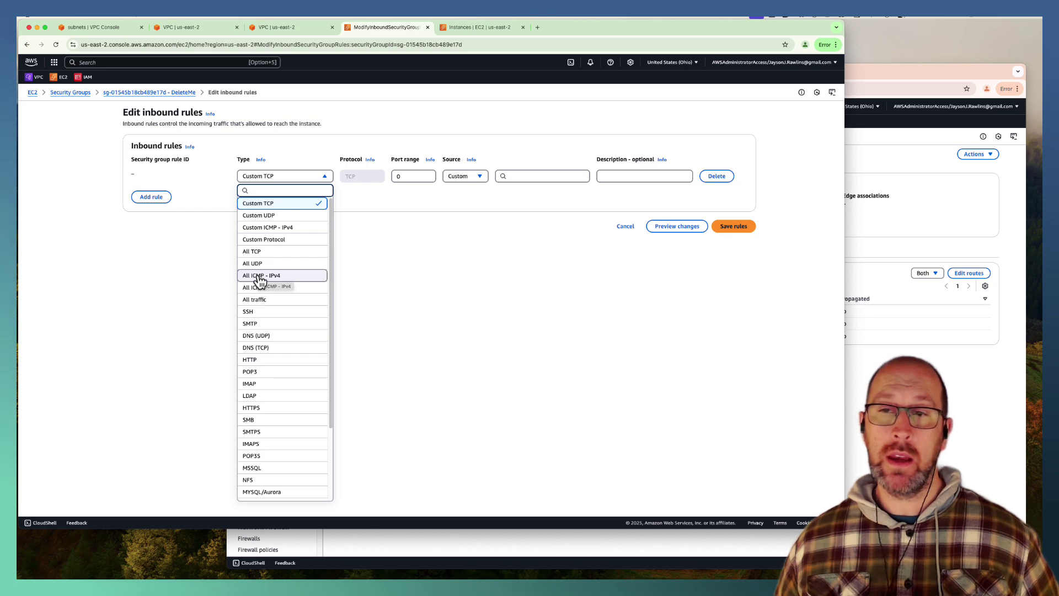
pyautogui.click(272, 277)
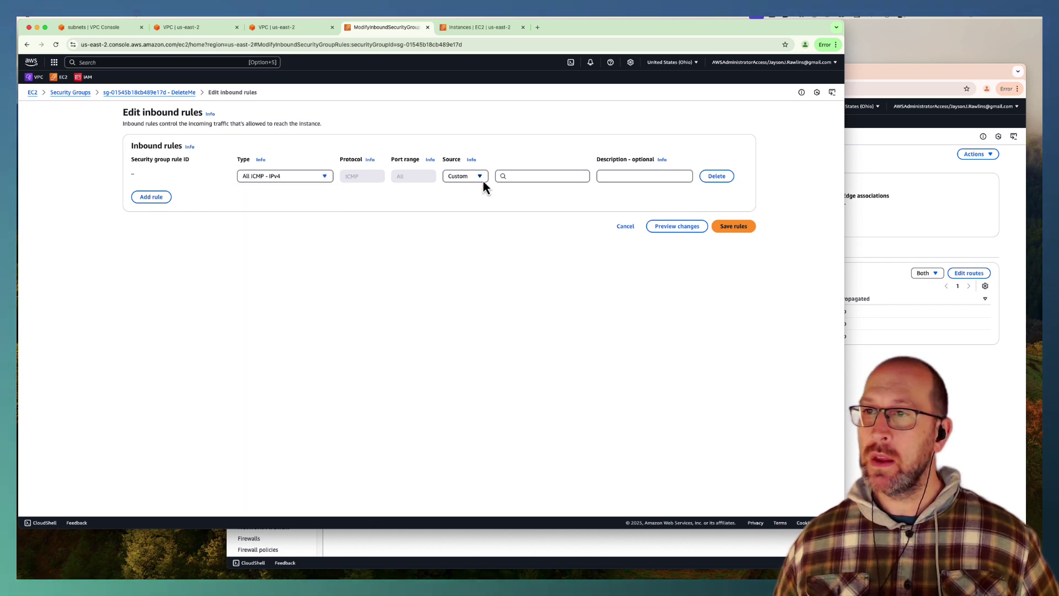
pyautogui.click(523, 177)
pyautogui.click(417, 266)
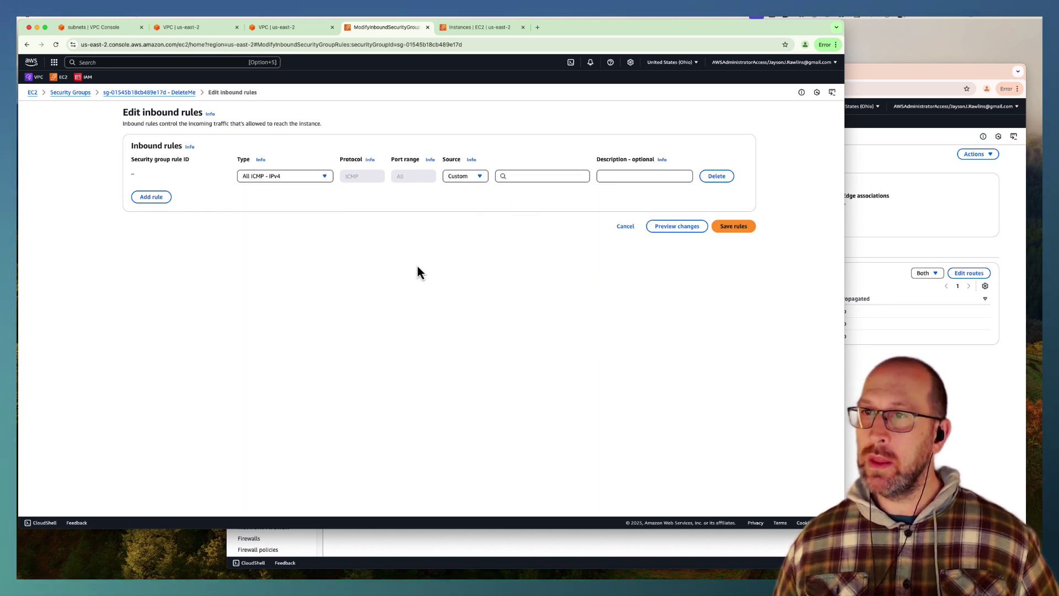
# Step: In the vpc-b account's window, open the running EC2 instance ec2-b and copy its private IPv4 address
pyautogui.click(907, 206)
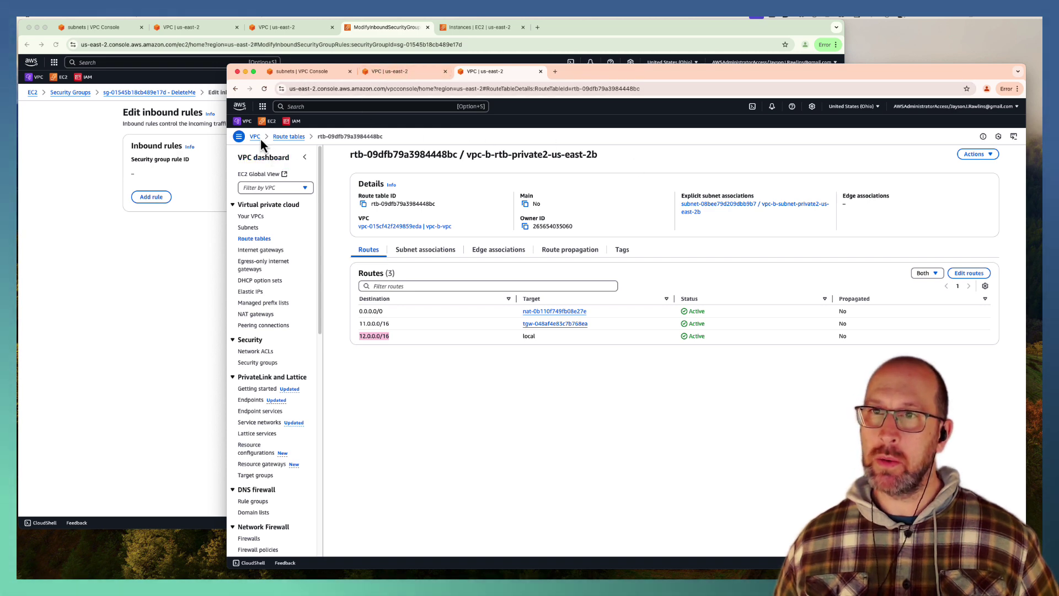
pyautogui.click(269, 121)
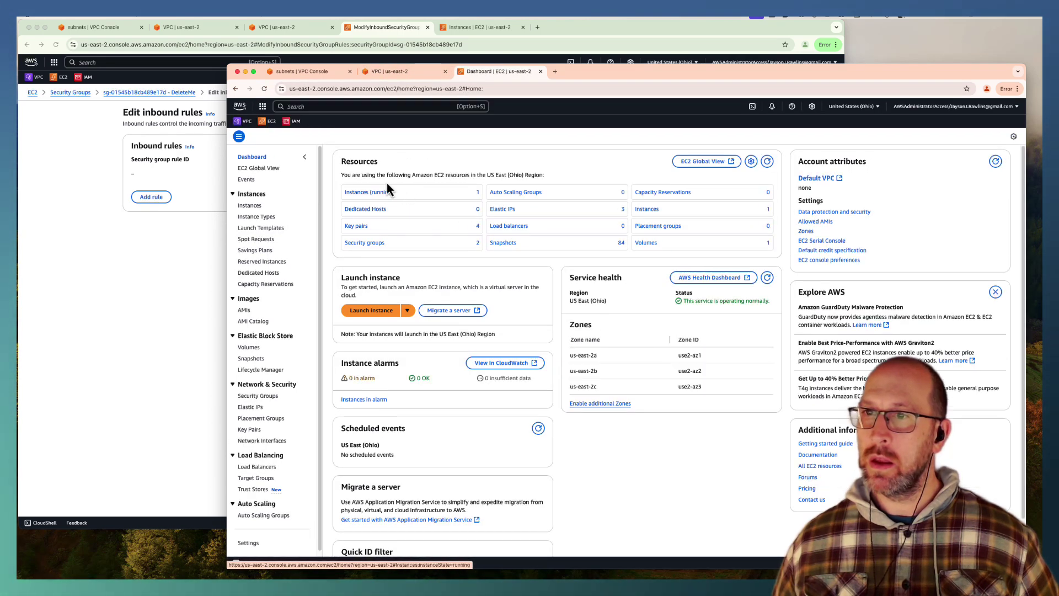
pyautogui.click(379, 193)
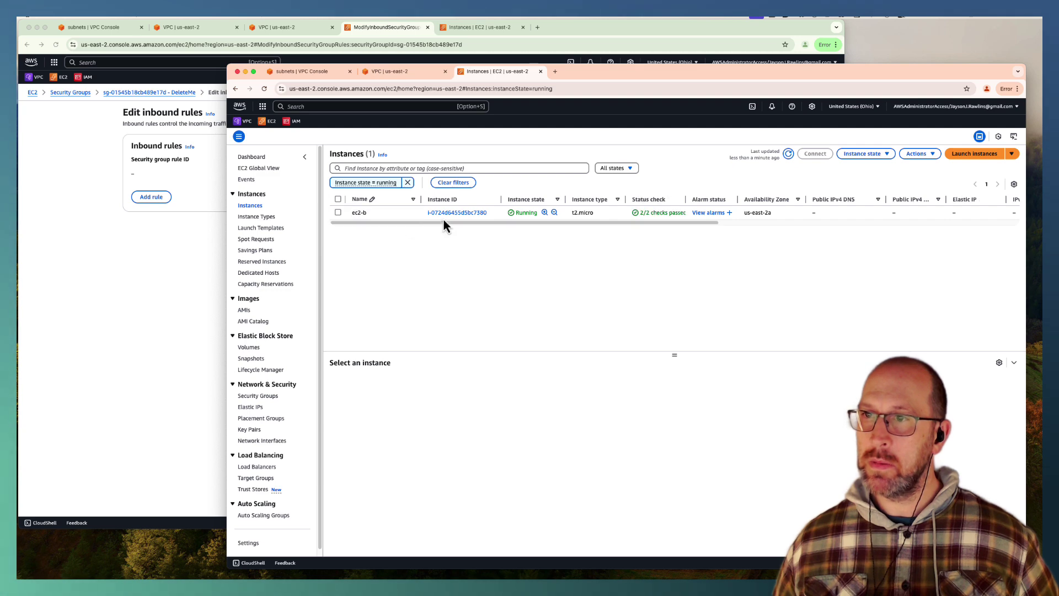
pyautogui.click(451, 213)
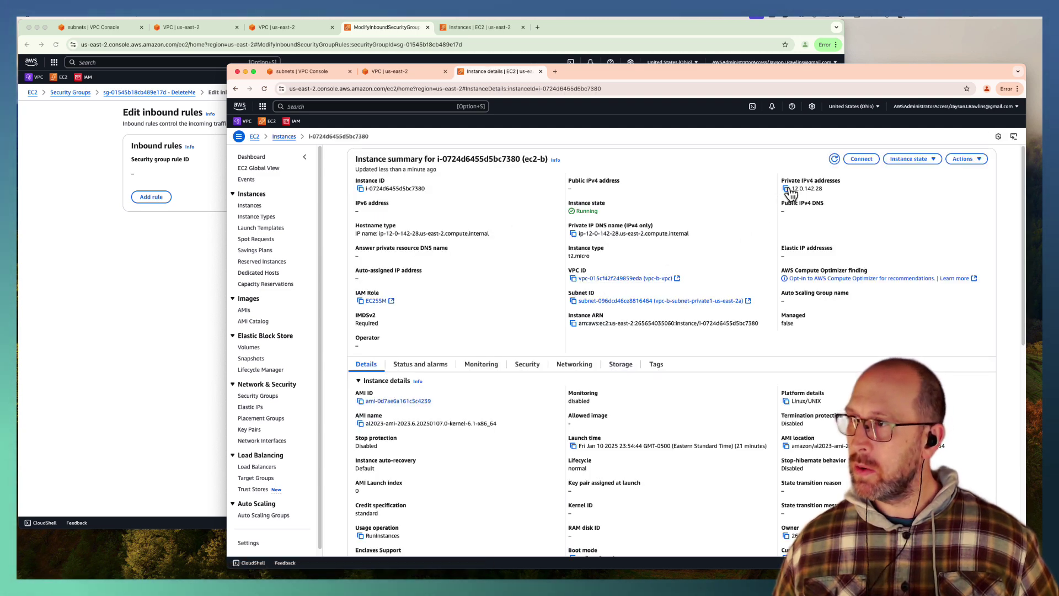
pyautogui.click(190, 228)
pyautogui.click(522, 176)
pyautogui.click(913, 222)
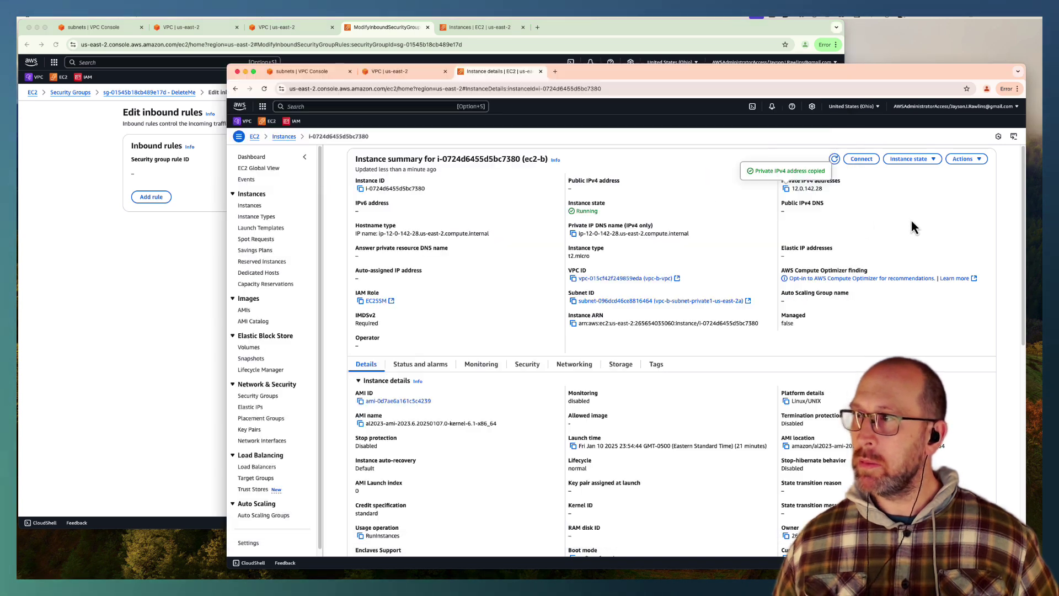
# Step: Set the ICMP rule's source for ec2-a to 12.0.142.28/32, describe it as "Ping from Account B" and save the rules
pyautogui.click(199, 234)
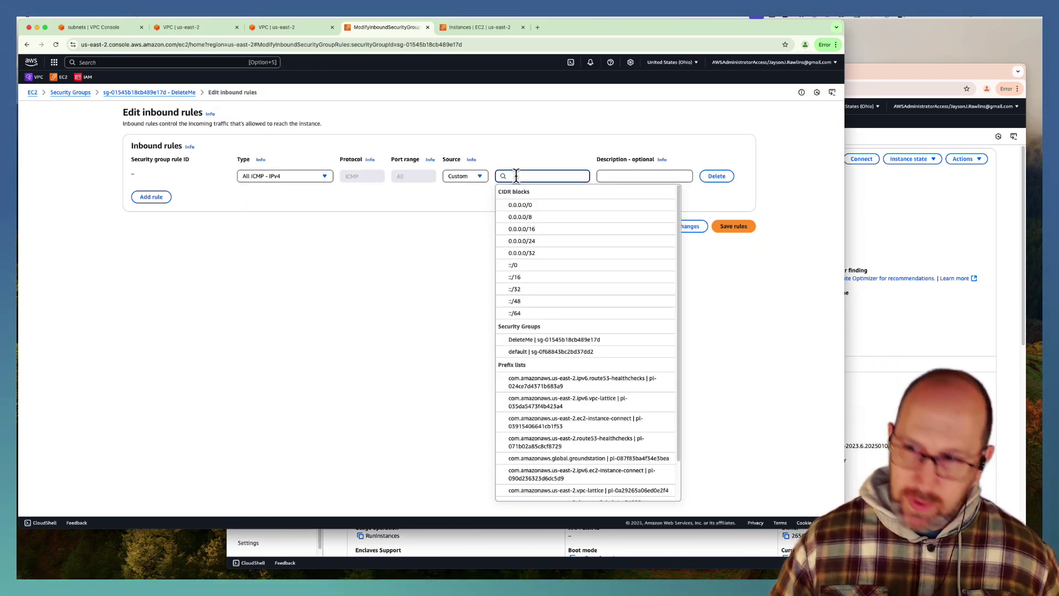
pyautogui.write('12.0.142.28')
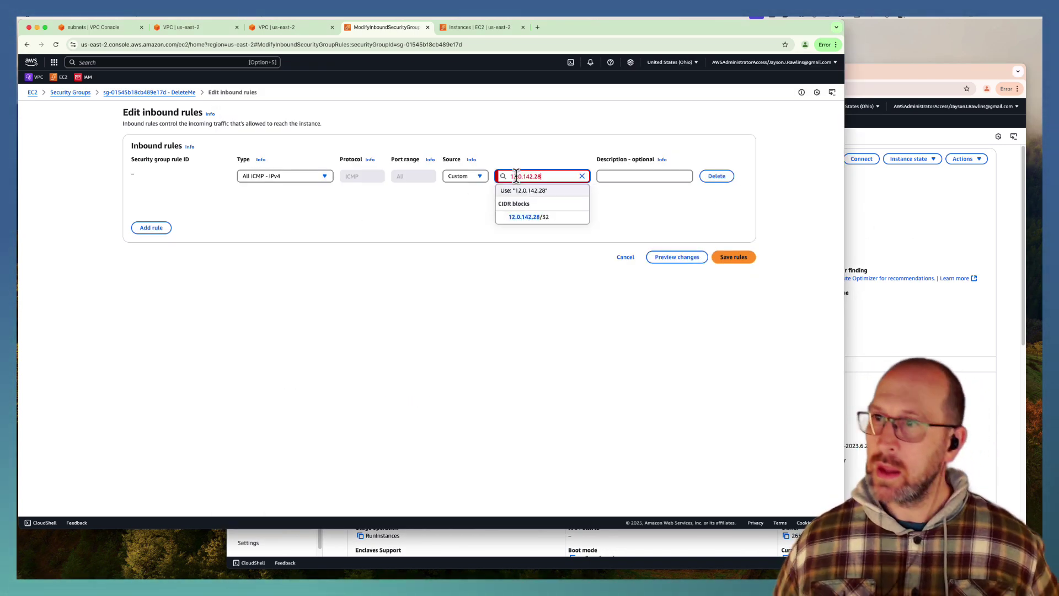
pyautogui.click(527, 220)
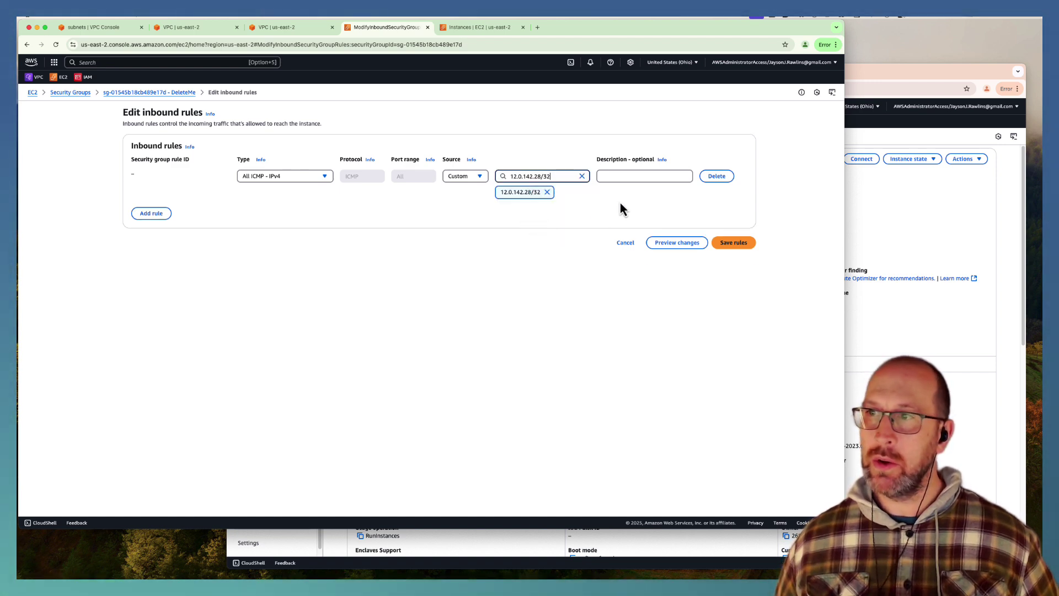
pyautogui.click(627, 176)
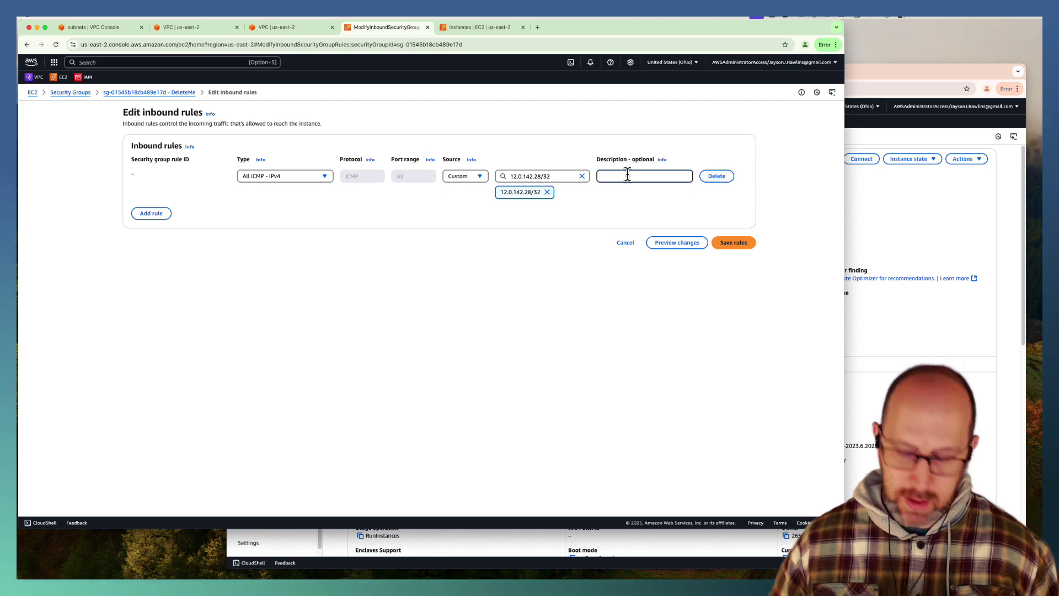
pyautogui.write('Ping from Account B')
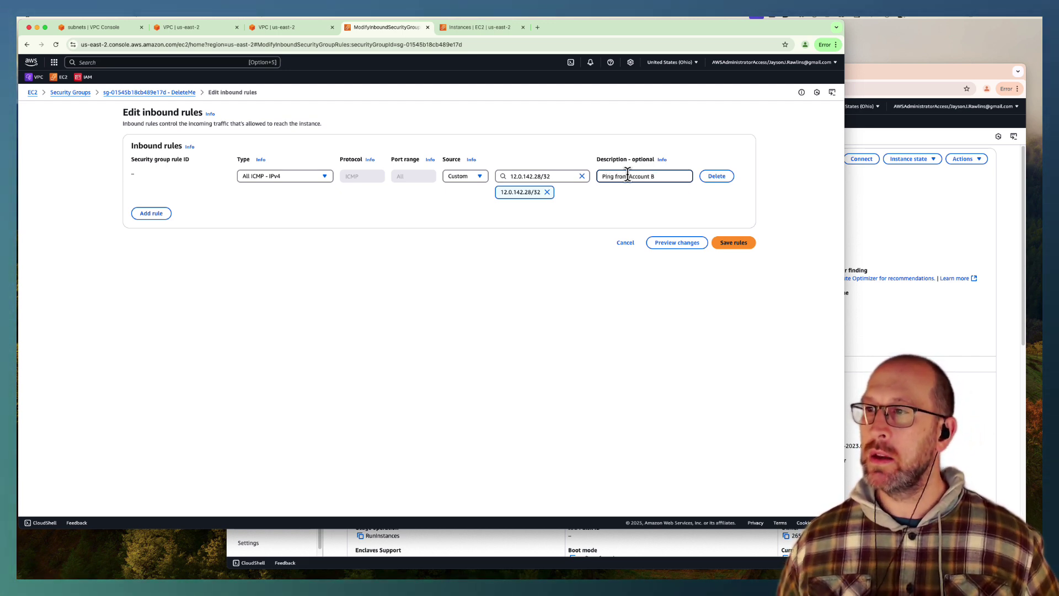
pyautogui.click(732, 244)
# Step: Back in the vpc-b account's window, show ec2-b's security details and open its security group DeleteMe
pyautogui.click(891, 227)
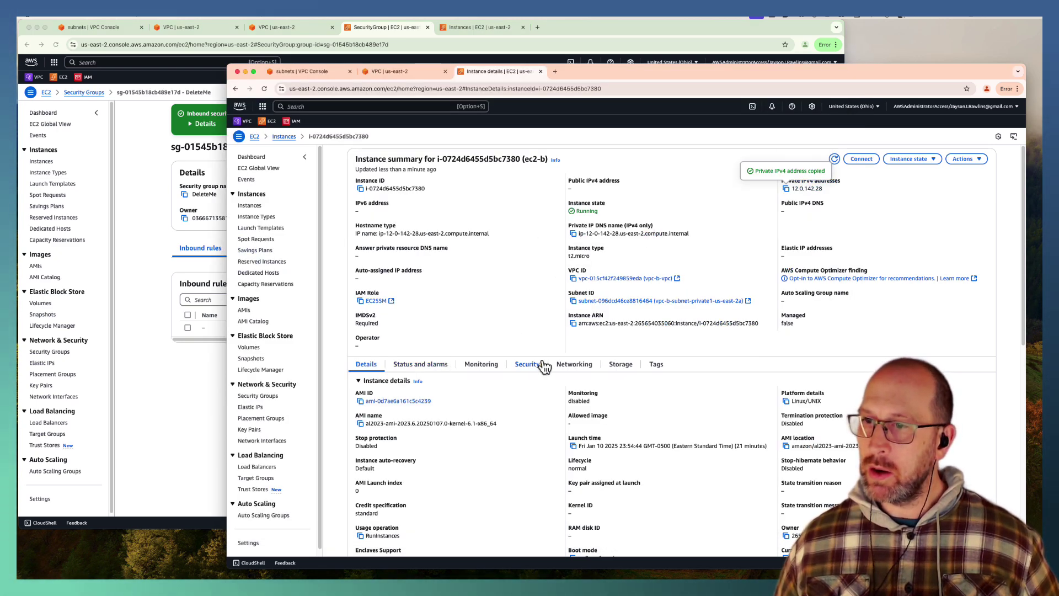
pyautogui.click(558, 368)
pyautogui.click(526, 368)
pyautogui.scroll(-5, 478, 267)
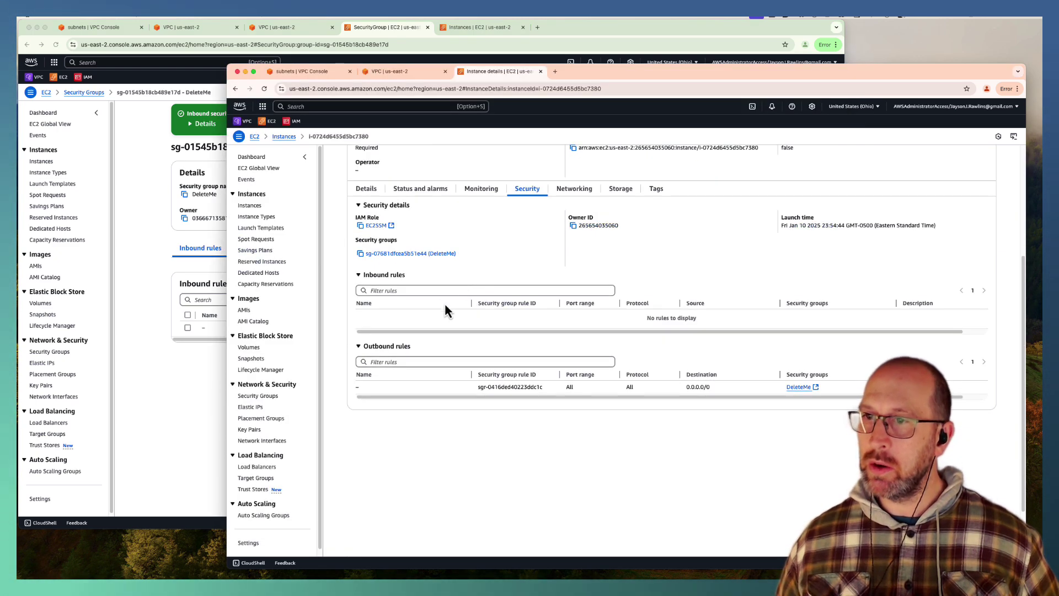
pyautogui.click(387, 254)
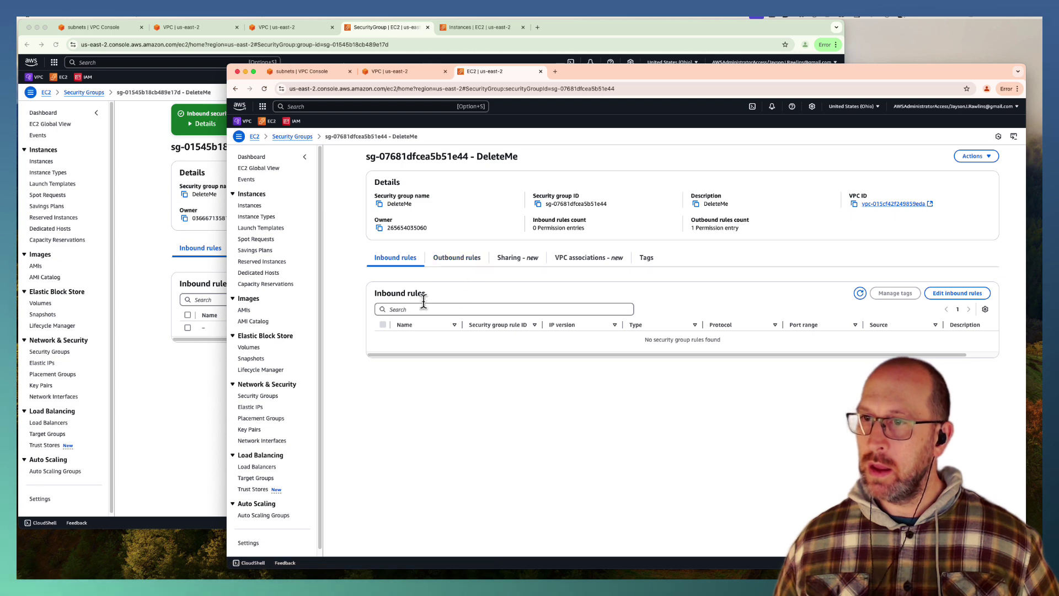
# Step: Add an inbound rule of type All ICMP - IPv4 to ec2-b's security group DeleteMe
pyautogui.click(943, 298)
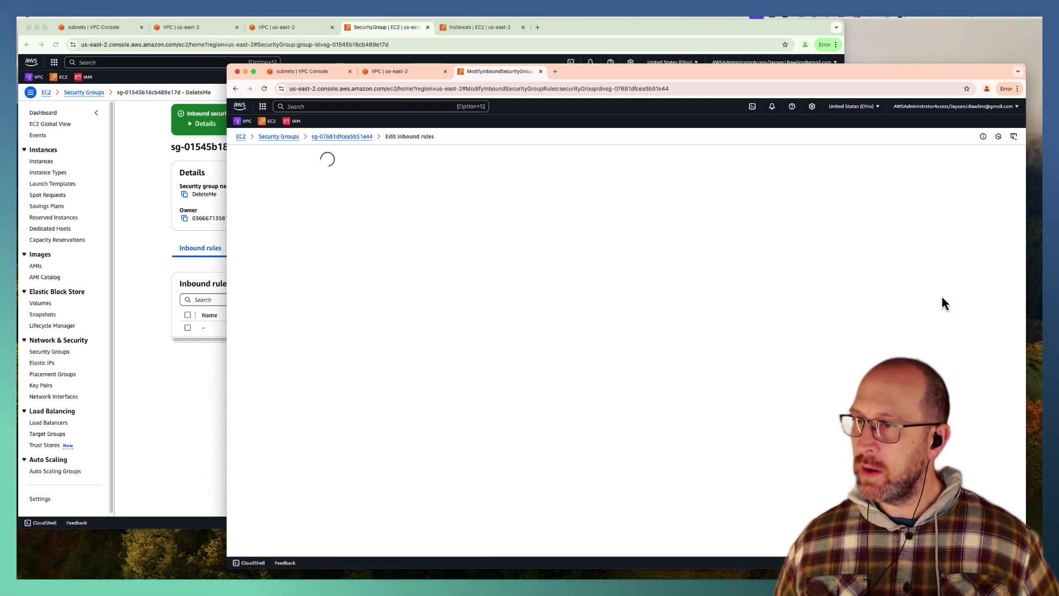
pyautogui.click(358, 233)
pyautogui.click(461, 223)
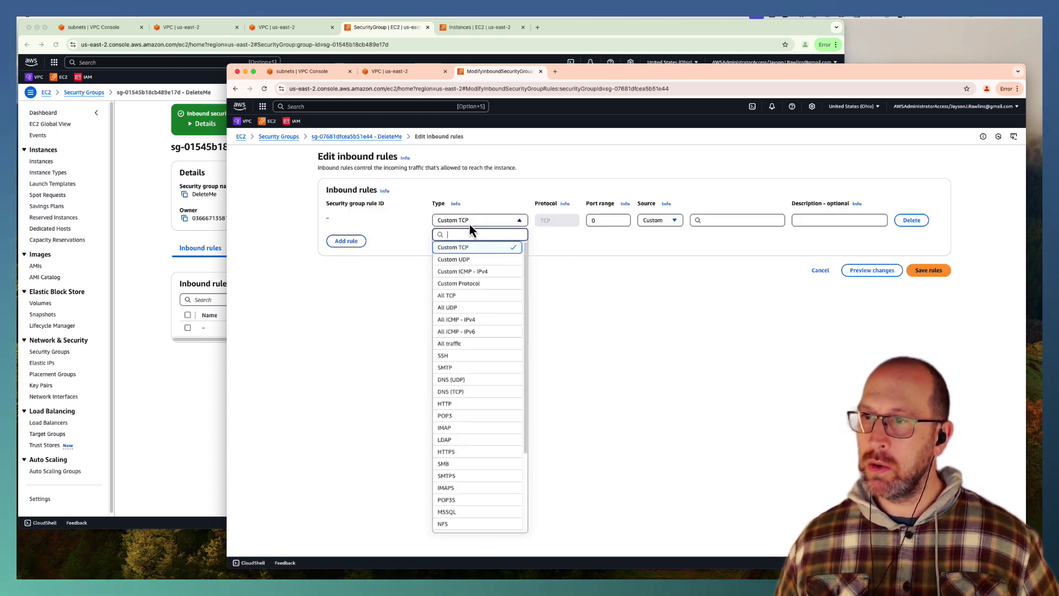
pyautogui.click(453, 320)
pyautogui.click(719, 220)
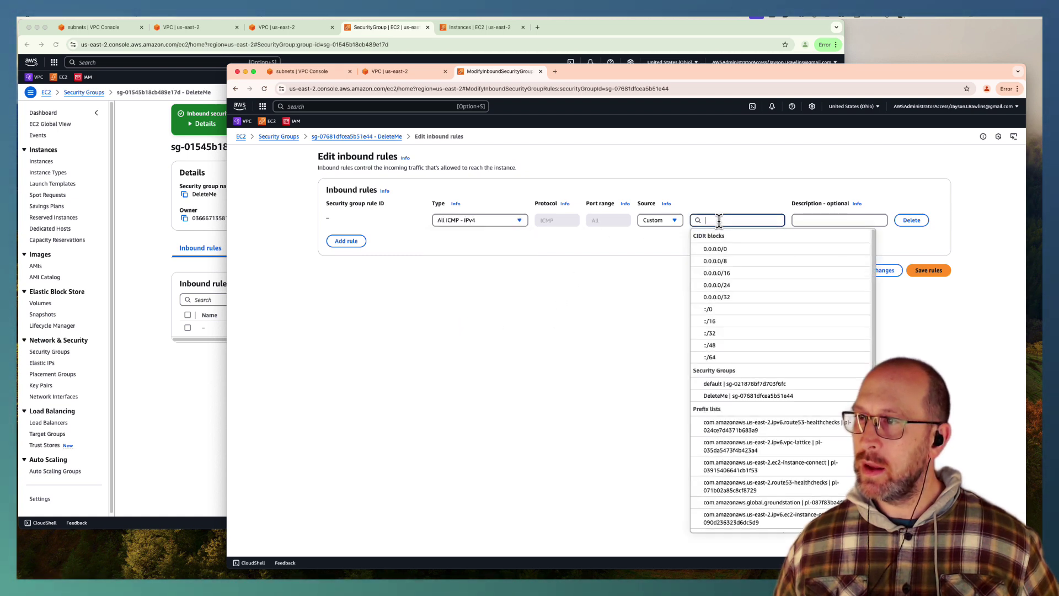
pyautogui.click(617, 288)
# Step: Open ec2-a in the vpc-a account, copy its private IPv4 address and return to ec2-b's inbound rules
pyautogui.click(173, 226)
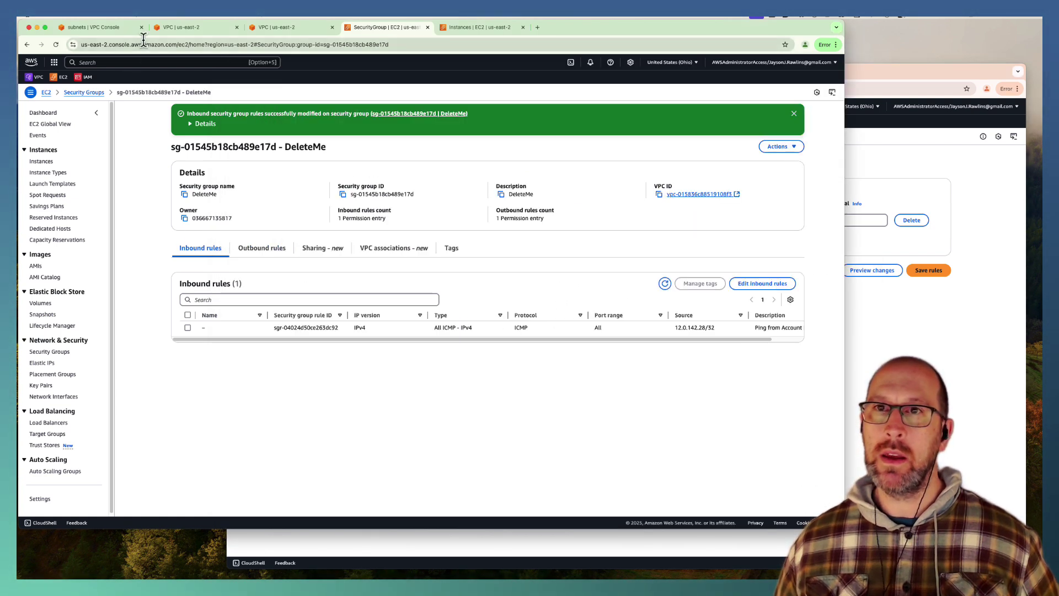
pyautogui.click(478, 27)
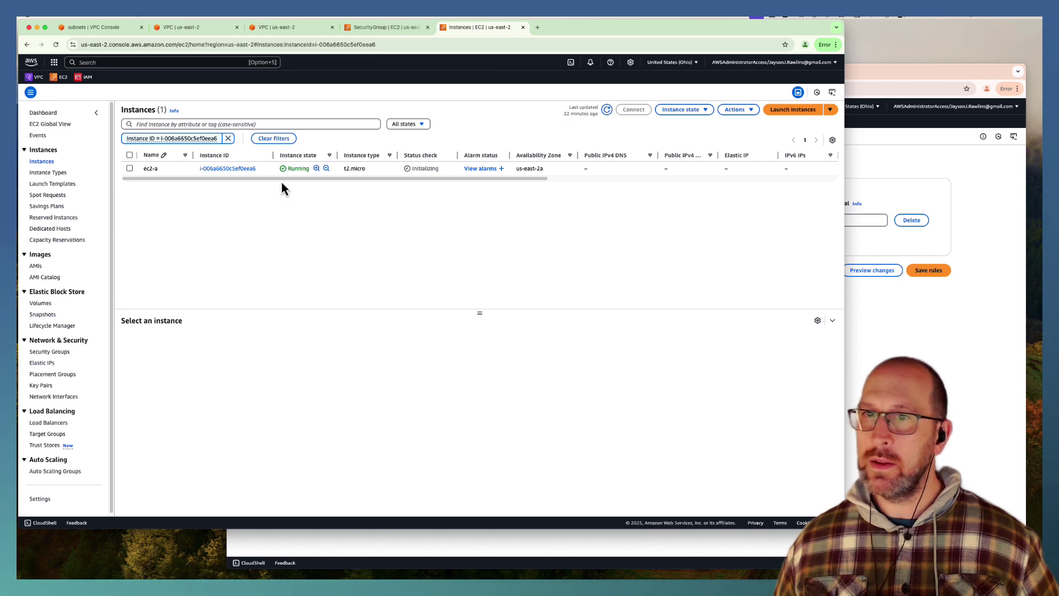
pyautogui.click(241, 169)
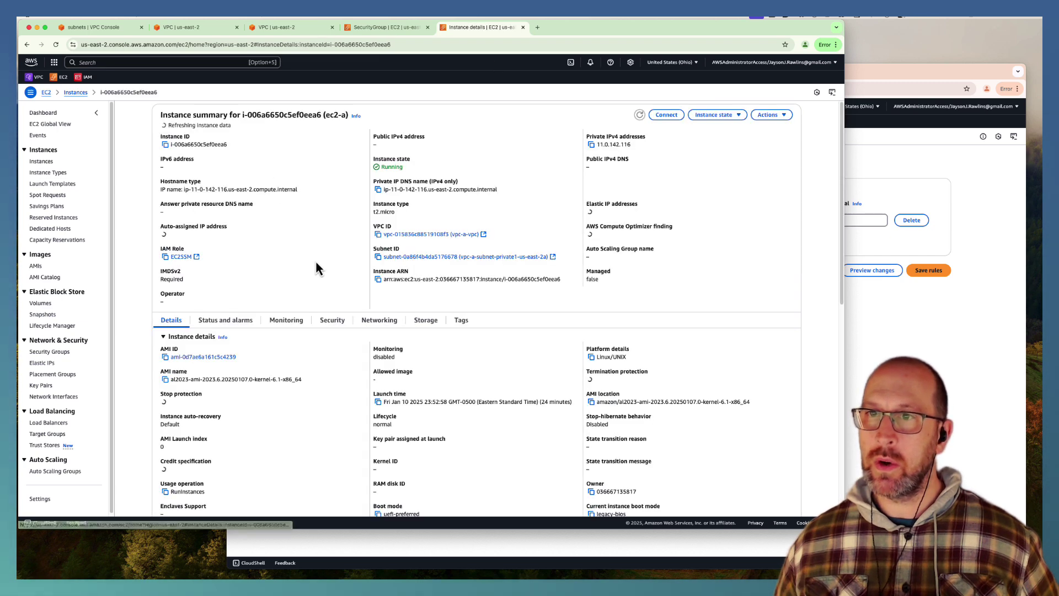
pyautogui.click(592, 144)
pyautogui.click(913, 176)
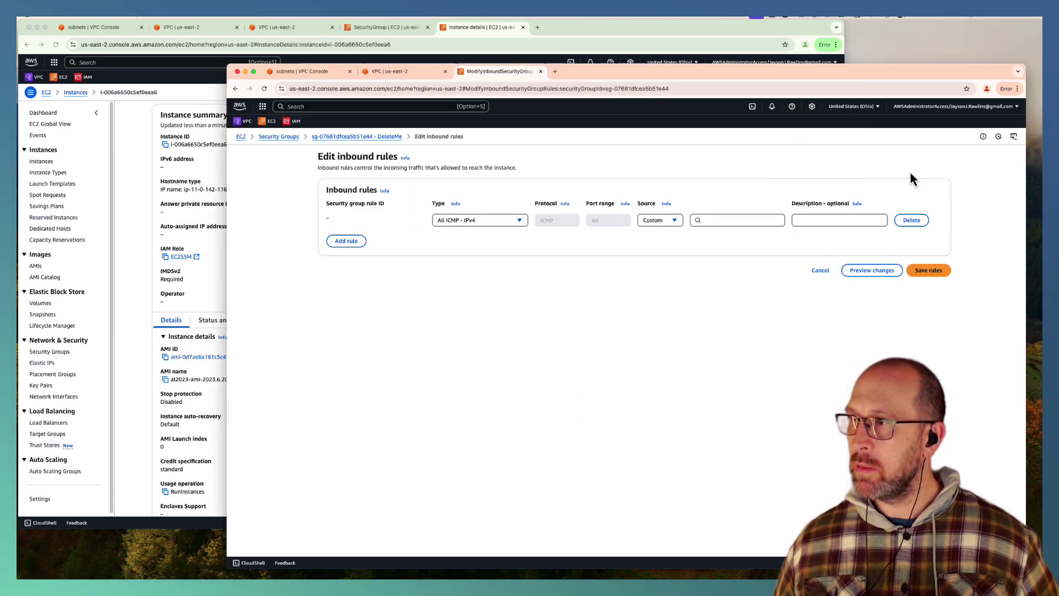
# Step: Set the ICMP rule's source for ec2-b to 11.0.142.116/32, describe it as "Ping from Account A" and save the rules
pyautogui.click(712, 221)
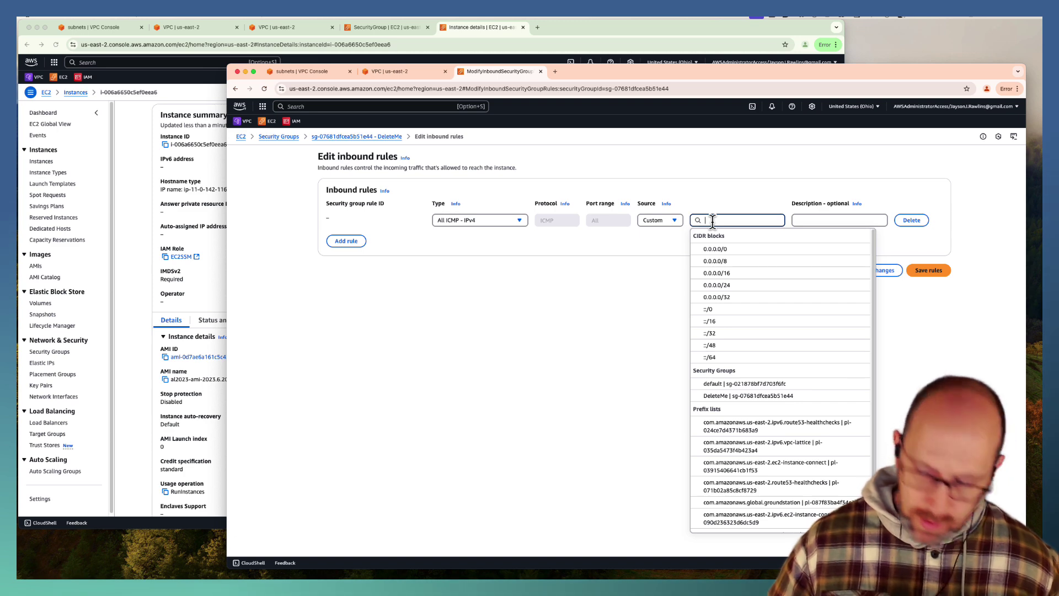
pyautogui.press('super+v')
pyautogui.click(727, 262)
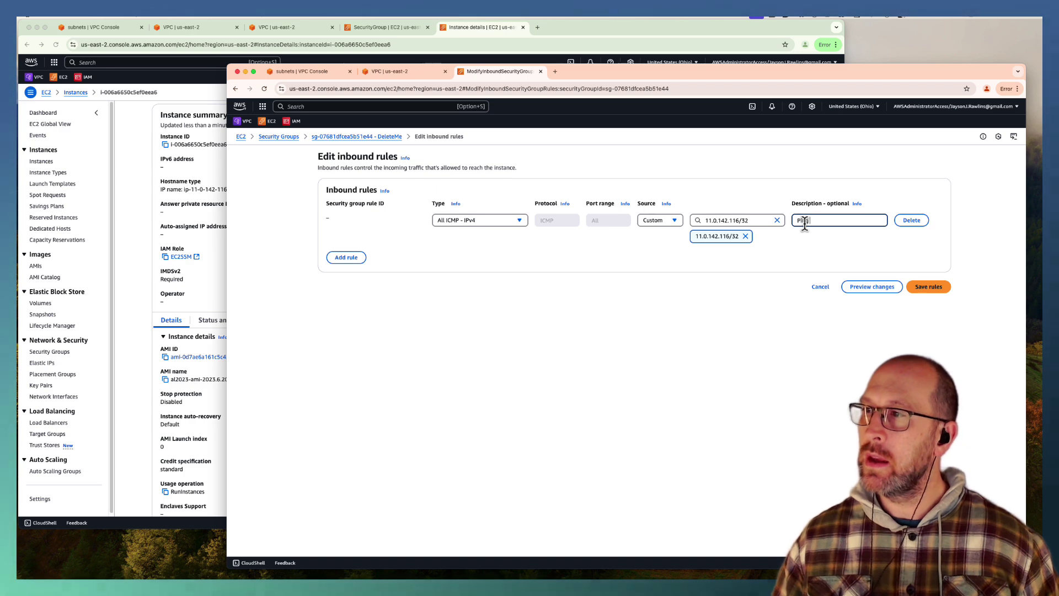
pyautogui.write('Ping from Account A')
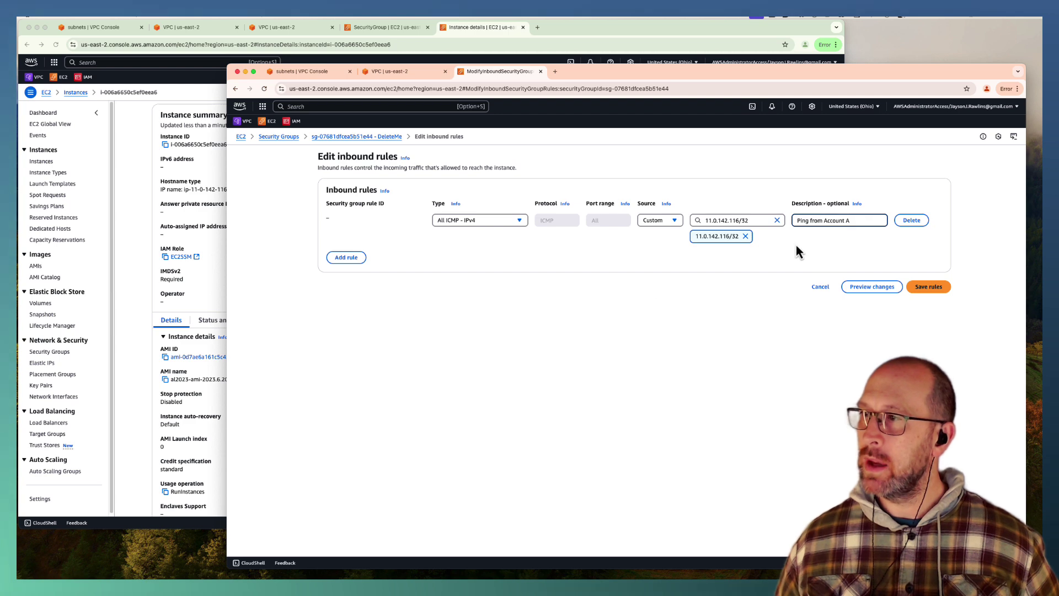
pyautogui.click(933, 287)
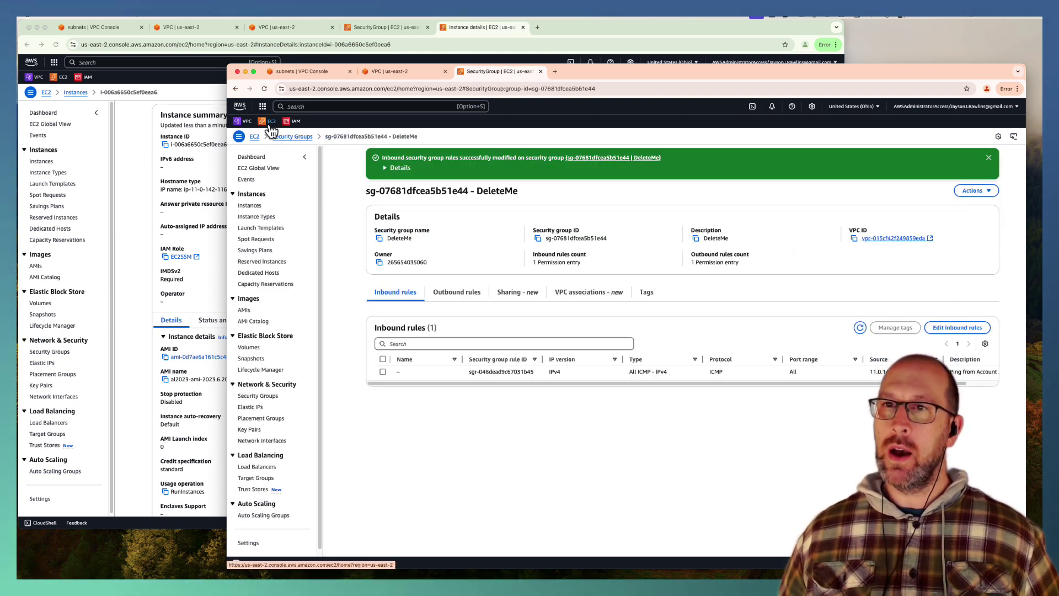
# Step: Open ec2-b from the running instances and start a Session Manager connection to it
pyautogui.click(254, 137)
pyautogui.click(364, 193)
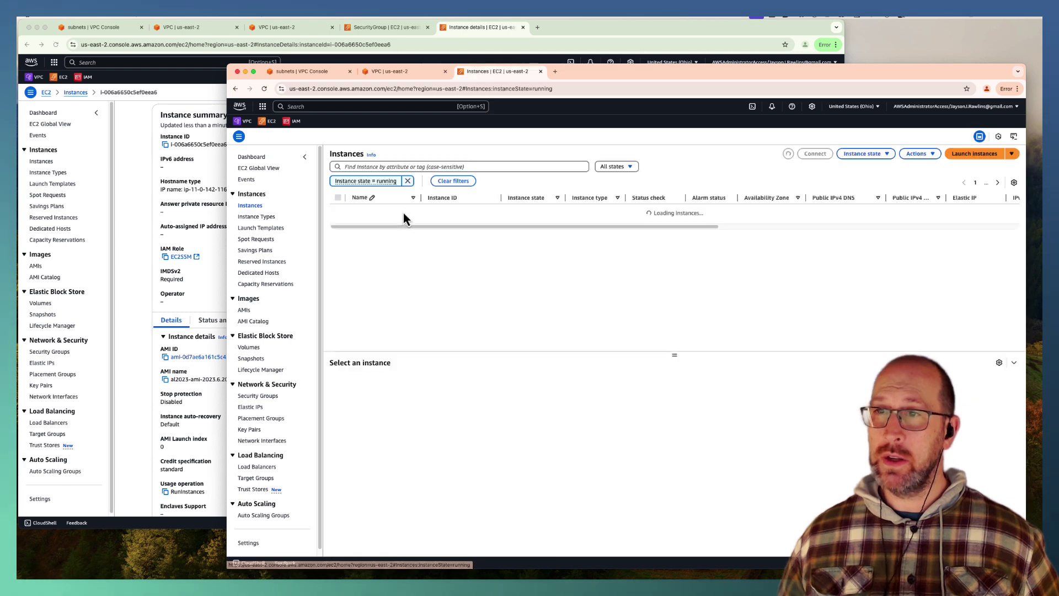
pyautogui.click(451, 220)
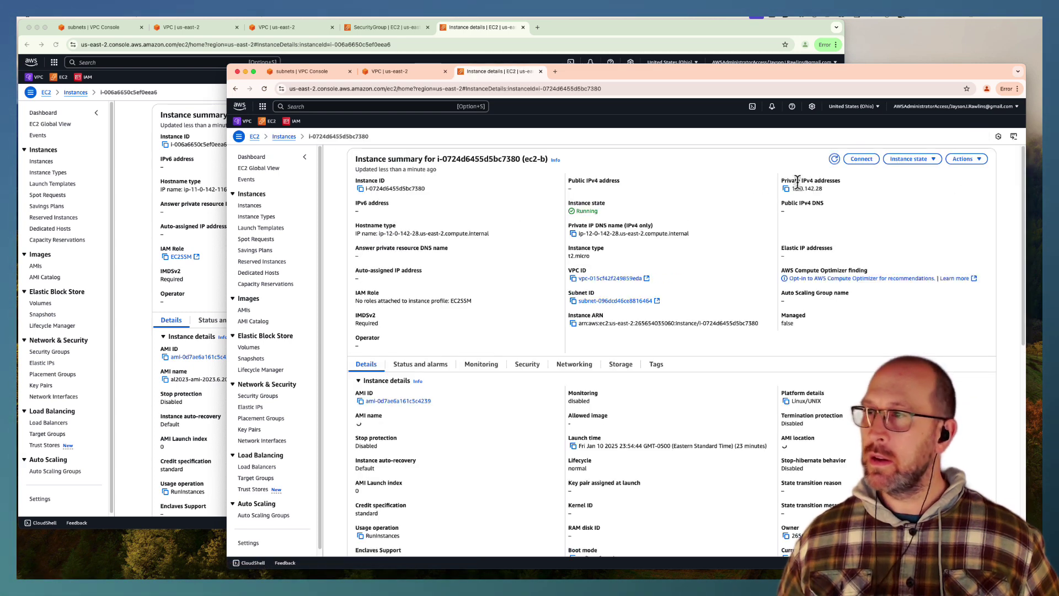
pyautogui.click(862, 159)
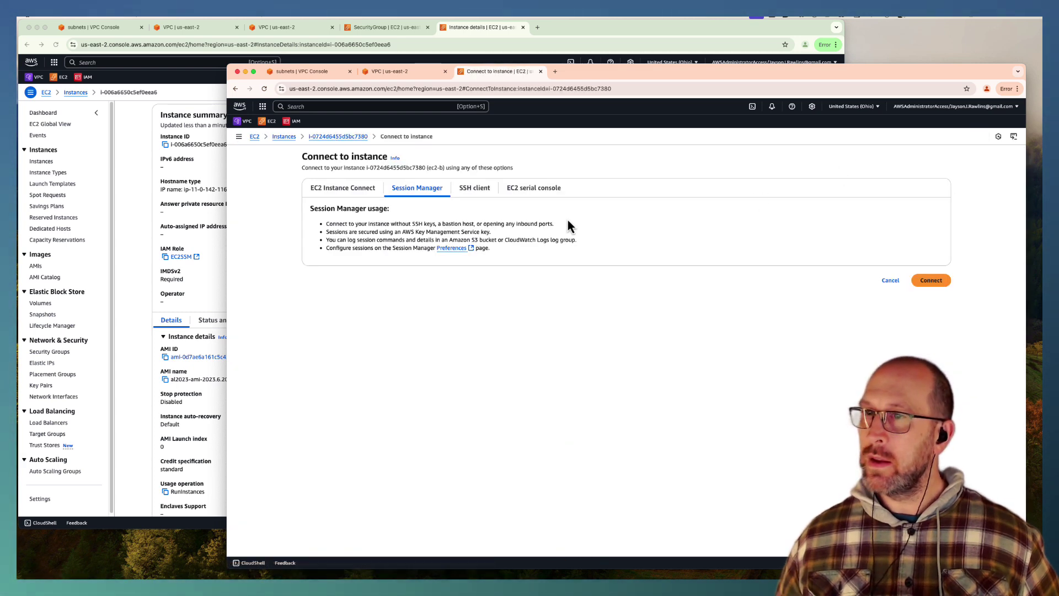
pyautogui.click(930, 281)
# Step: Switch to the vpc-a account's window and start a Session Manager connection to ec2-a
pyautogui.click(128, 165)
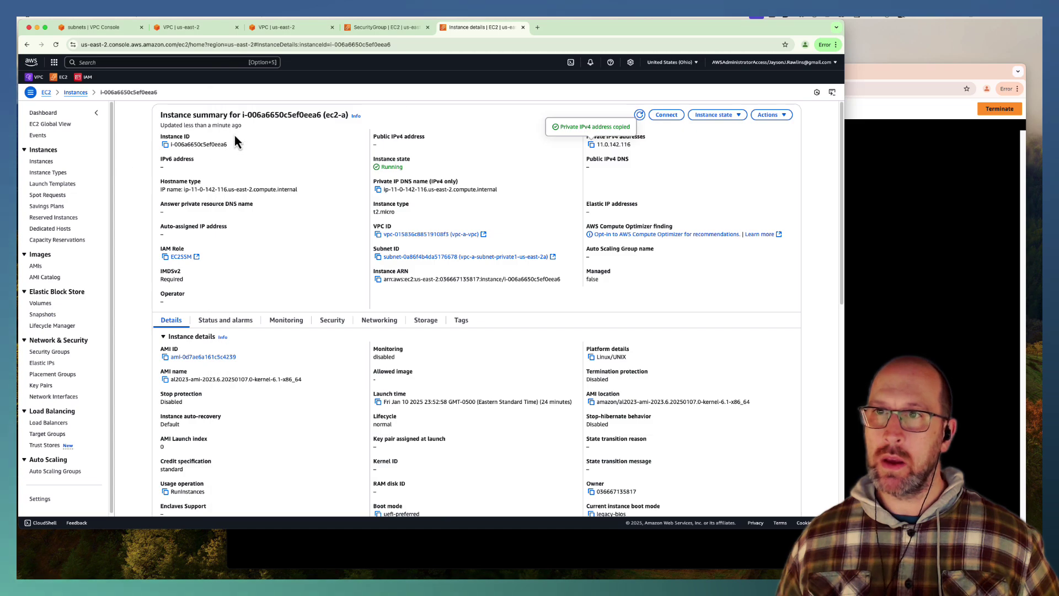
pyautogui.click(666, 115)
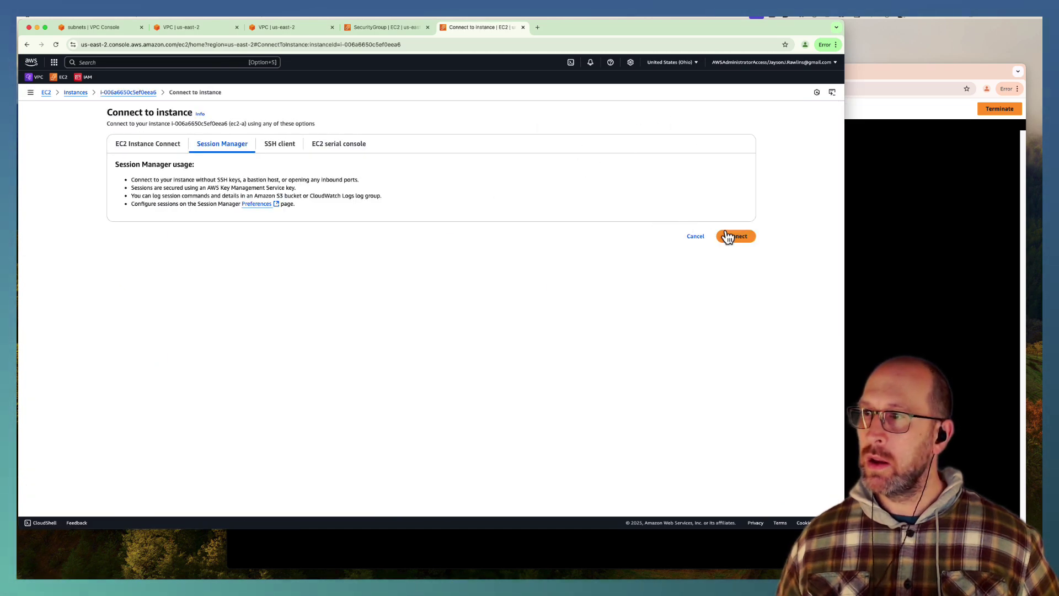
pyautogui.click(728, 236)
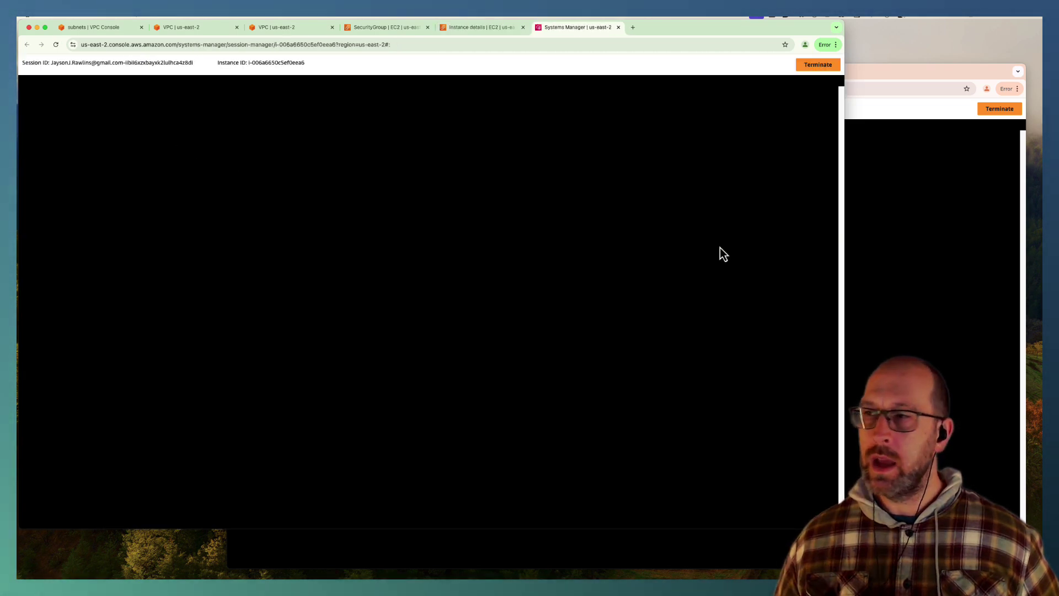
# Step: Run hostname -i in the ec2-b session and in the ec2-a session to show each instance's private address
pyautogui.click(872, 250)
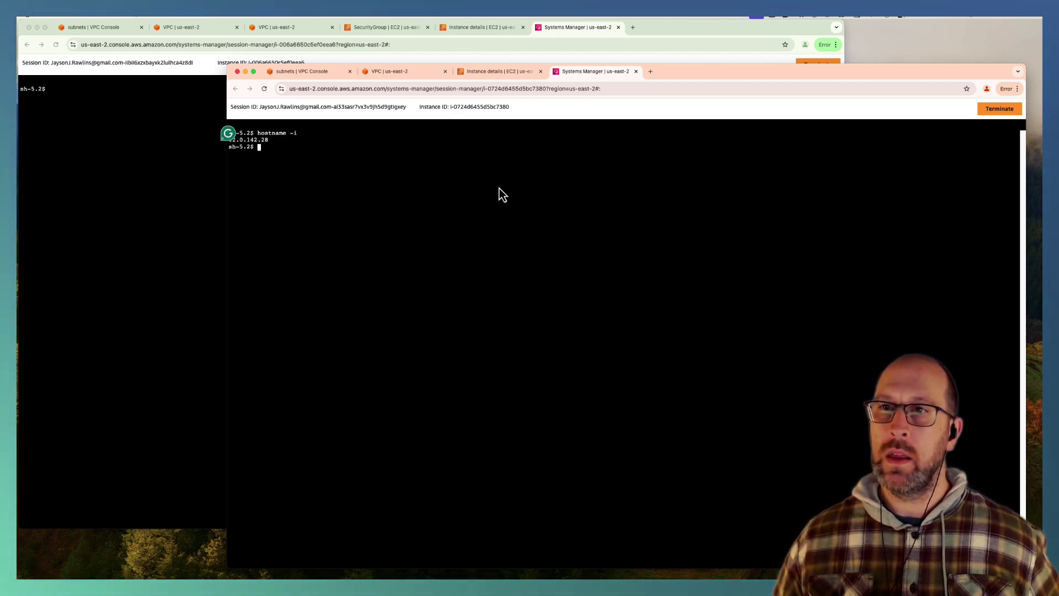
pyautogui.click(124, 228)
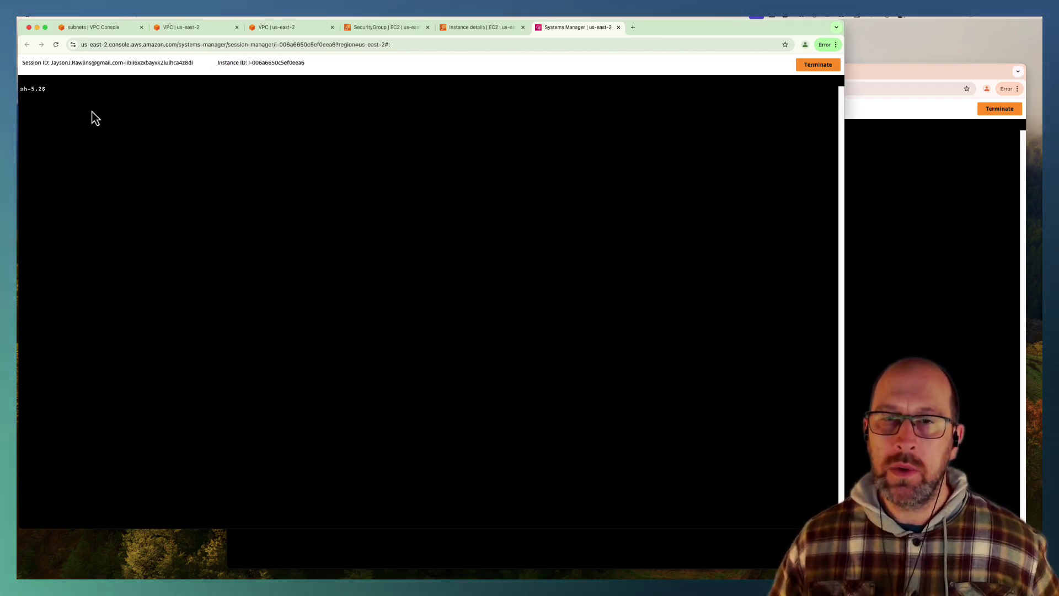
pyautogui.write('hos')
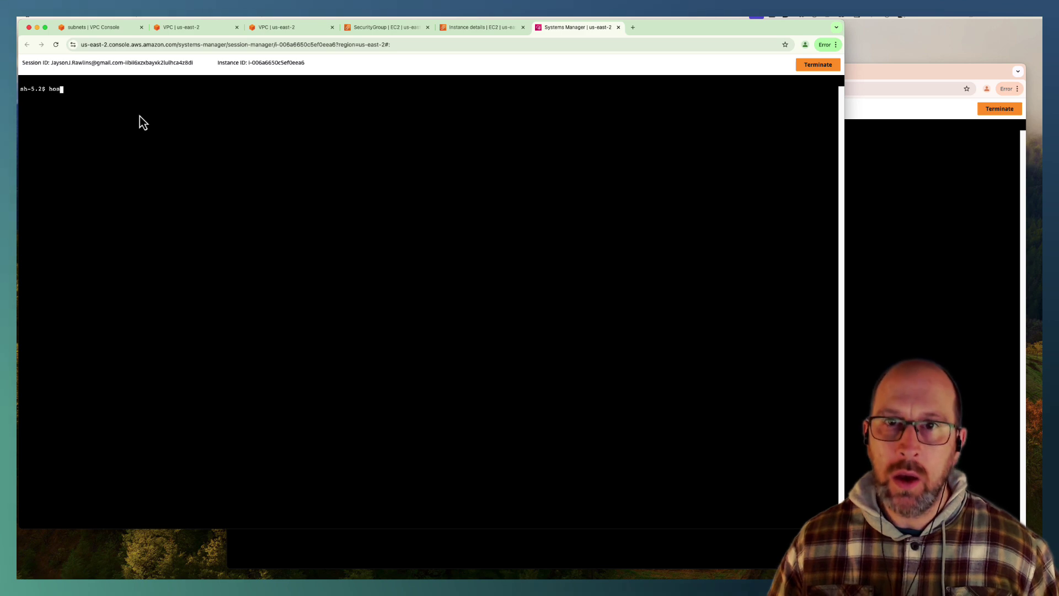
pyautogui.write('tname -i')
pyautogui.press('Return')
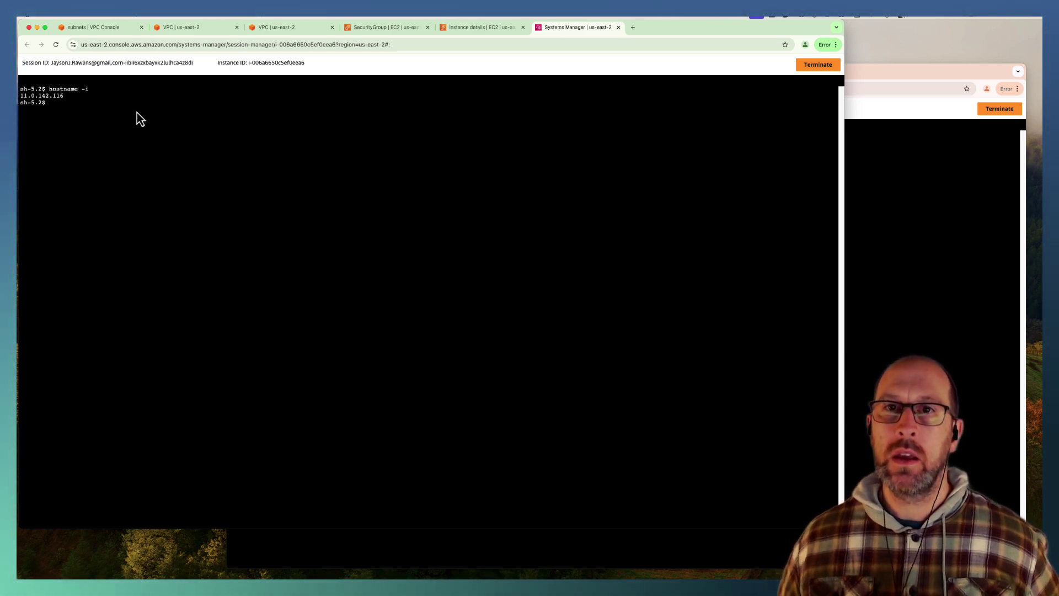
# Step: Copy ec2-b's private IP address from the hostname output in its session
pyautogui.click(872, 188)
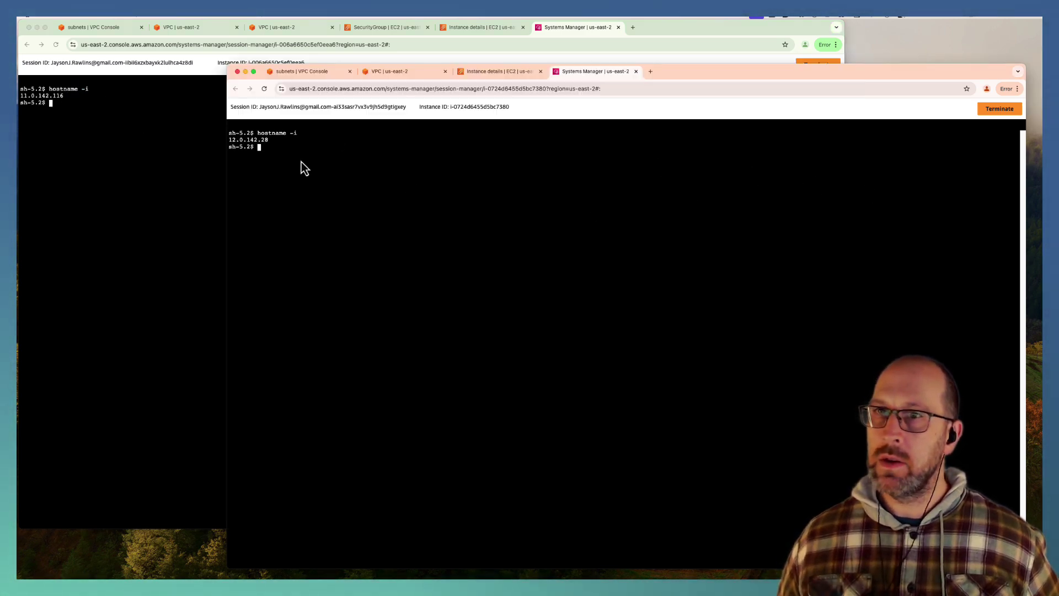
pyautogui.doubleClick(256, 141)
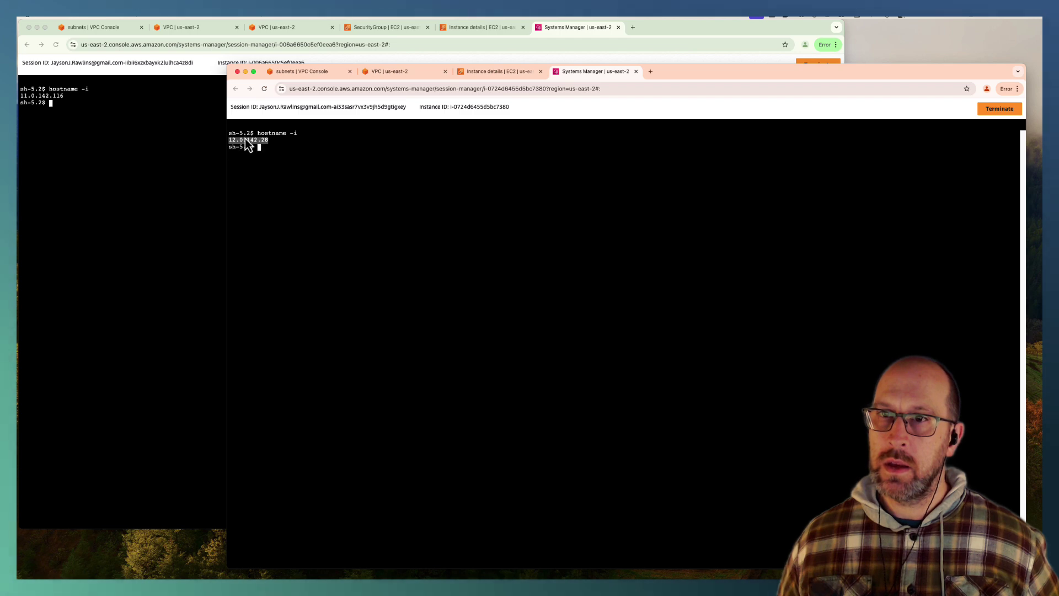
pyautogui.doubleClick(244, 134)
pyautogui.click(234, 143)
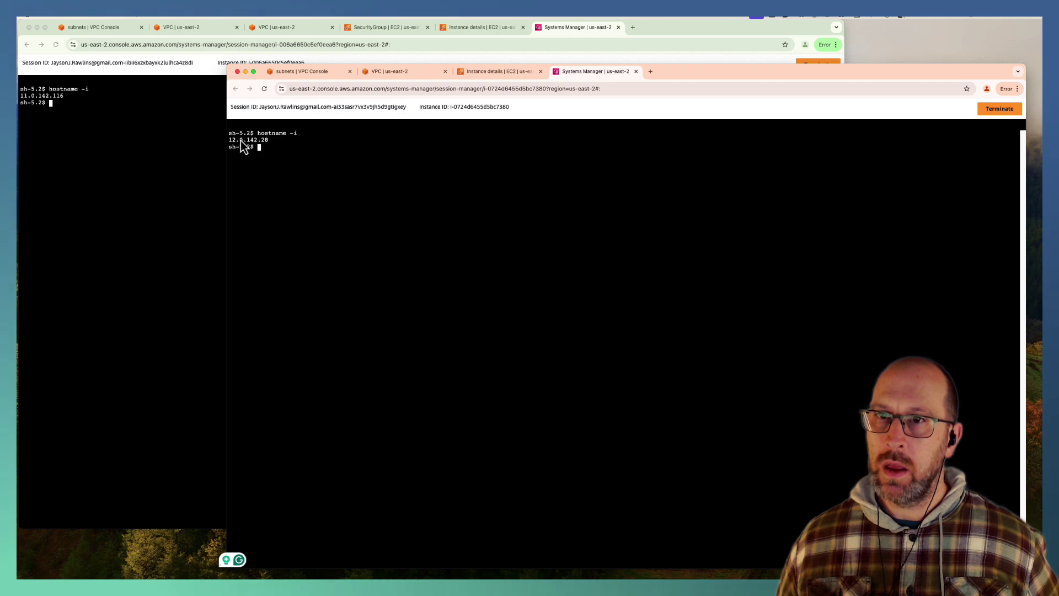
pyautogui.doubleClick(241, 140)
pyautogui.press('super+c')
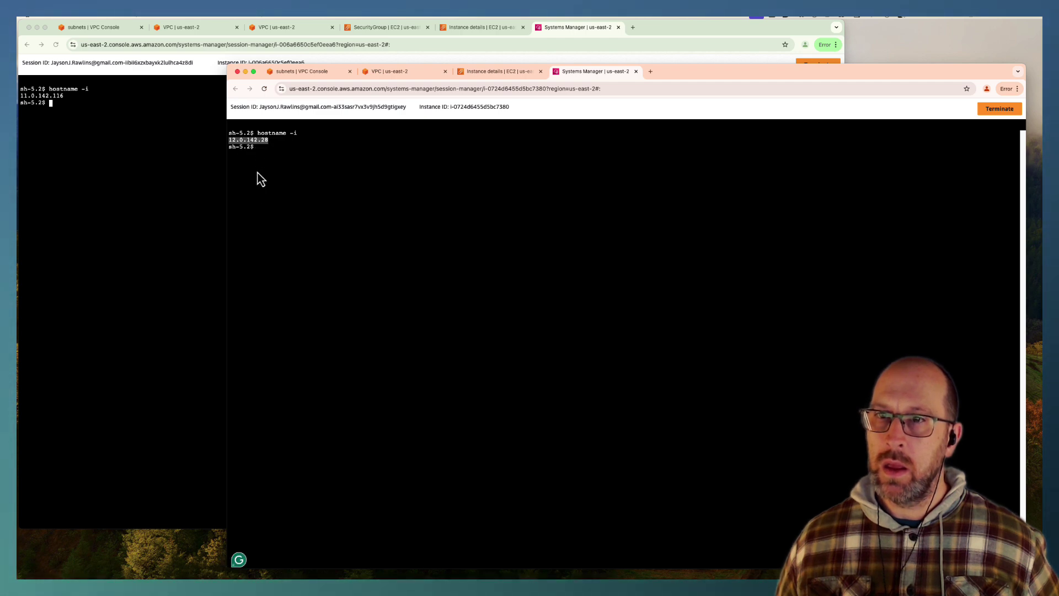
# Step: Ping ec2-b at 12.0.142.28 from the ec2-a session
pyautogui.click(143, 178)
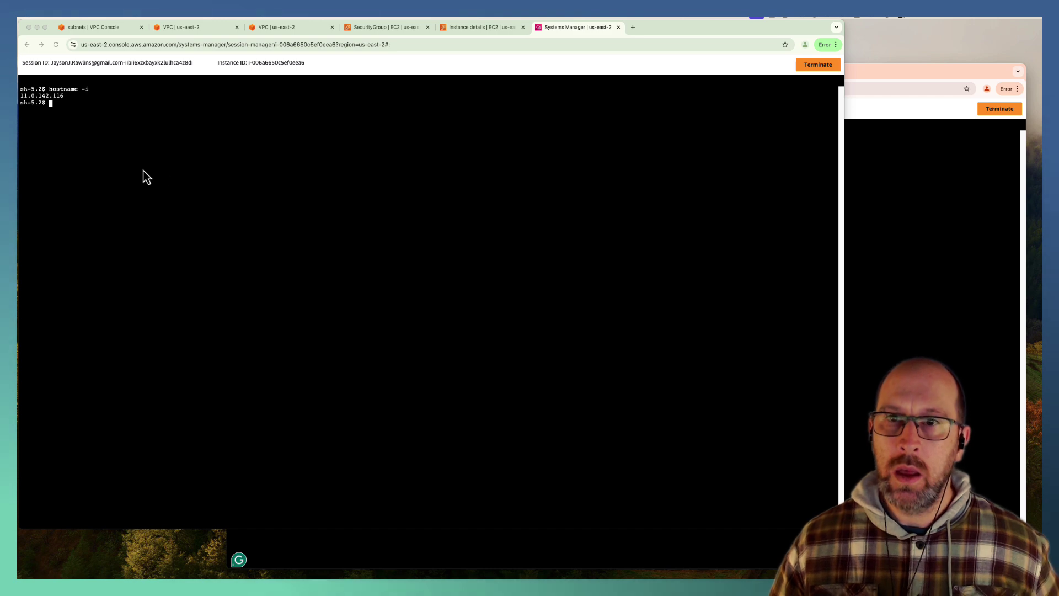
pyautogui.write('ping')
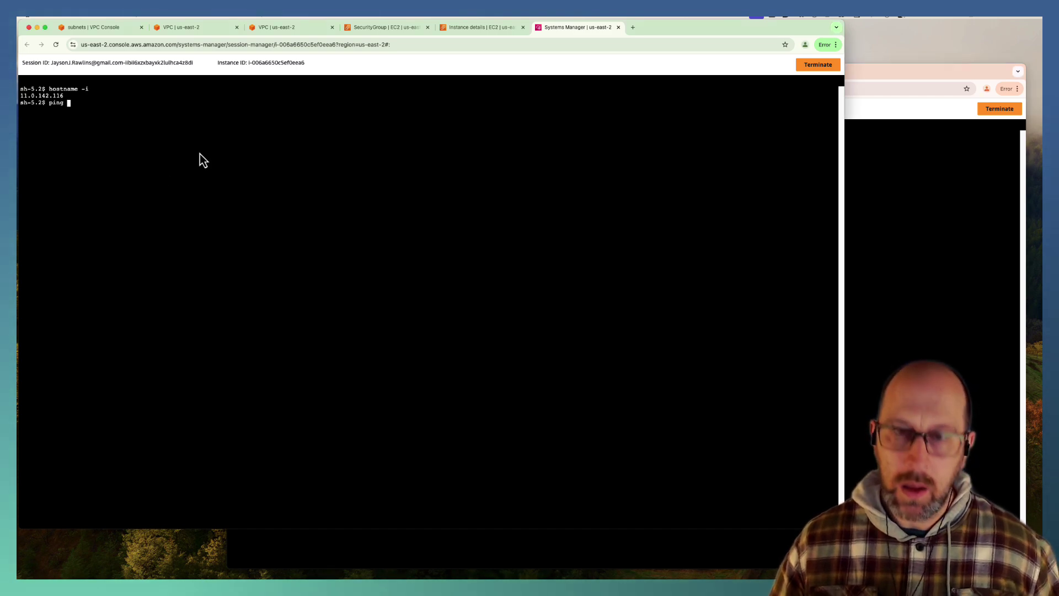
pyautogui.press('super+v')
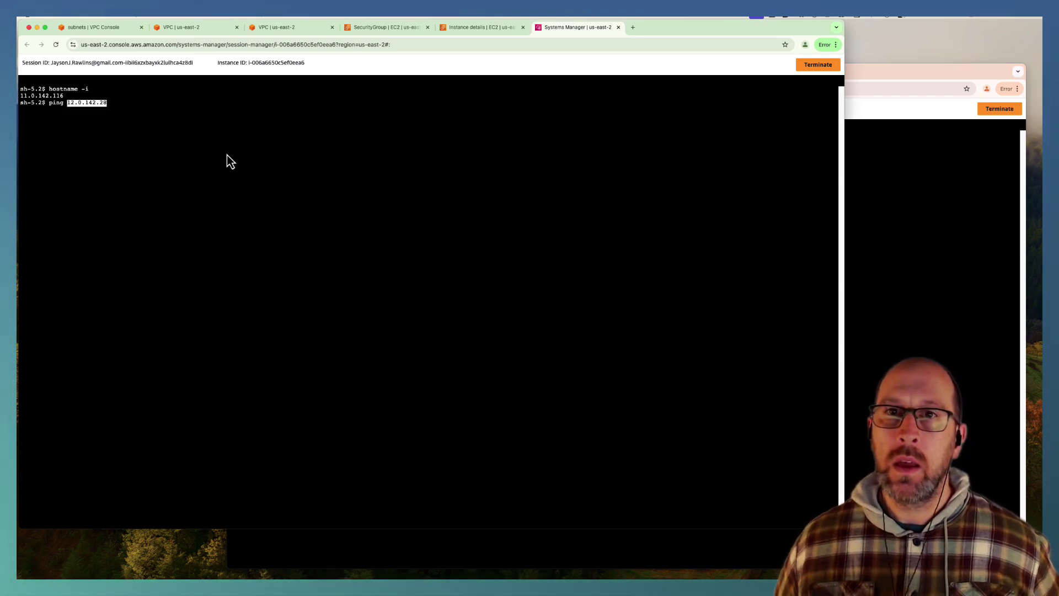
pyautogui.press('Return')
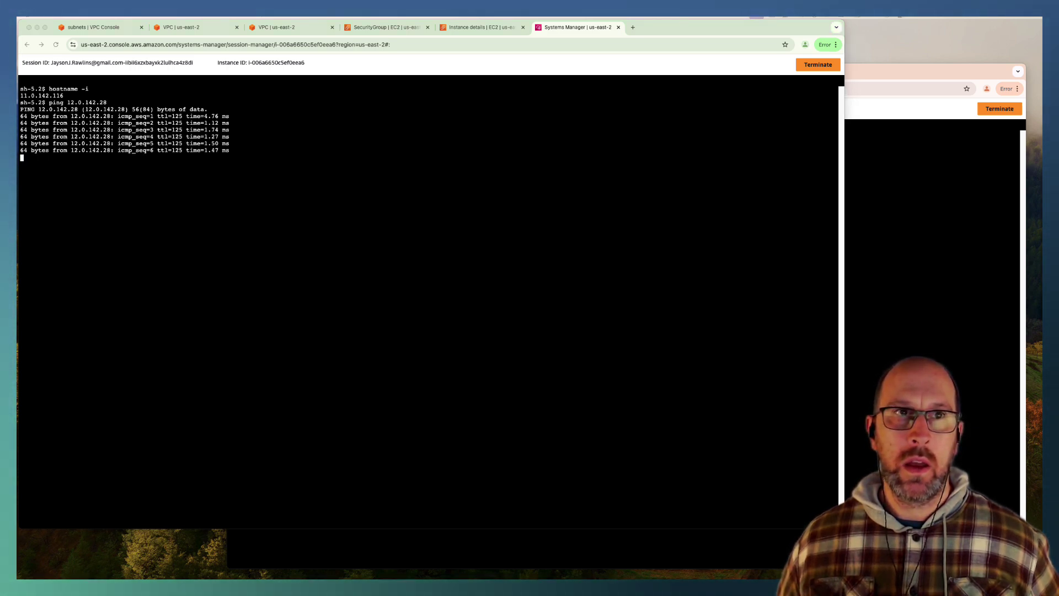
pyautogui.click(177, 195)
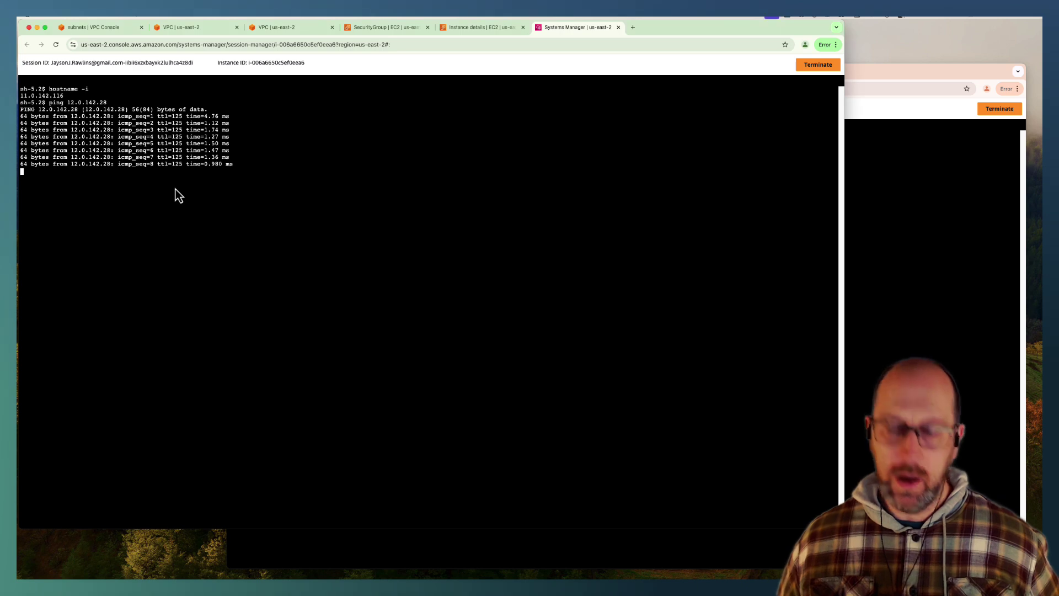
# Step: Ping ec2-a at 11.0.142.116 from the ec2-b session
pyautogui.click(889, 221)
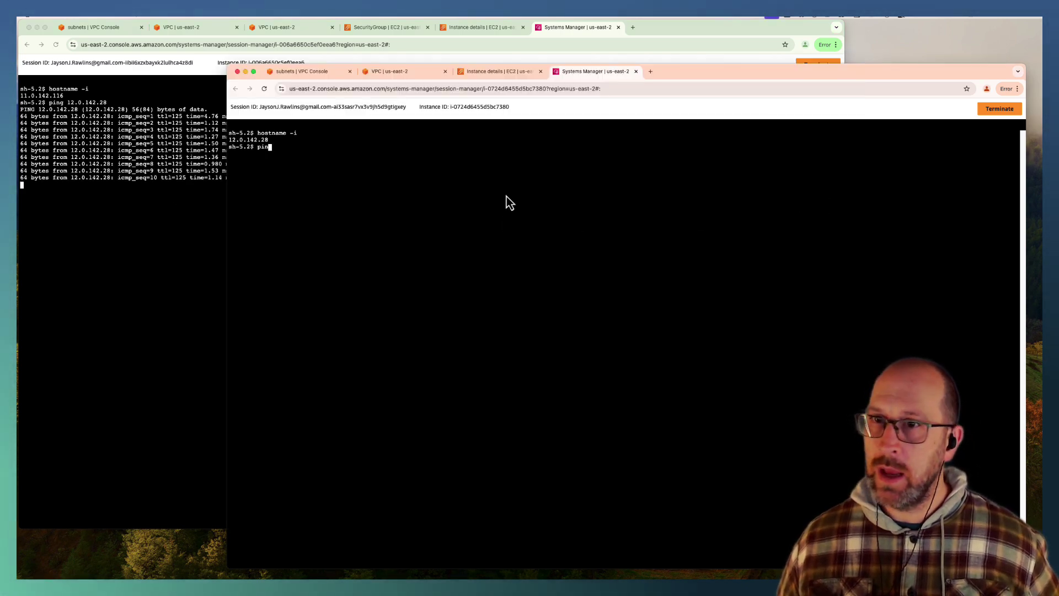
pyautogui.write('ping ')
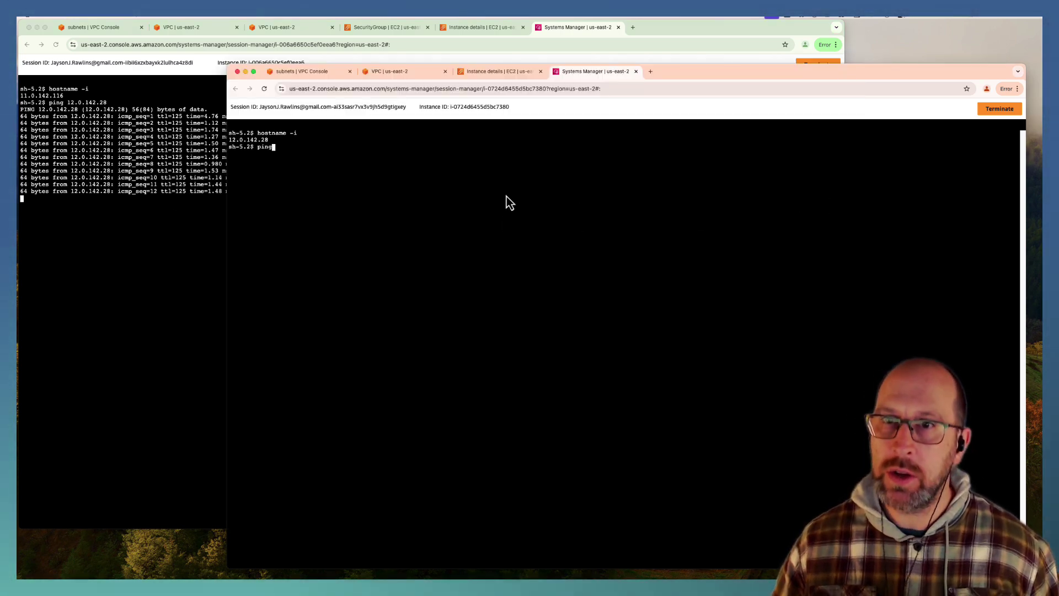
pyautogui.write('11.0')
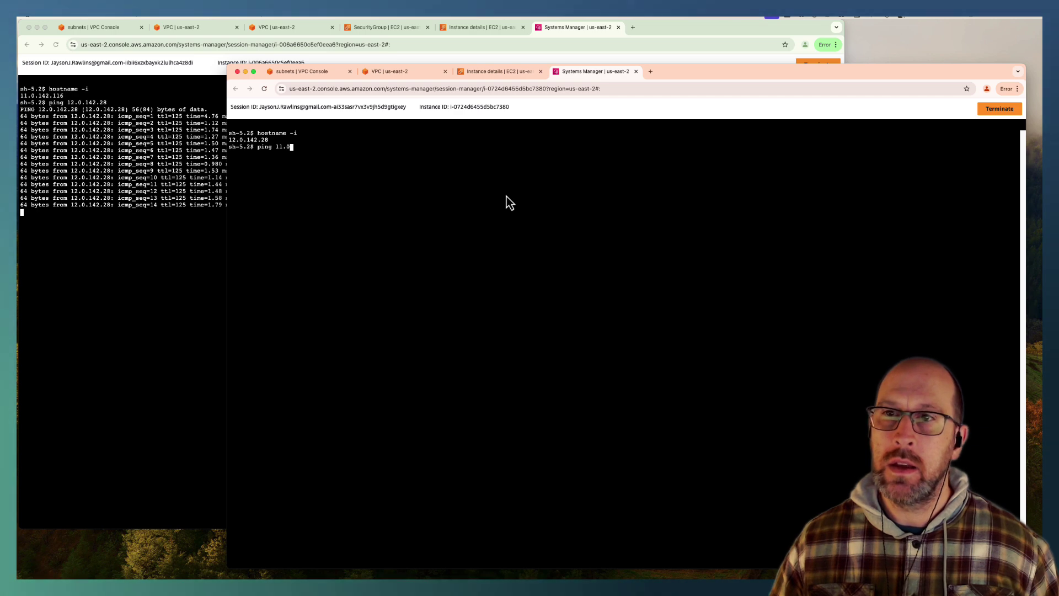
pyautogui.write('.14')
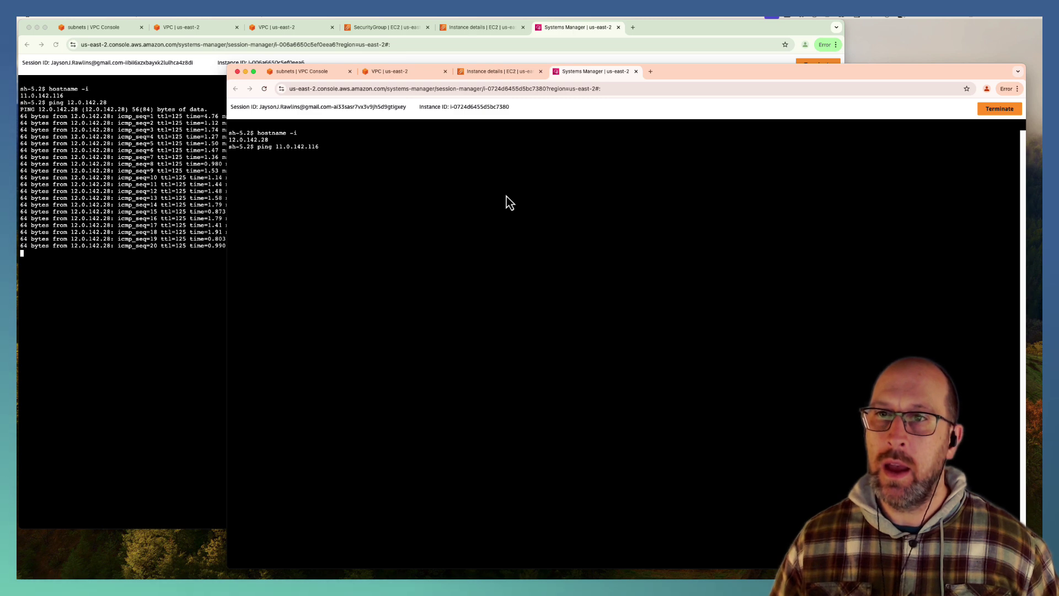
pyautogui.write('2.116')
pyautogui.press('Return')
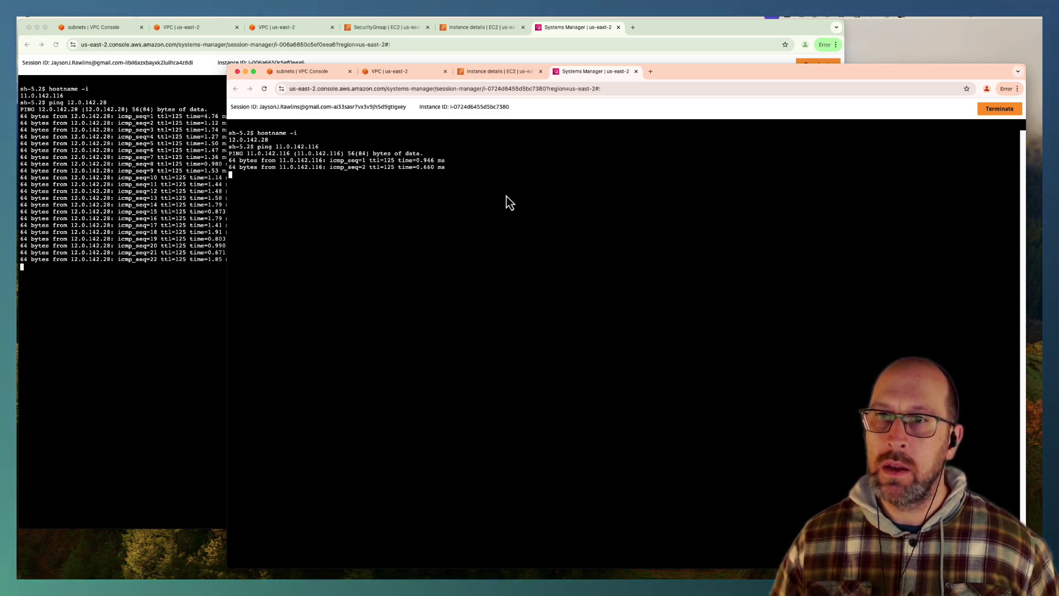
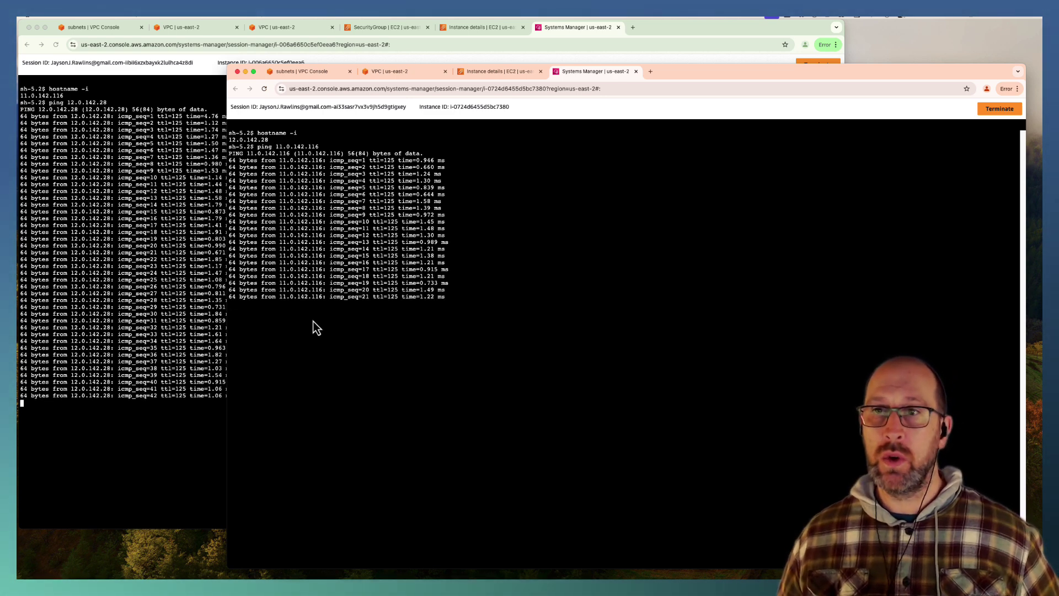
# Step: Stop the running pings in both the ec2-a and ec2-b sessions
pyautogui.click(97, 442)
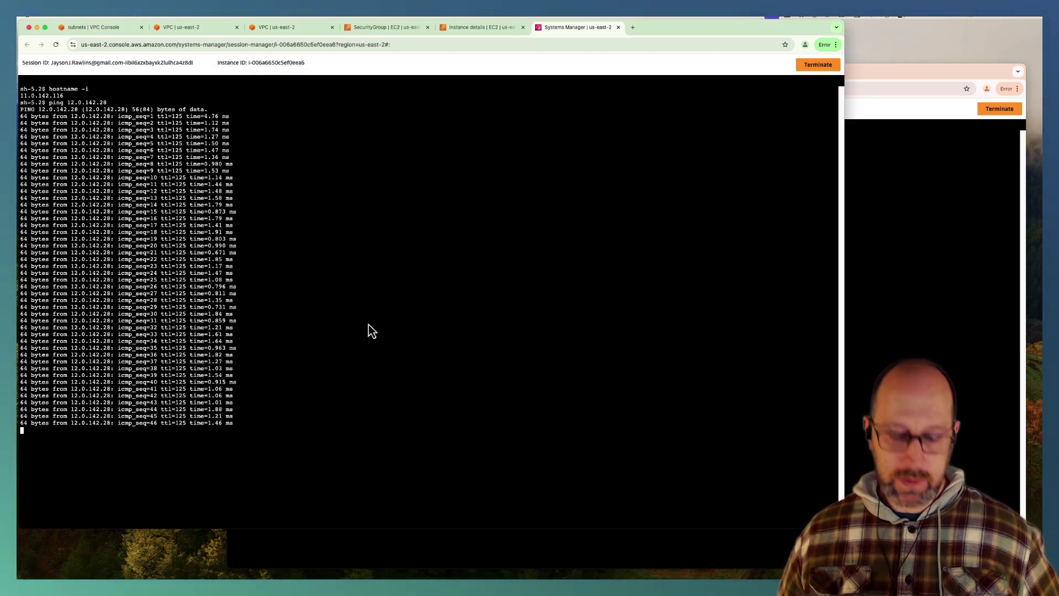
pyautogui.hotkey('ctrl', 'c')
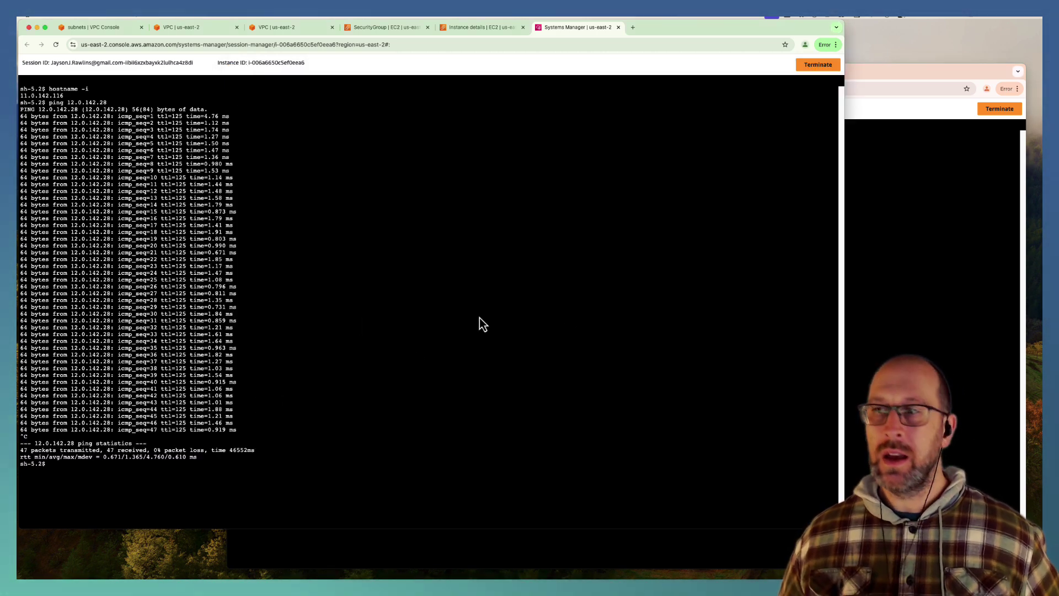
pyautogui.click(892, 266)
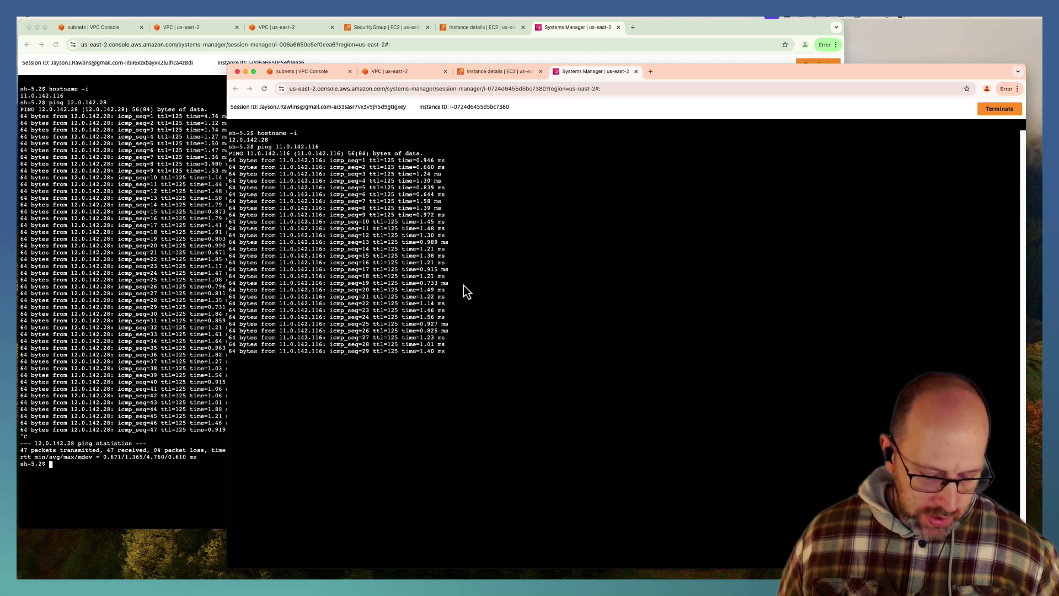
pyautogui.hotkey('ctrl', 'c')
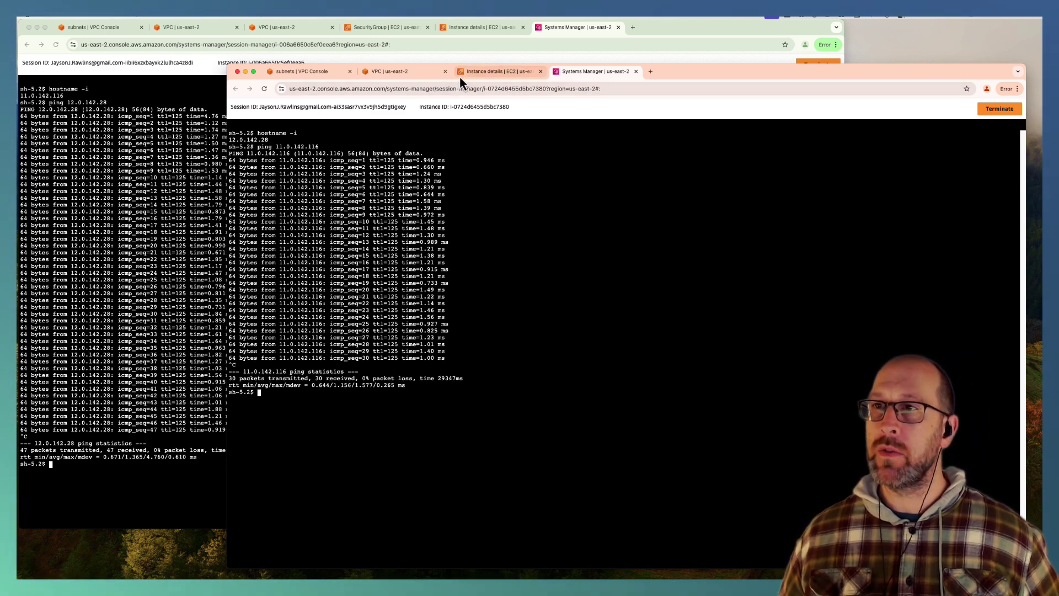
# Step: Return to ec2-b's instance details and review its security group's inbound and outbound rules
pyautogui.click(486, 72)
pyautogui.scroll(-3, 485, 386)
pyautogui.click(527, 301)
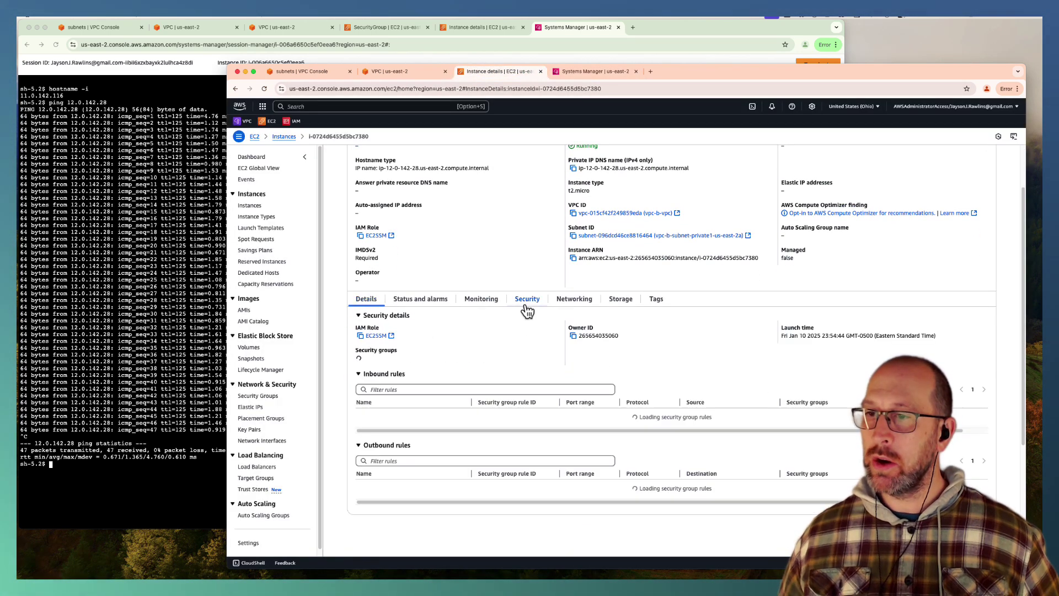
pyautogui.scroll(-3, 554, 376)
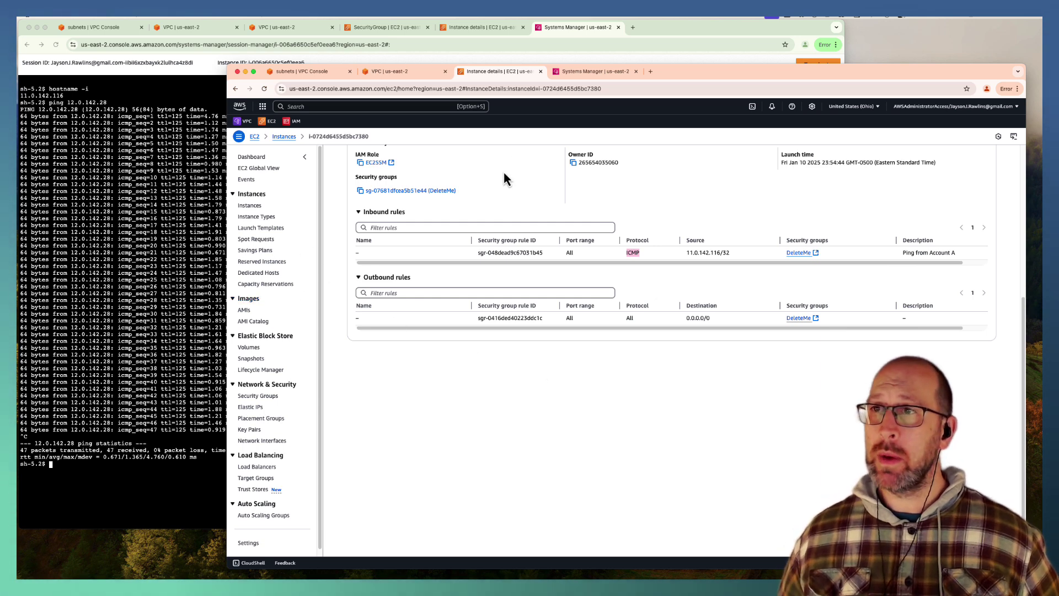
# Step: Review the routes of the vpc-b-rtb-private1-us-east-2a route table and dismiss its update notice
pyautogui.click(134, 314)
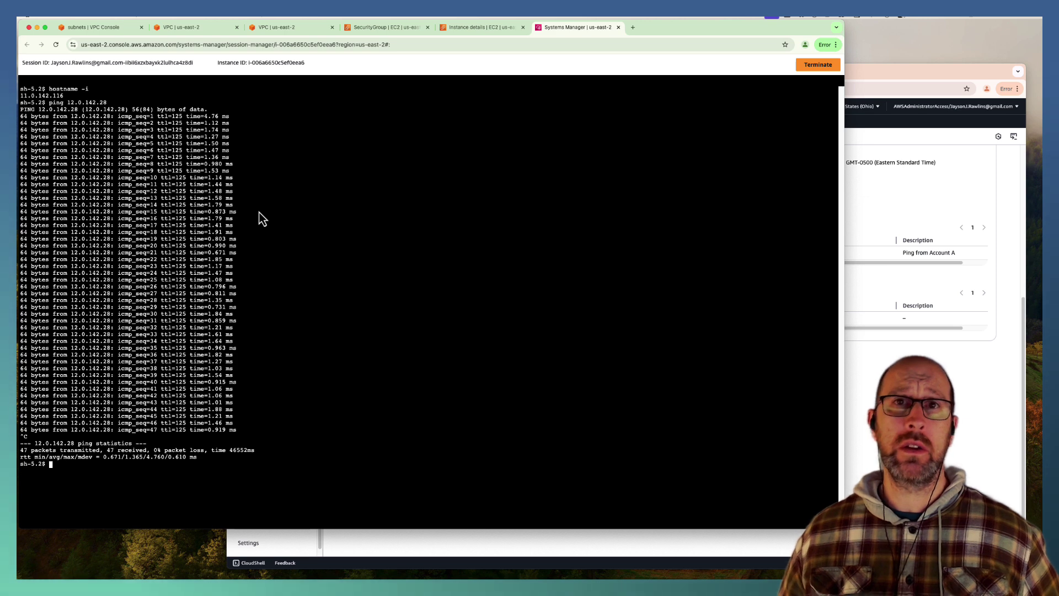
pyautogui.click(846, 191)
pyautogui.scroll(5, 497, 193)
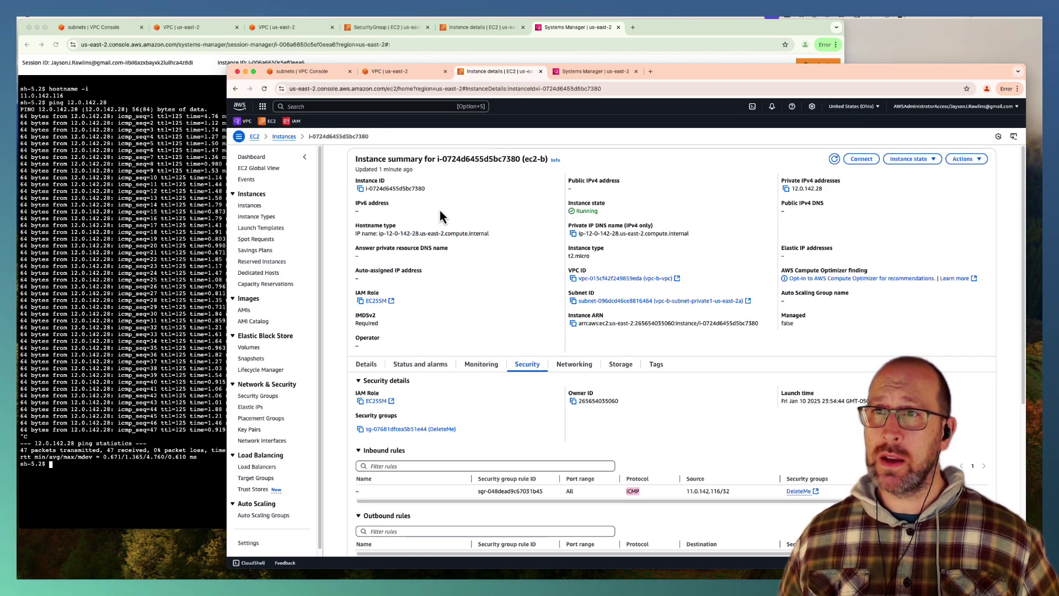
pyautogui.click(385, 72)
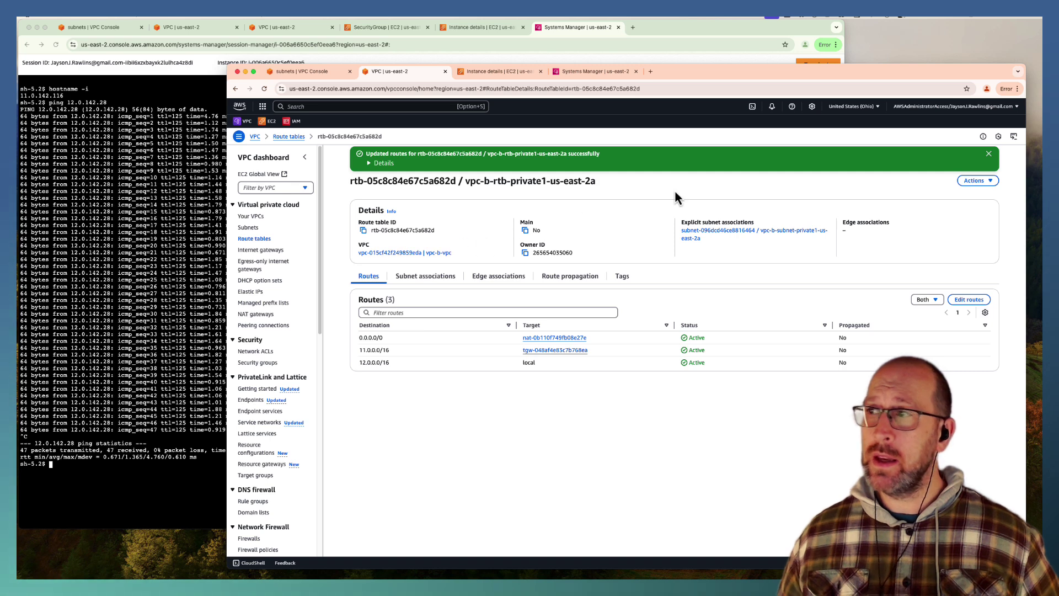
pyautogui.click(987, 155)
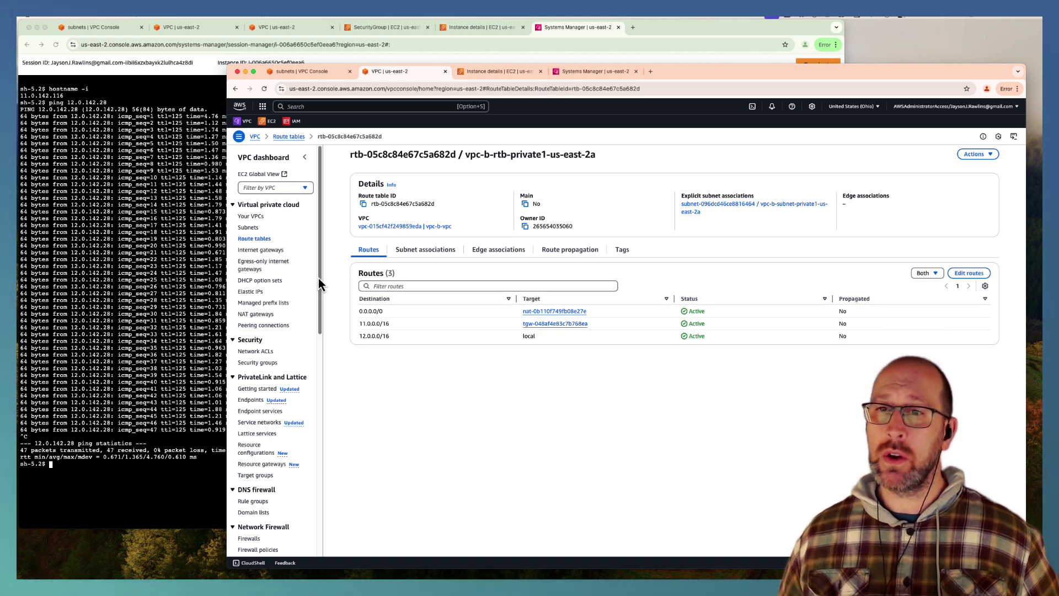
# Step: Terminate the running ec2-a instance in the account that holds vpc-a
pyautogui.click(113, 28)
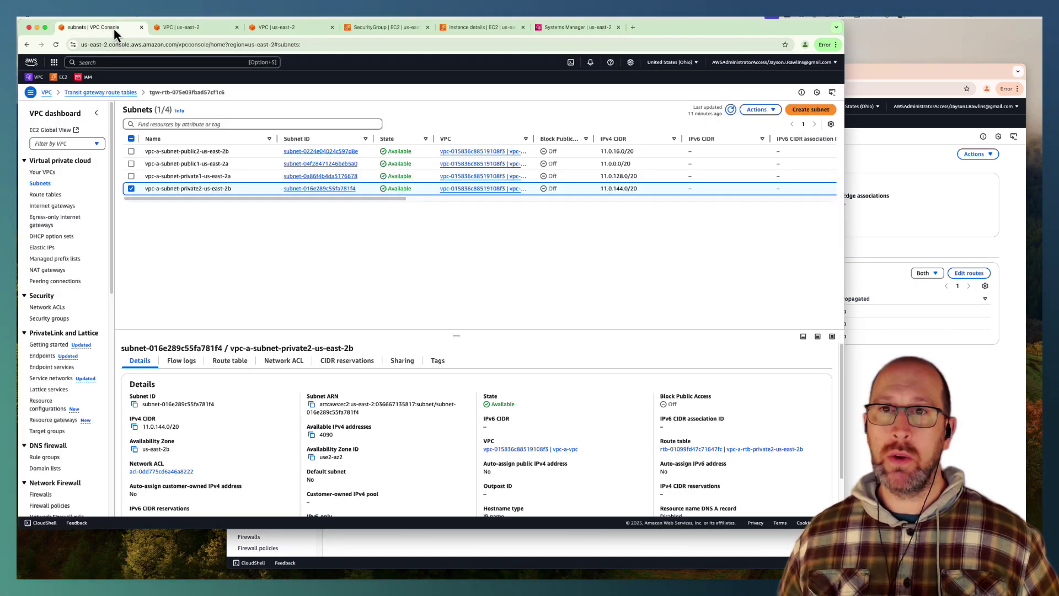
pyautogui.click(131, 188)
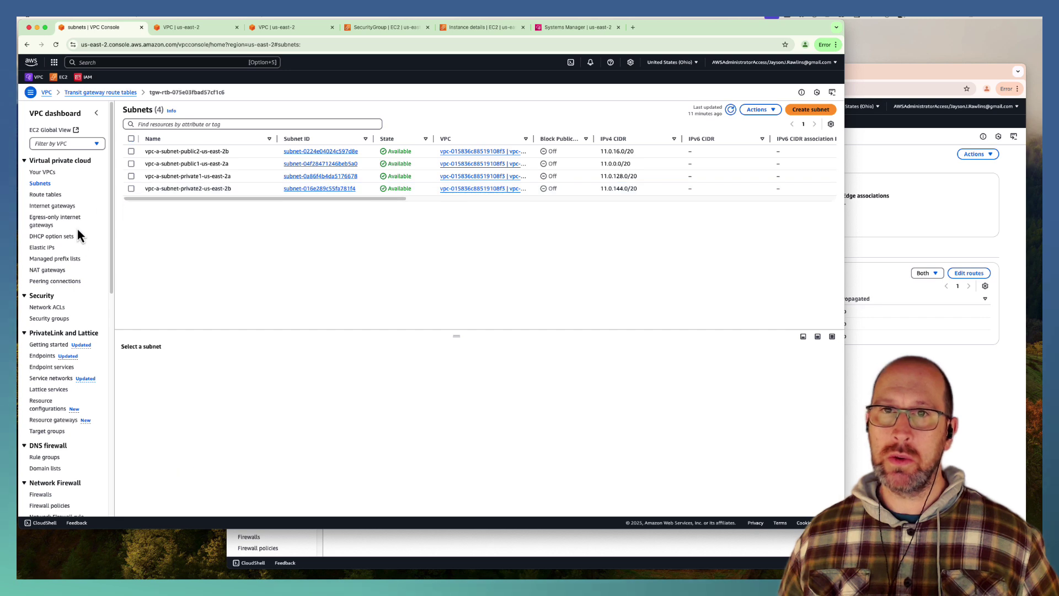
pyautogui.scroll(-3, 78, 227)
pyautogui.scroll(3, 82, 210)
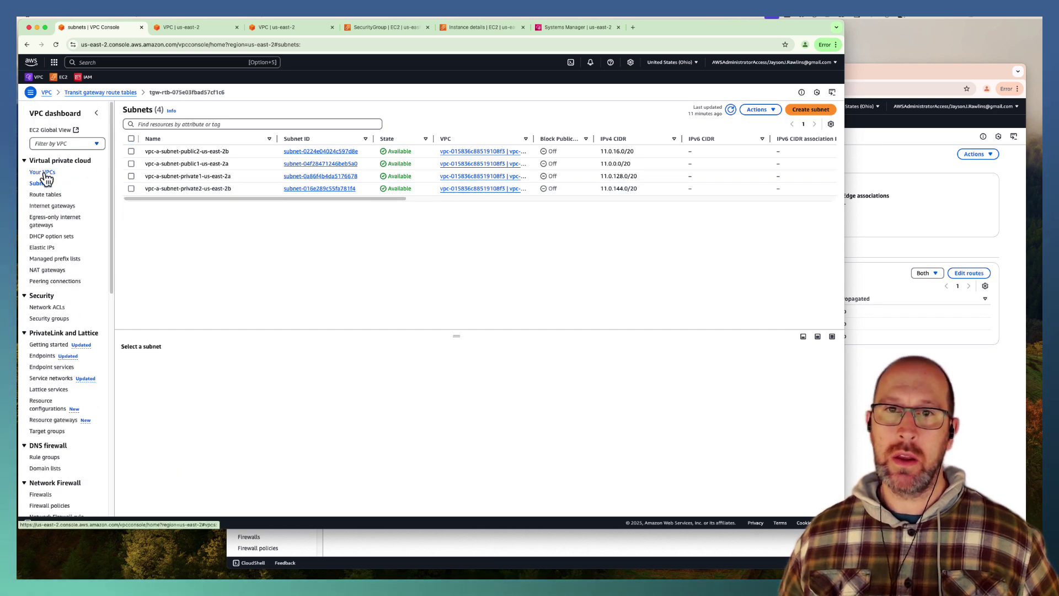
pyautogui.click(60, 77)
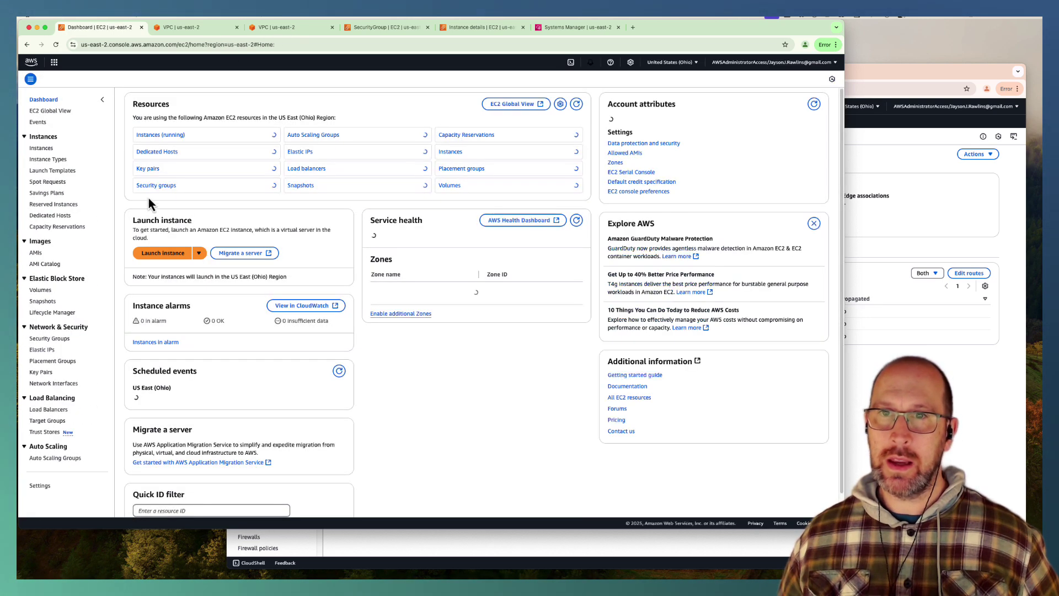
pyautogui.click(161, 147)
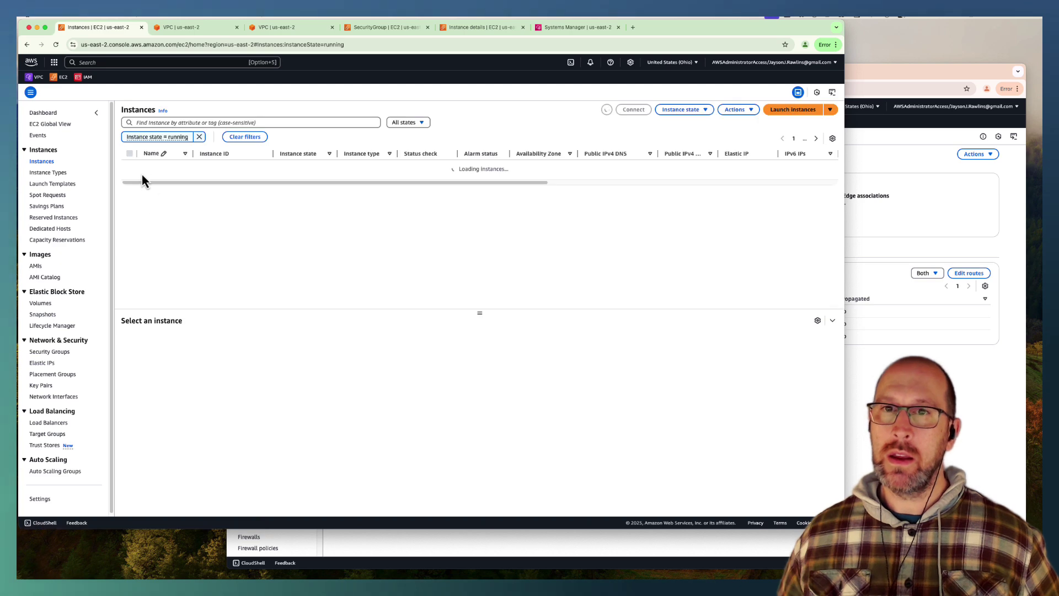
pyautogui.click(130, 169)
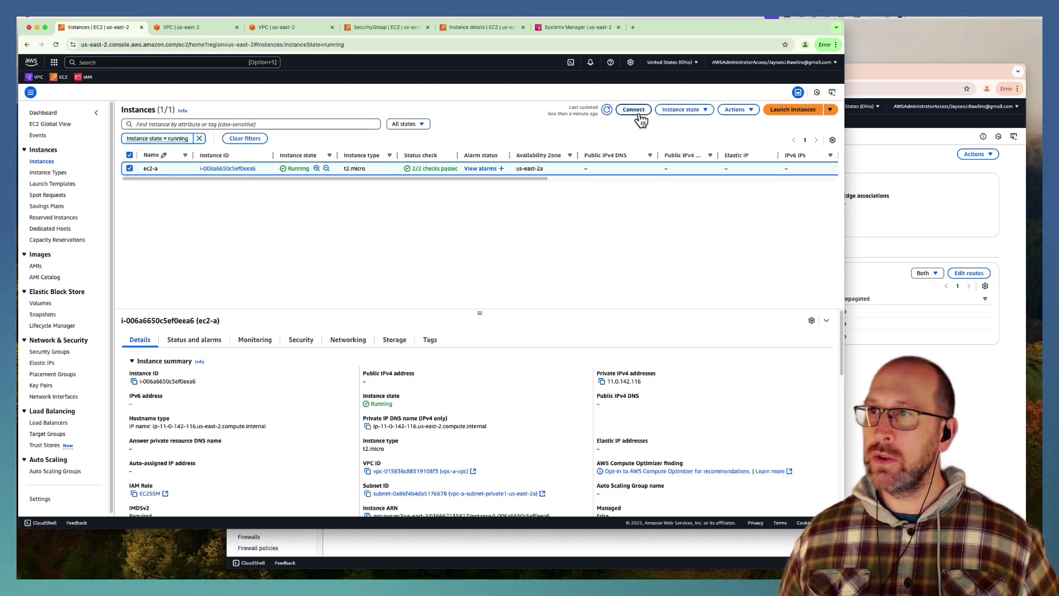
pyautogui.click(682, 110)
pyautogui.click(676, 171)
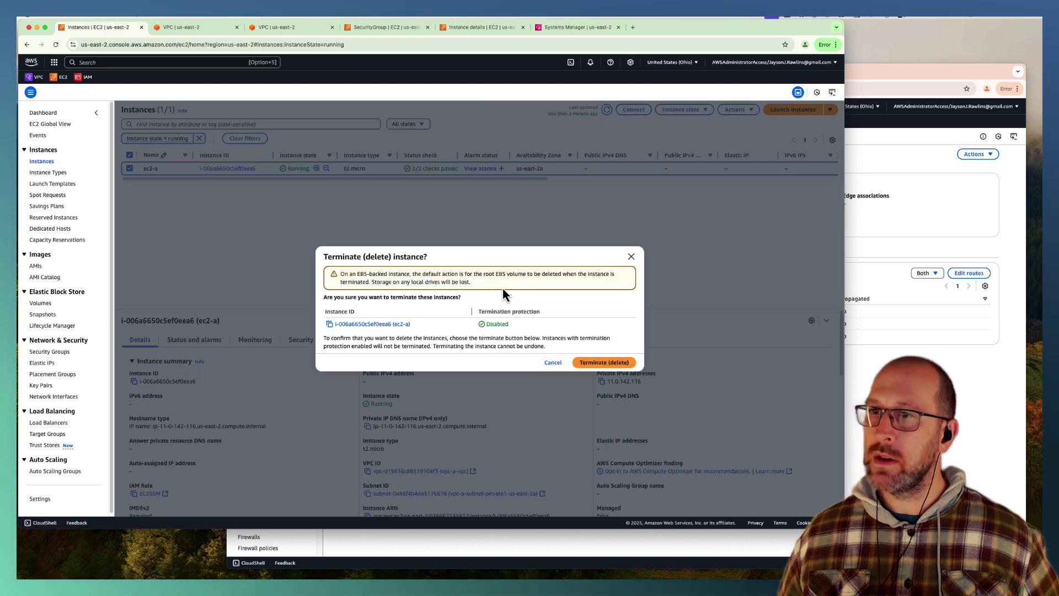
pyautogui.click(612, 362)
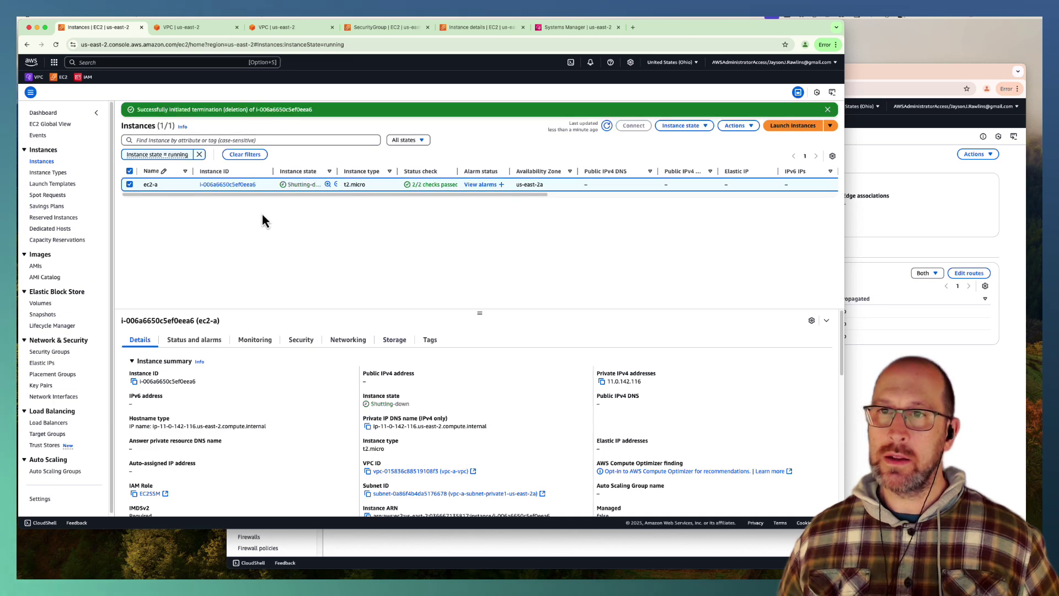
# Step: Refresh the instances list and remove its running-state filter to check ec2-a's termination status
pyautogui.moveTo(239, 197); pyautogui.dragTo(128, 197)
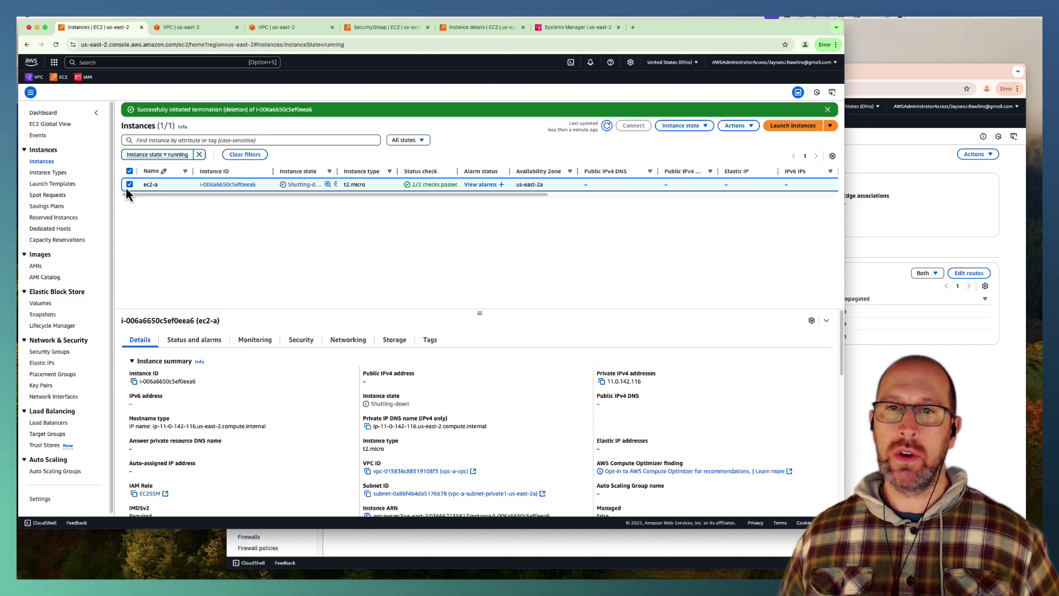
pyautogui.click(128, 186)
pyautogui.moveTo(193, 200); pyautogui.dragTo(217, 198)
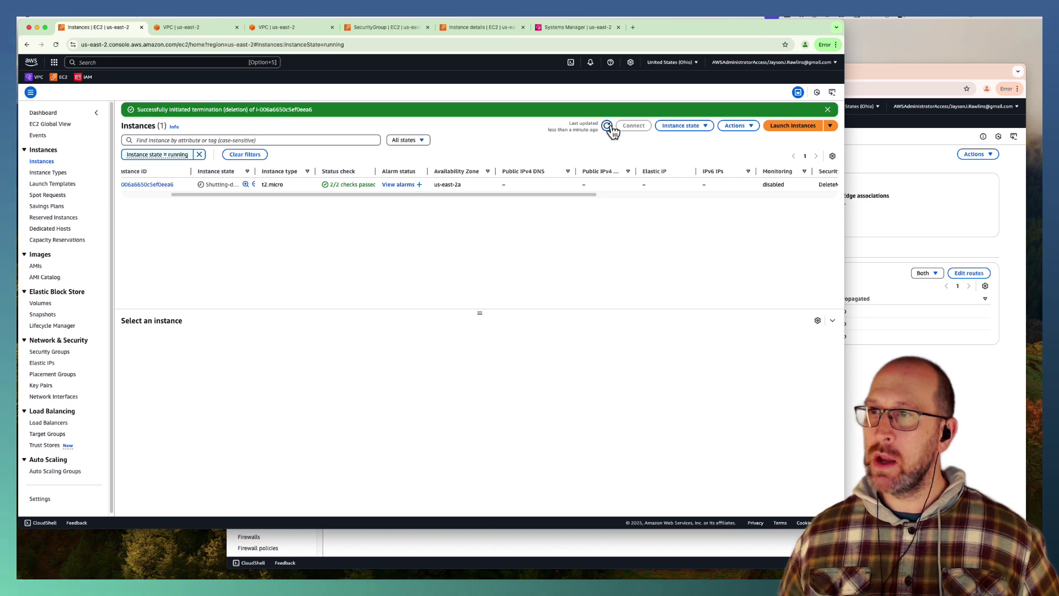
pyautogui.click(607, 126)
pyautogui.moveTo(376, 197); pyautogui.dragTo(267, 197)
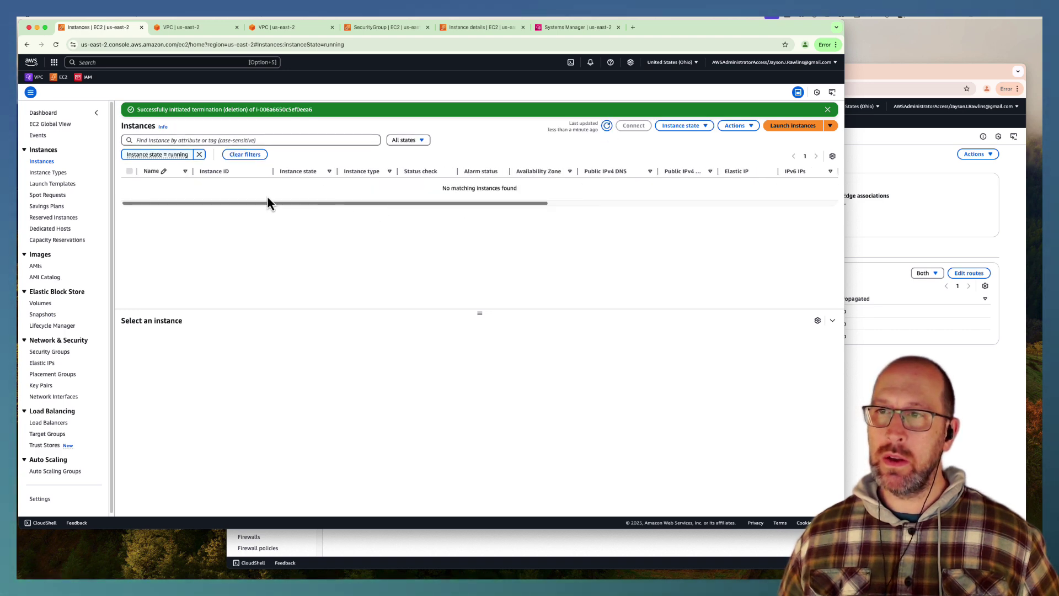
pyautogui.click(199, 154)
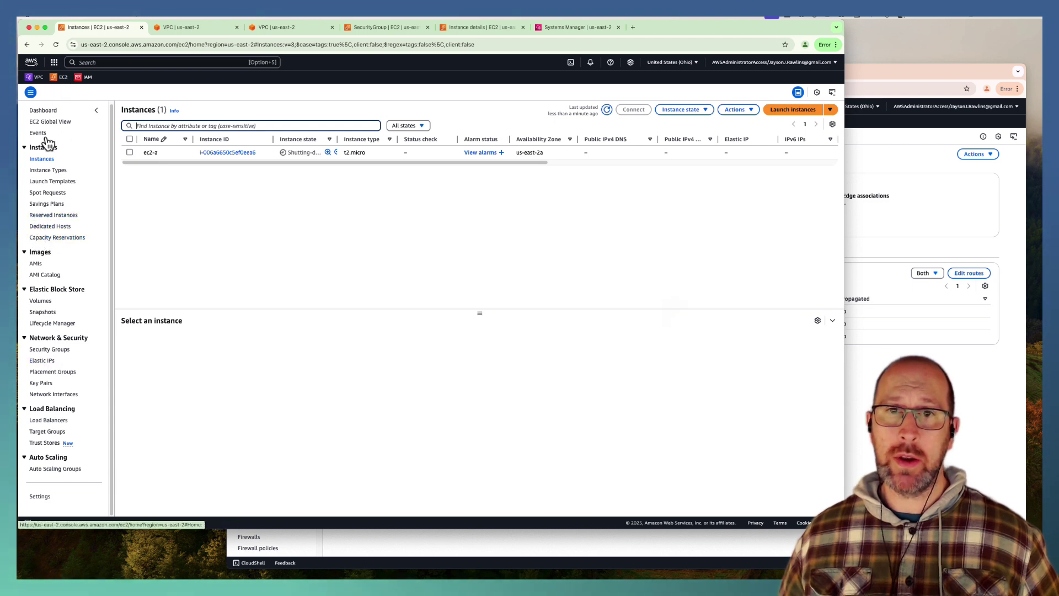
# Step: Delete the NAT gateway vpc-a-nat-public1-us-east-2a, confirming with "delete"
pyautogui.click(36, 78)
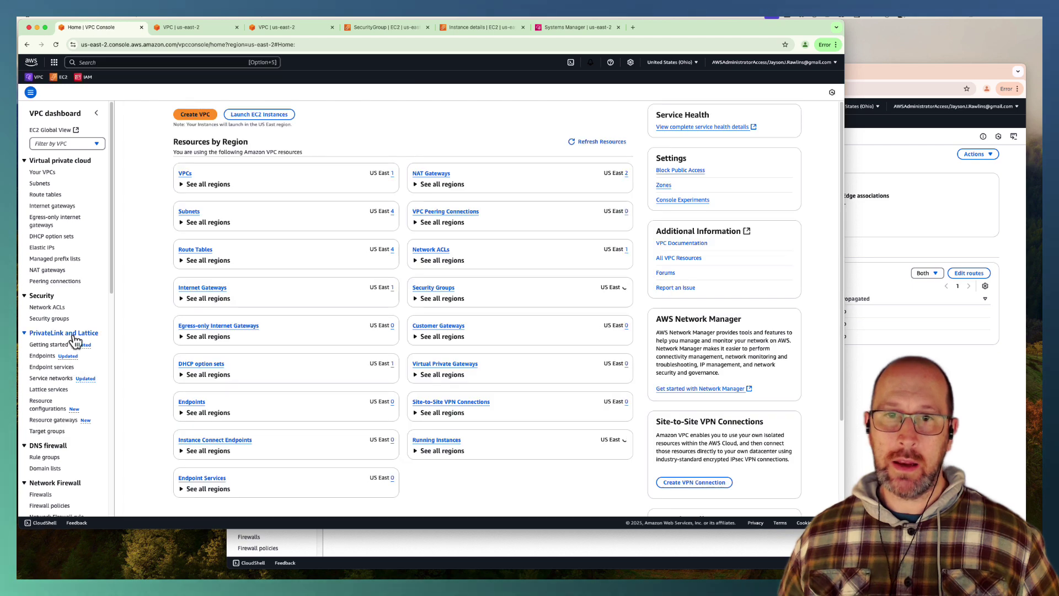
pyautogui.scroll(-6, 73, 335)
pyautogui.scroll(6, 70, 324)
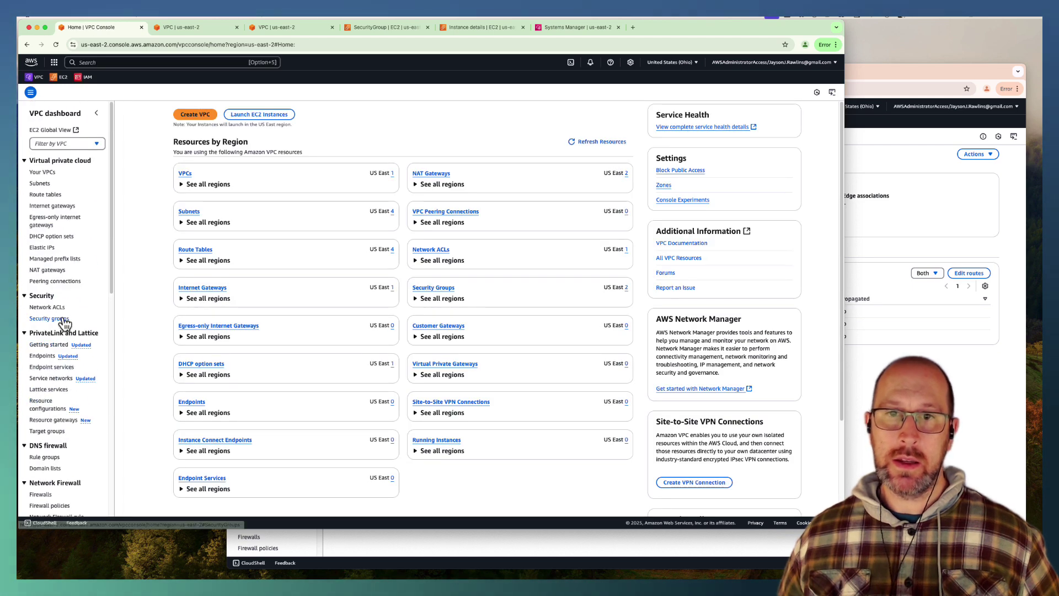
pyautogui.click(47, 271)
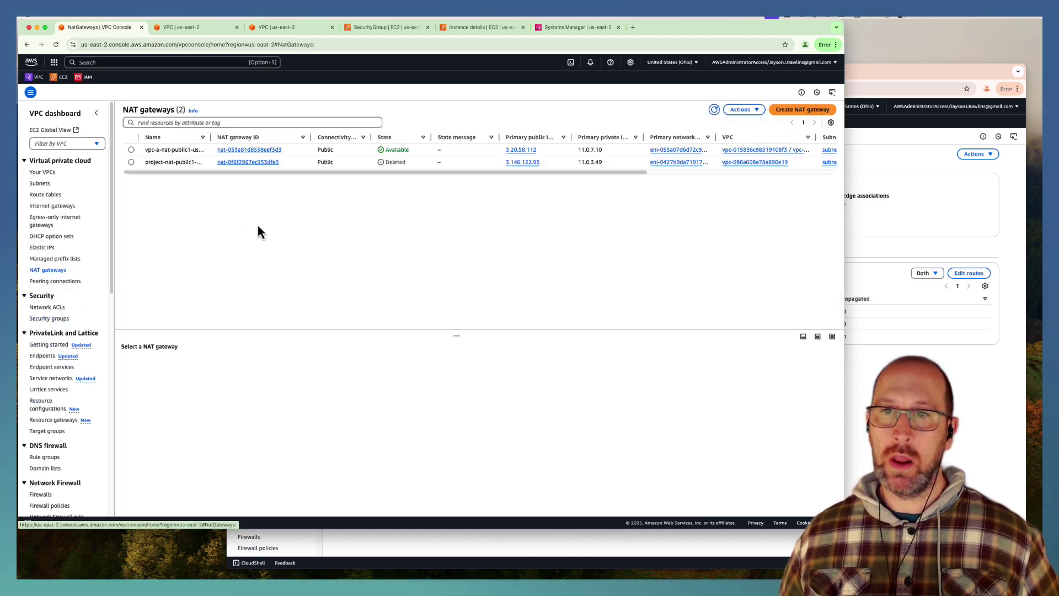
pyautogui.click(131, 150)
pyautogui.click(741, 109)
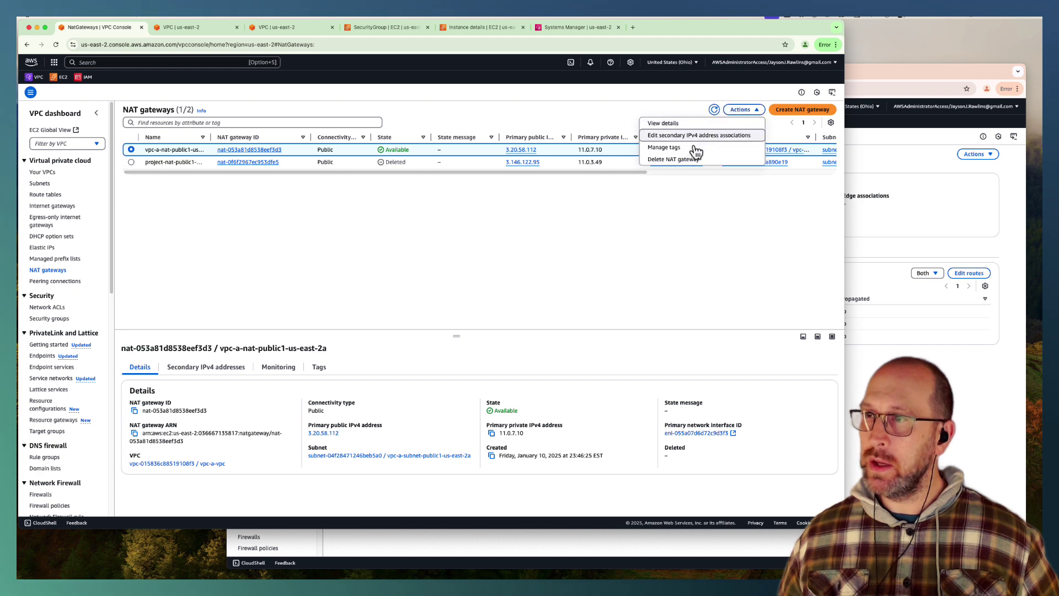
pyautogui.click(677, 159)
pyautogui.click(389, 341)
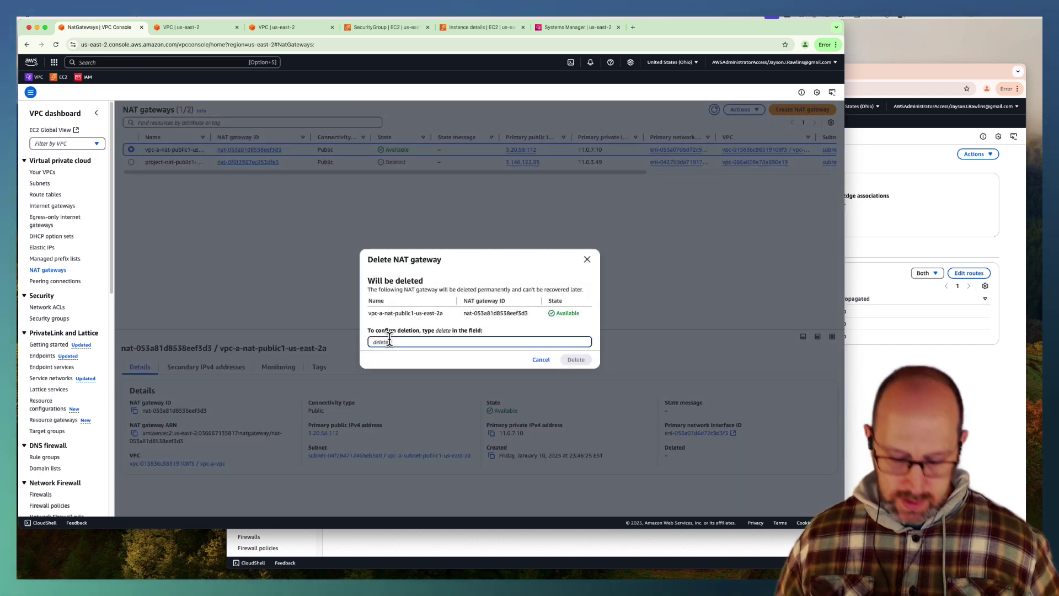
pyautogui.write('delete')
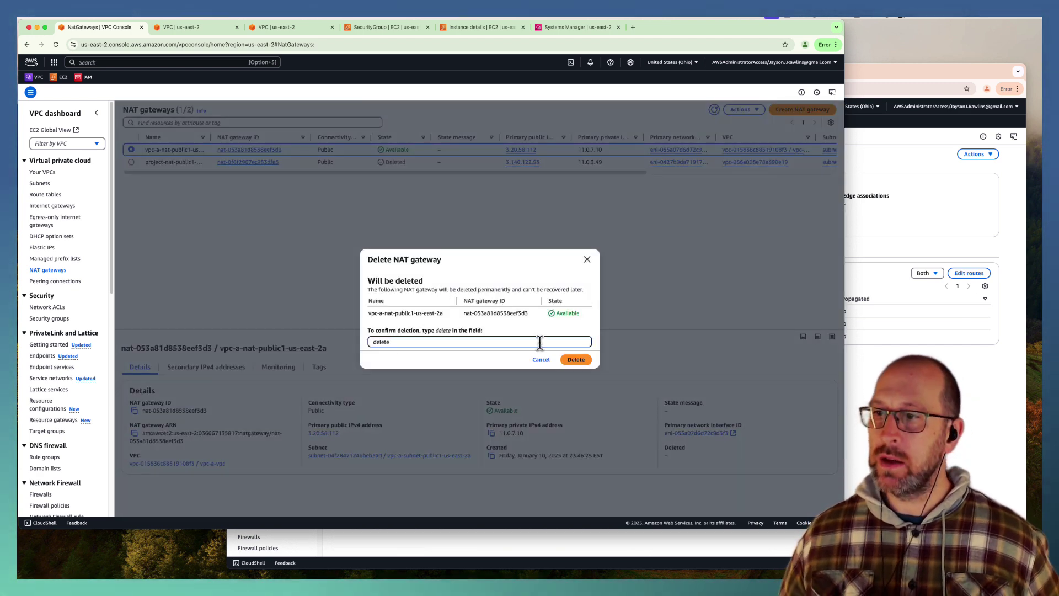
pyautogui.click(574, 360)
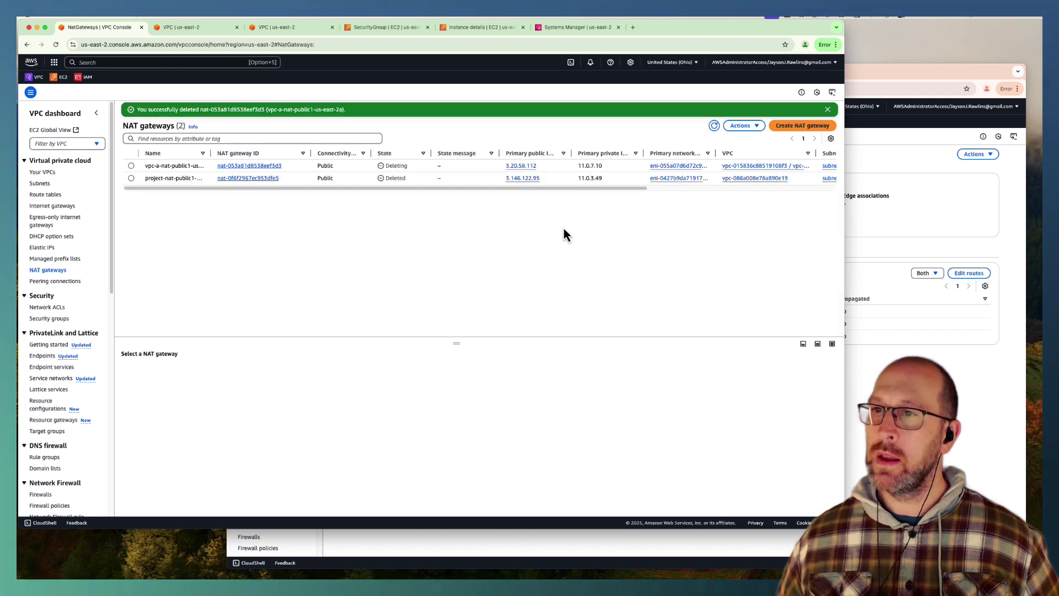
# Step: Refresh the NAT gateways list and check the deletion state of vpc-a's gateway
pyautogui.click(715, 126)
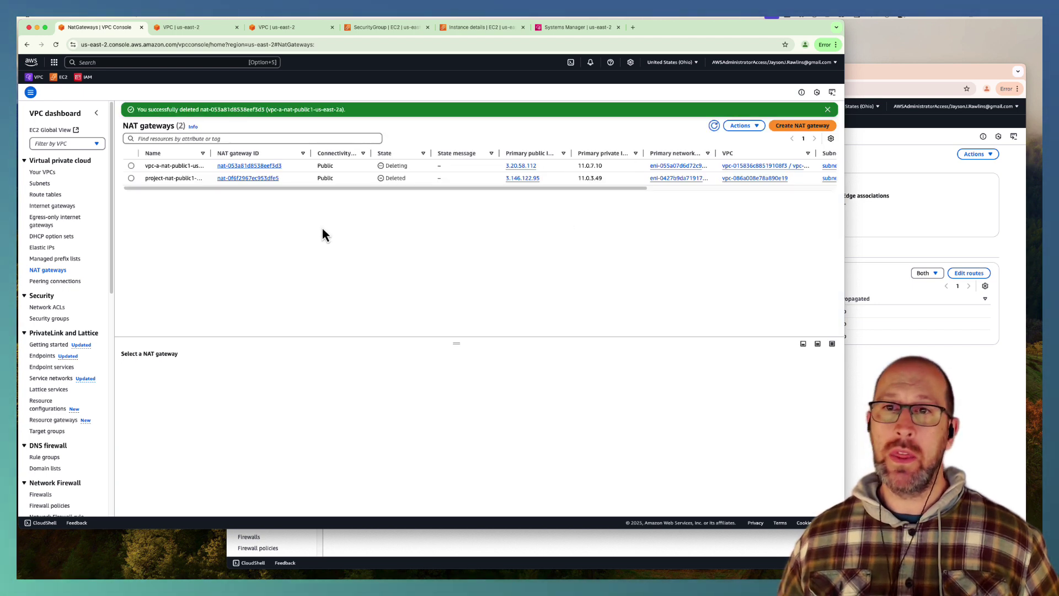
pyautogui.moveTo(499, 184); pyautogui.dragTo(431, 200)
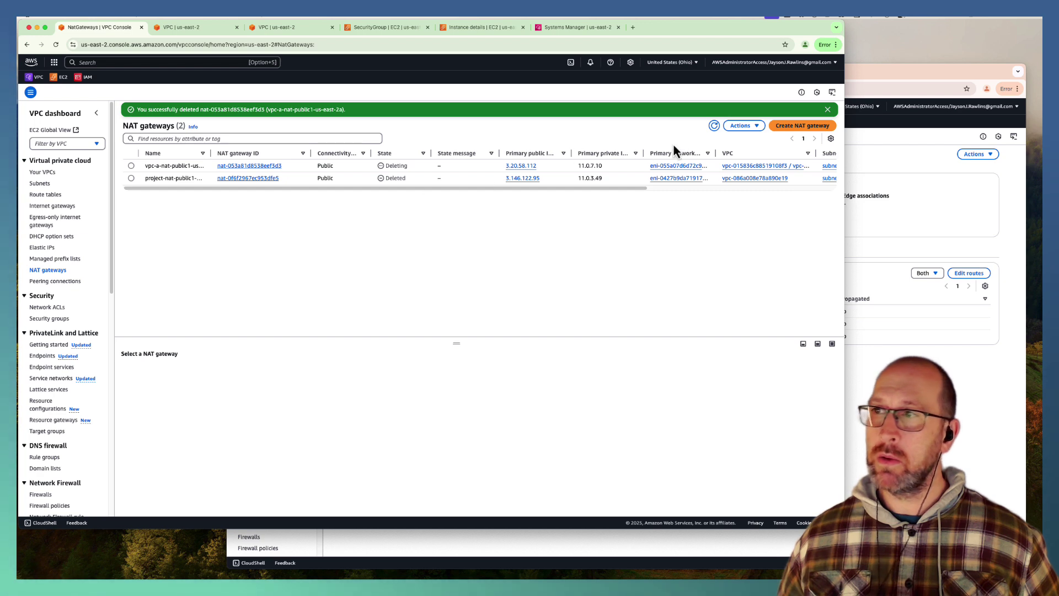
pyautogui.click(712, 127)
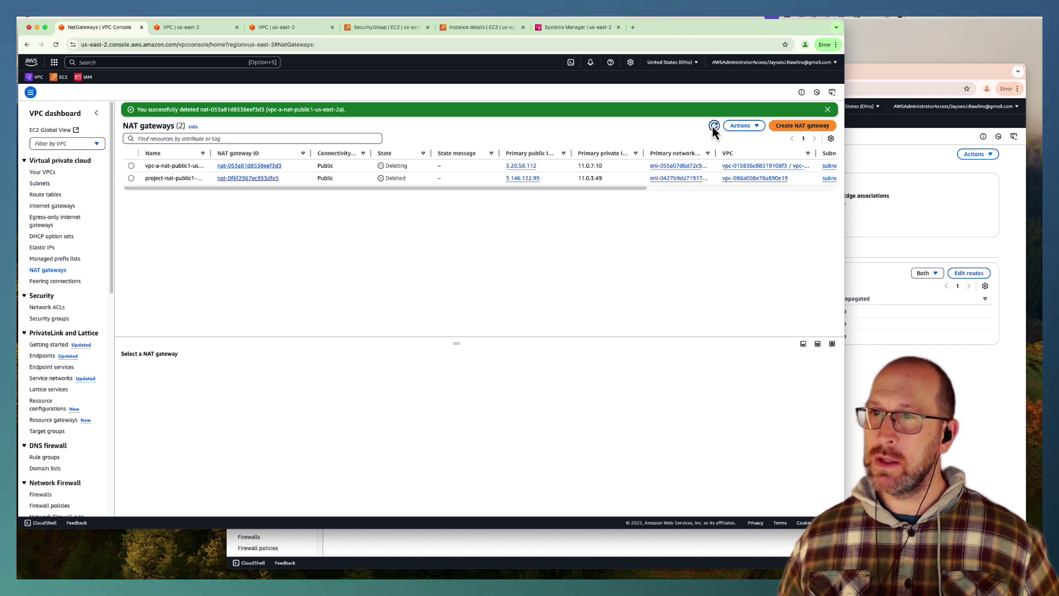
pyautogui.click(713, 127)
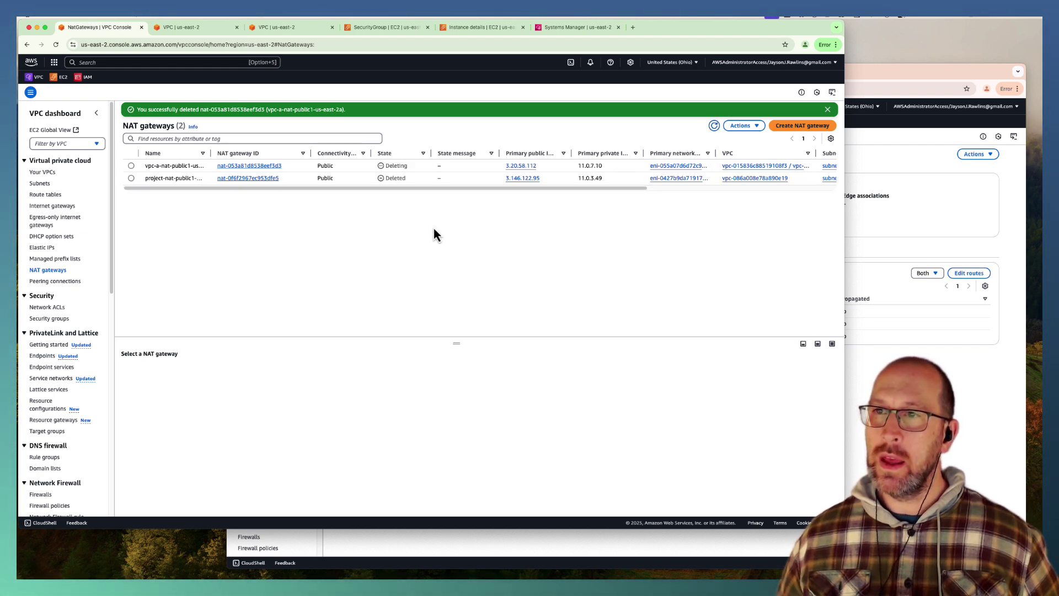
pyautogui.moveTo(367, 190); pyautogui.dragTo(439, 190)
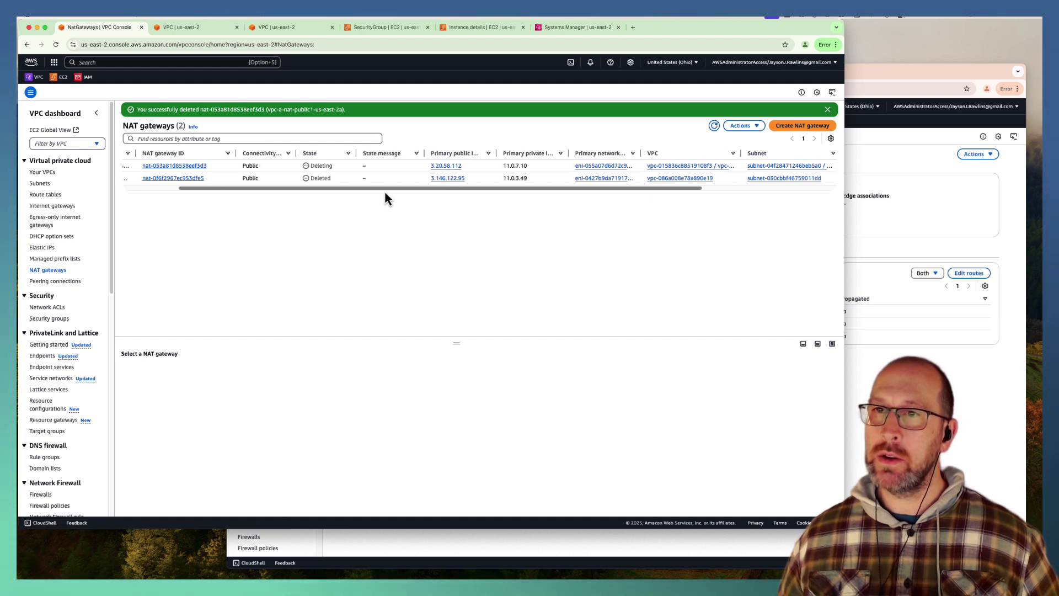
pyautogui.moveTo(384, 190); pyautogui.dragTo(227, 194)
# Step: Open the details of Elastic IP 3.20.58.112, linked from vpc-a's NAT gateway, and examine its associations
pyautogui.click(513, 166)
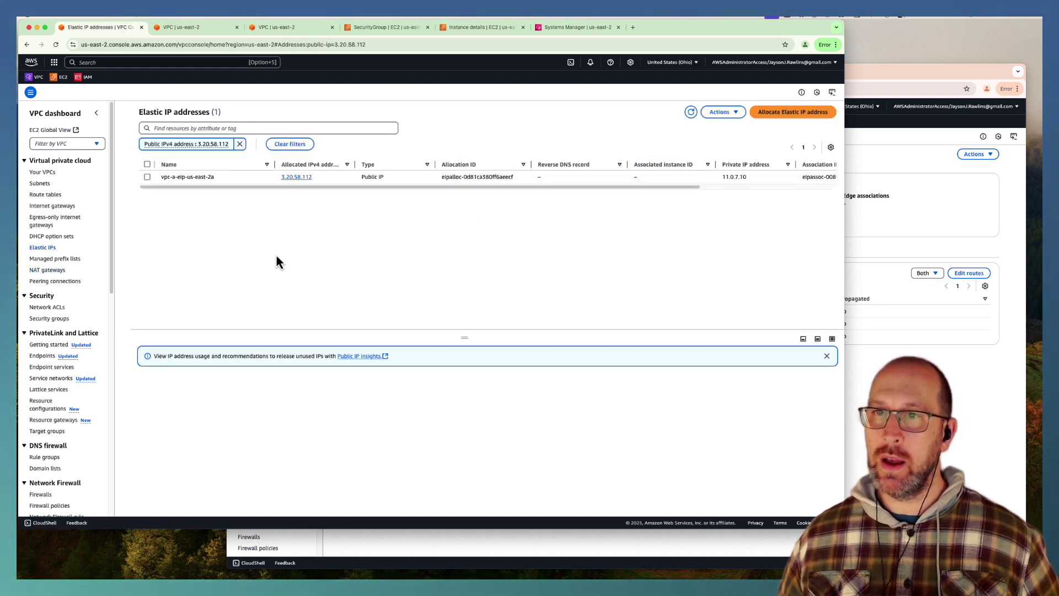
pyautogui.moveTo(445, 187); pyautogui.dragTo(582, 190)
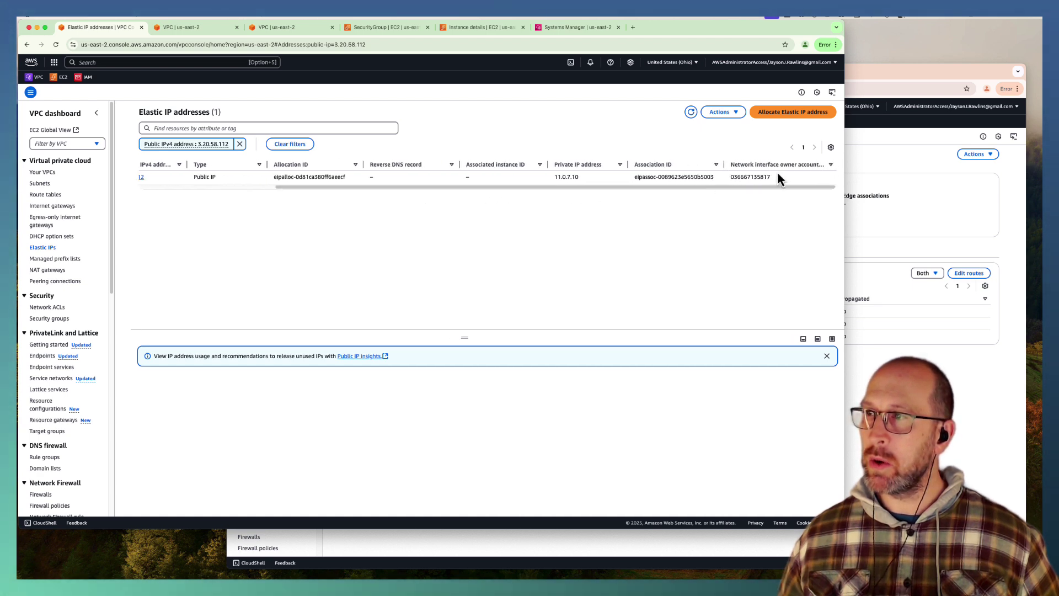
pyautogui.moveTo(743, 187); pyautogui.dragTo(611, 194)
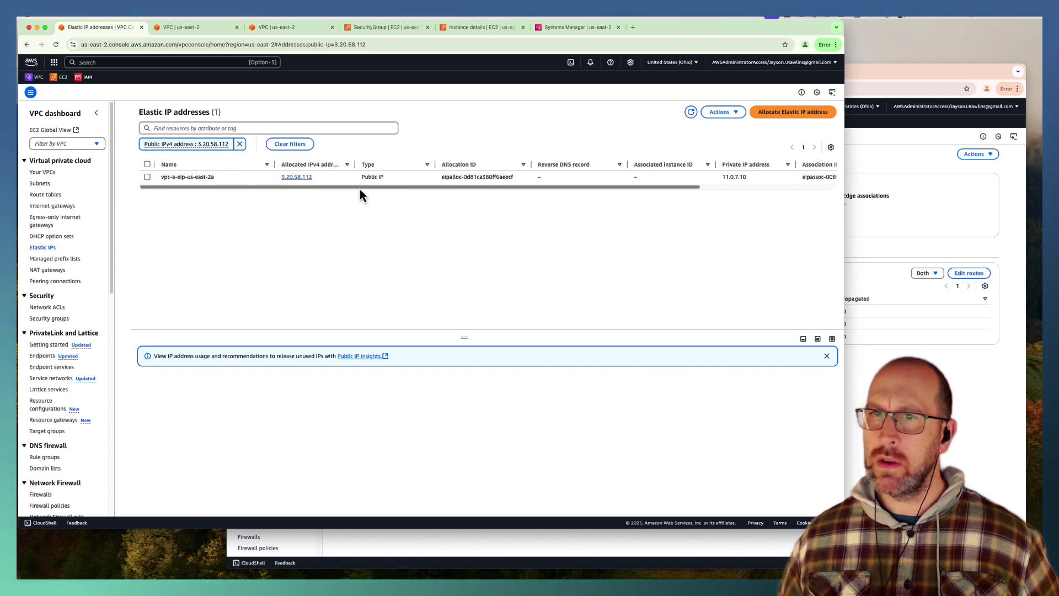
pyautogui.click(296, 177)
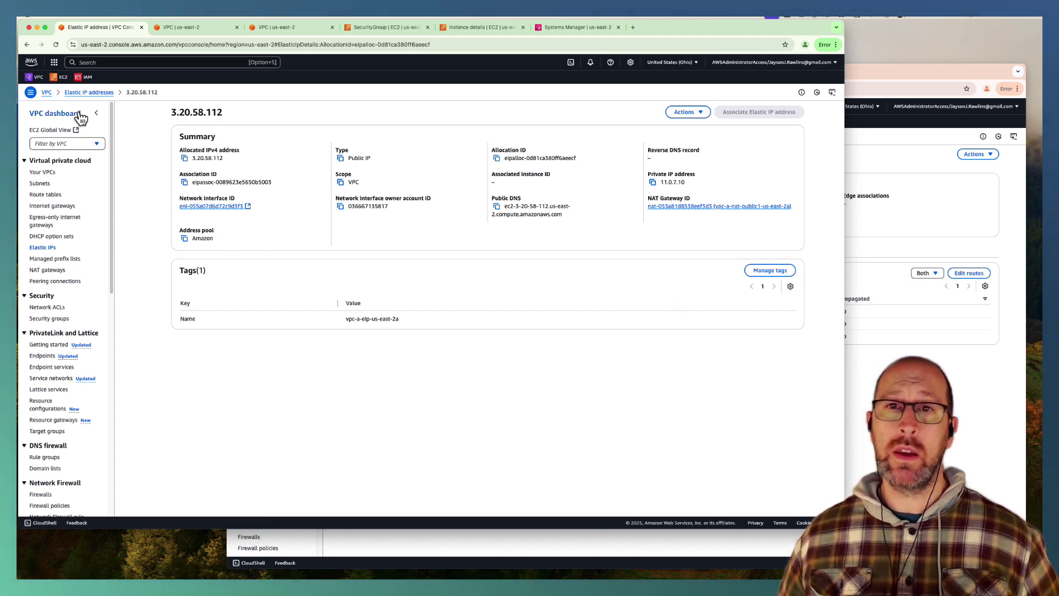
# Step: Try to release the Elastic IP address vpc-a-eip-us-east-2a (3.20.58.112)
pyautogui.click(673, 117)
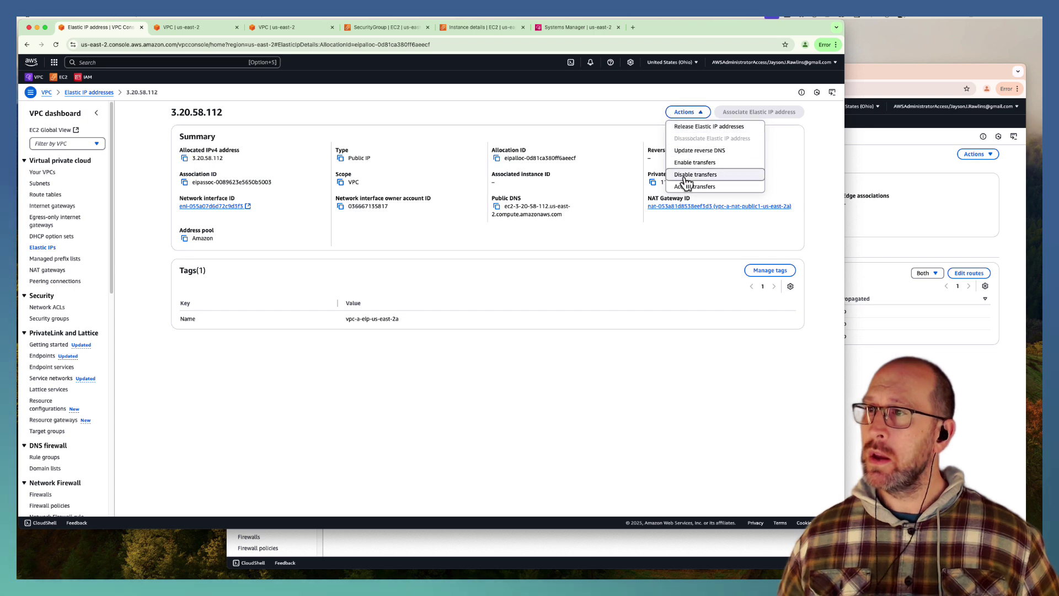
pyautogui.click(686, 128)
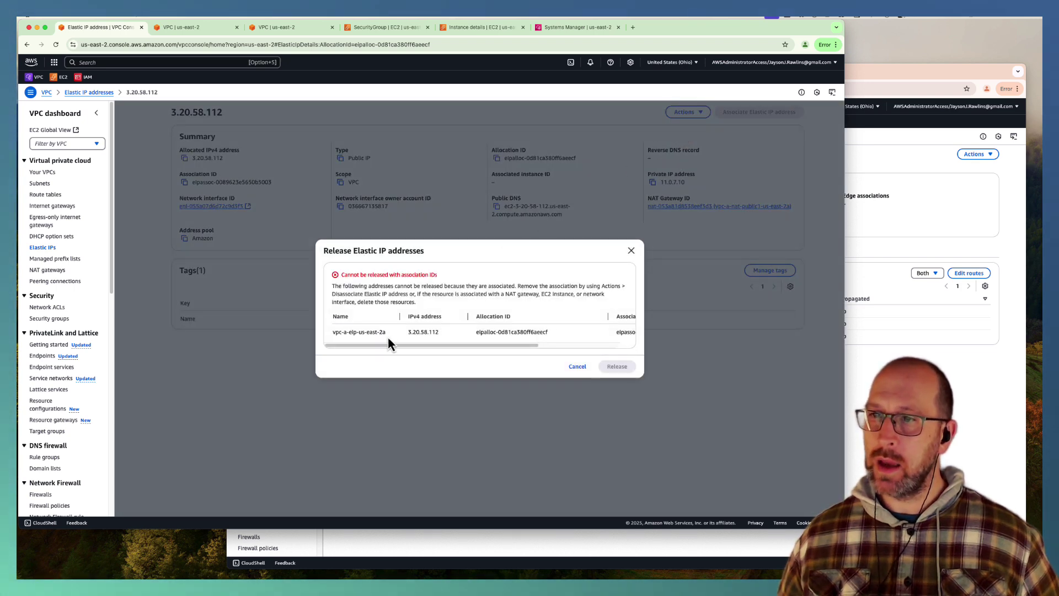
pyautogui.click(577, 367)
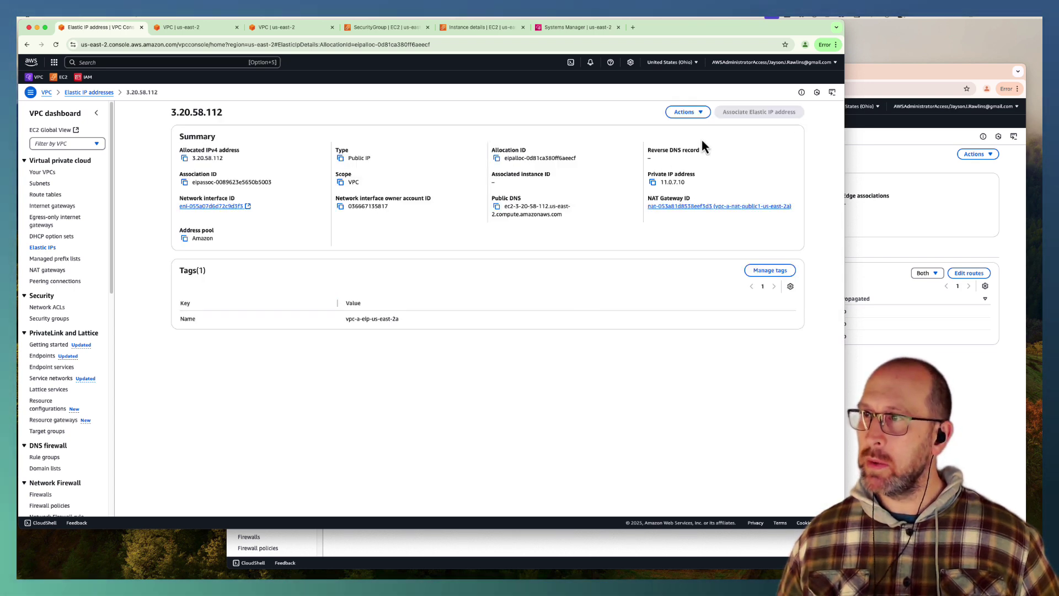
# Step: Try to release the Elastic IP vpc-a-eip-us-east-2a from the Elastic IP addresses list
pyautogui.click(90, 93)
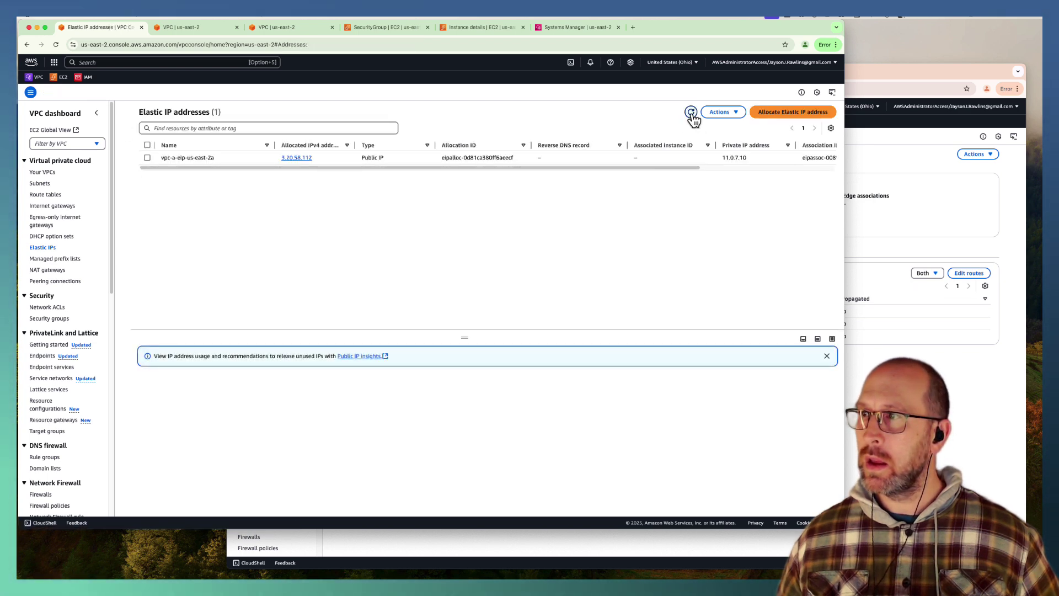
pyautogui.click(147, 158)
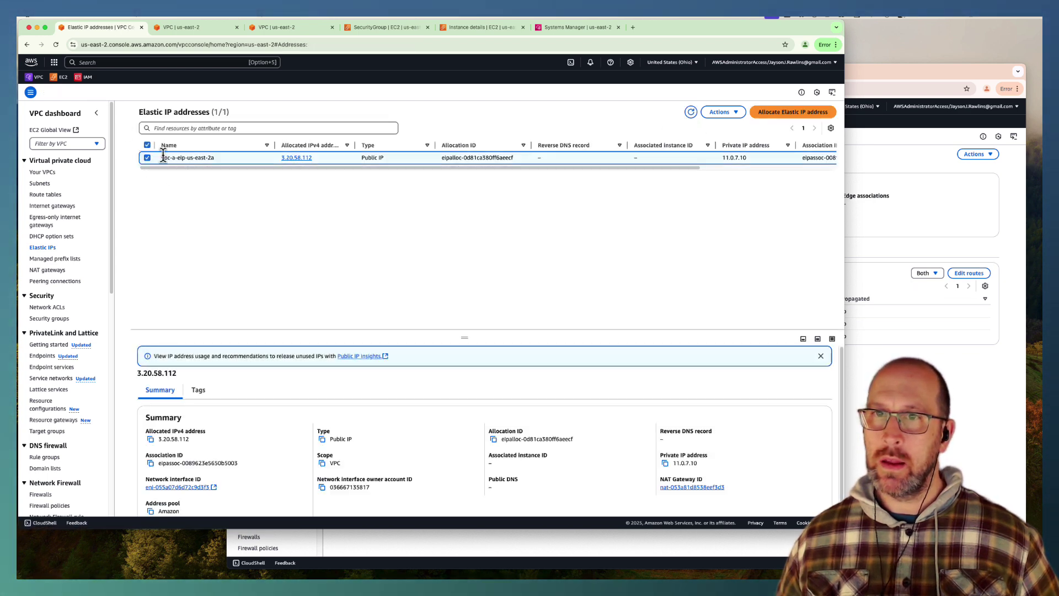
pyautogui.click(717, 113)
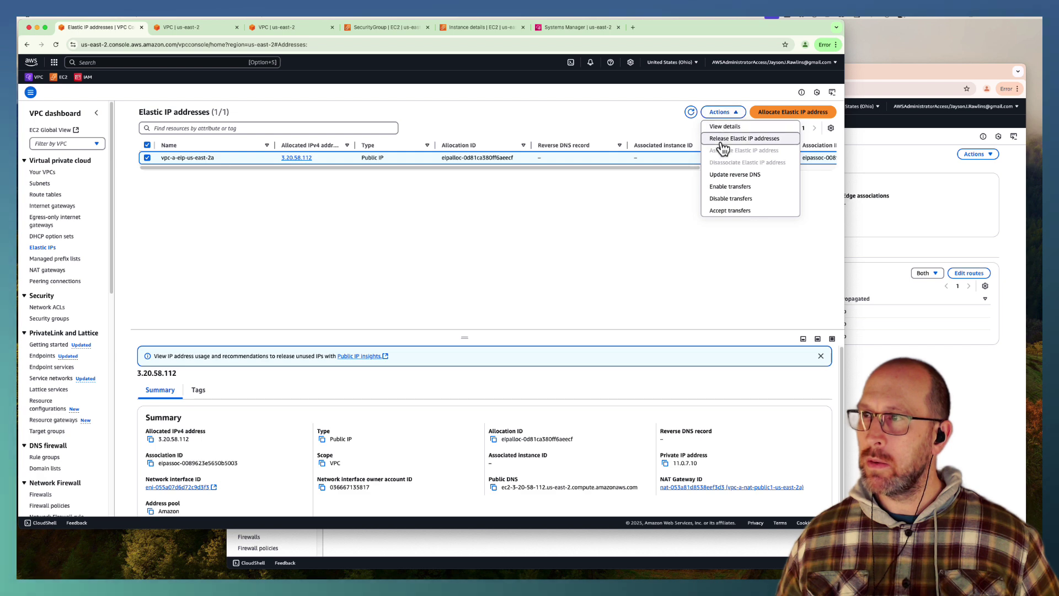
pyautogui.click(722, 138)
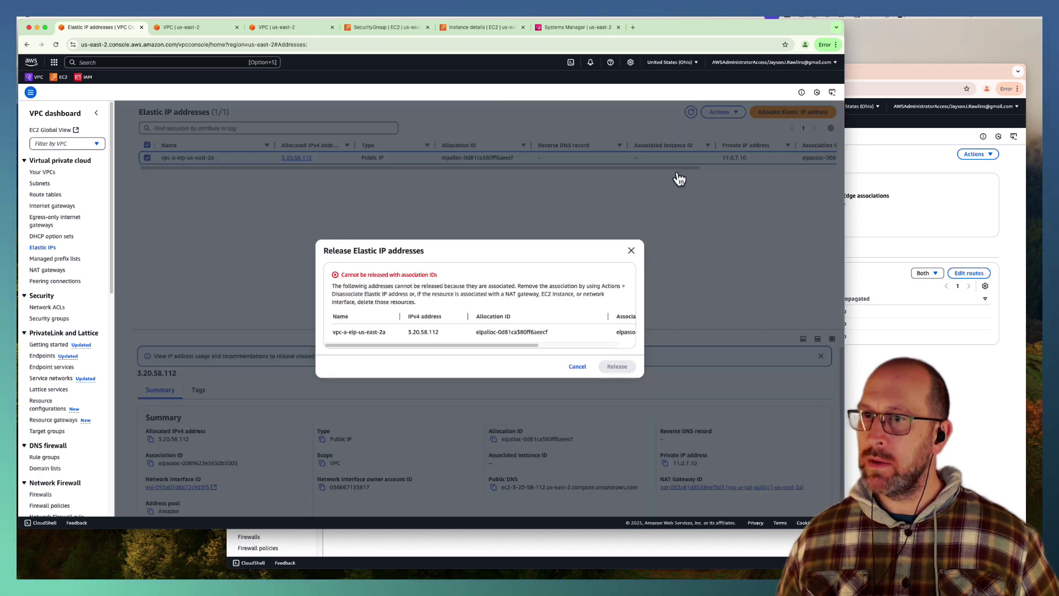
pyautogui.click(577, 366)
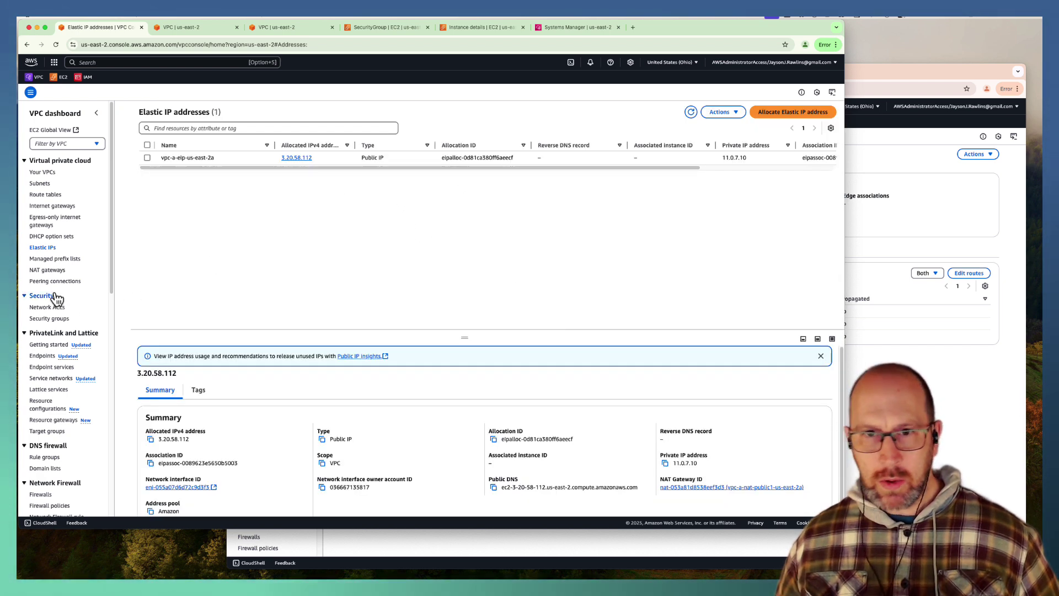
# Step: Refresh the NAT gateways list repeatedly and check the deletion state of vpc-a's gateway
pyautogui.click(47, 270)
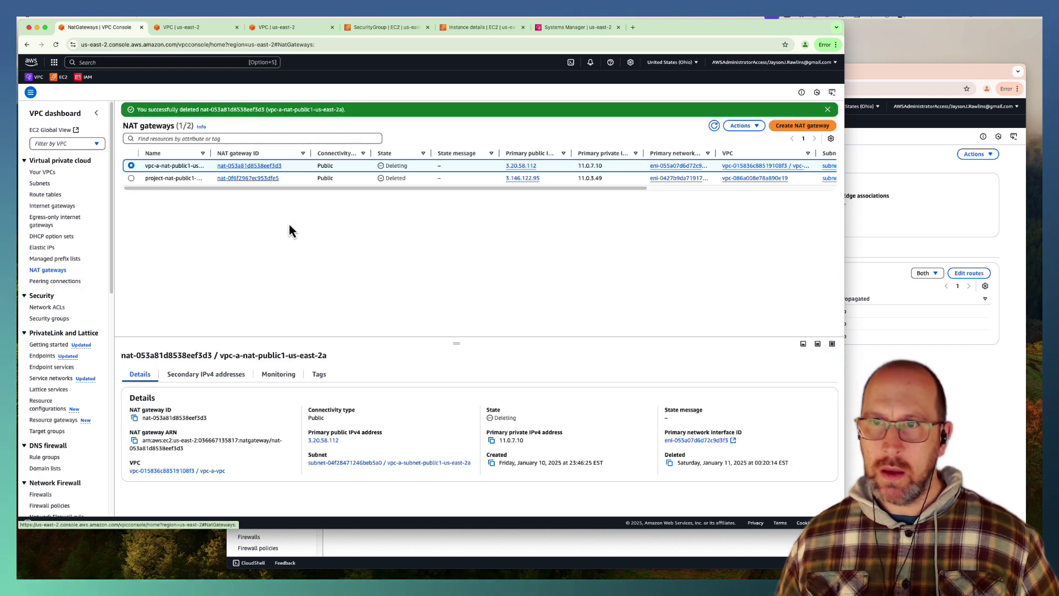
pyautogui.click(715, 126)
pyautogui.click(714, 127)
pyautogui.click(715, 126)
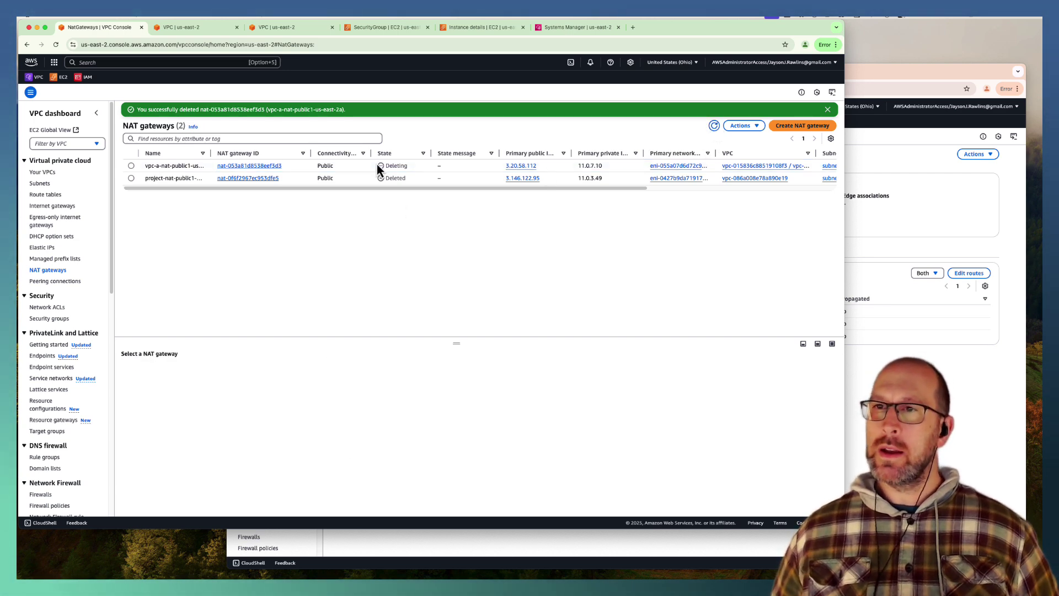
pyautogui.click(715, 126)
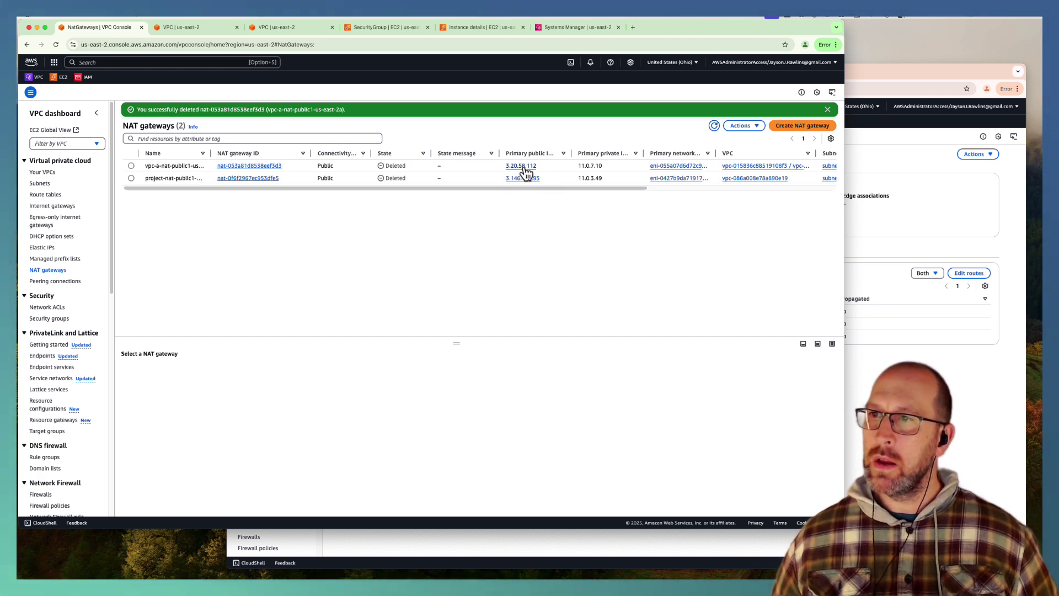
# Step: Open Elastic IP 3.20.58.112 from vpc-a's NAT gateway entry and try to release it from its details page
pyautogui.click(524, 168)
pyautogui.click(716, 113)
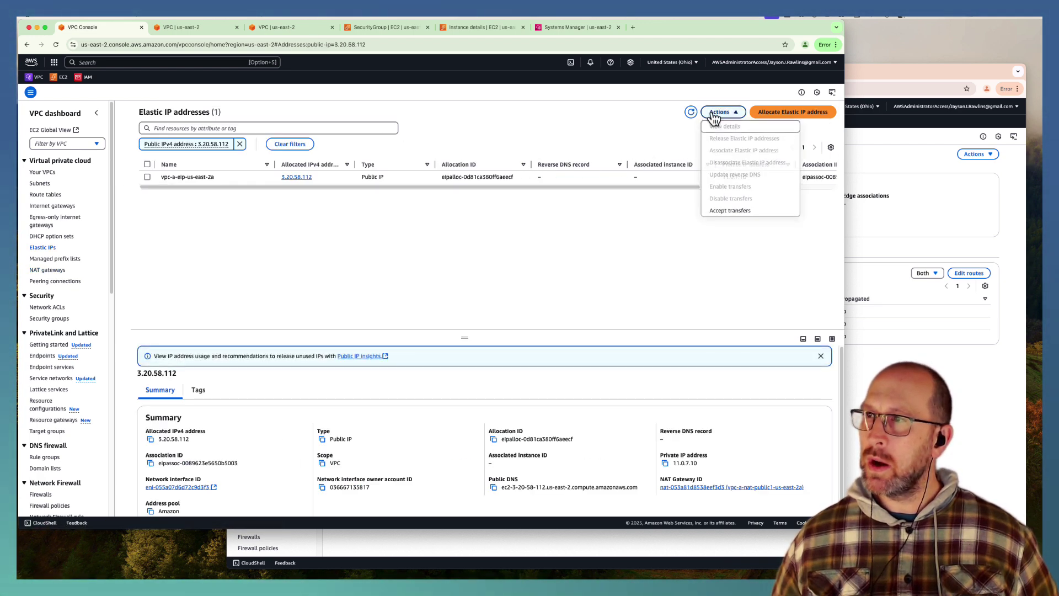
pyautogui.click(623, 219)
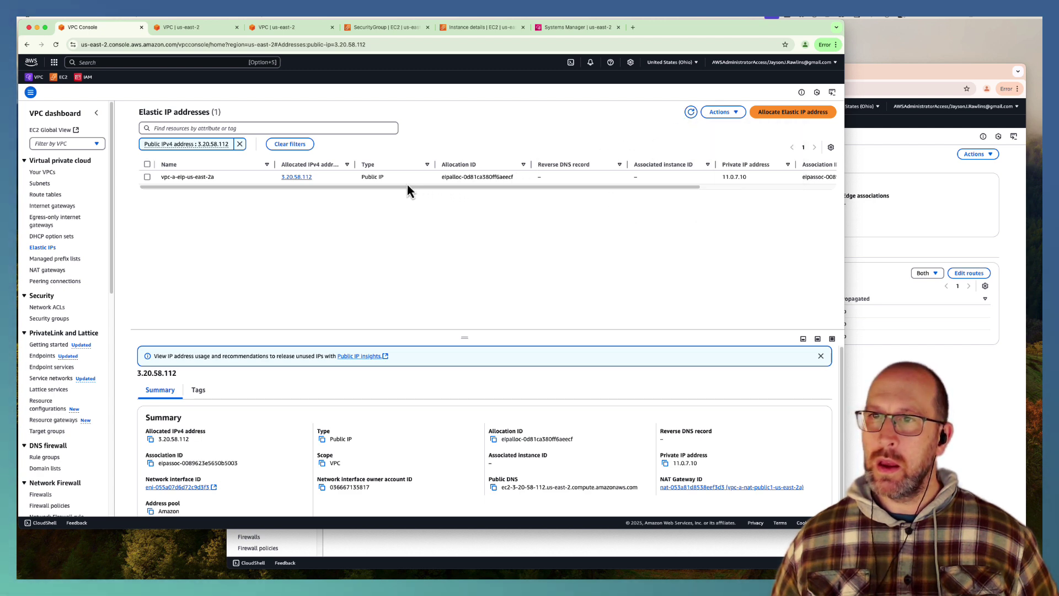
pyautogui.click(303, 177)
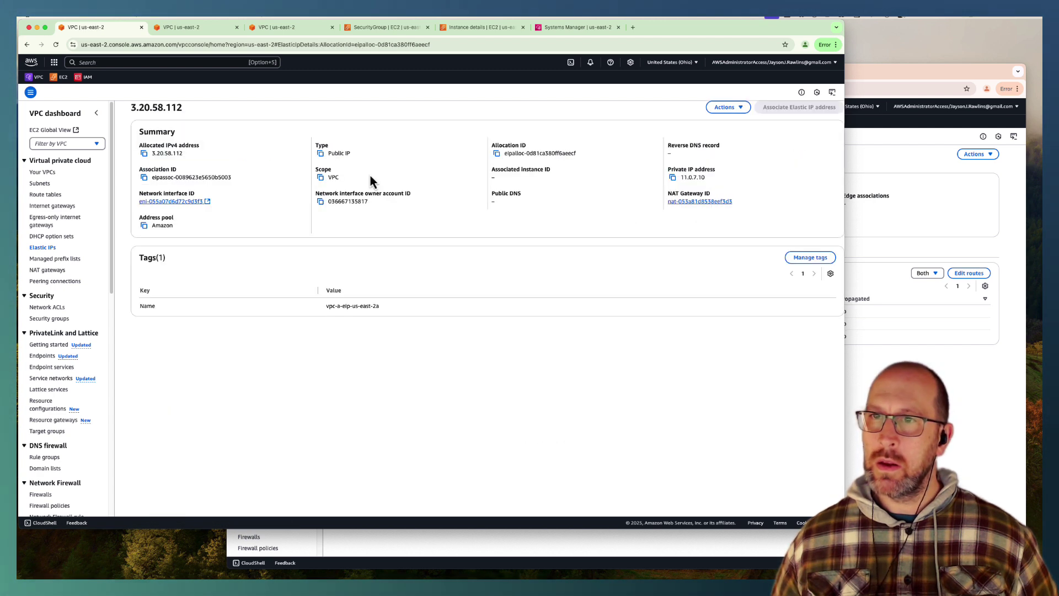
pyautogui.click(710, 112)
pyautogui.click(684, 131)
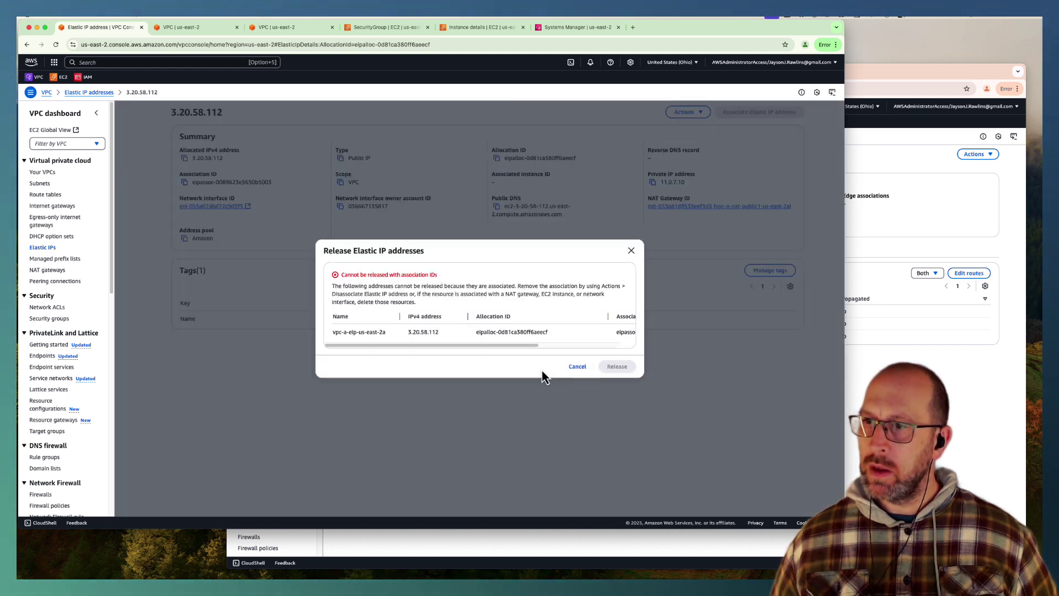
pyautogui.click(578, 367)
# Step: Return to the NAT gateways list, refresh it and recheck the state of vpc-a's gateway
pyautogui.scroll(-5, 89, 342)
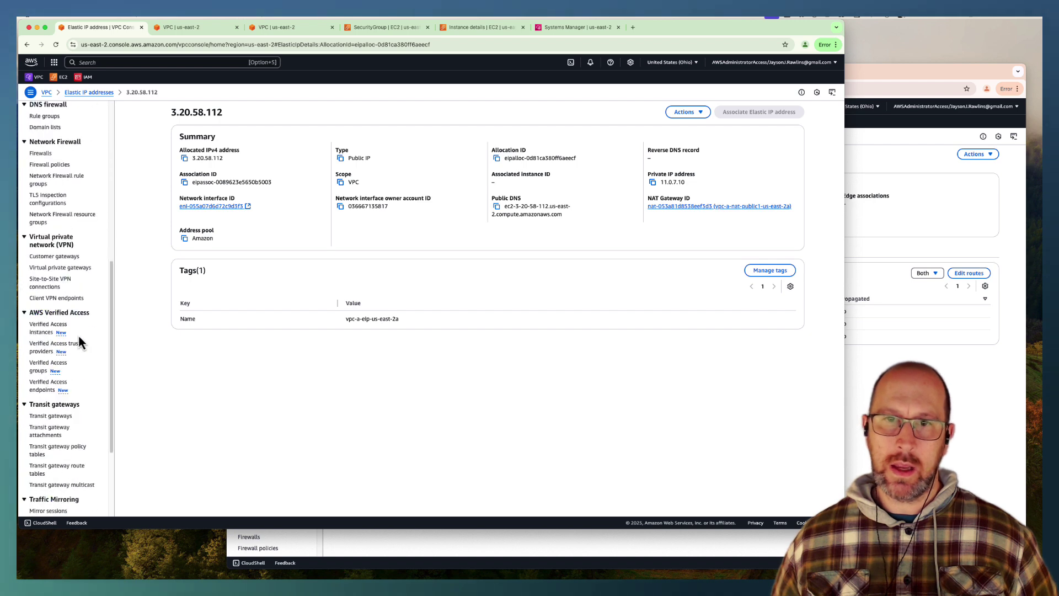
pyautogui.scroll(5, 83, 309)
pyautogui.click(47, 270)
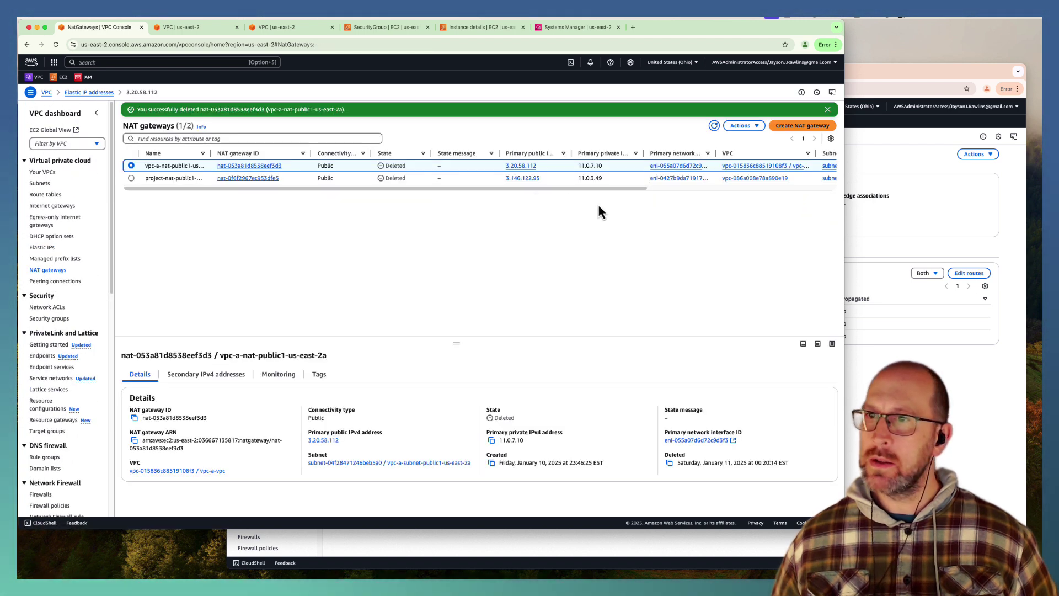
pyautogui.click(715, 126)
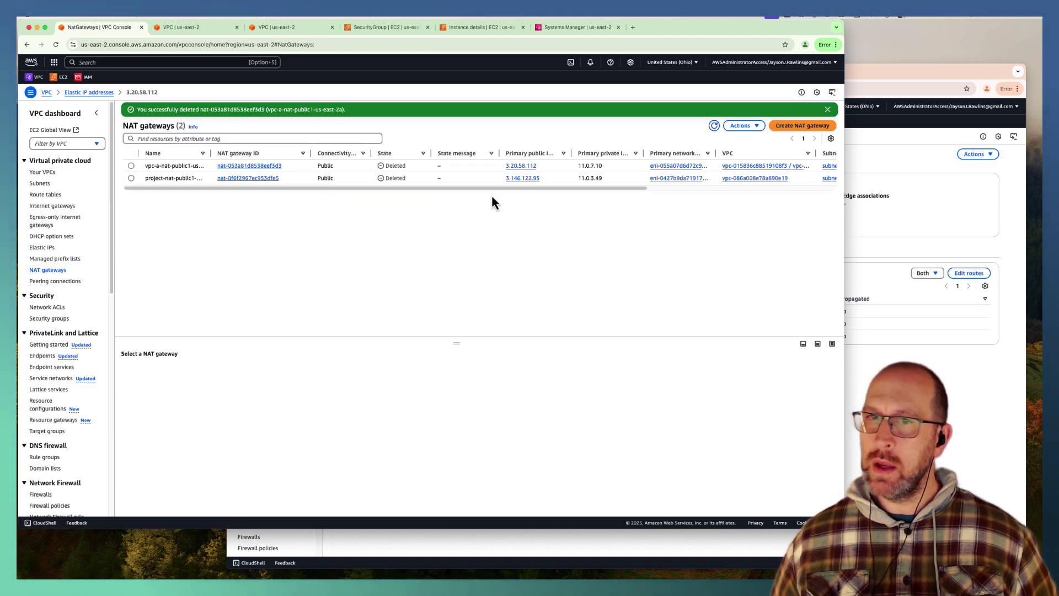
# Step: Retry releasing vpc-a-eip-us-east-2a after the NAT gateway's deletion
pyautogui.click(41, 248)
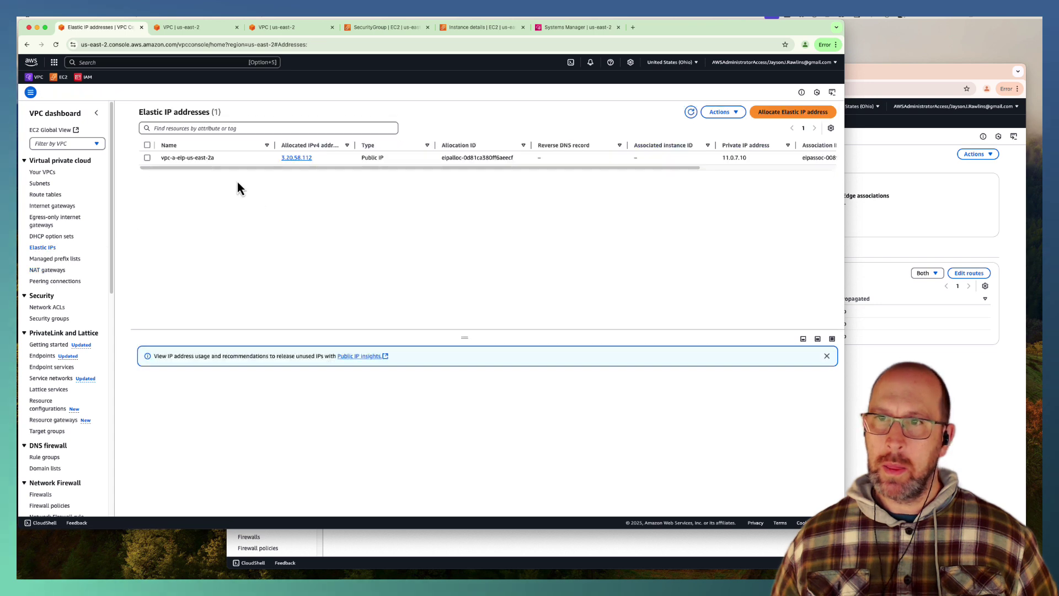
pyautogui.click(232, 158)
pyautogui.click(716, 115)
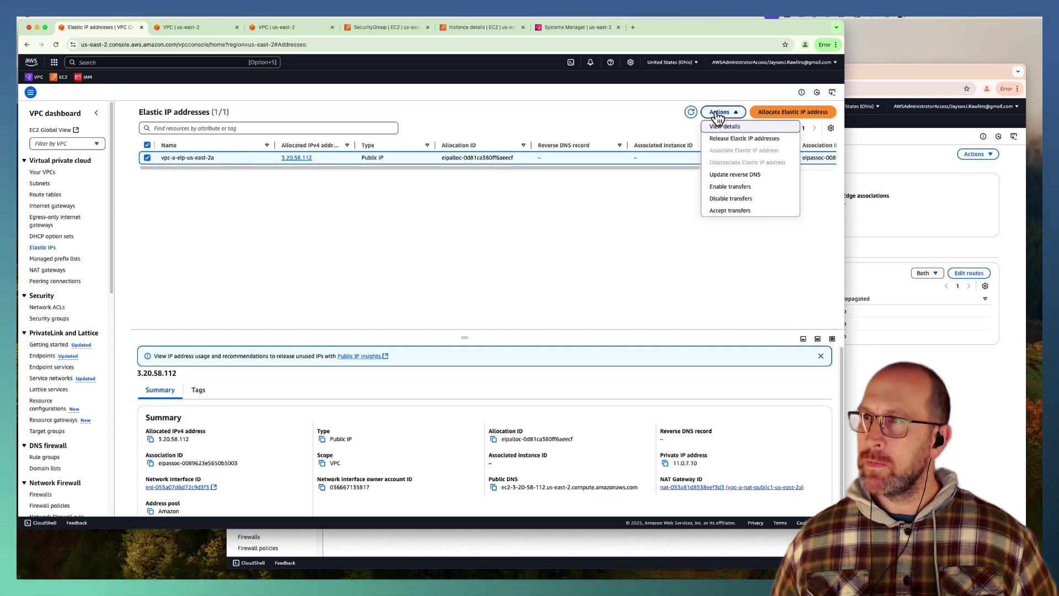
pyautogui.click(726, 145)
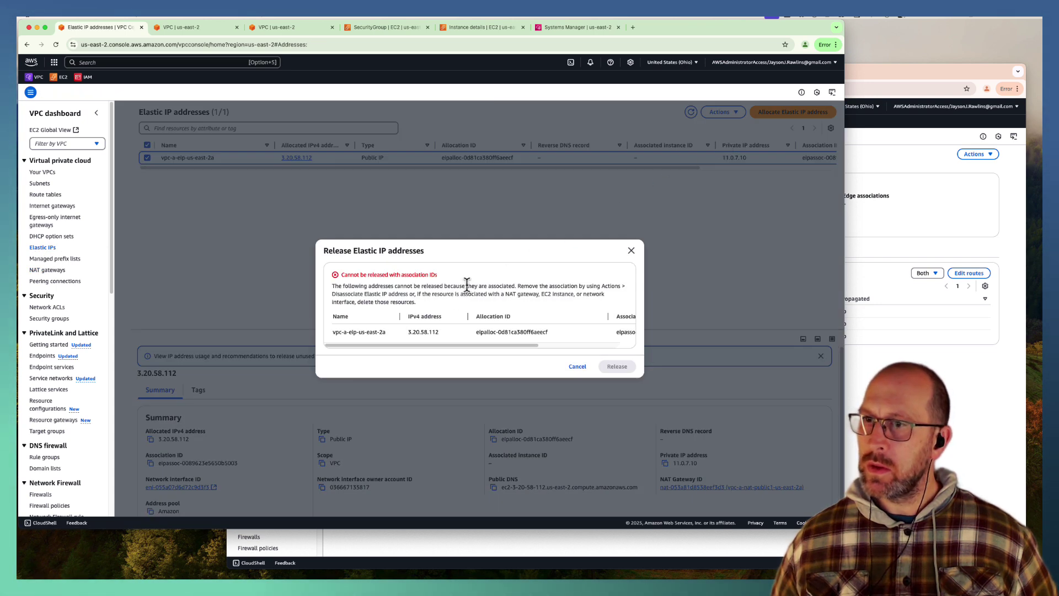
pyautogui.click(578, 367)
# Step: Refresh the Elastic IP addresses list and examine the association columns of vpc-a-eip-us-east-2a
pyautogui.moveTo(342, 168); pyautogui.dragTo(441, 169)
pyautogui.click(691, 113)
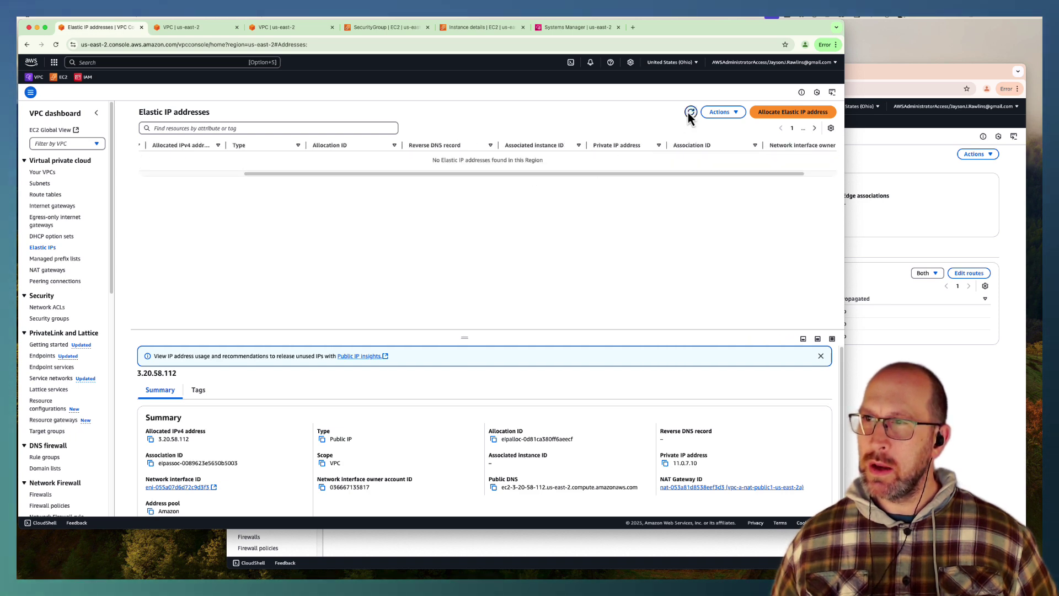
pyautogui.moveTo(511, 167); pyautogui.dragTo(284, 175)
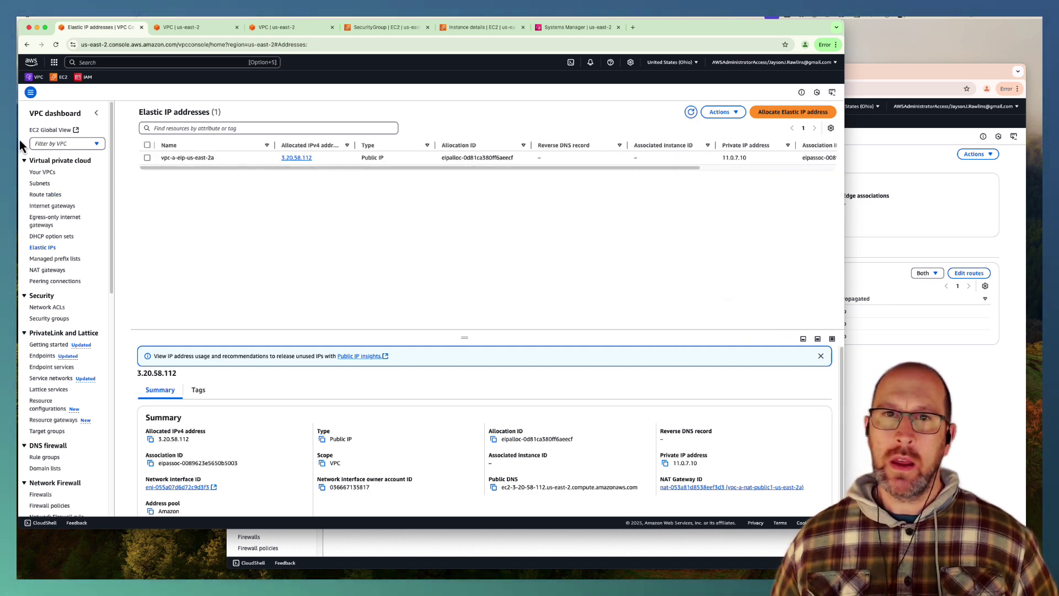
# Step: Try to delete the VPC vpc-a-vpc and examine which network interfaces block its deletion
pyautogui.click(43, 172)
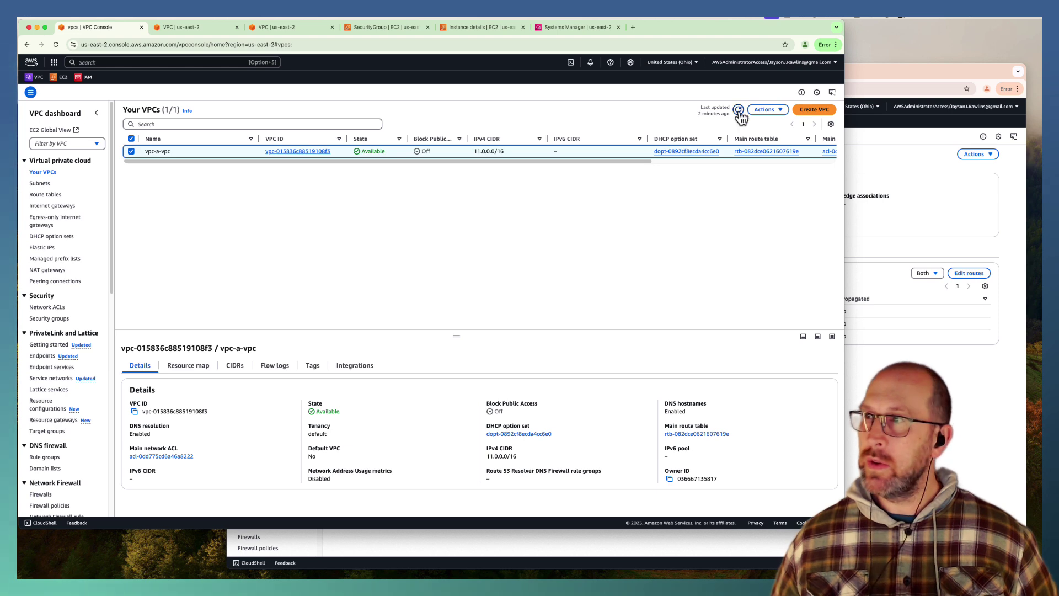
pyautogui.click(723, 196)
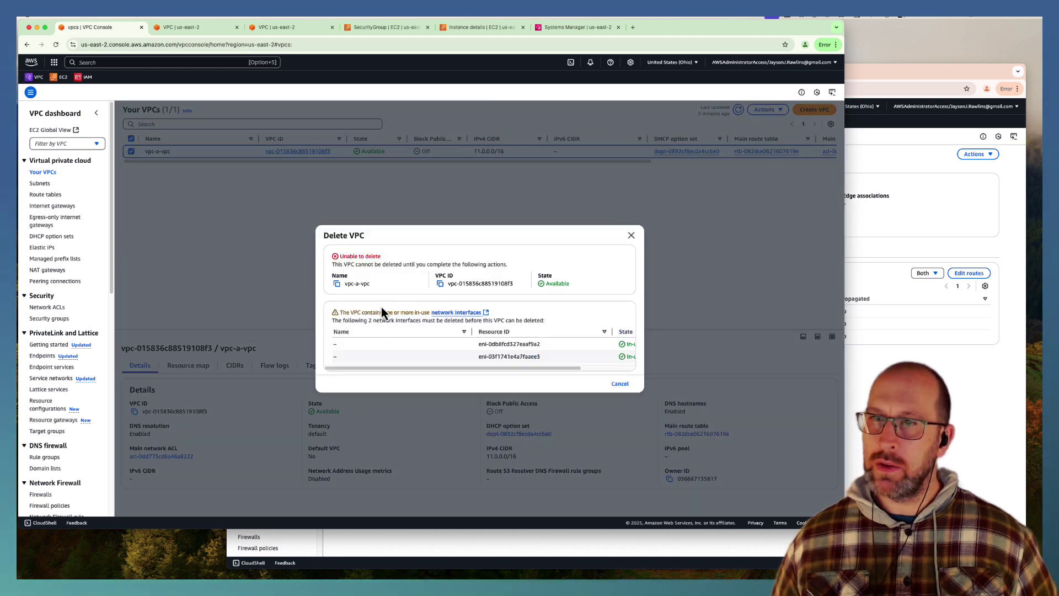
pyautogui.moveTo(461, 369); pyautogui.dragTo(520, 368)
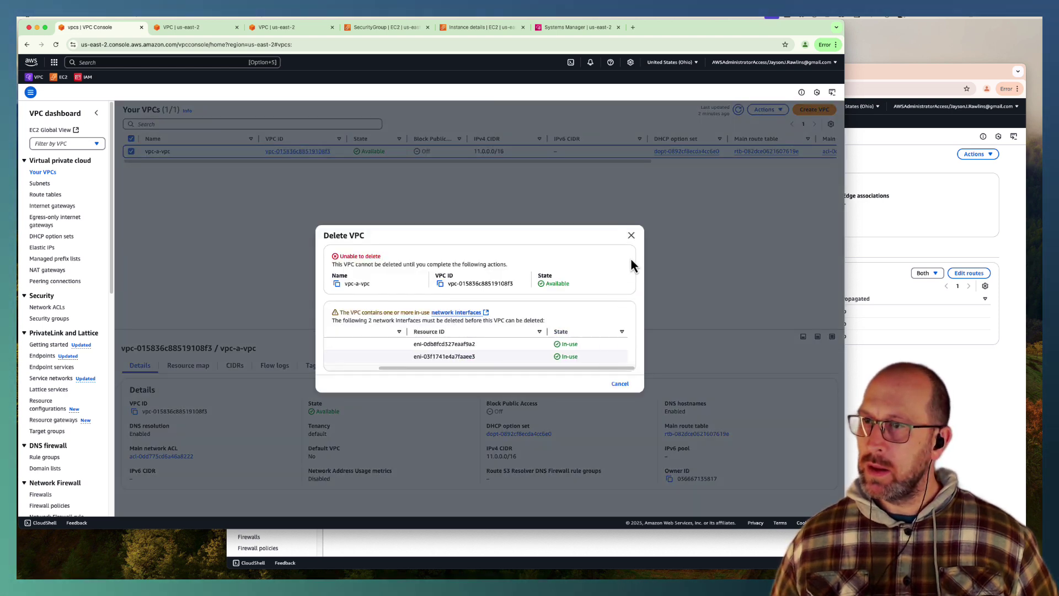
pyautogui.click(631, 236)
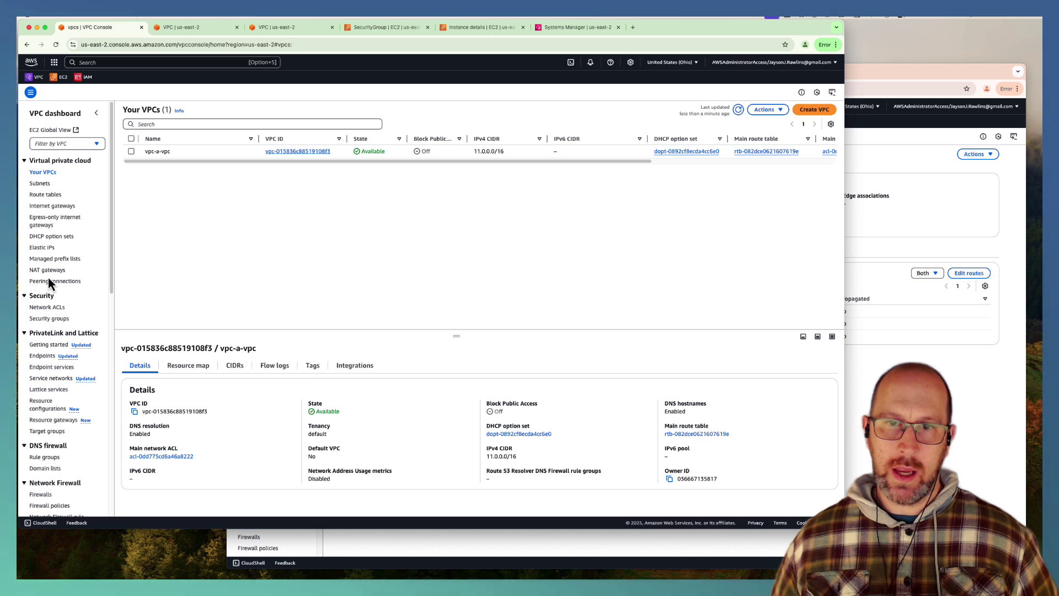
# Step: Check the NAT gateways list and try to delete the transit gateway transitgateway-a
pyautogui.click(87, 271)
pyautogui.scroll(-10, 67, 286)
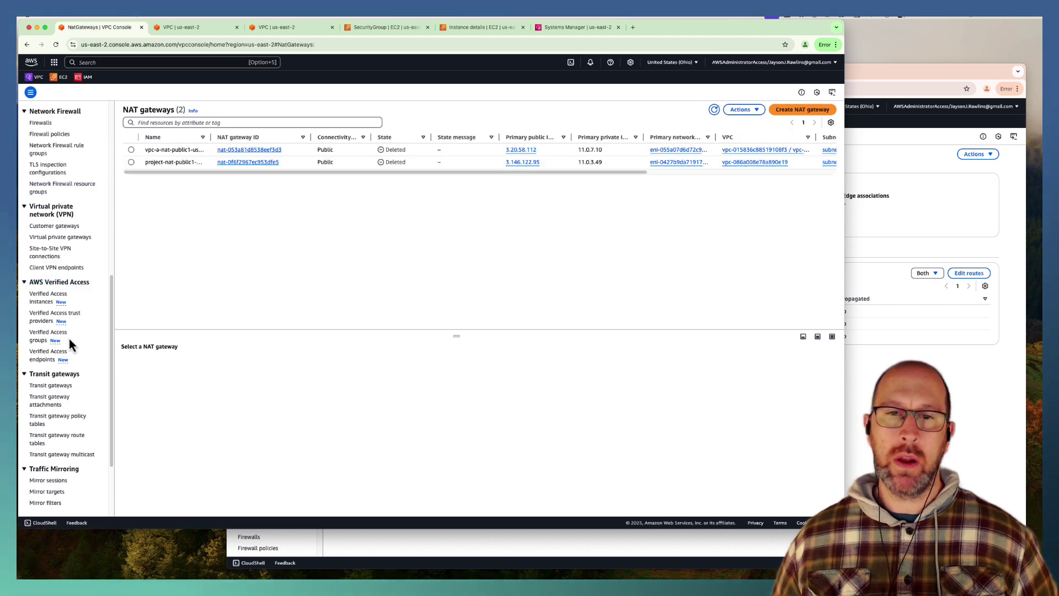
pyautogui.scroll(-1, 69, 424)
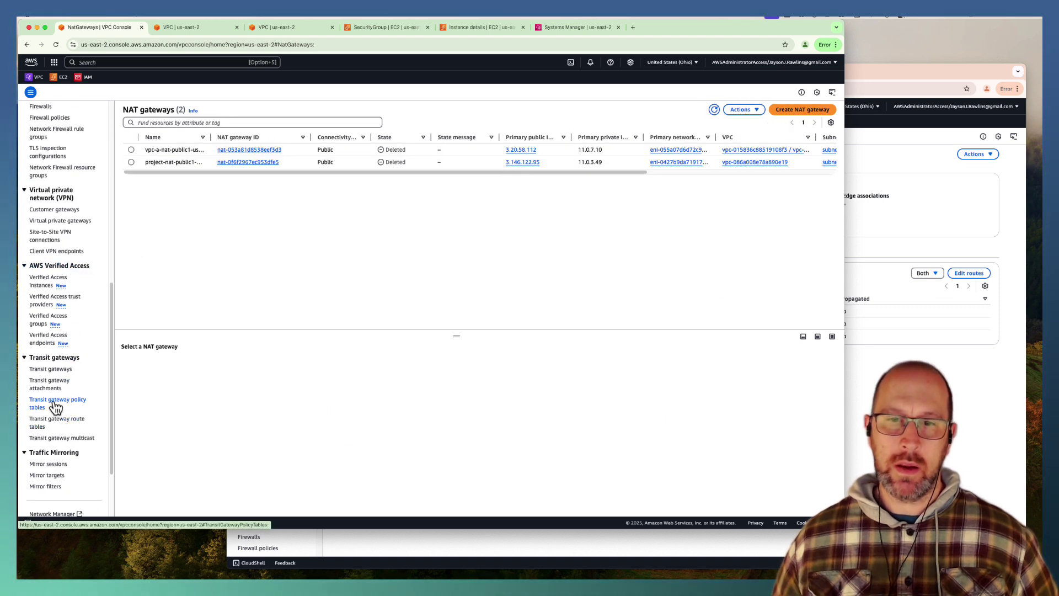
pyautogui.click(67, 370)
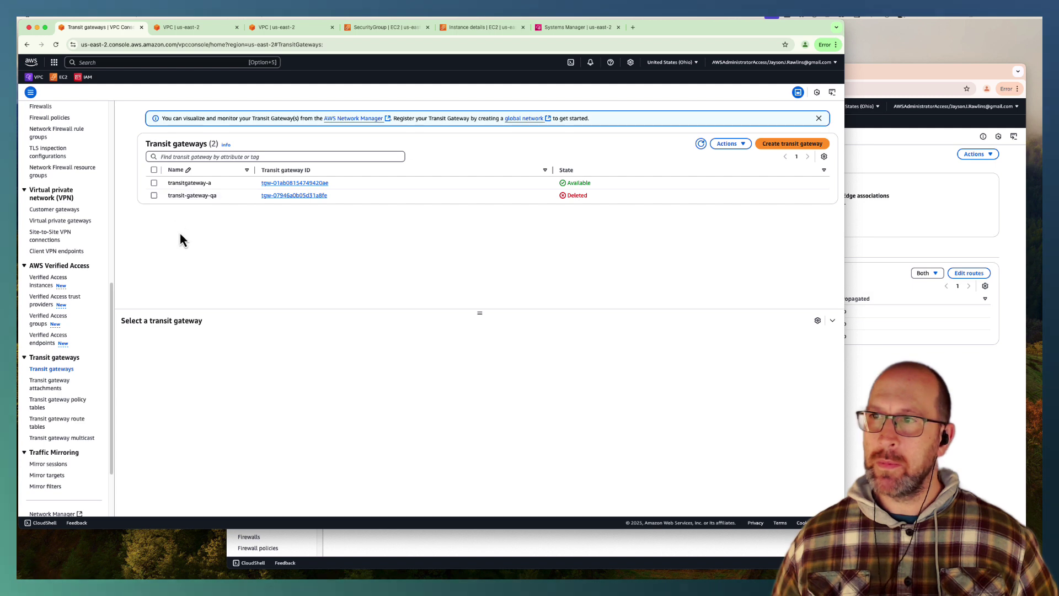
pyautogui.click(154, 183)
pyautogui.click(727, 144)
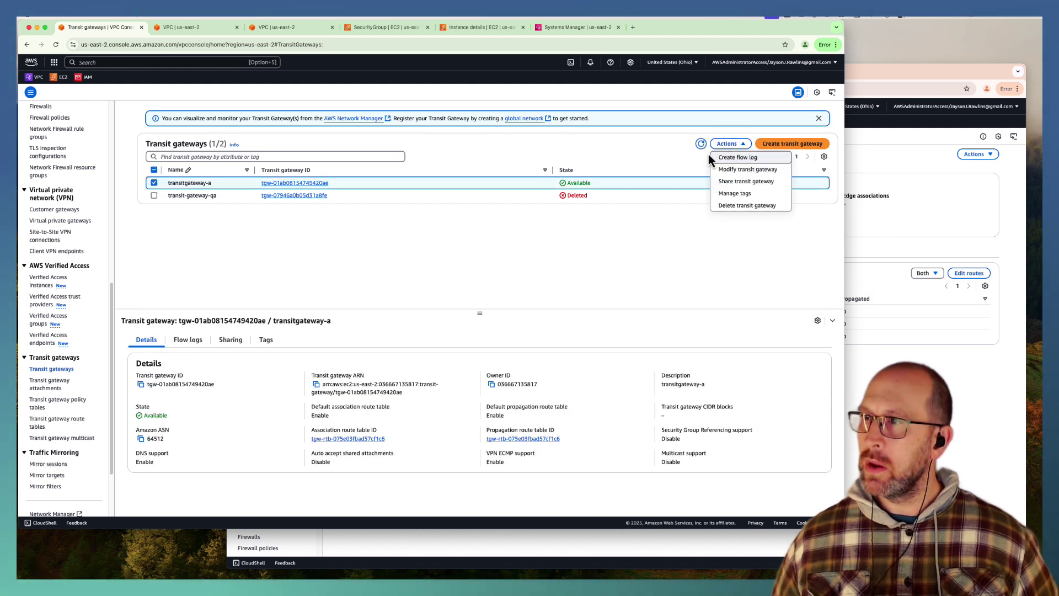
pyautogui.click(739, 205)
pyautogui.click(630, 252)
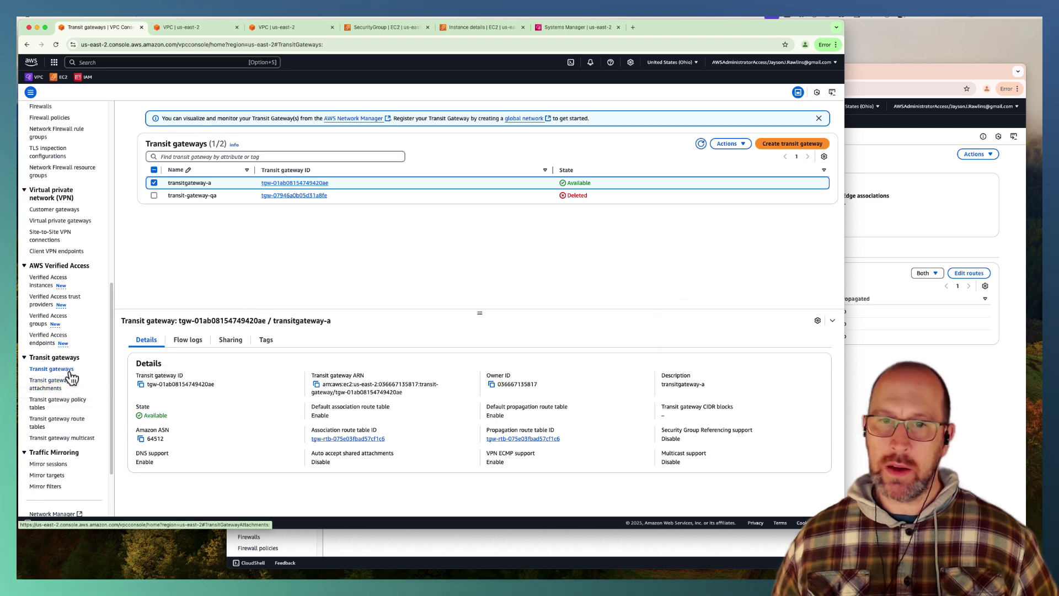
# Step: Delete the peering transit gateway attachment transitgateway-attachment-to-vpc-b, confirming with "delete"
pyautogui.click(51, 387)
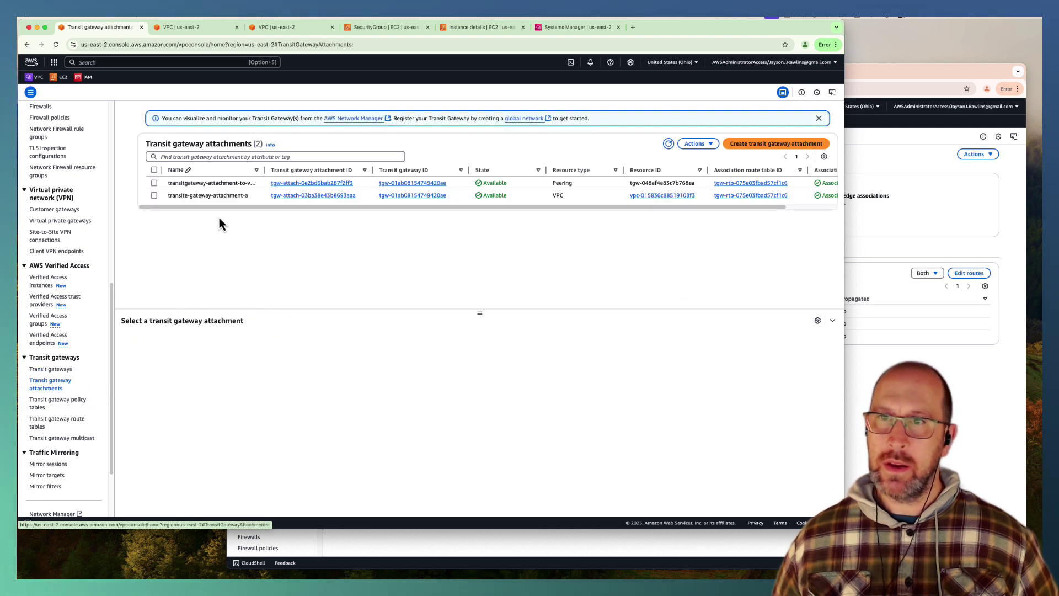
pyautogui.click(154, 170)
pyautogui.click(696, 144)
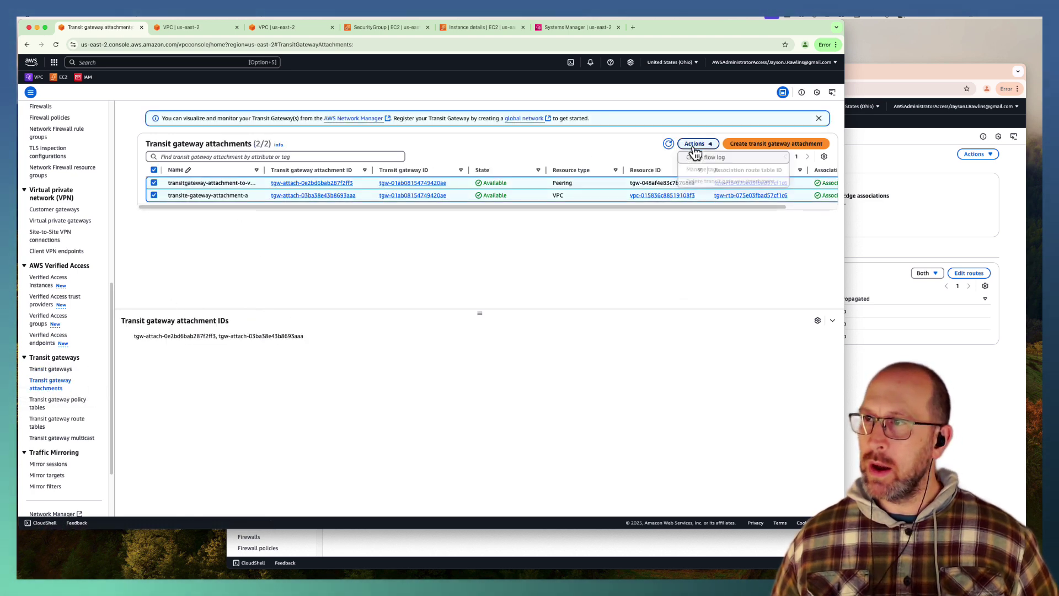
pyautogui.click(331, 254)
pyautogui.click(154, 195)
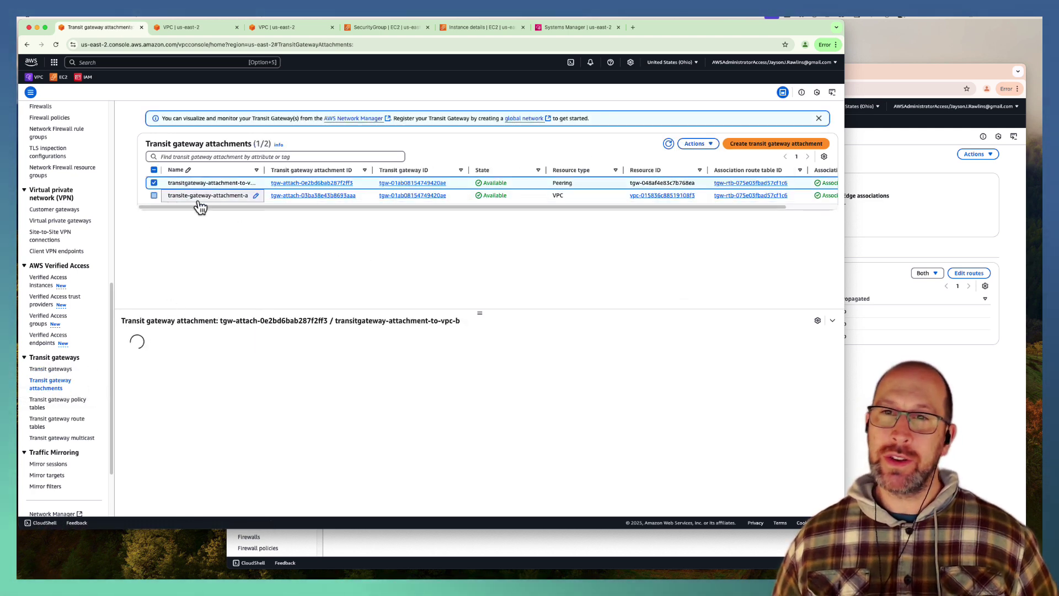
pyautogui.click(701, 147)
pyautogui.click(706, 180)
pyautogui.click(343, 333)
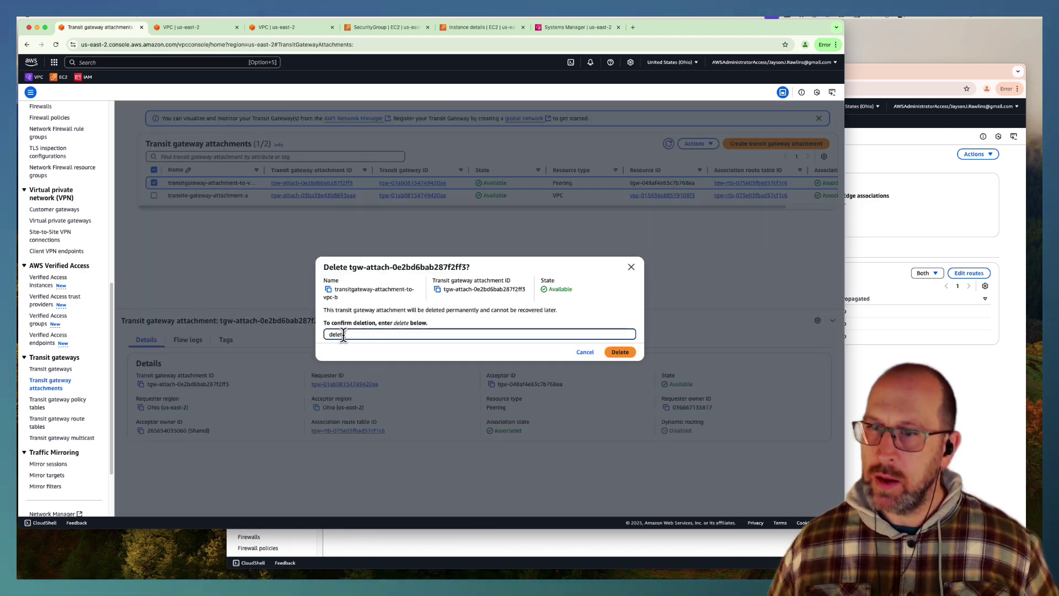
pyautogui.write('delete')
pyautogui.press('Return')
# Step: Delete the VPC transit gateway attachment transite-gateway-attachment-a, confirming with "delete"
pyautogui.click(155, 213)
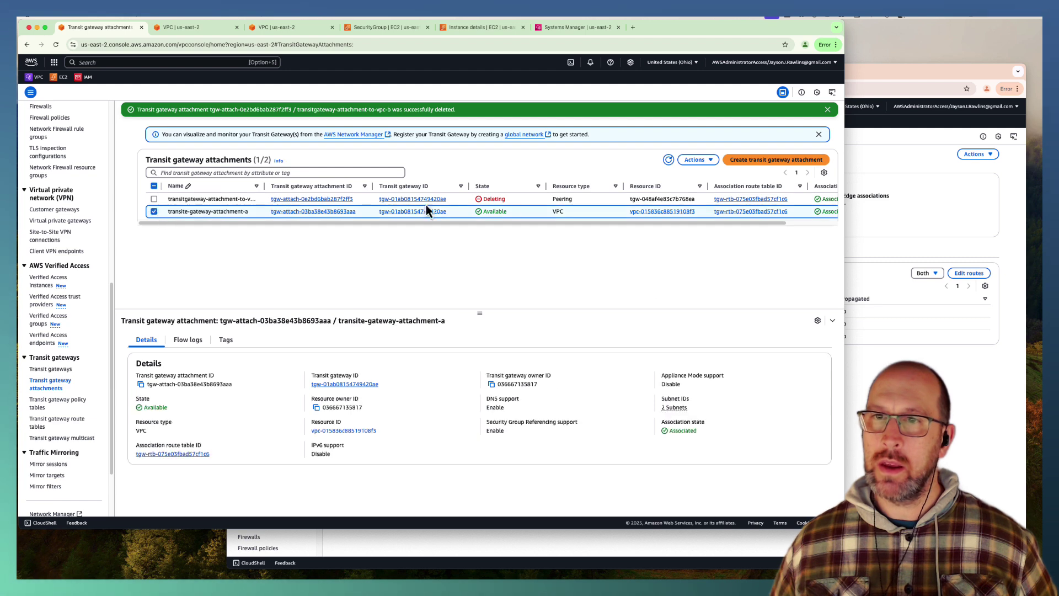
pyautogui.click(706, 160)
pyautogui.click(703, 218)
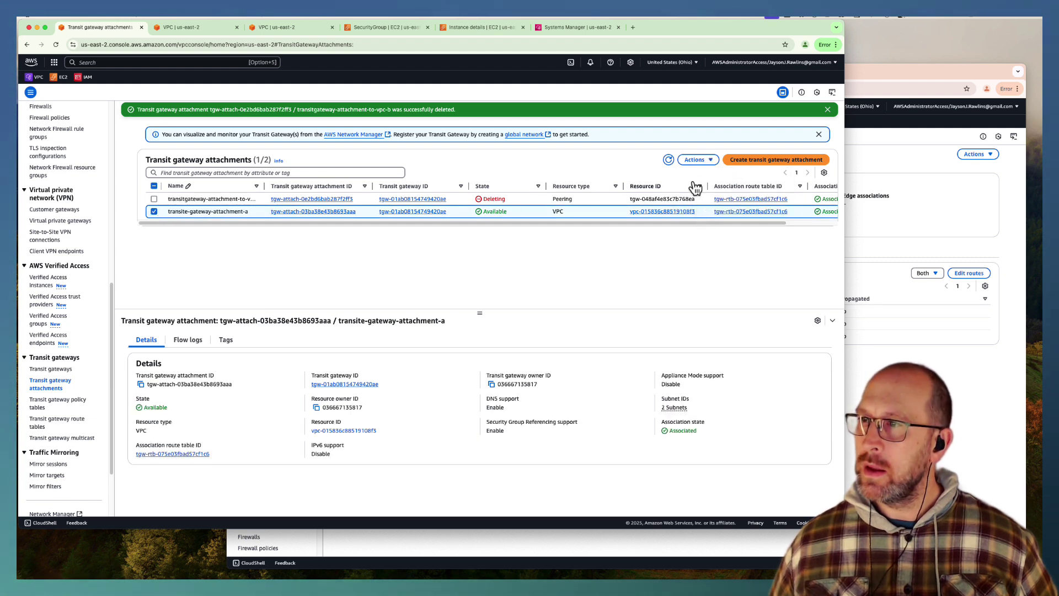
pyautogui.click(701, 161)
pyautogui.click(709, 210)
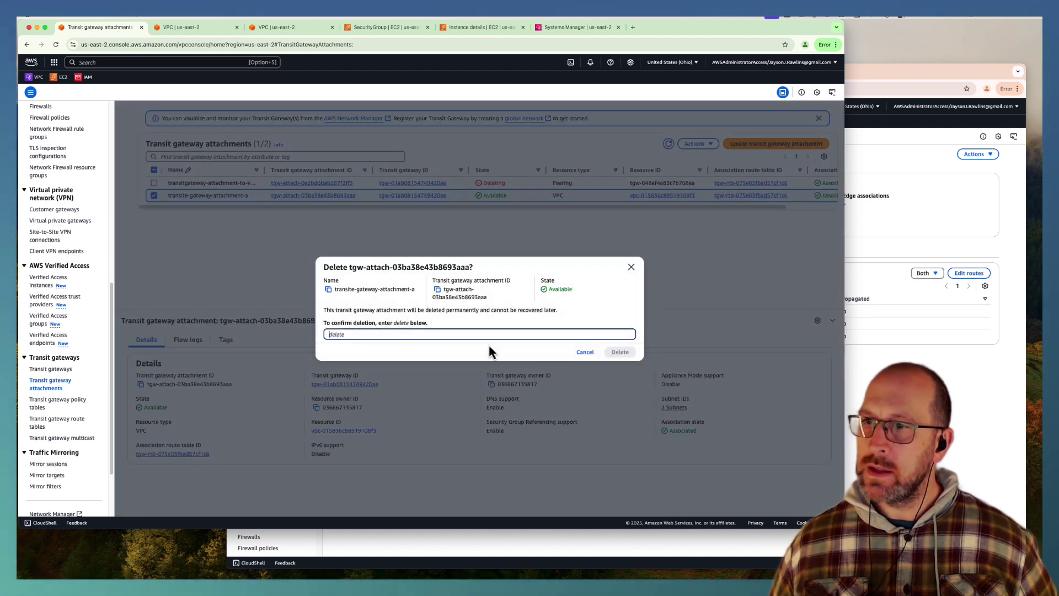
pyautogui.click(345, 335)
pyautogui.write('delete')
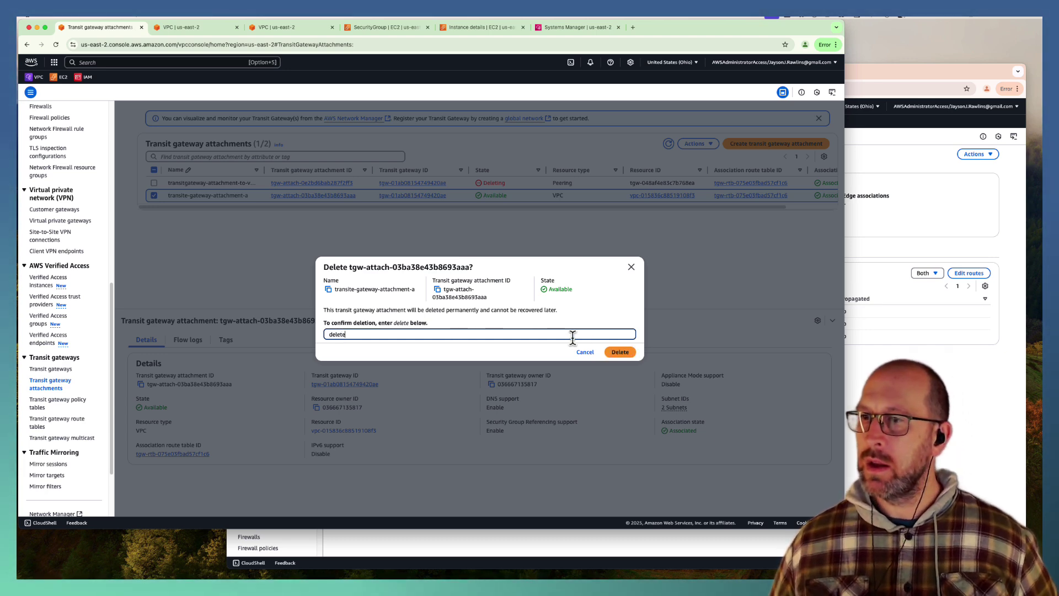
pyautogui.click(628, 356)
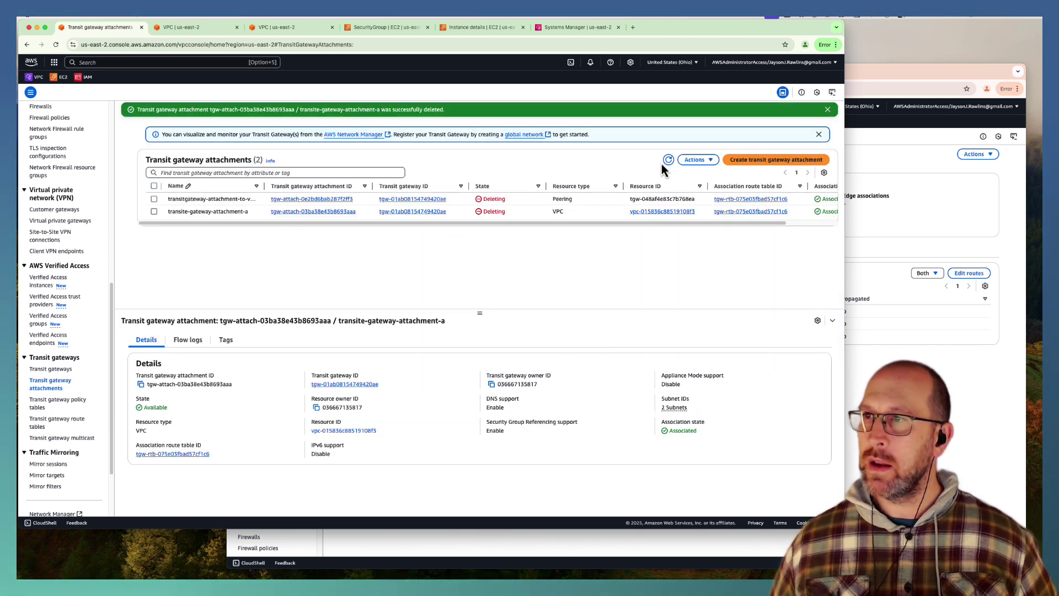